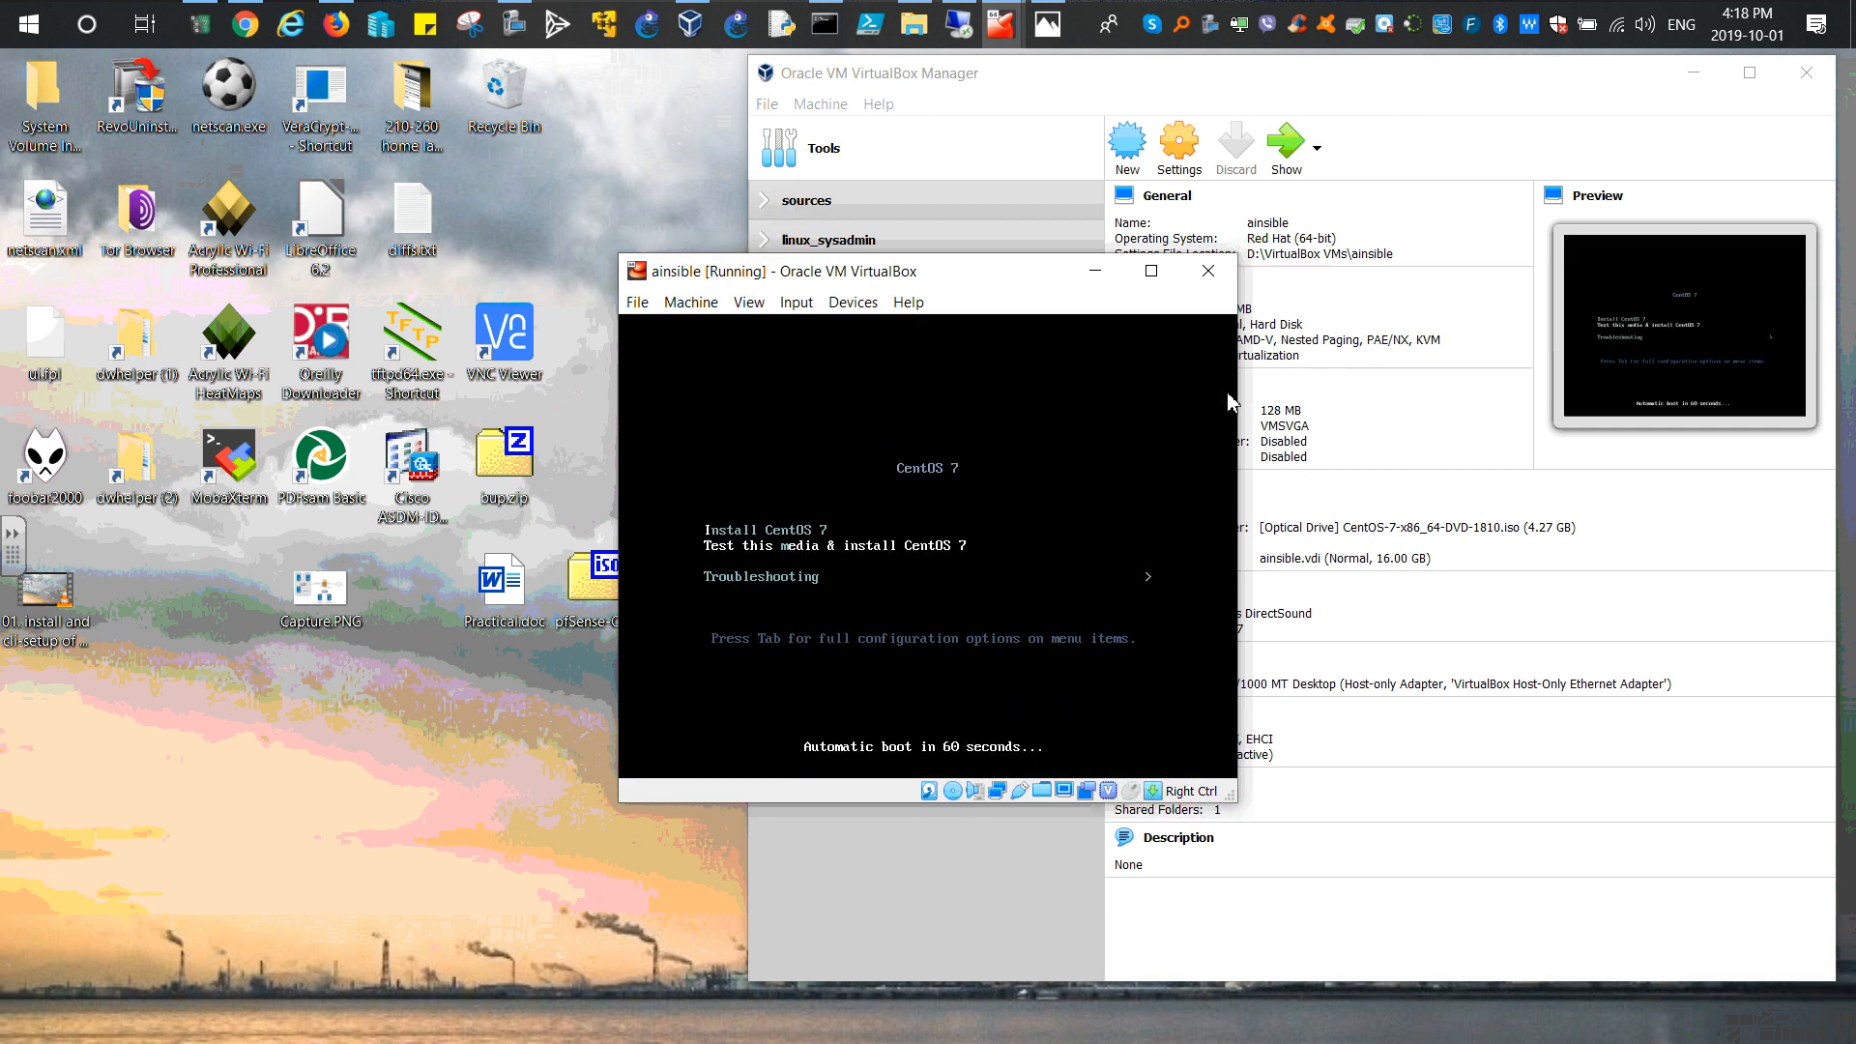
Step: Press Enter at the ainsible VM's CentOS boot menu
{"action": "key", "text": "Return"}
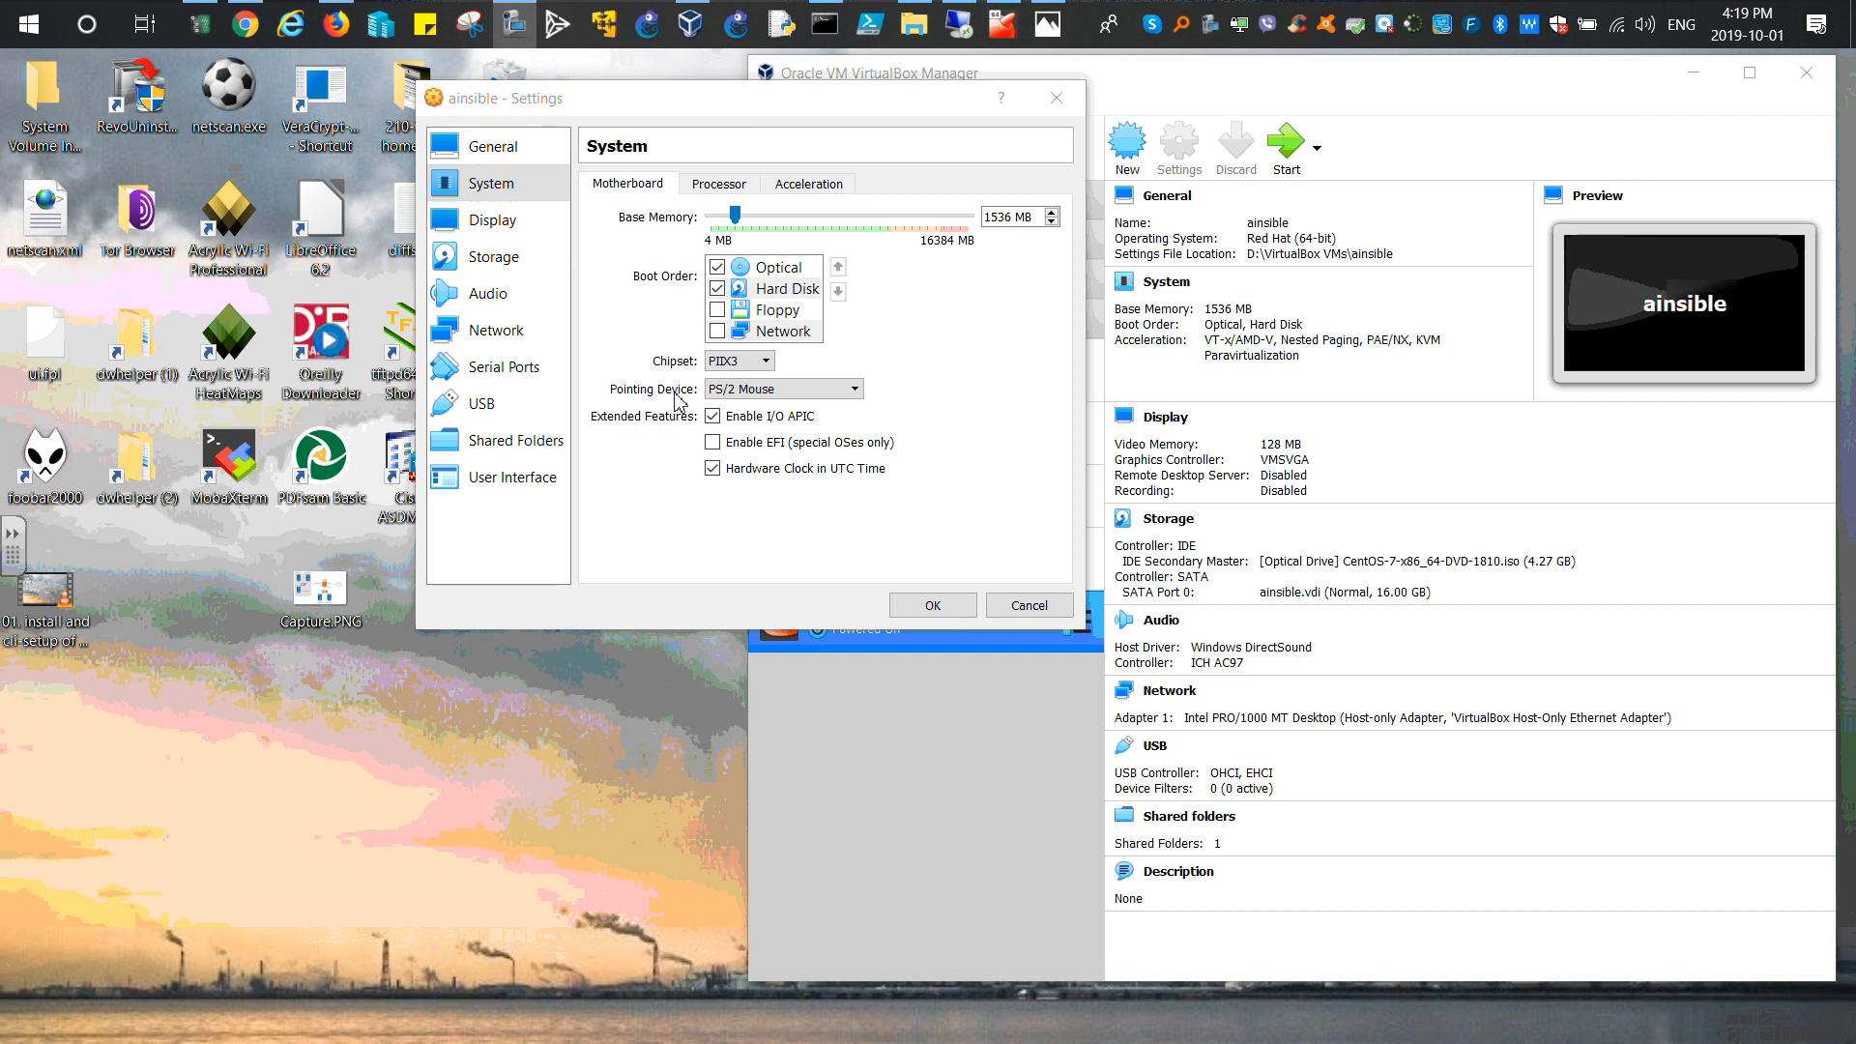
Step: Choose USB Tablet instead of PS/2 Mouse as the ainsible VM's pointing device
{"action": "left_click", "coordinate": [788, 391]}
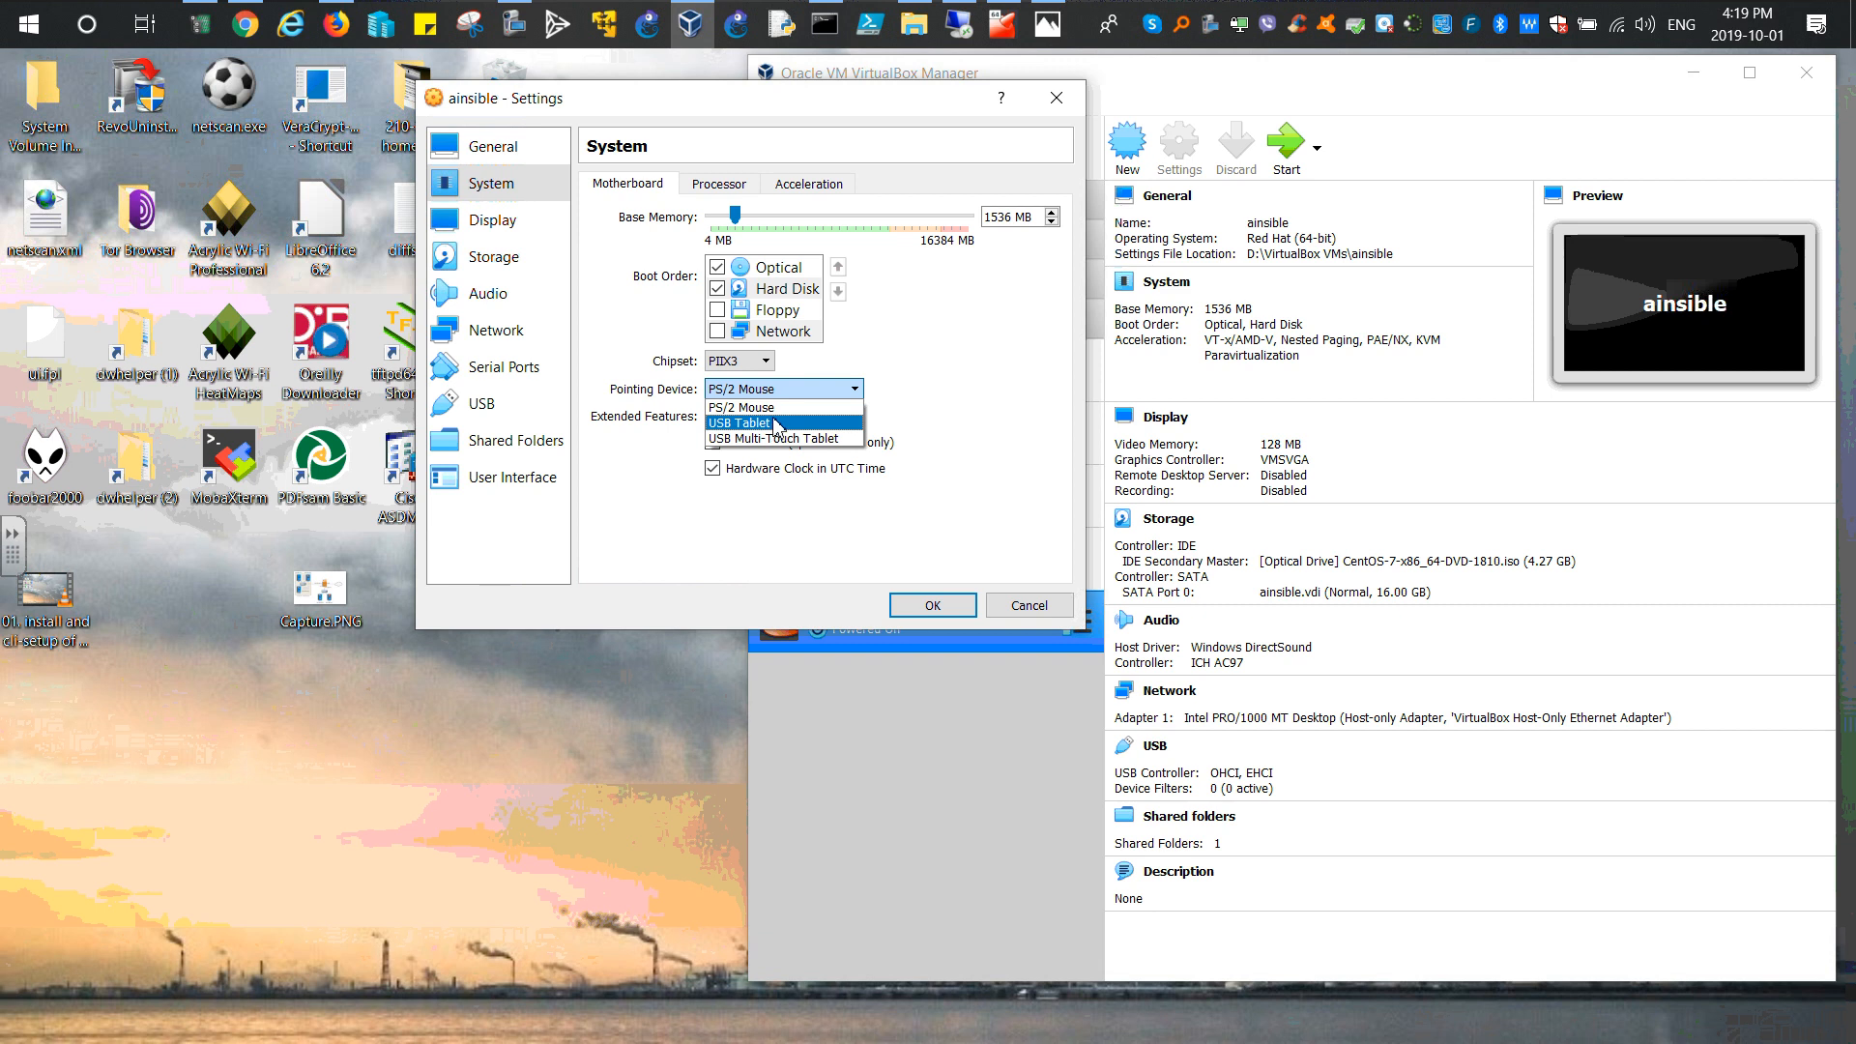
{"action": "left_click", "coordinate": [777, 423]}
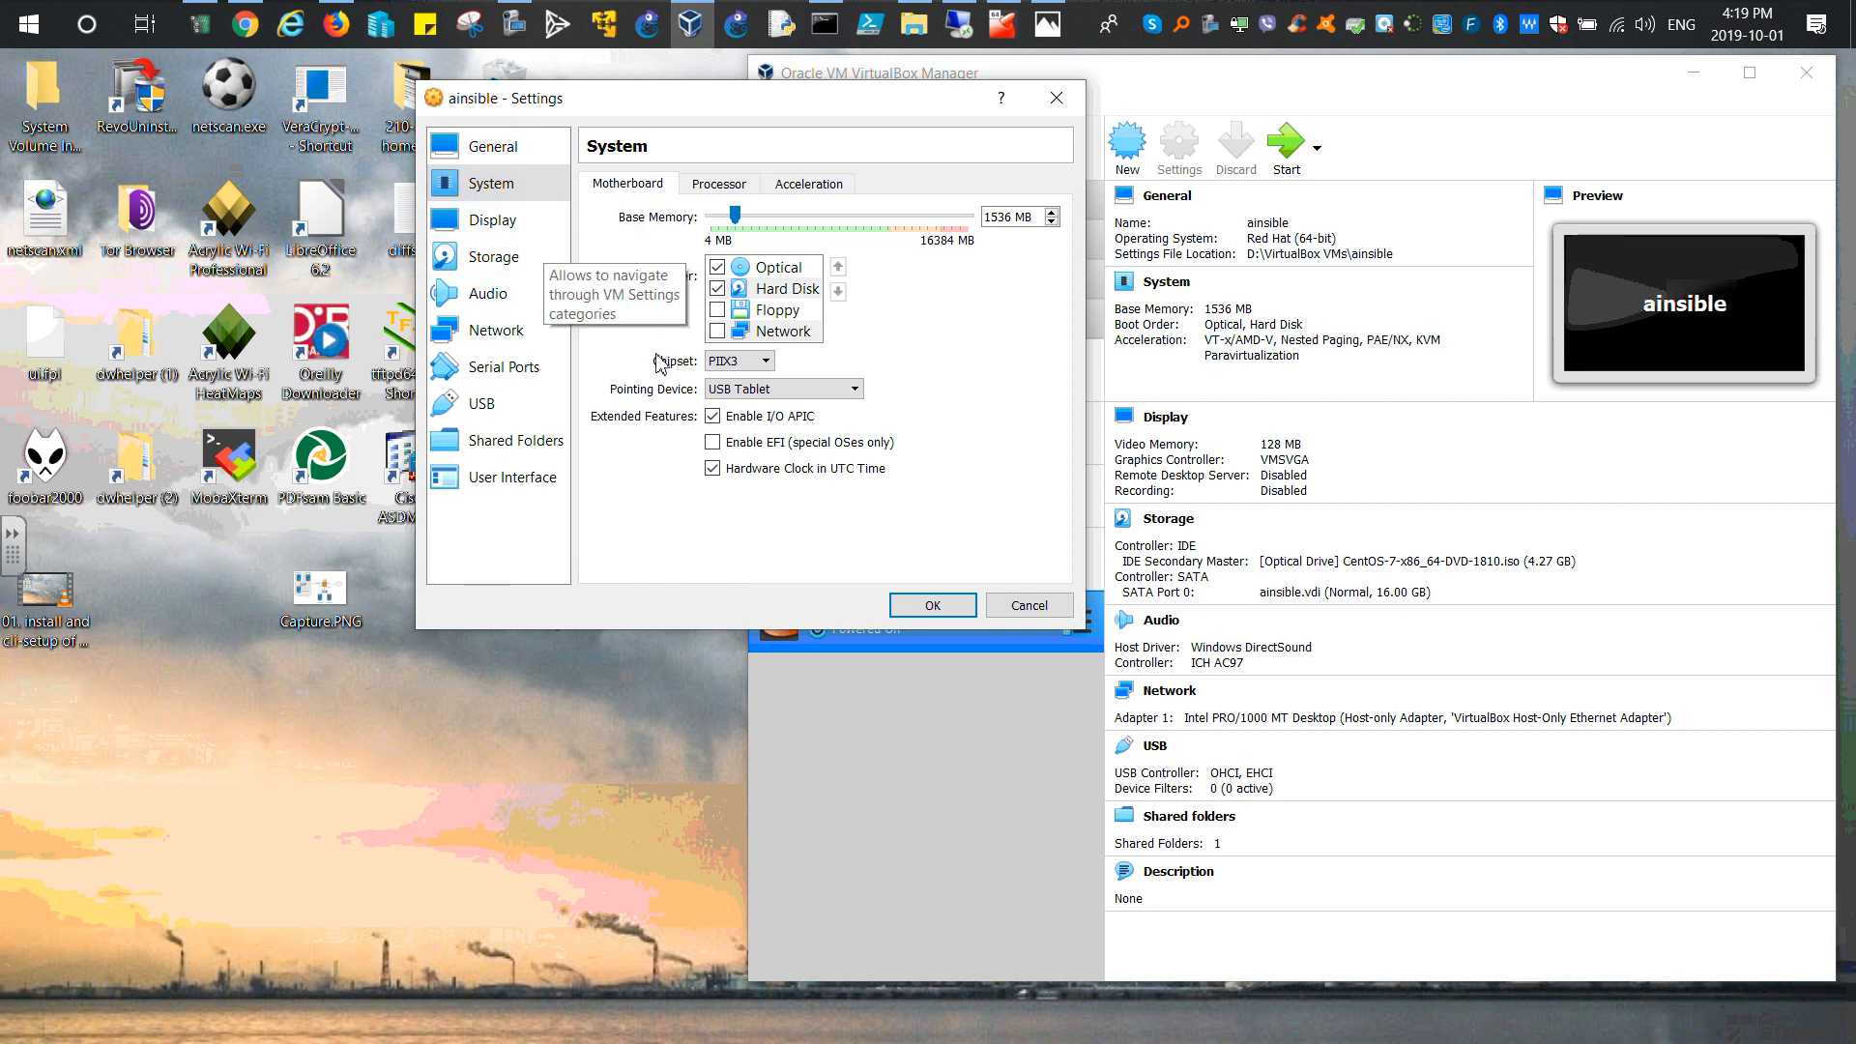
{"action": "left_click", "coordinate": [809, 394]}
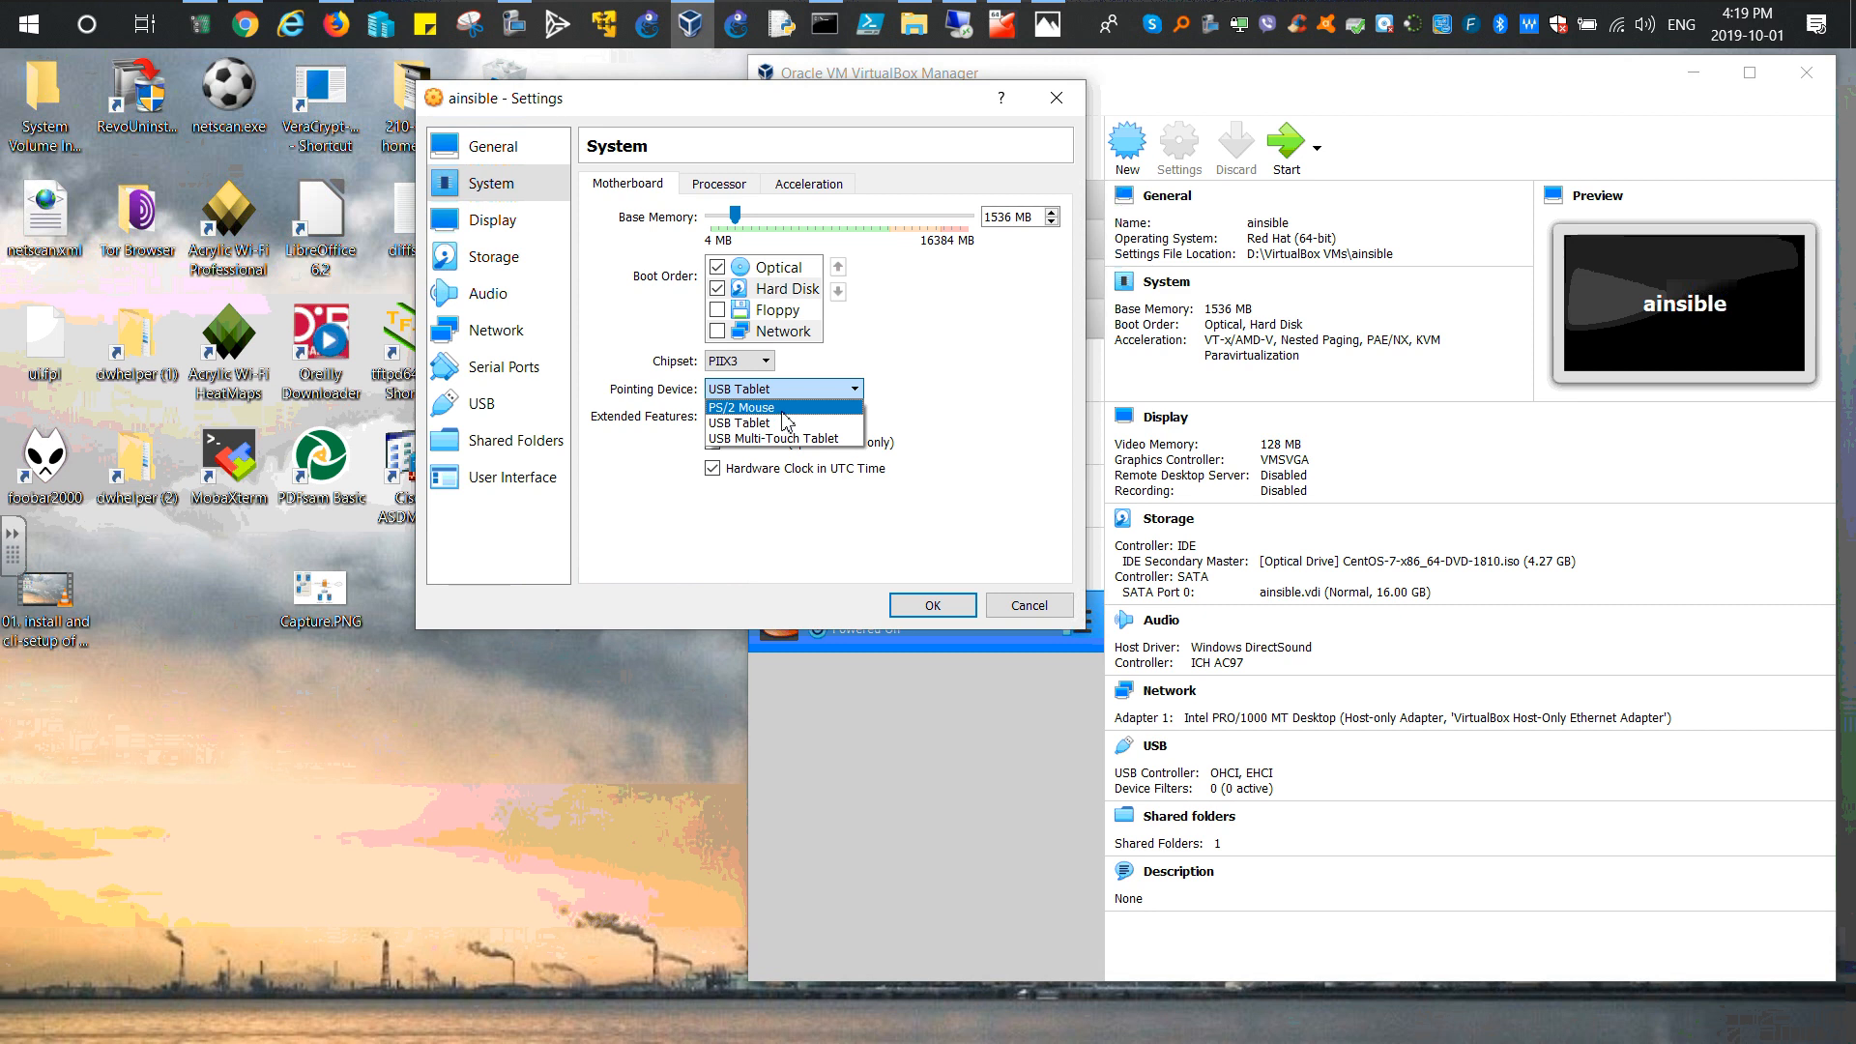
{"action": "left_click", "coordinate": [785, 423]}
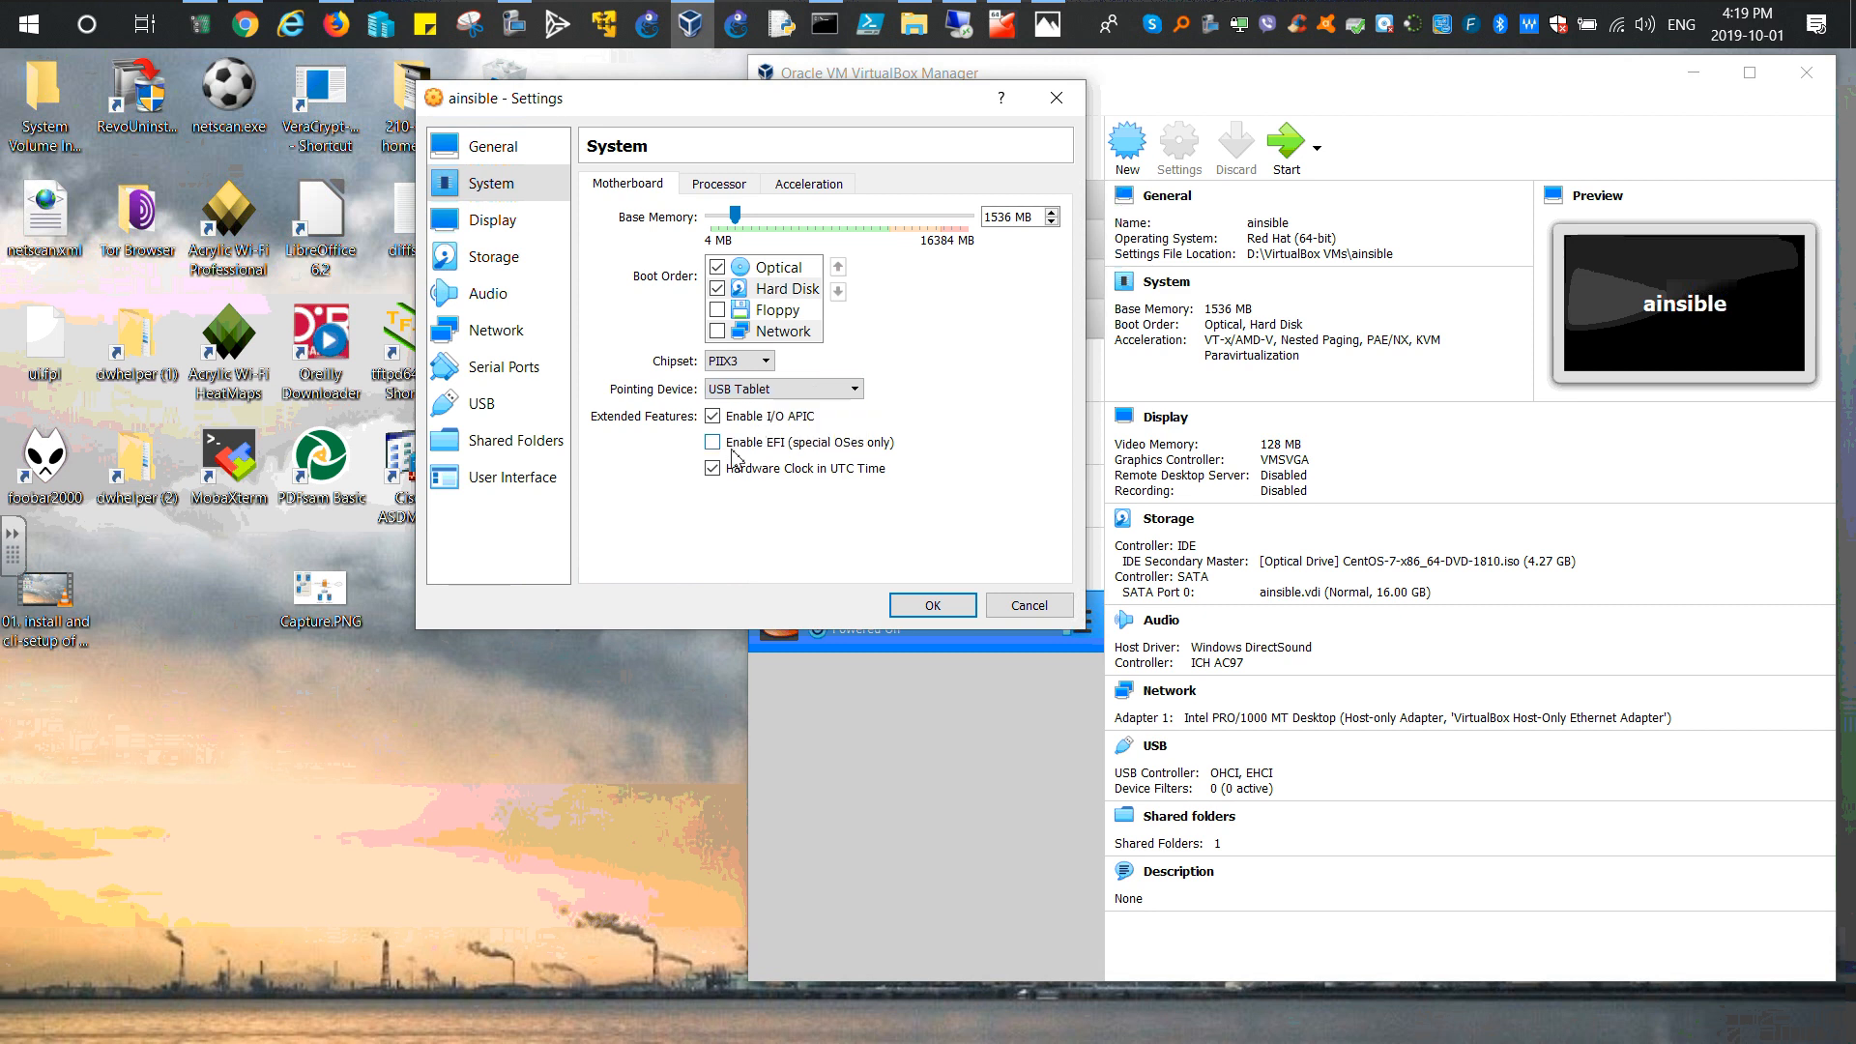
Step: Save the USB Tablet setting, boot the CentOS installer, and show the Capture.PNG network diagram
{"action": "left_click", "coordinate": [950, 611]}
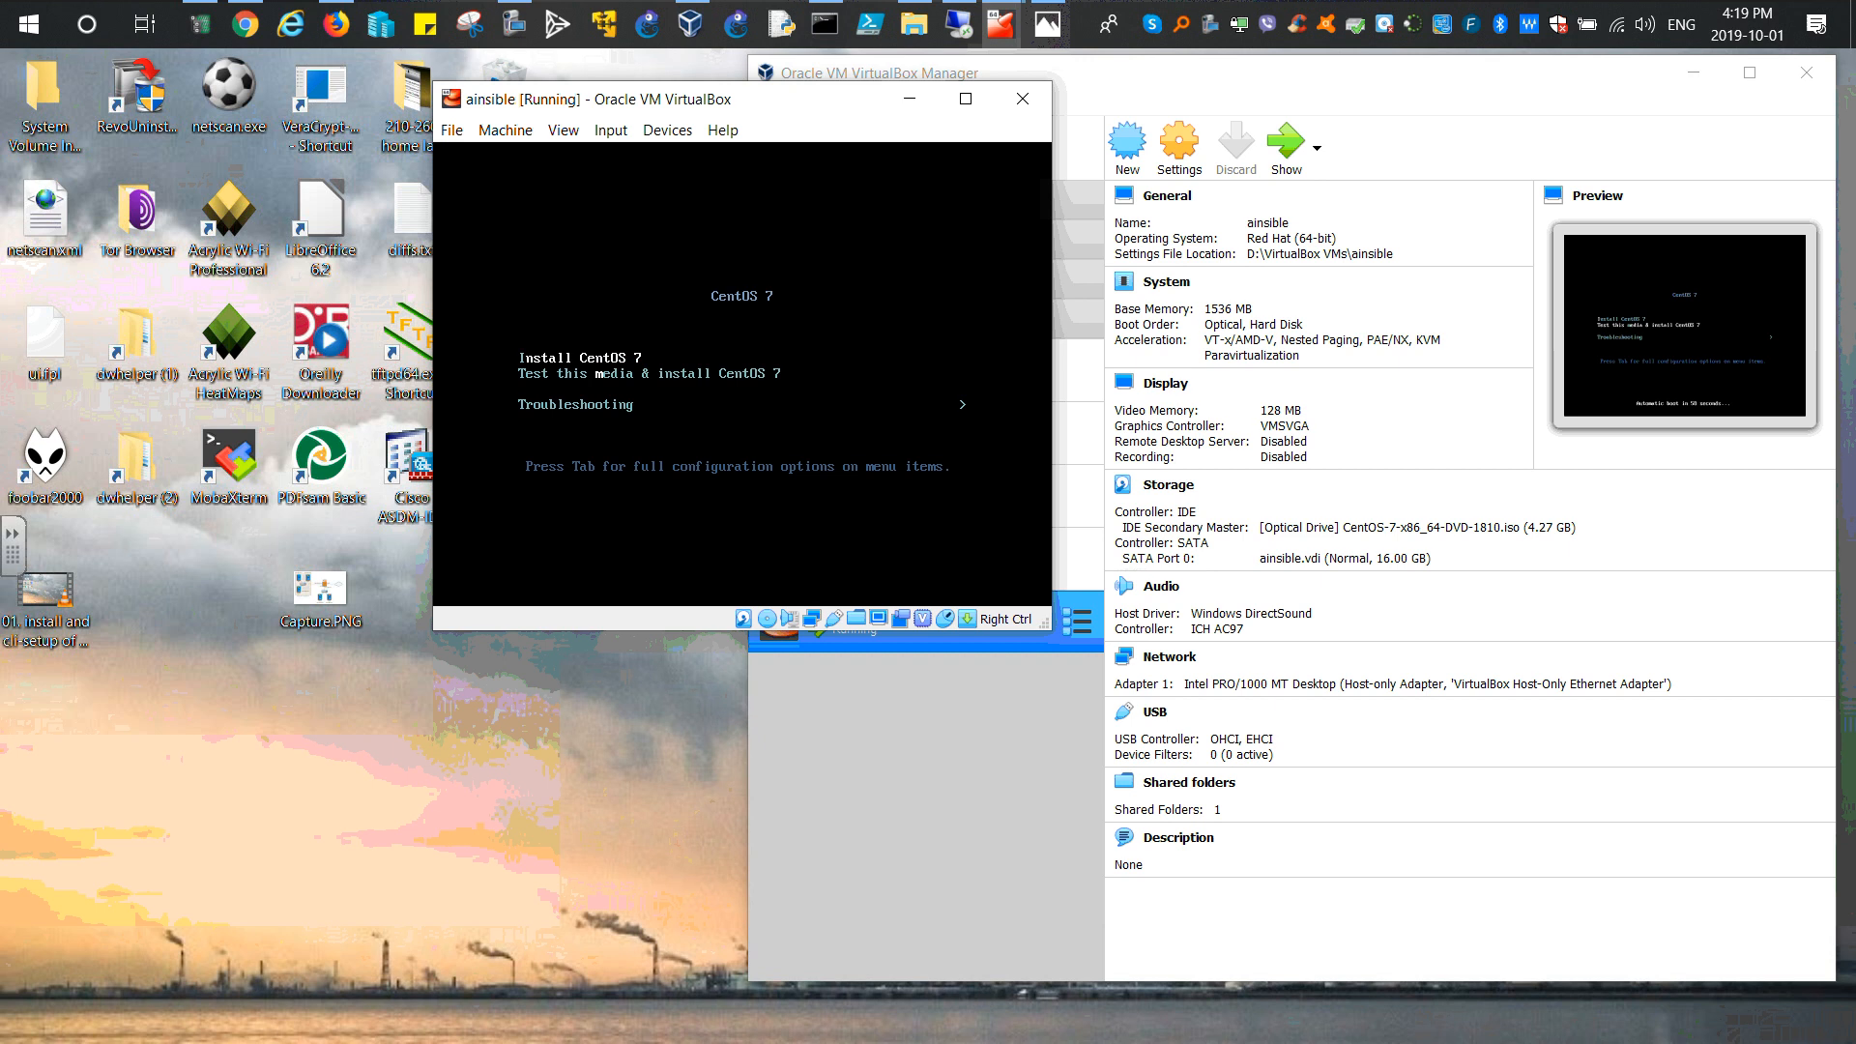
{"action": "key", "text": "Return"}
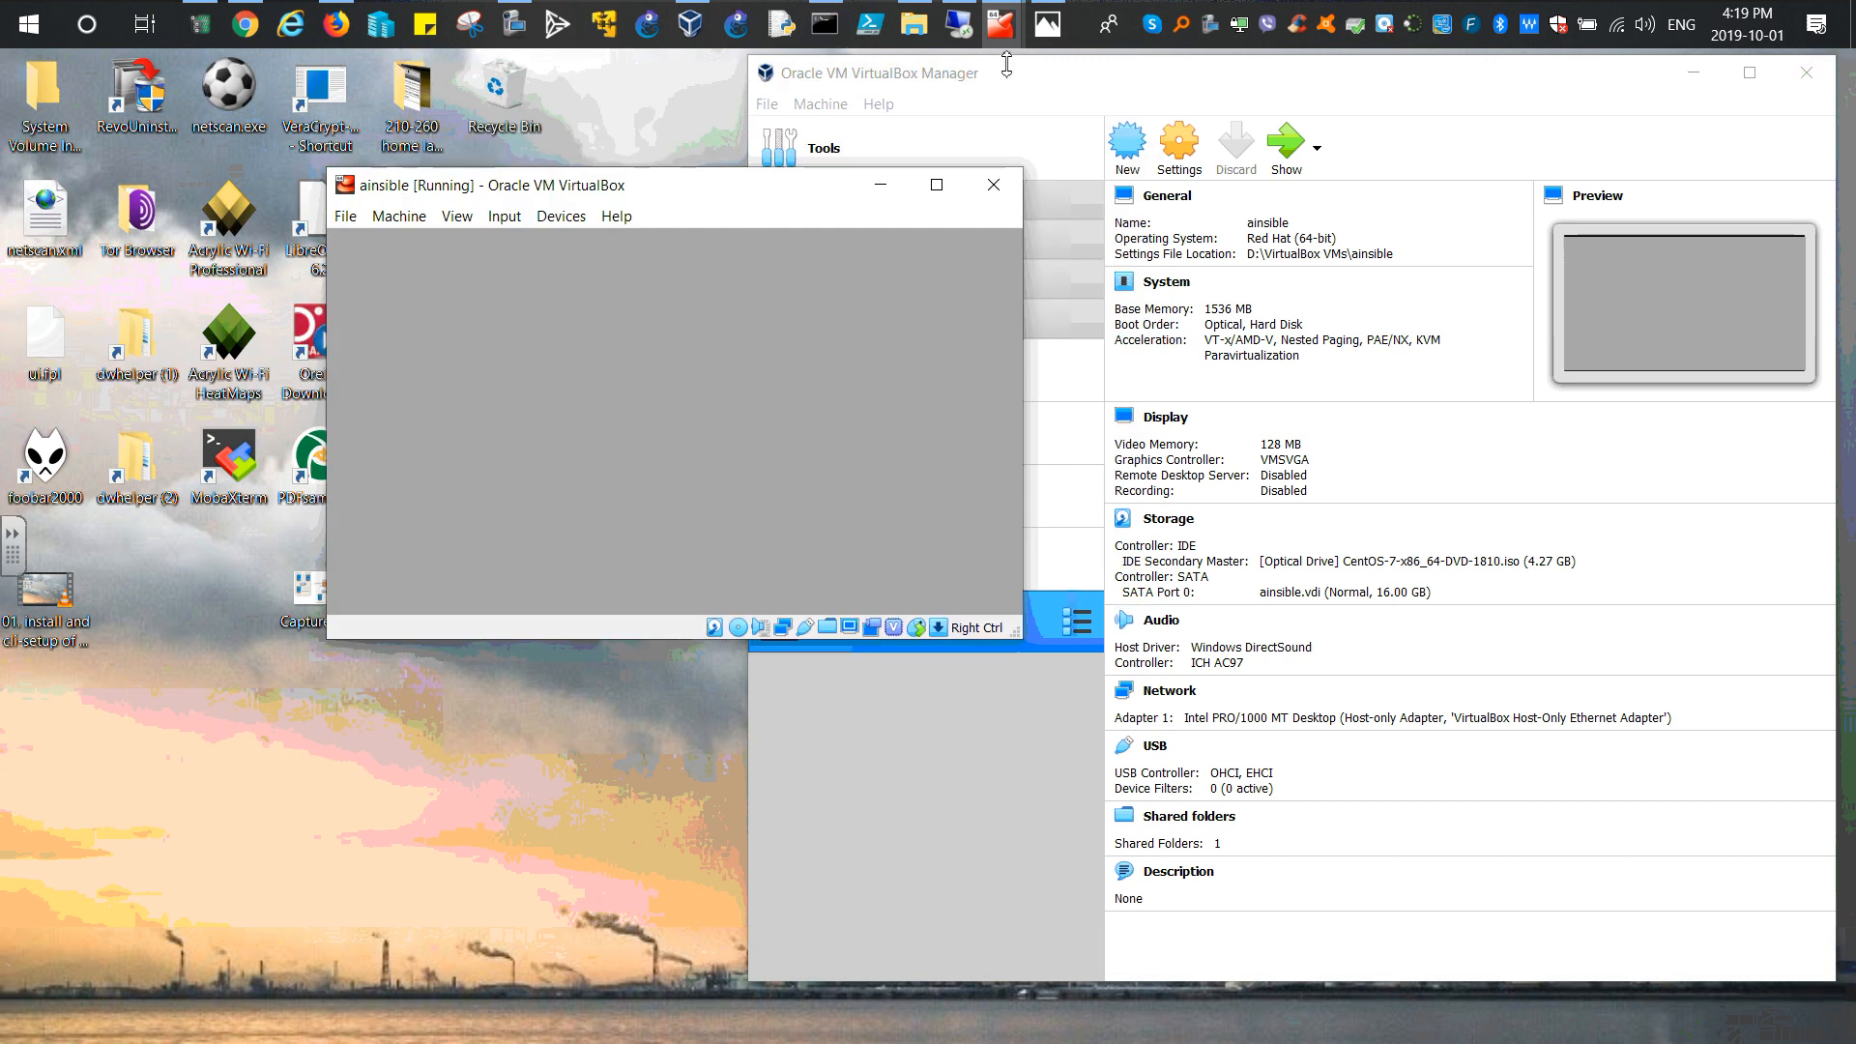
{"action": "left_click", "coordinate": [1047, 24]}
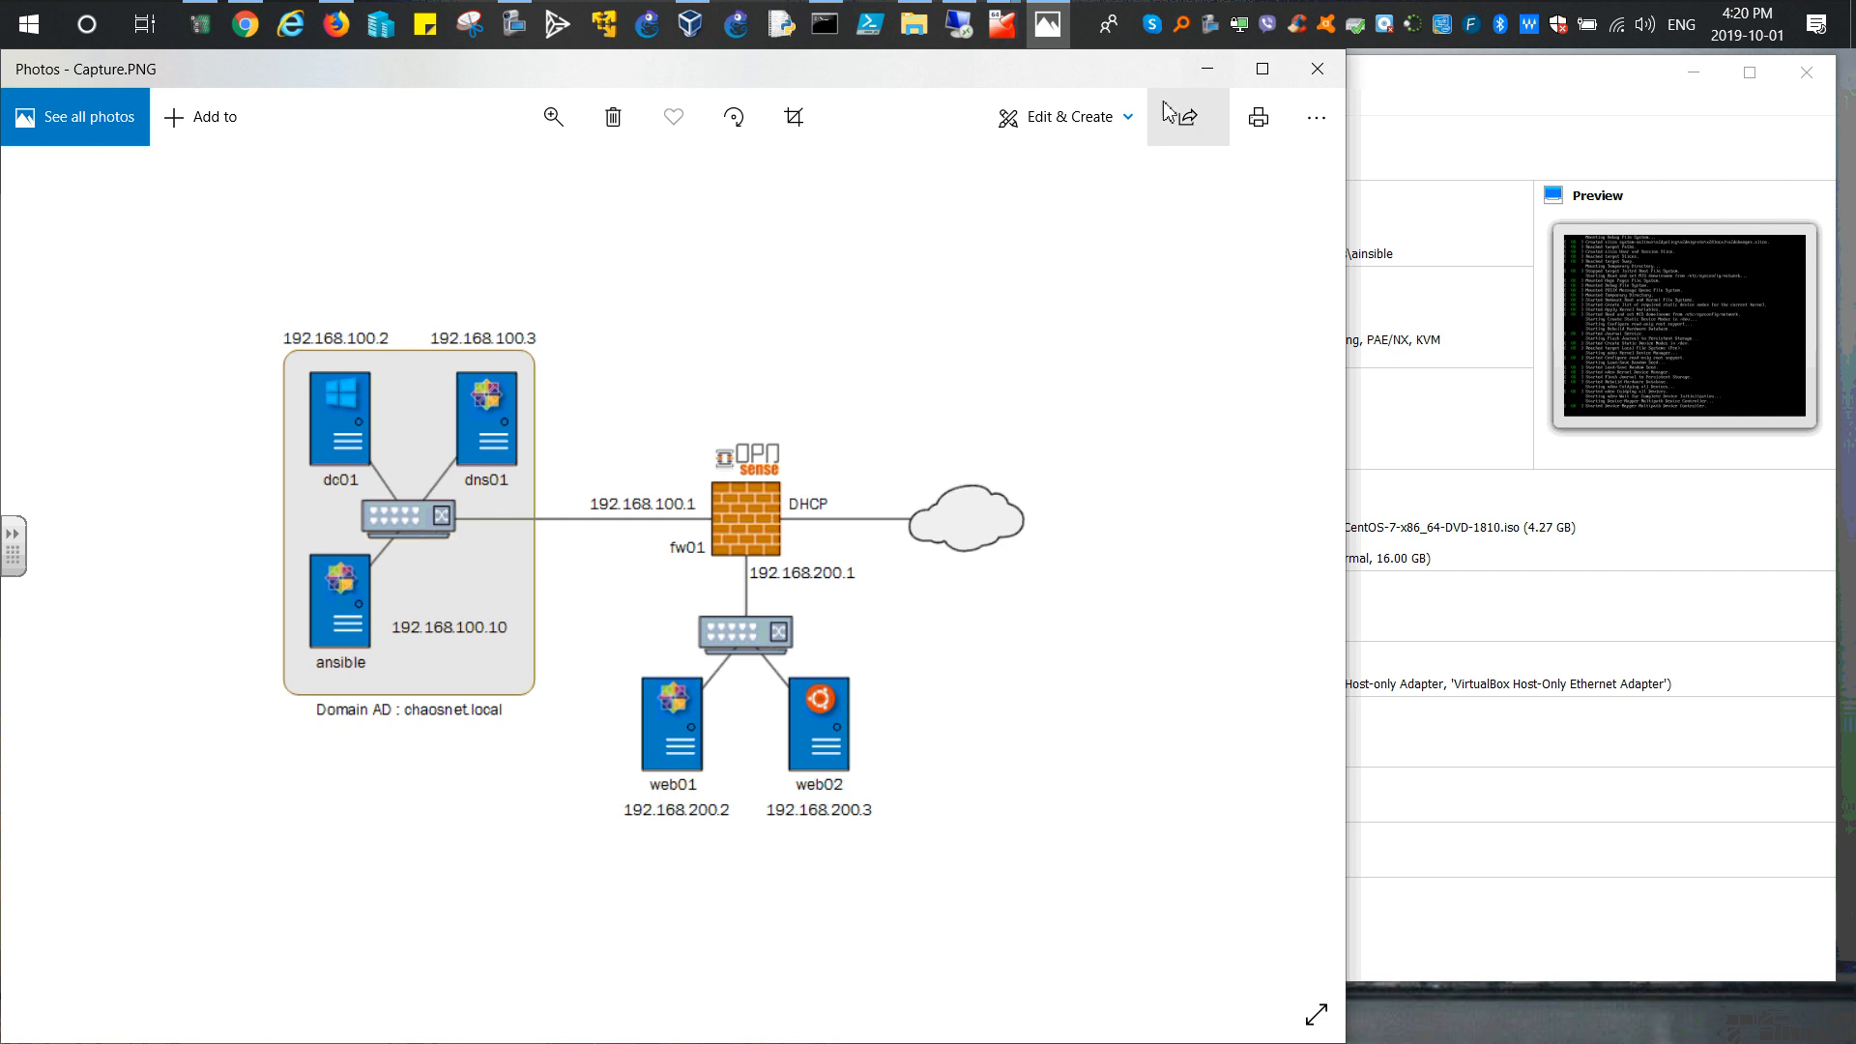
Step: Minimize the Capture.PNG diagram to reveal the CentOS 7 language welcome screen
{"action": "left_click", "coordinate": [1207, 69]}
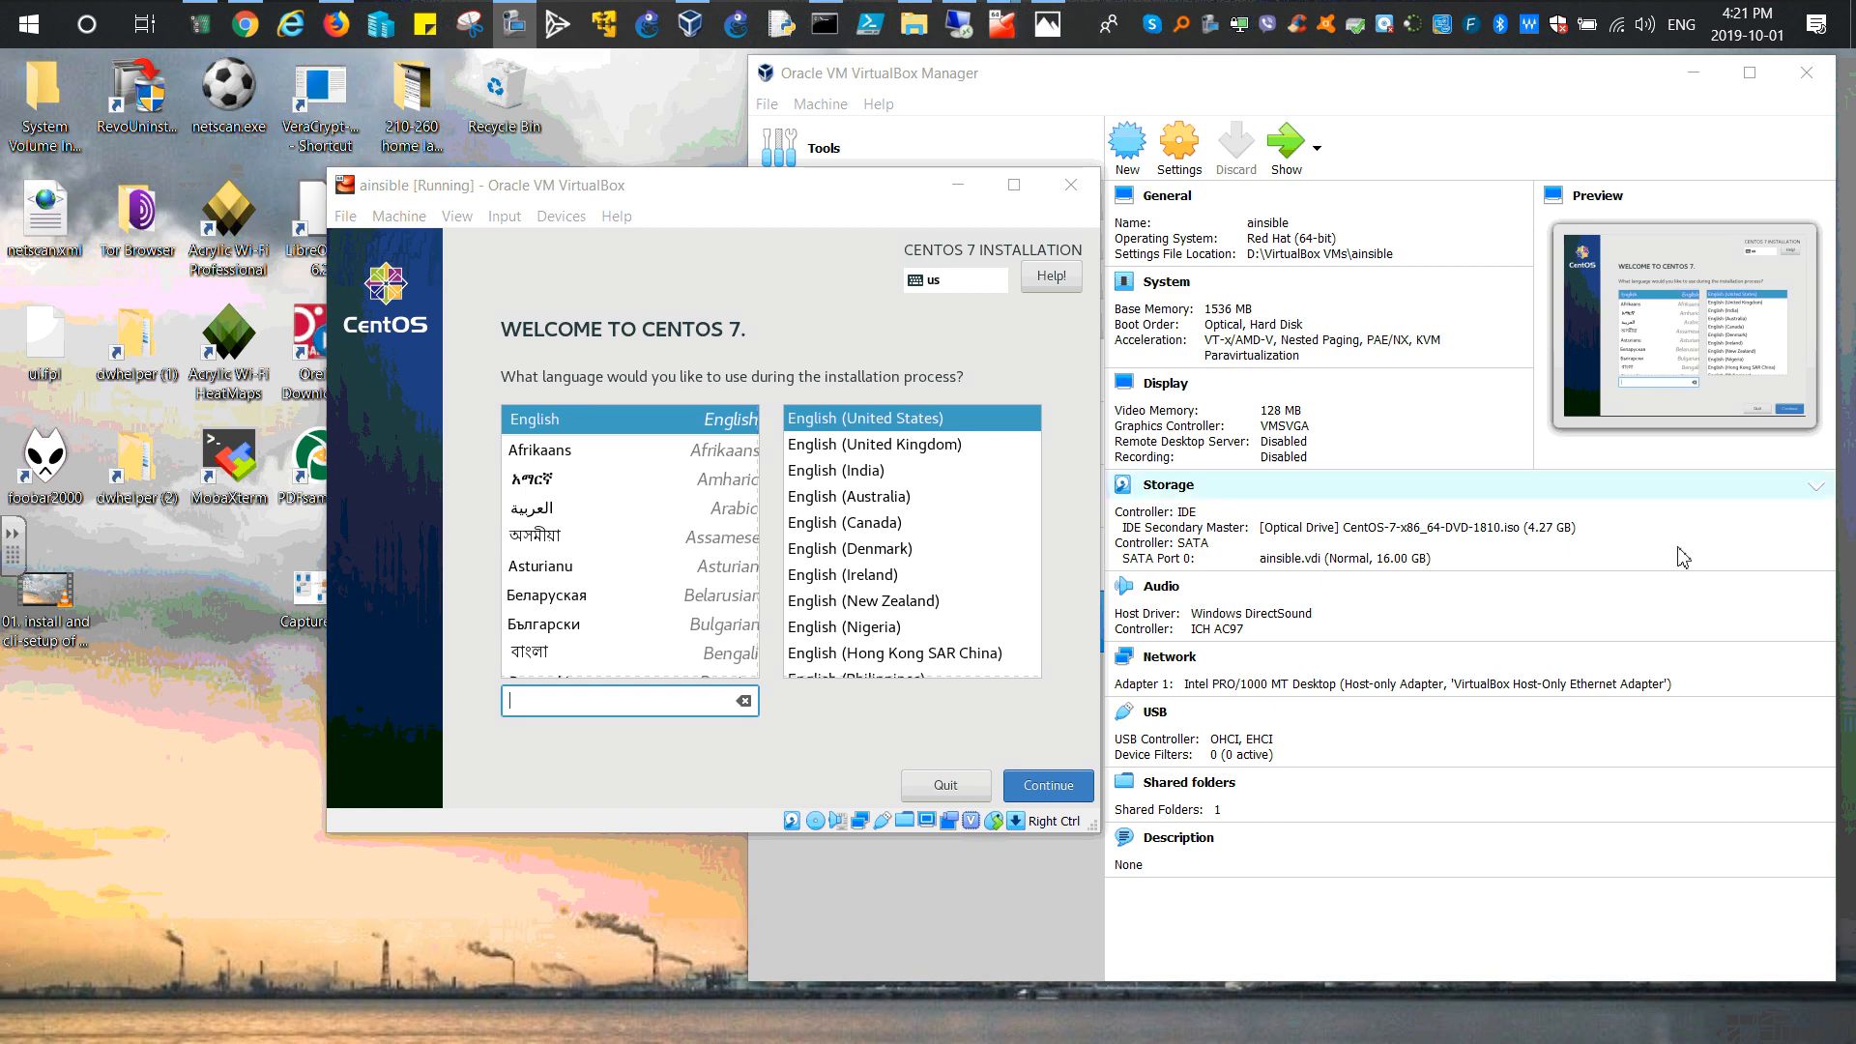
Step: Accept English (United States) as the installation language to reach the Installation Summary
{"action": "left_click_drag", "start_coordinate": [684, 191], "coordinate": [605, 101]}
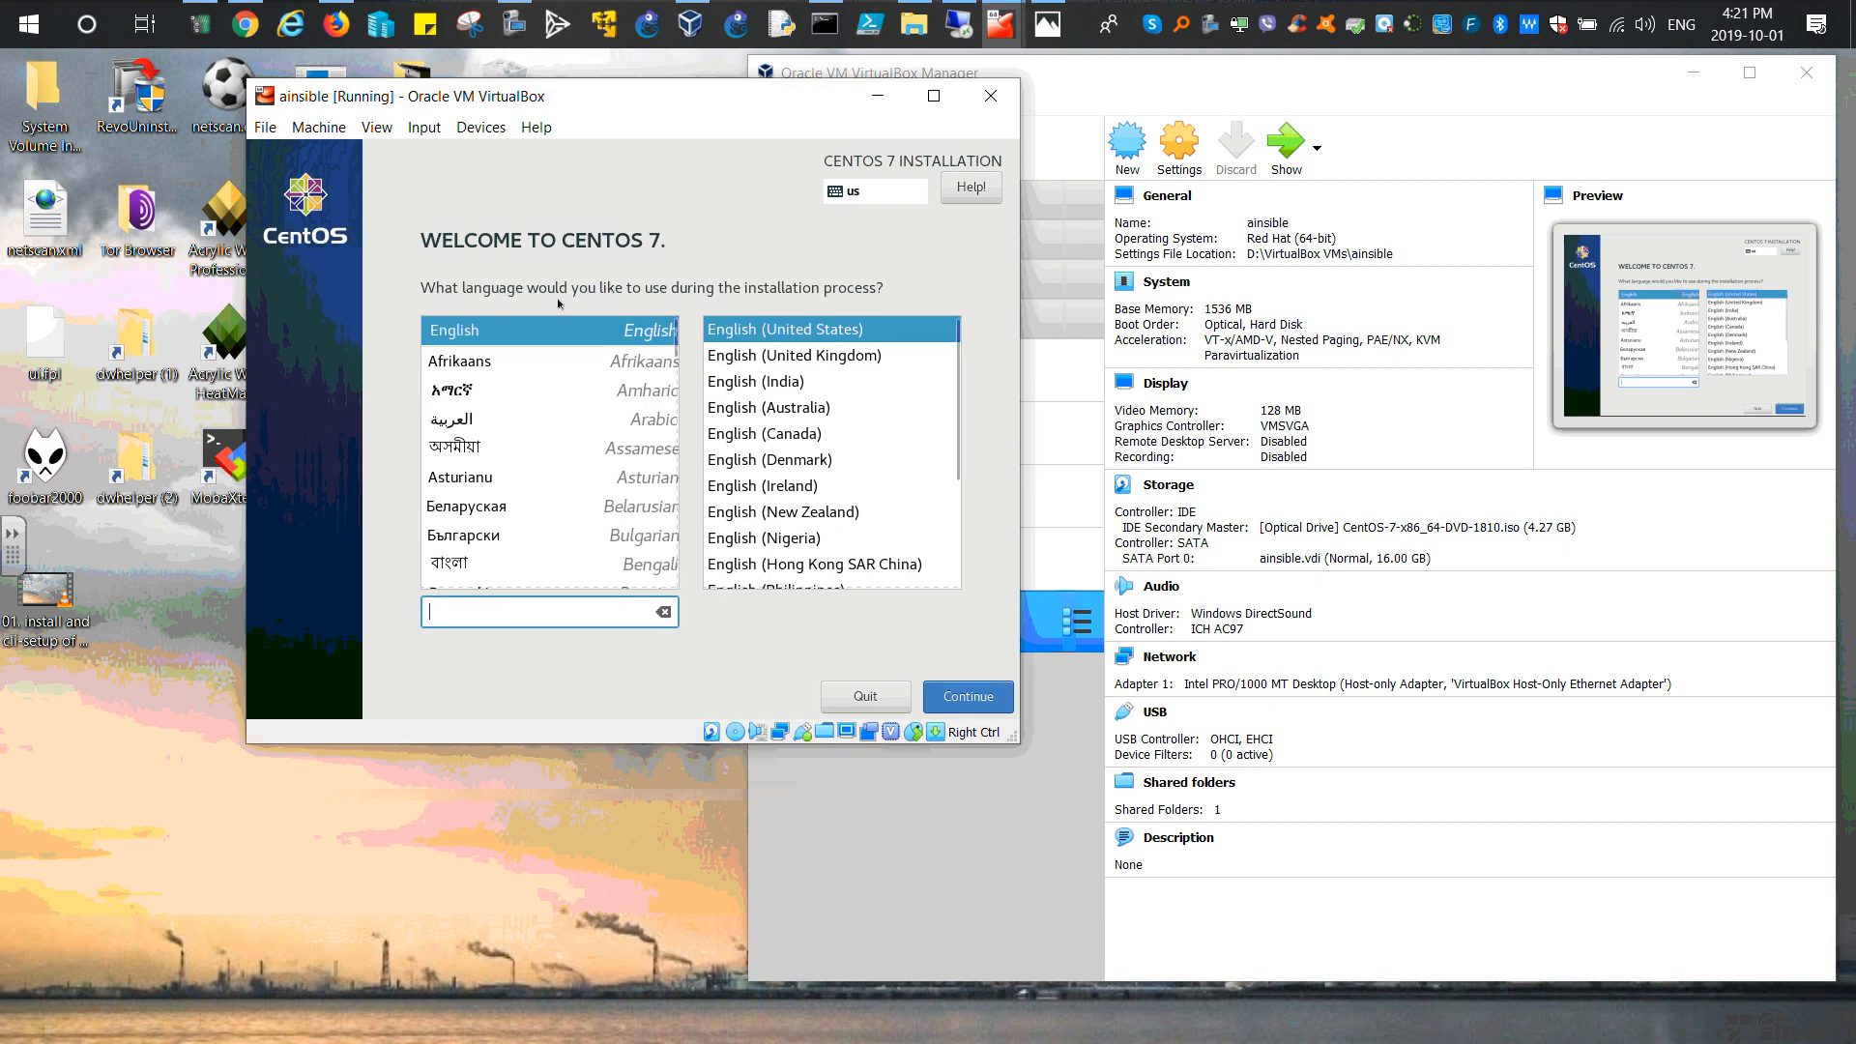
{"action": "left_click", "coordinate": [979, 695]}
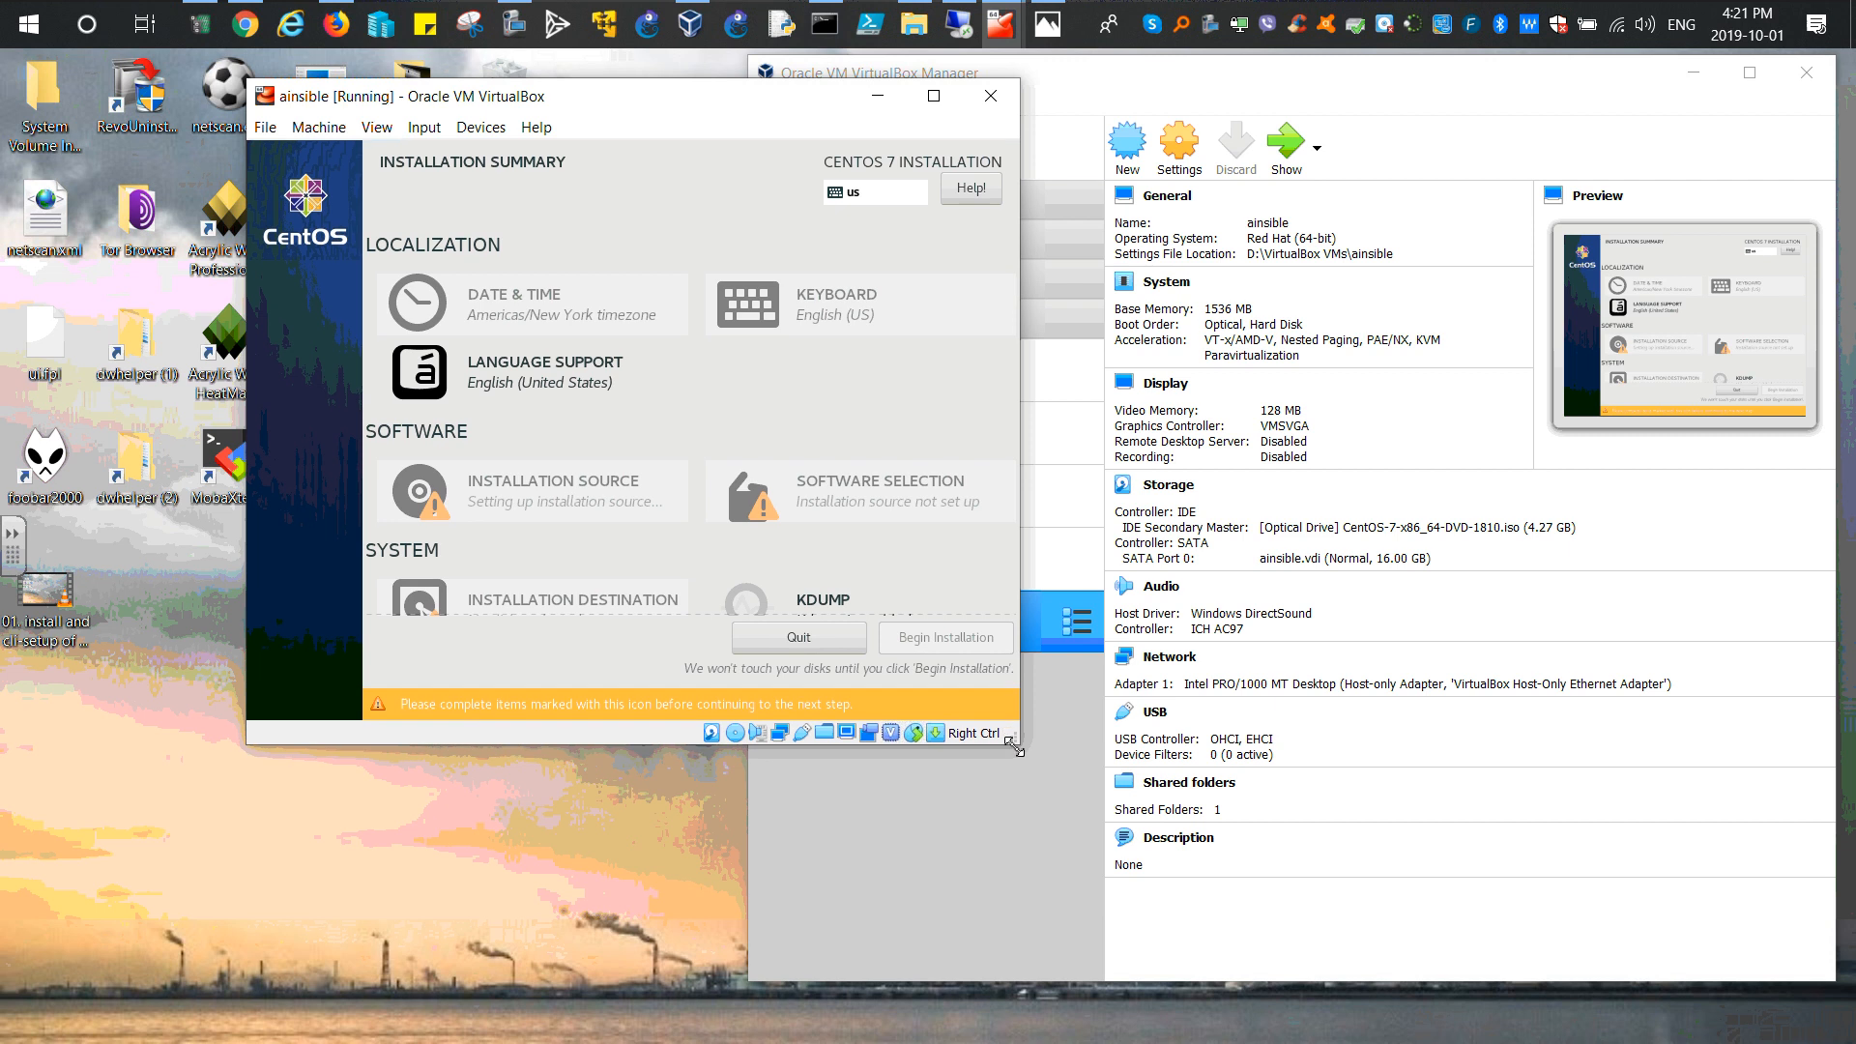
Step: Enlarge the VM window and go to the installer's Network & Host Name page
{"action": "left_click_drag", "start_coordinate": [1010, 733], "coordinate": [1068, 830]}
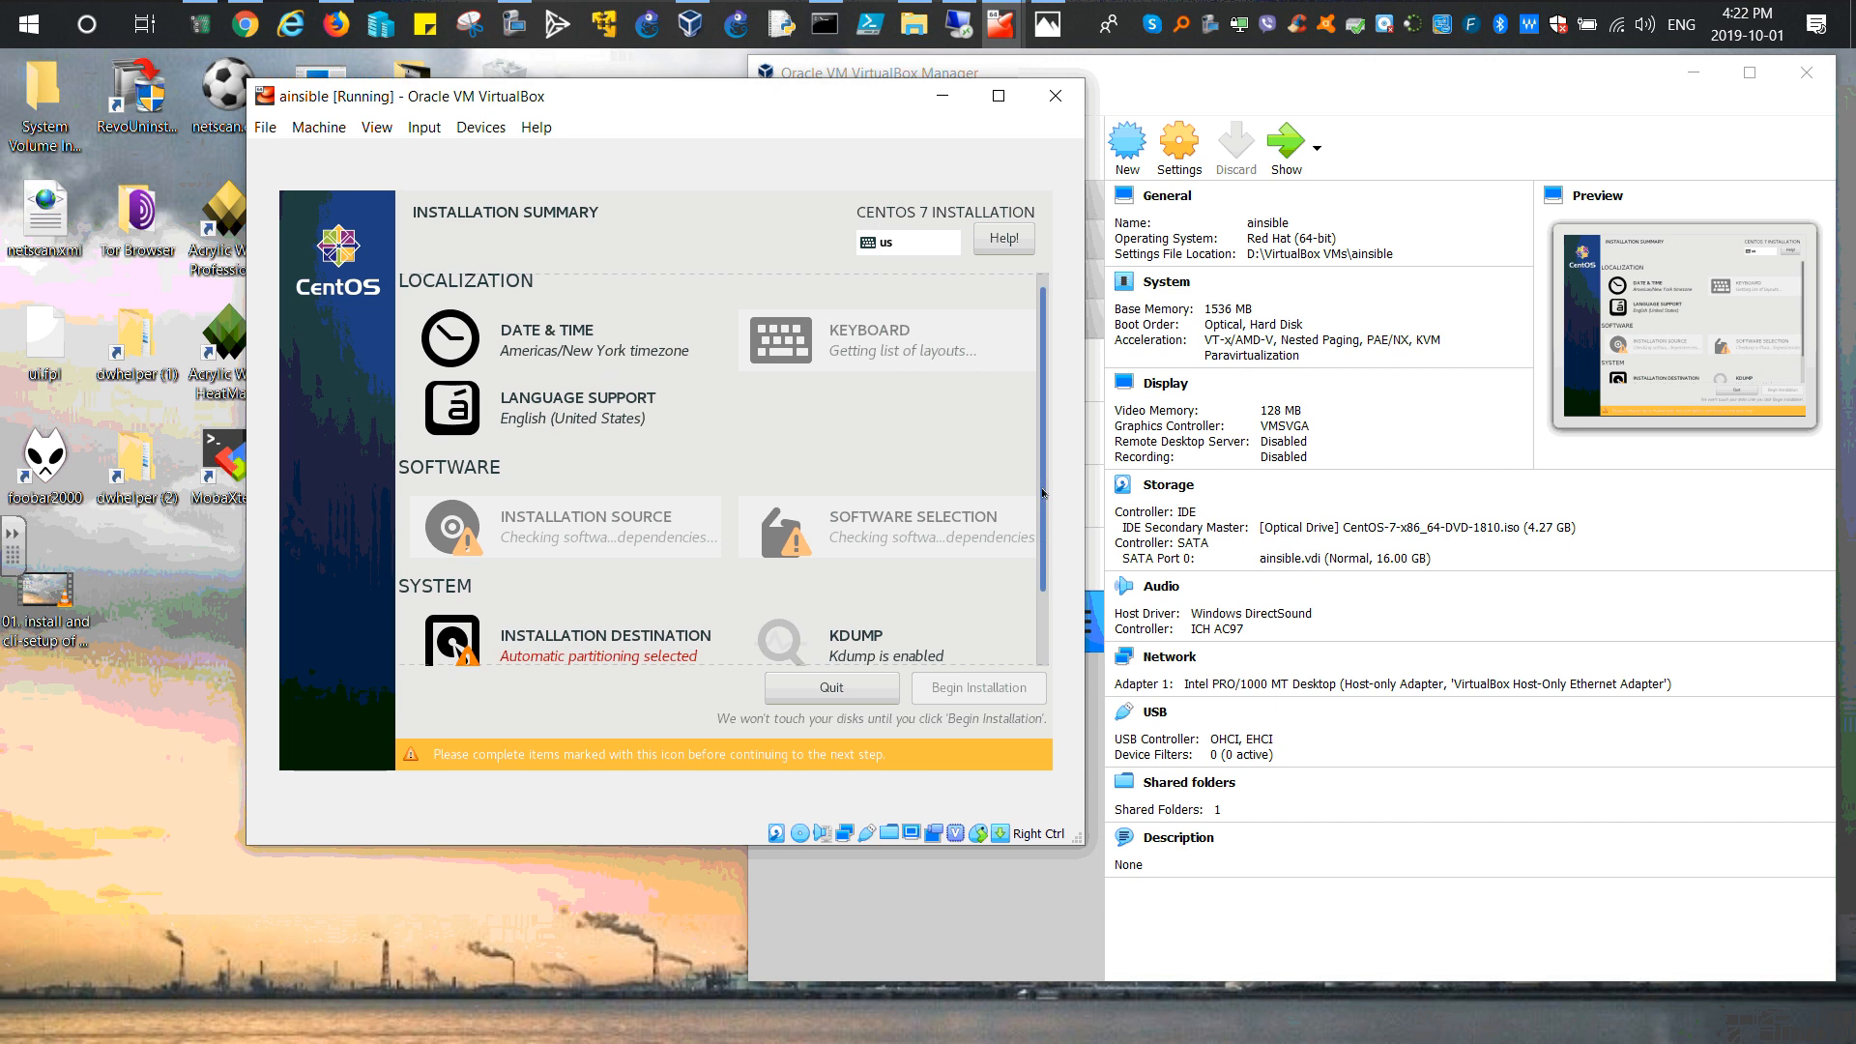
{"action": "scroll", "coordinate": [1039, 532], "scroll_direction": "down", "scroll_amount": 2}
{"action": "scroll", "coordinate": [1038, 376], "scroll_direction": "up", "scroll_amount": 2}
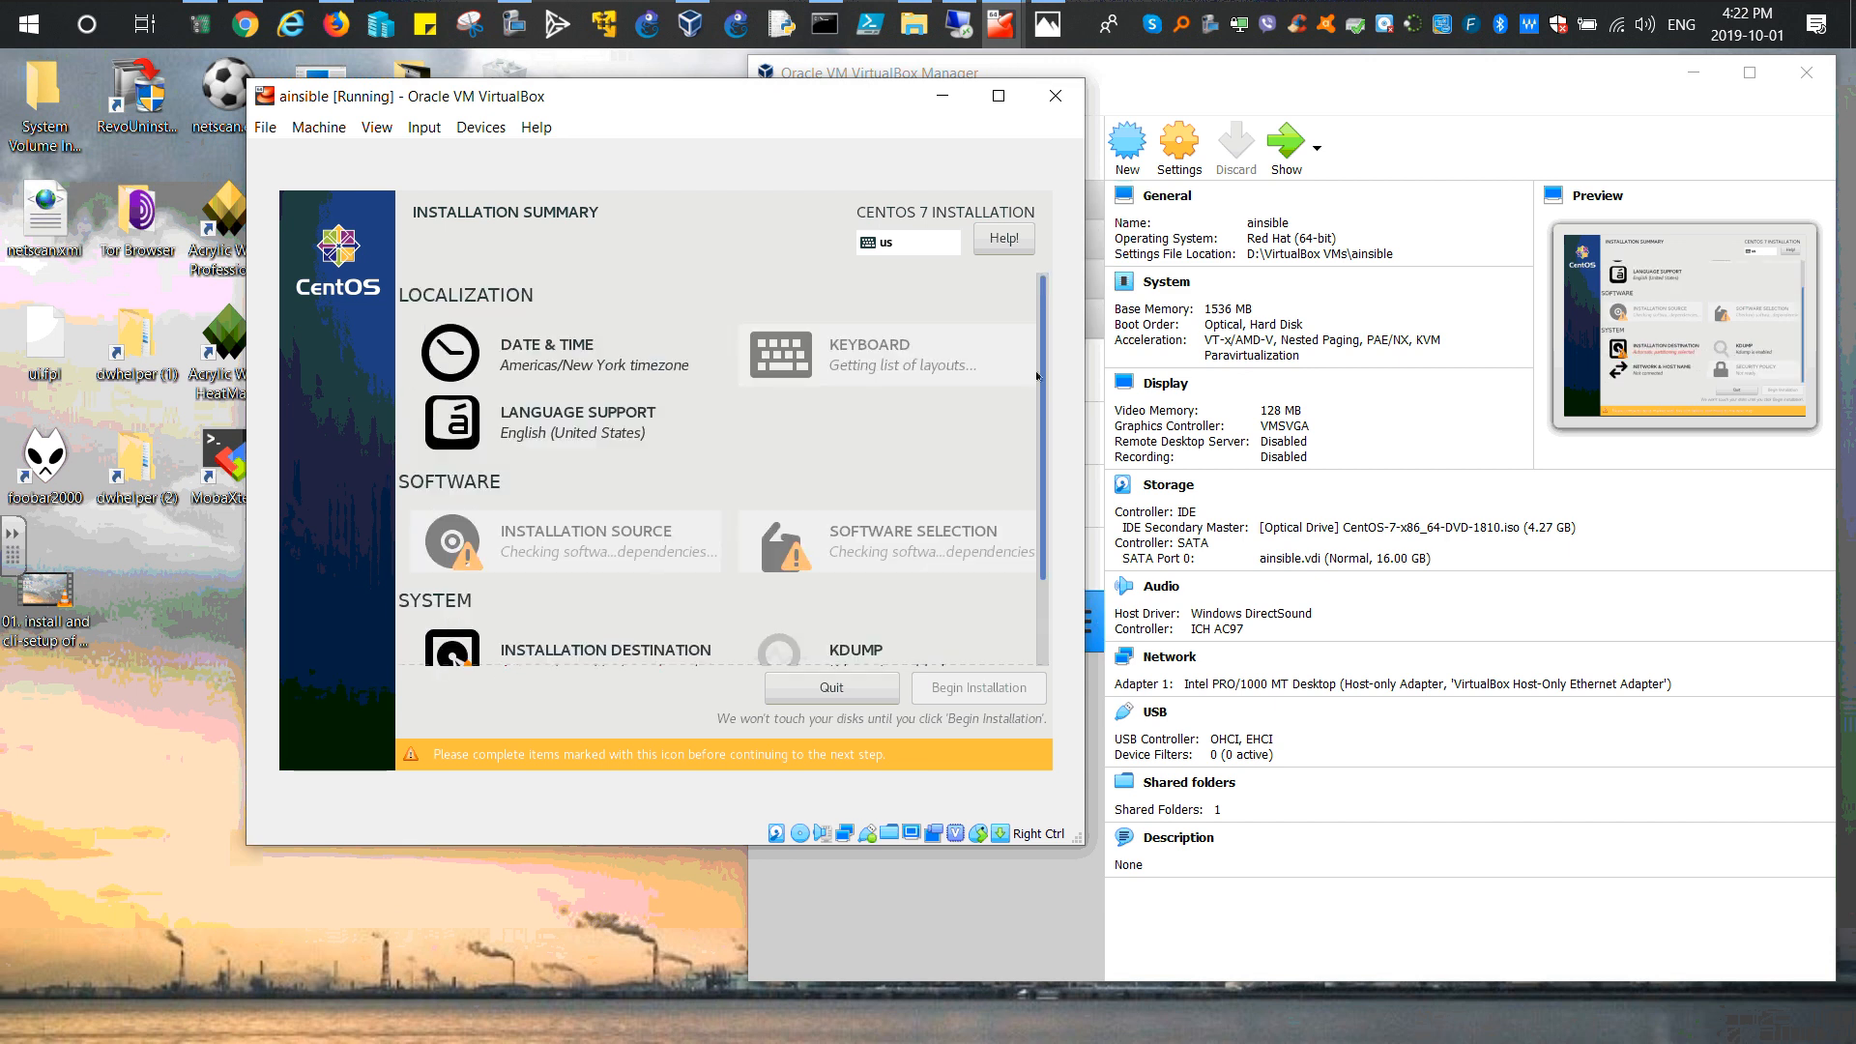
{"action": "scroll", "coordinate": [570, 658], "scroll_direction": "down", "scroll_amount": 2}
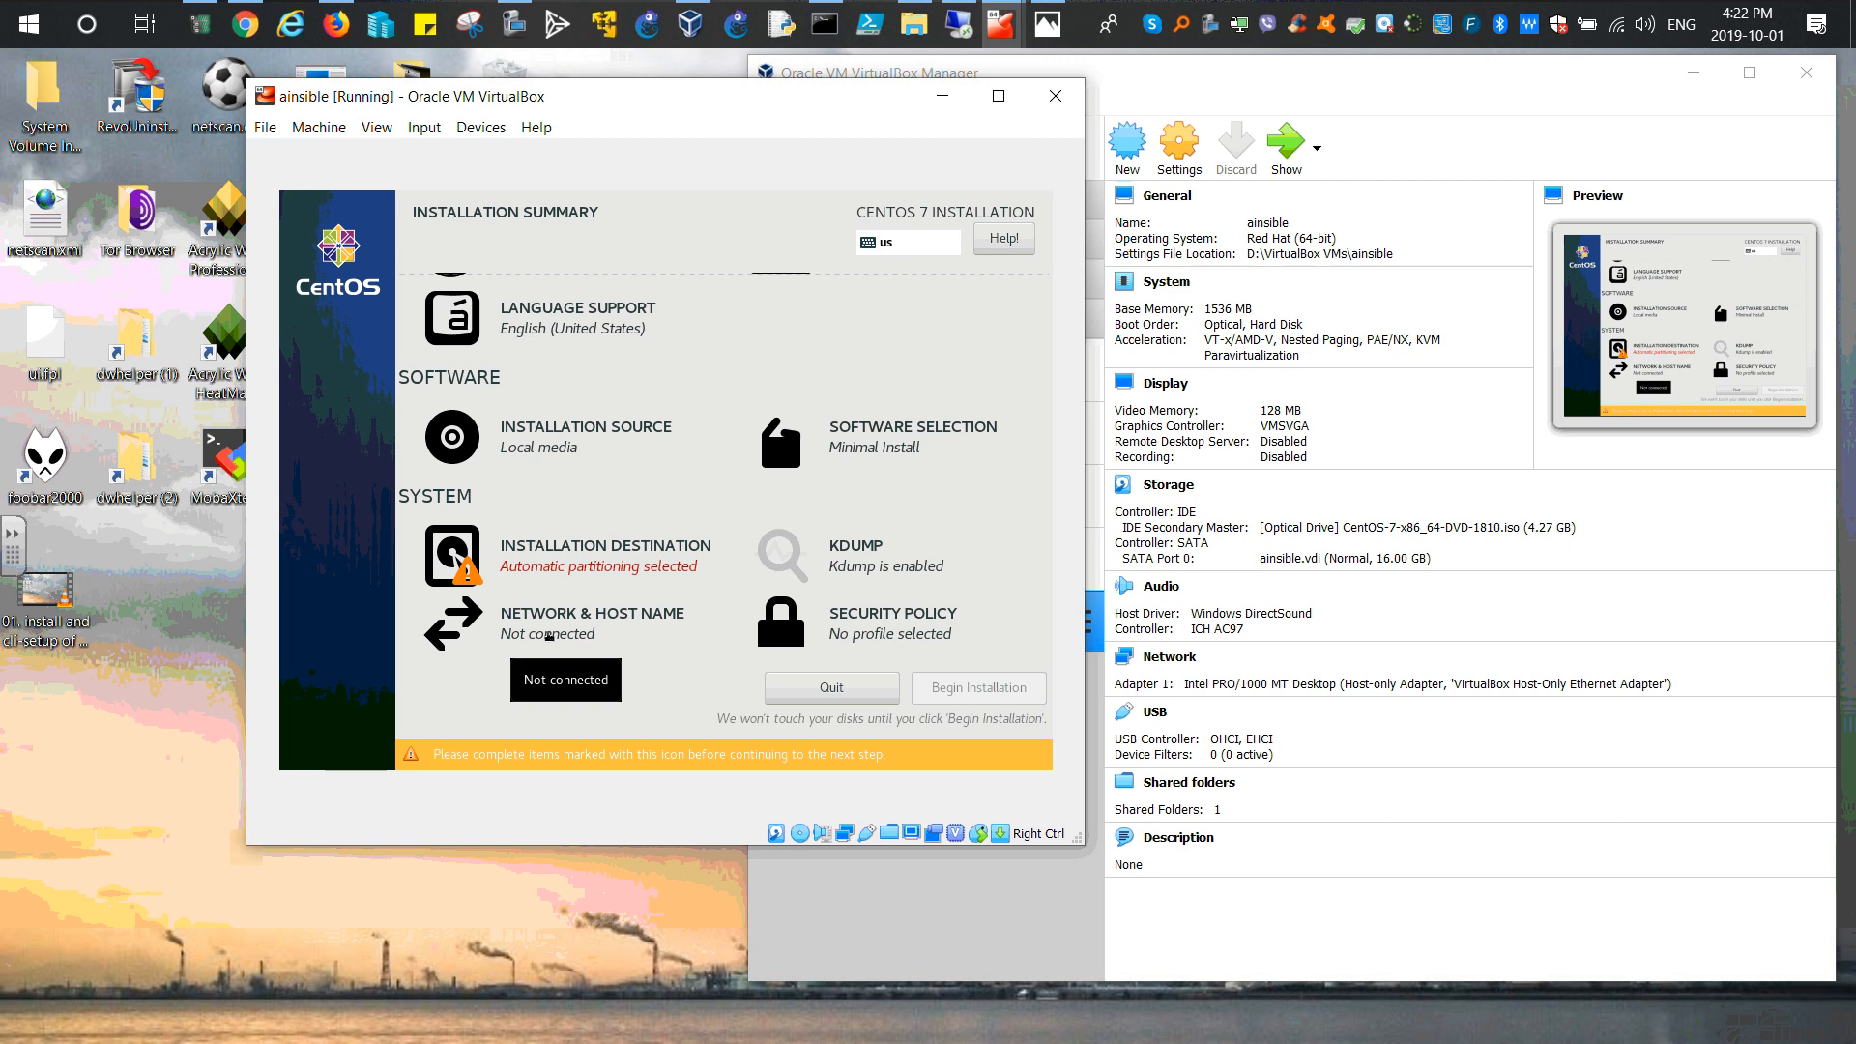
{"action": "left_click", "coordinate": [549, 636]}
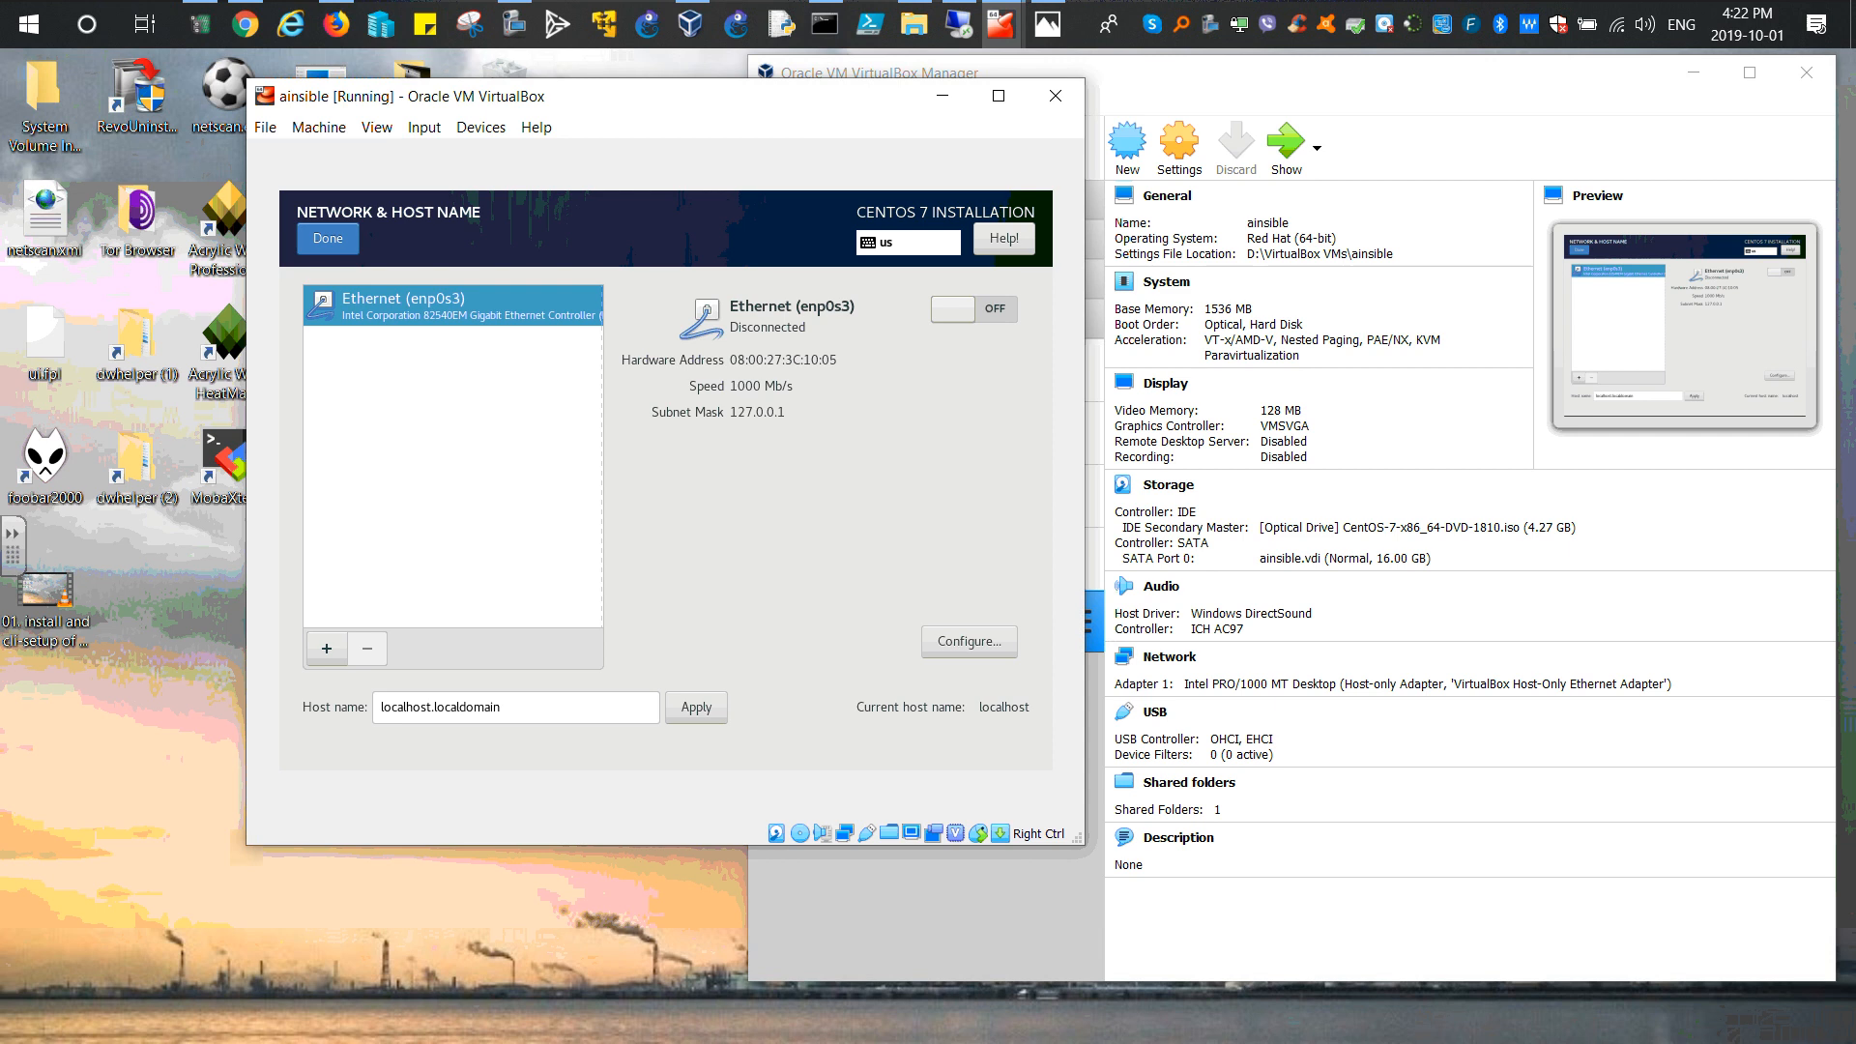
{"action": "left_click", "coordinate": [1048, 24]}
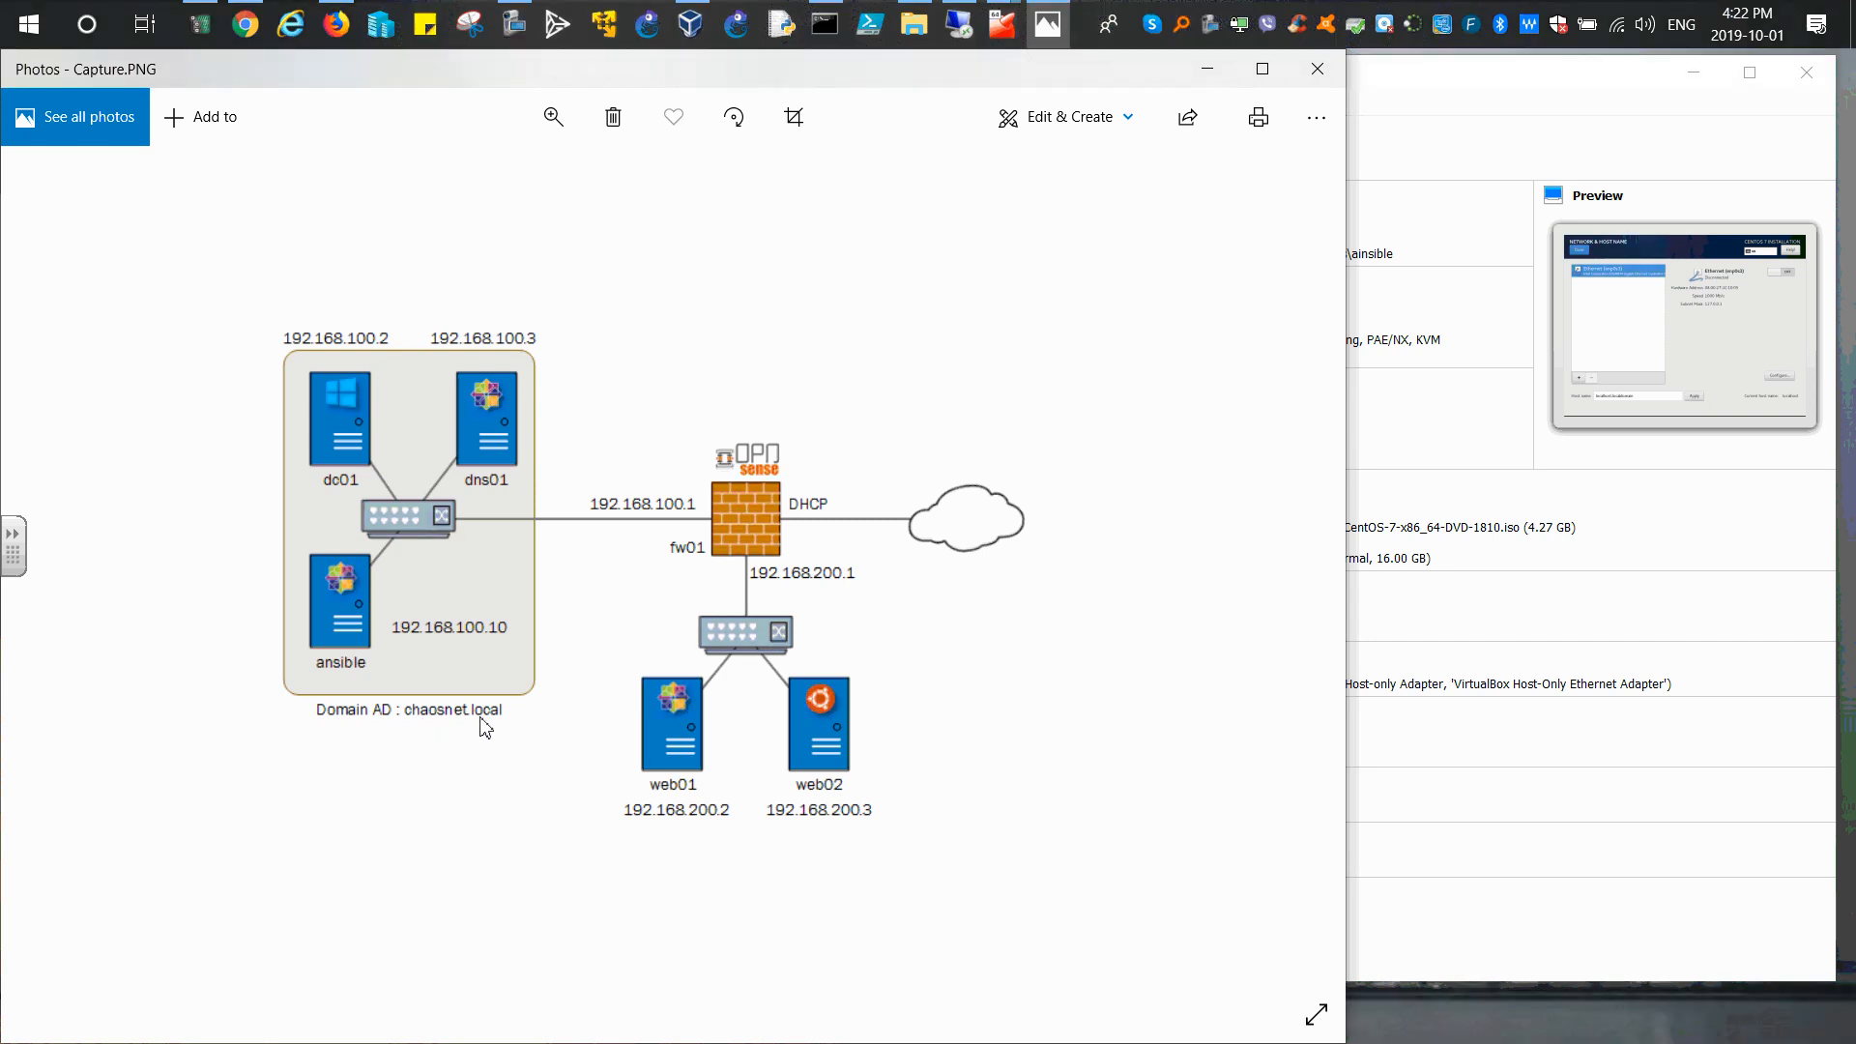
{"action": "left_click", "coordinate": [1207, 69]}
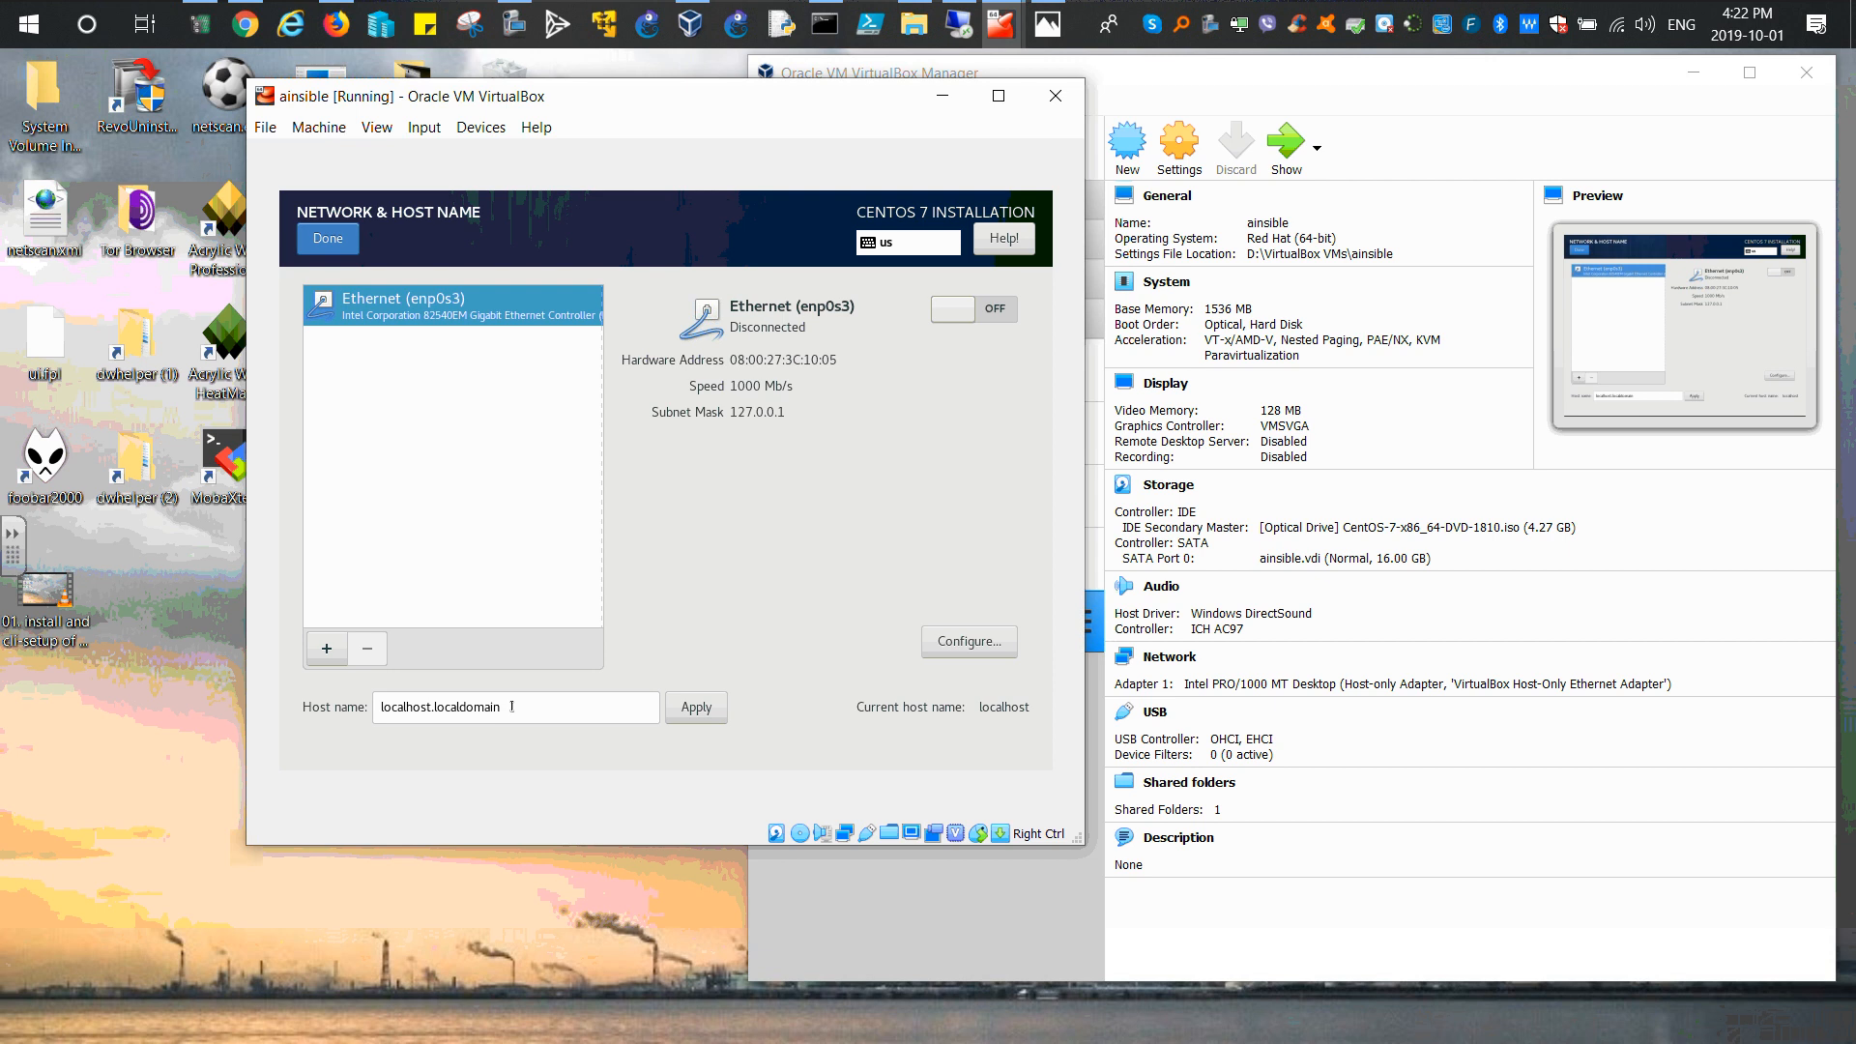
{"action": "left_click", "coordinate": [1047, 25]}
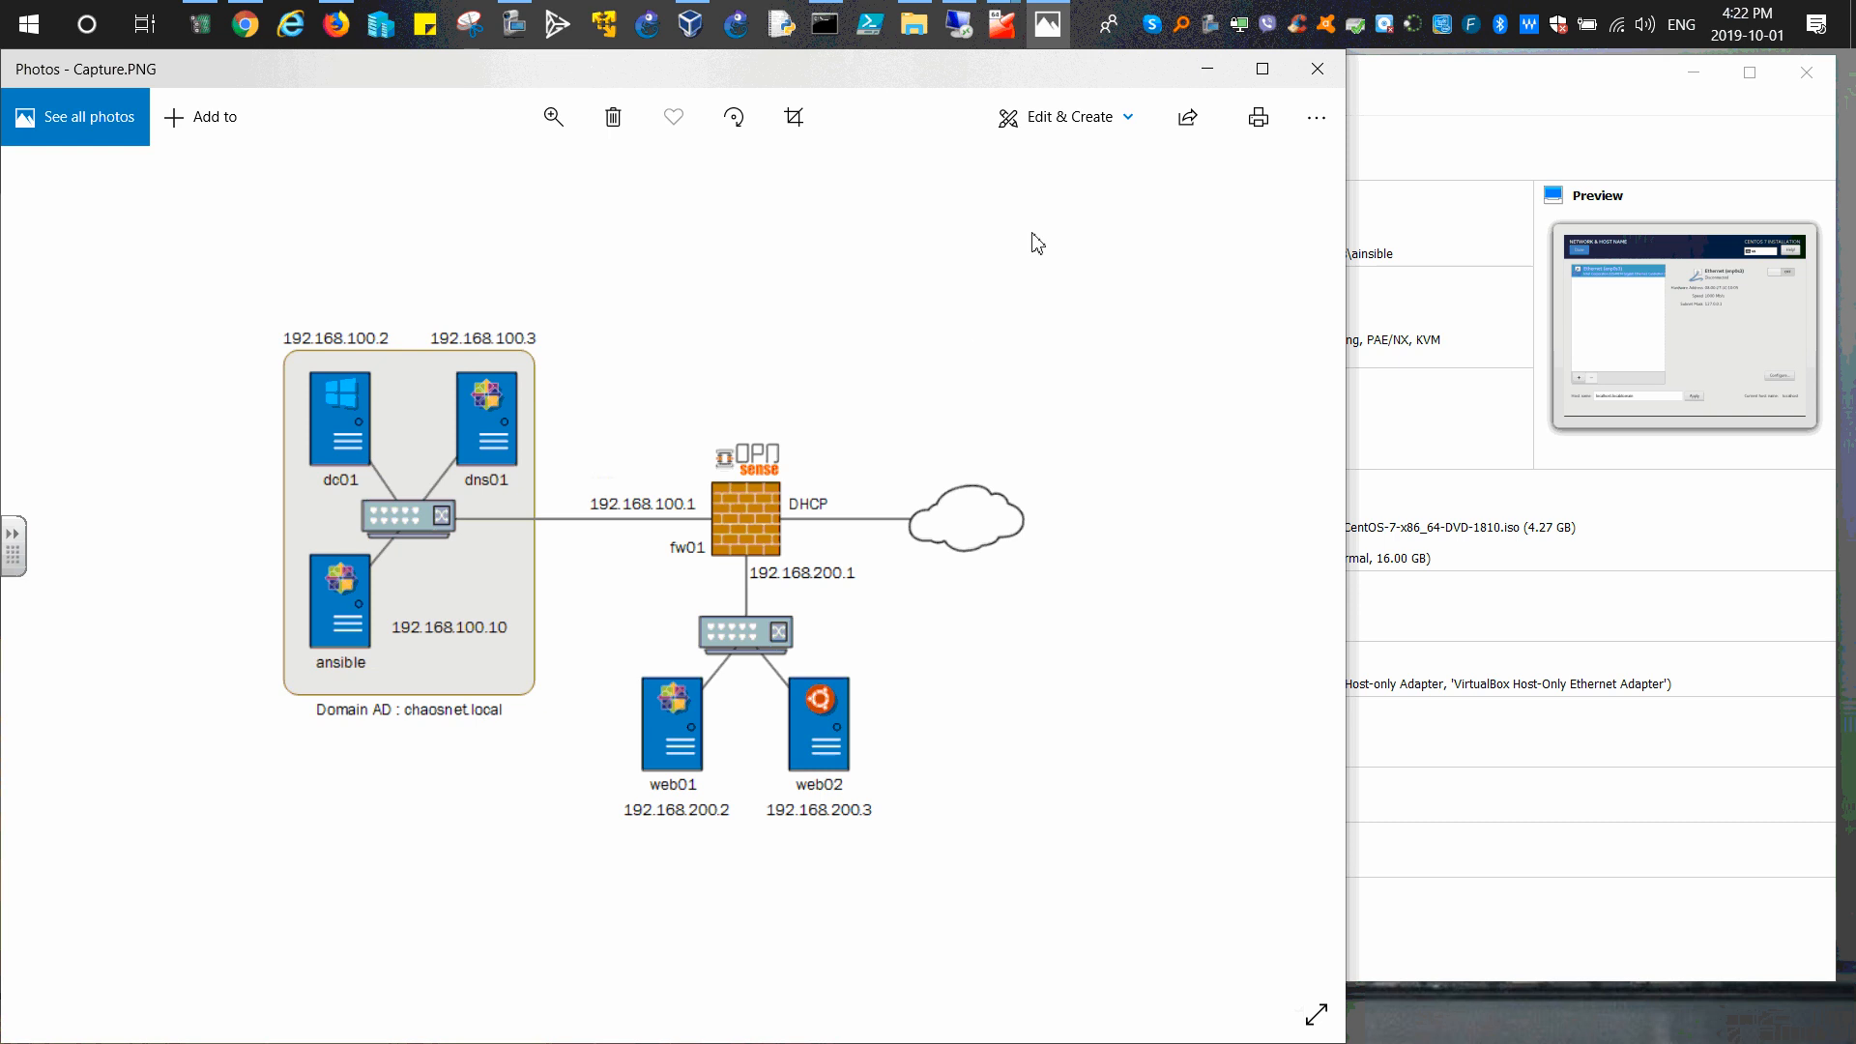
{"action": "left_click", "coordinate": [1208, 74]}
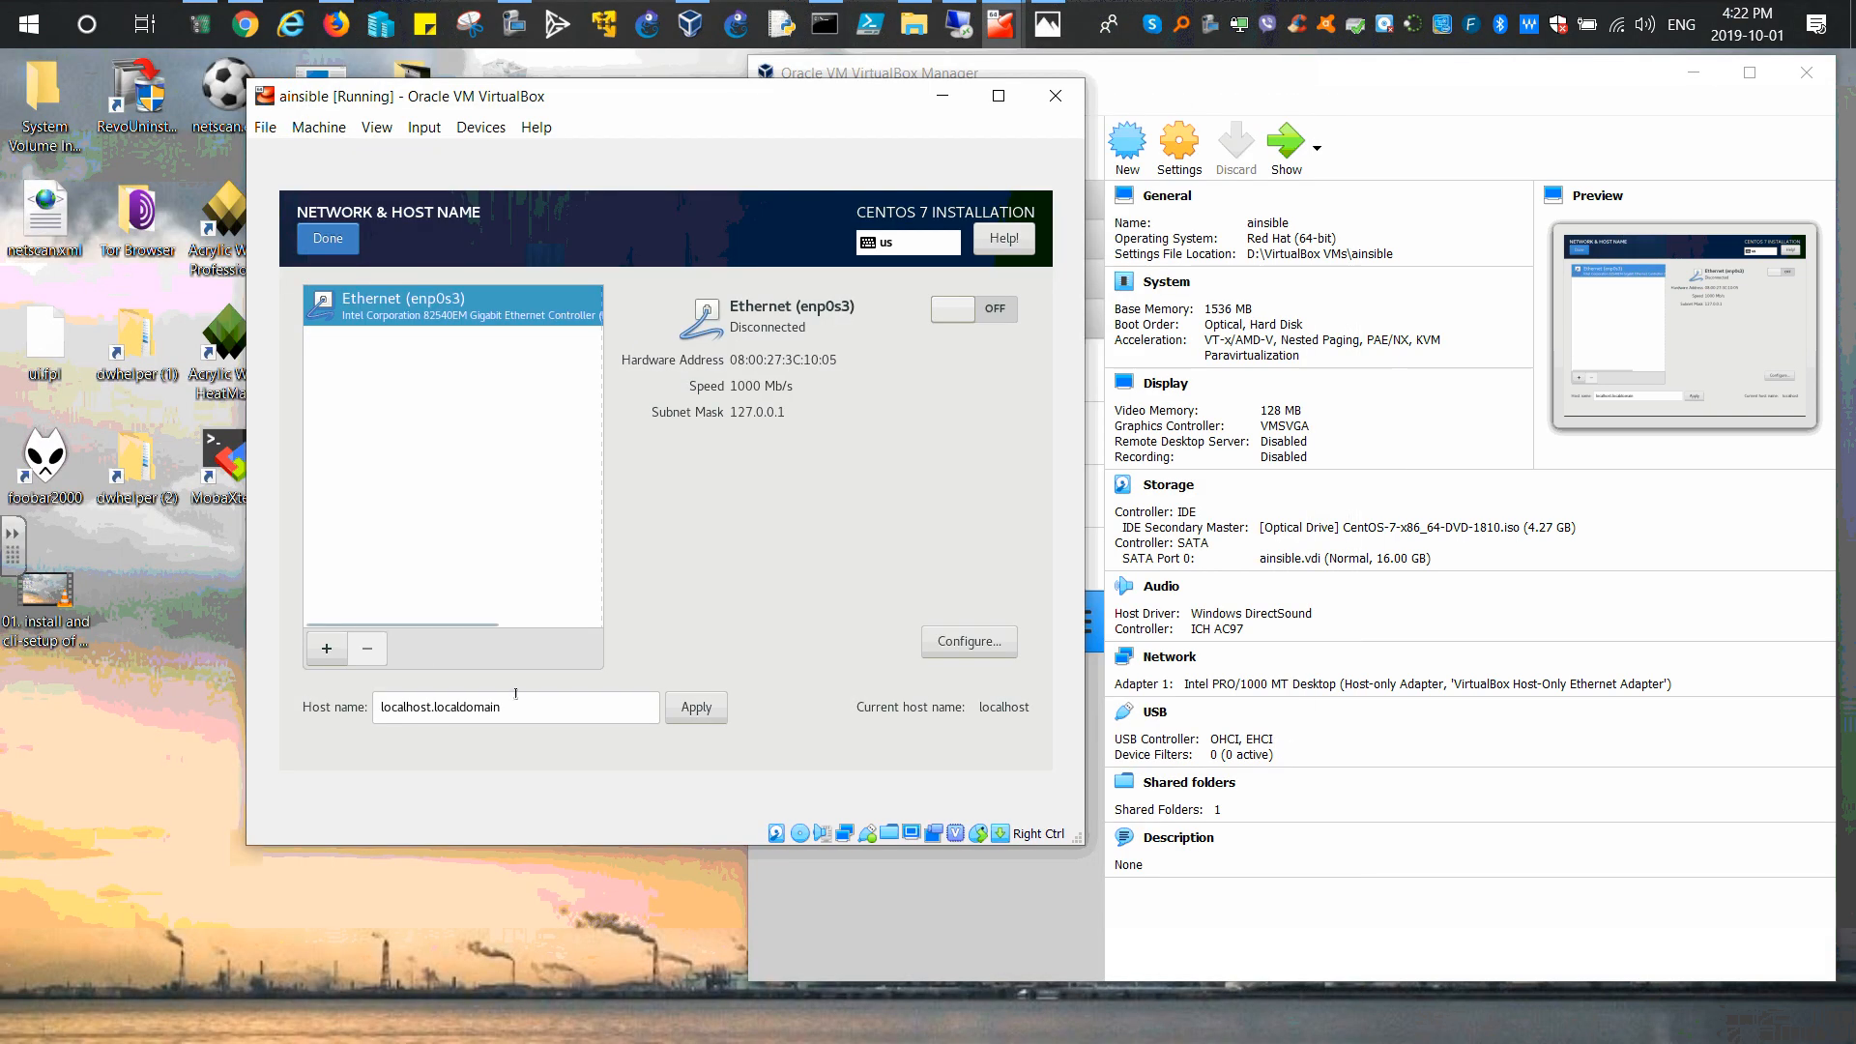
Step: Replace localhost.localdomain with host name ainsible.chaosnet.local and apply it
{"action": "left_click_drag", "start_coordinate": [501, 706], "coordinate": [305, 706]}
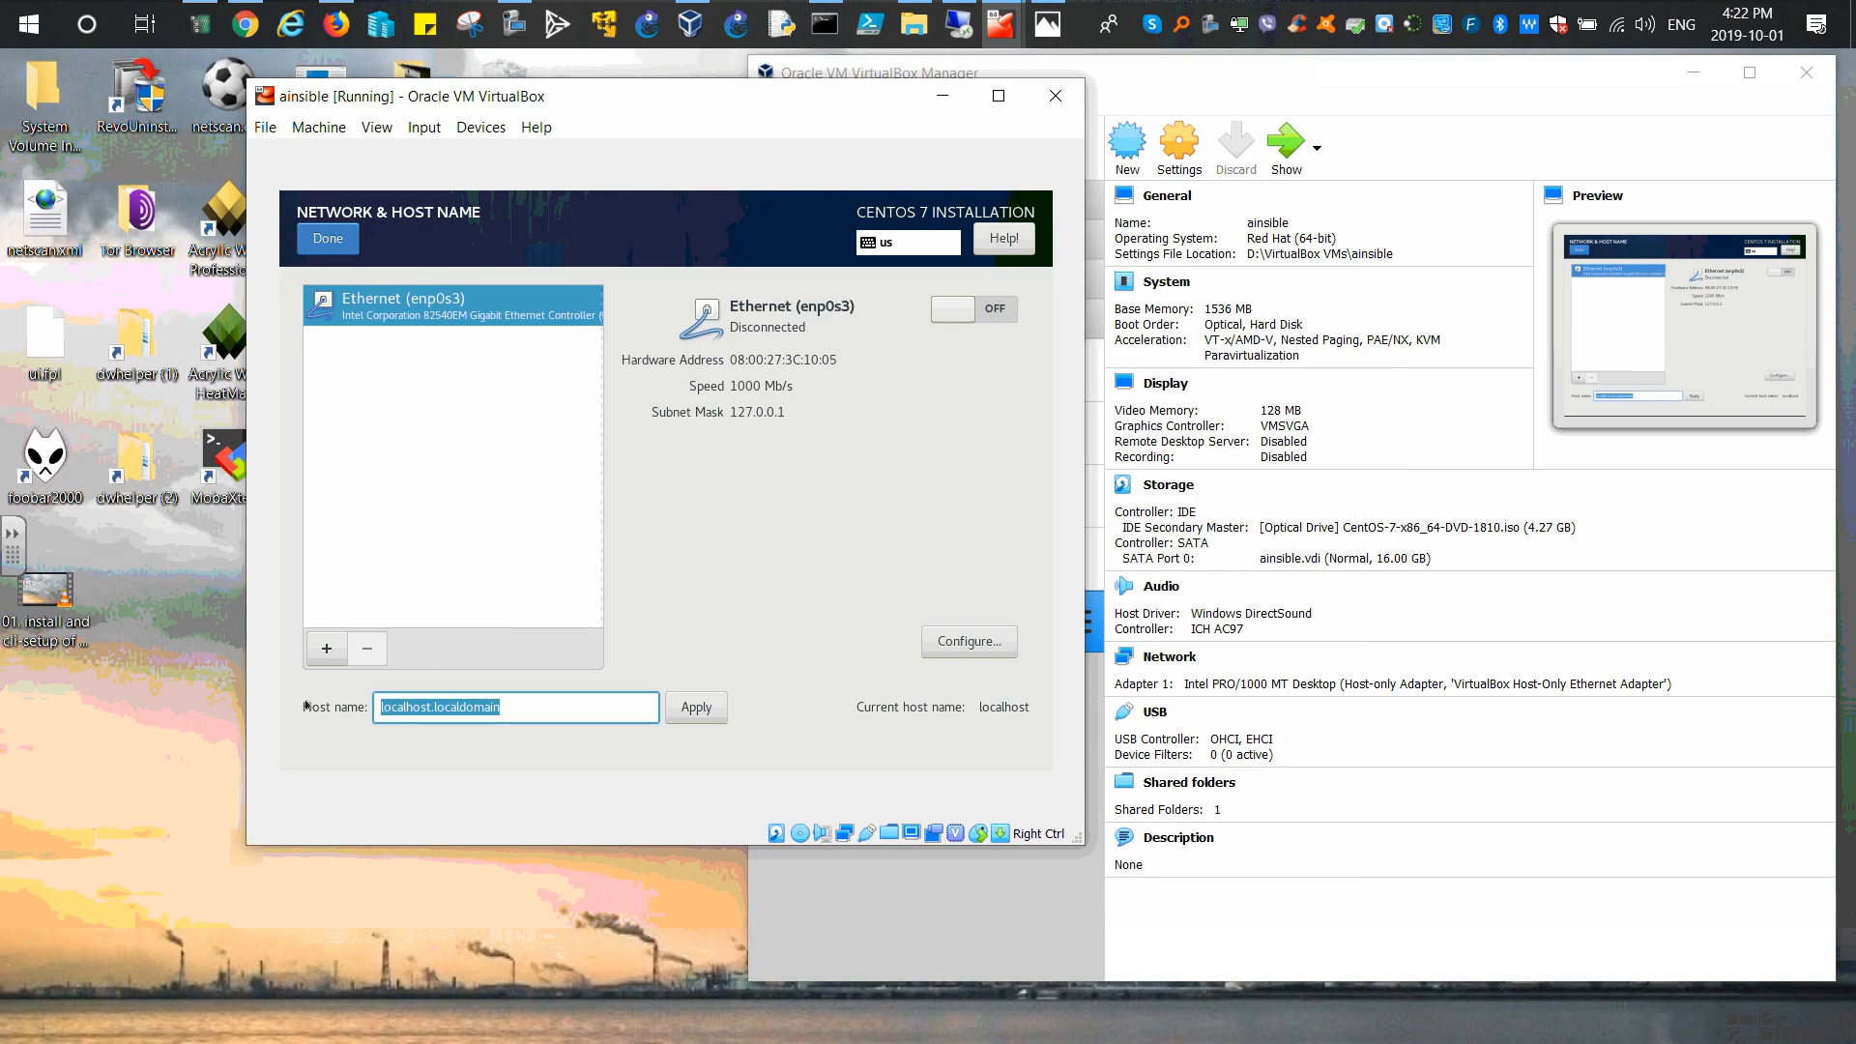
{"action": "type", "text": "ainsible.c"}
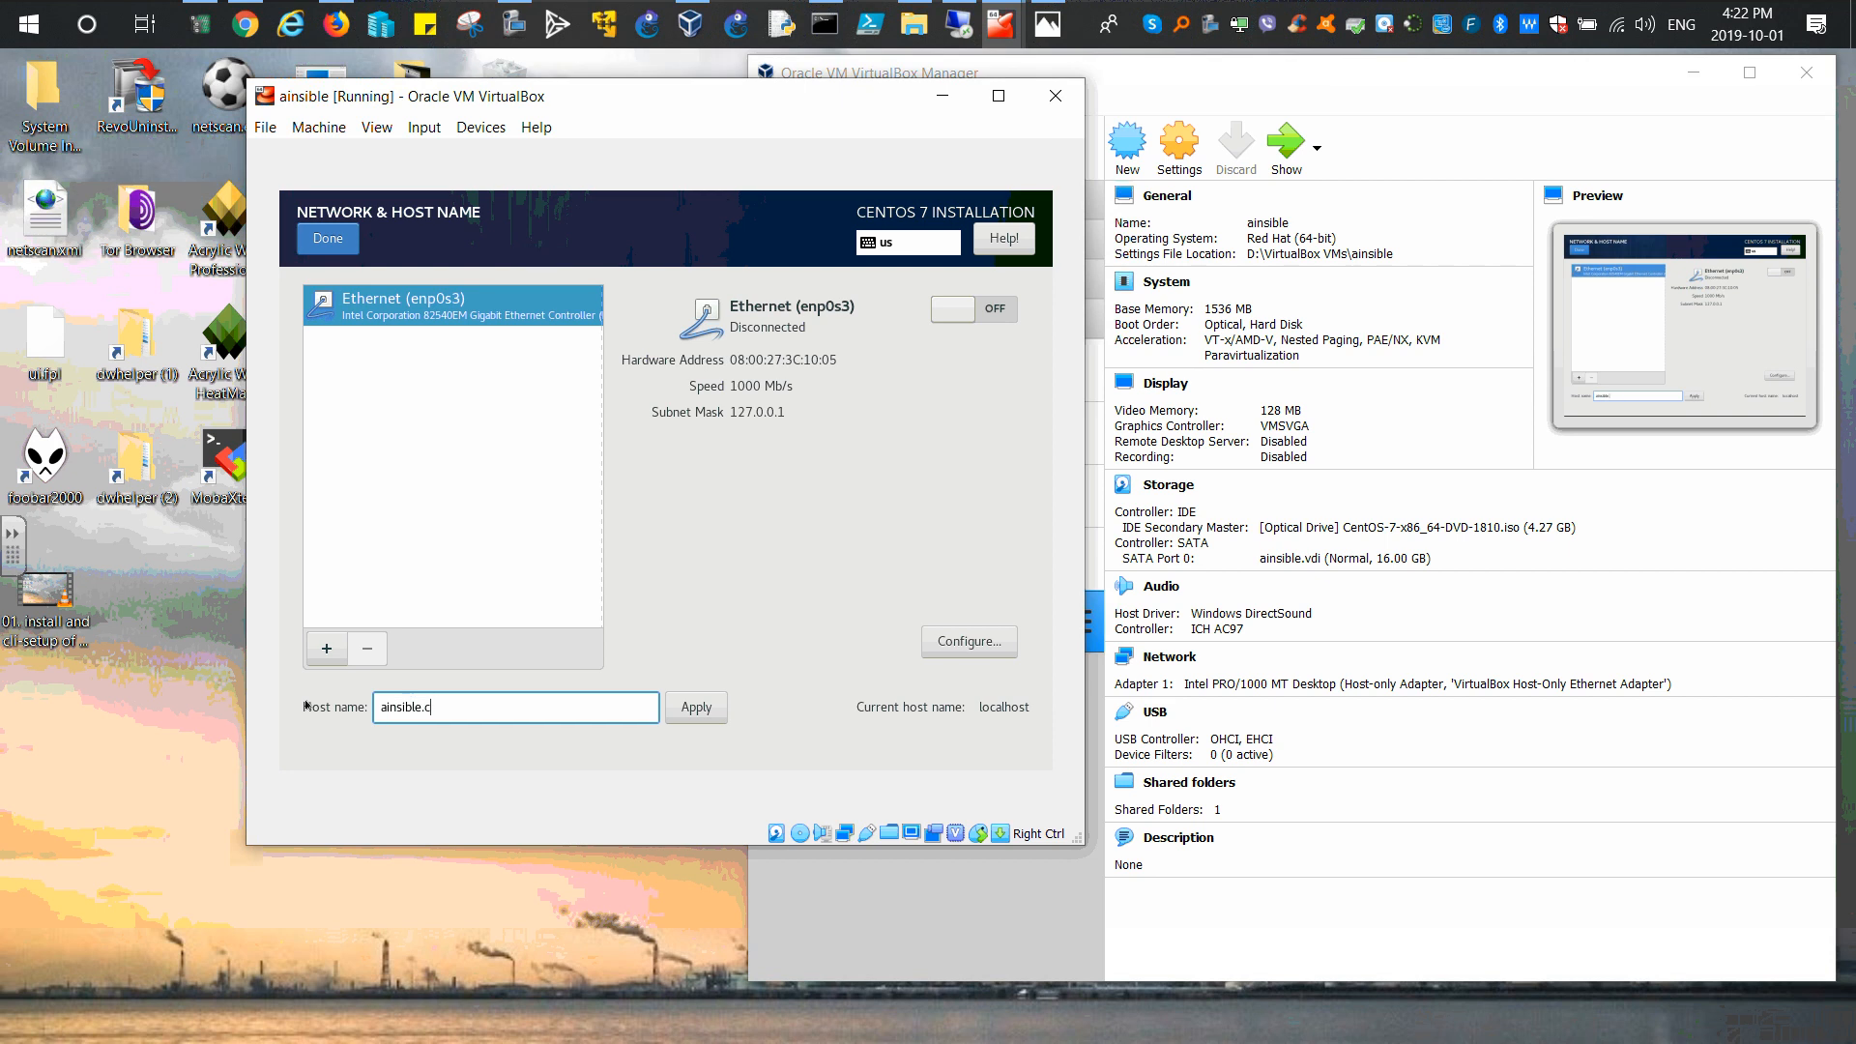
{"action": "type", "text": "haosnet.local"}
{"action": "left_click", "coordinate": [696, 706]}
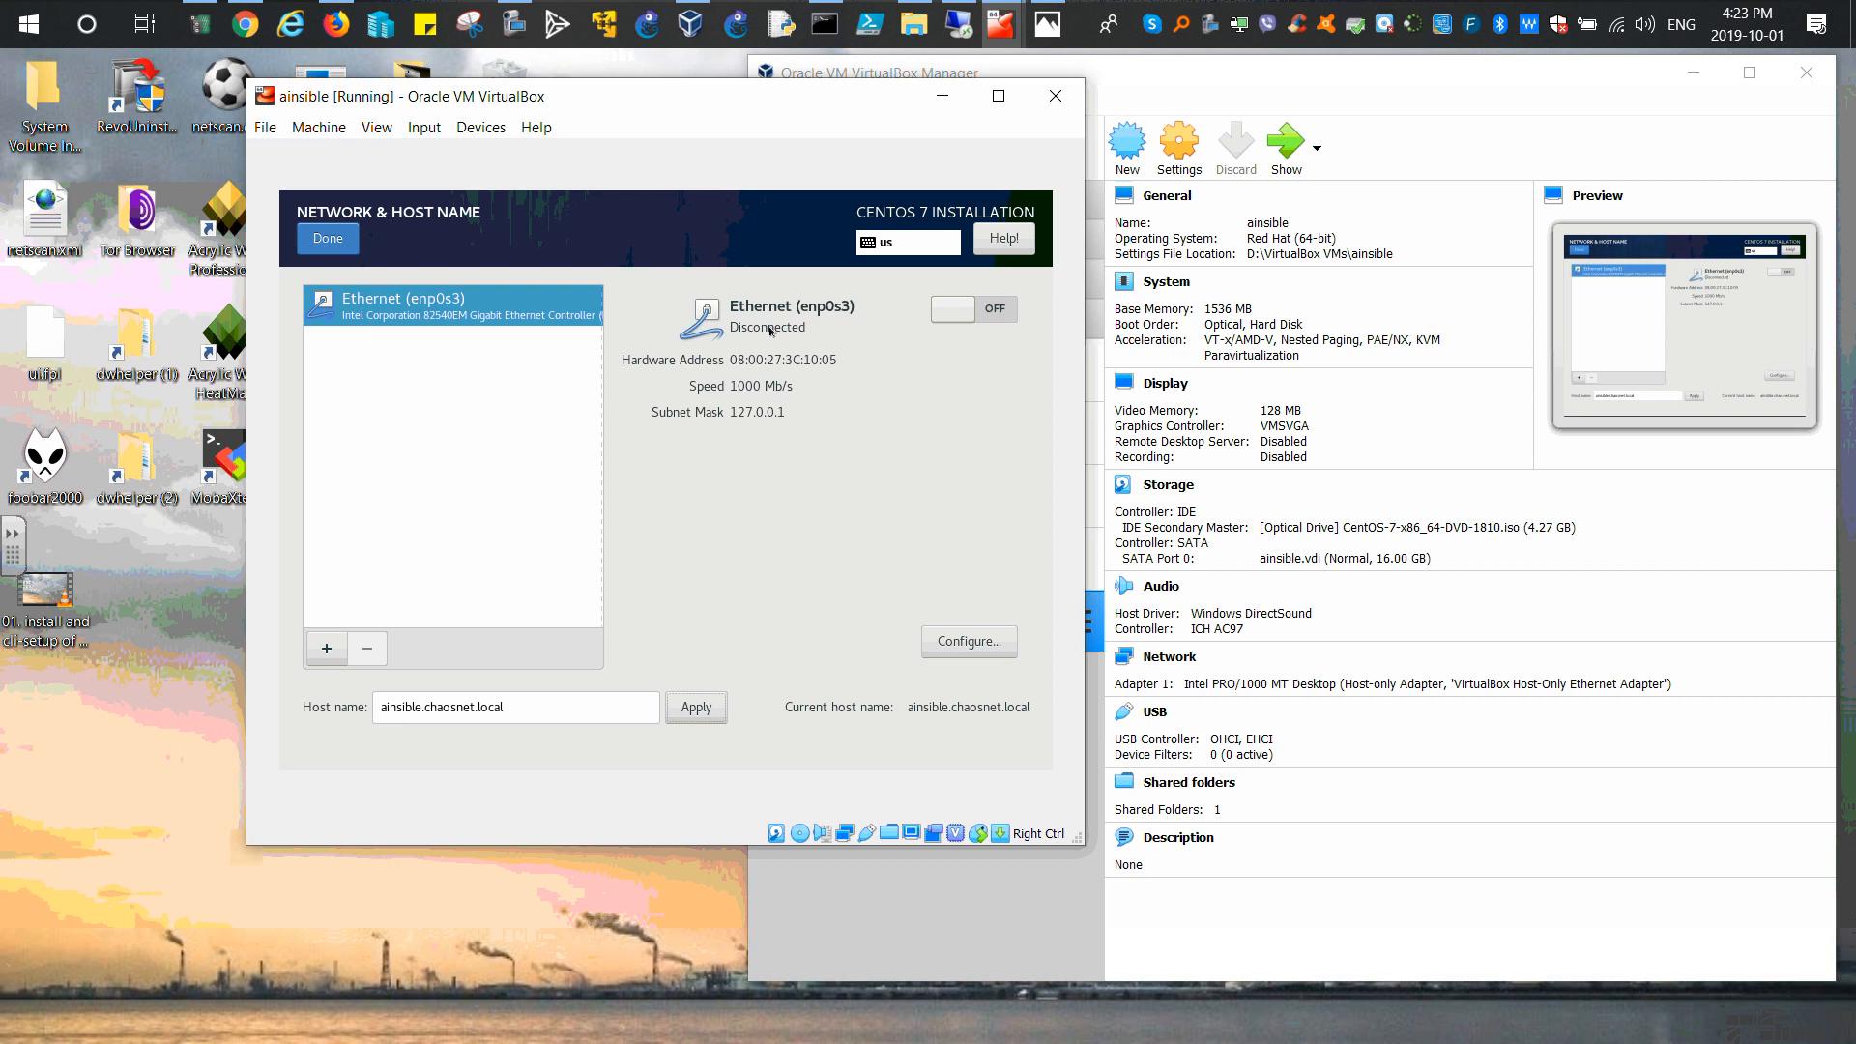
Step: Switch Ethernet enp0s3 on so it connects at 192.168.56.101
{"action": "left_click", "coordinate": [991, 312]}
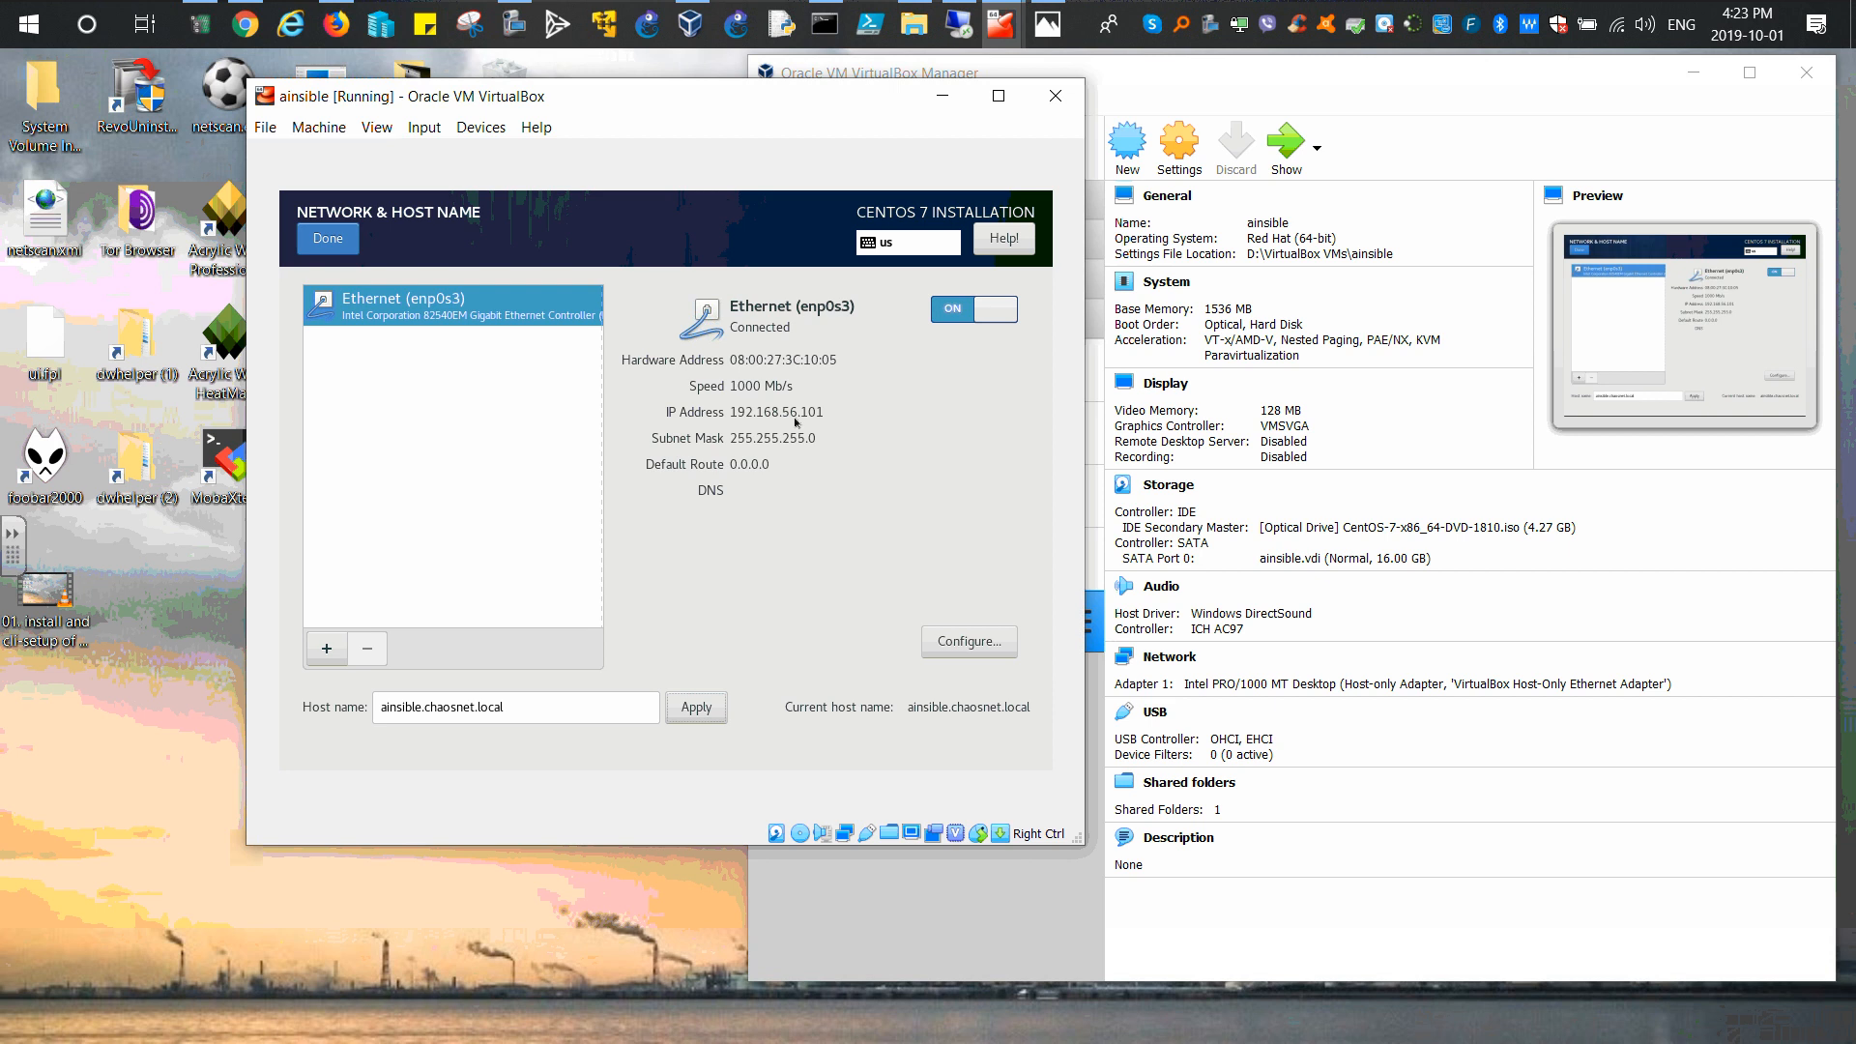
{"action": "left_click_drag", "start_coordinate": [794, 113], "coordinate": [742, 118]}
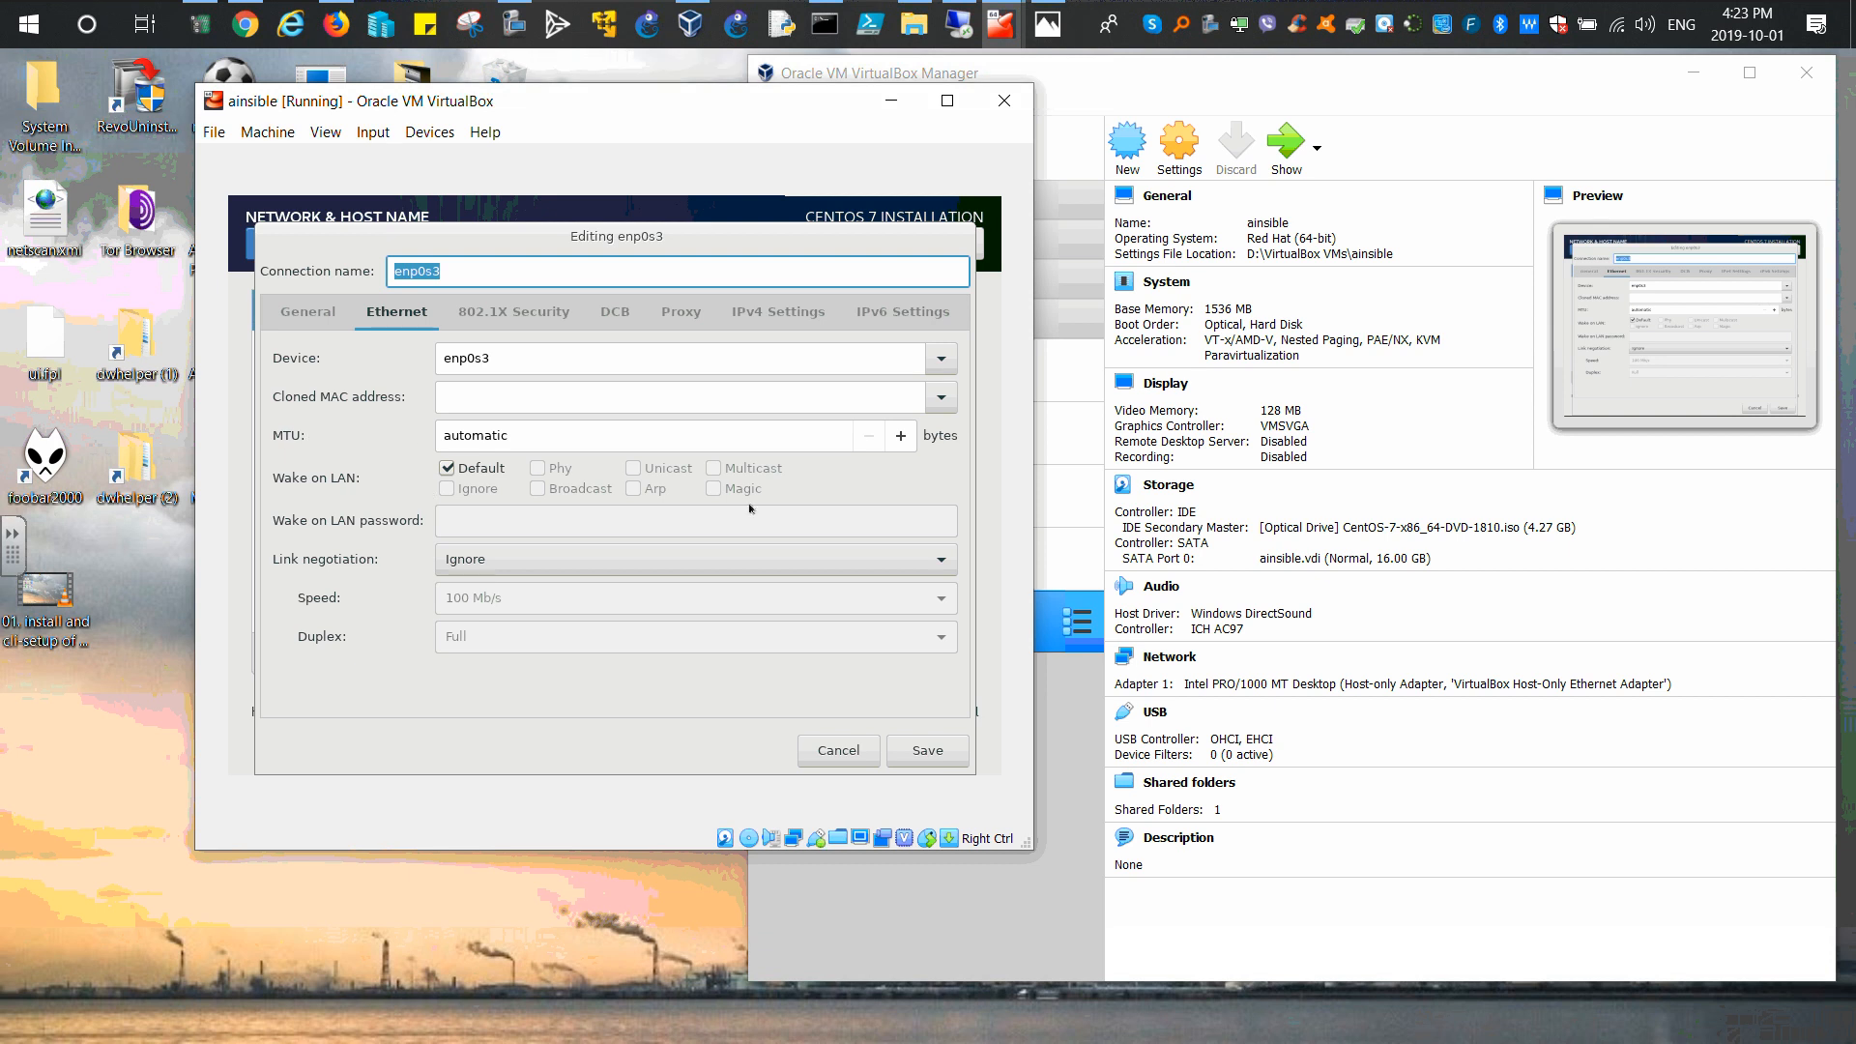
Step: Leave enp0s3's IPv4 method on Automatic (DHCP) and cancel the connection editor unchanged
{"action": "left_click", "coordinate": [778, 311]}
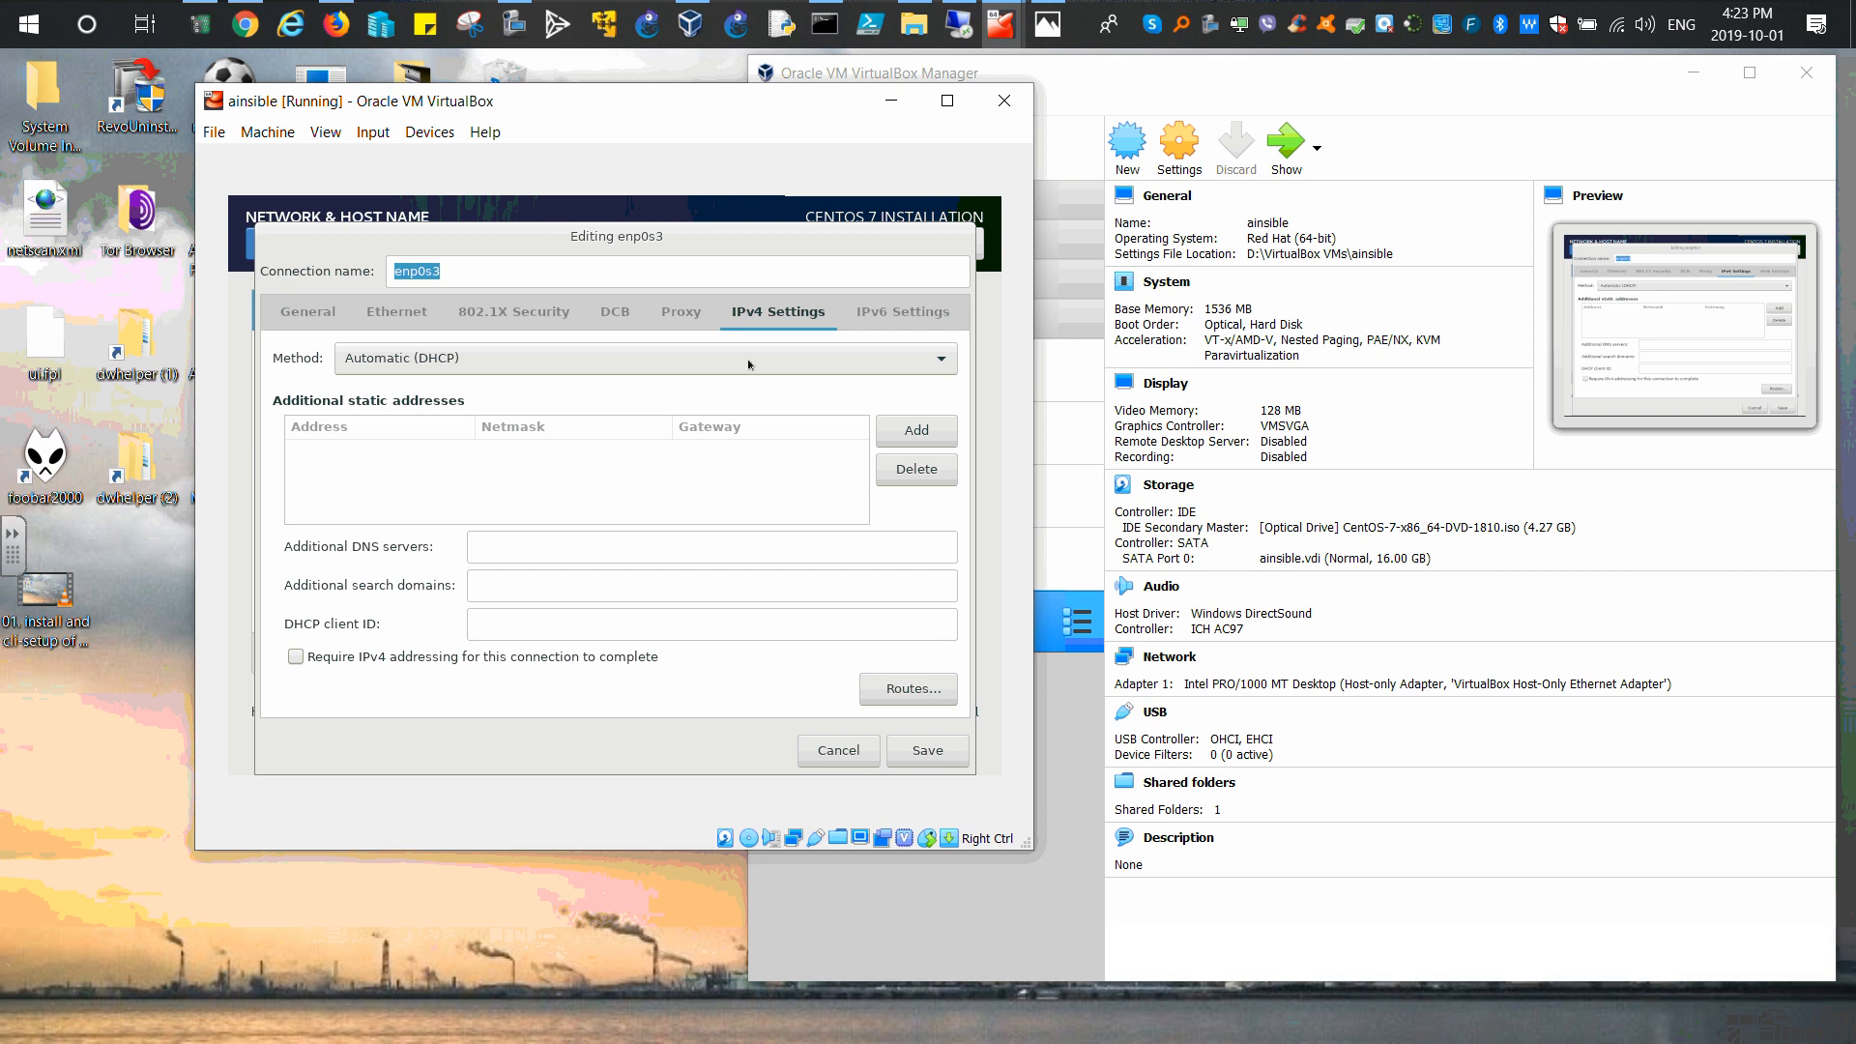
{"action": "left_click", "coordinate": [935, 357]}
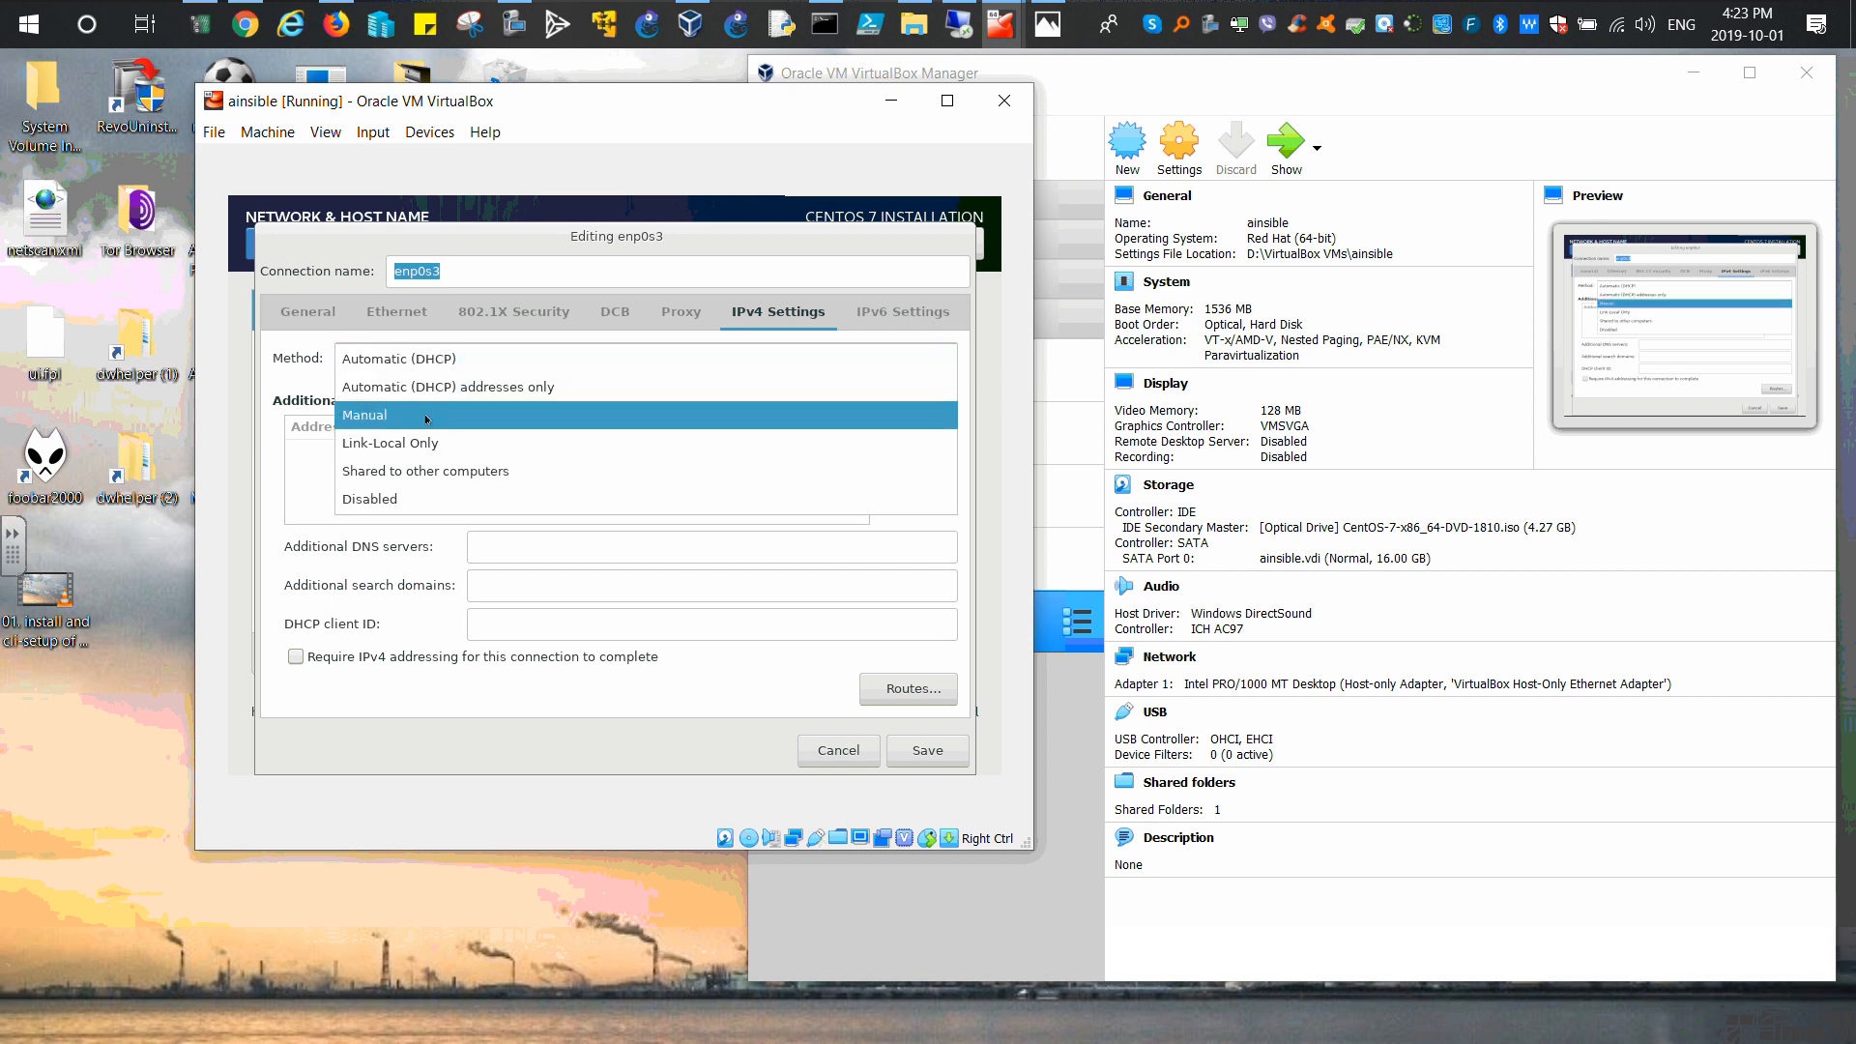
{"action": "left_click", "coordinate": [854, 751]}
{"action": "left_click", "coordinate": [837, 752]}
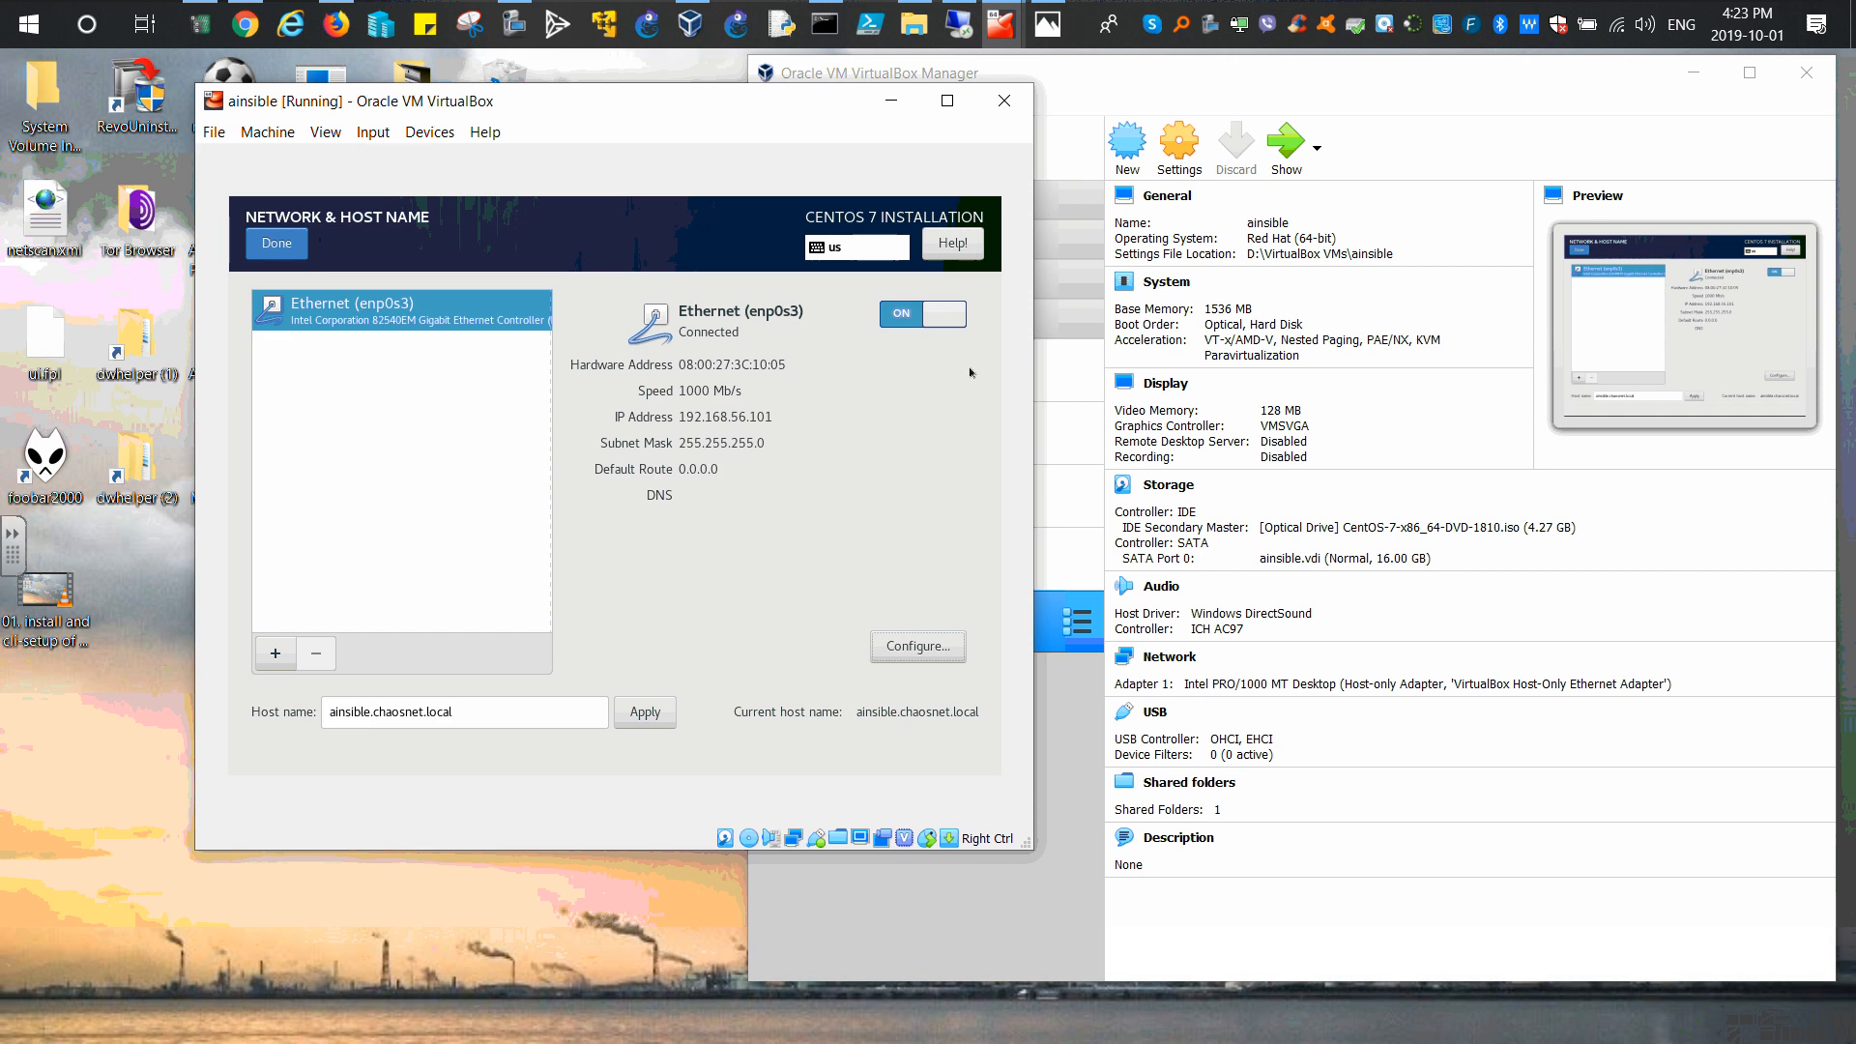
{"action": "left_click", "coordinate": [1004, 103]}
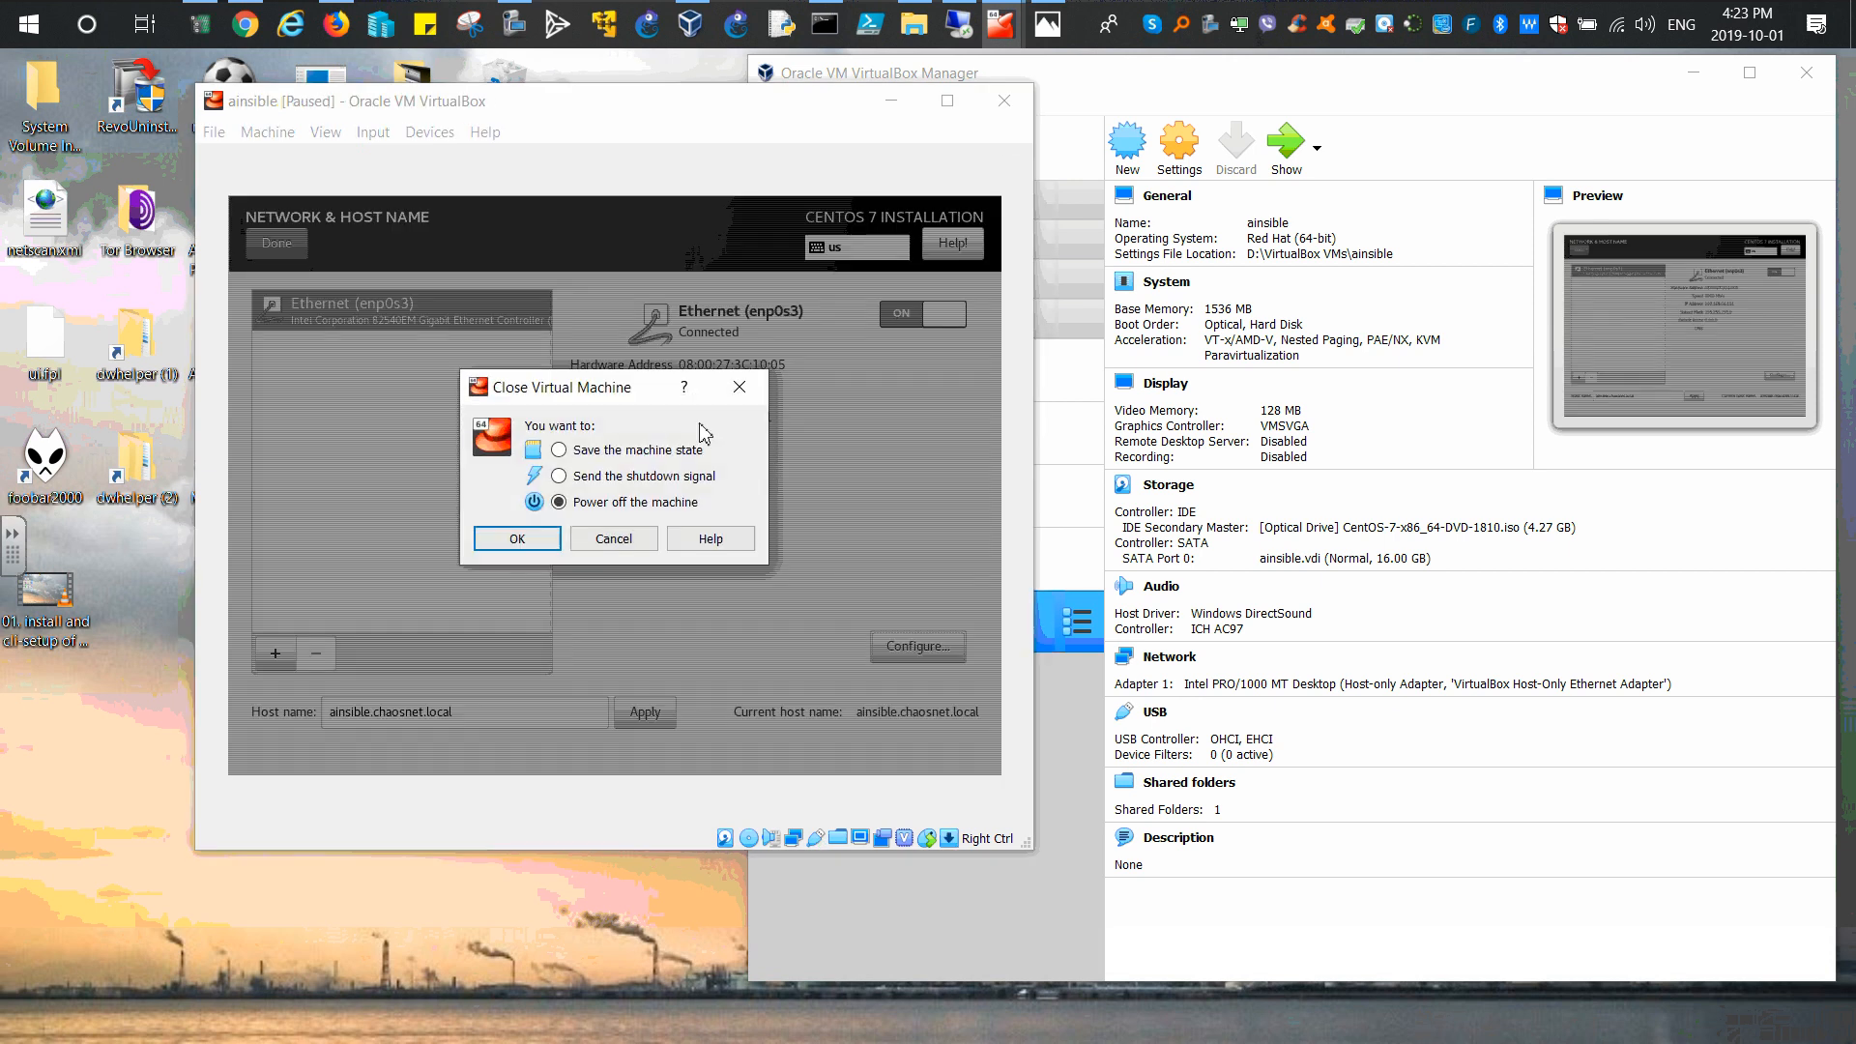
Step: Power off the ainsible VM, leaving VirtualBox Manager showing it Powered Off
{"action": "left_click", "coordinate": [548, 551]}
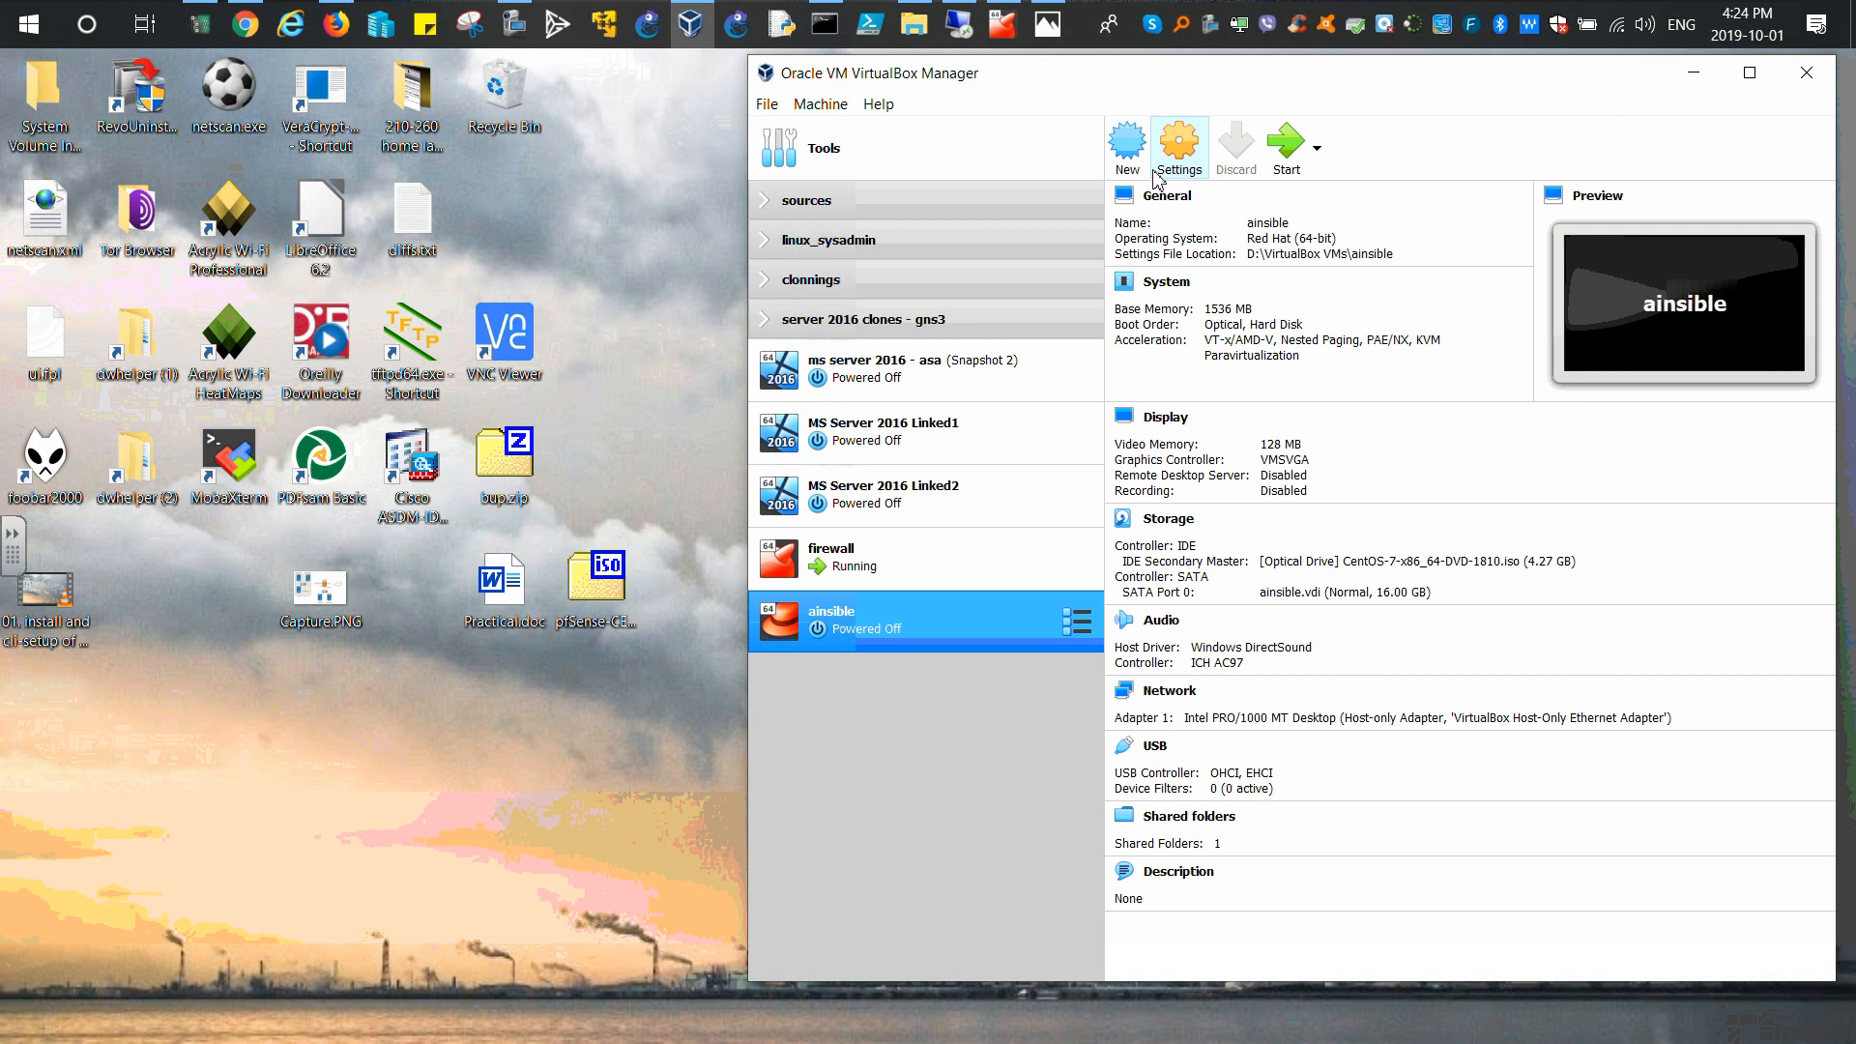
Step: In the ainsible VM's network settings, enable Adapter 2 and attach it to Host-only Adapter
{"action": "left_click", "coordinate": [1175, 155]}
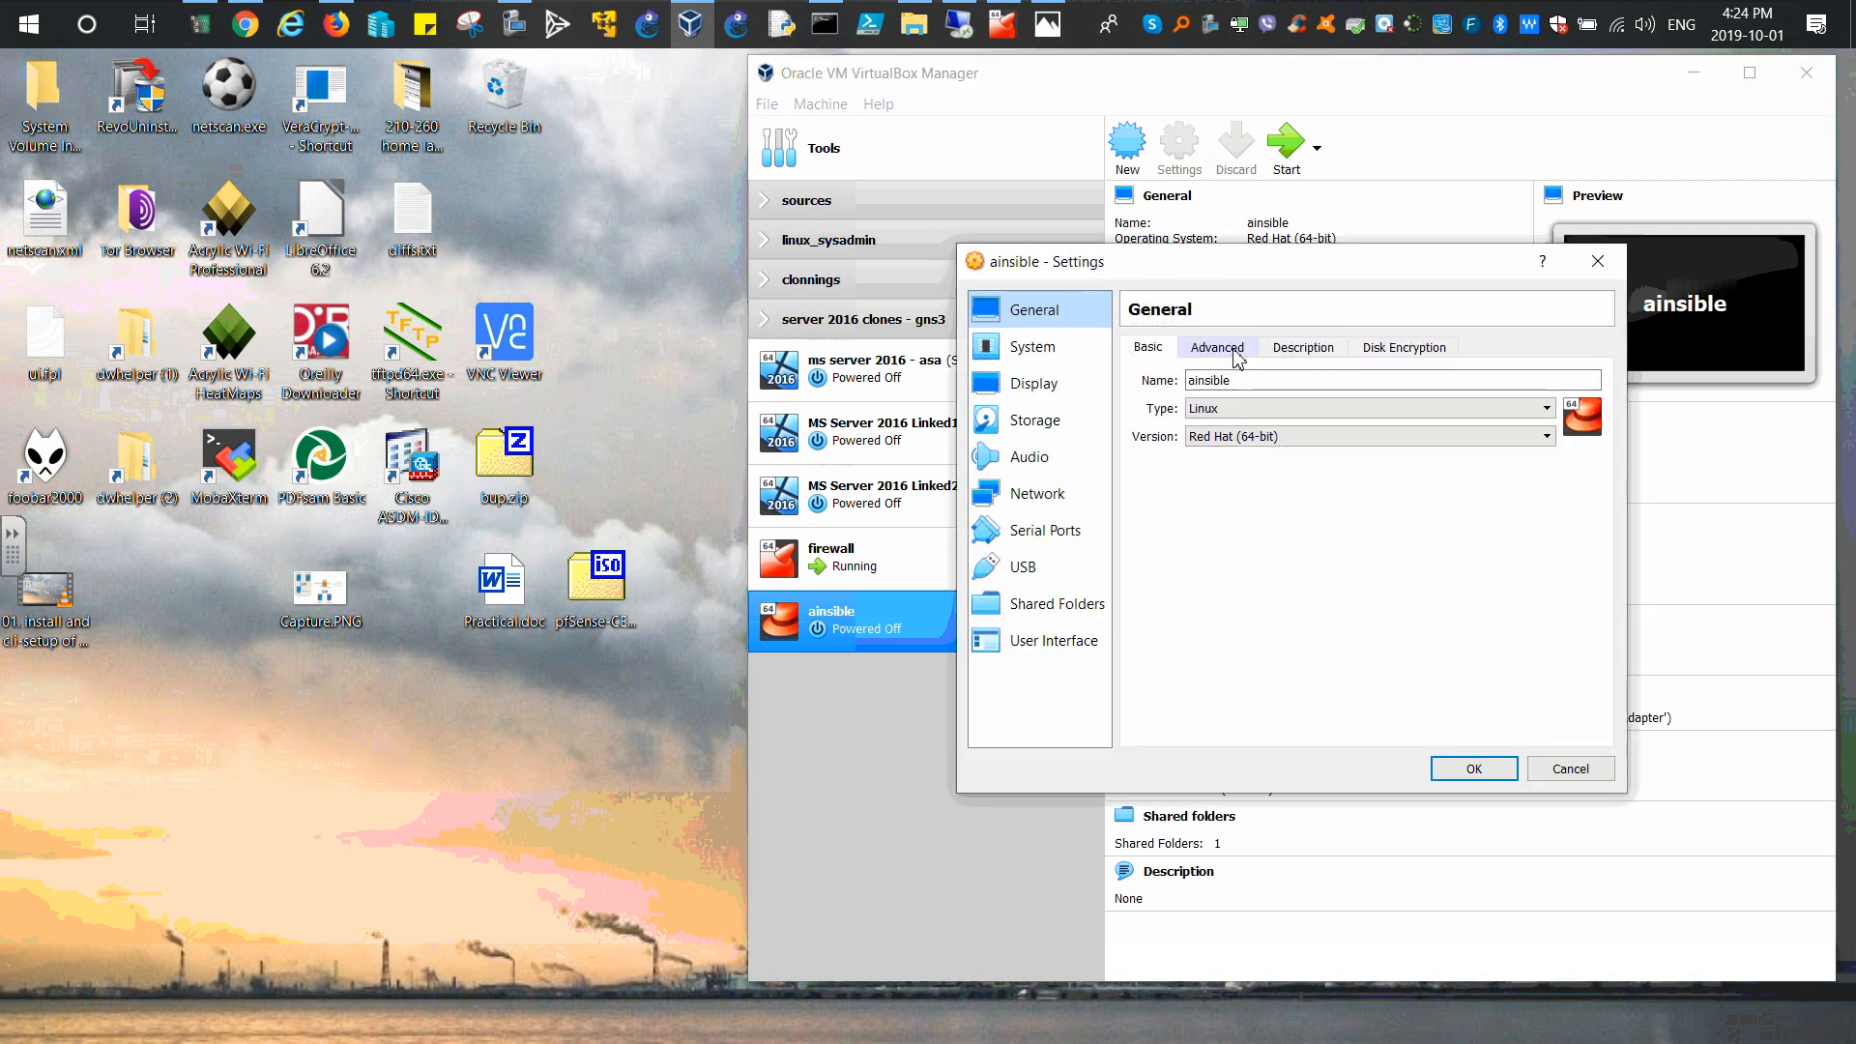
{"action": "left_click", "coordinate": [1229, 353]}
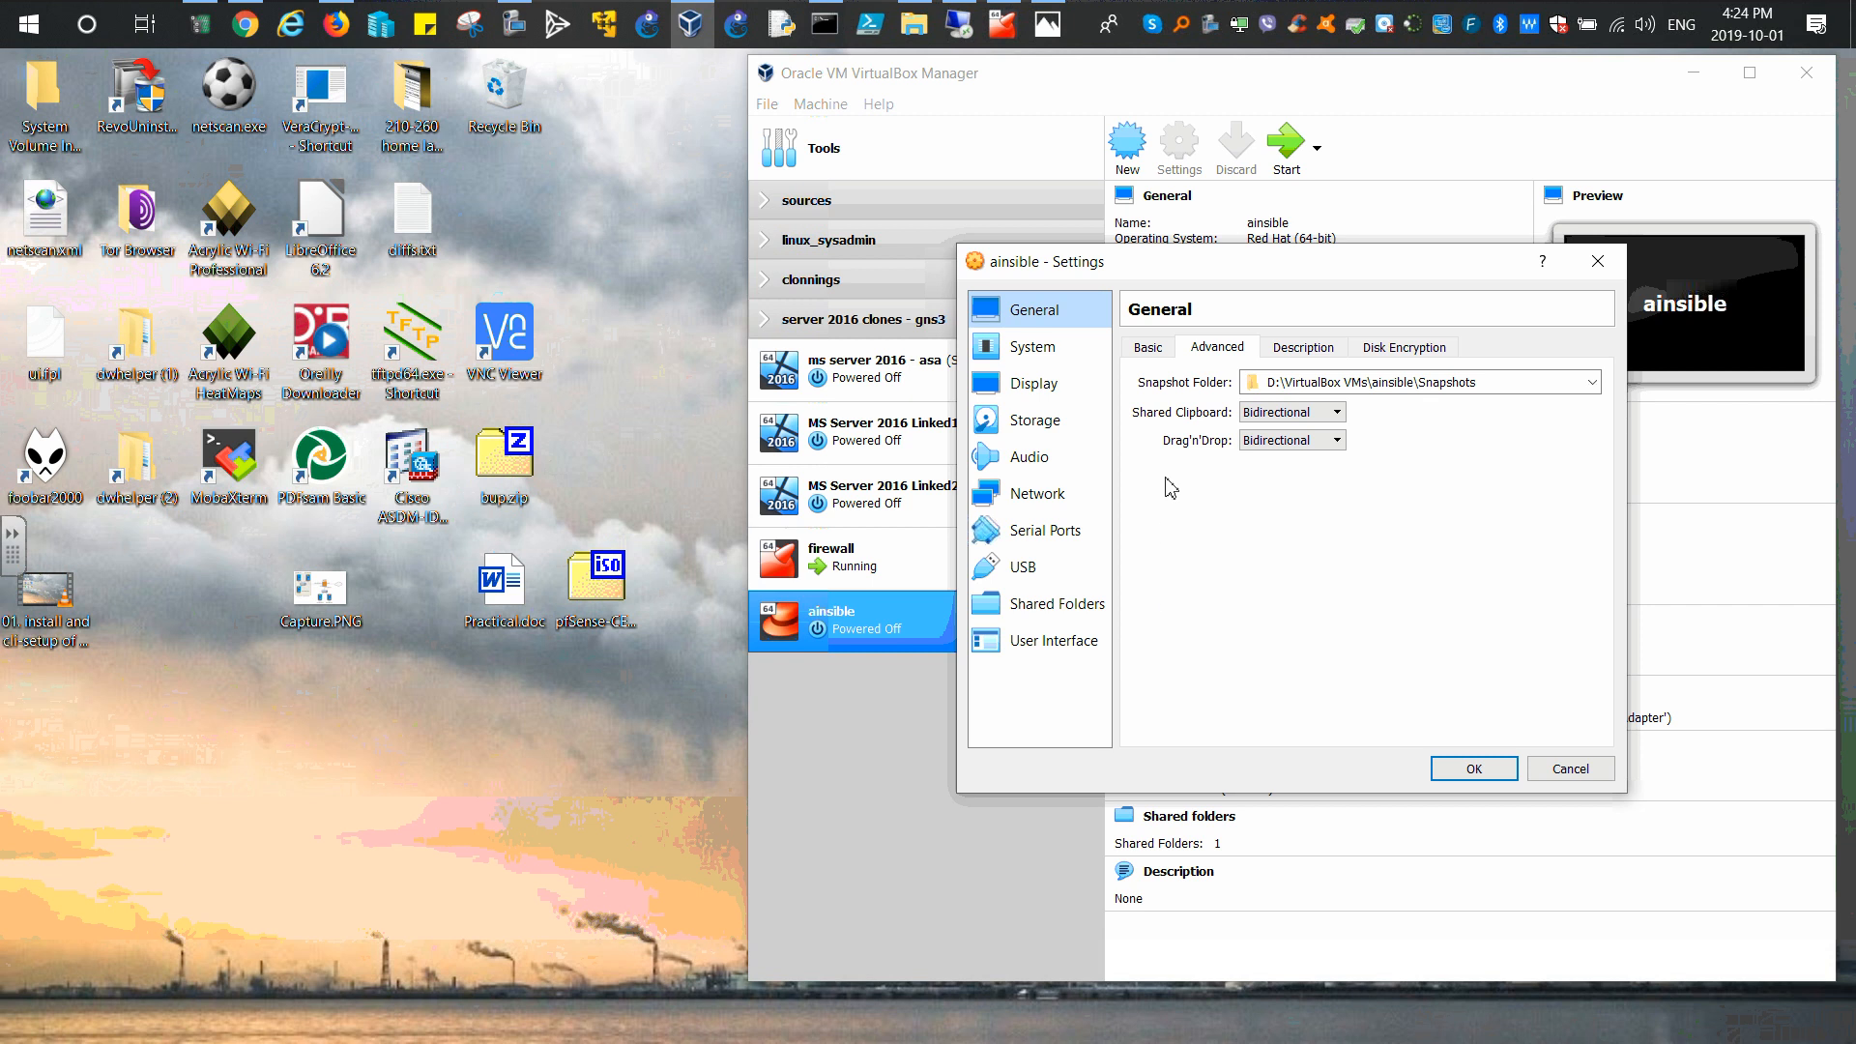
{"action": "left_click", "coordinate": [1035, 496]}
{"action": "left_click", "coordinate": [1240, 350]}
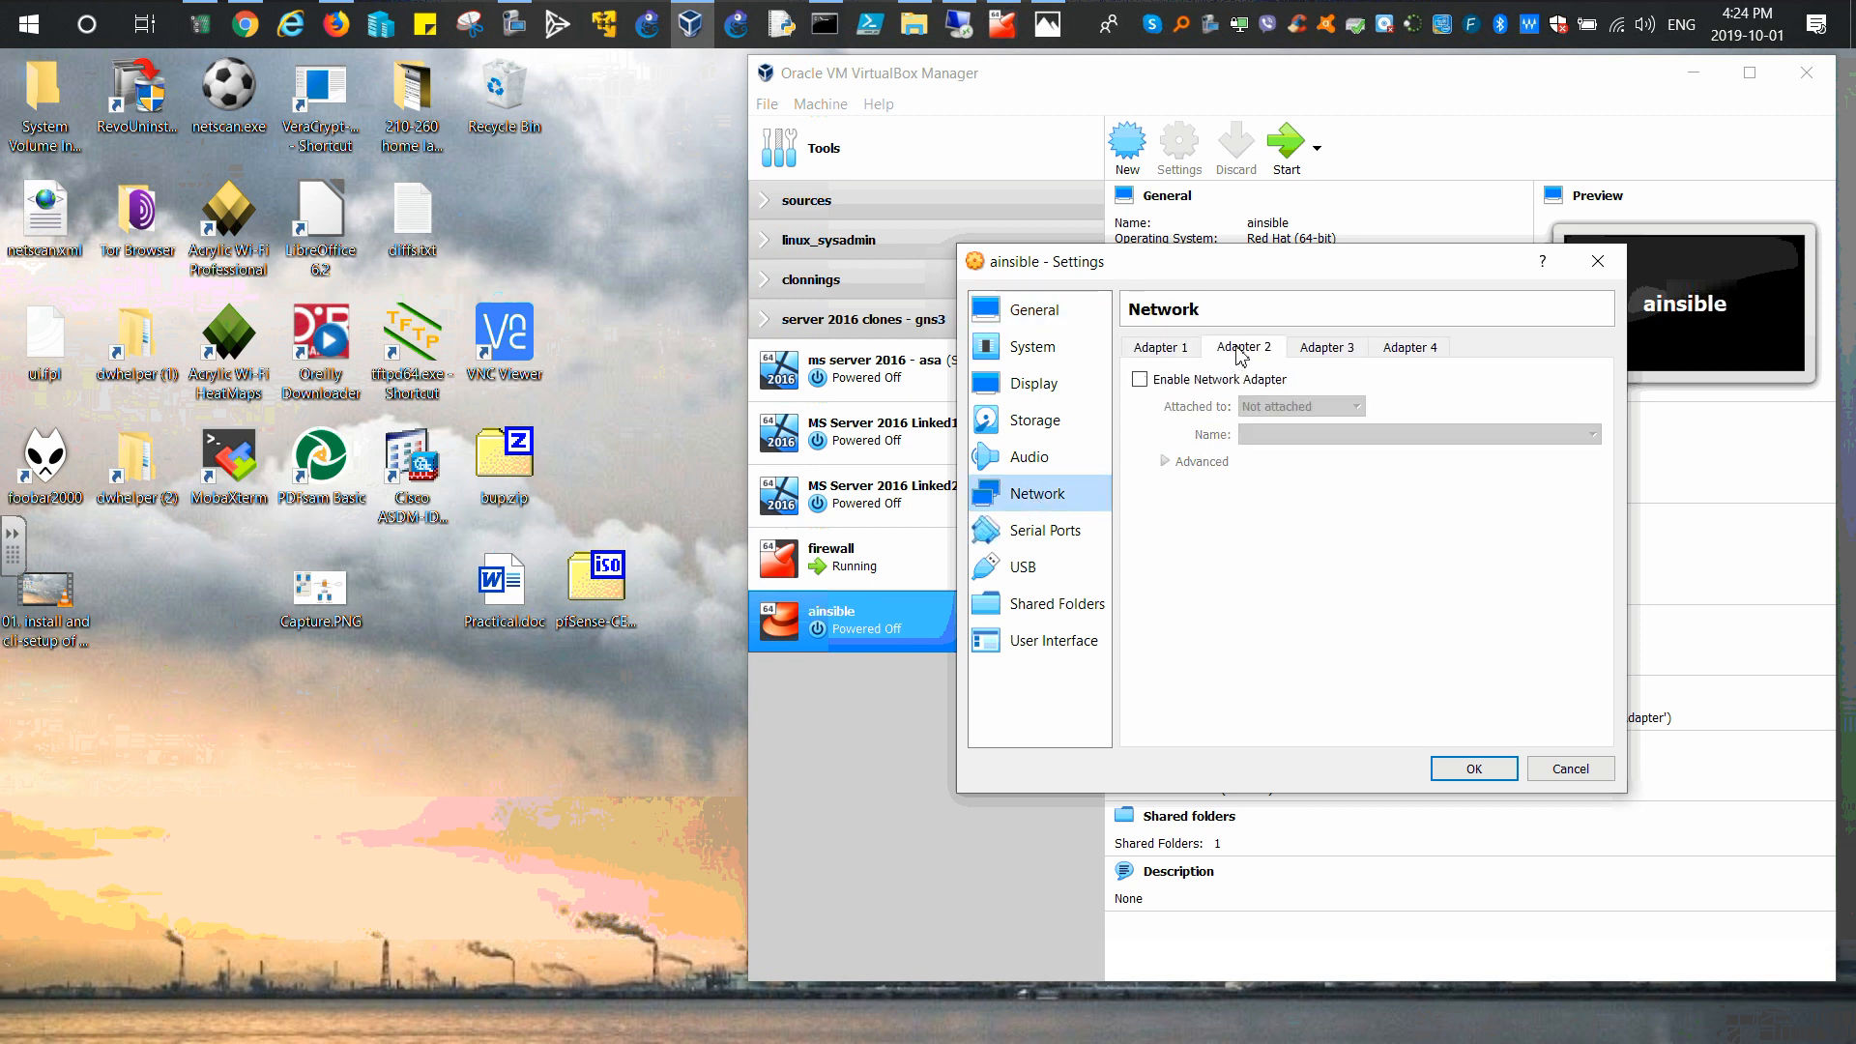
{"action": "left_click", "coordinate": [1140, 378]}
{"action": "left_click", "coordinate": [1324, 406]}
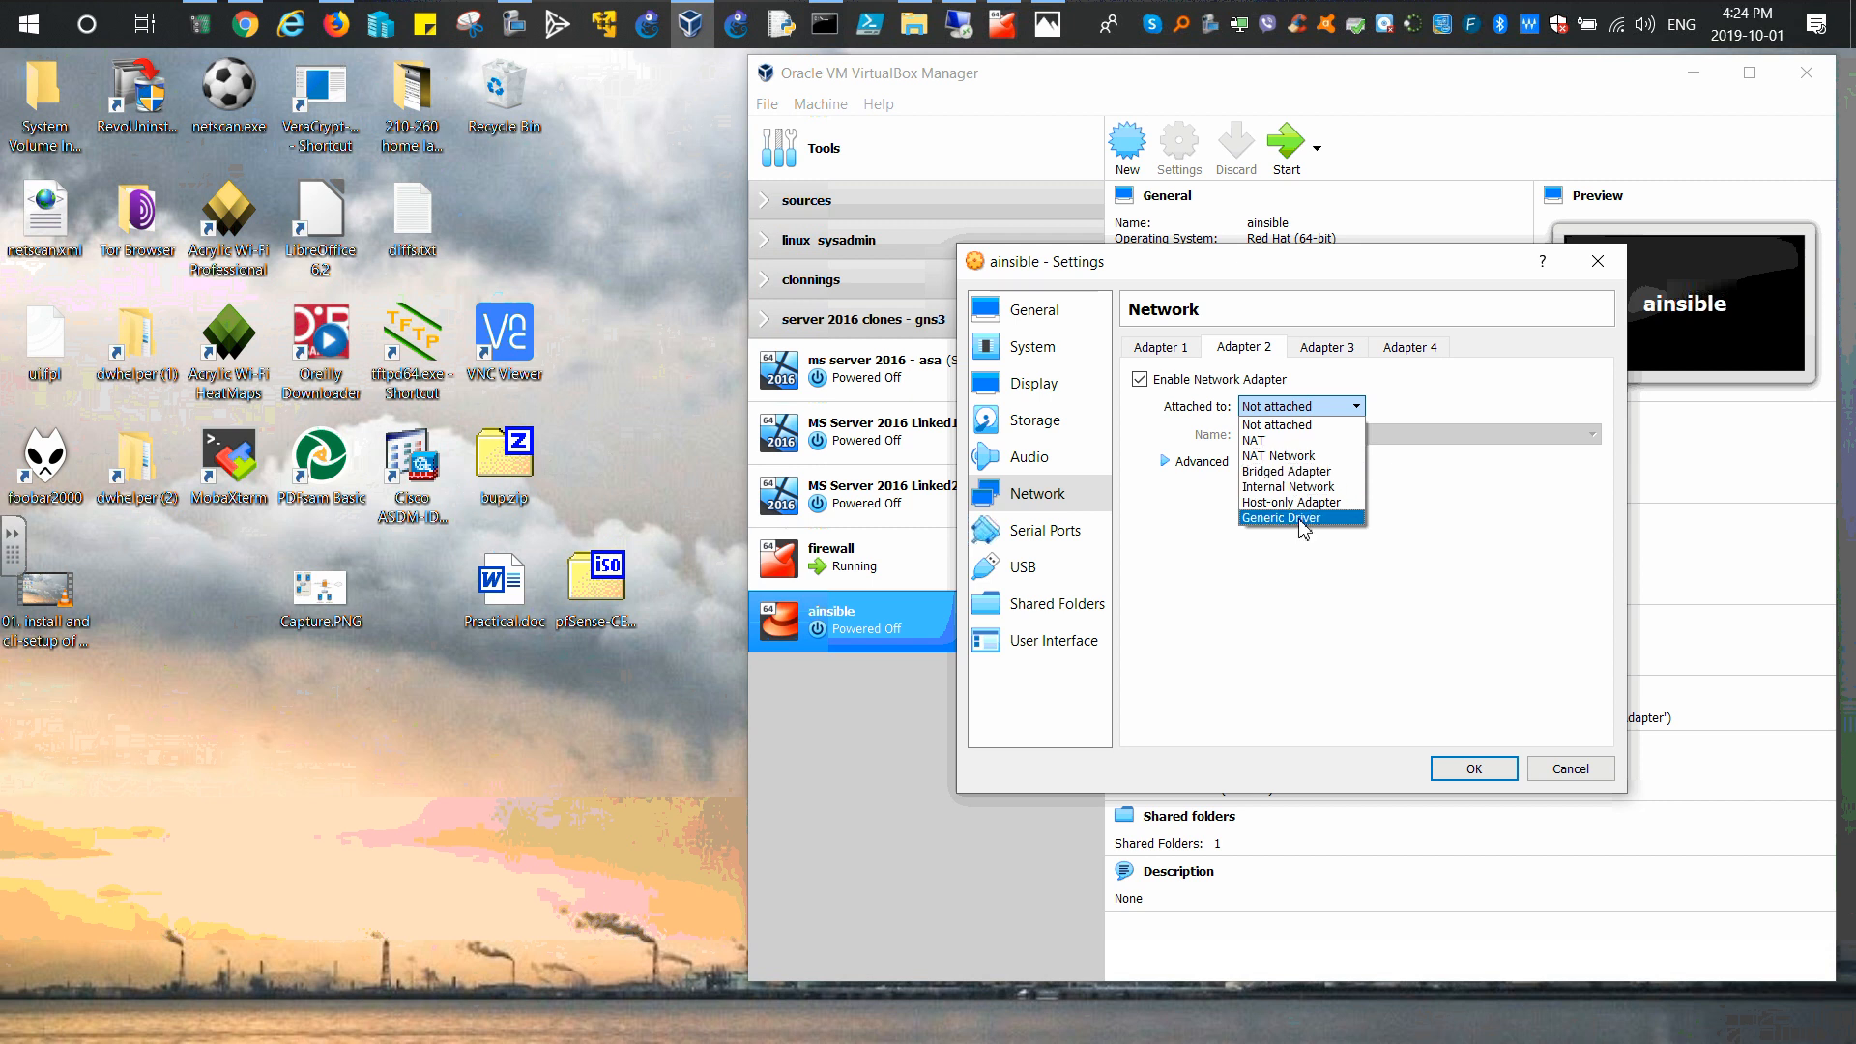
{"action": "left_click", "coordinate": [1278, 503]}
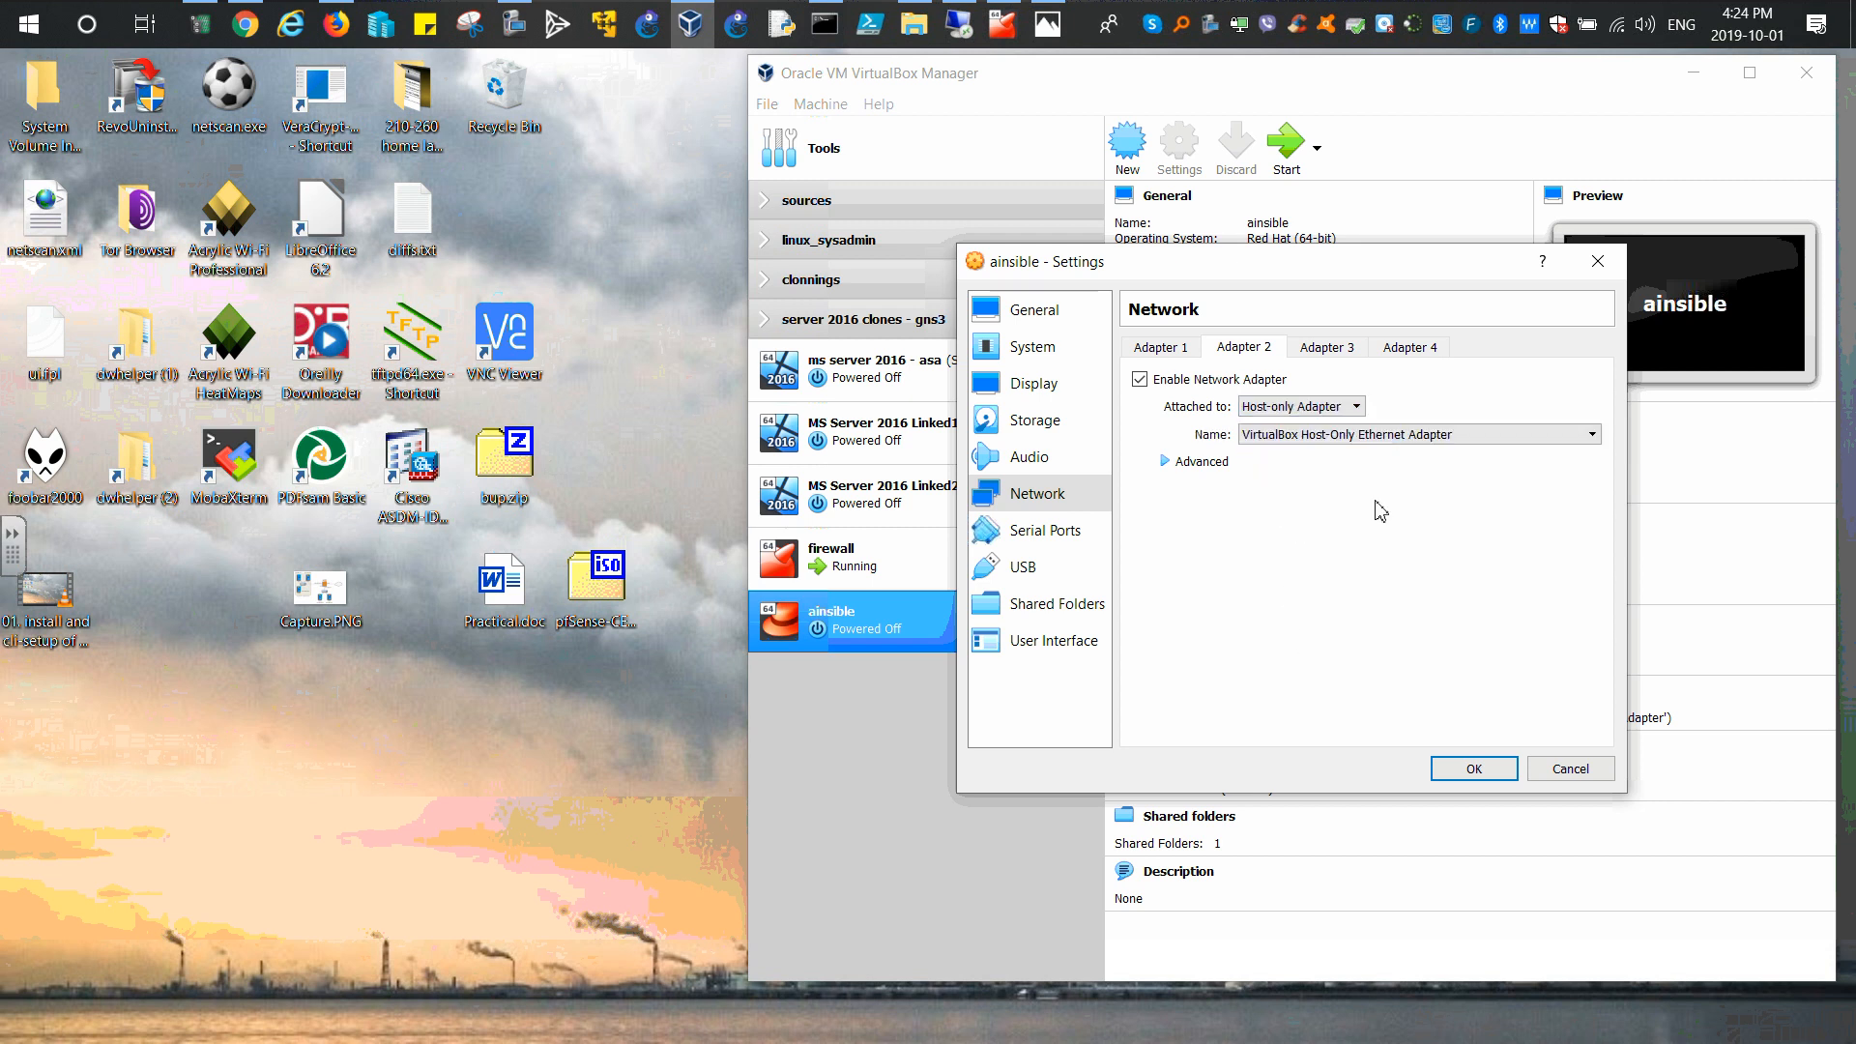
Step: Keep VirtualBox Host-Only Ethernet Adapter as its network, compare with Adapter 1, and save
{"action": "left_click", "coordinate": [1489, 437]}
{"action": "left_click", "coordinate": [1493, 437]}
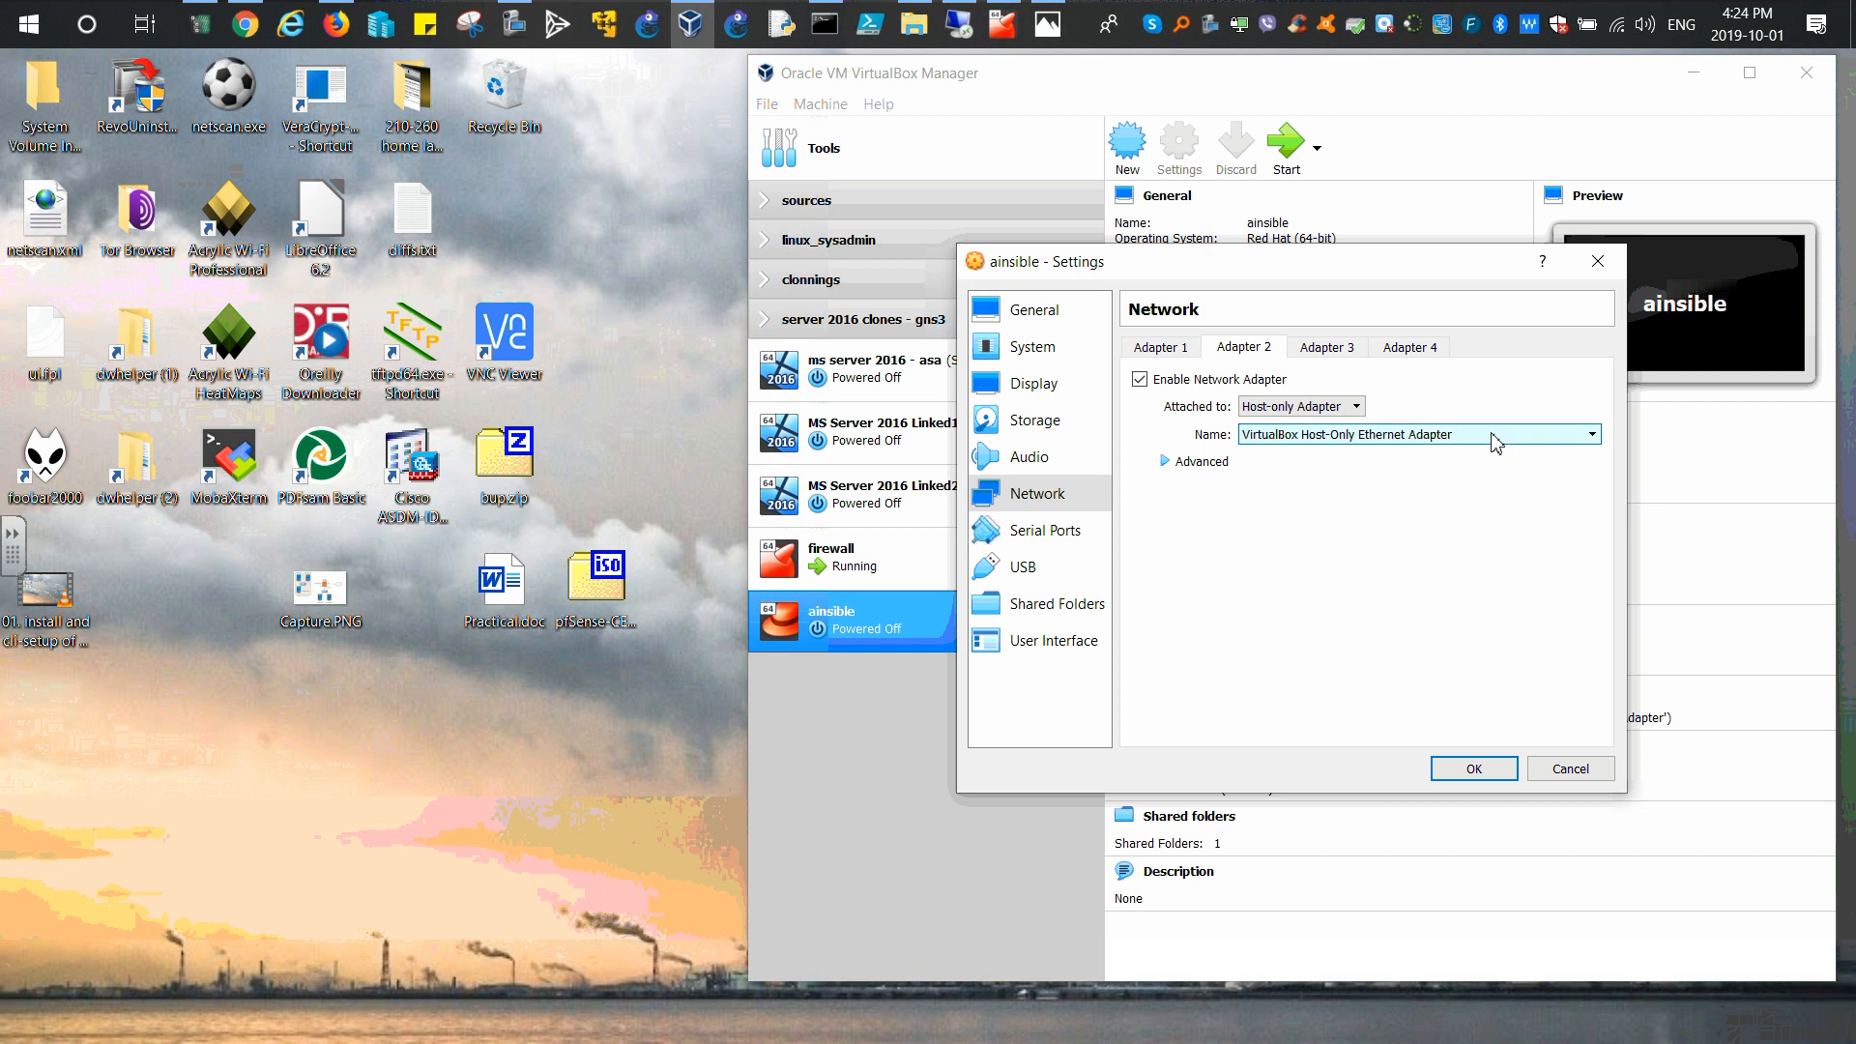
{"action": "left_click", "coordinate": [1164, 351]}
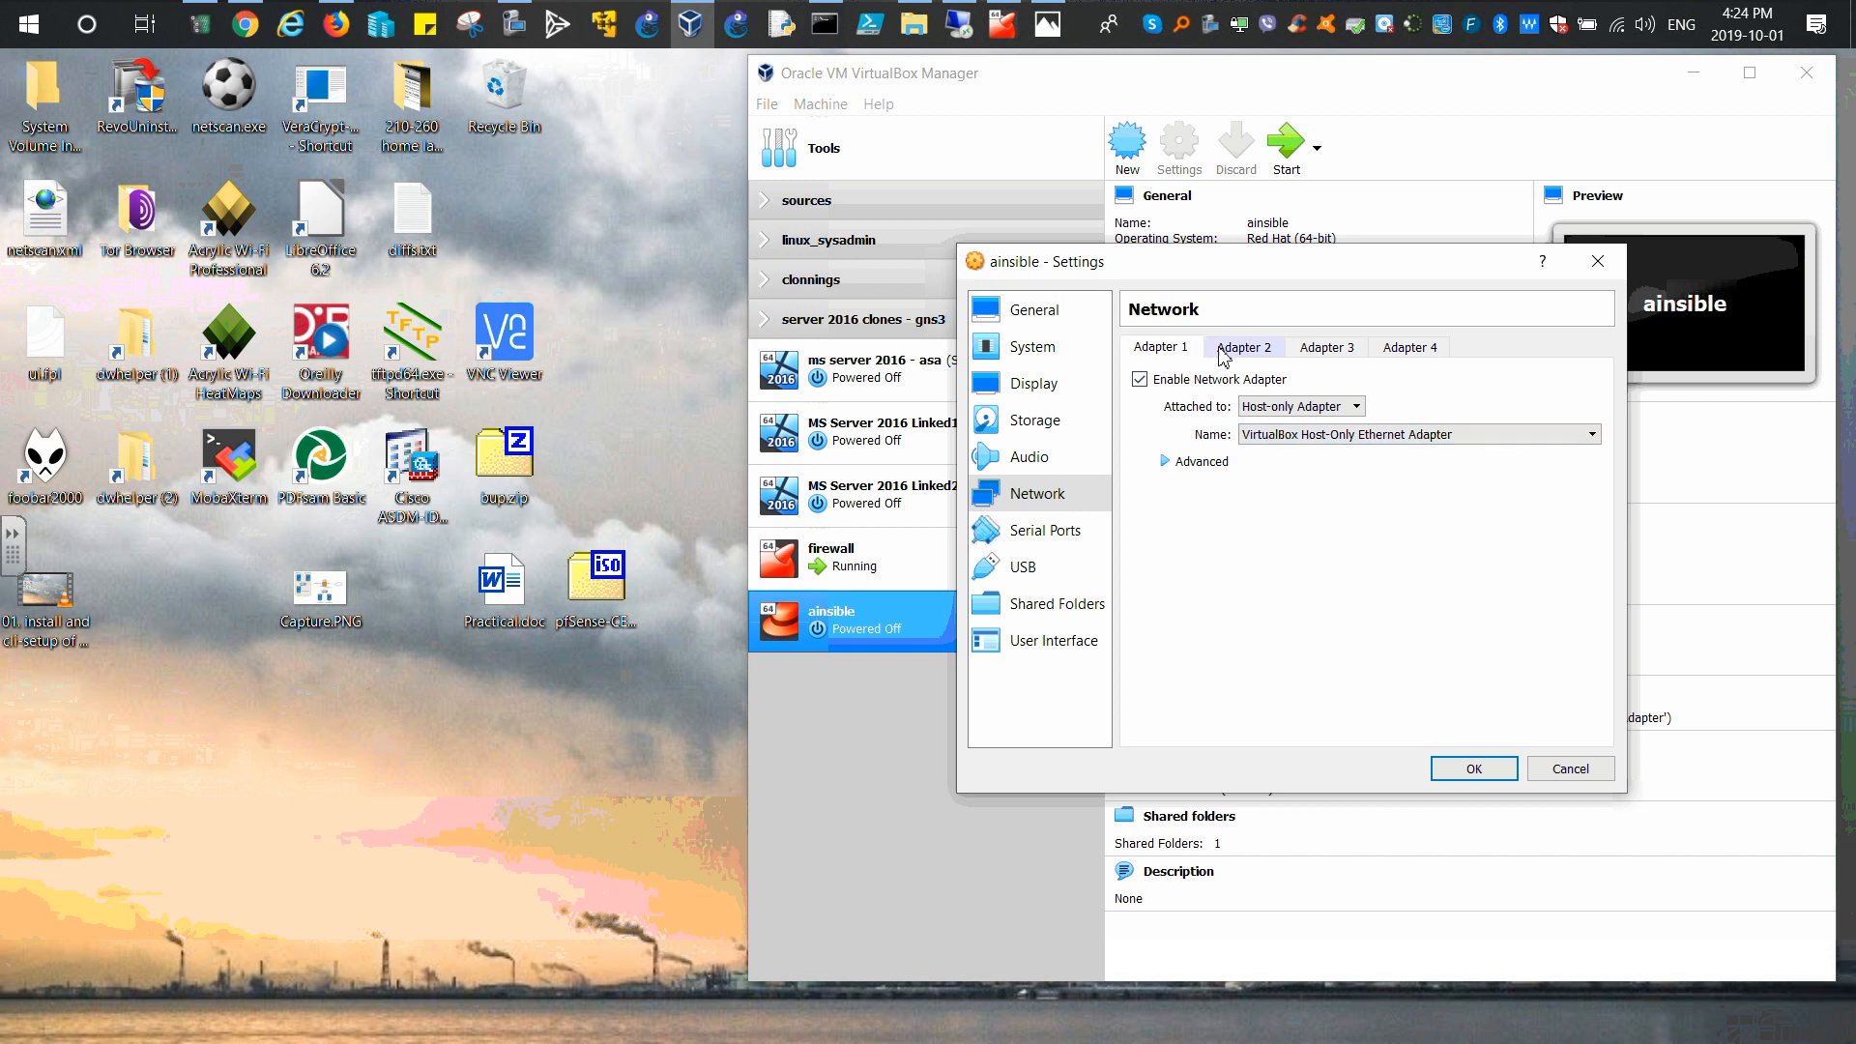
{"action": "left_click", "coordinate": [1233, 354]}
{"action": "left_click", "coordinate": [1170, 356]}
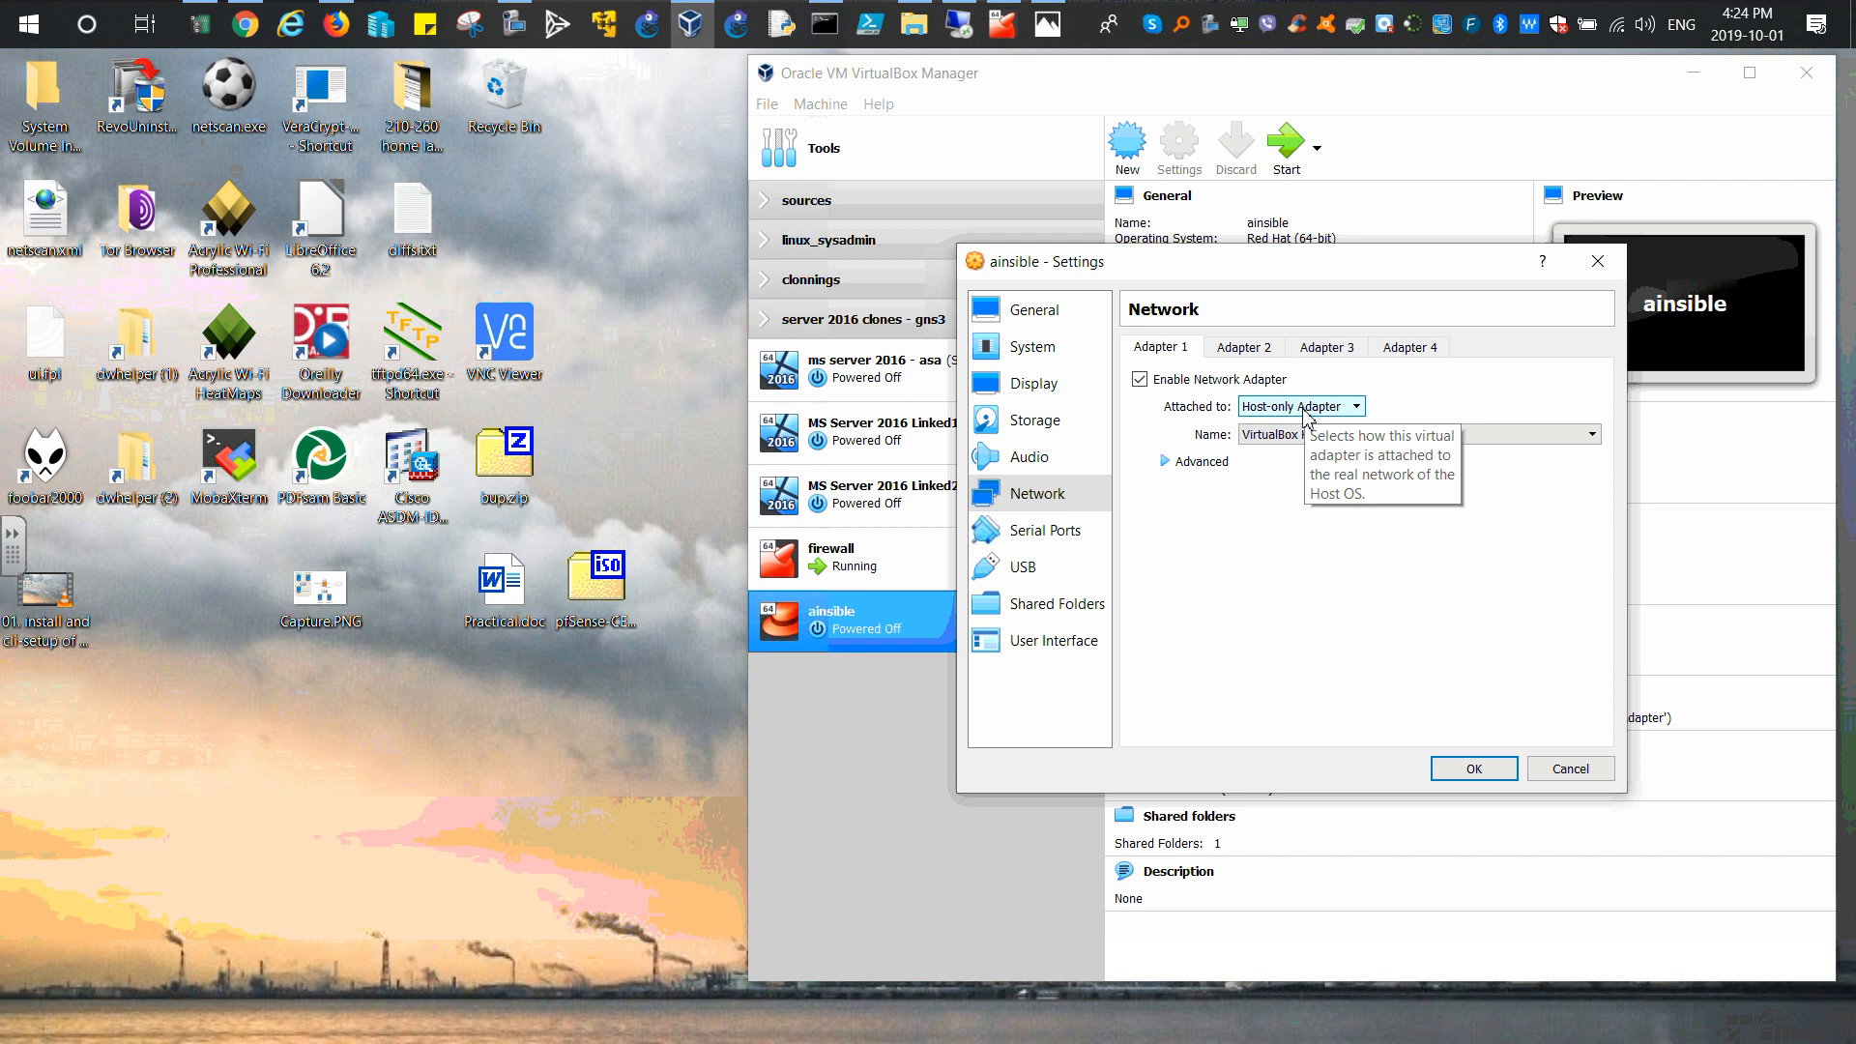
{"action": "left_click", "coordinate": [1474, 770]}
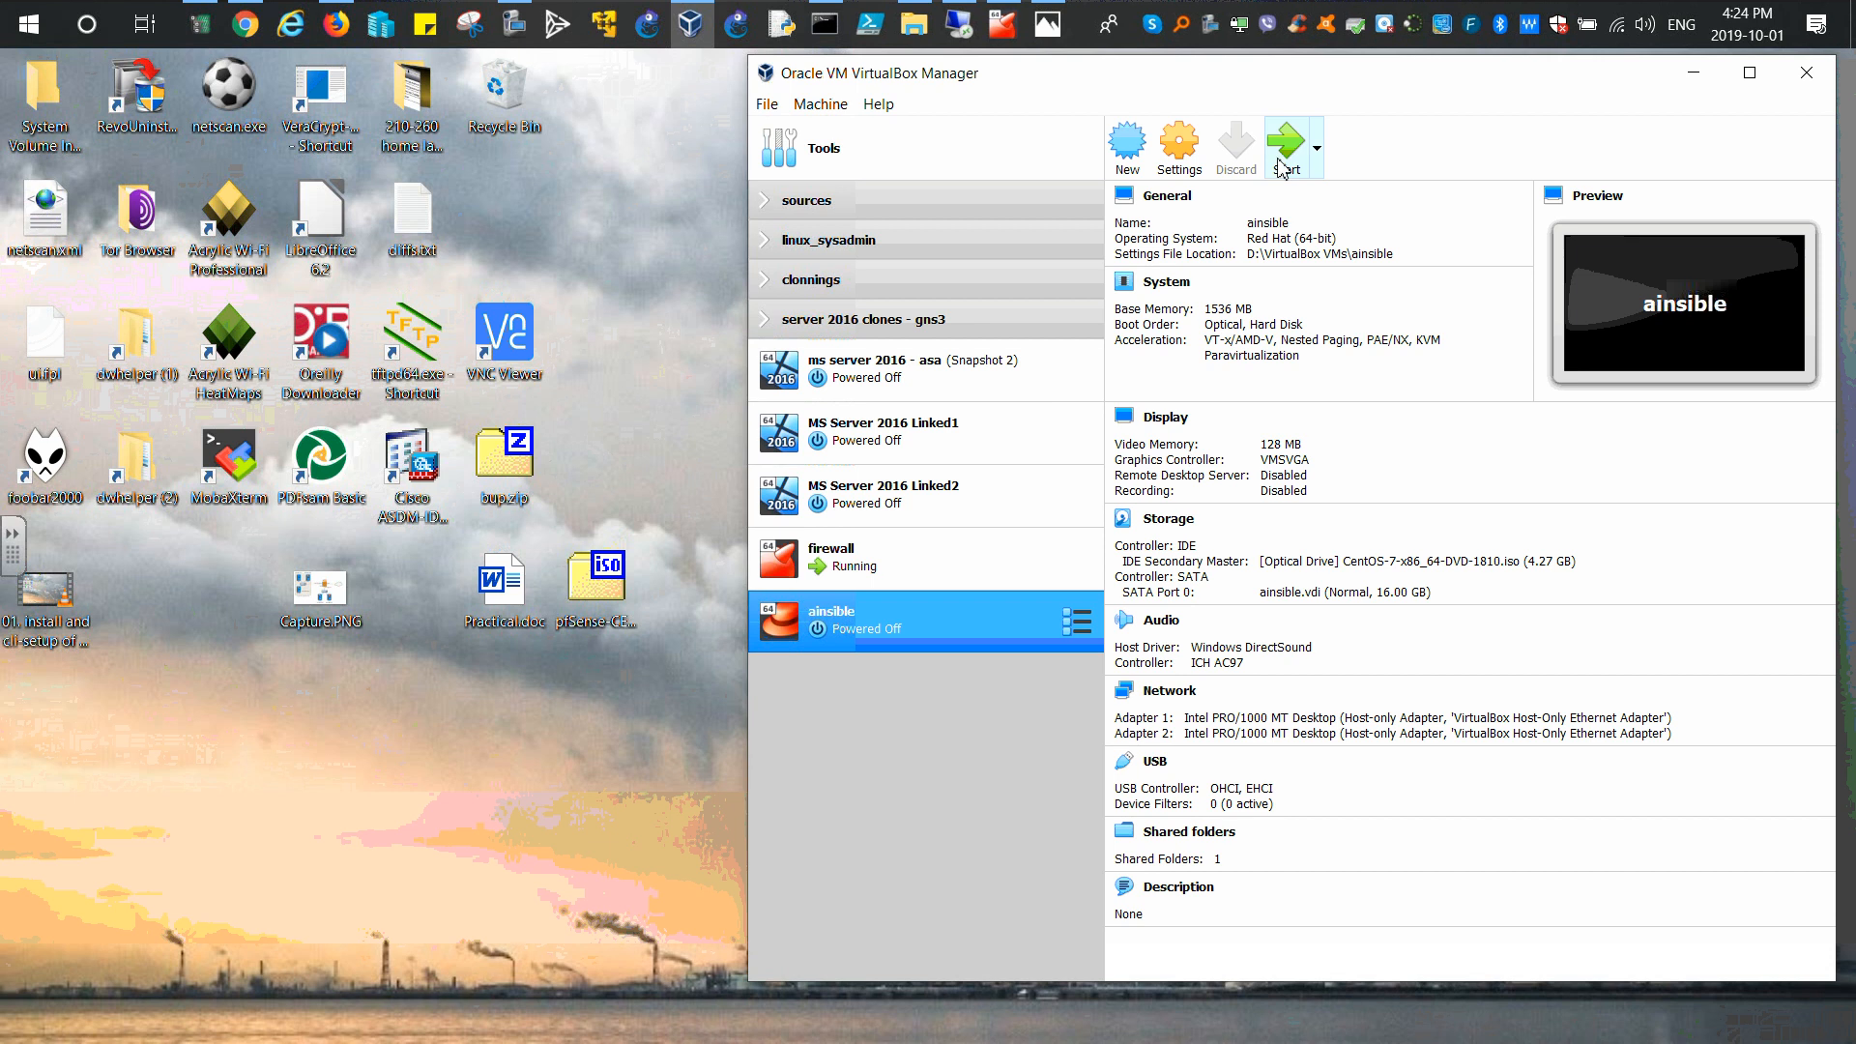
Step: Boot the ainsible VM and set the host name to ainsible.chaosnet.local
{"action": "left_click", "coordinate": [1284, 162]}
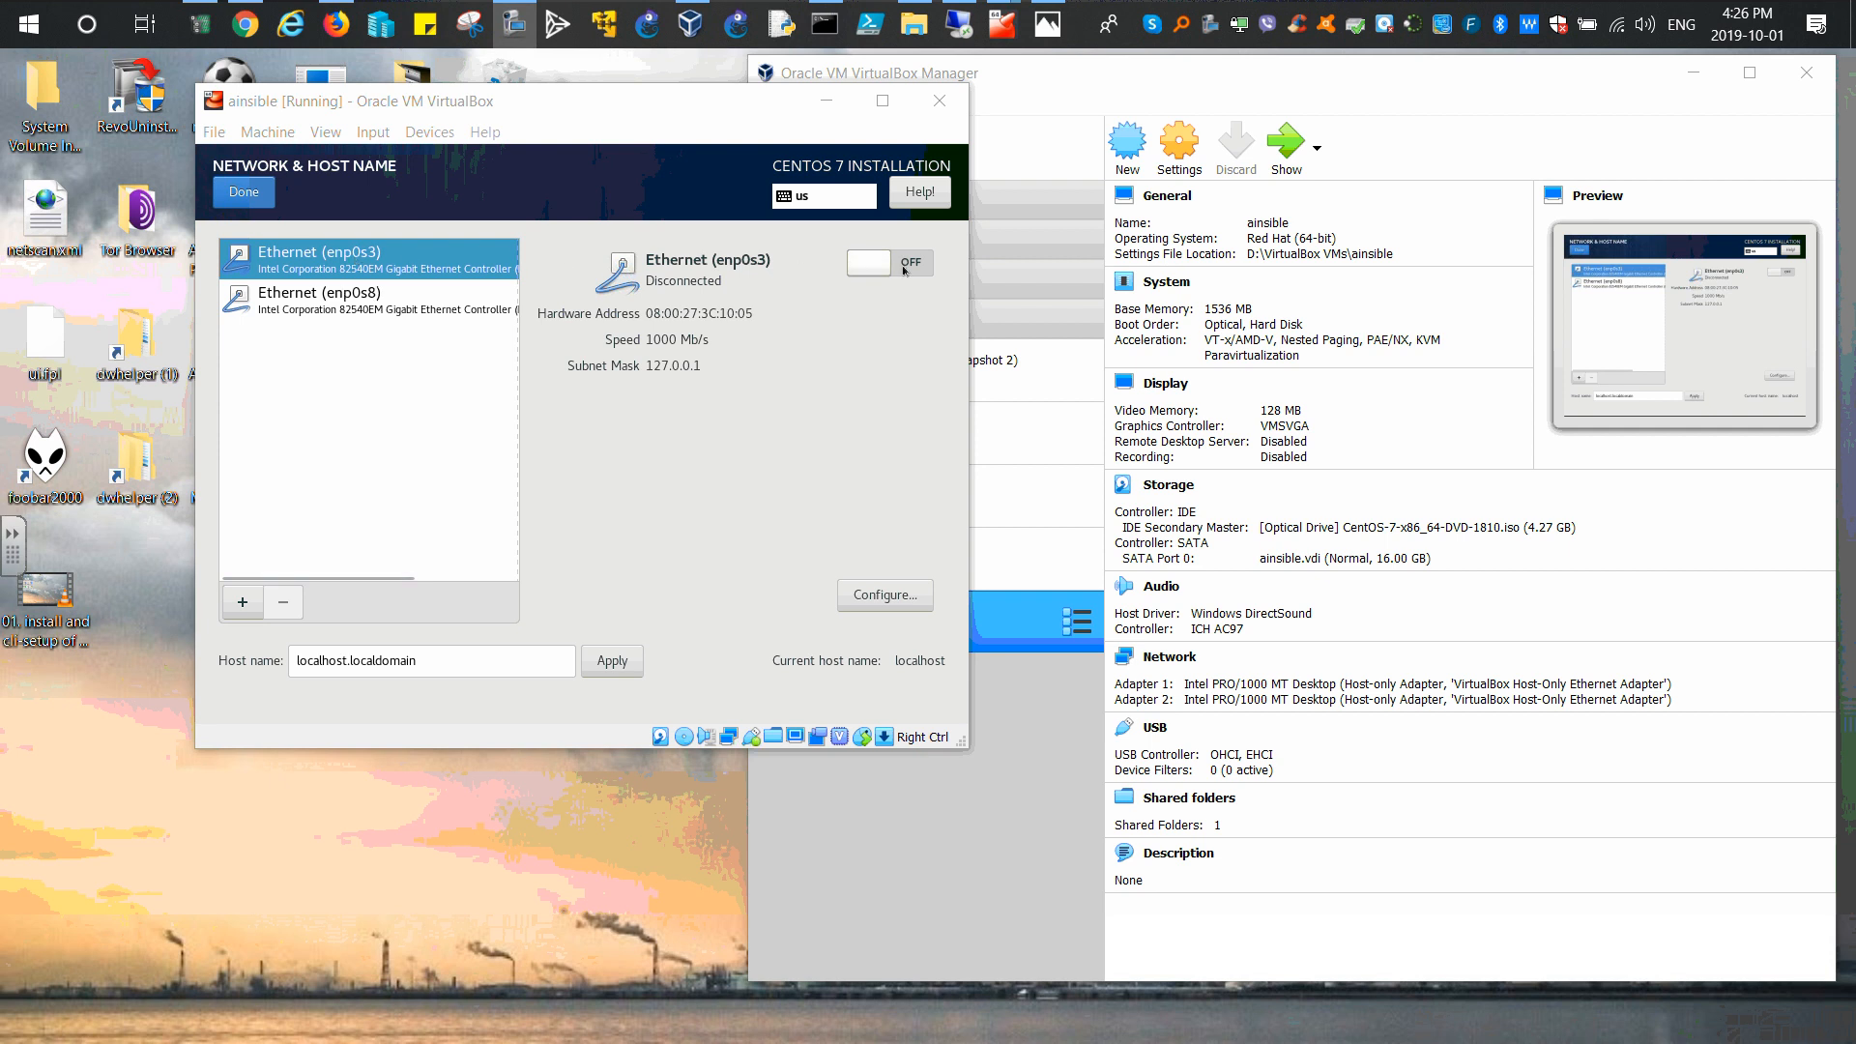
{"action": "left_click_drag", "start_coordinate": [431, 660], "coordinate": [274, 664]}
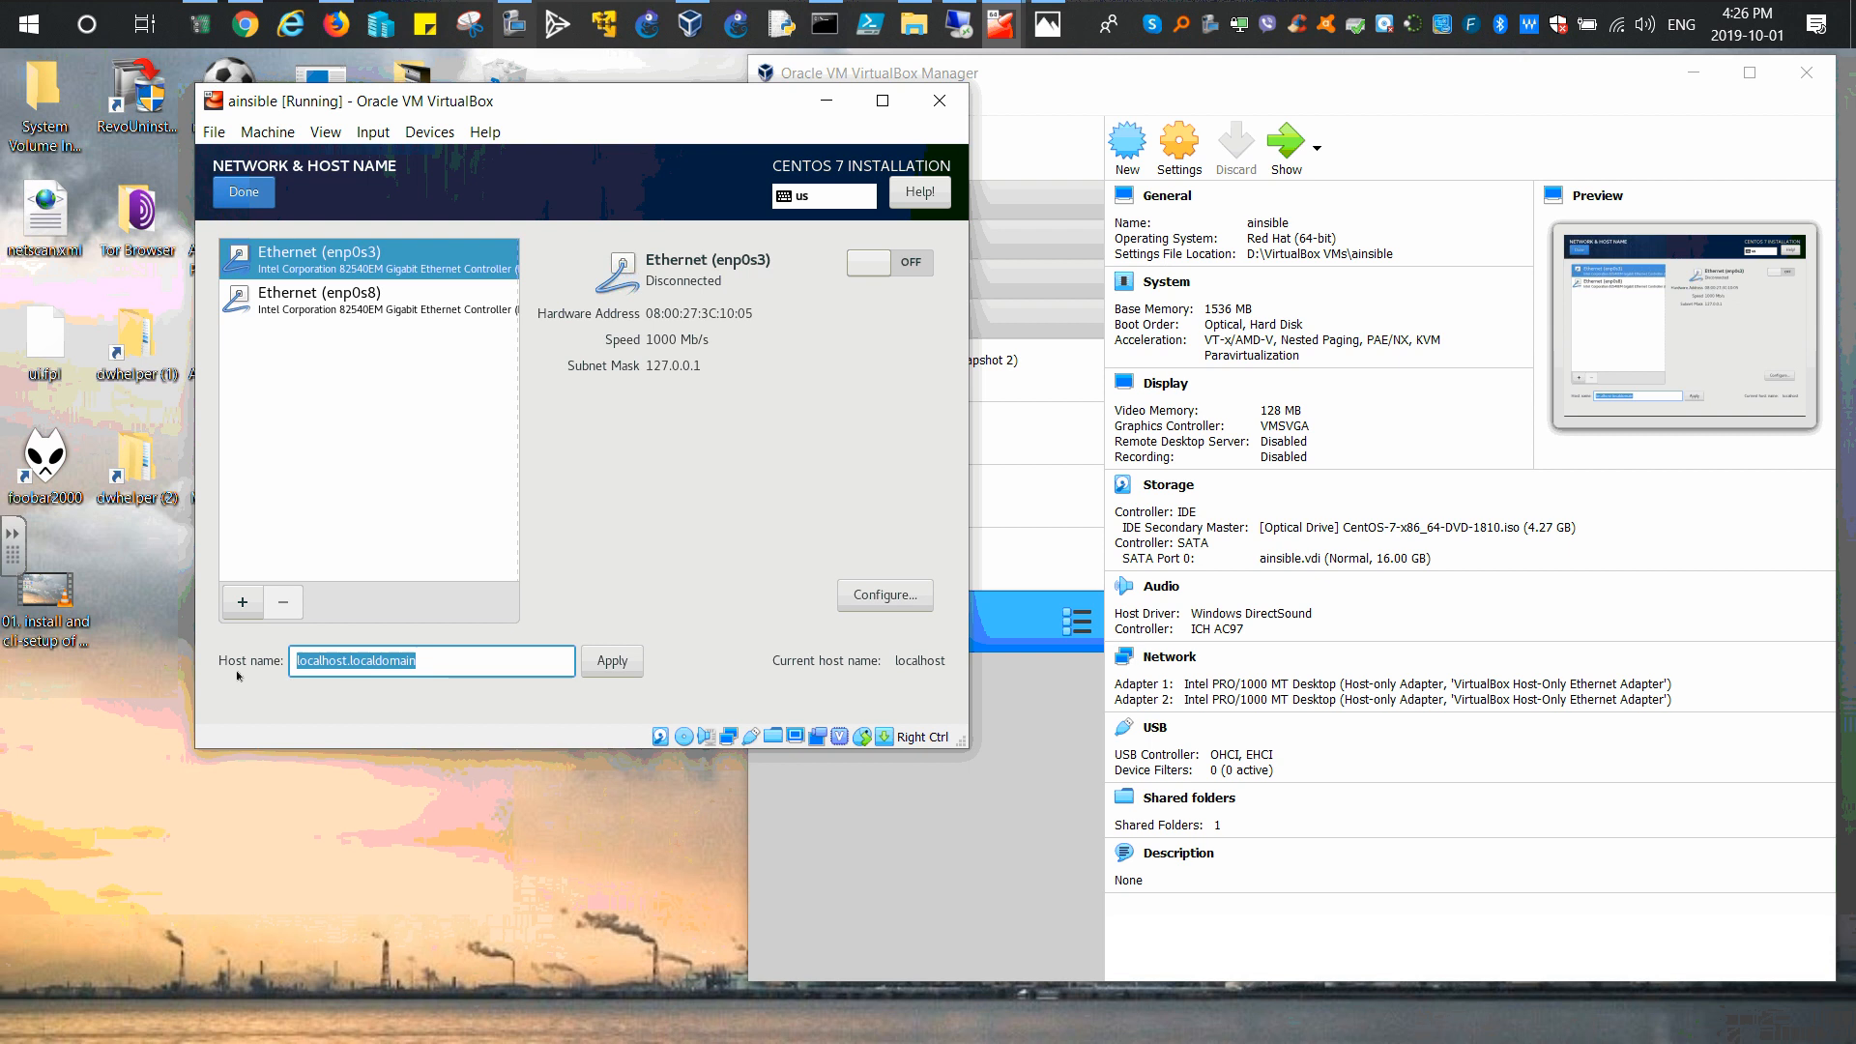
{"action": "type", "text": "ainsi"}
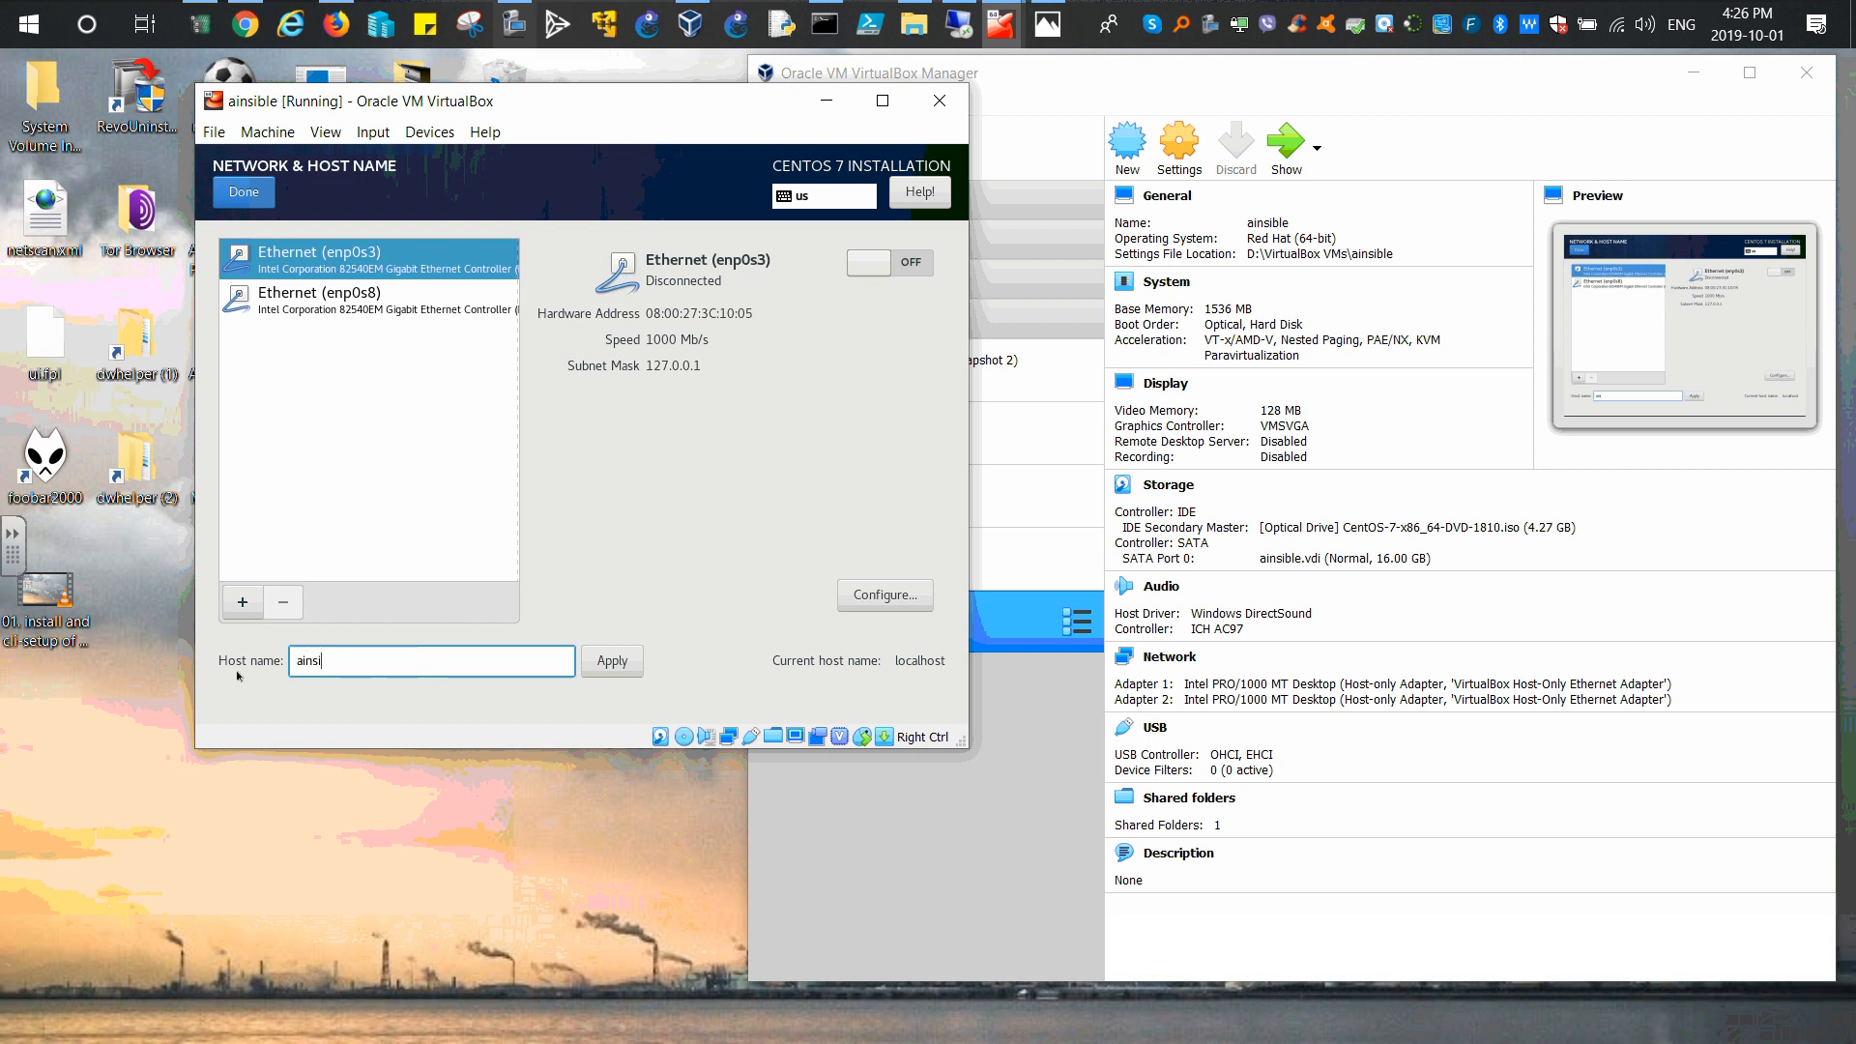
{"action": "type", "text": "ble."}
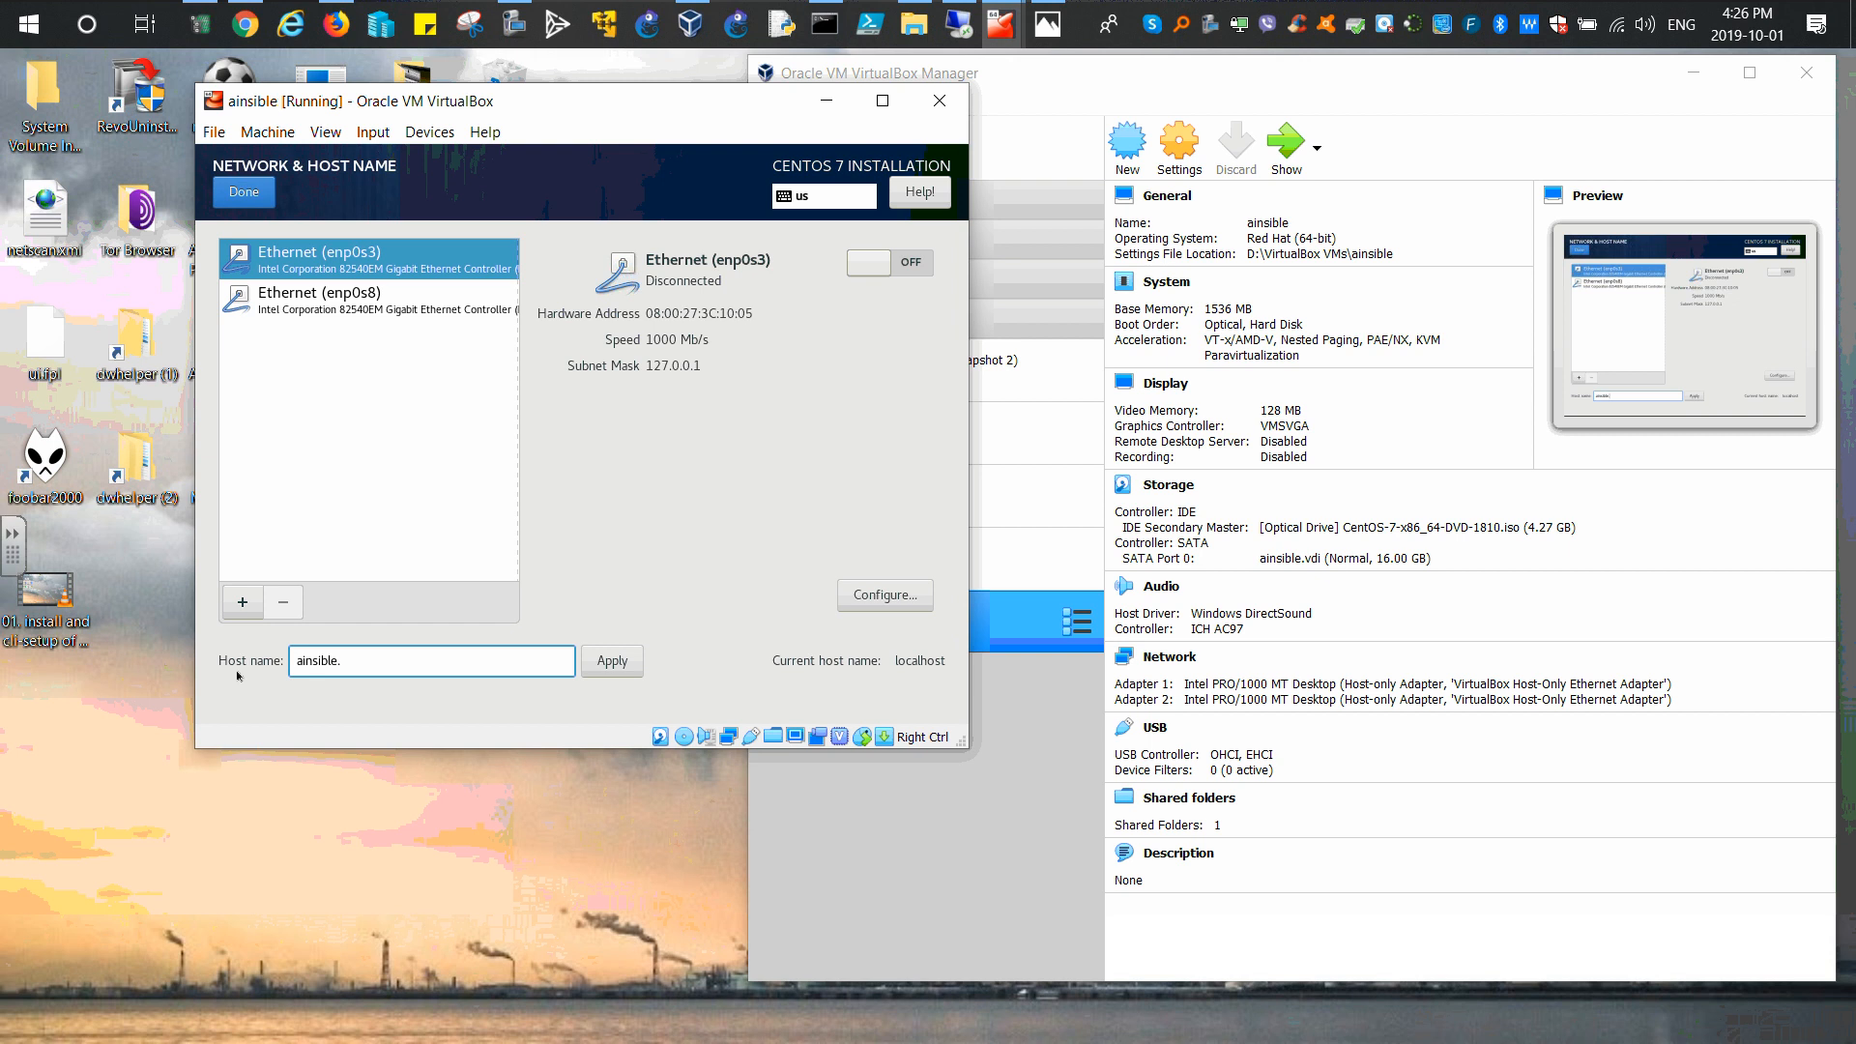
{"action": "type", "text": "chaosnet.local"}
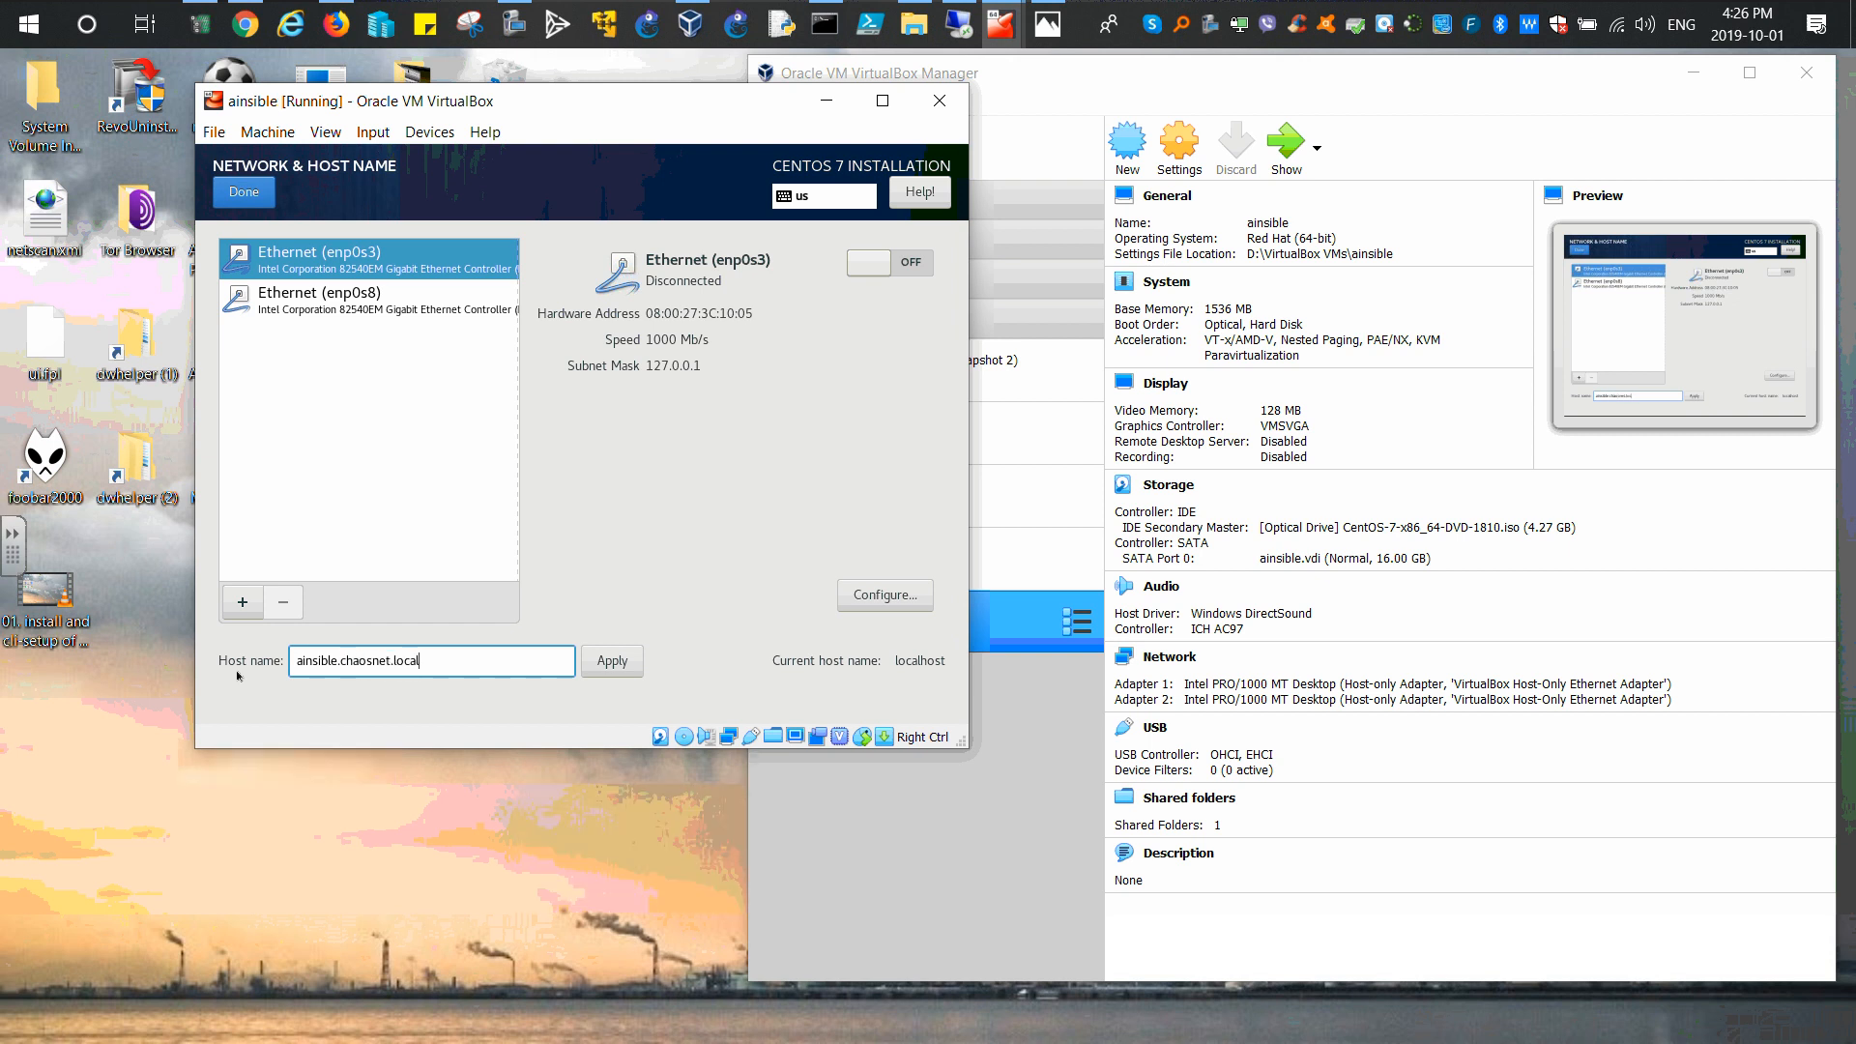
{"action": "left_click", "coordinate": [612, 660]}
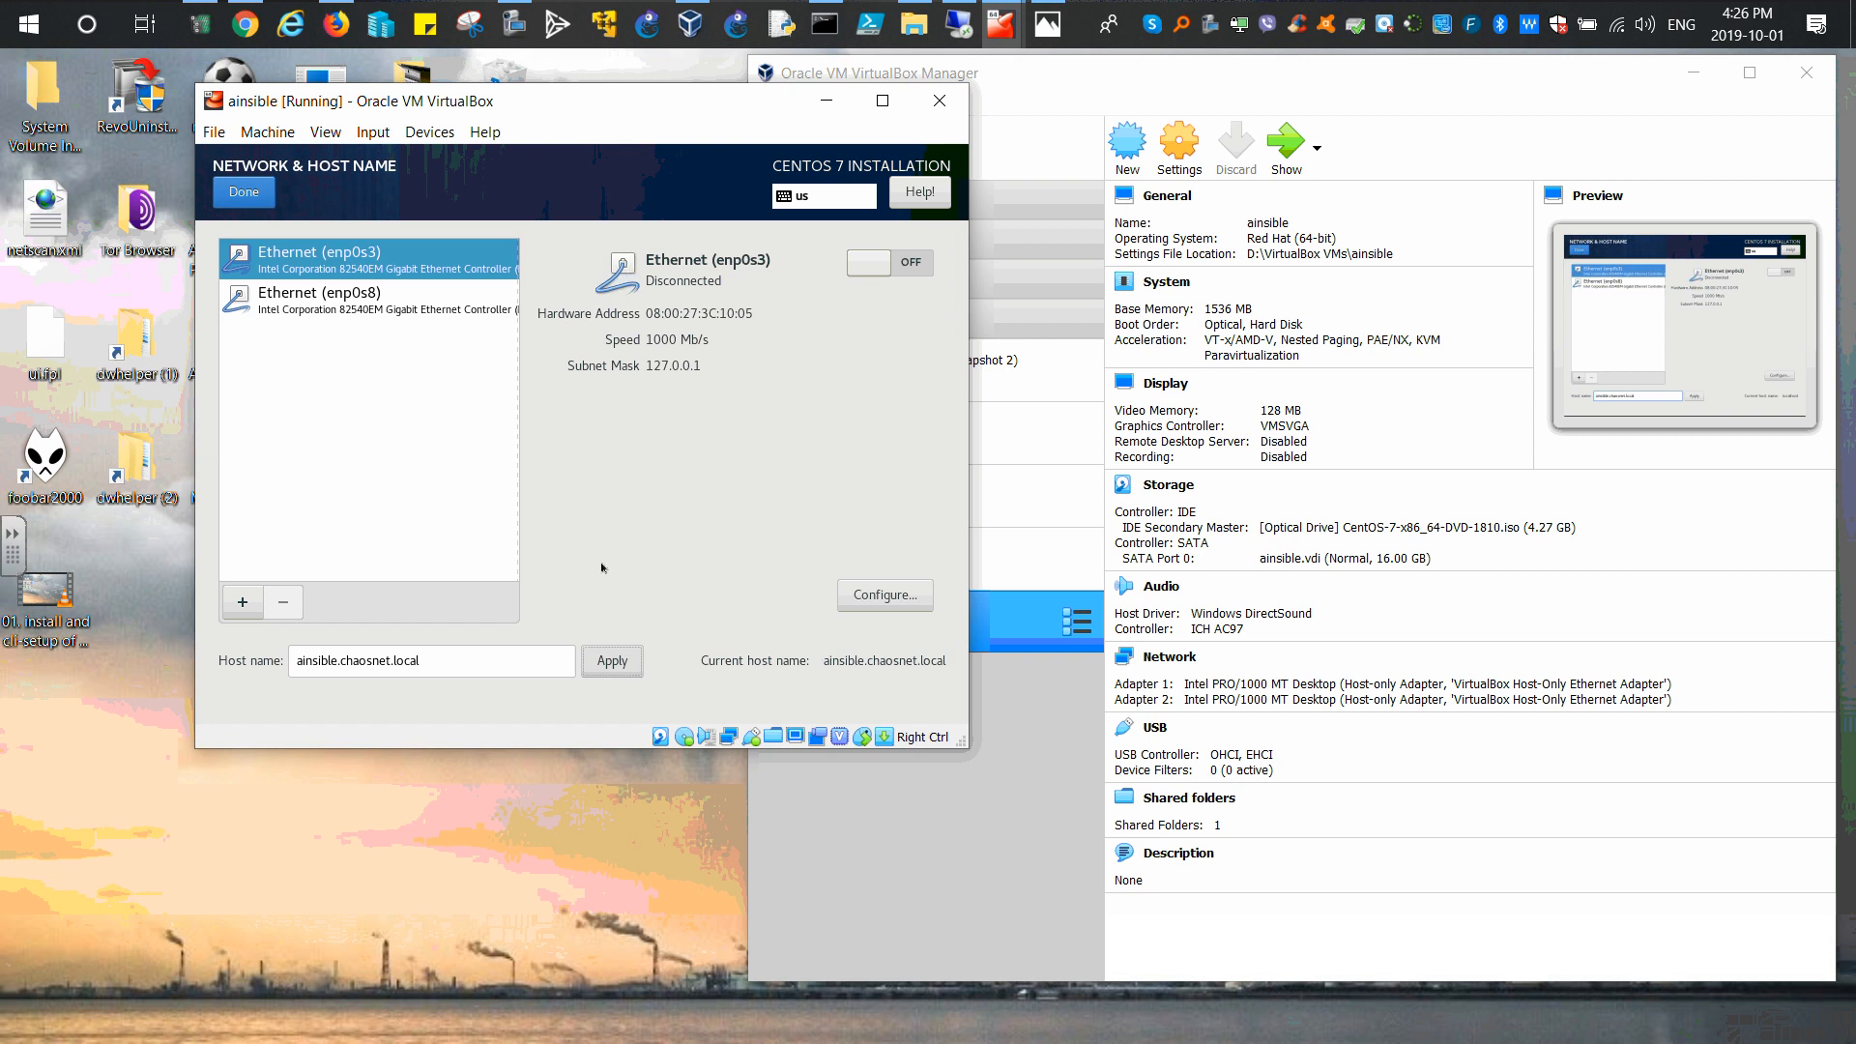
Step: Switch on both the enp0s3 and enp0s8 ethernet connections
{"action": "left_click", "coordinate": [870, 262]}
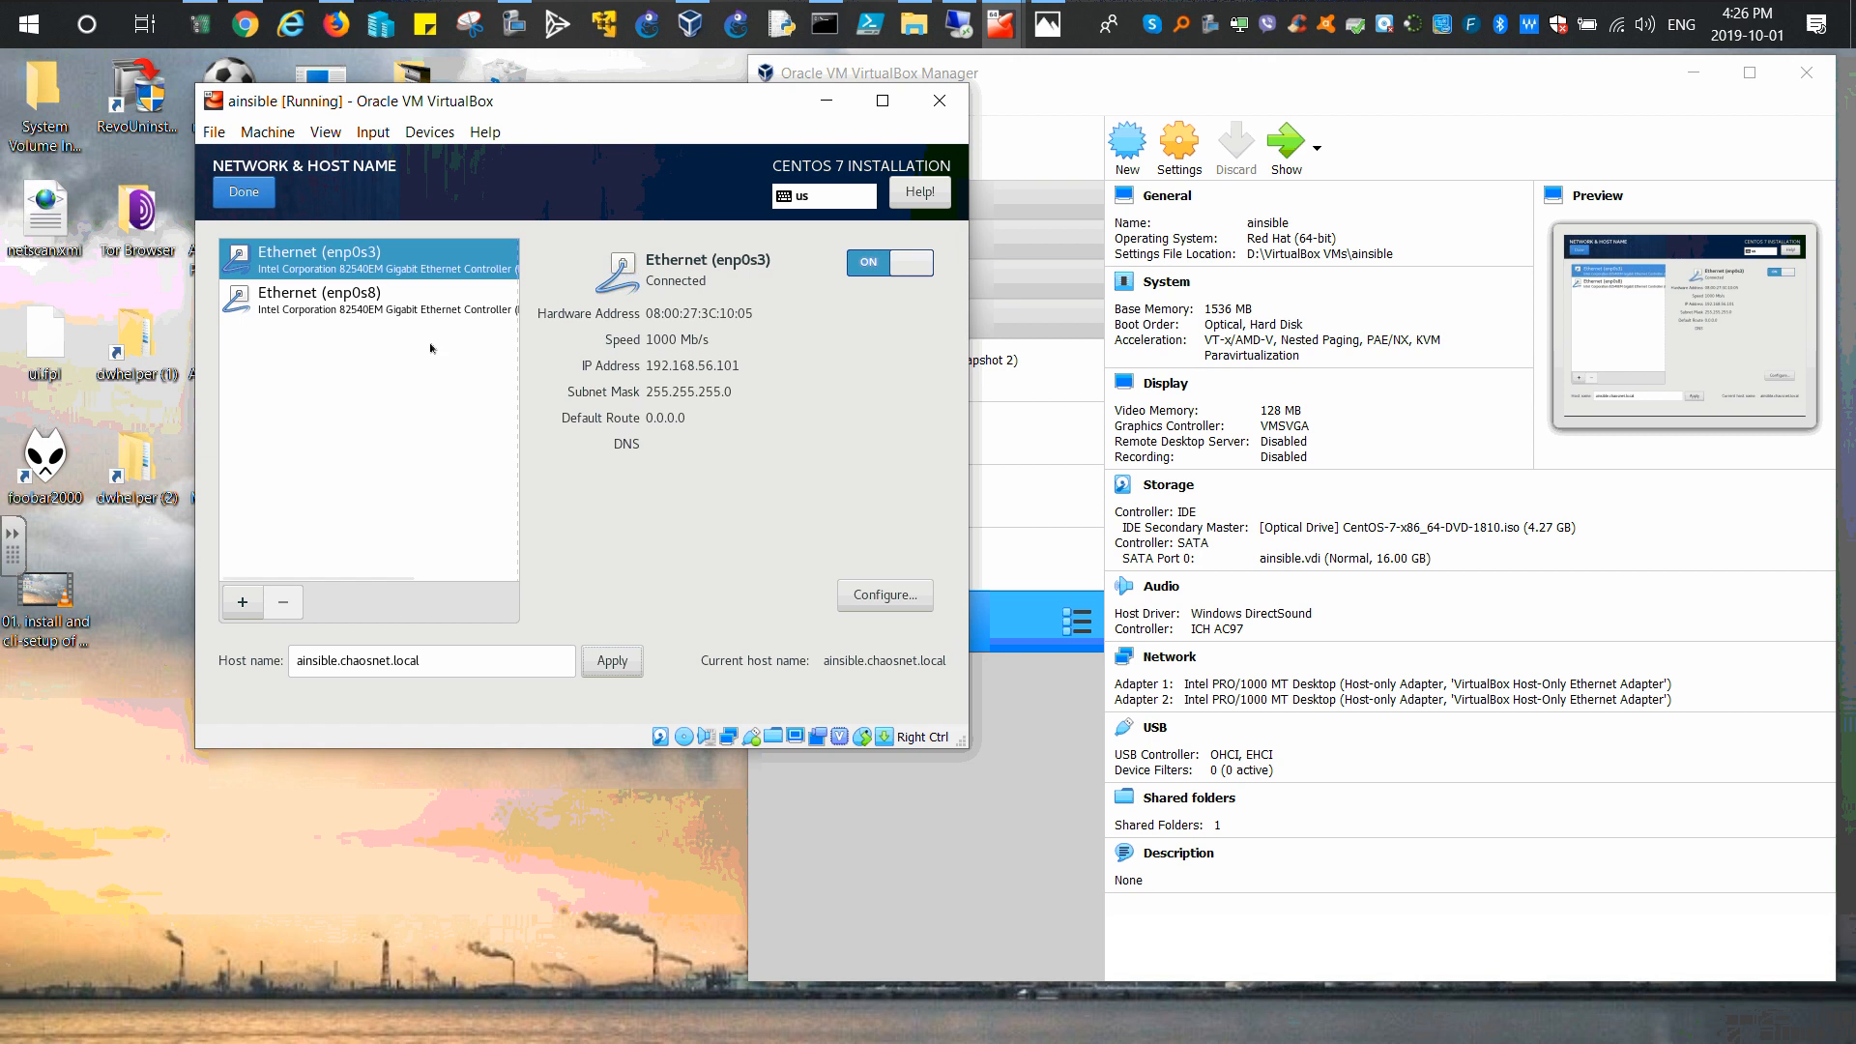
{"action": "left_click", "coordinate": [327, 307]}
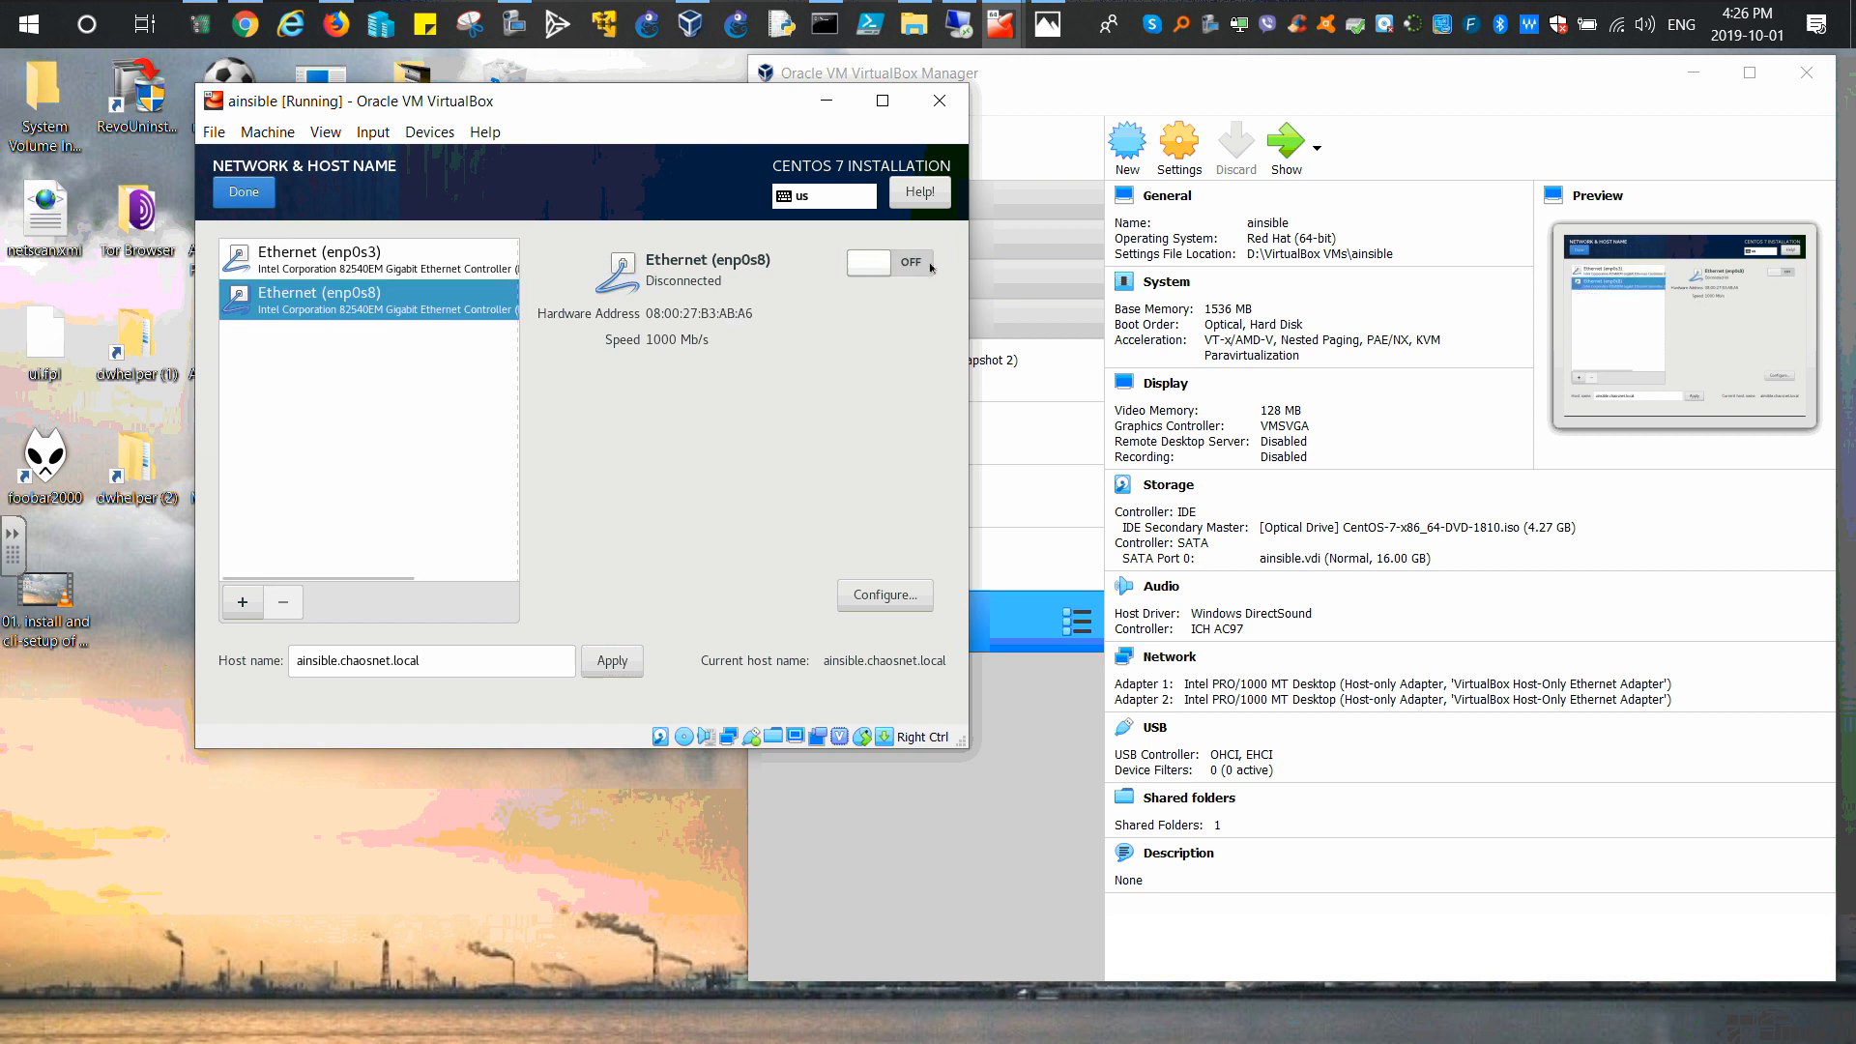
{"action": "left_click", "coordinate": [873, 262]}
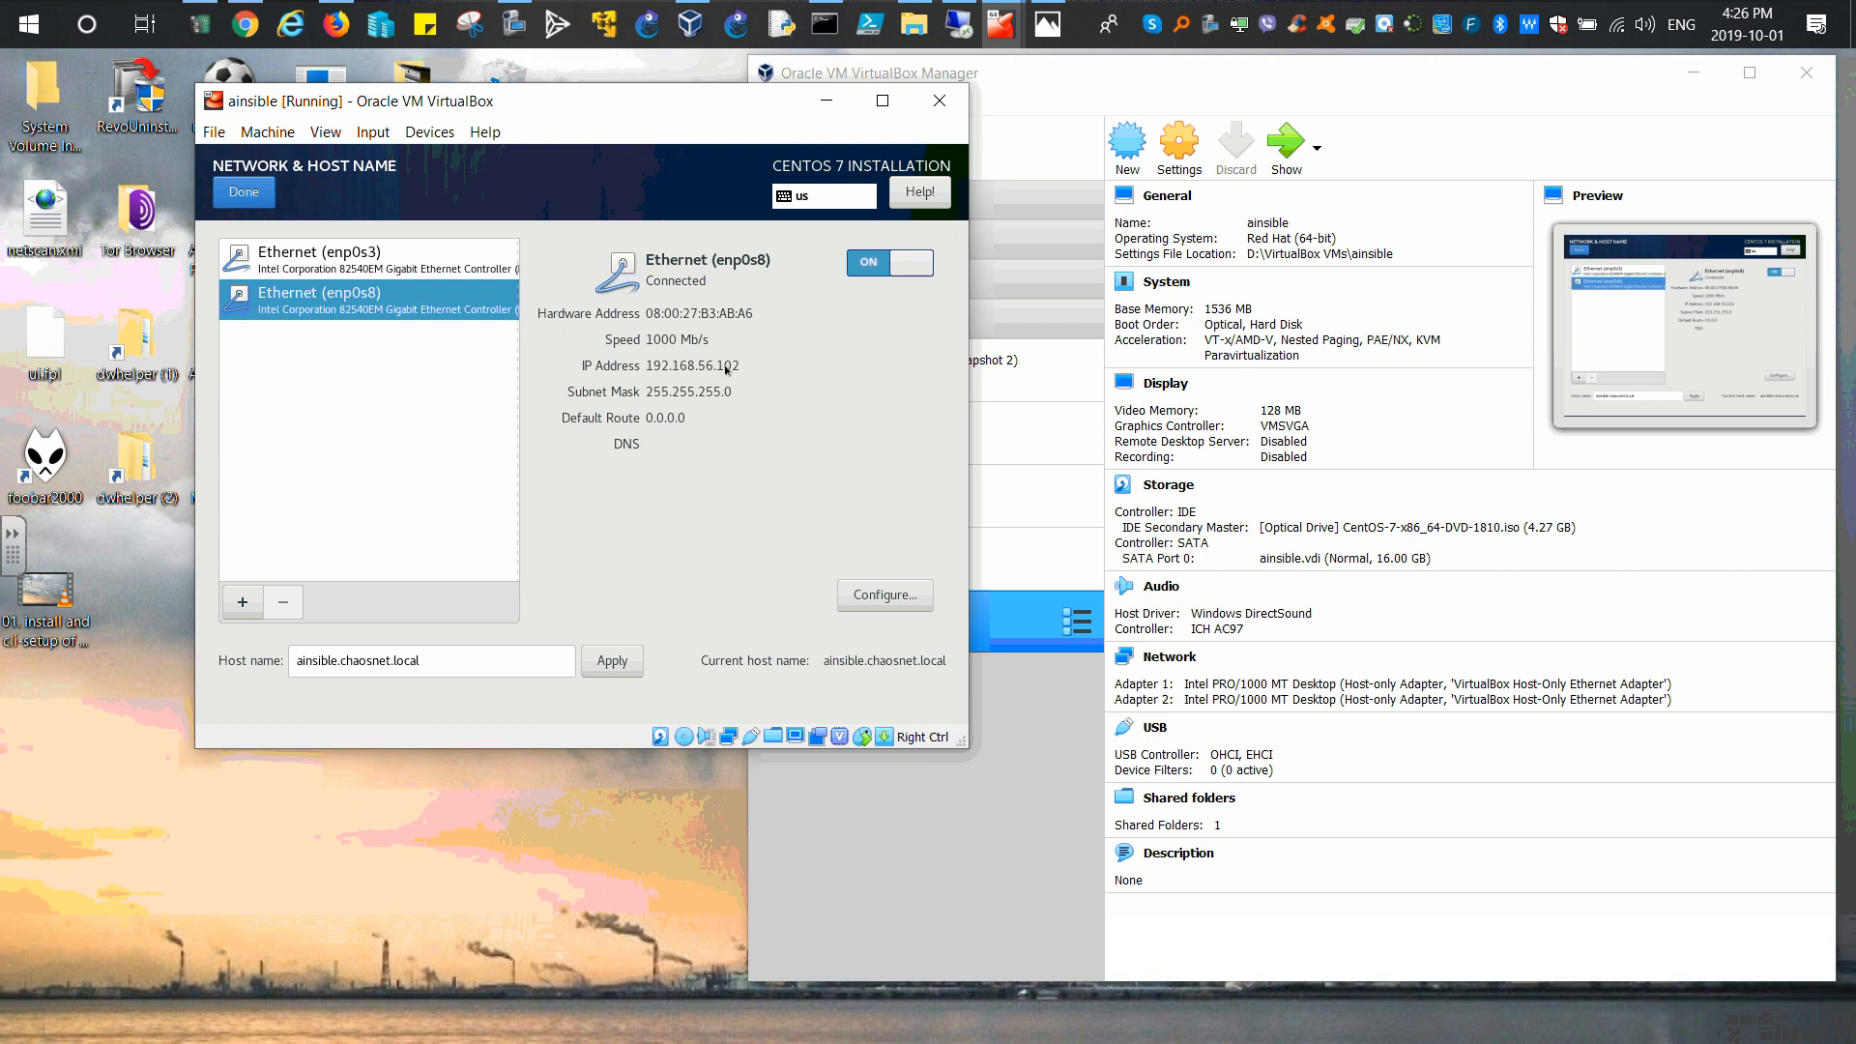
Step: Switch the enp0s3 connection's IPv4 method to Manual
{"action": "left_click", "coordinate": [406, 261]}
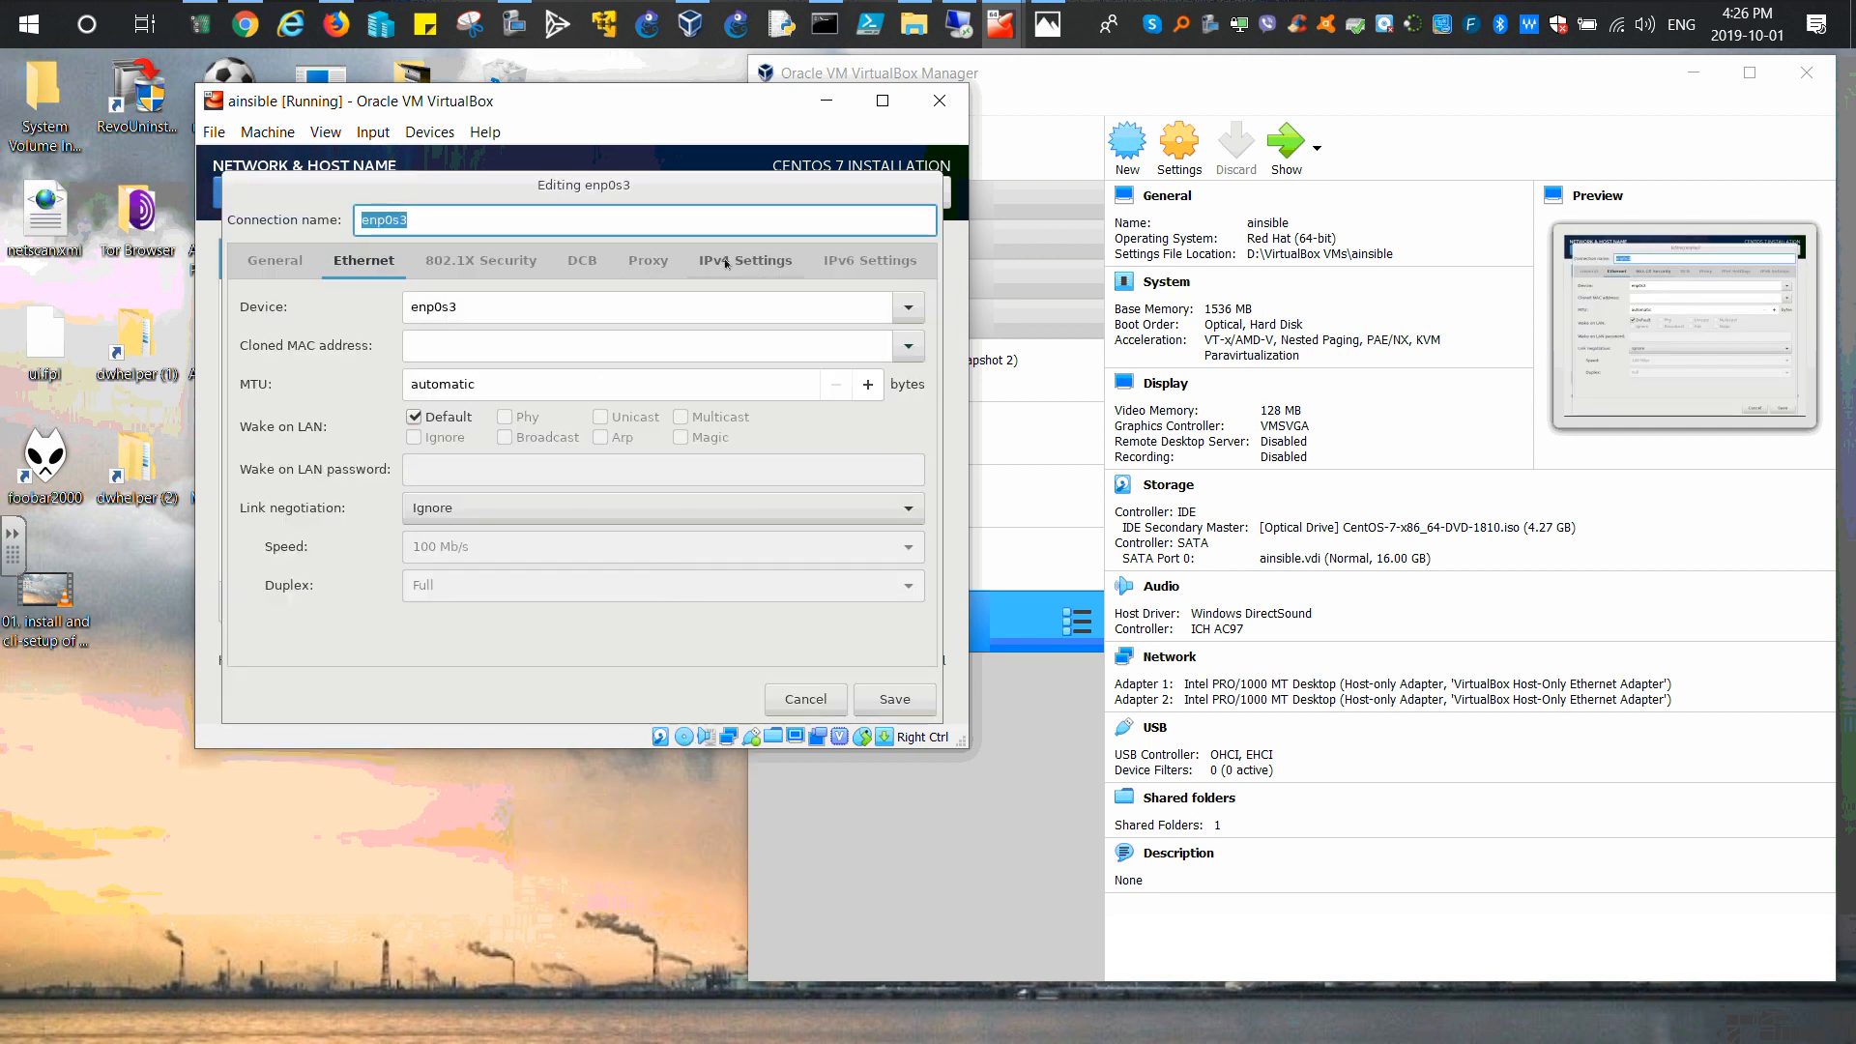
{"action": "left_click", "coordinate": [727, 263]}
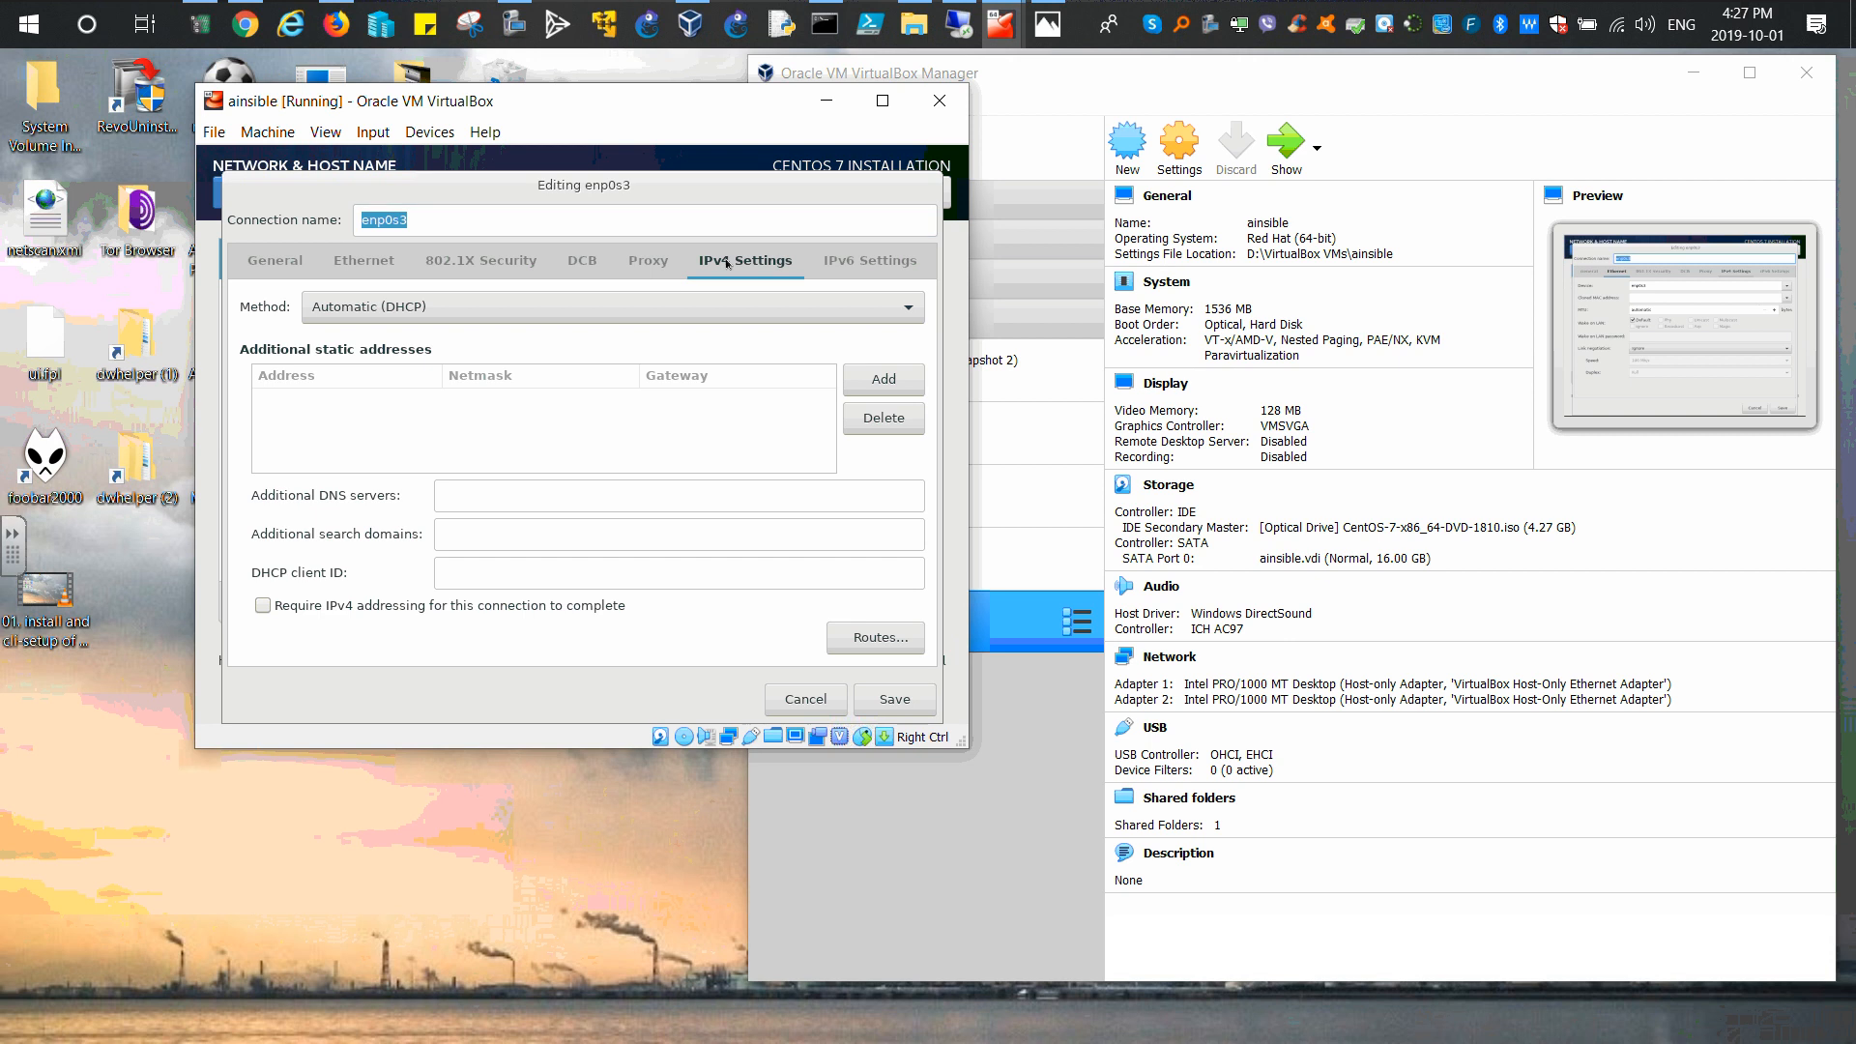
{"action": "left_click", "coordinate": [393, 313]}
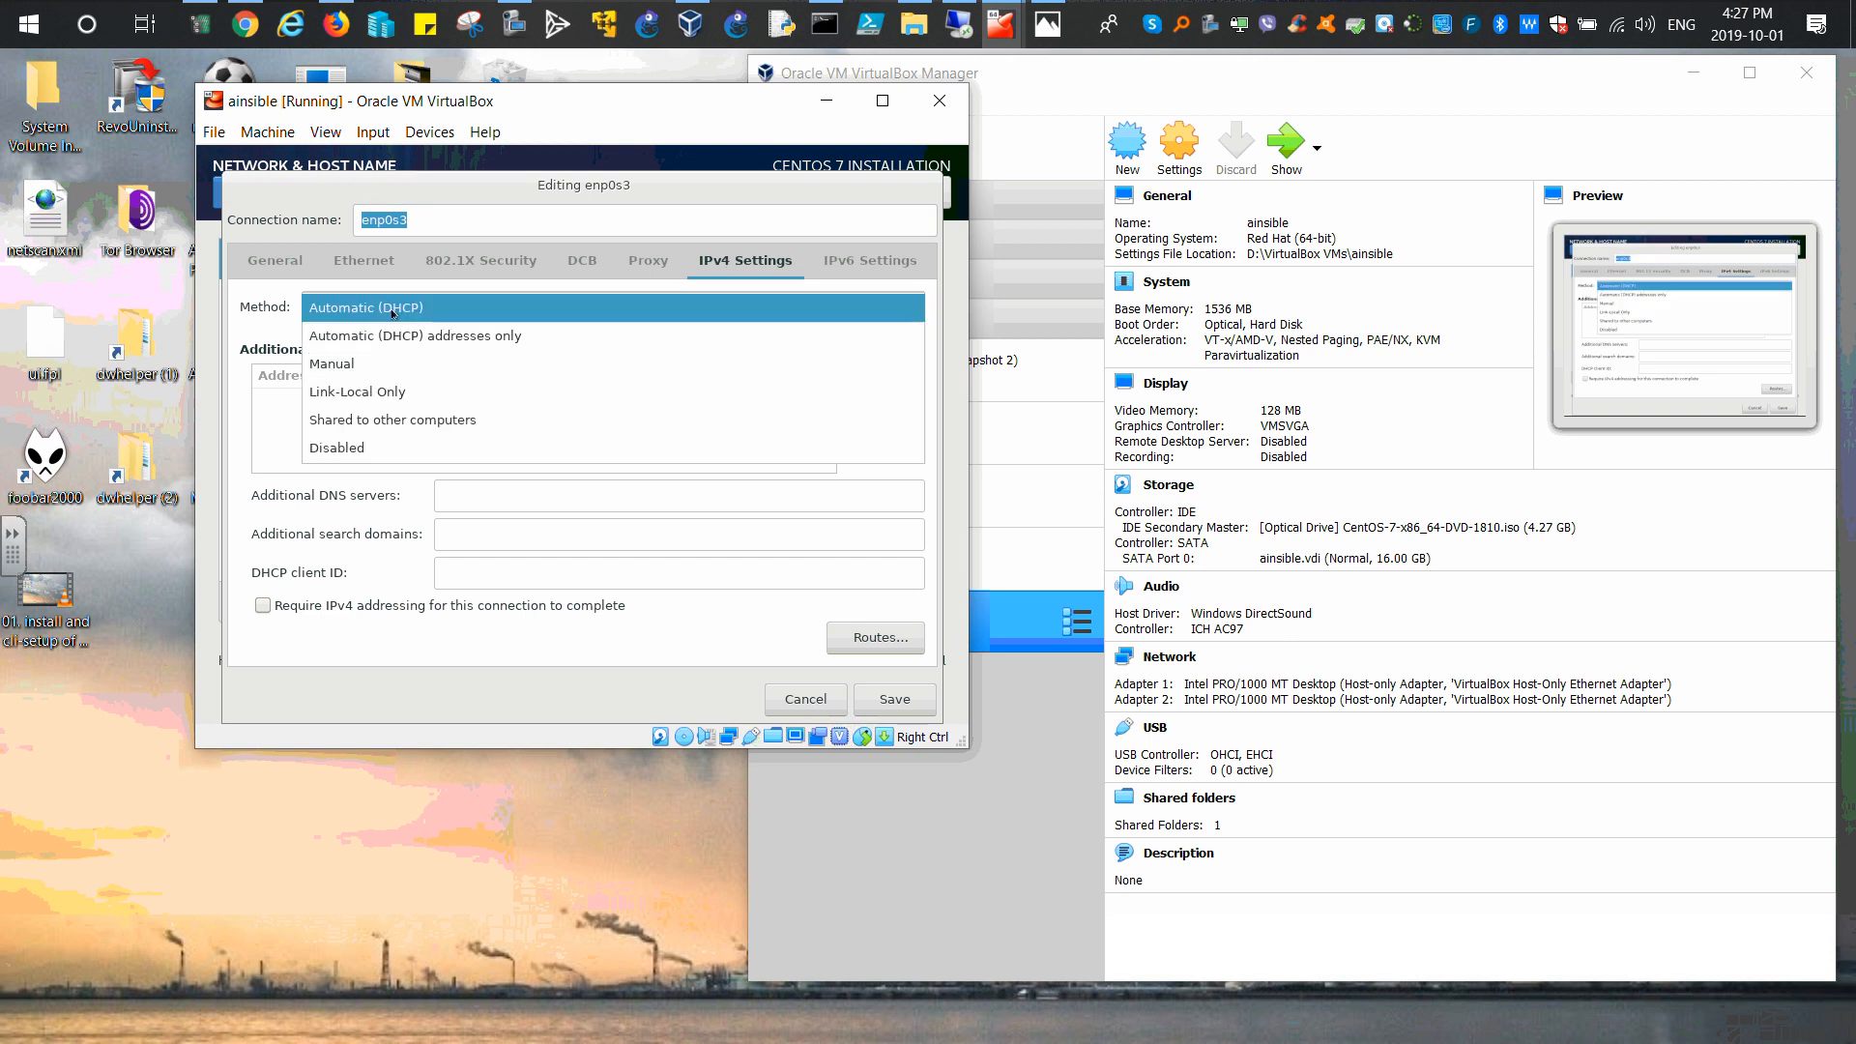
{"action": "left_click", "coordinate": [340, 363]}
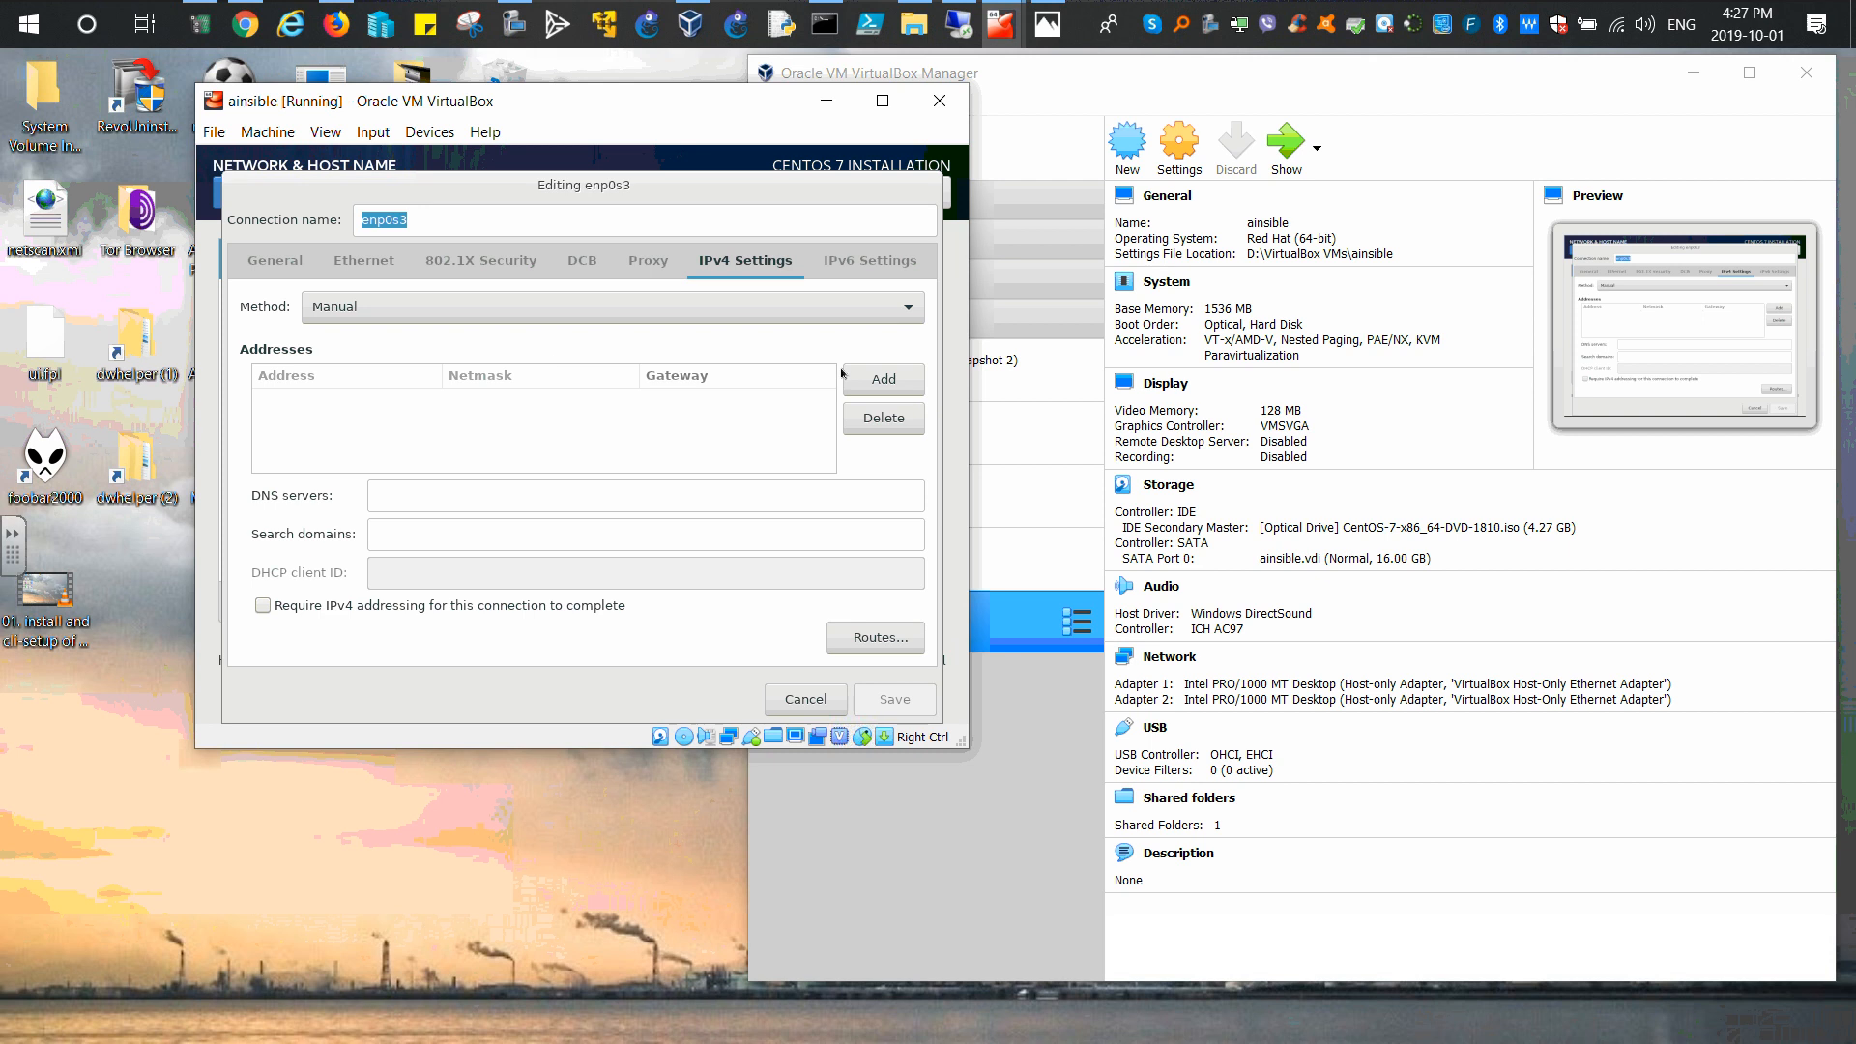
Step: Add address 192.168.100.10, netmask 255.255.255.0 and gateway 192.168.100.1 to enp0s3
{"action": "left_click", "coordinate": [883, 380]}
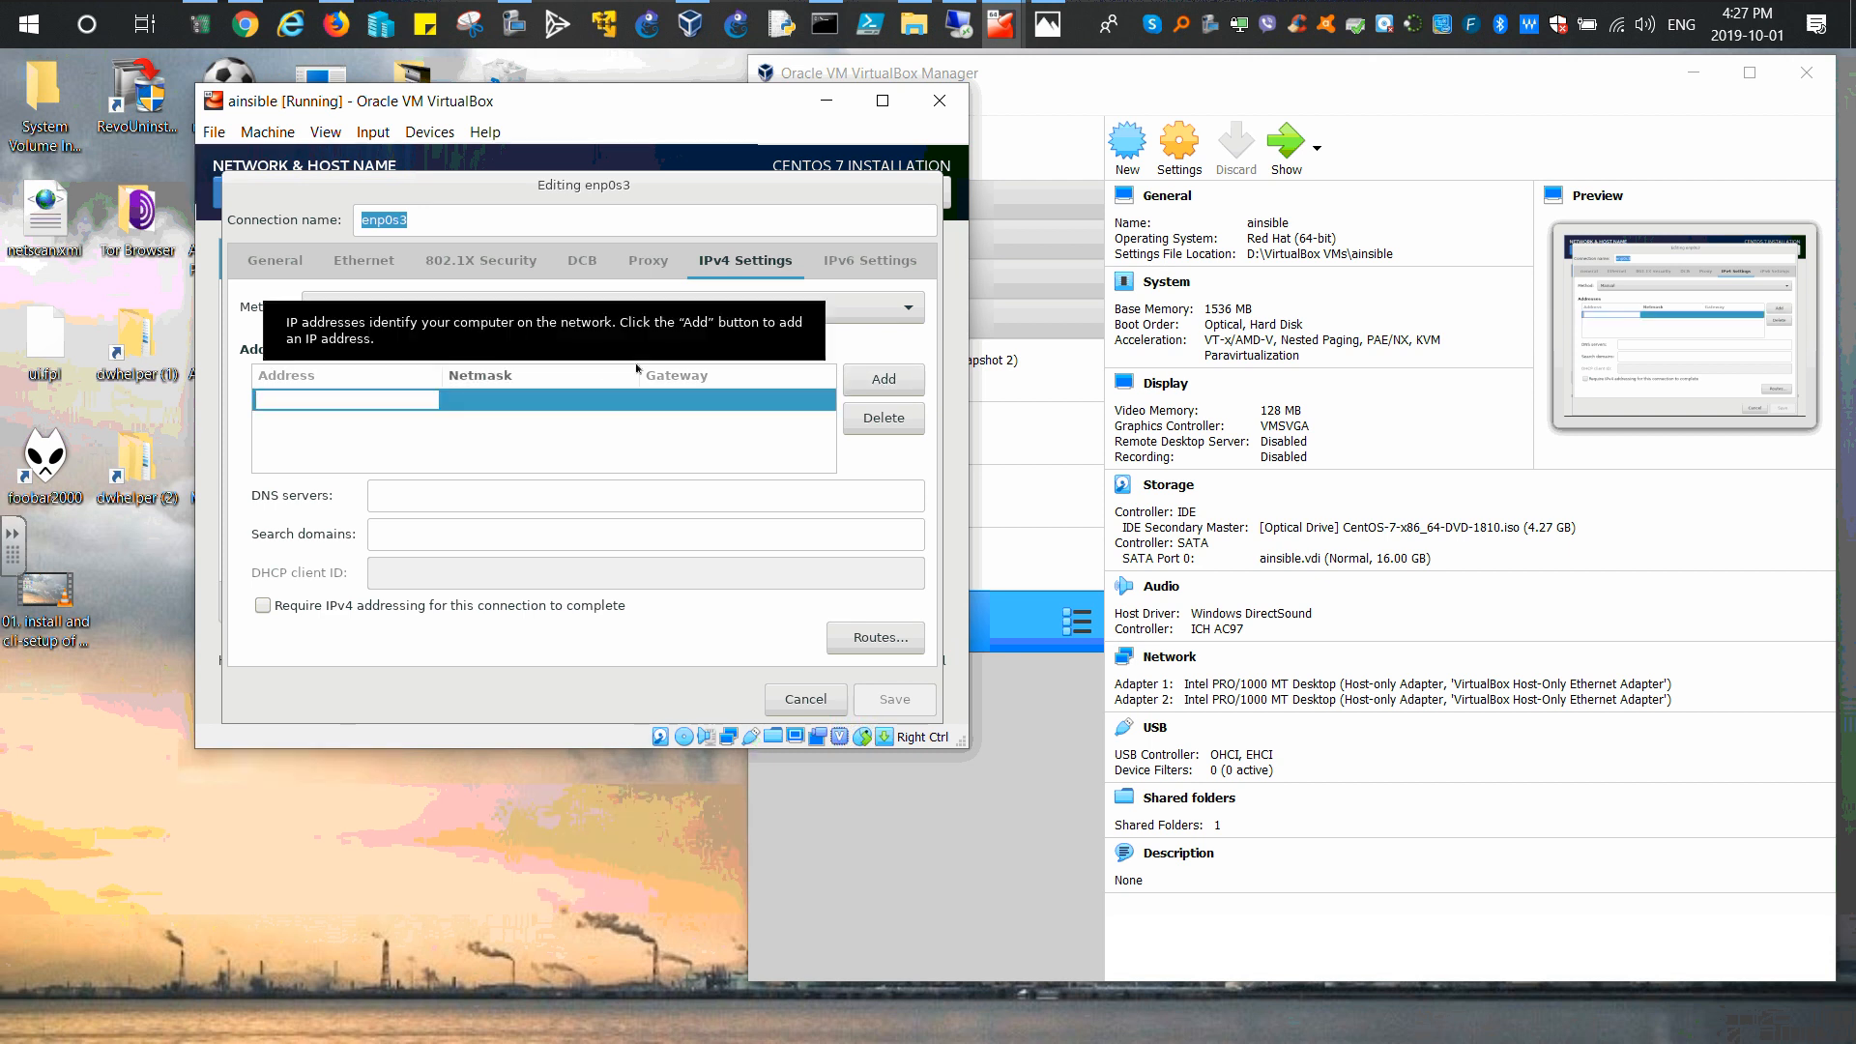
{"action": "type", "text": "192.168."}
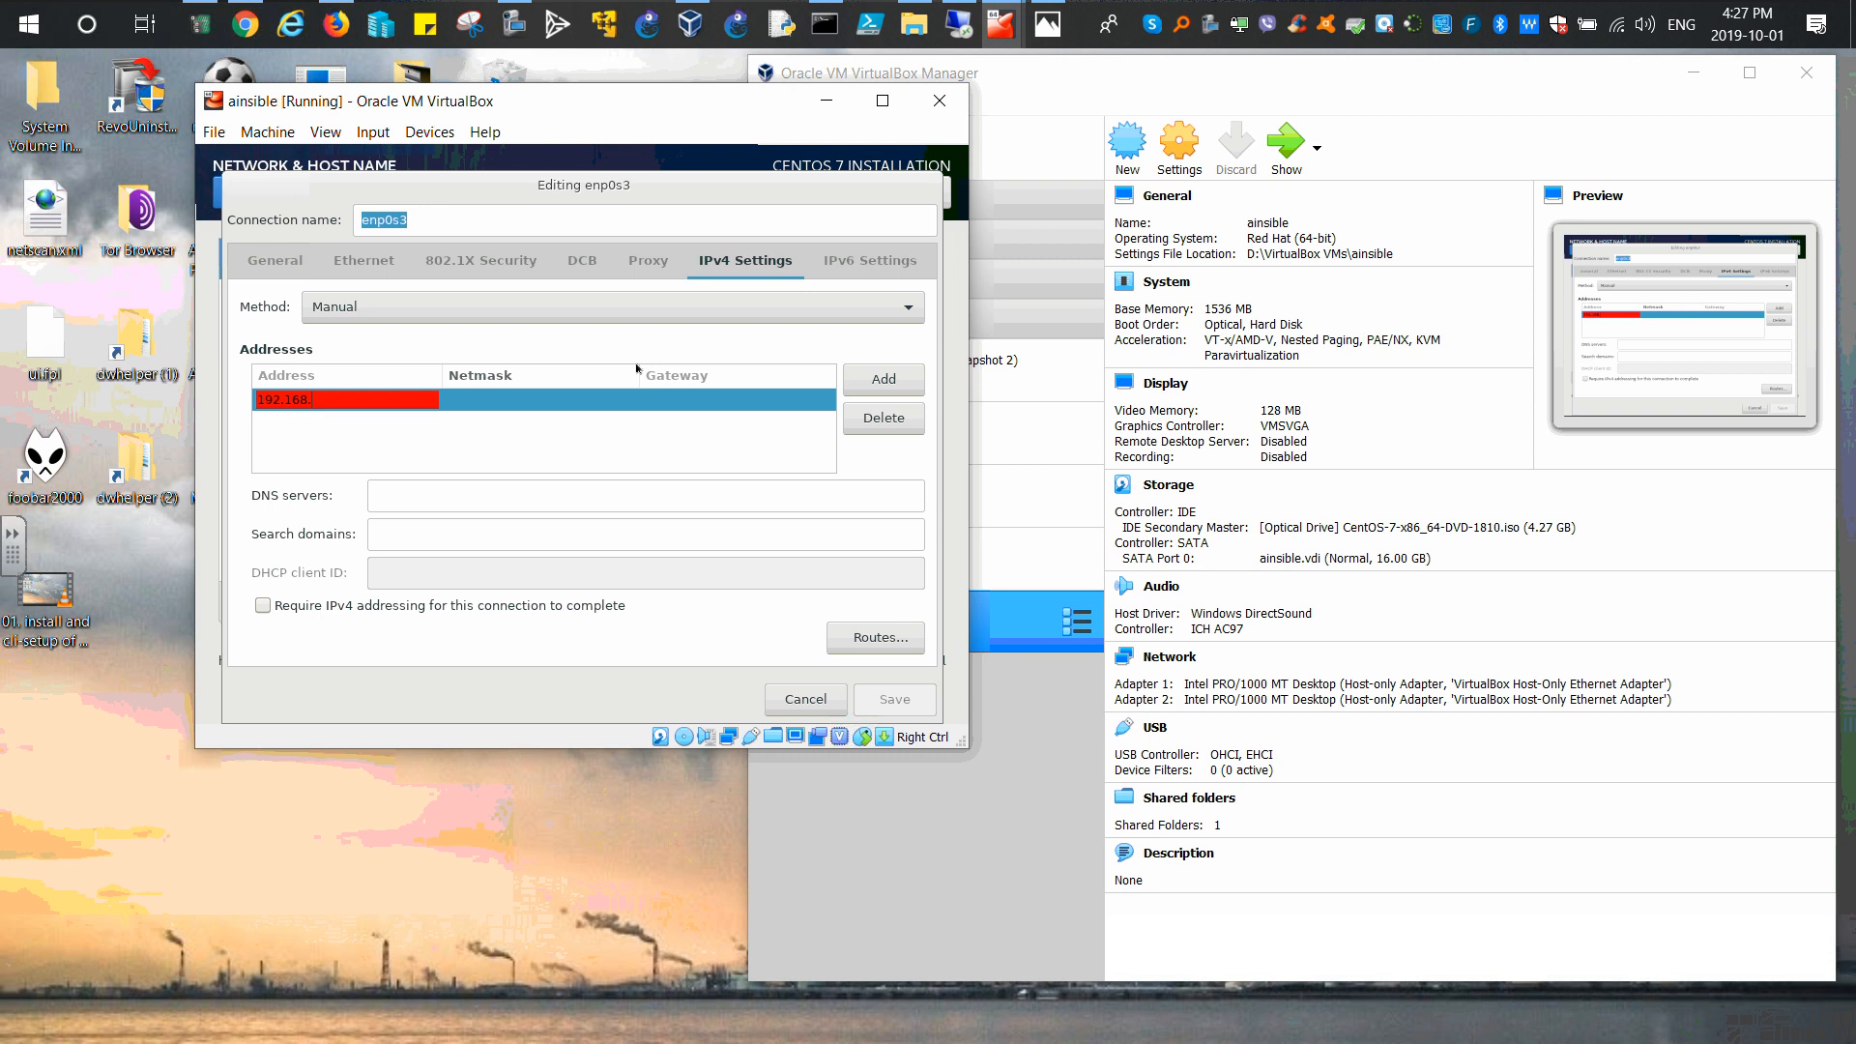
{"action": "type", "text": "100.10"}
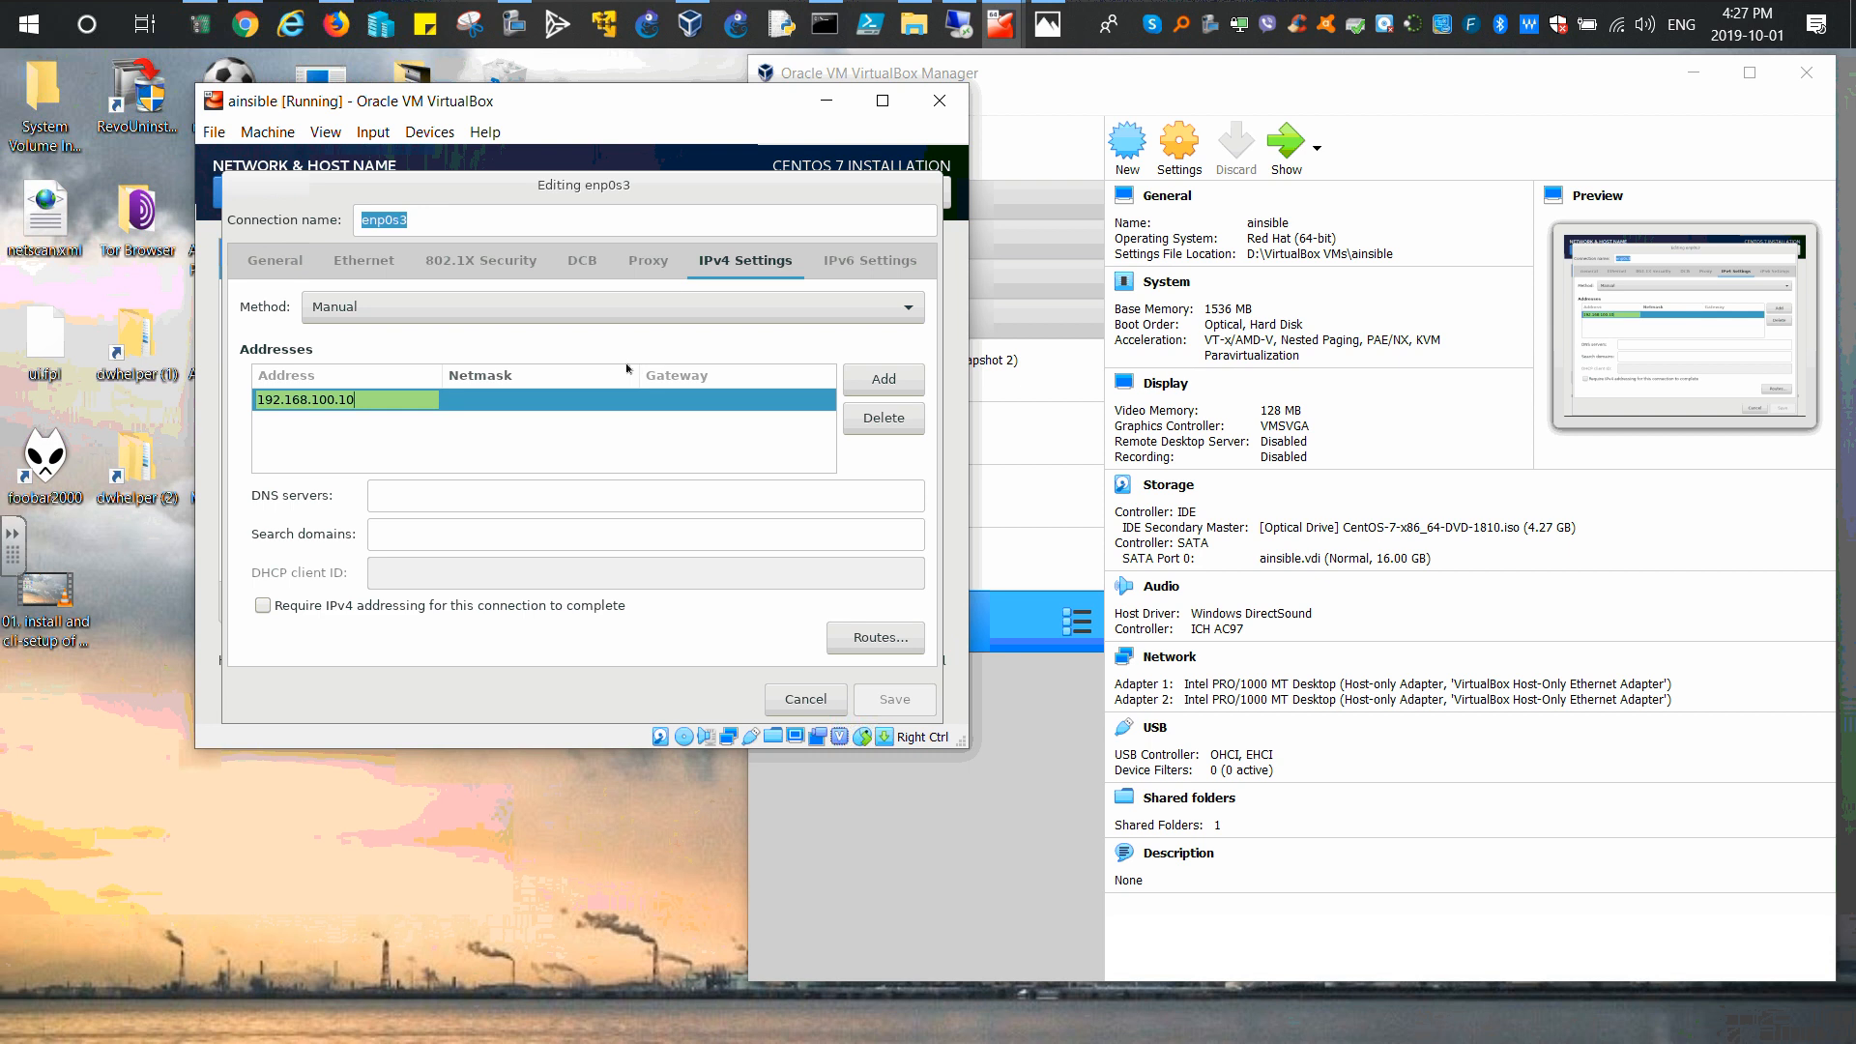
{"action": "key", "text": "Tab"}
{"action": "type", "text": "25"}
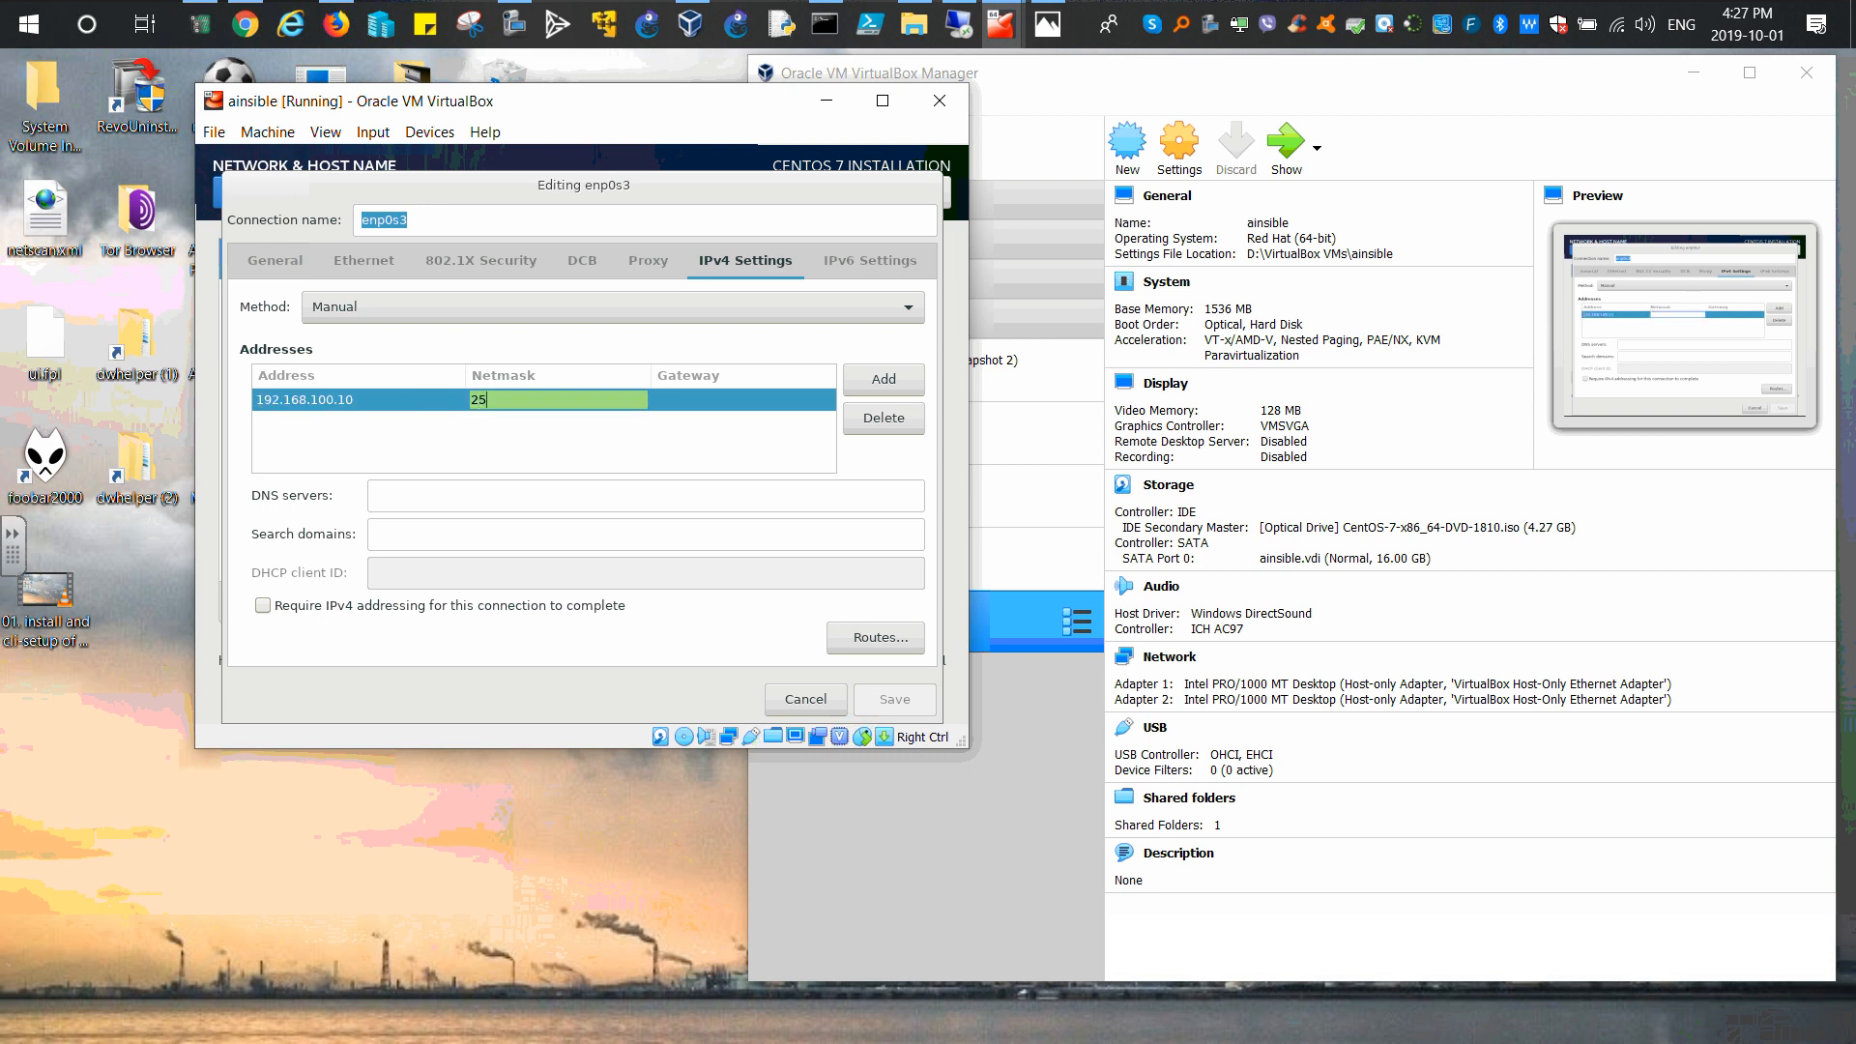
{"action": "type", "text": "5.255.2"}
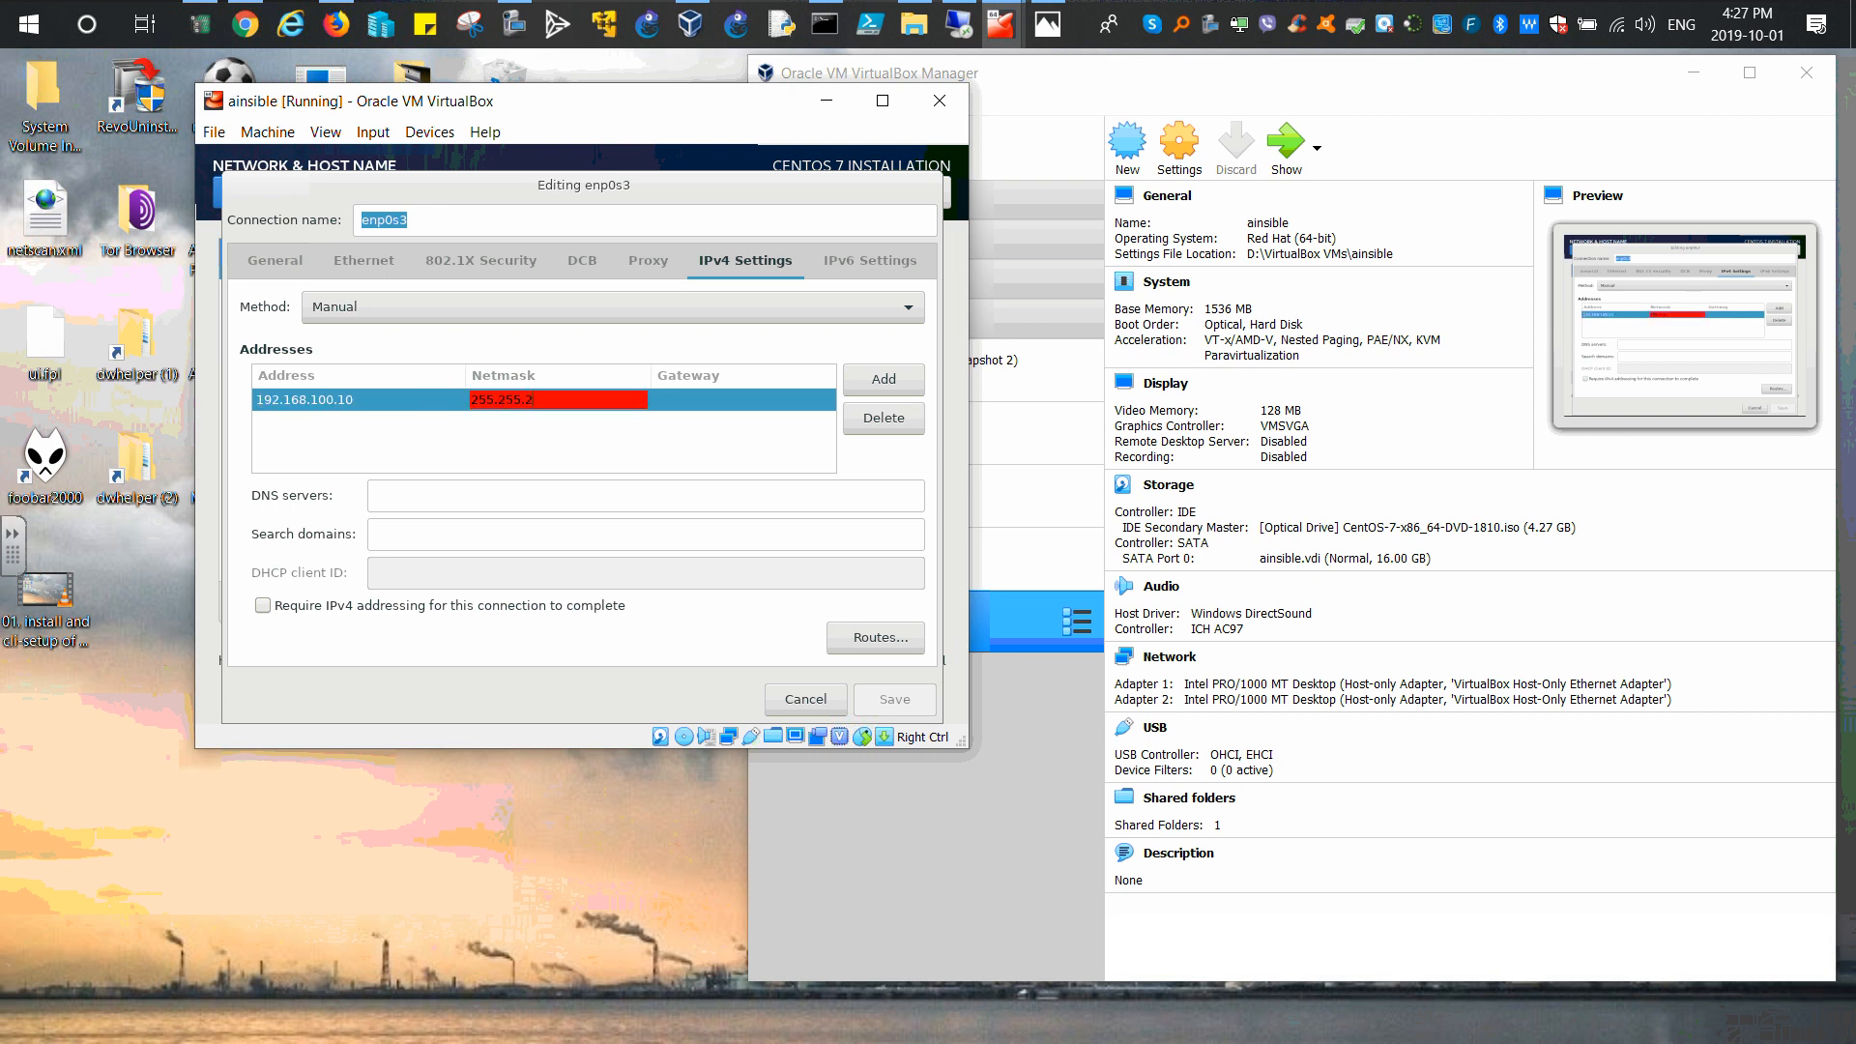
{"action": "type", "text": "55.255.0"}
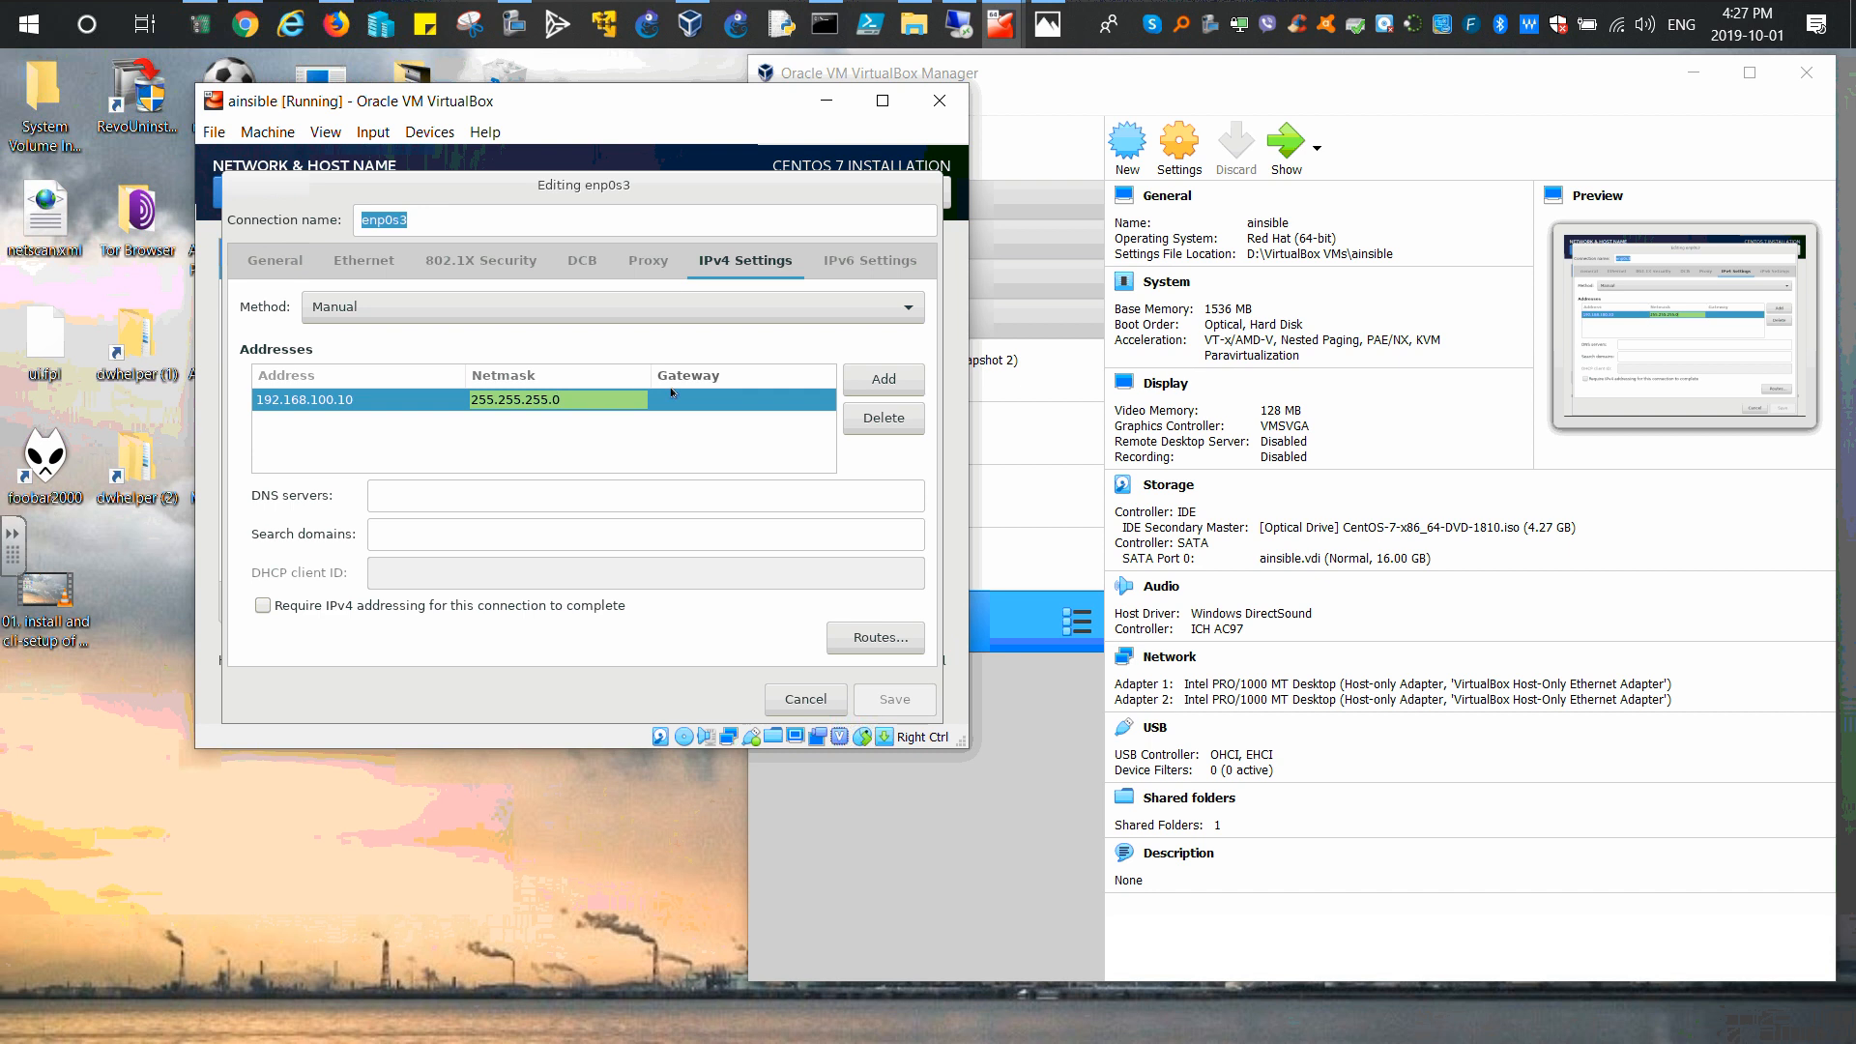
{"action": "left_click", "coordinate": [677, 396]}
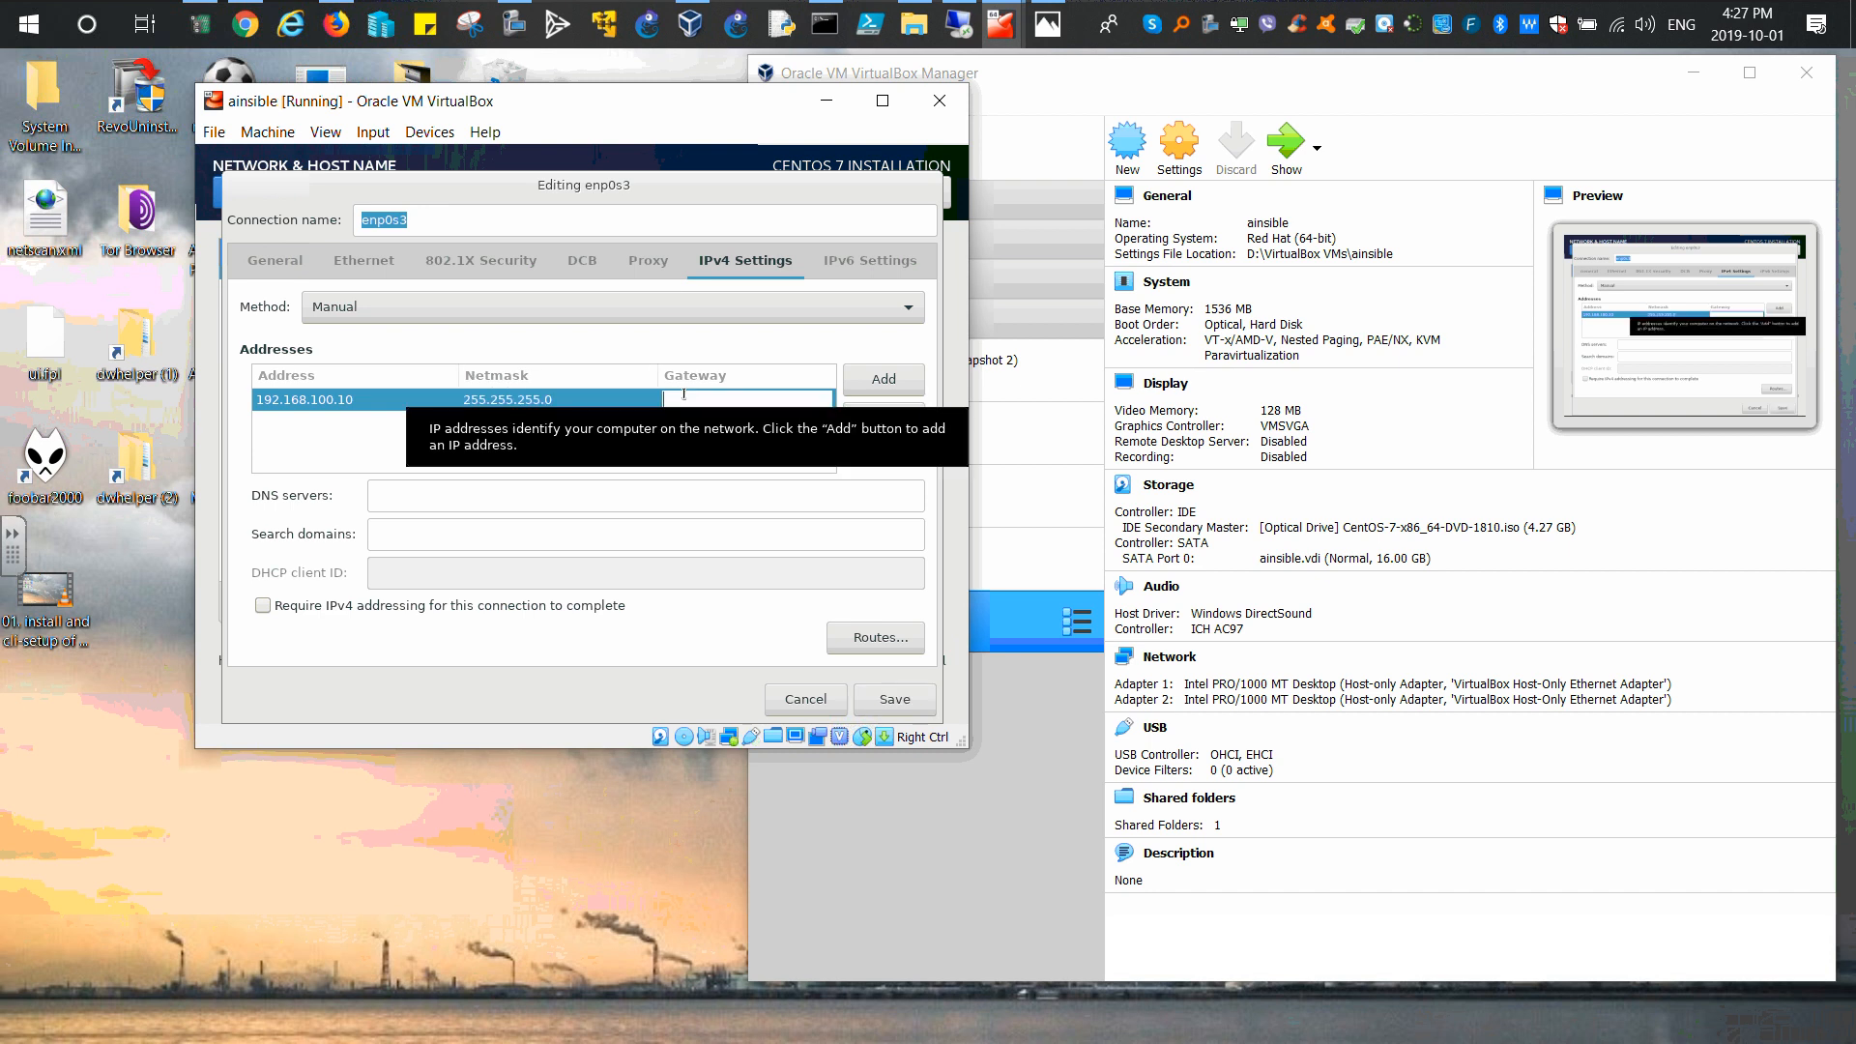
{"action": "type", "text": "192."}
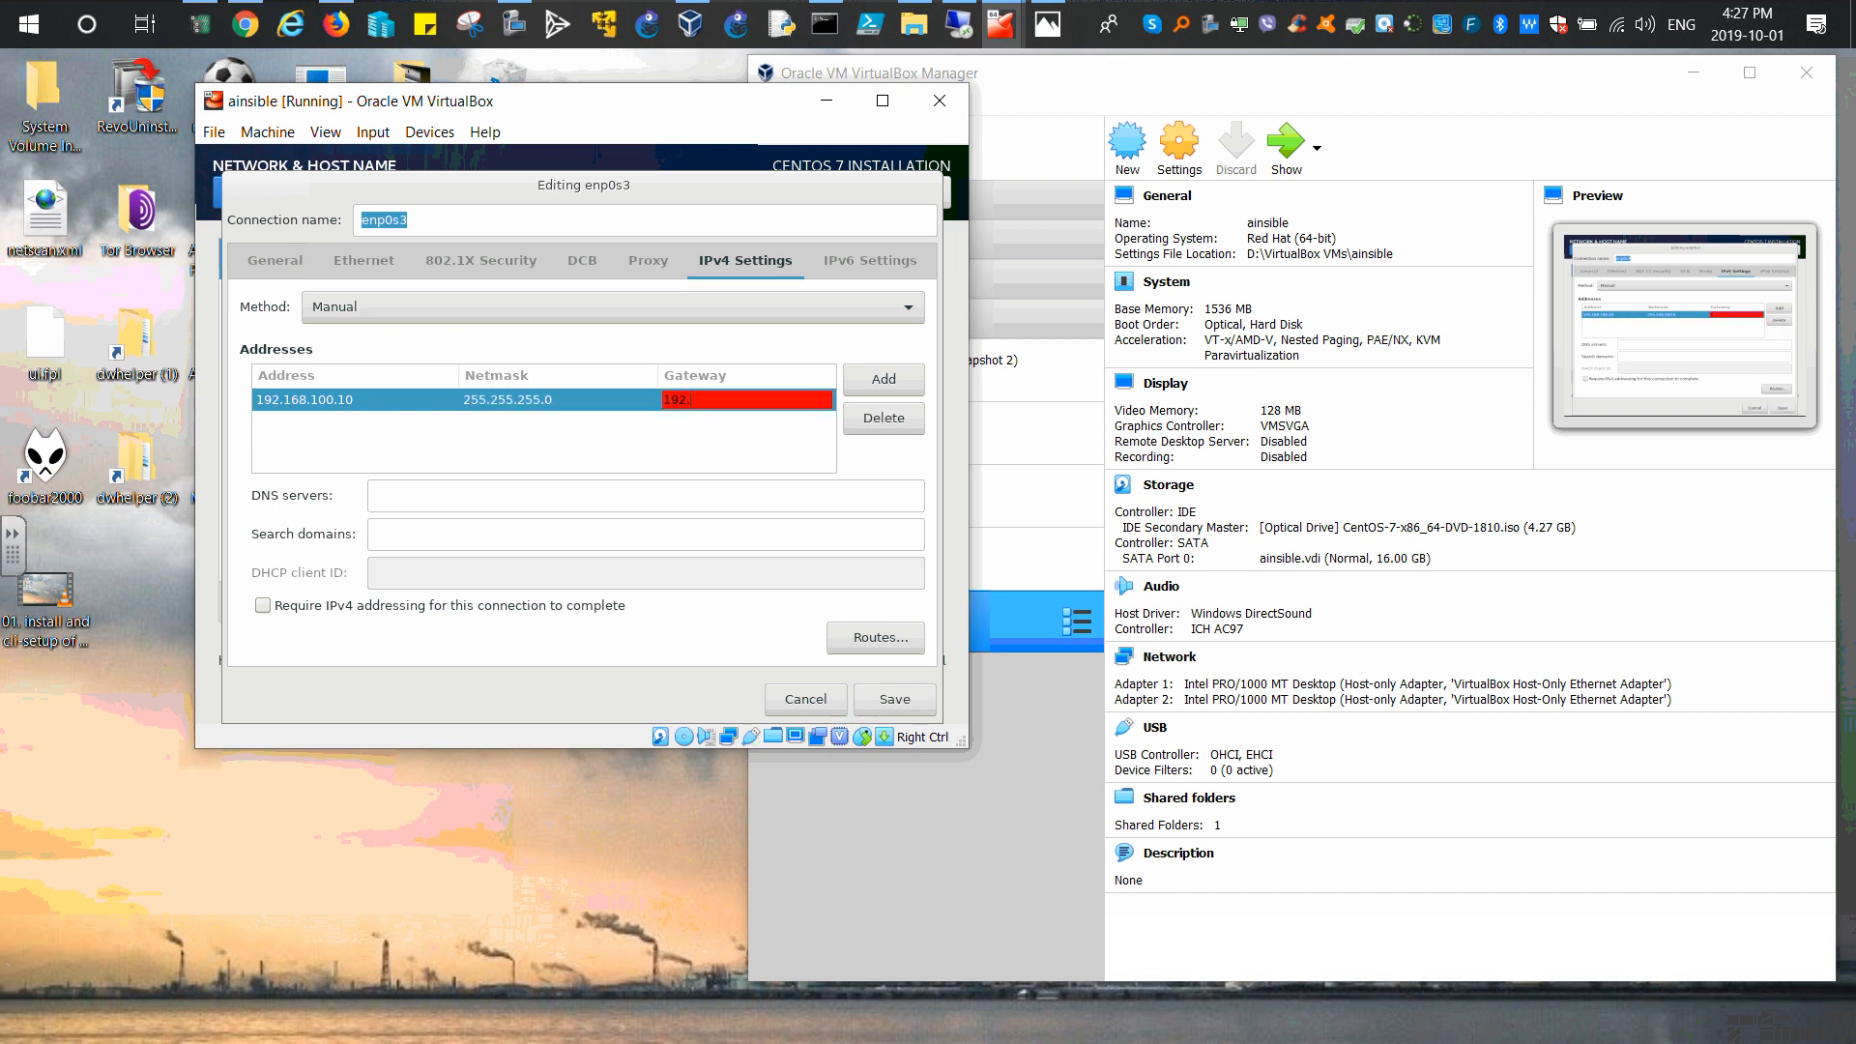
{"action": "type", "text": "168.100.1"}
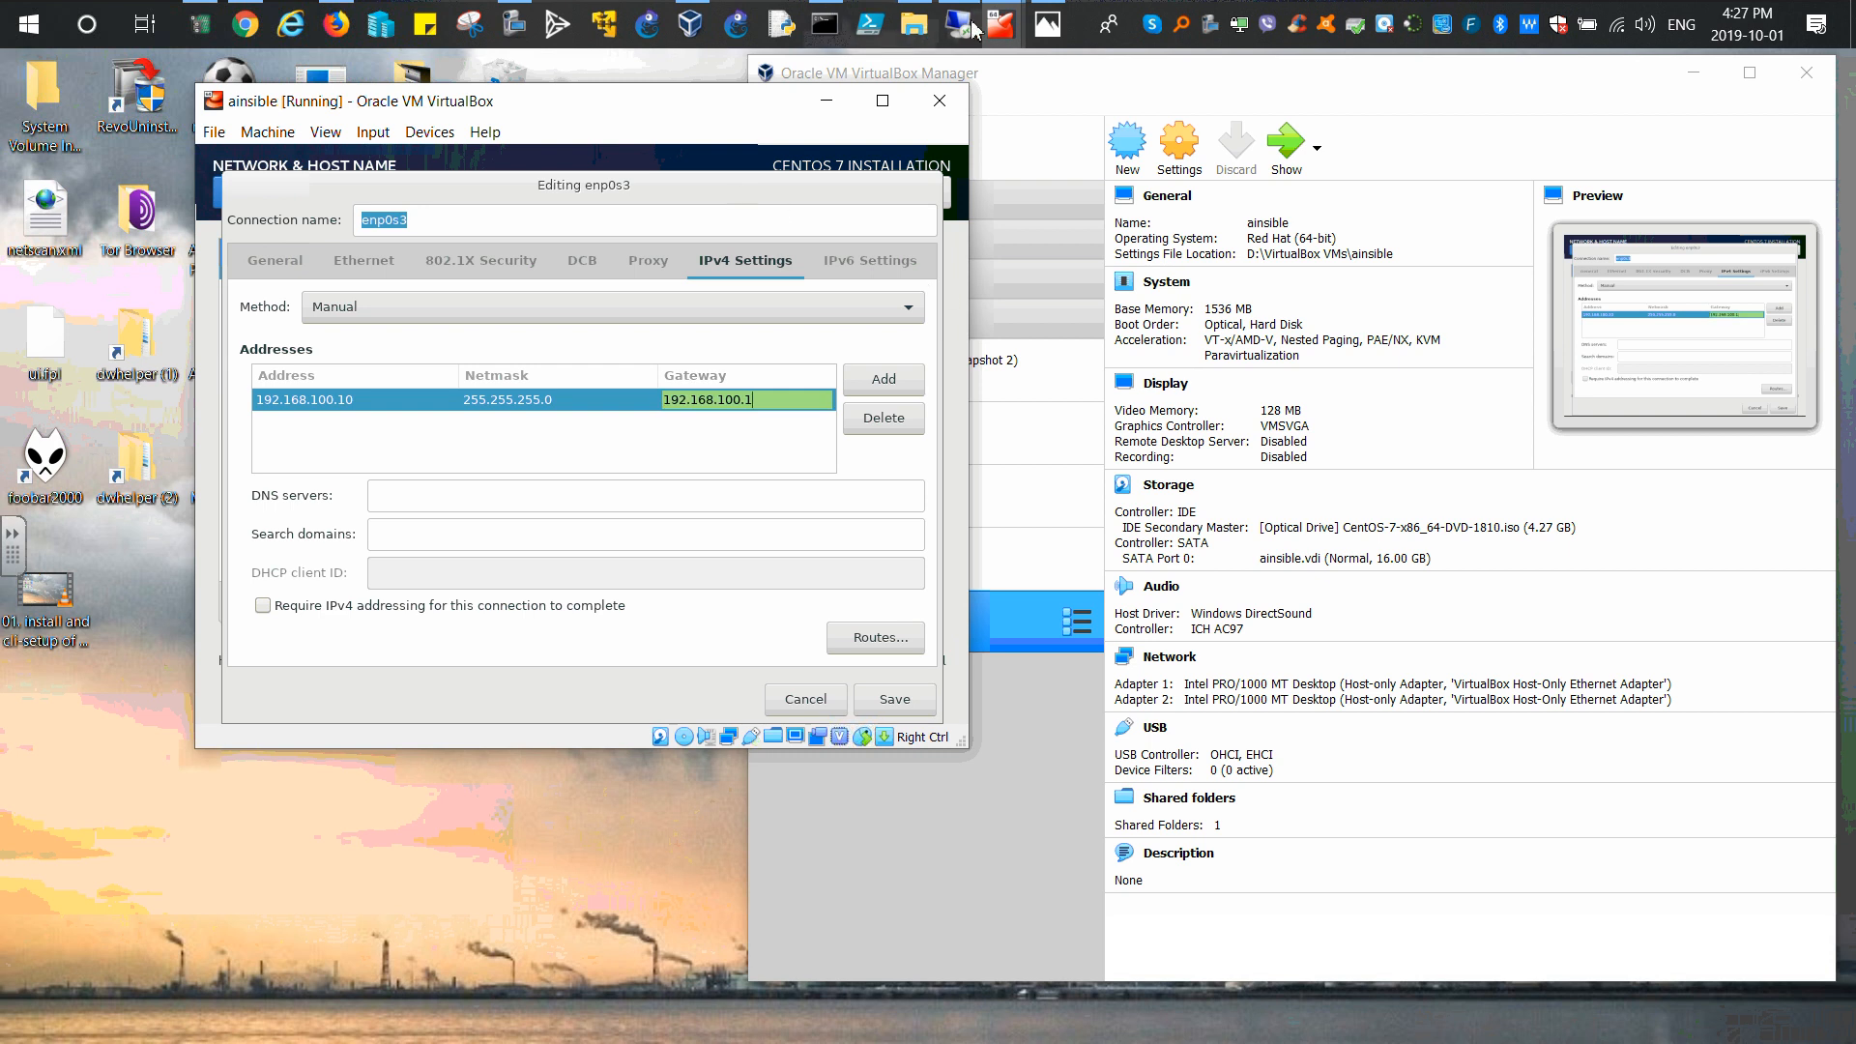
{"action": "left_click", "coordinate": [1048, 25]}
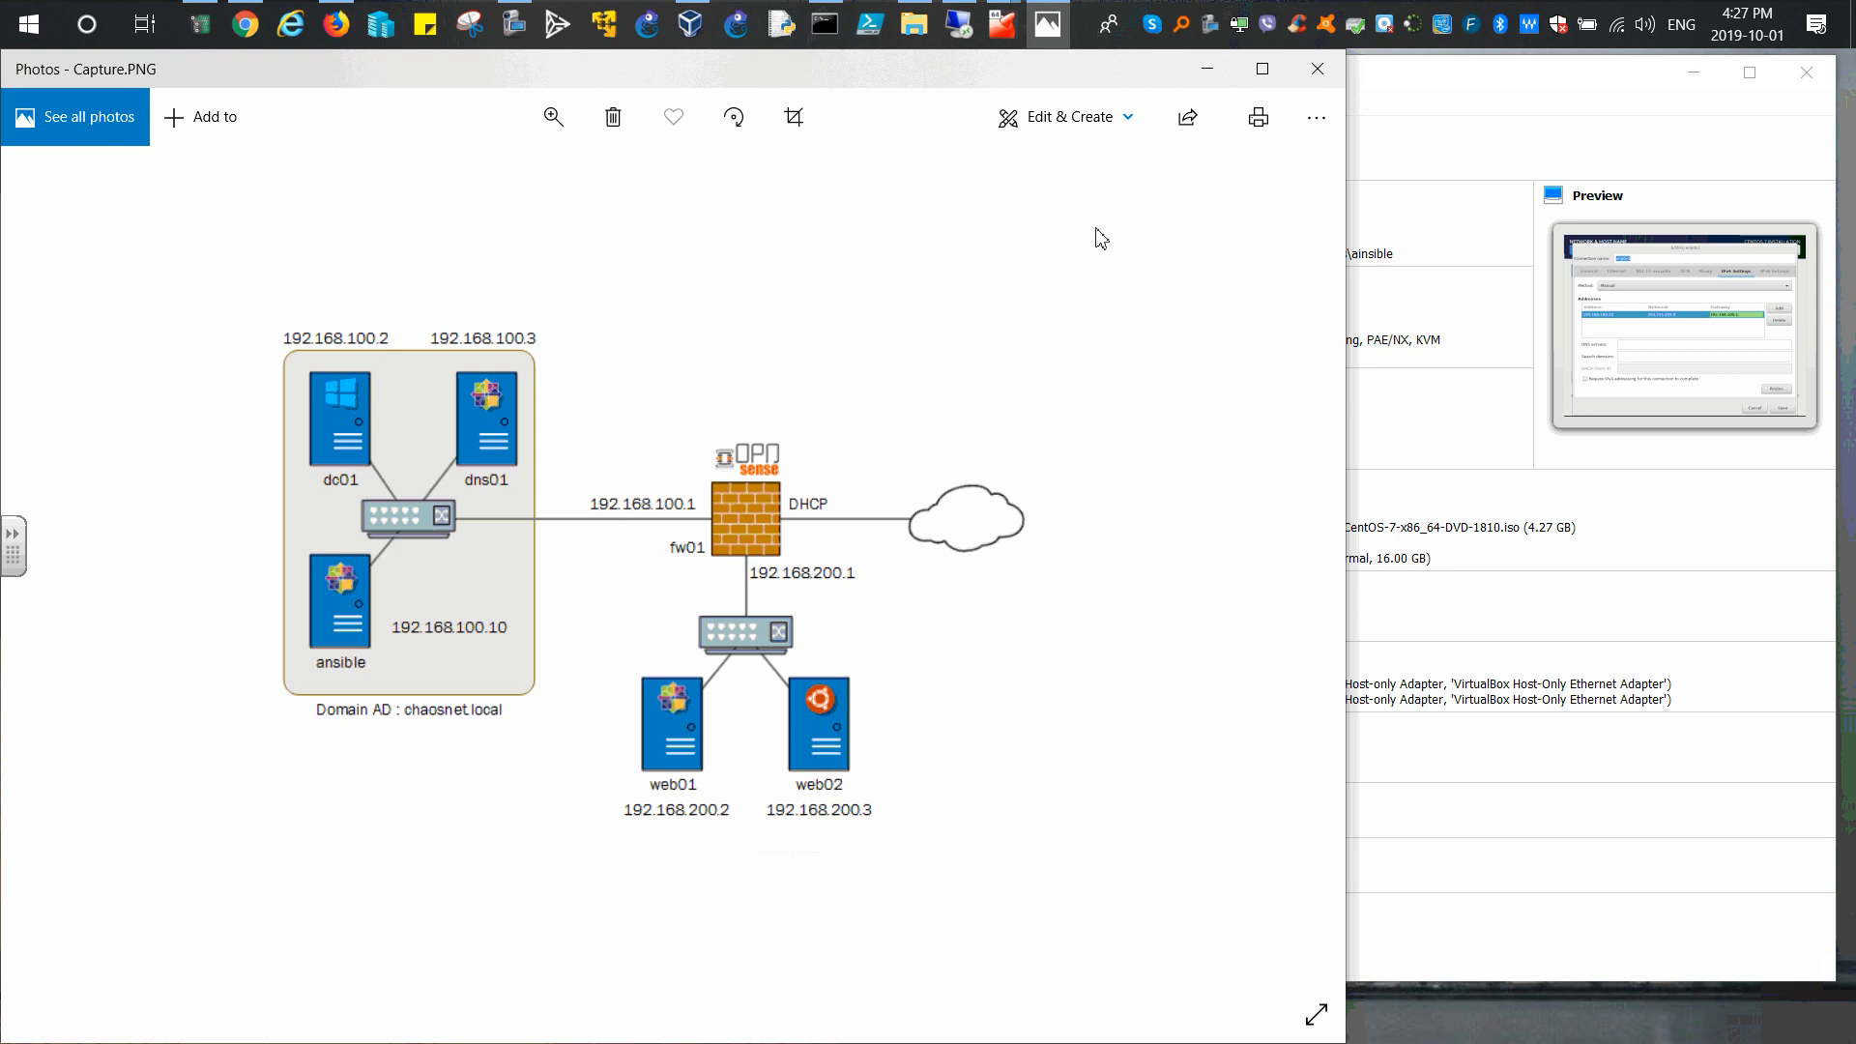
{"action": "left_click", "coordinate": [1209, 69]}
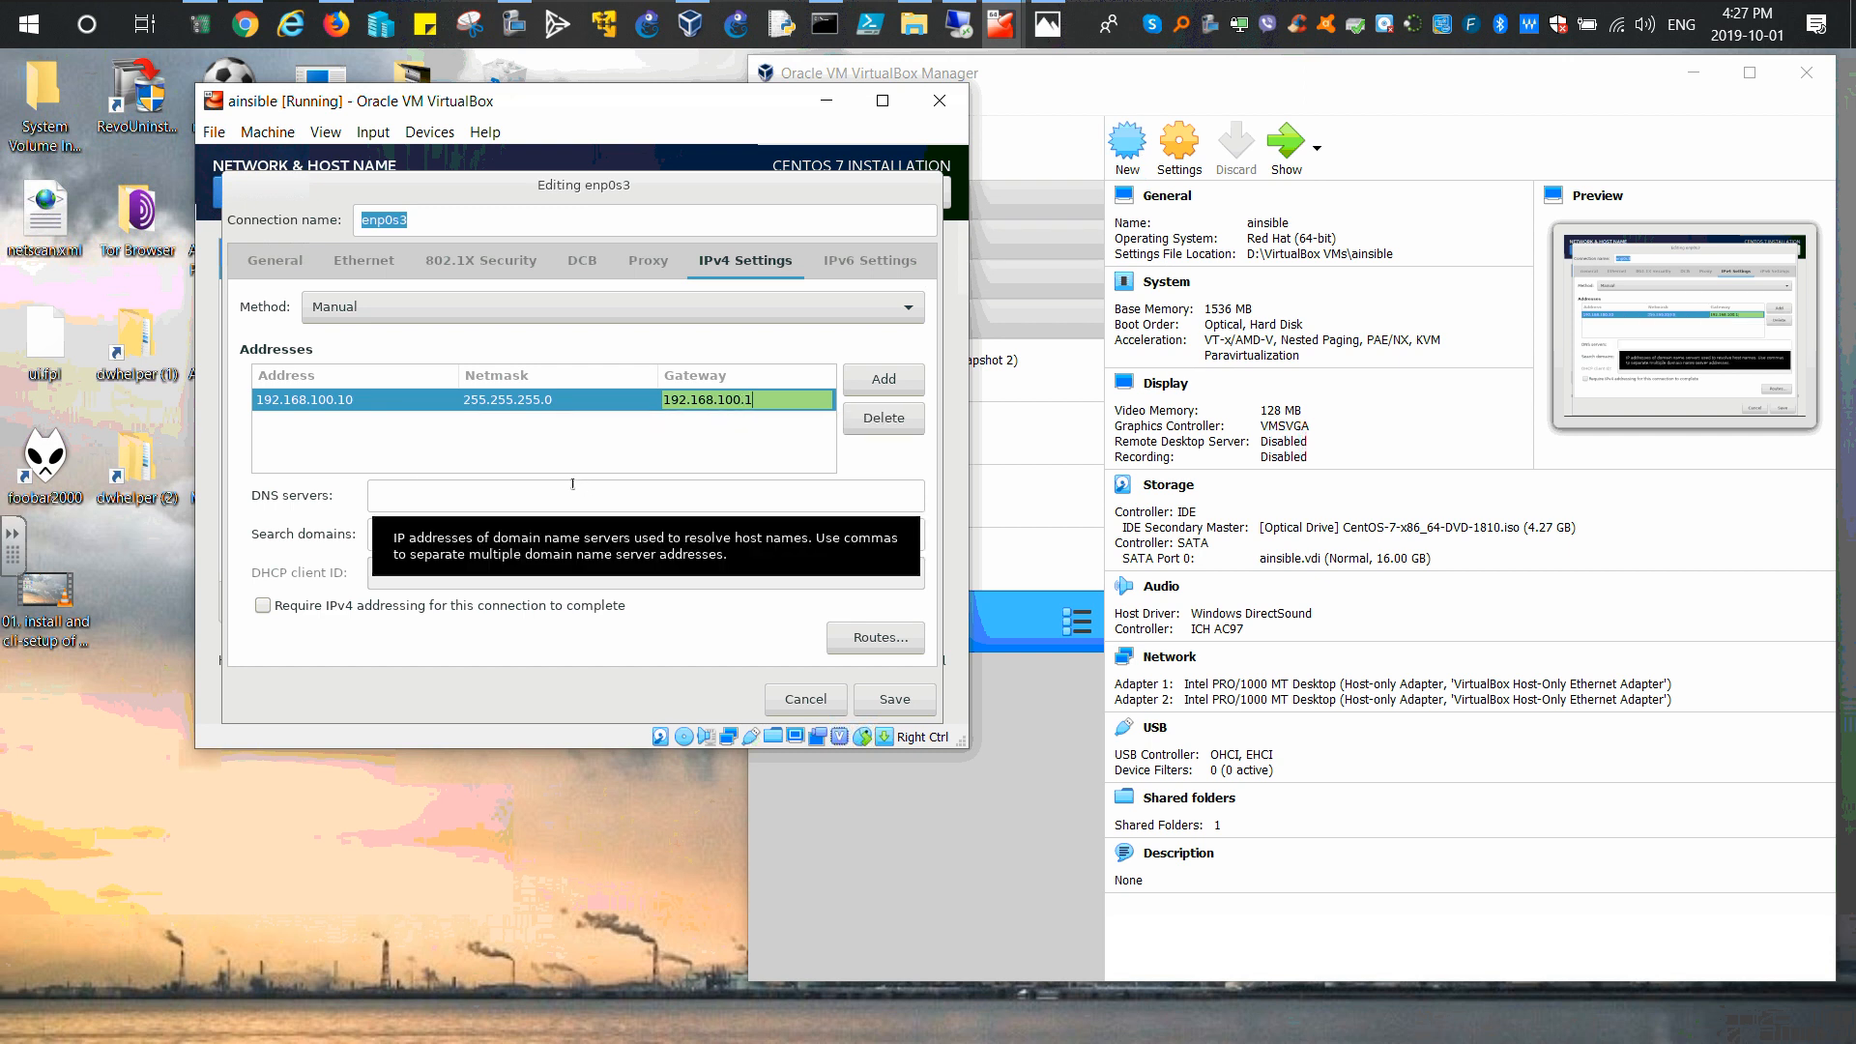
Step: Enter 192.168.100.1 as enp0s3's DNS server and save the connection
{"action": "left_click", "coordinate": [410, 494]}
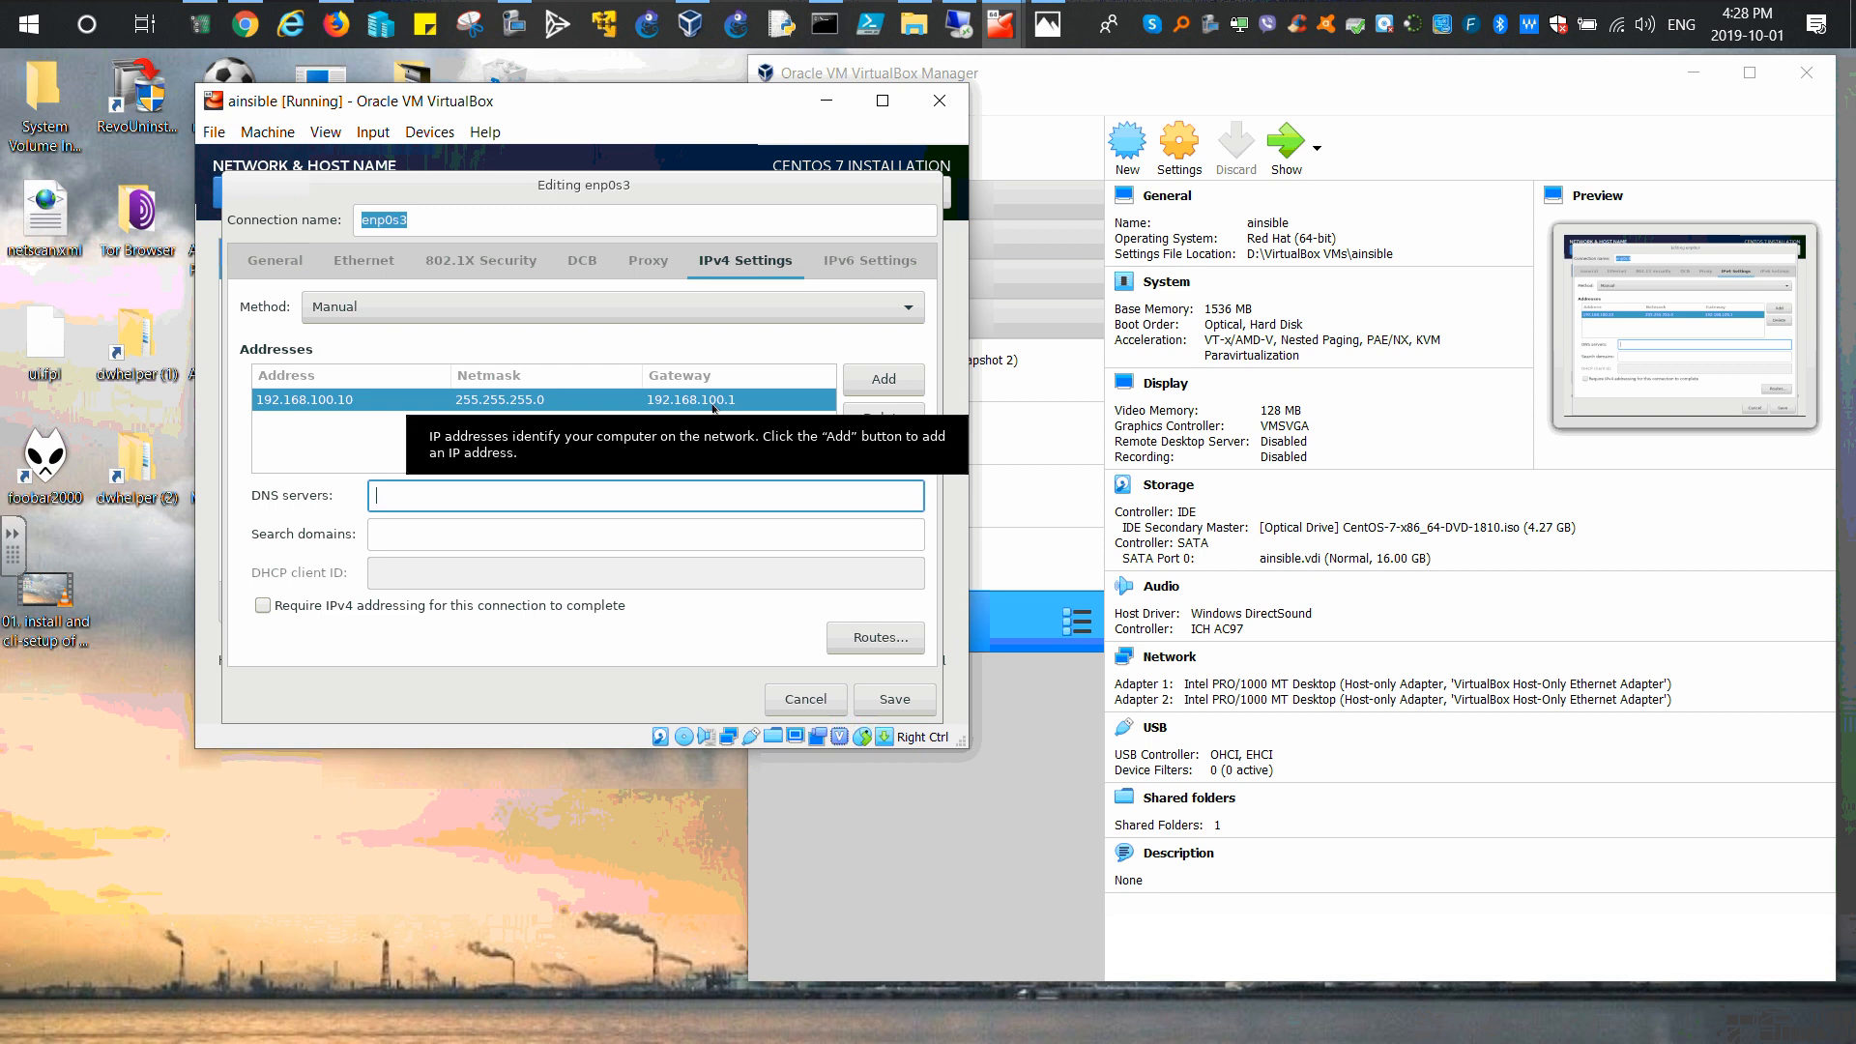
{"action": "type", "text": "192."}
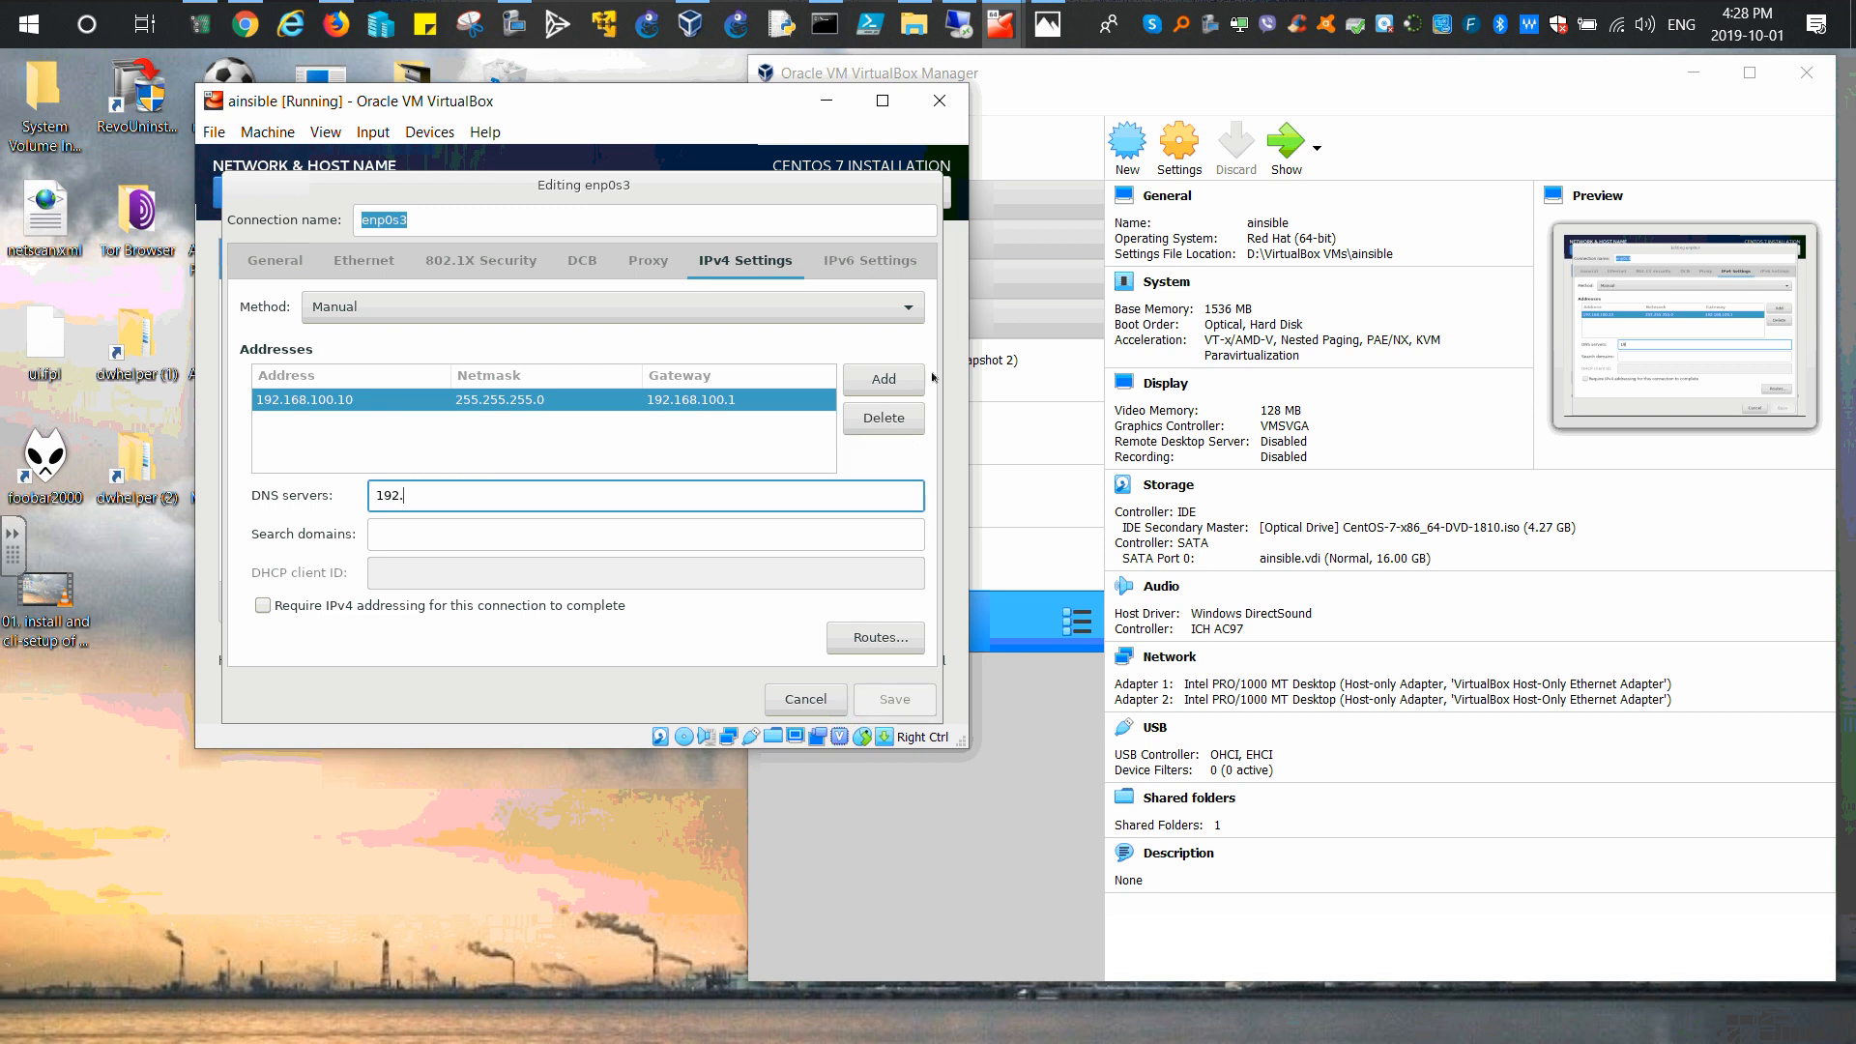
{"action": "type", "text": "168.100.1"}
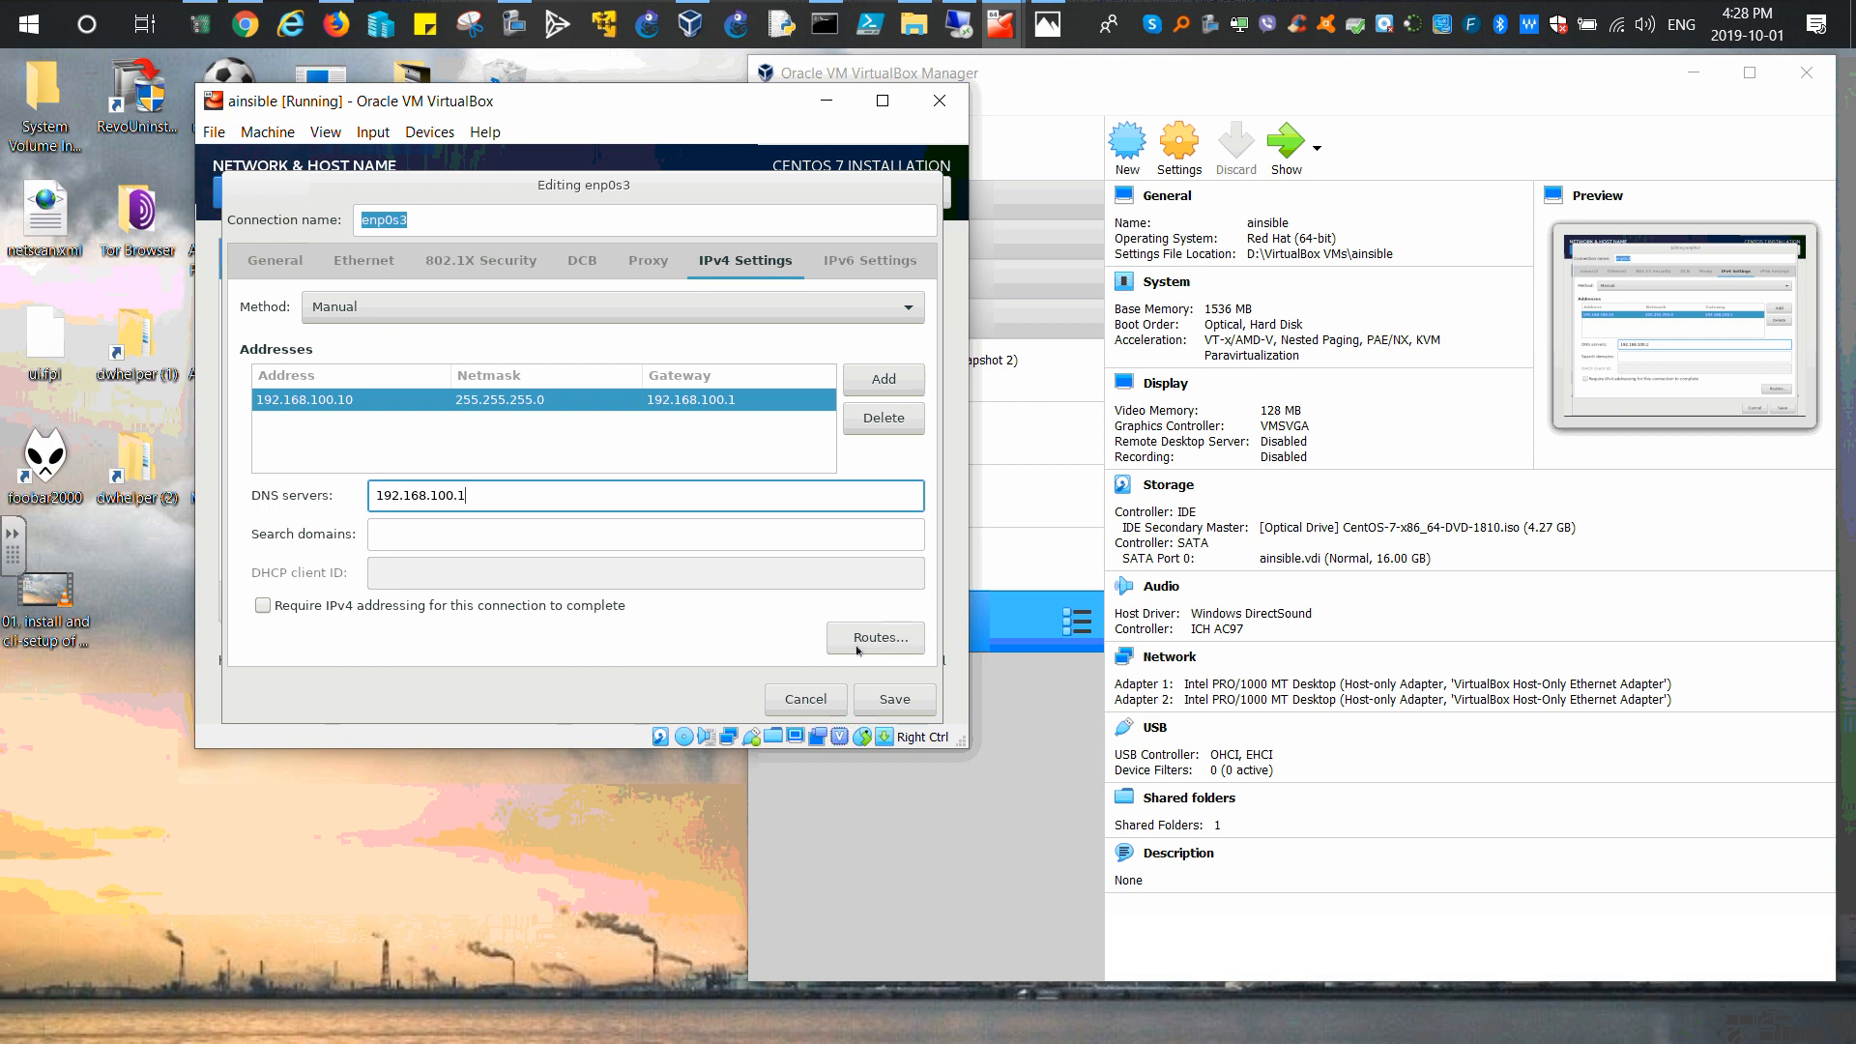
{"action": "left_click", "coordinate": [868, 704]}
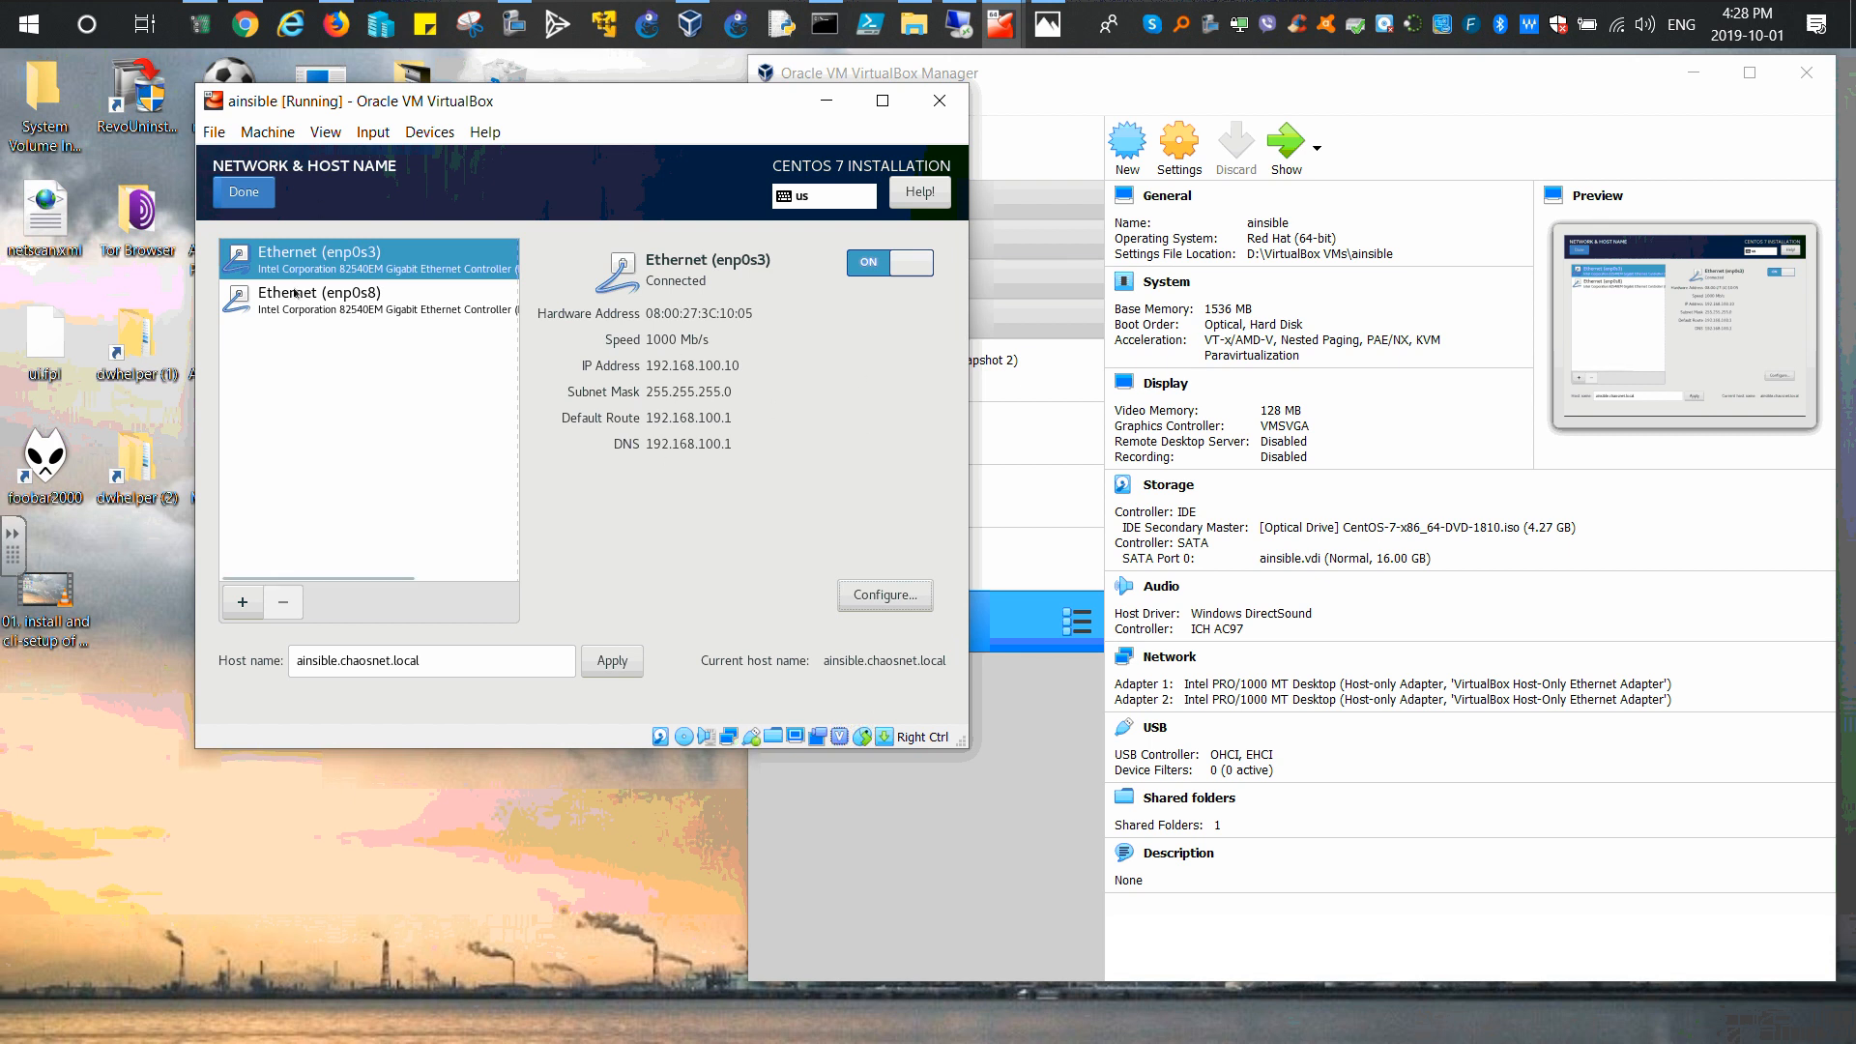
Step: Check enp0s8's details, finish networking, and go to Installation Destination
{"action": "left_click", "coordinate": [326, 301]}
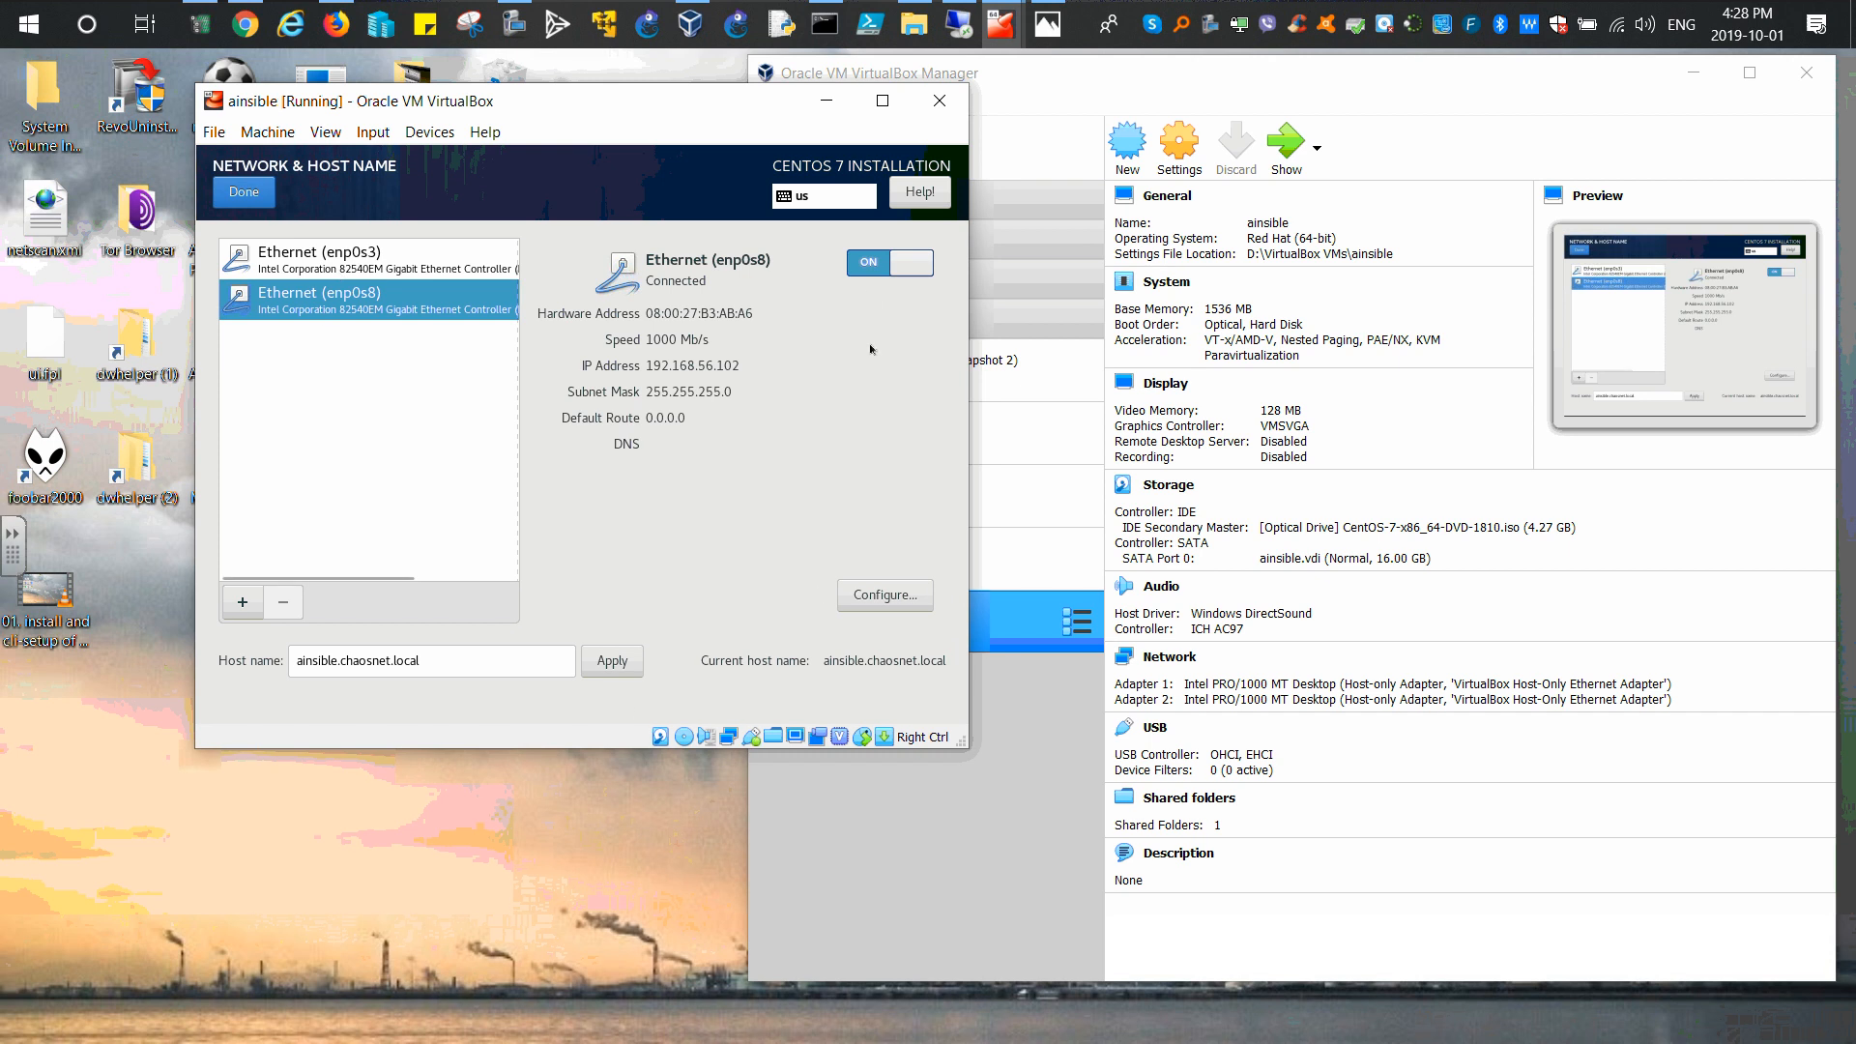
{"action": "left_click", "coordinate": [245, 193]}
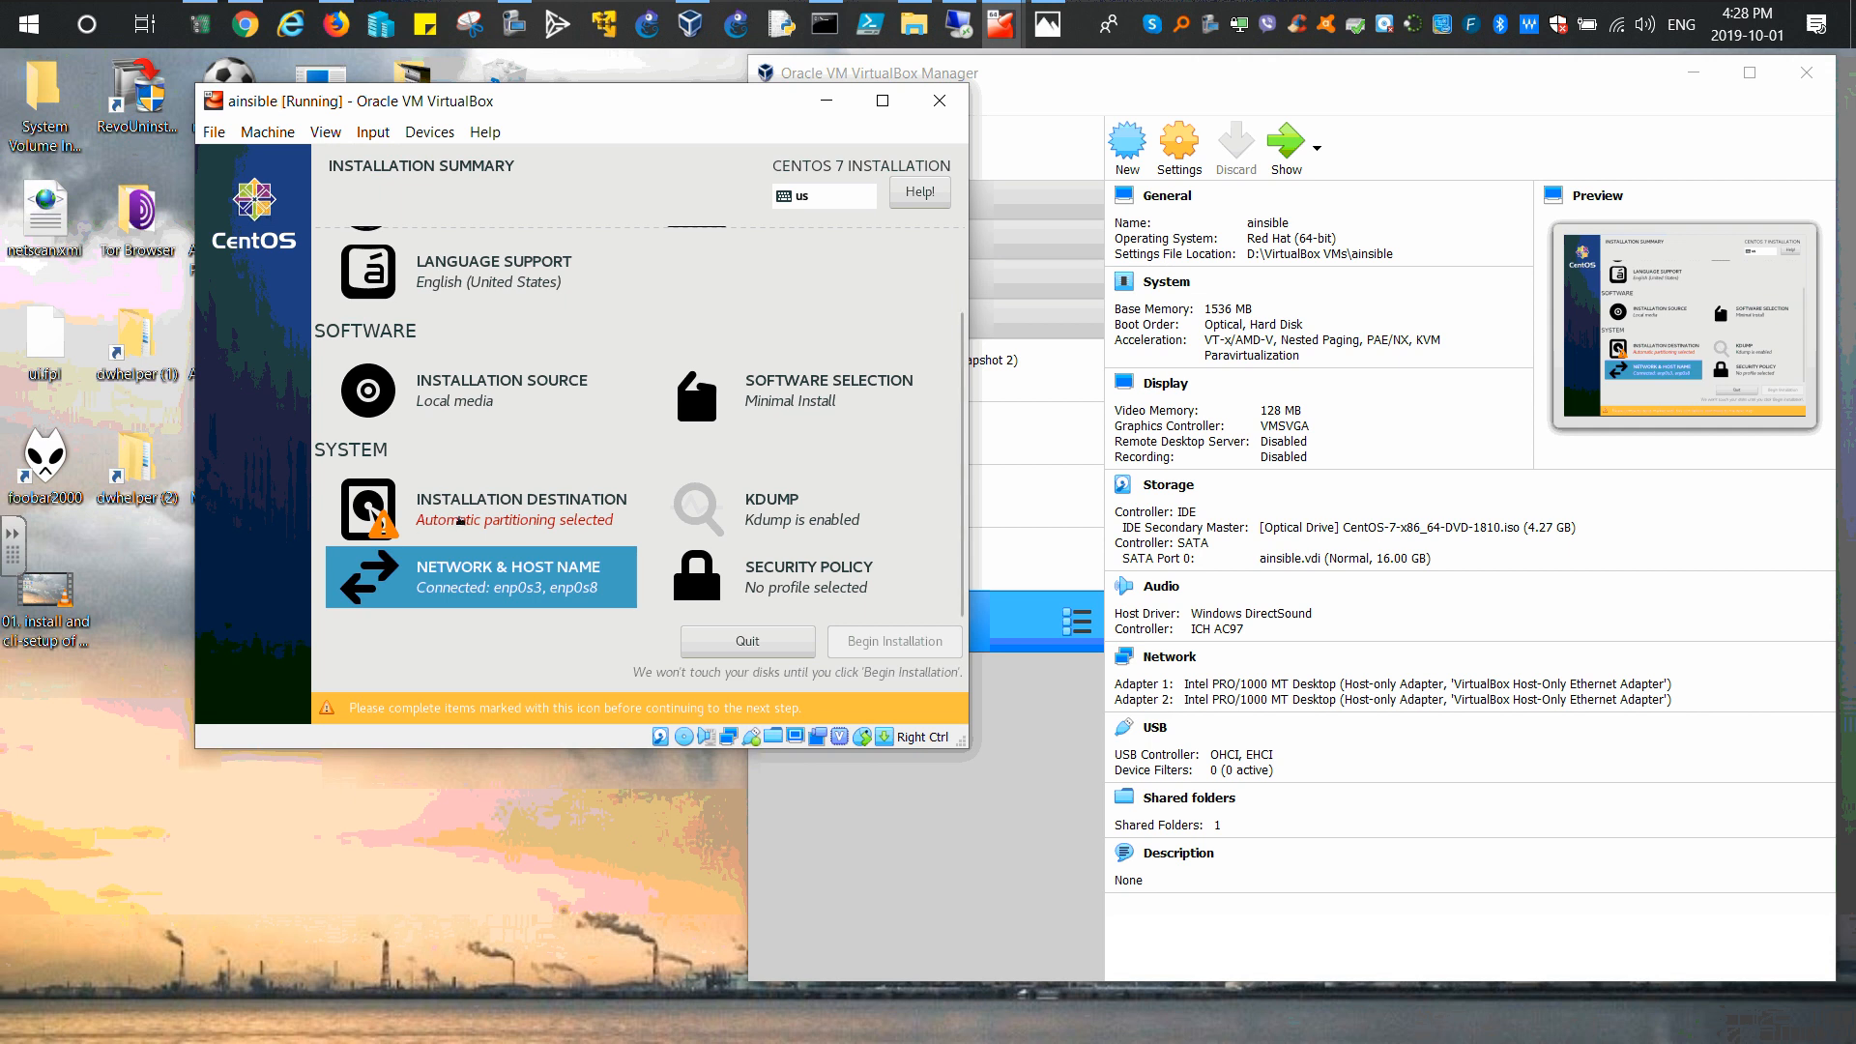
{"action": "left_click", "coordinate": [565, 513]}
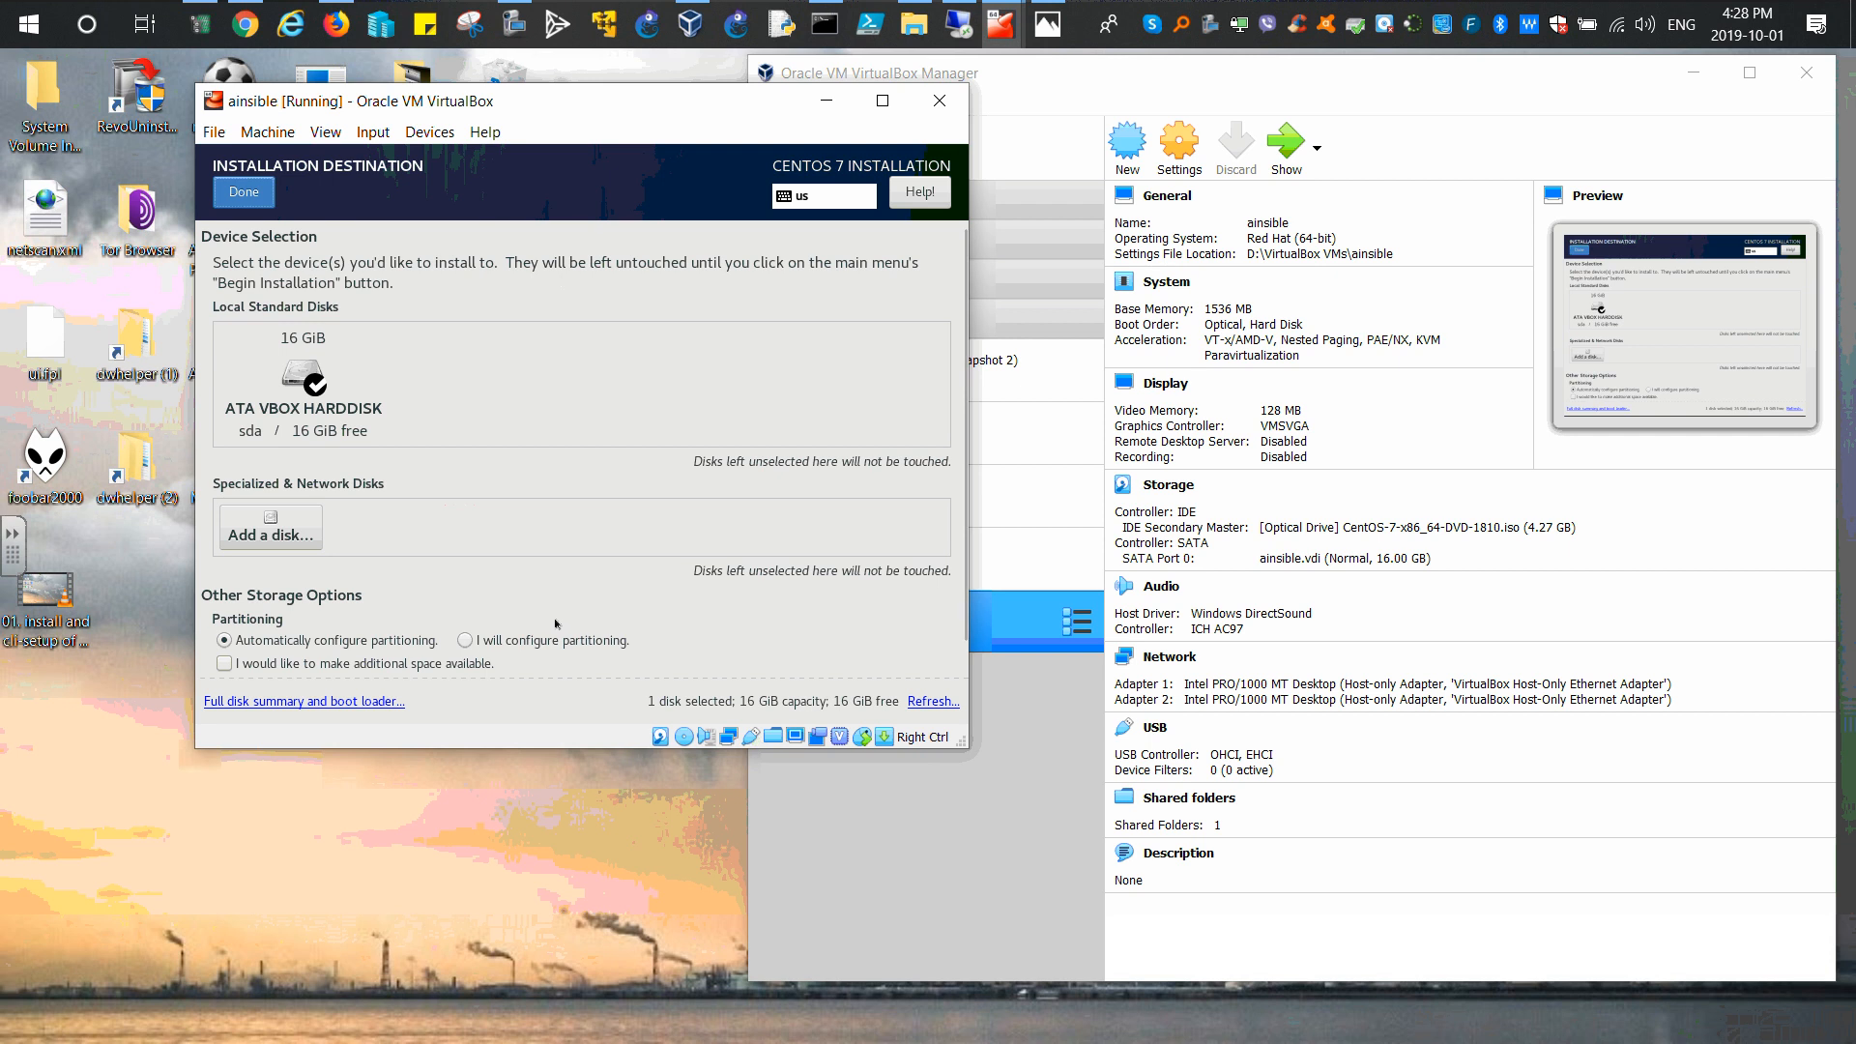
Step: Accept automatic partitioning and keep the auto-detected local media as installation source
{"action": "left_click", "coordinate": [244, 192]}
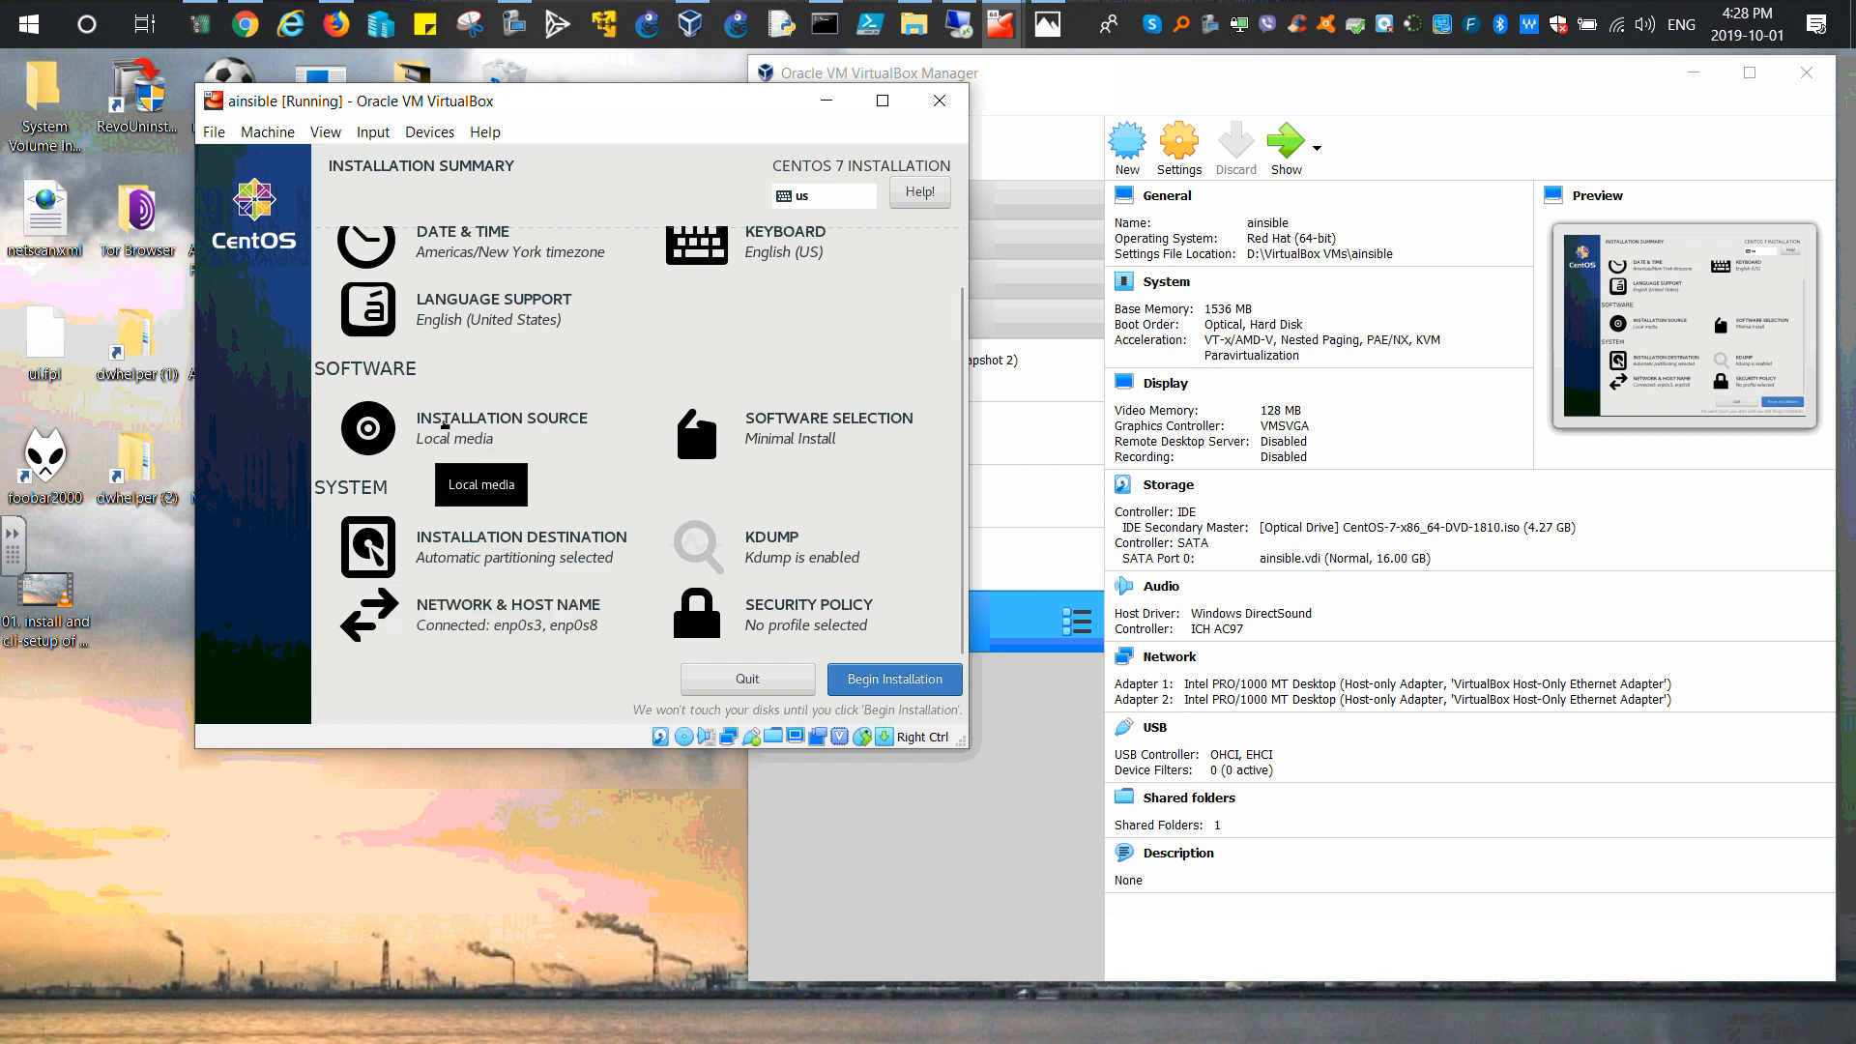
{"action": "left_click", "coordinate": [482, 425]}
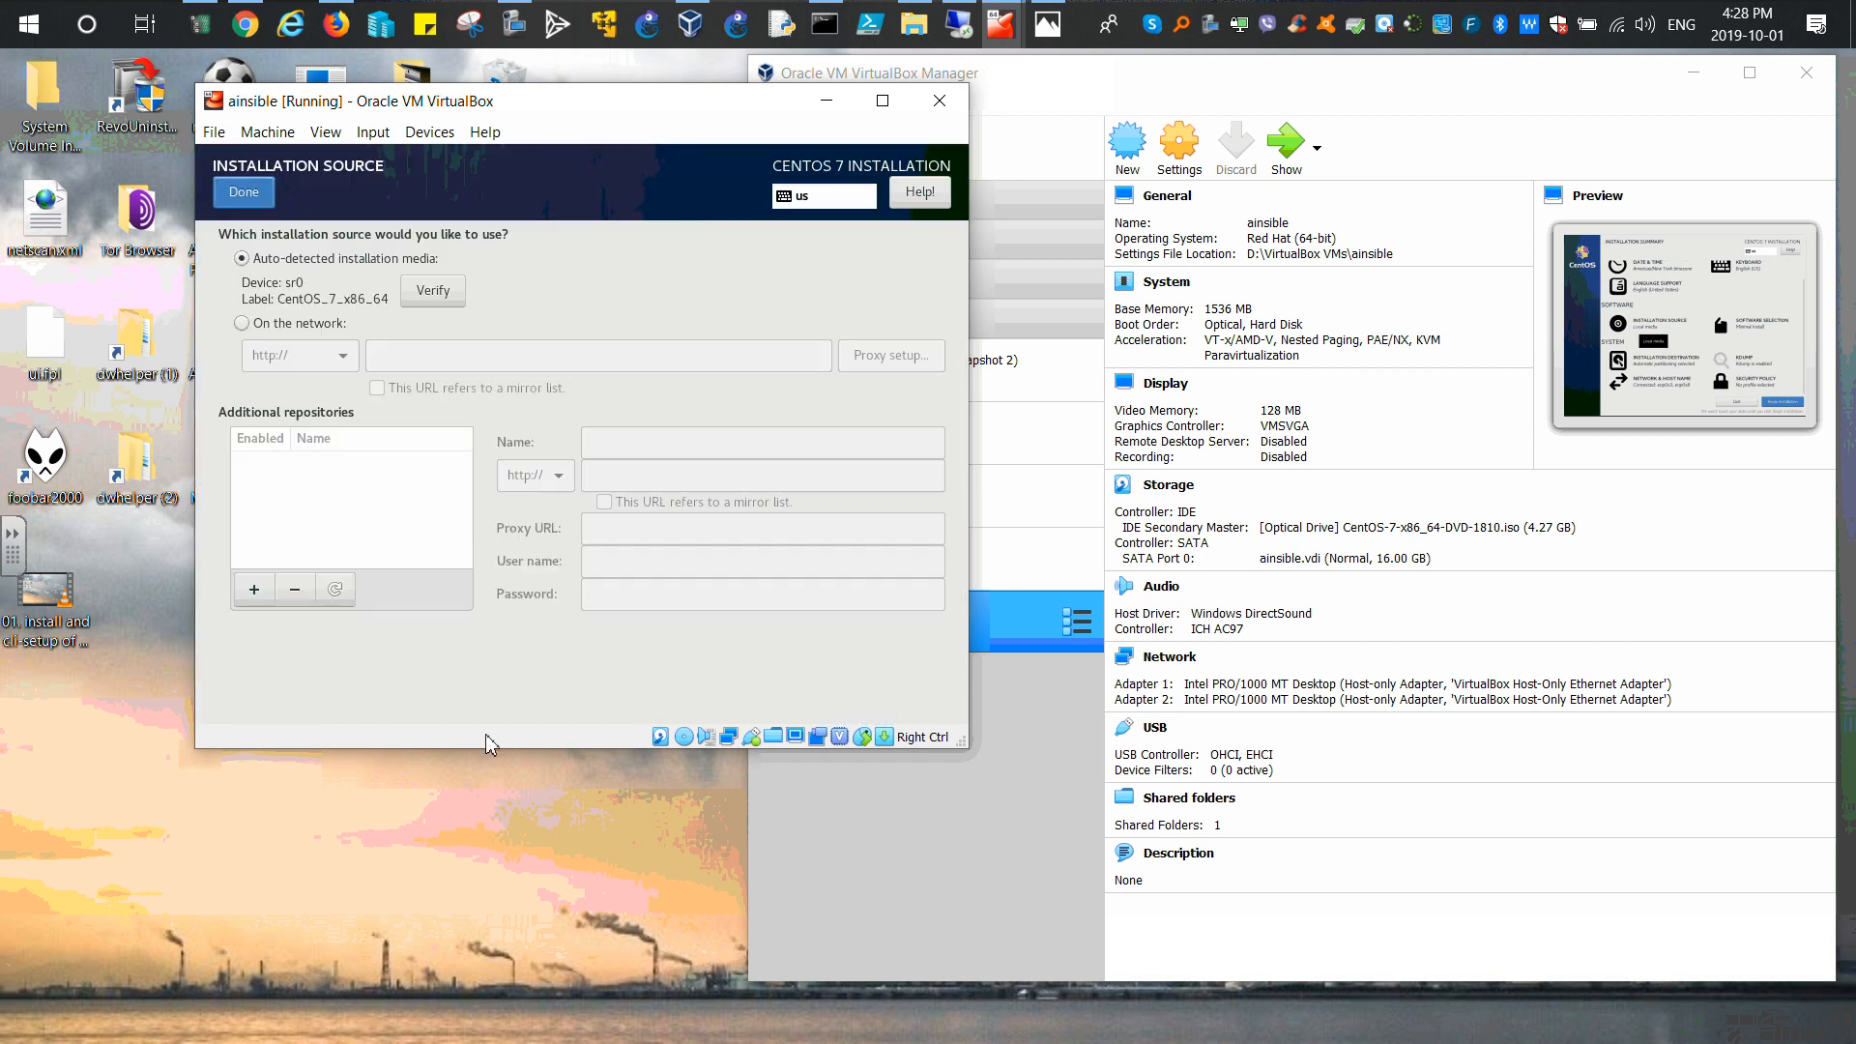
{"action": "left_click", "coordinate": [245, 193]}
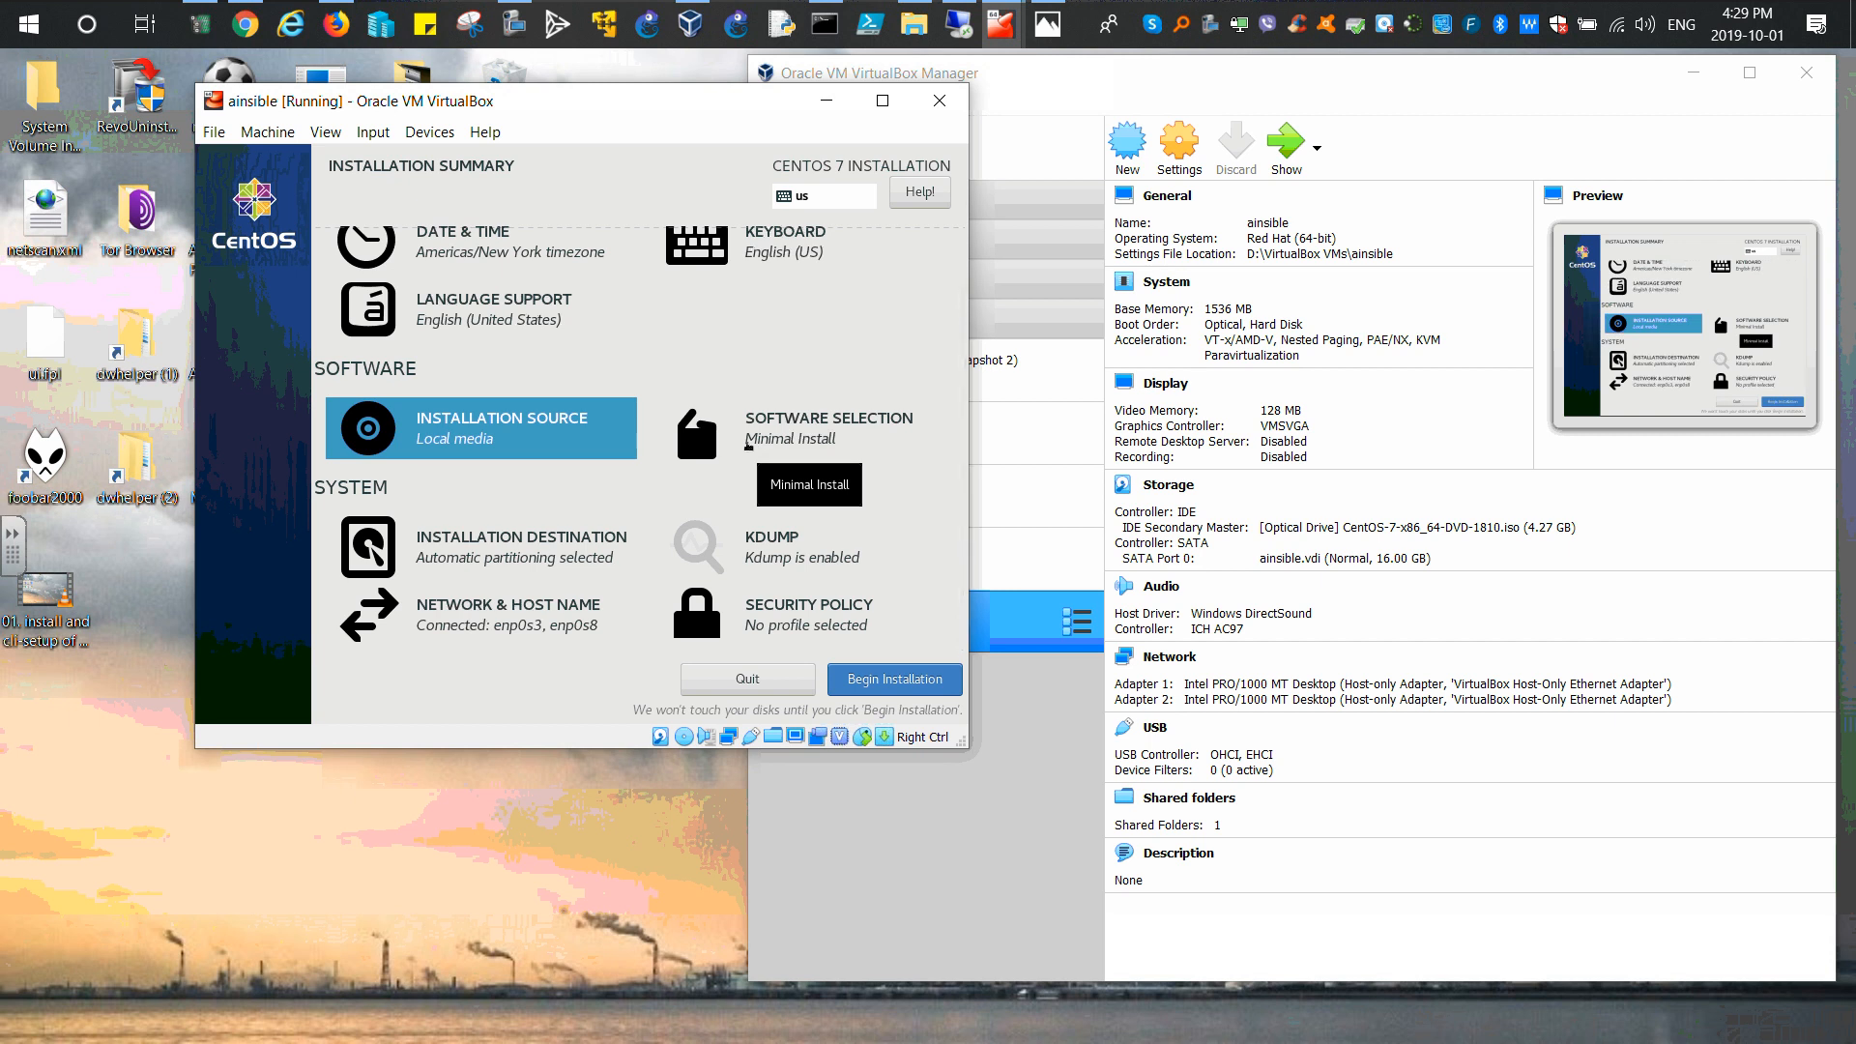
Step: Choose Server with GUI as the base environment in Software Selection and confirm
{"action": "left_click", "coordinate": [768, 435]}
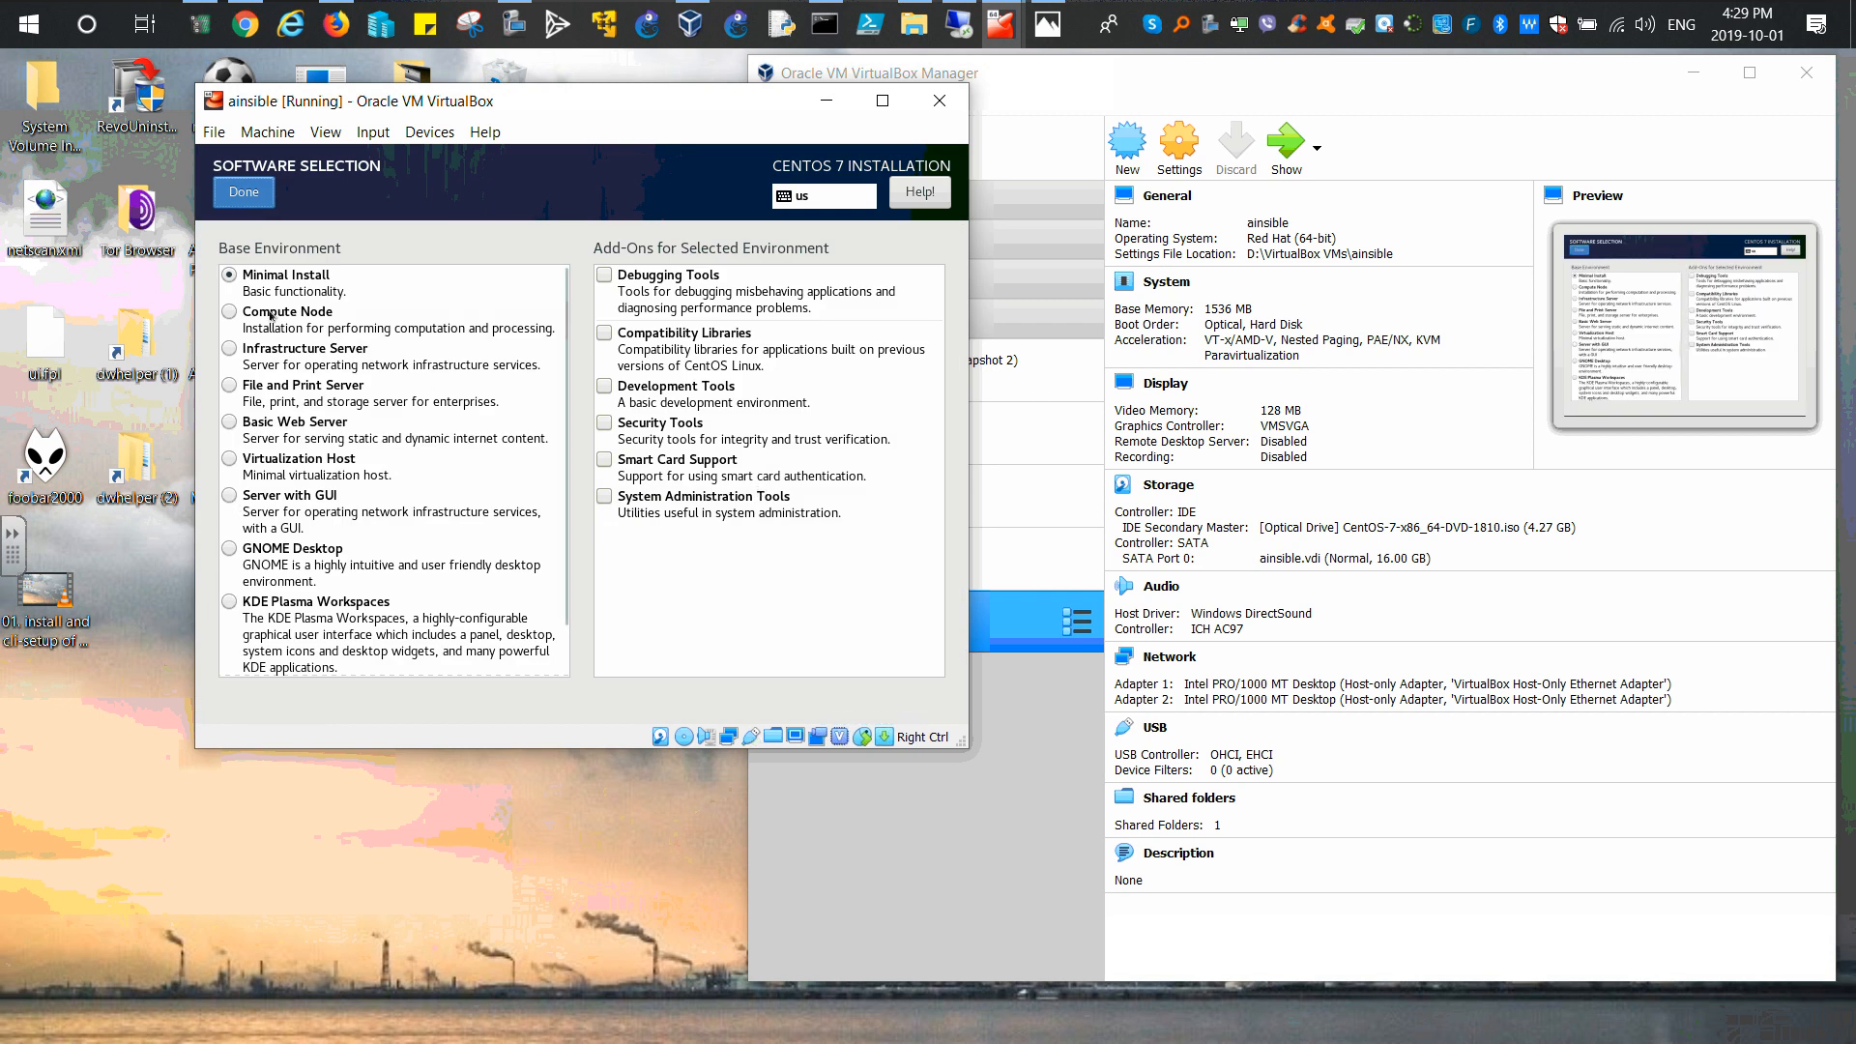
{"action": "left_click", "coordinate": [259, 498]}
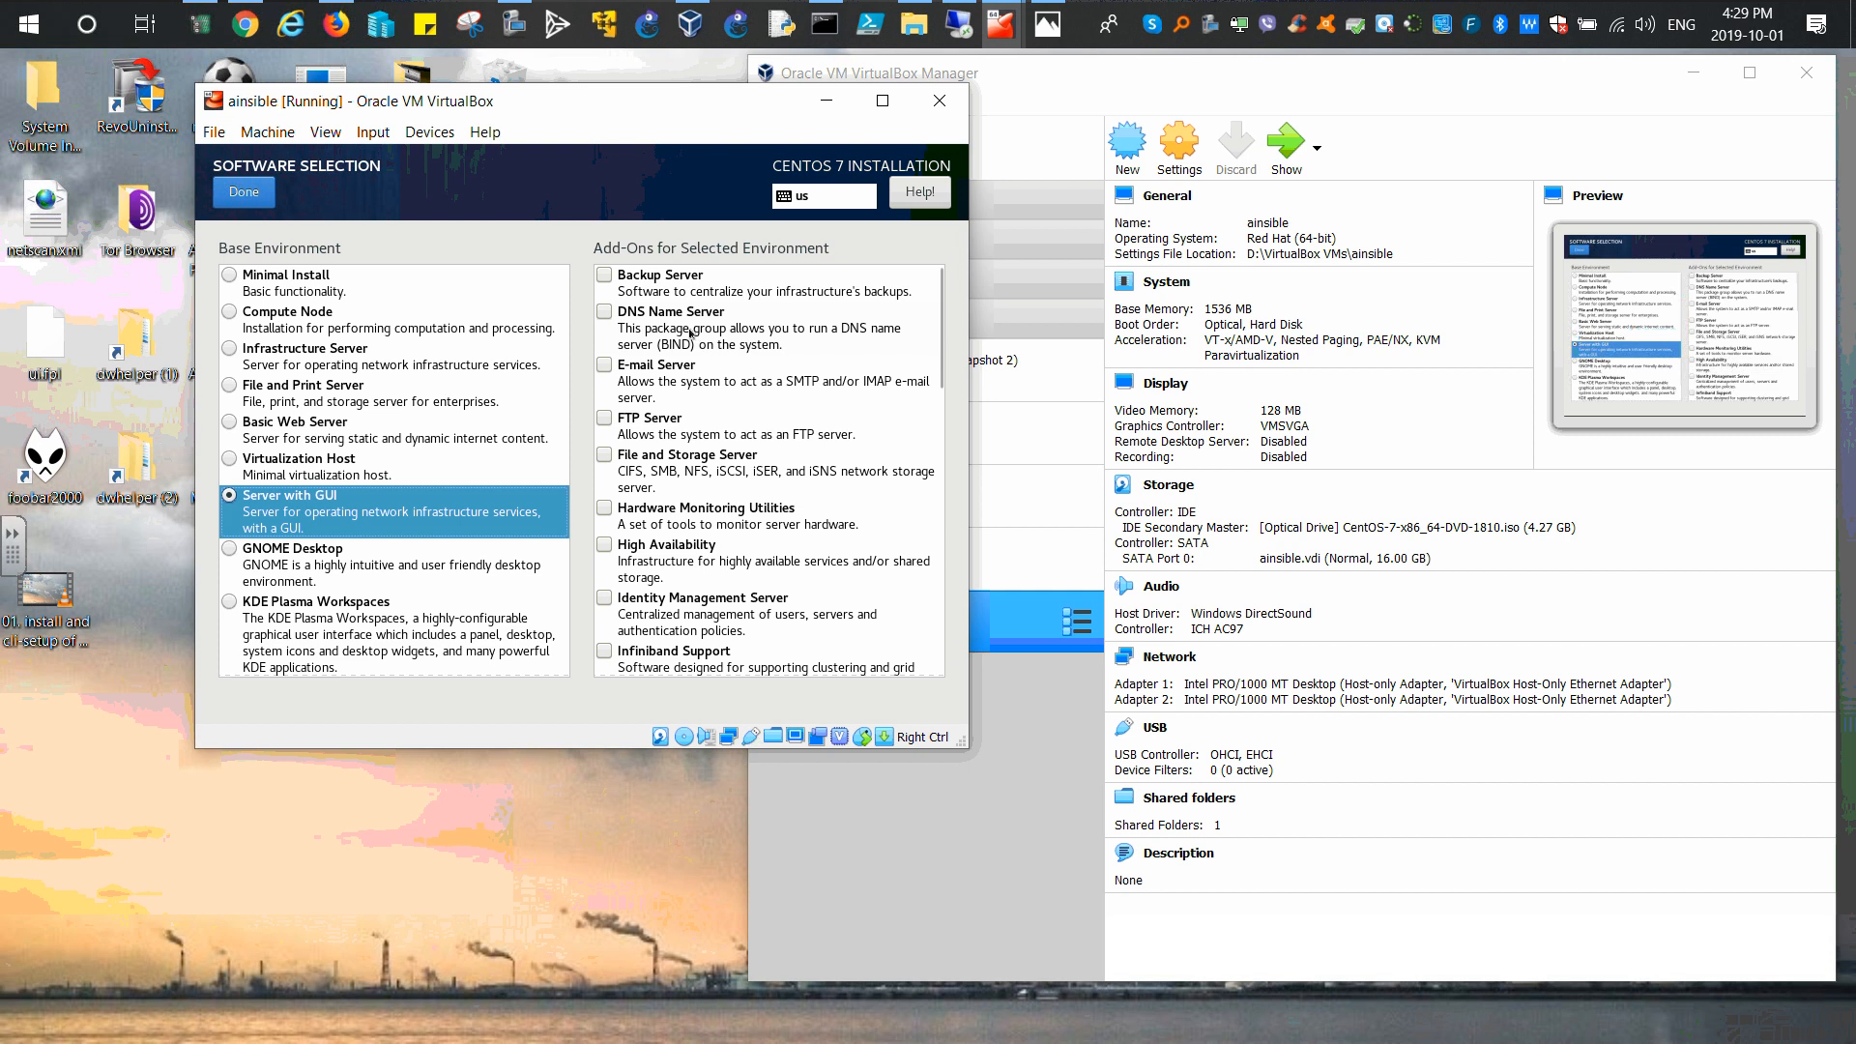
{"action": "left_click", "coordinate": [244, 191]}
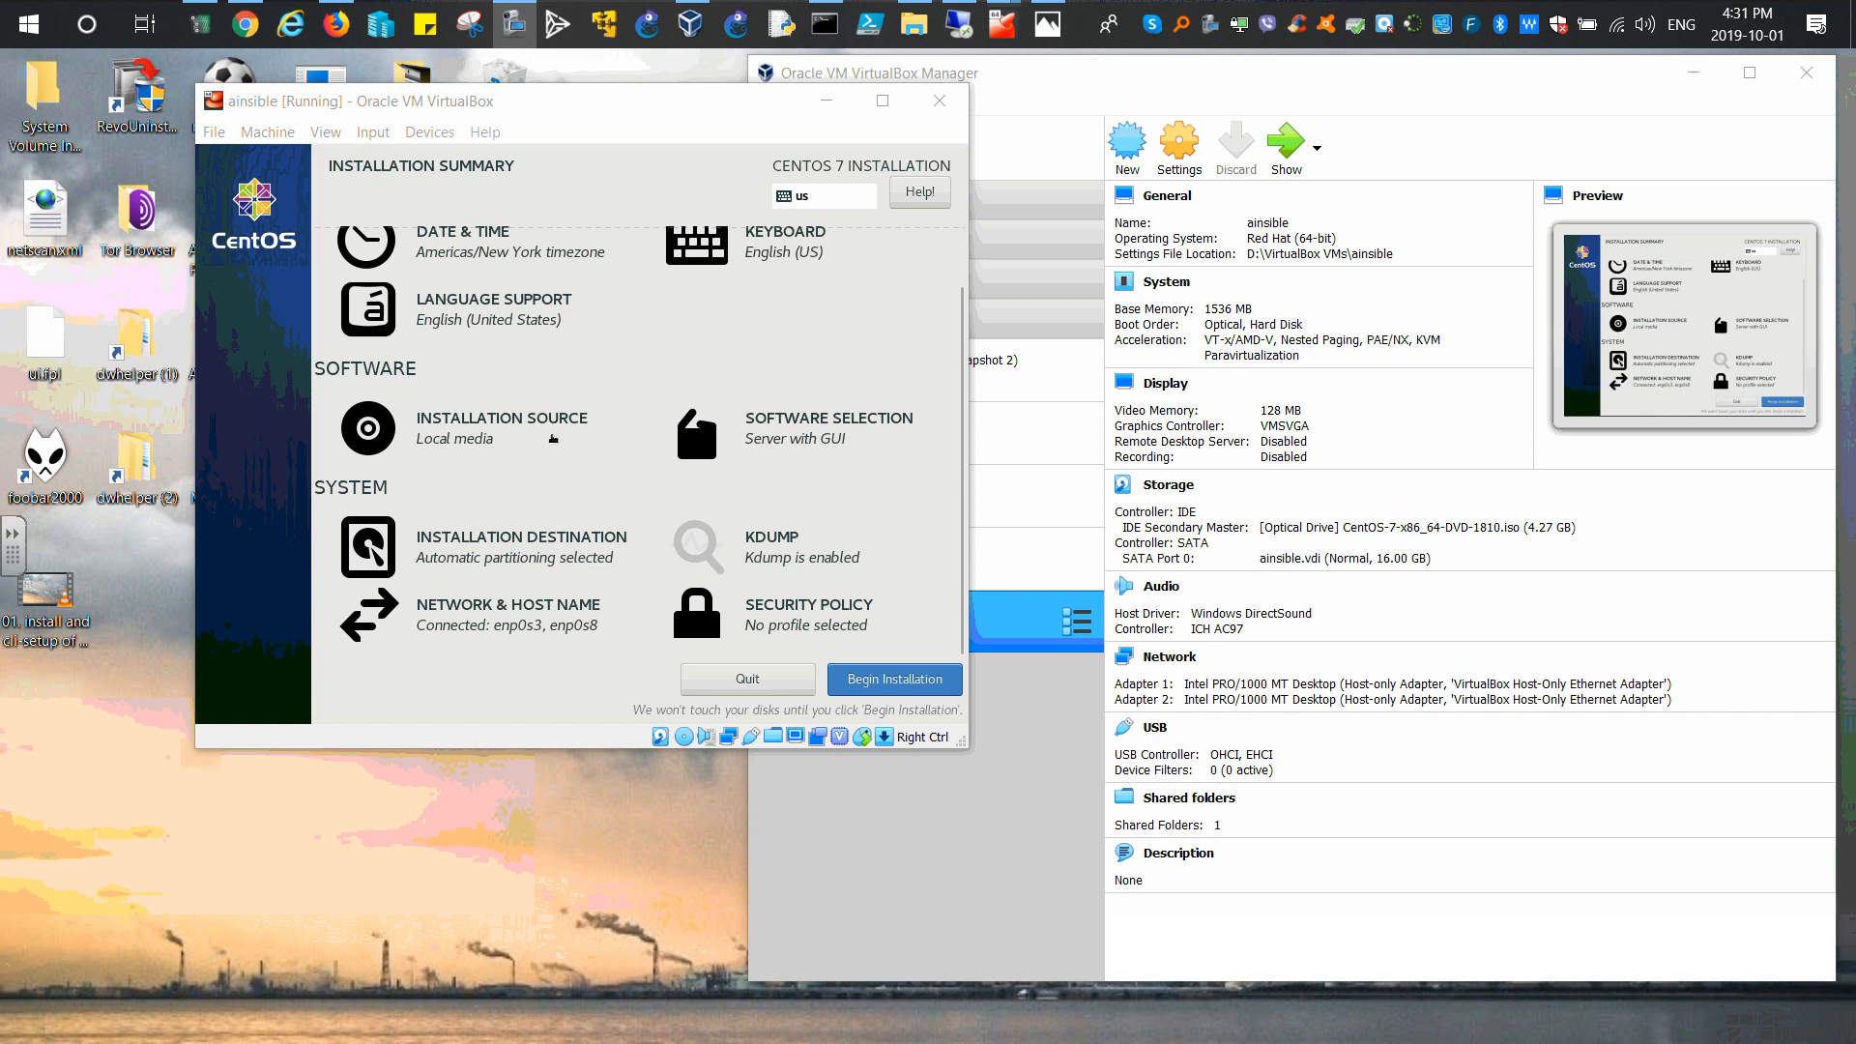
Step: Pick Toronto on the Date & Time map to set the Americas/Toronto timezone
{"action": "left_click_drag", "start_coordinate": [959, 302], "coordinate": [959, 249]}
{"action": "left_click", "coordinate": [458, 309]}
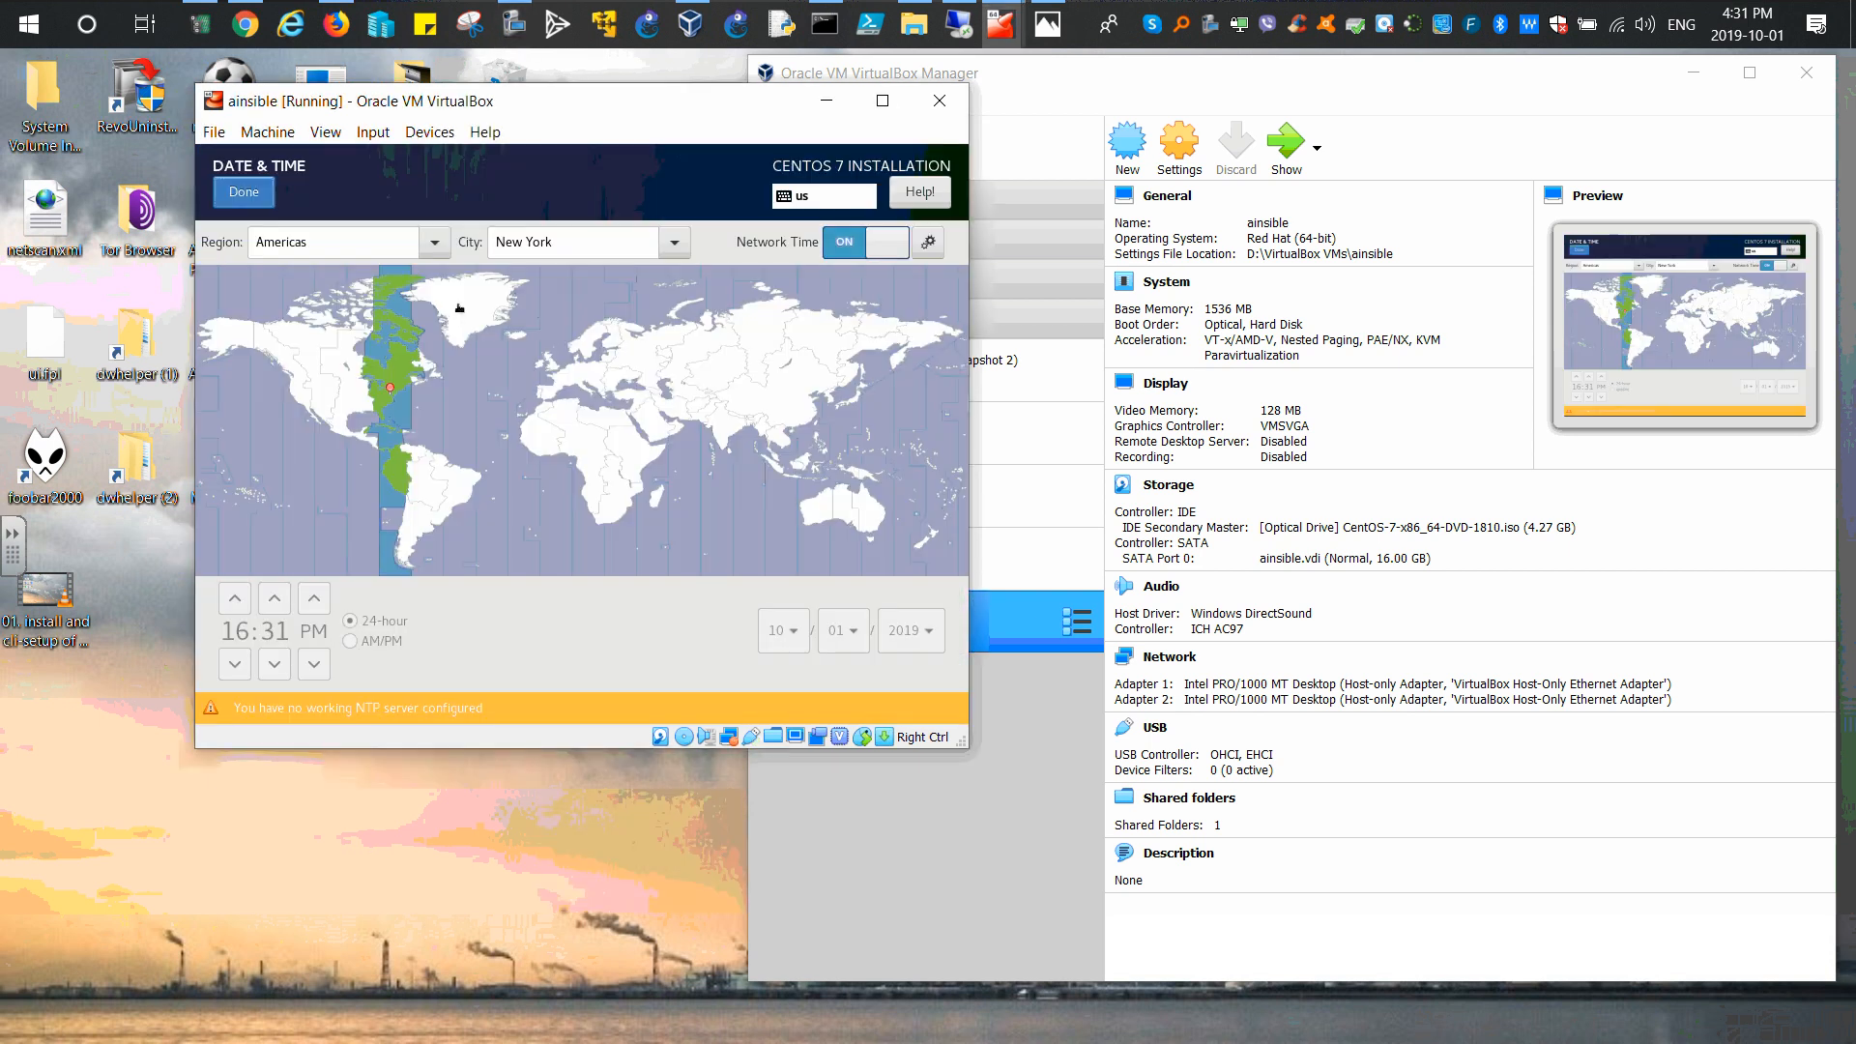
{"action": "left_click", "coordinate": [395, 363]}
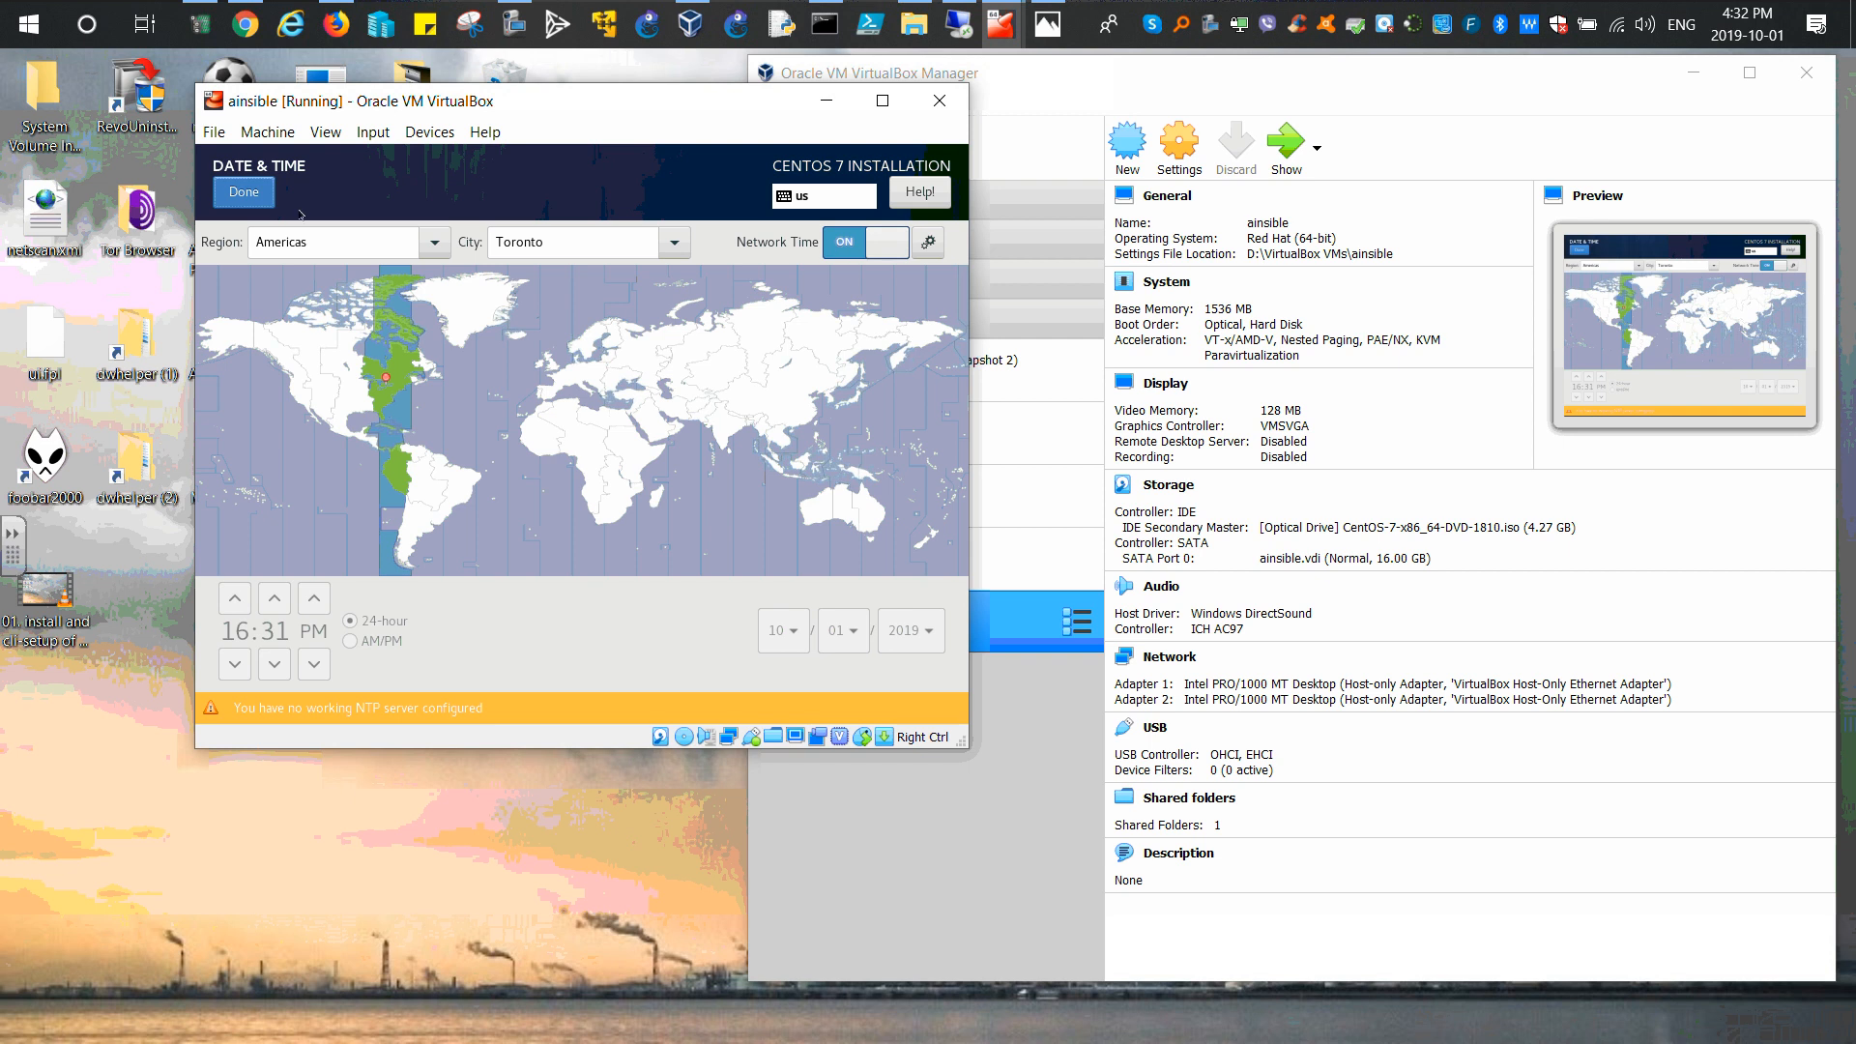
{"action": "left_click", "coordinate": [243, 191]}
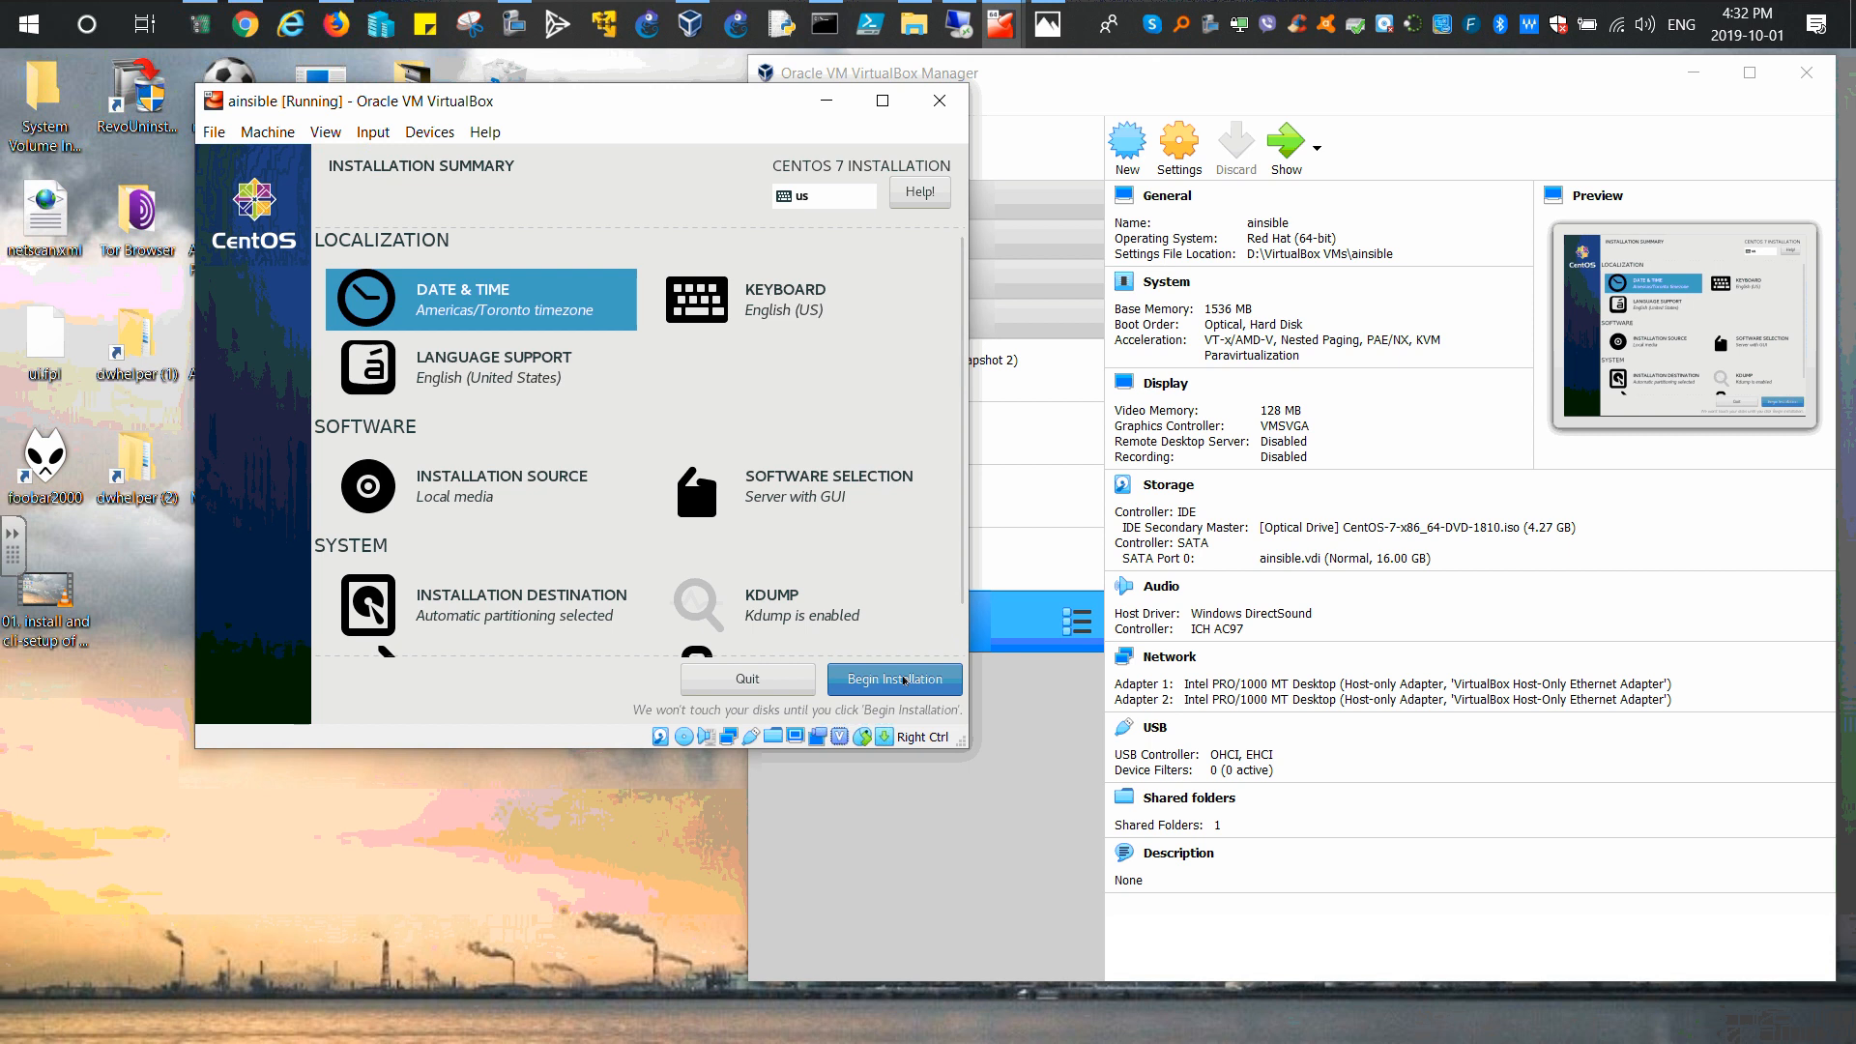
{"action": "left_click_drag", "start_coordinate": [960, 483], "coordinate": [958, 591]}
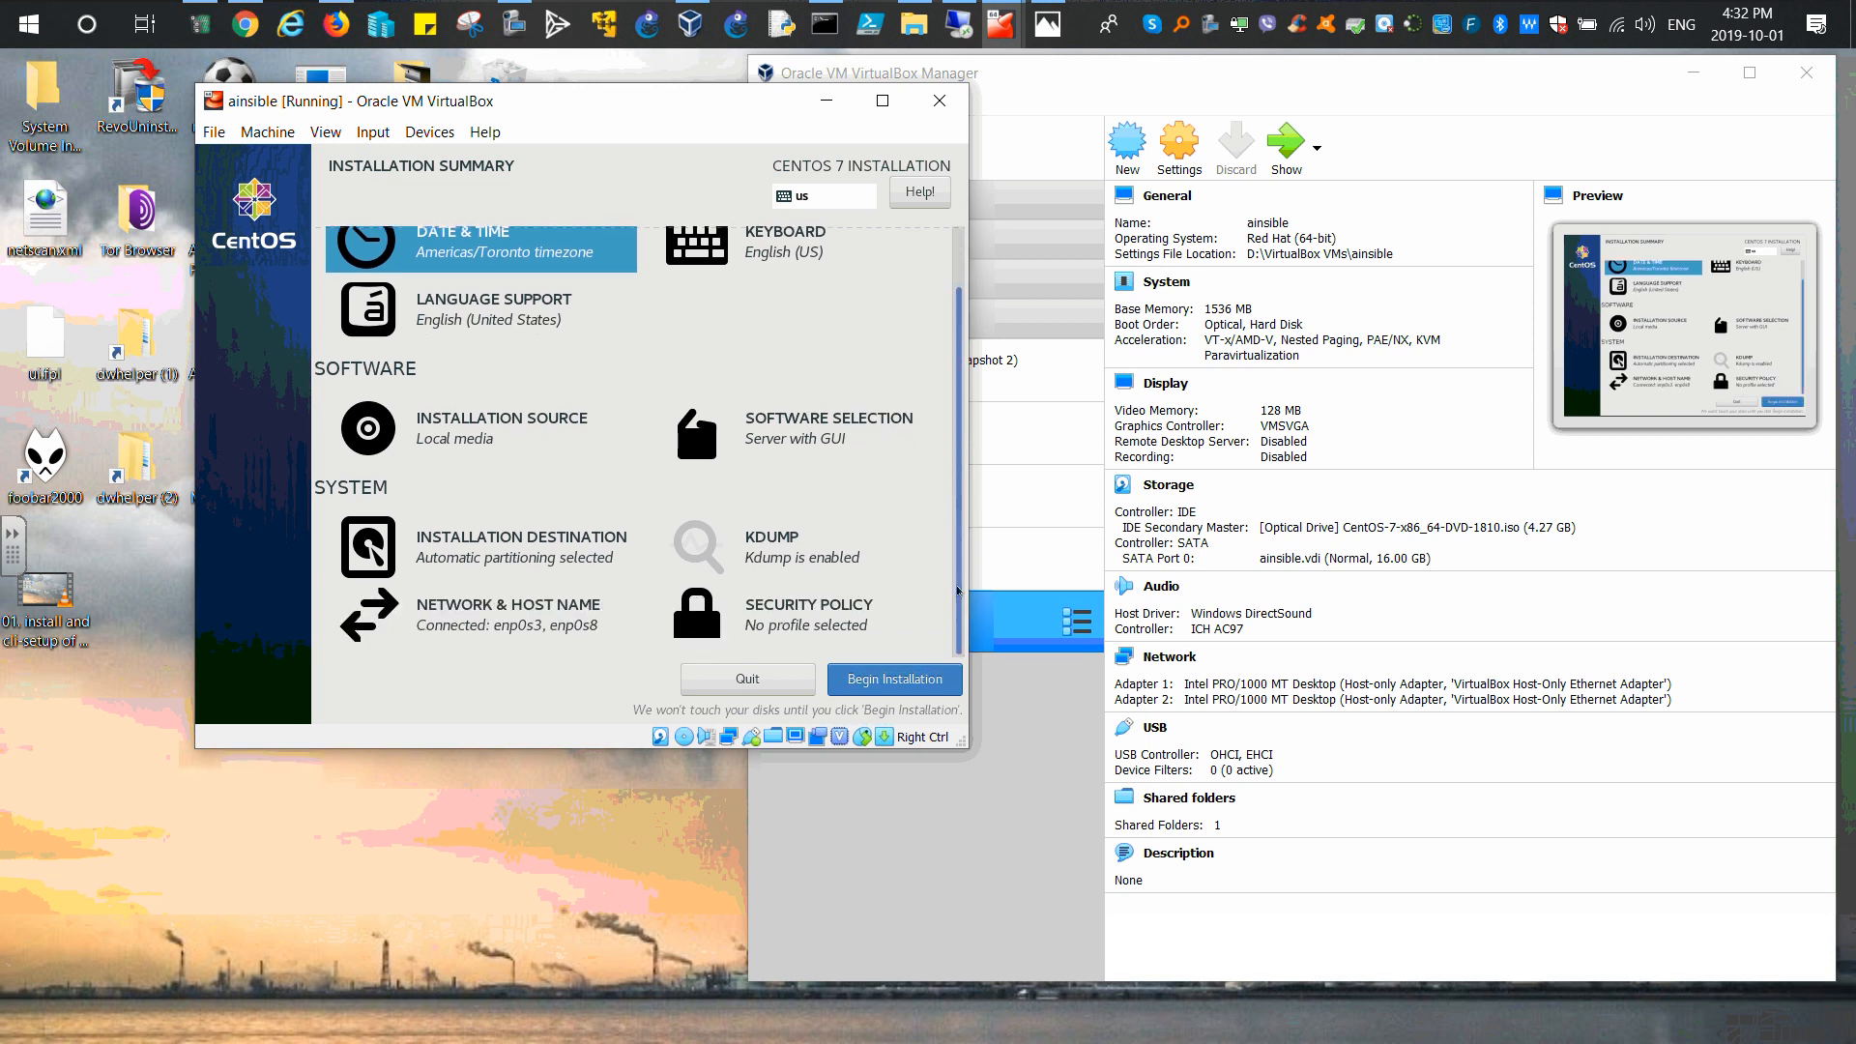
{"action": "scroll", "coordinate": [956, 554], "scroll_direction": "up", "scroll_amount": 2}
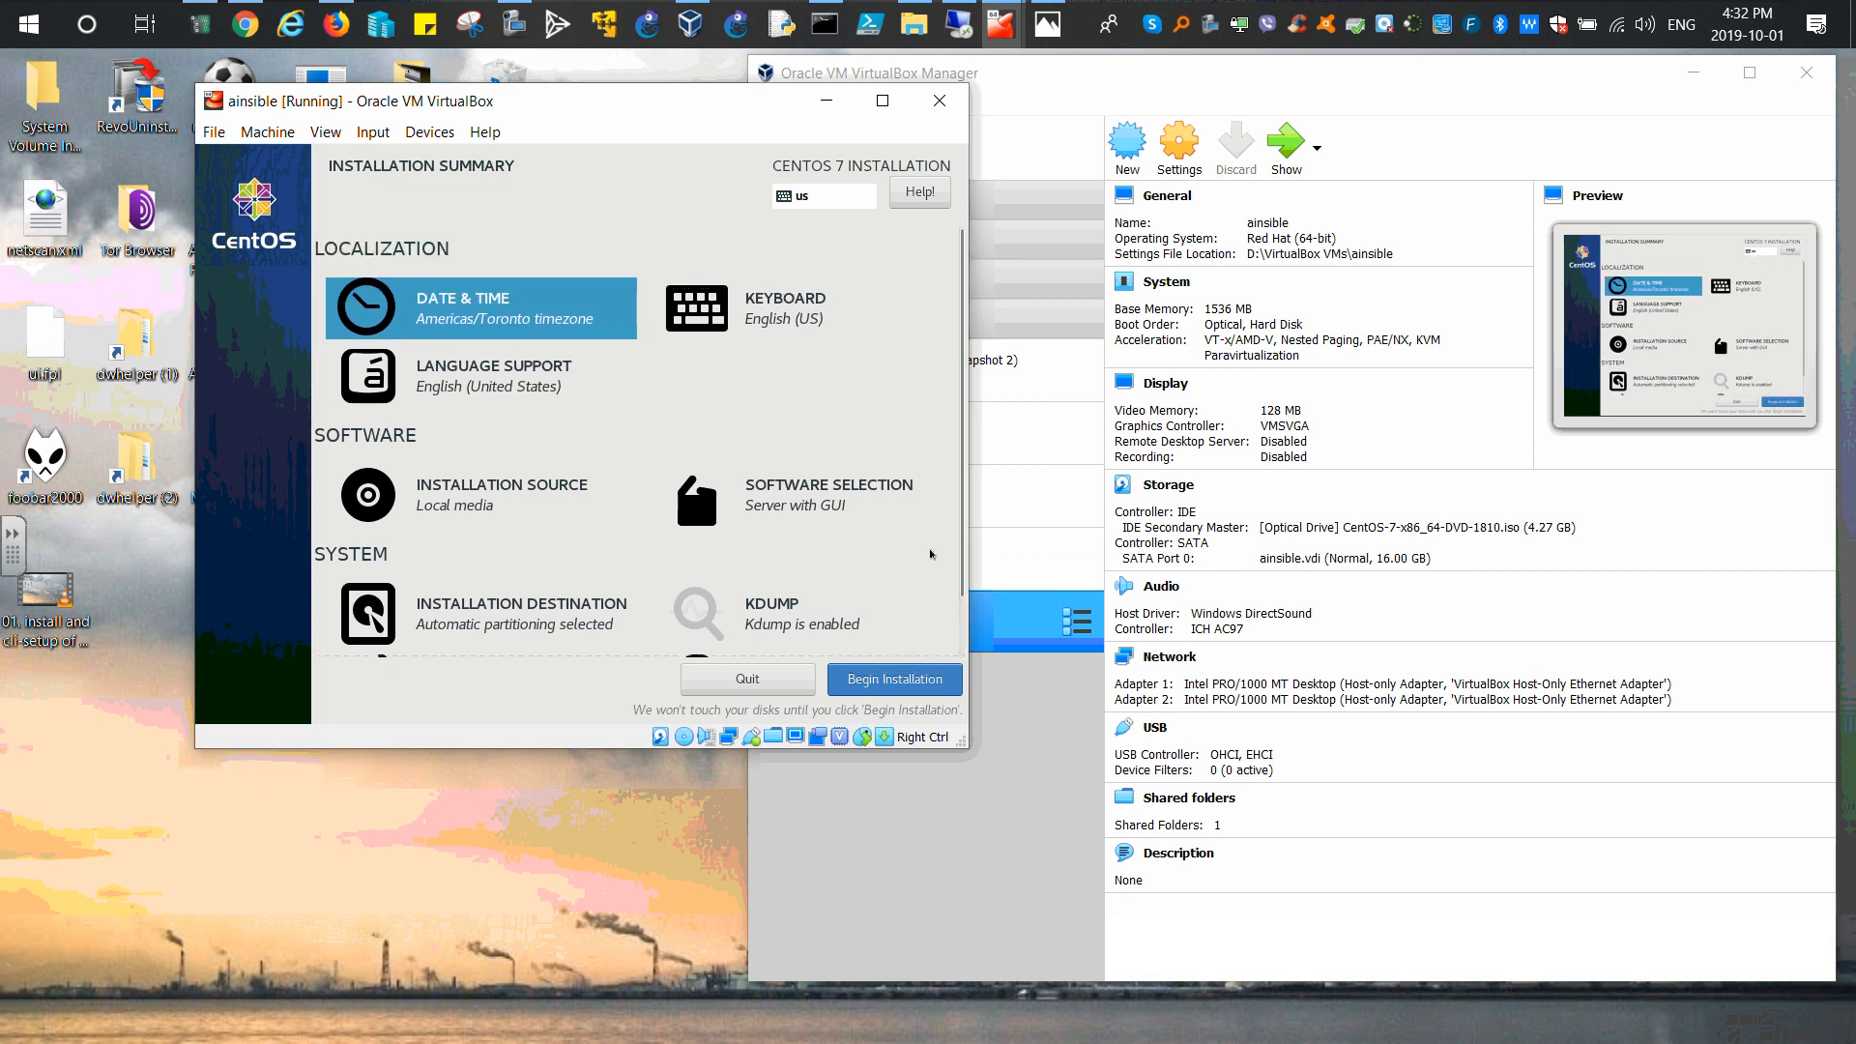
Step: Begin the installation and set and confirm the root password, accepting the weak-password warning
{"action": "left_click", "coordinate": [902, 680]}
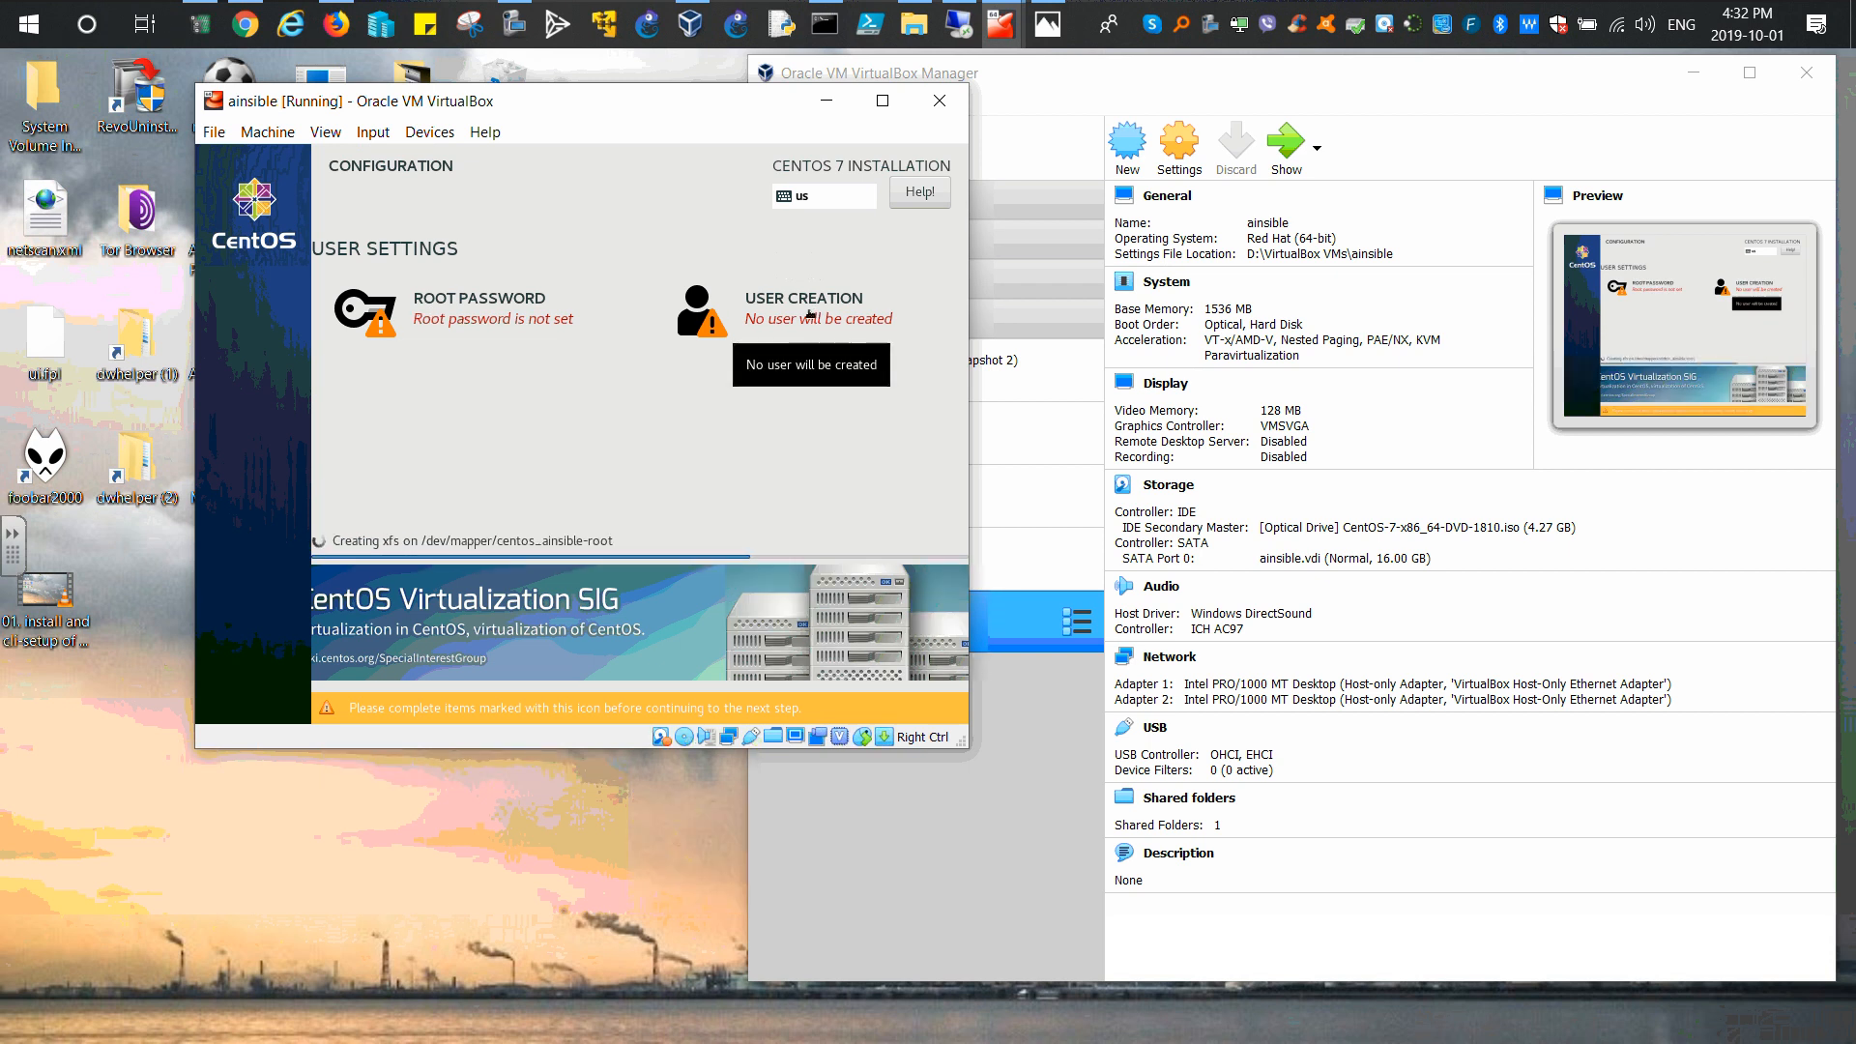
{"action": "left_click", "coordinate": [469, 319]}
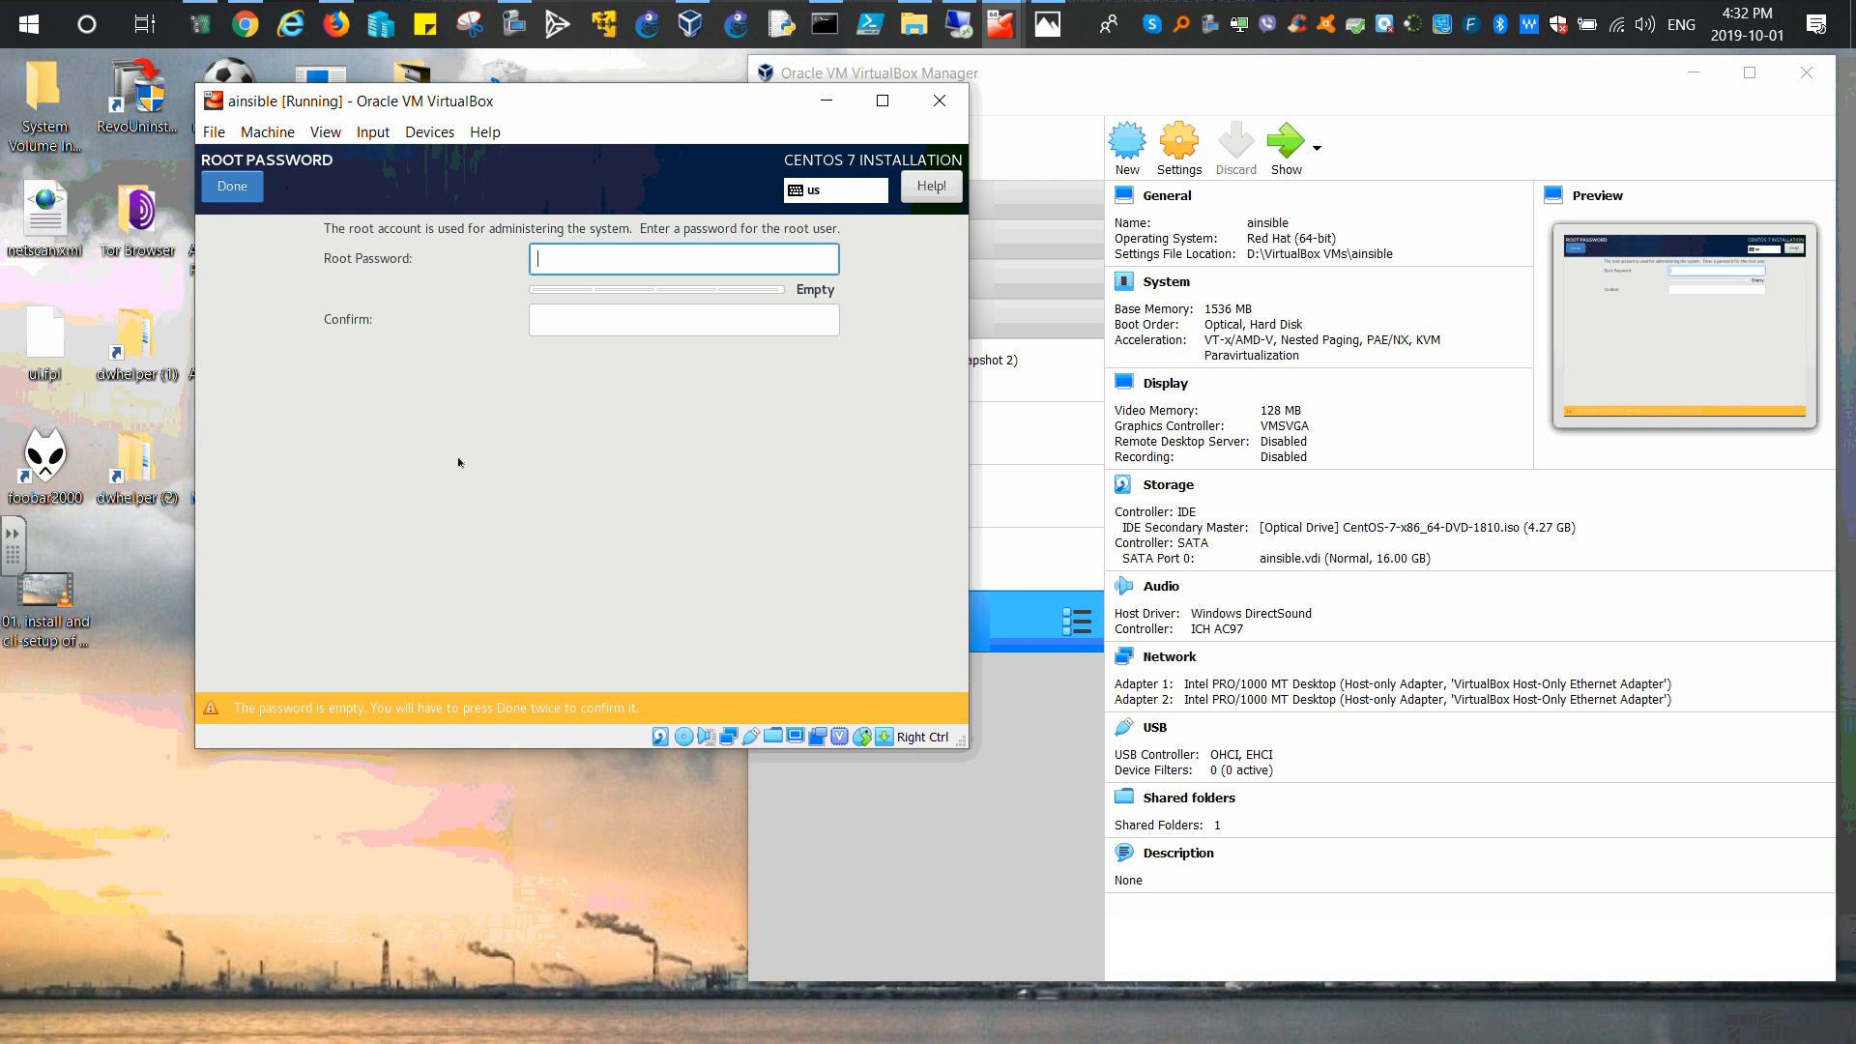
{"action": "type", "text": "••••••••"}
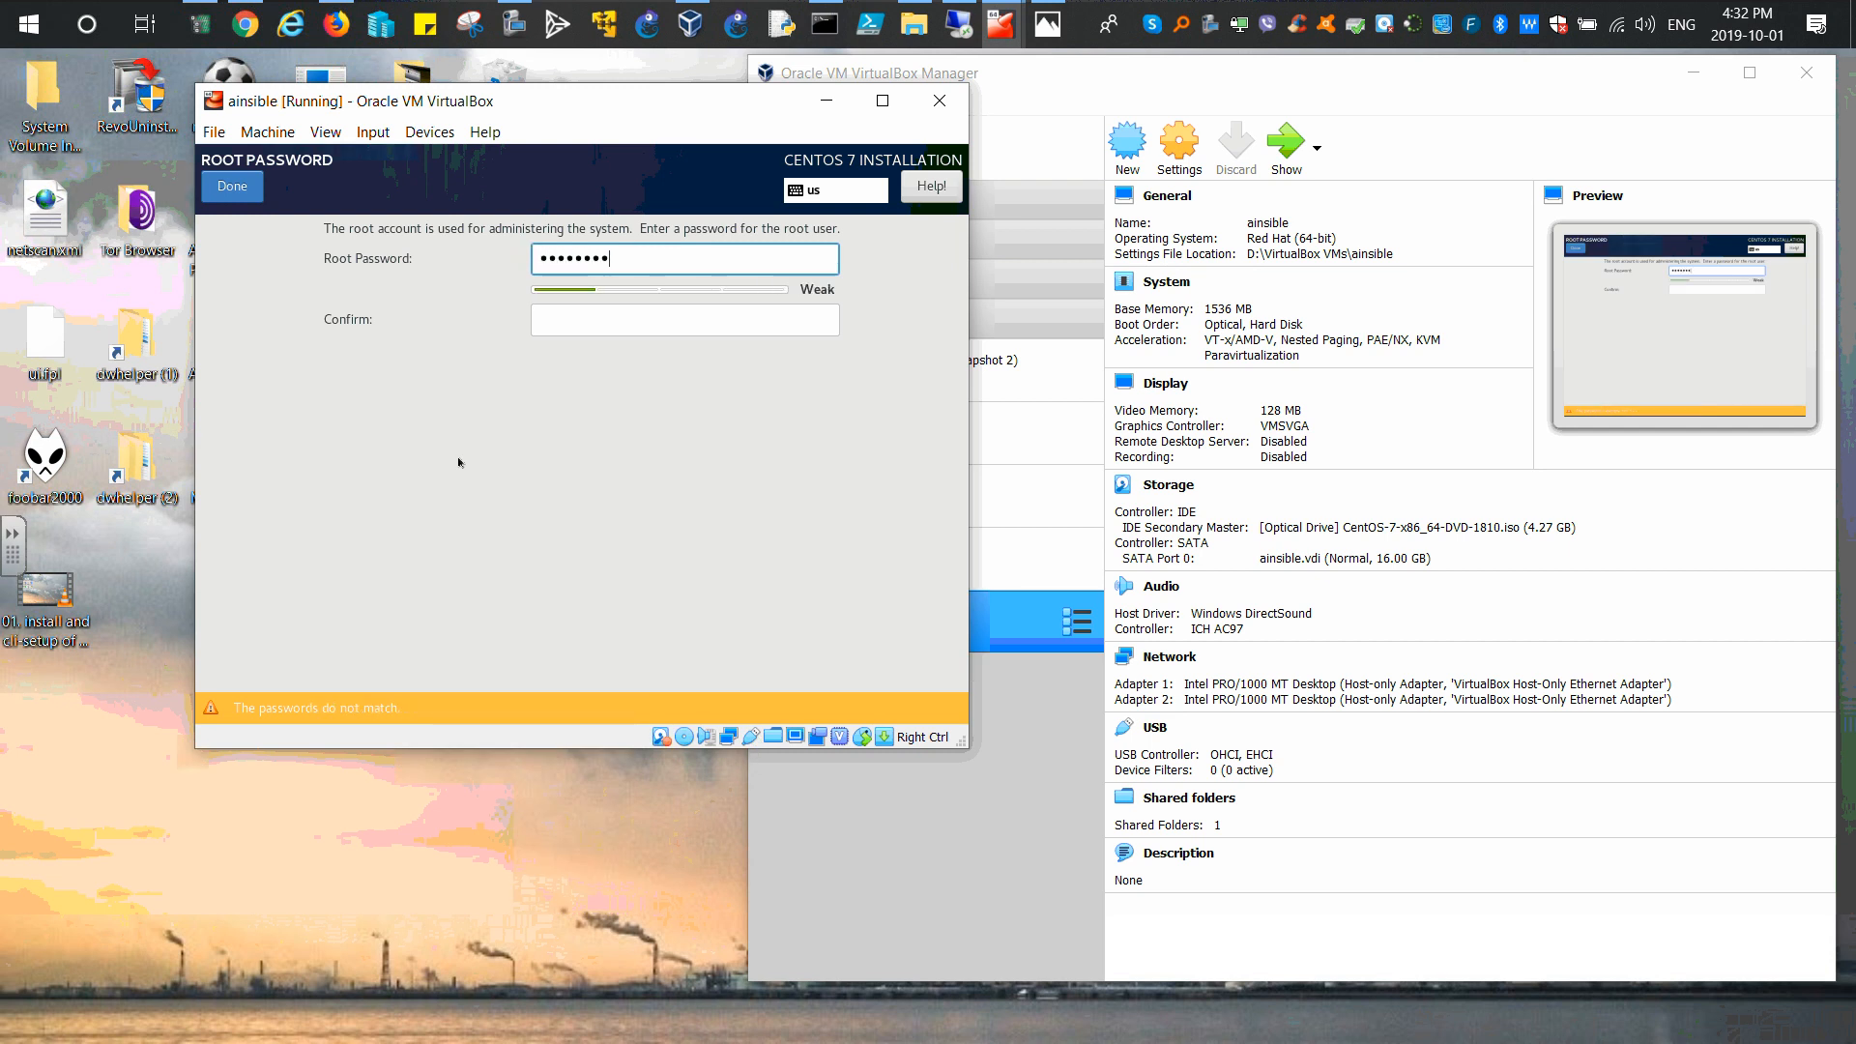
{"action": "left_click", "coordinate": [580, 320]}
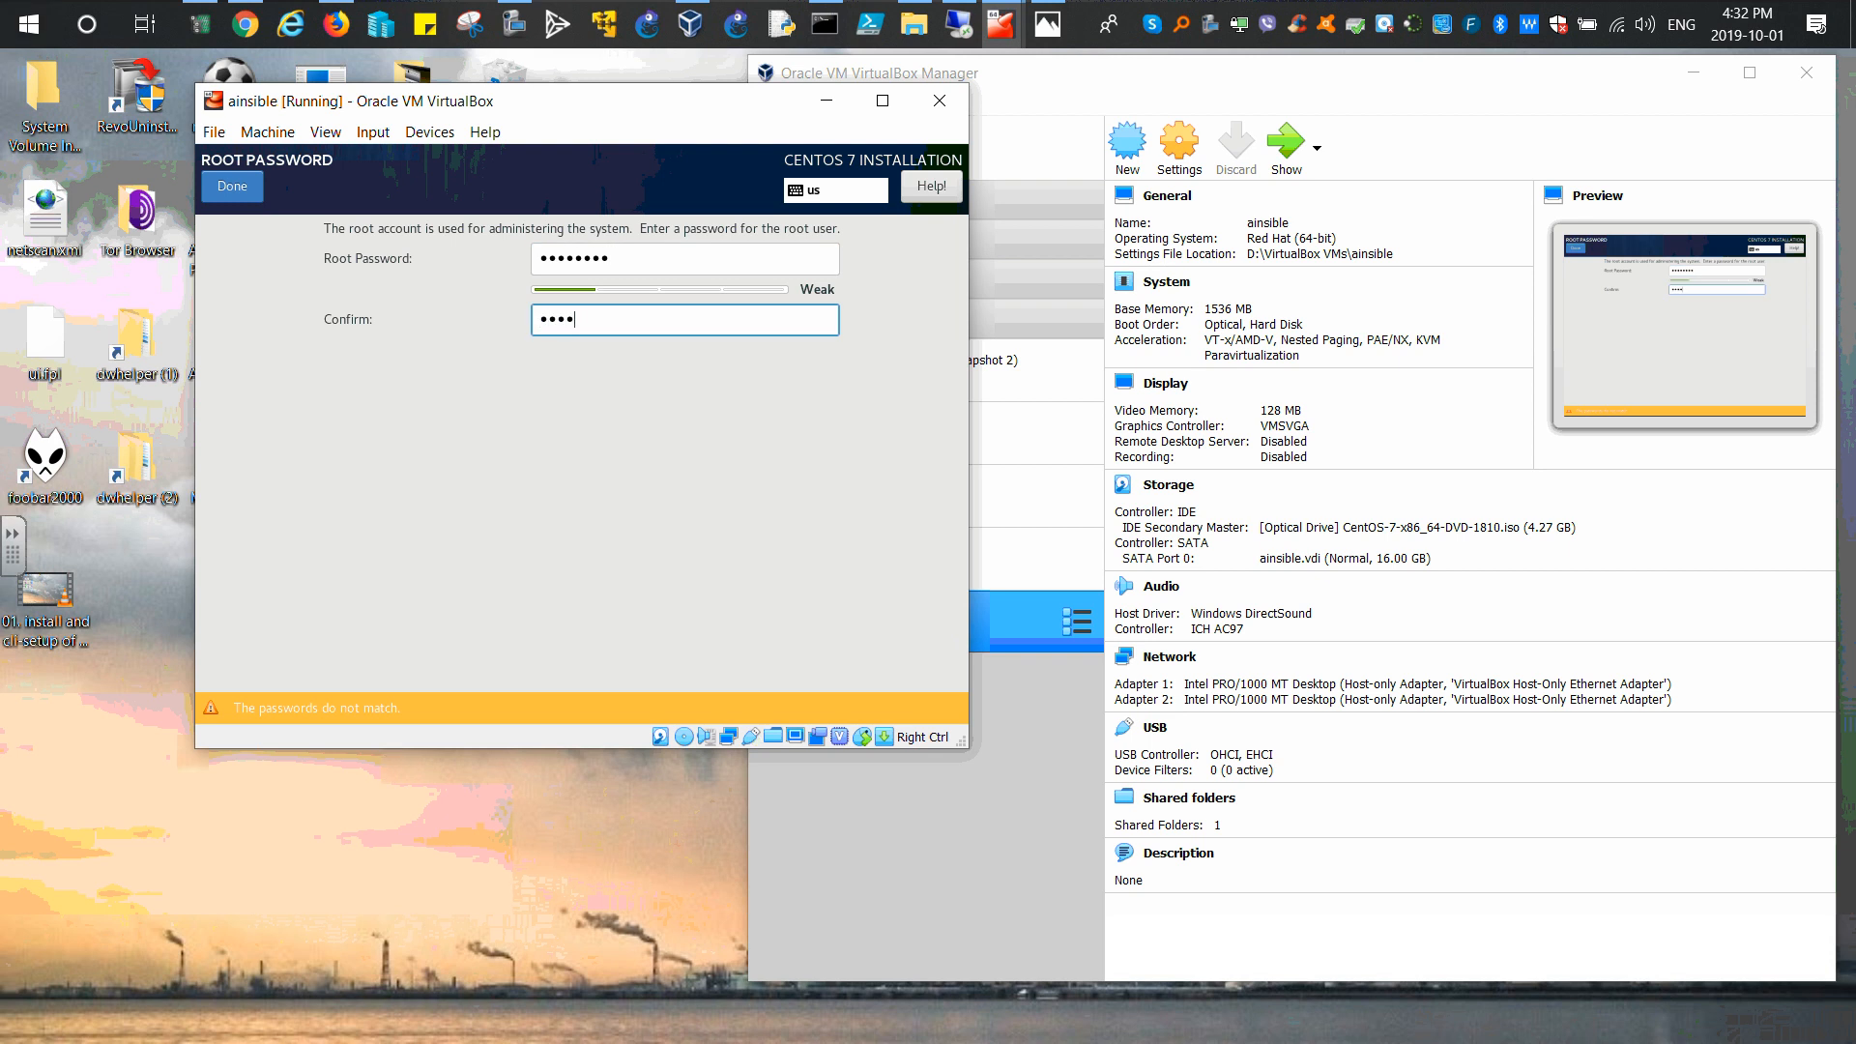
{"action": "type", "text": "••••••••"}
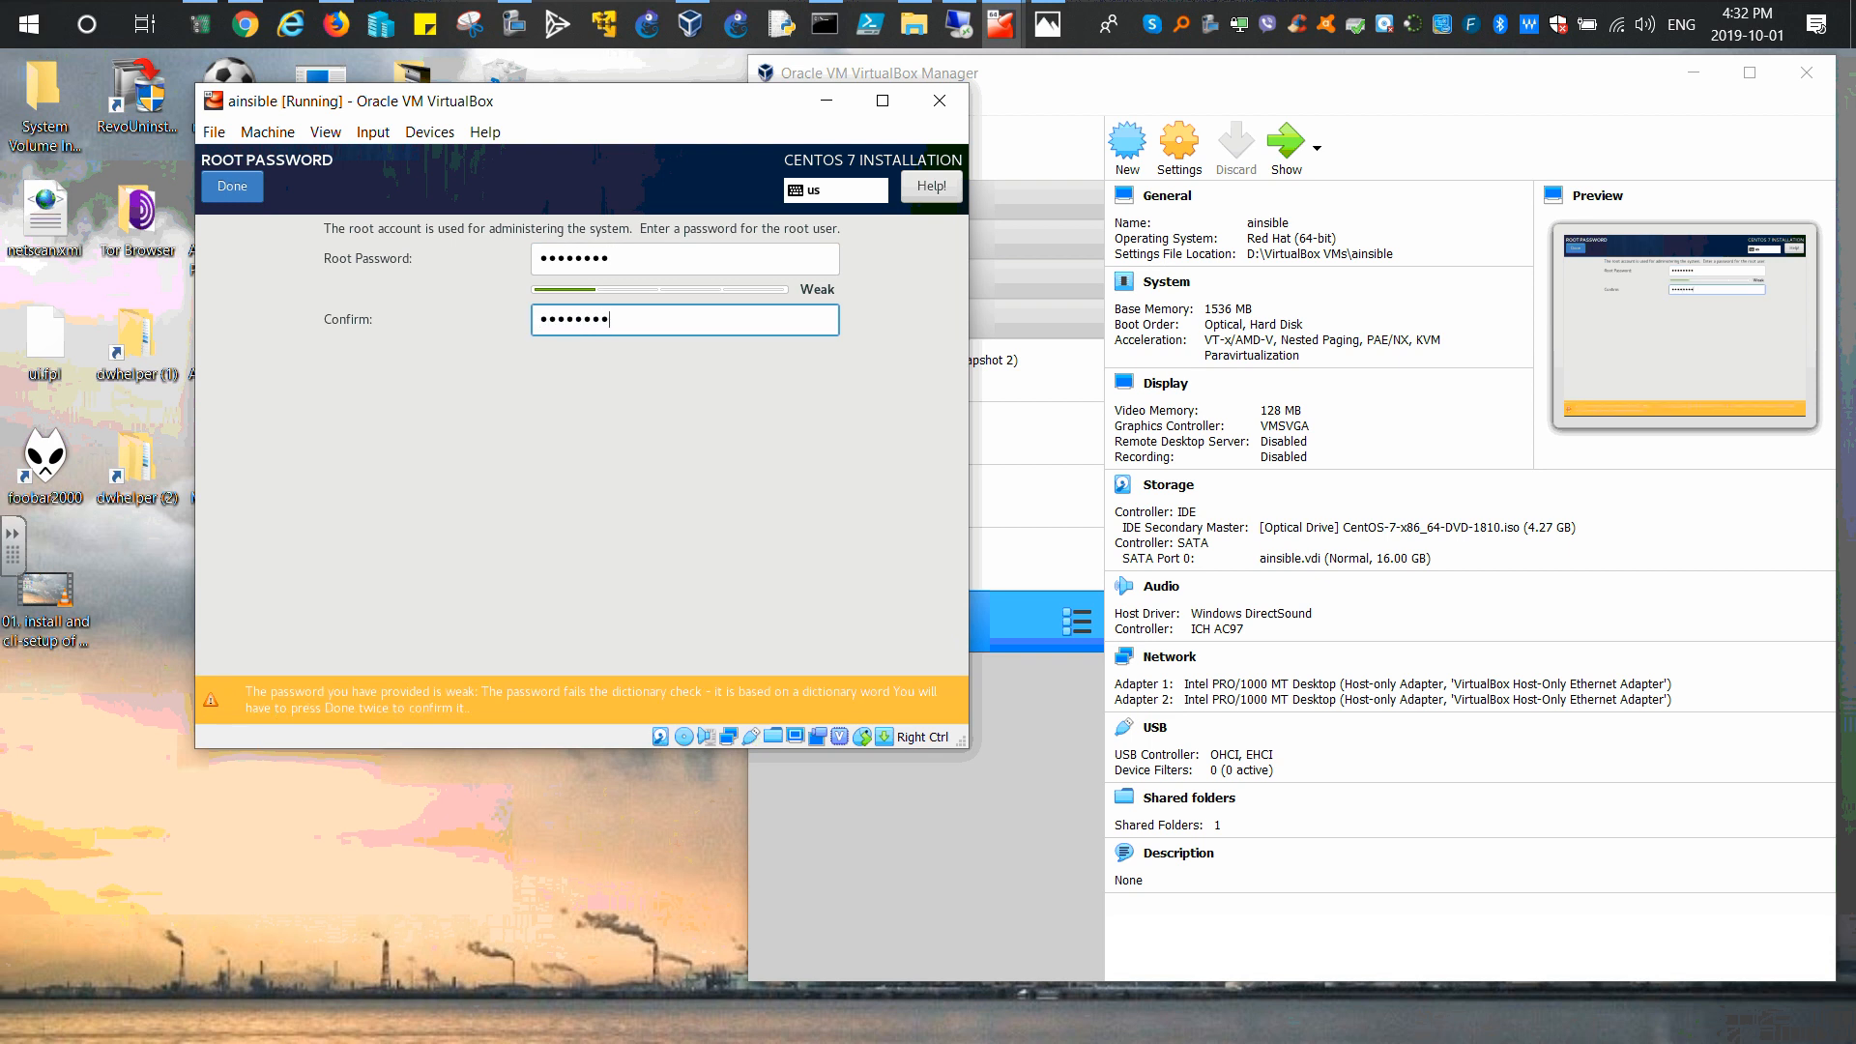
{"action": "key", "text": "Return"}
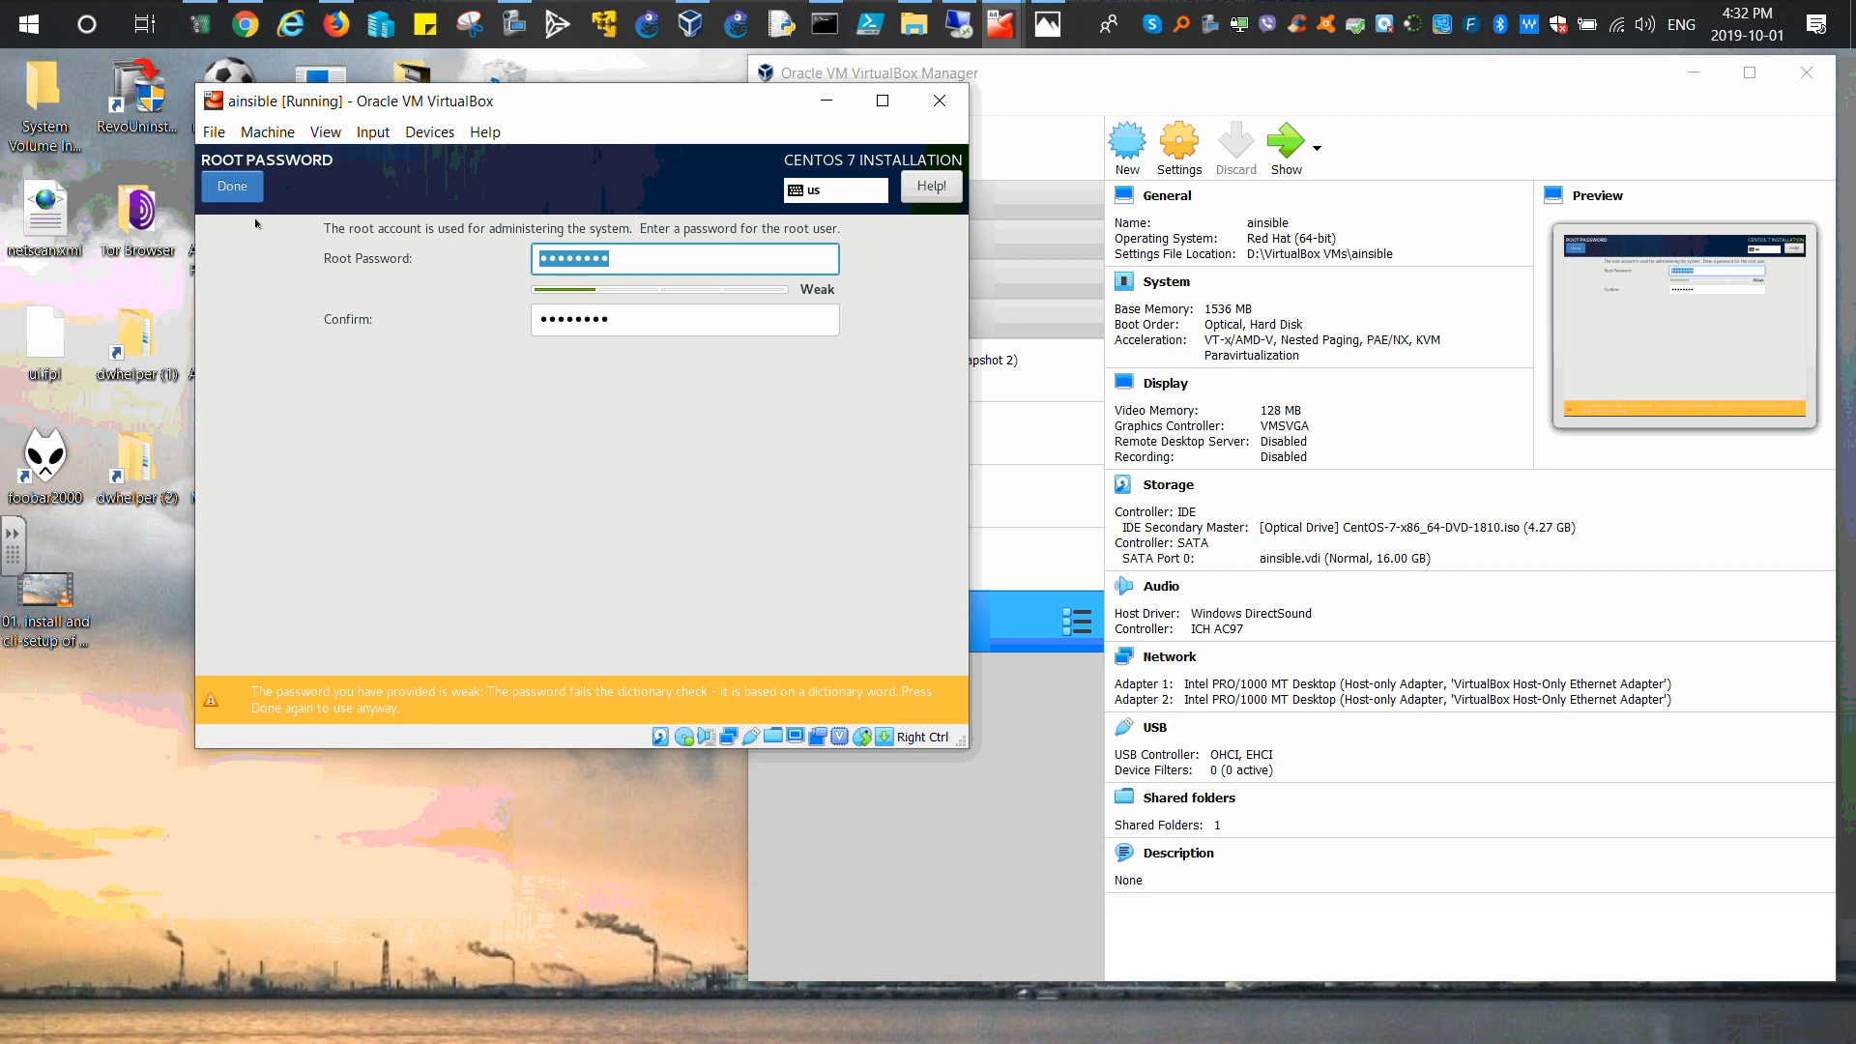
{"action": "left_click", "coordinate": [232, 186]}
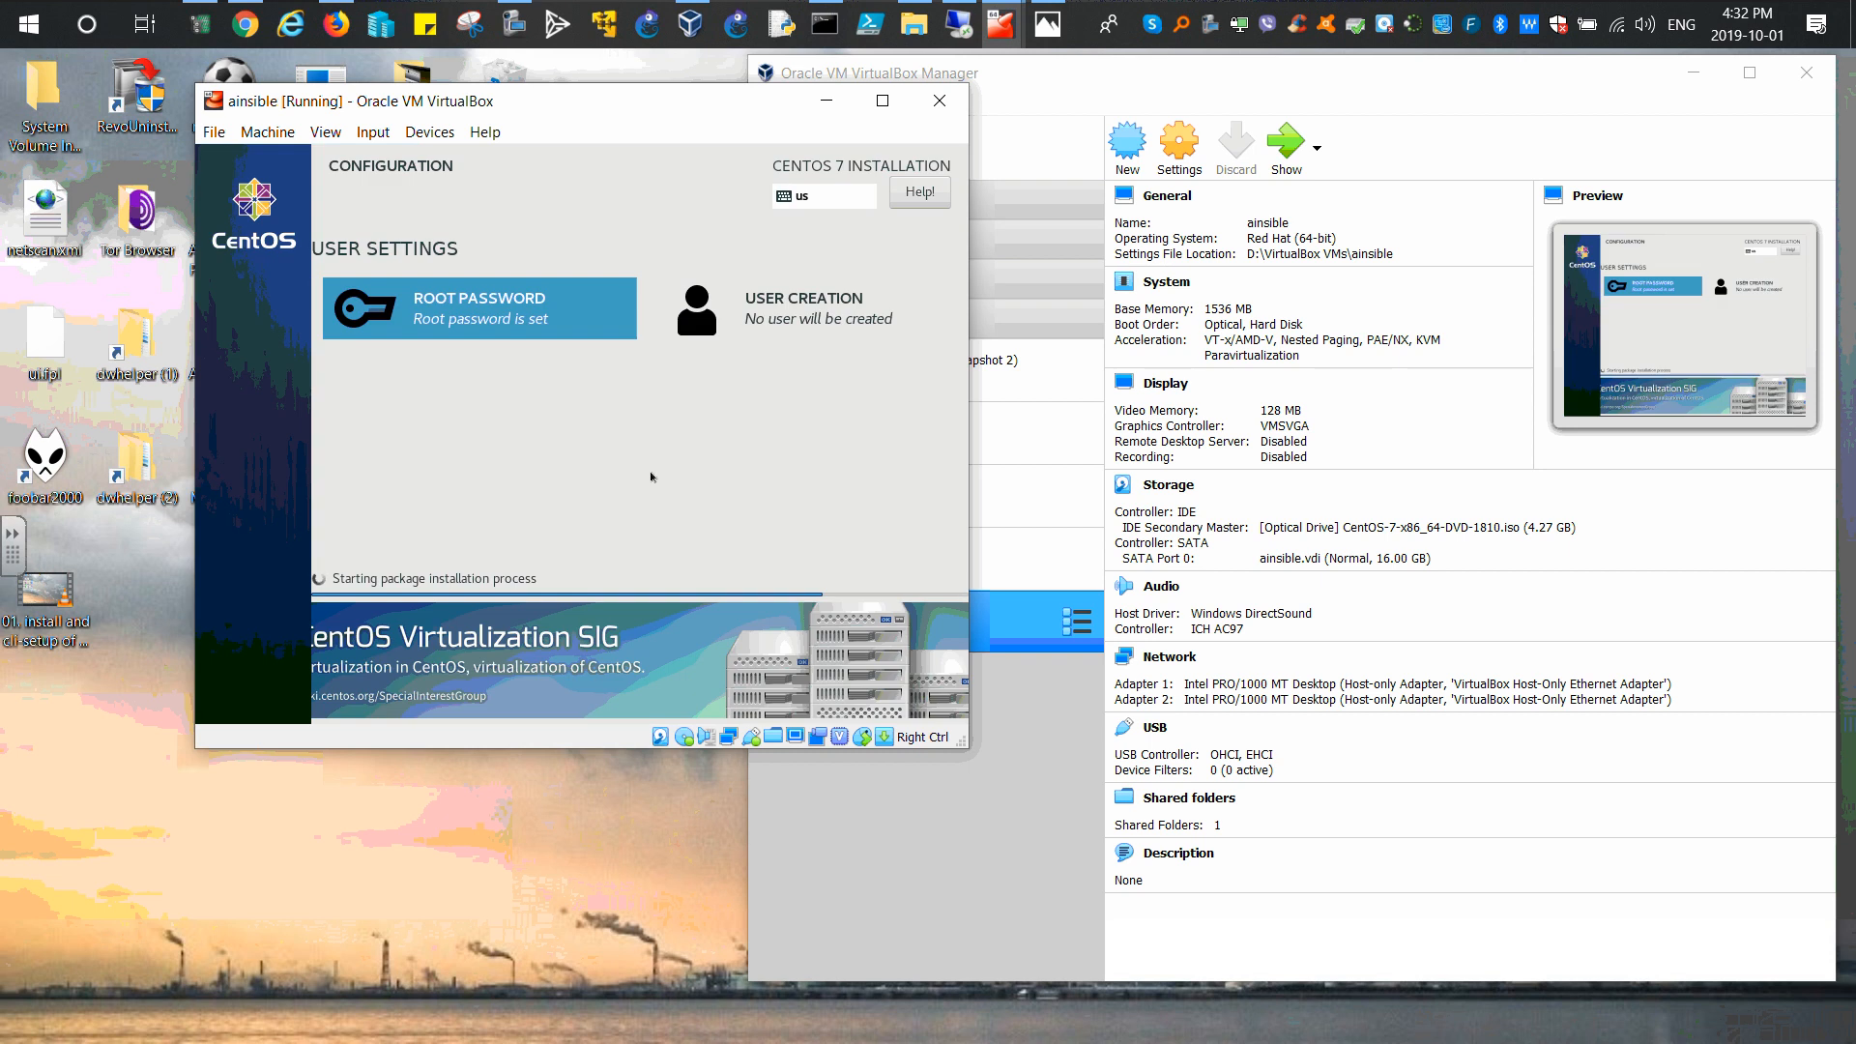
Step: Enter the new user's full name and user name and grant administrator rights
{"action": "left_click", "coordinate": [784, 354]}
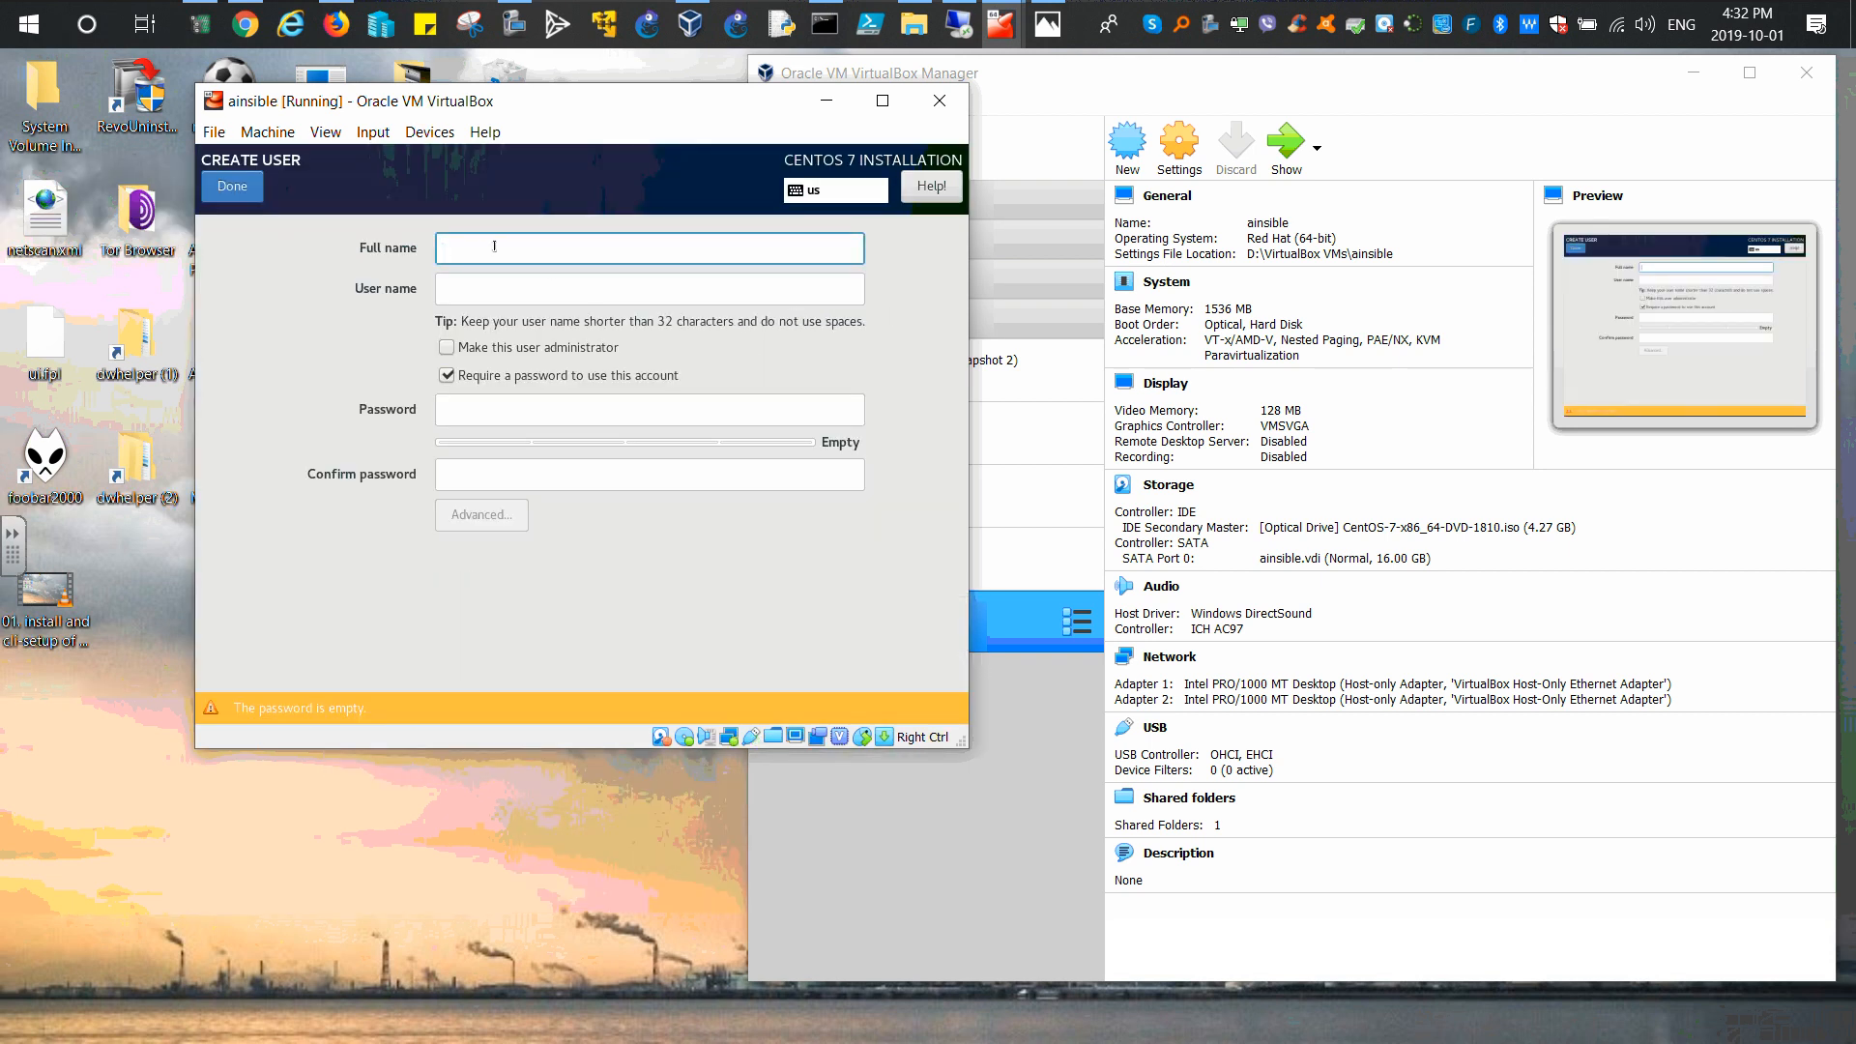
{"action": "type", "text": "Asen"}
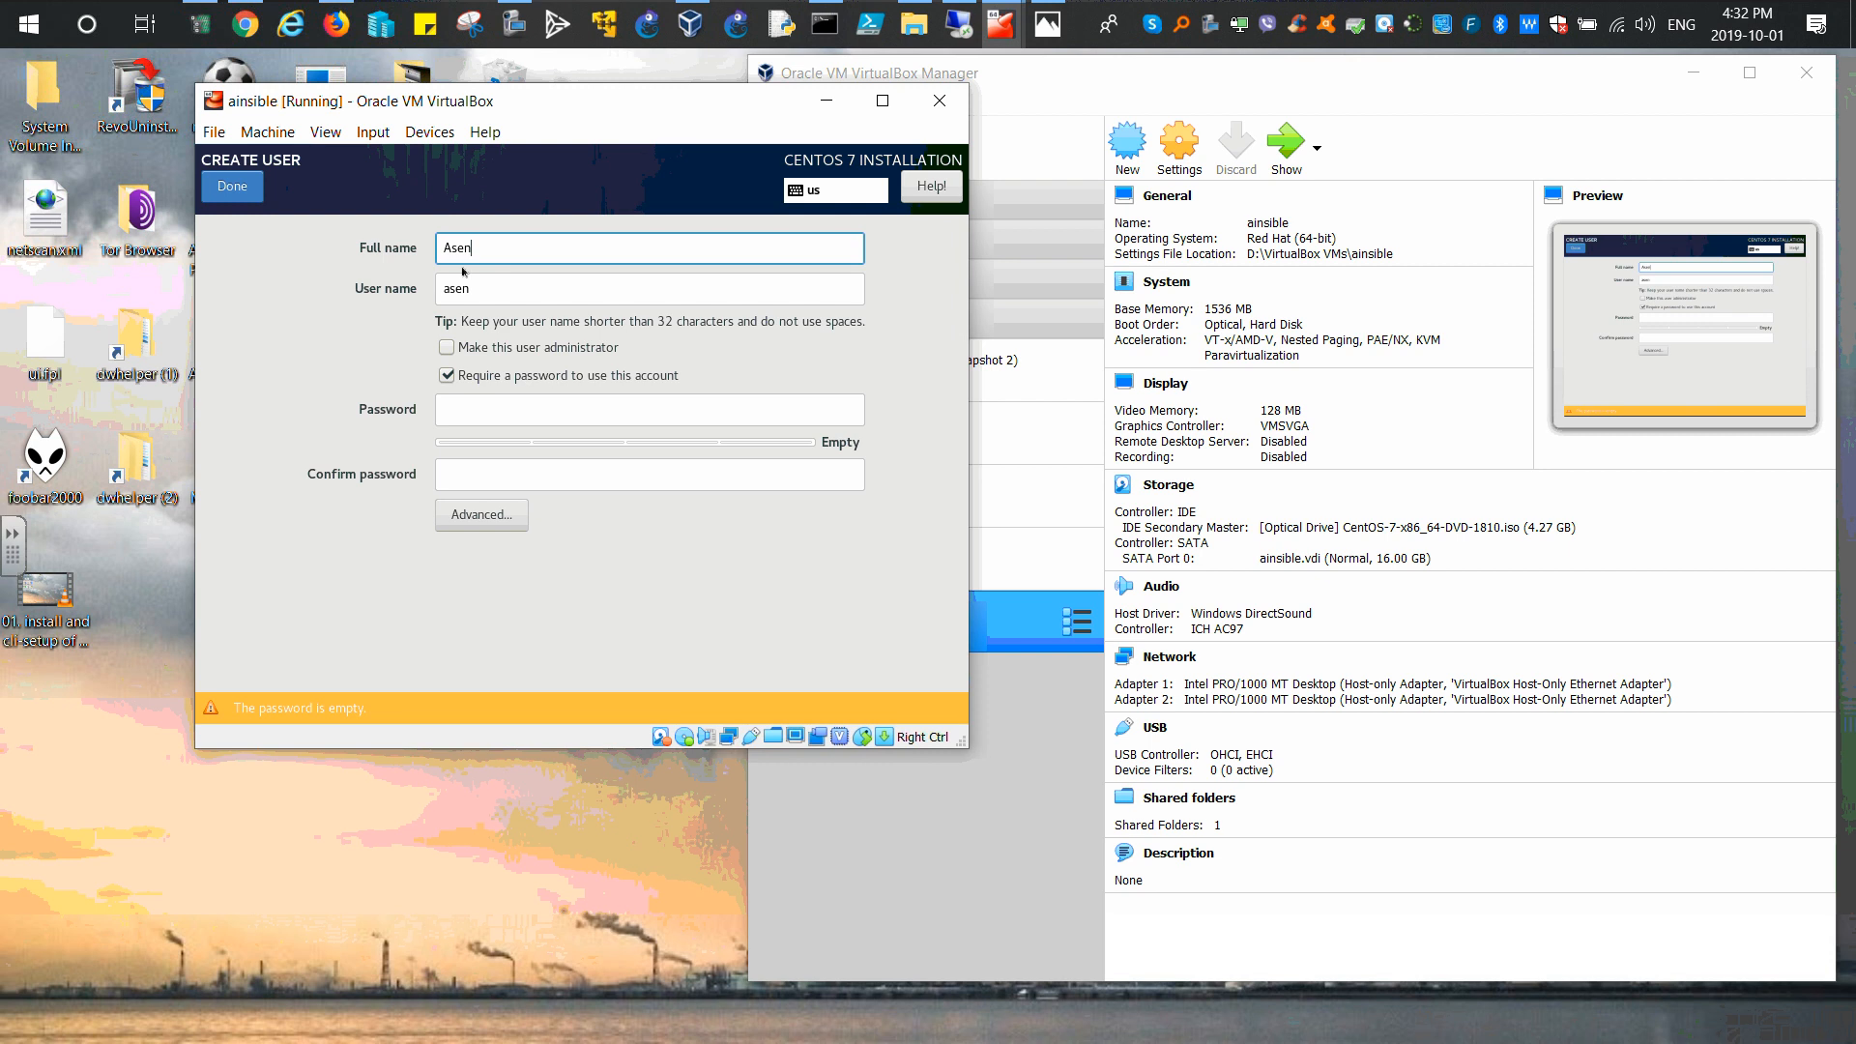
{"action": "left_click_drag", "start_coordinate": [517, 288], "coordinate": [438, 288]}
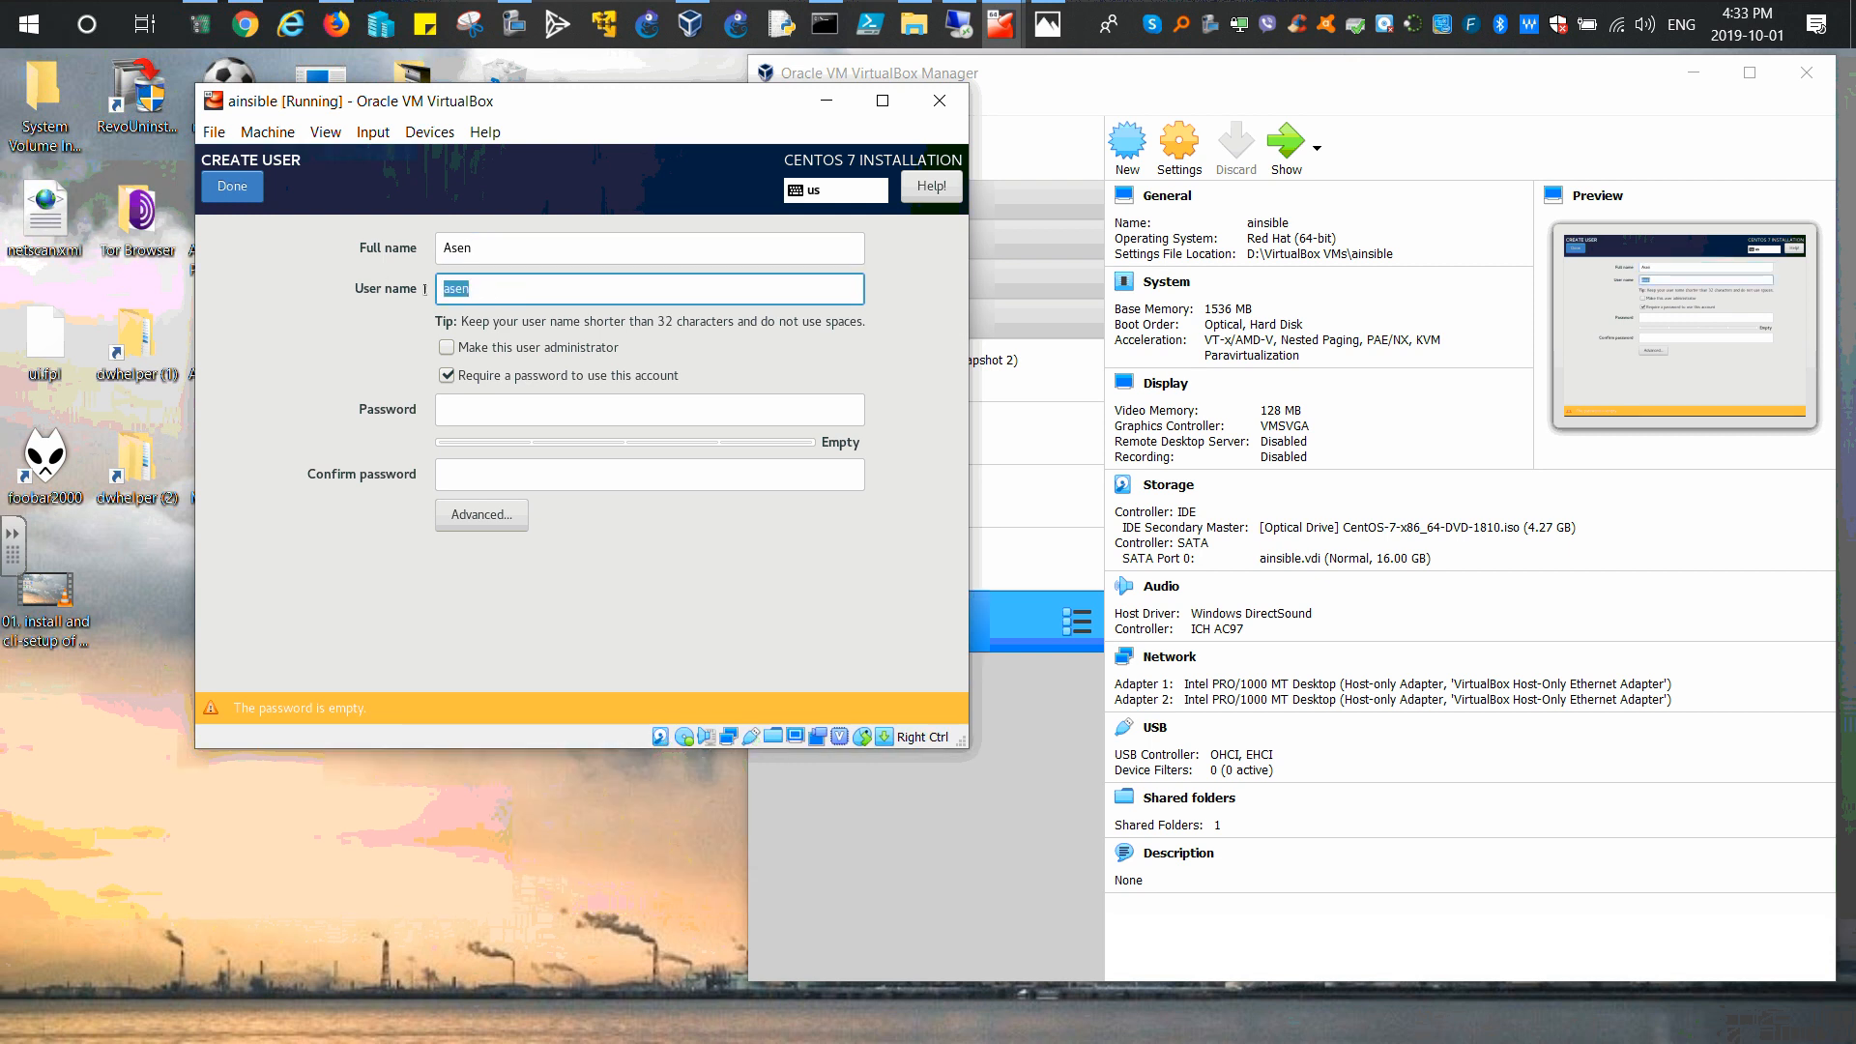
{"action": "left_click", "coordinate": [475, 287]}
{"action": "key", "text": "shift+Tab"}
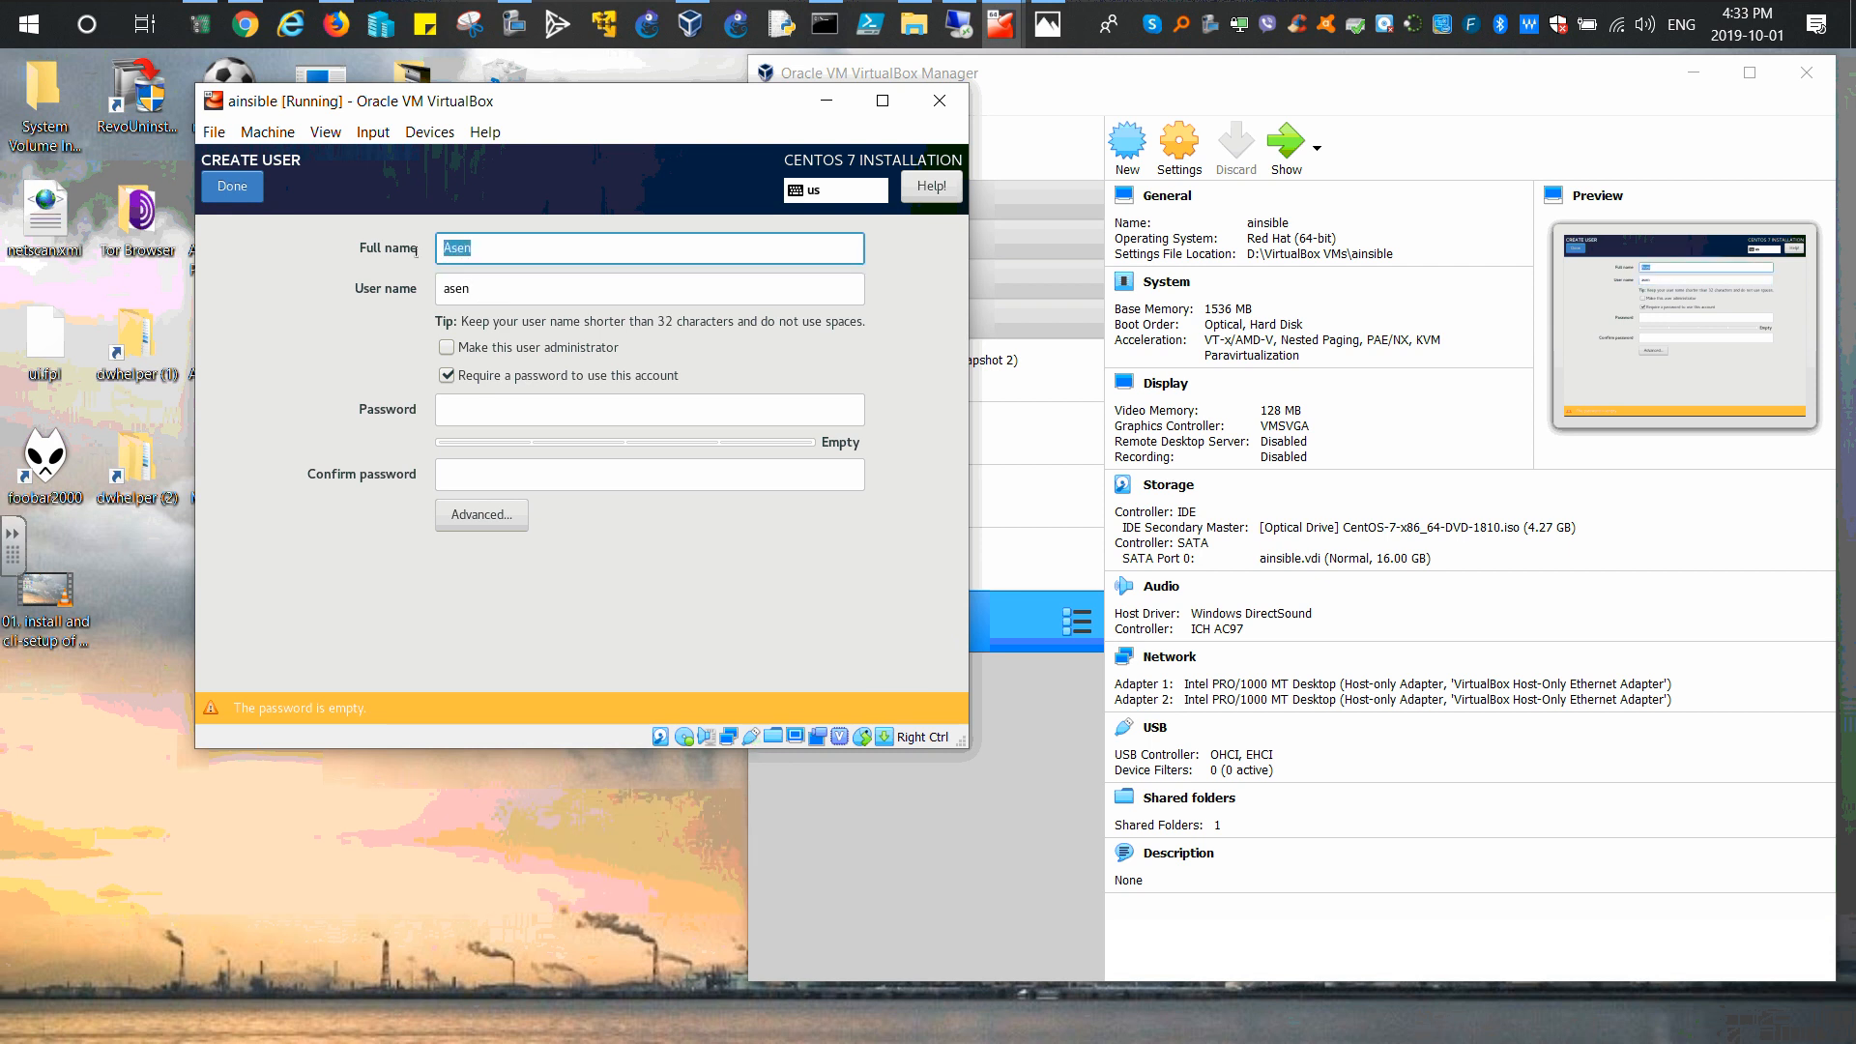
{"action": "key", "text": "Tab"}
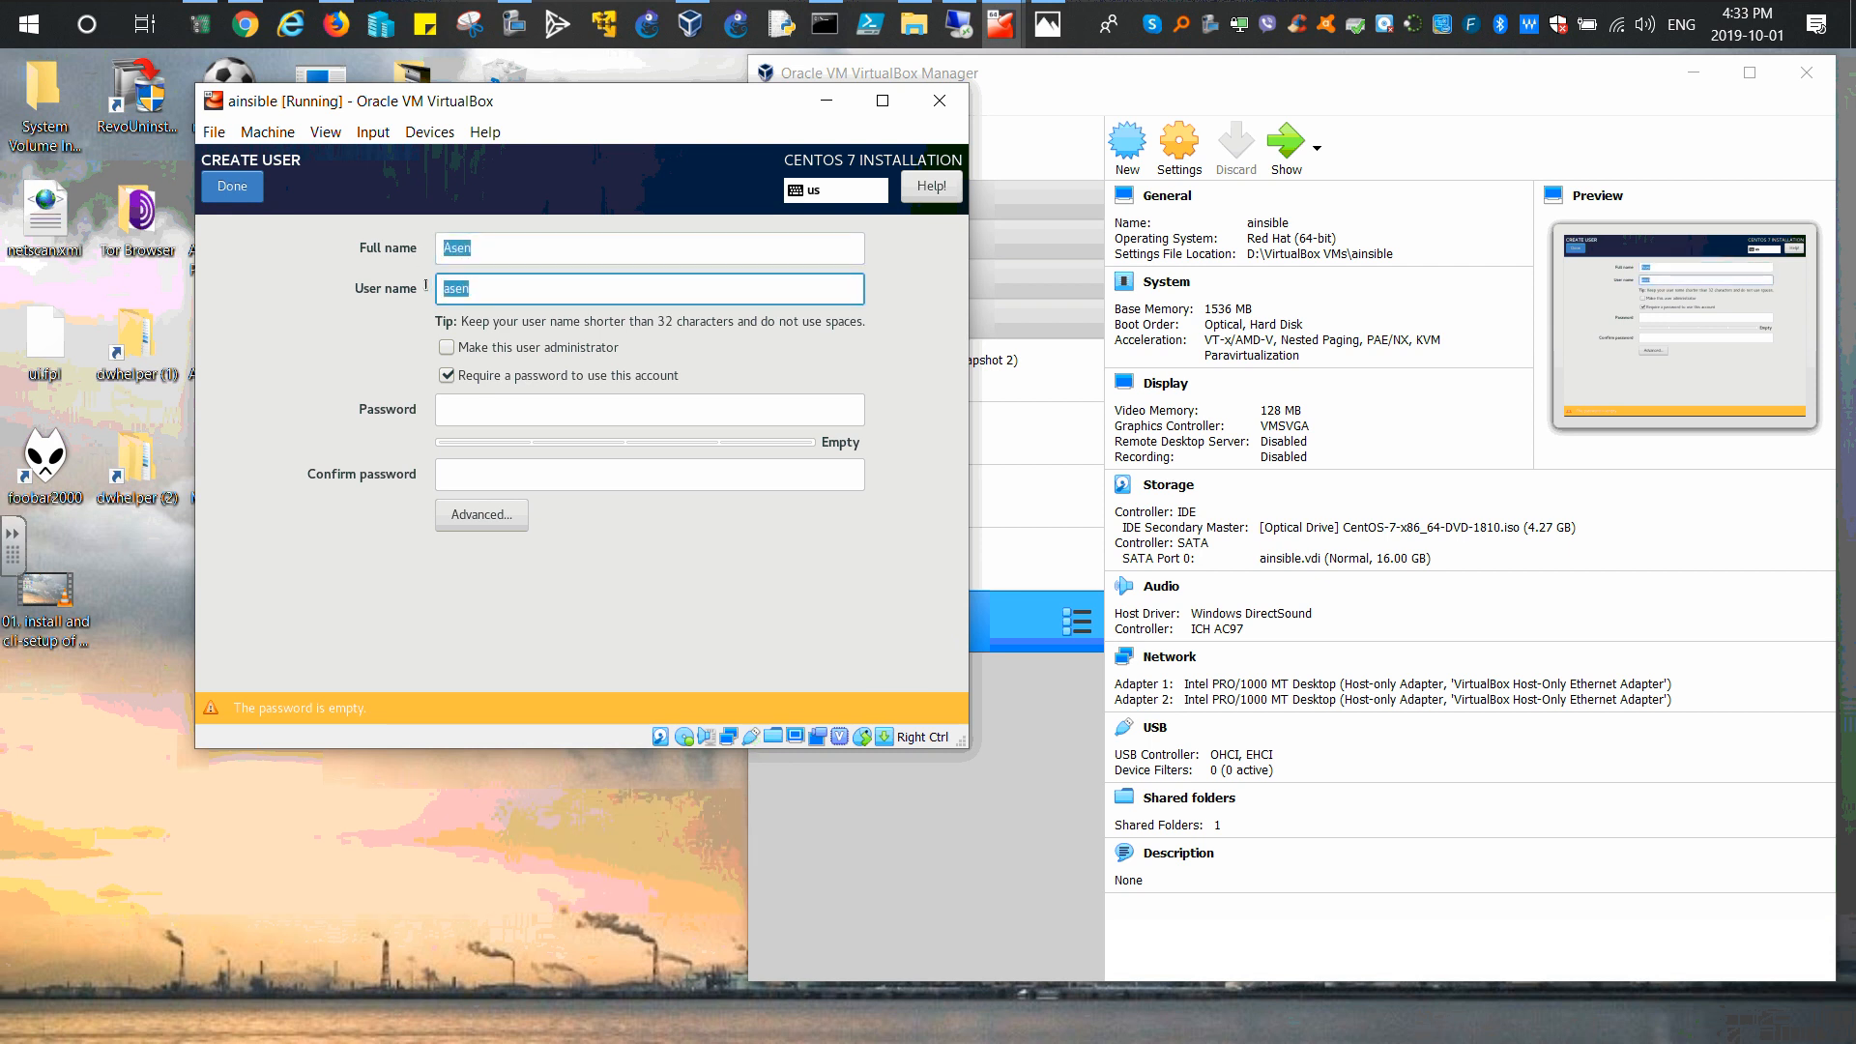
{"action": "left_click", "coordinate": [447, 348]}
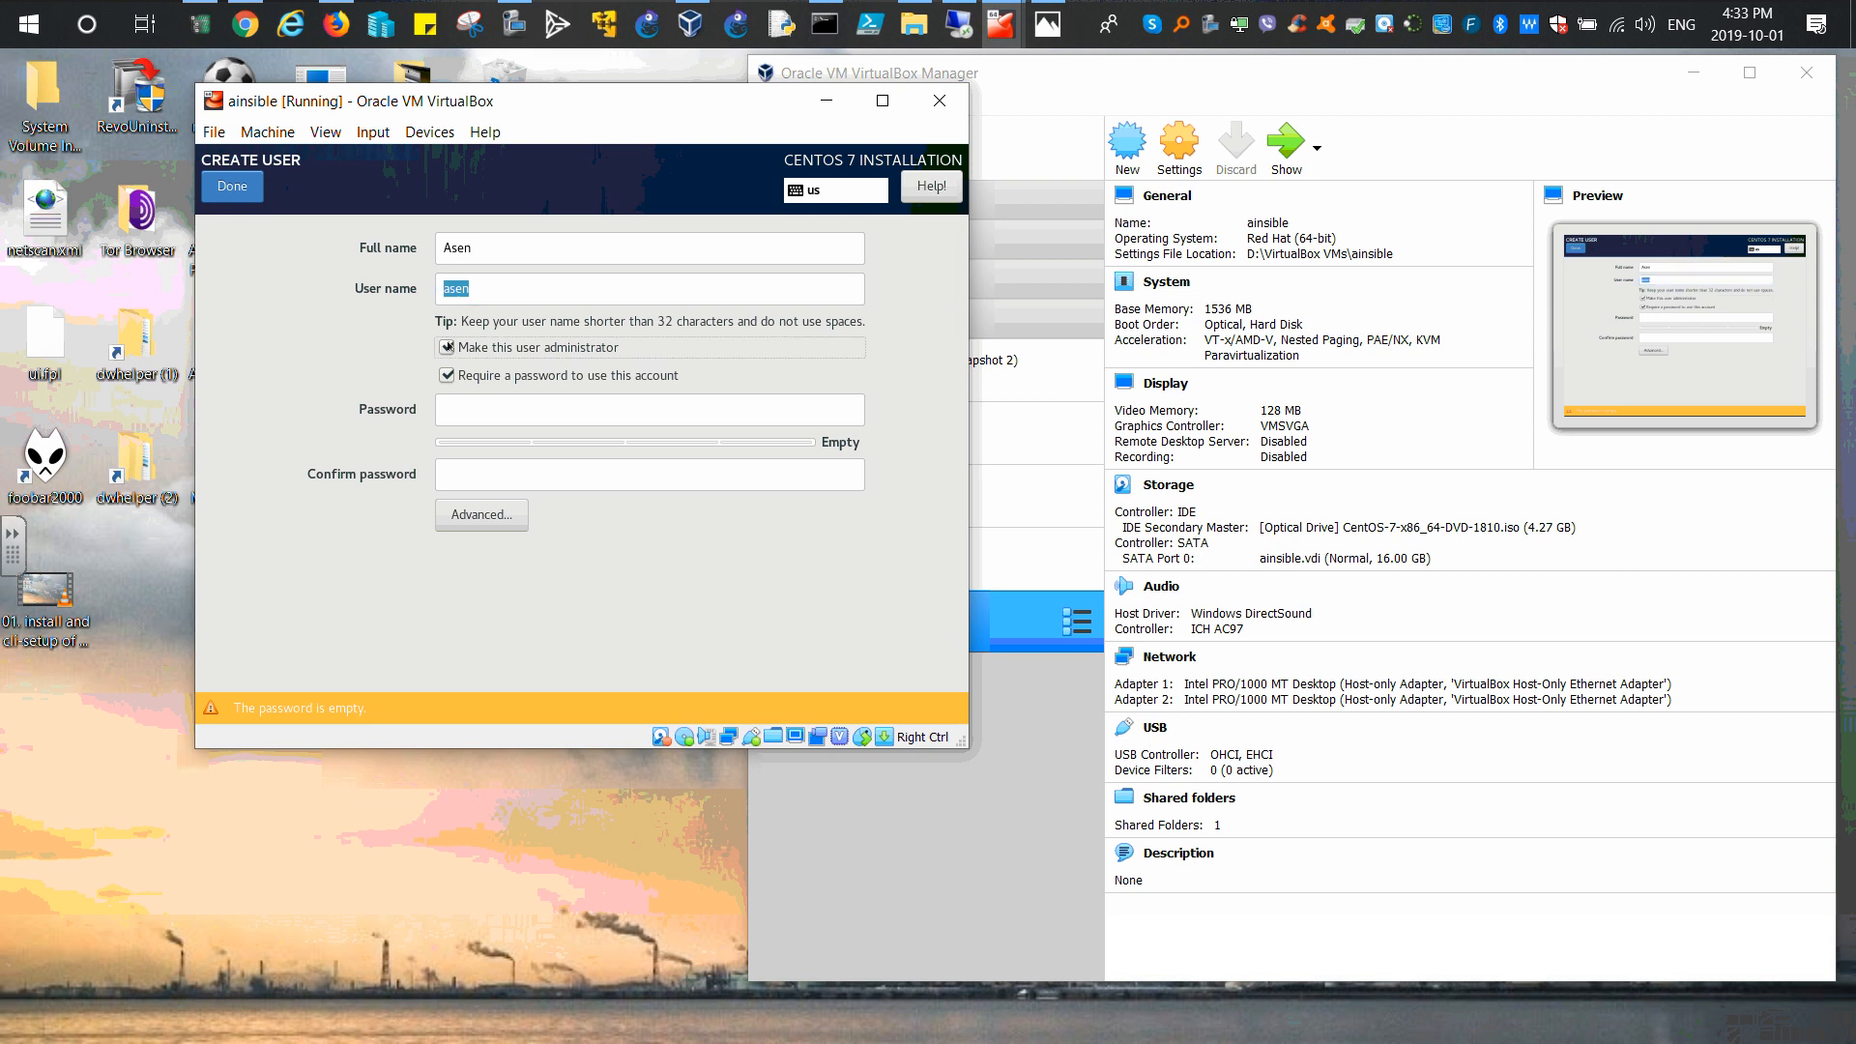
Step: Set and confirm the user's password, then accept the weak-password warning
{"action": "left_click", "coordinate": [488, 408]}
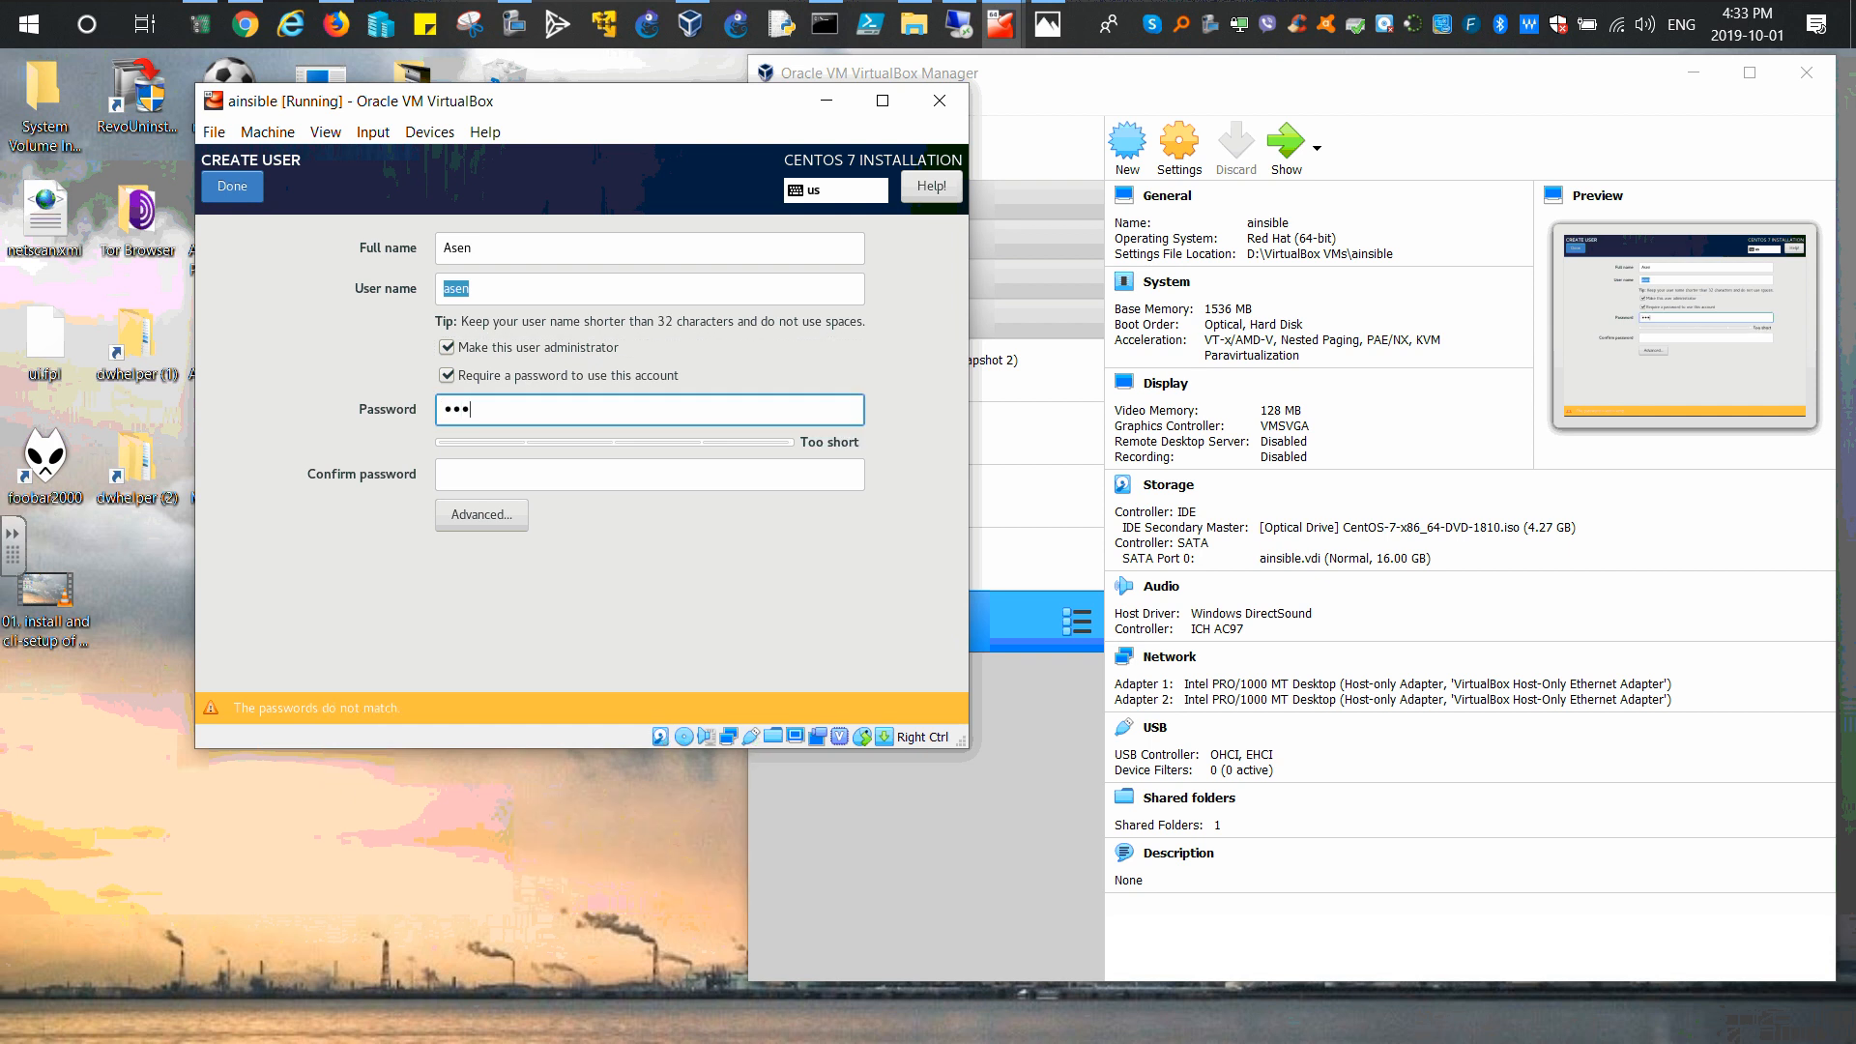
{"action": "key", "text": "Tab"}
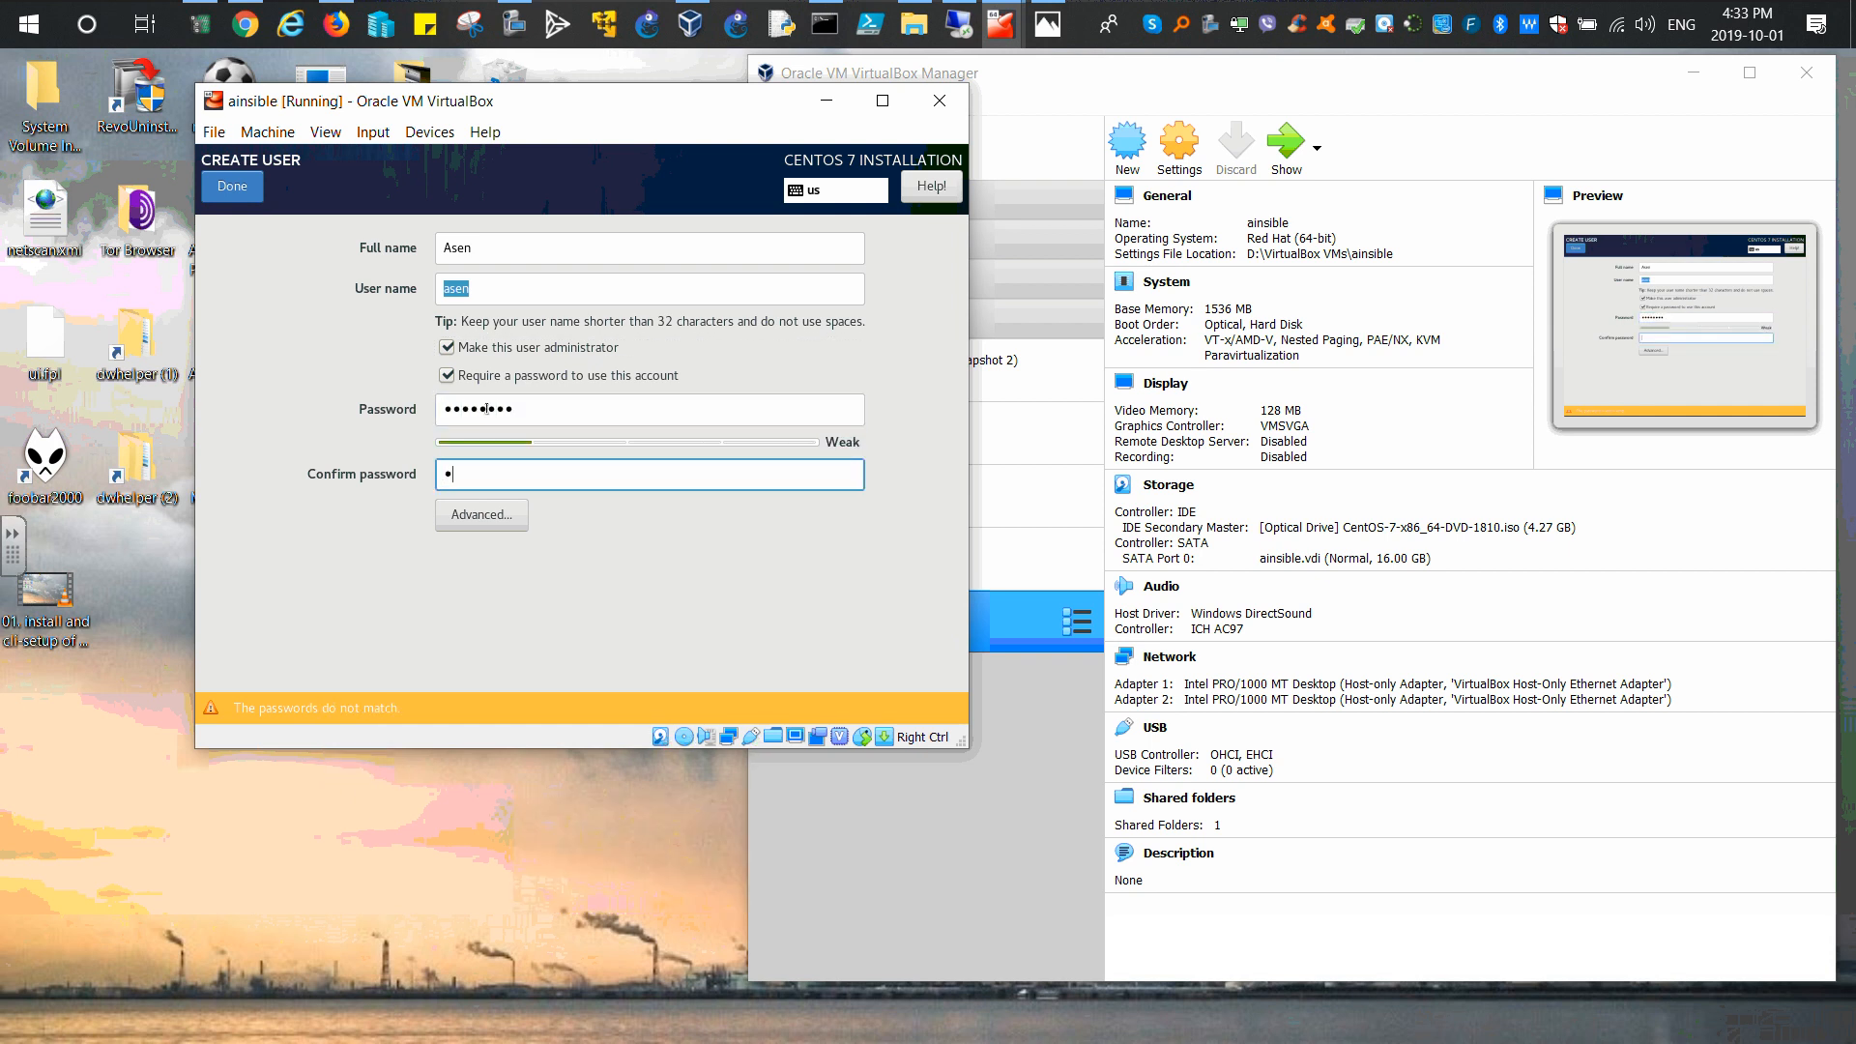
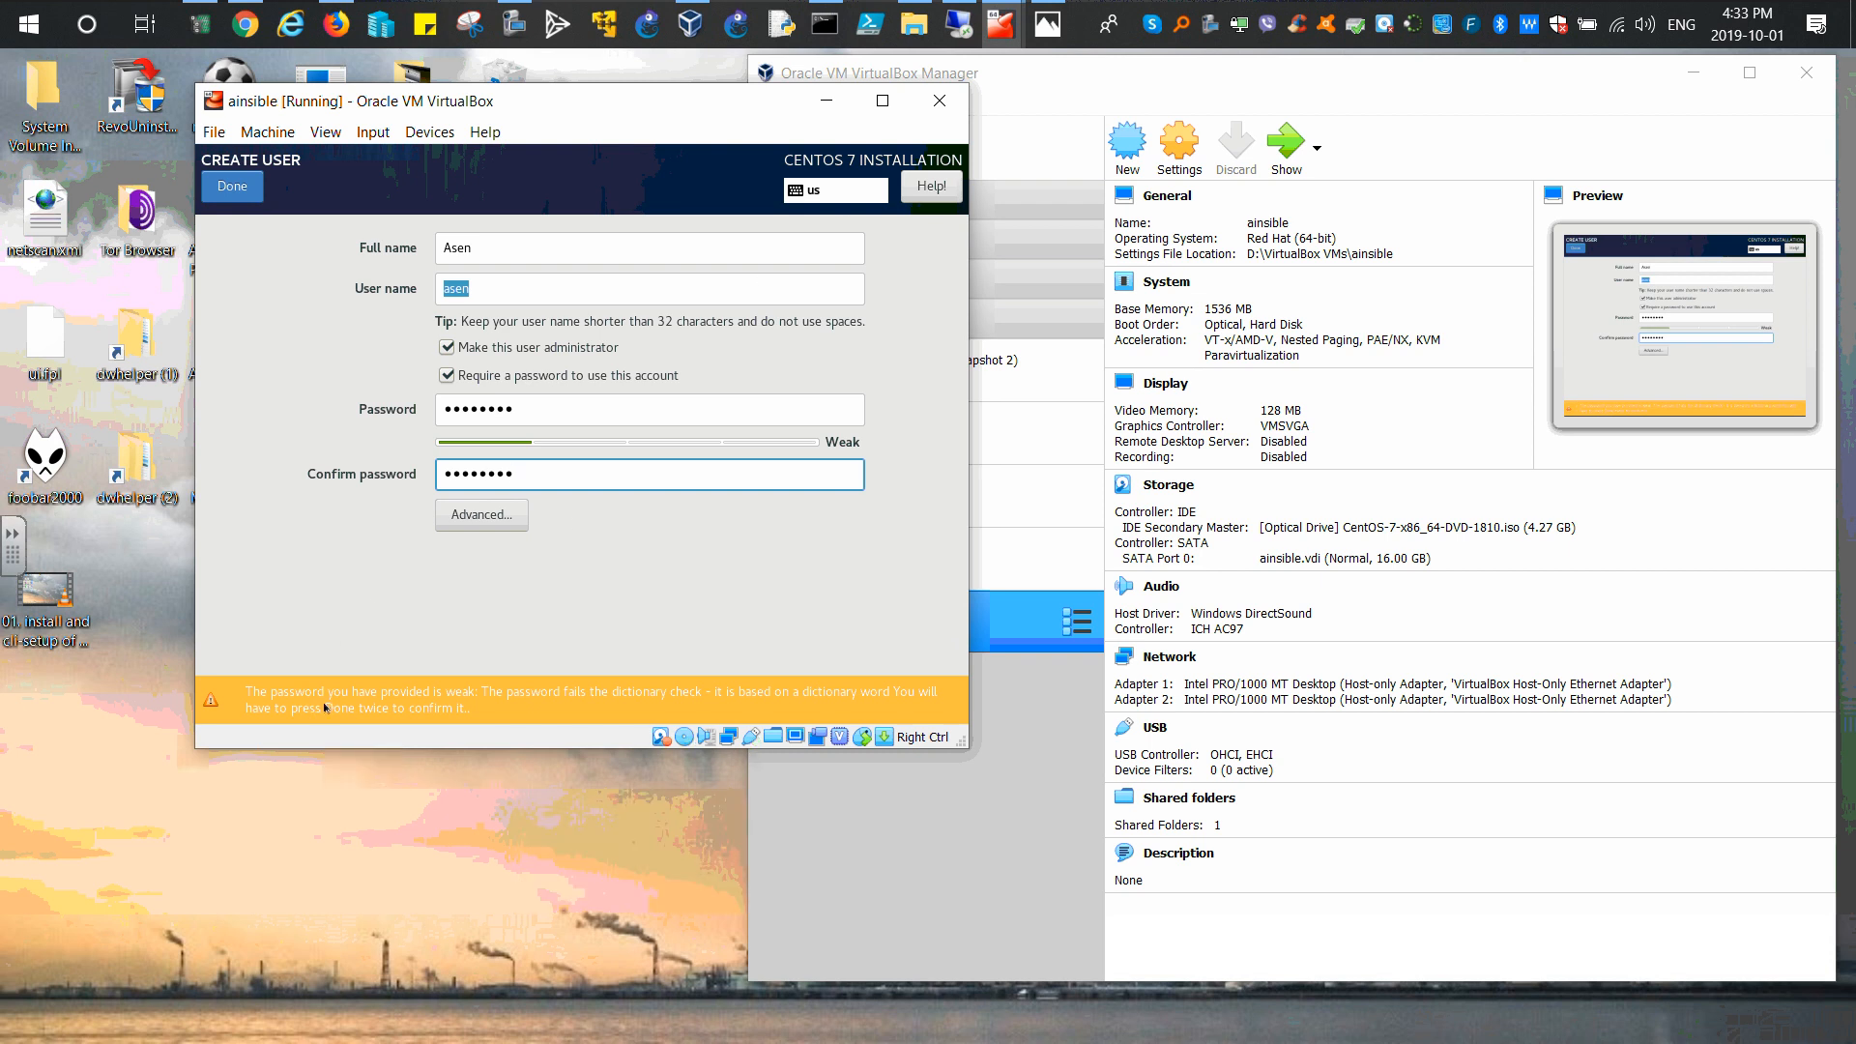
{"action": "left_click", "coordinate": [220, 190]}
{"action": "left_click", "coordinate": [220, 189]}
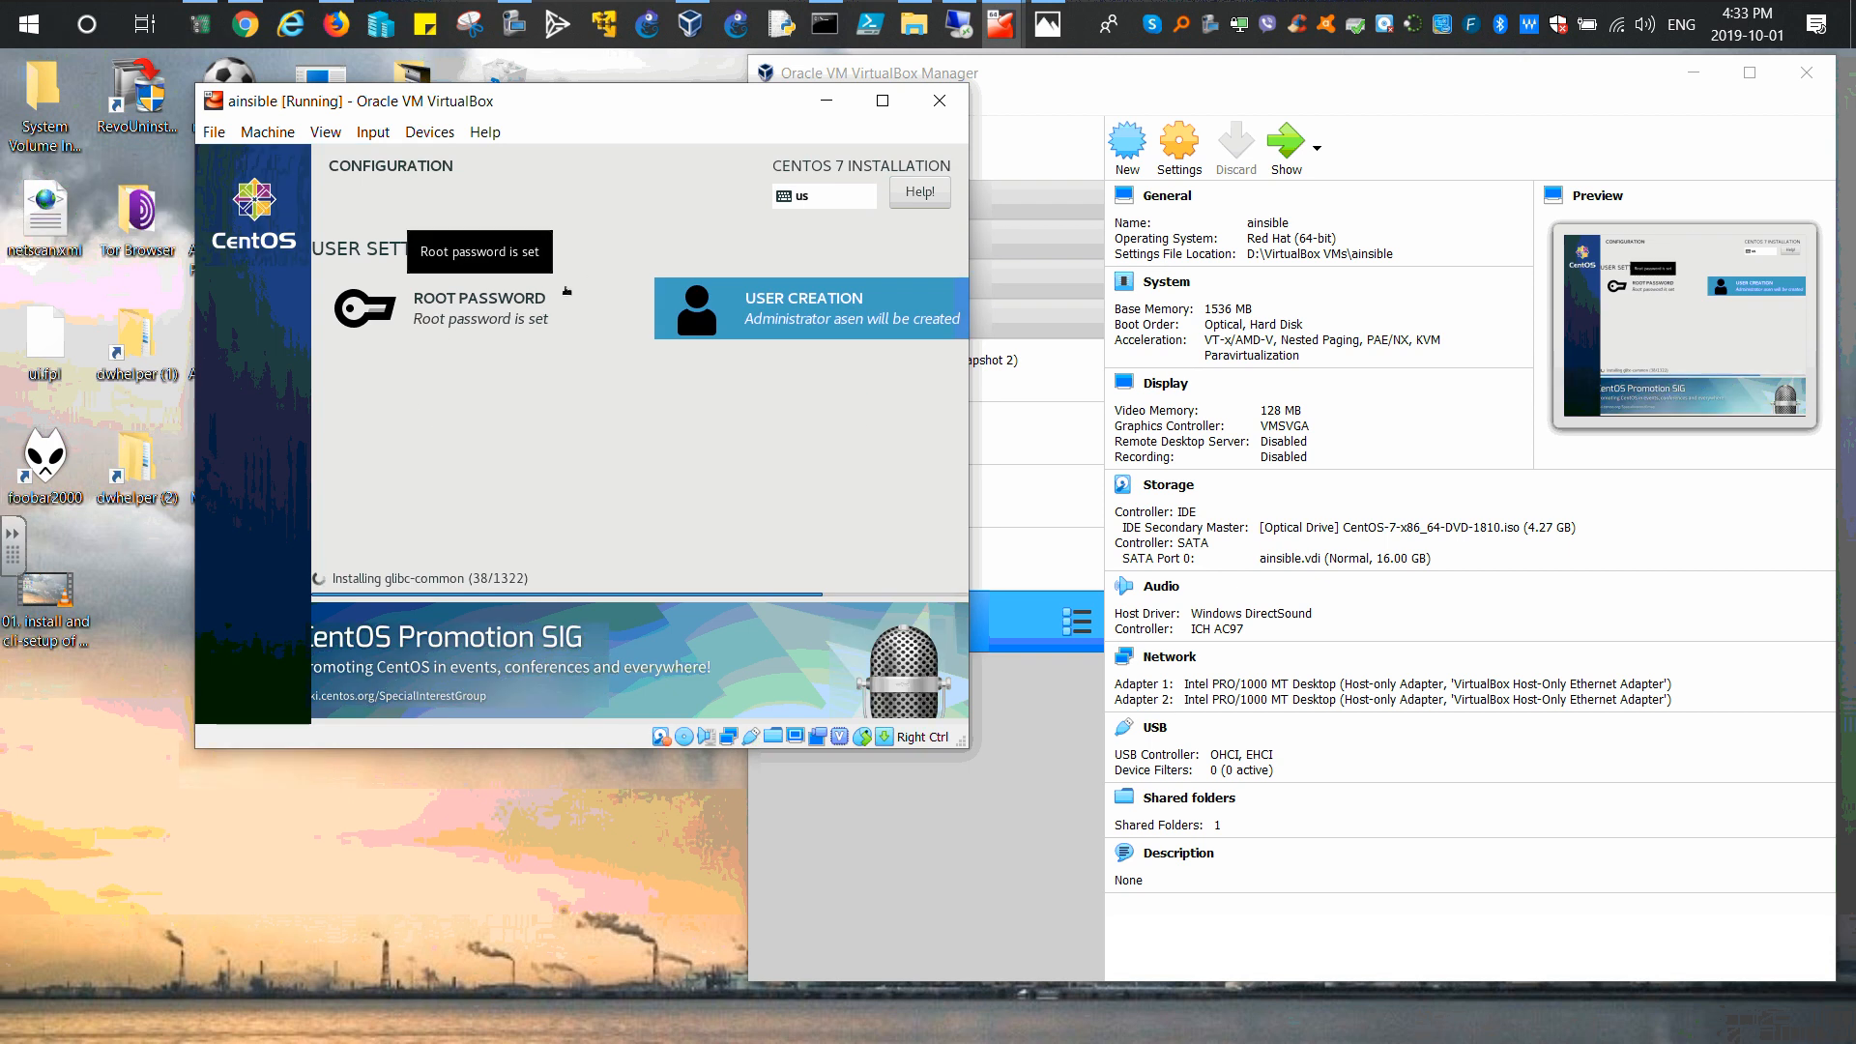
Step: Nudge the running ainsible VM window aside and minimize it to the taskbar
{"action": "left_click_drag", "start_coordinate": [567, 111], "coordinate": [550, 151]}
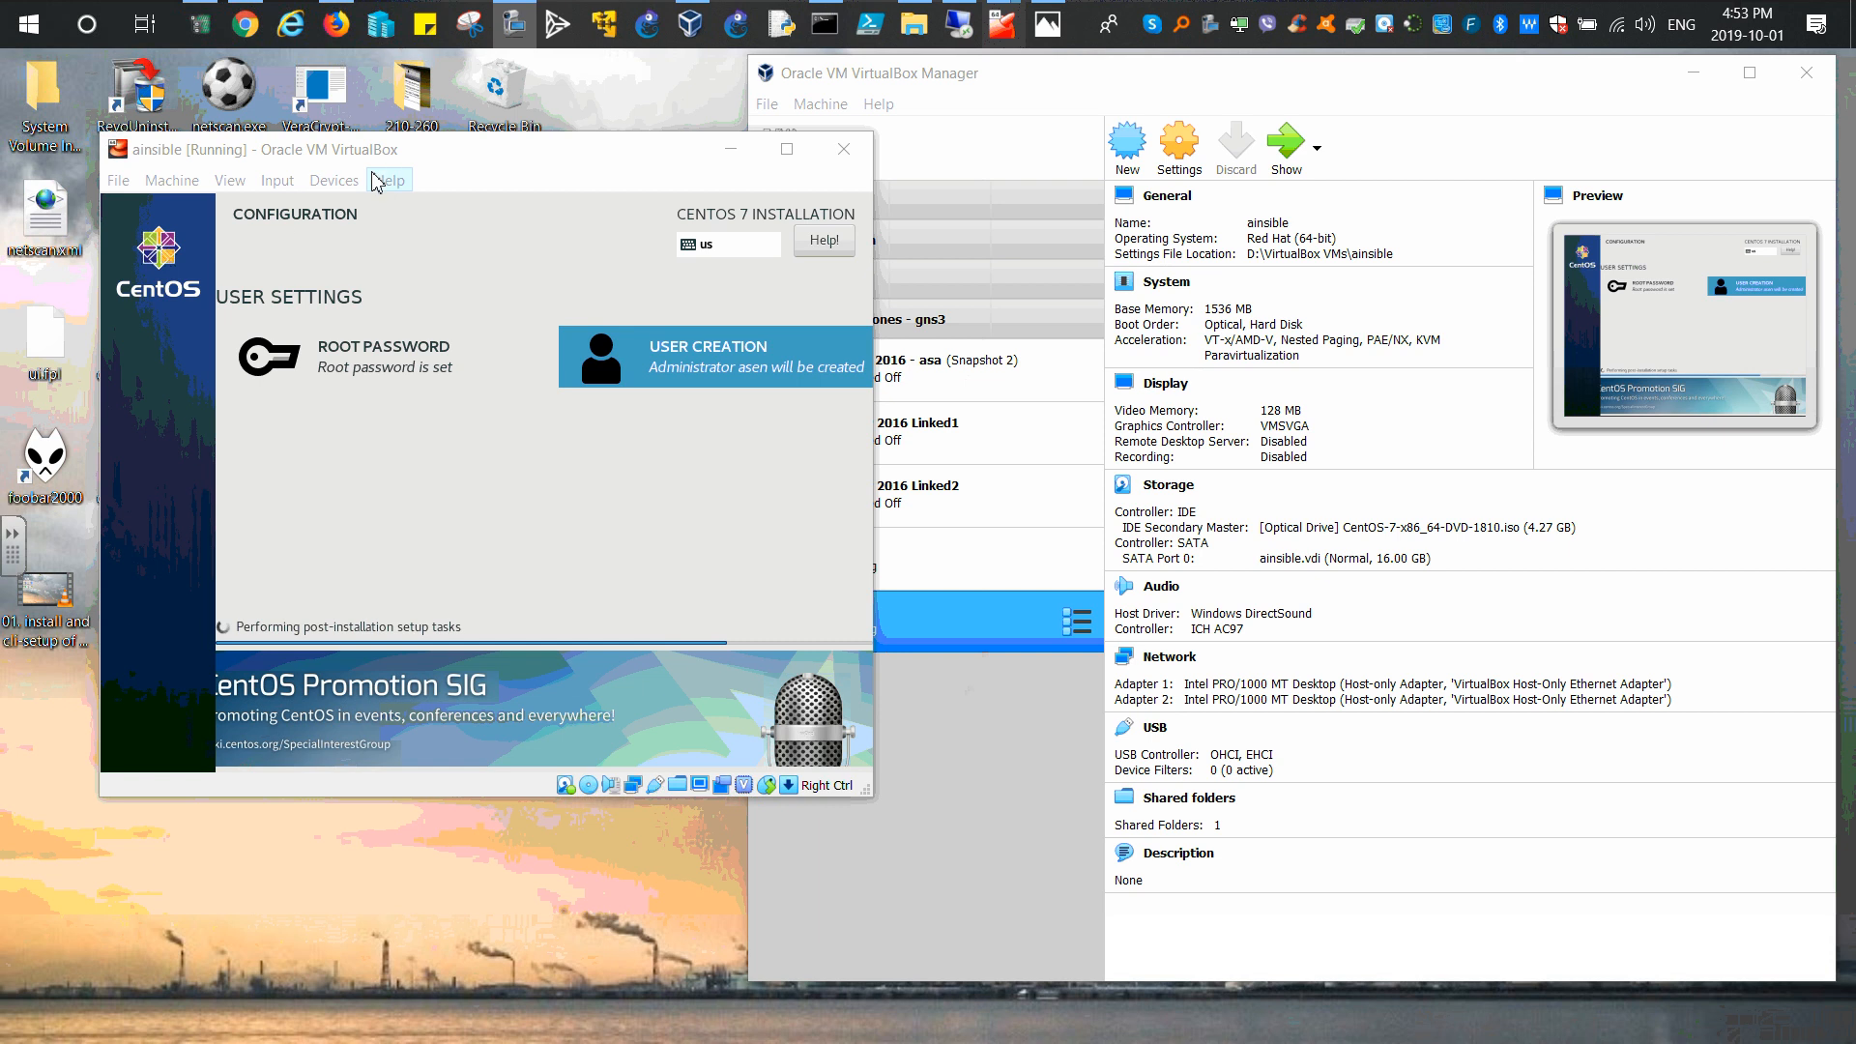
{"action": "left_click", "coordinate": [732, 155]}
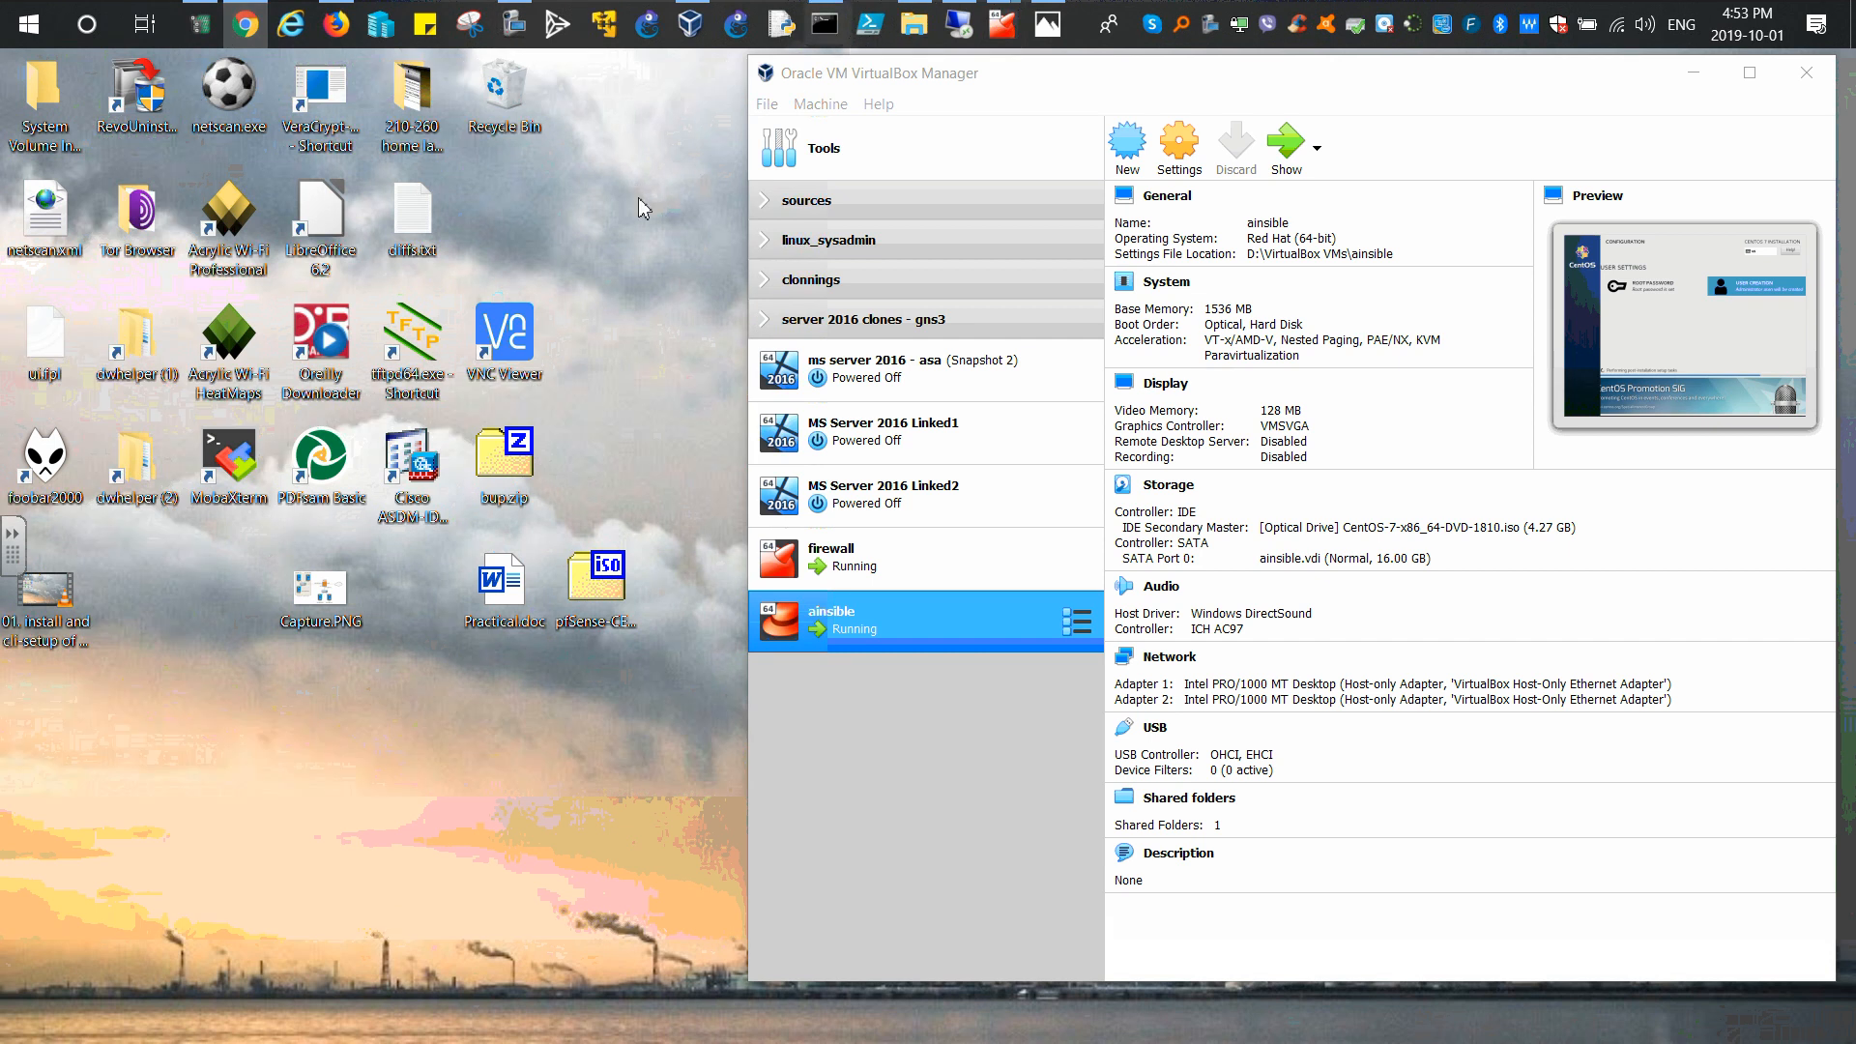
Step: Browse the share to T15\MXtermPort to locate MobaXterm.exe, then close File Explorer
{"action": "left_click", "coordinate": [911, 29]}
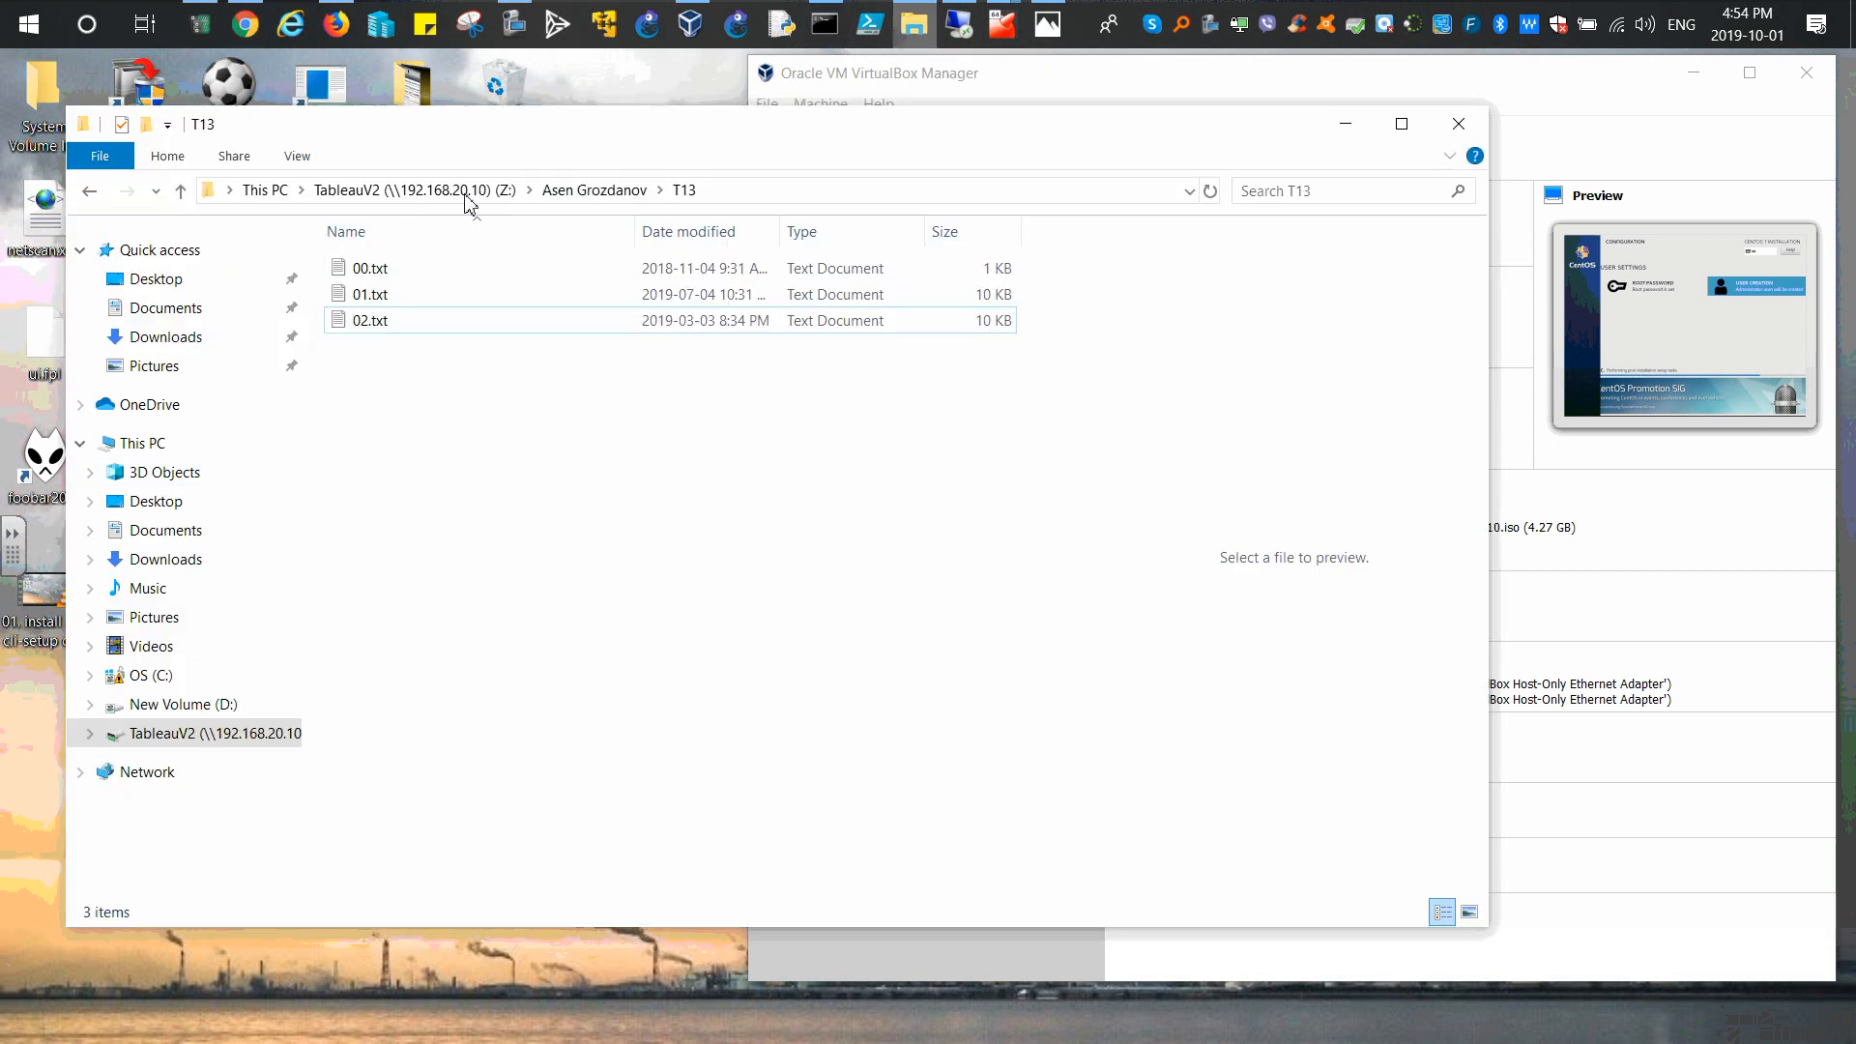
{"action": "left_click", "coordinate": [604, 190]}
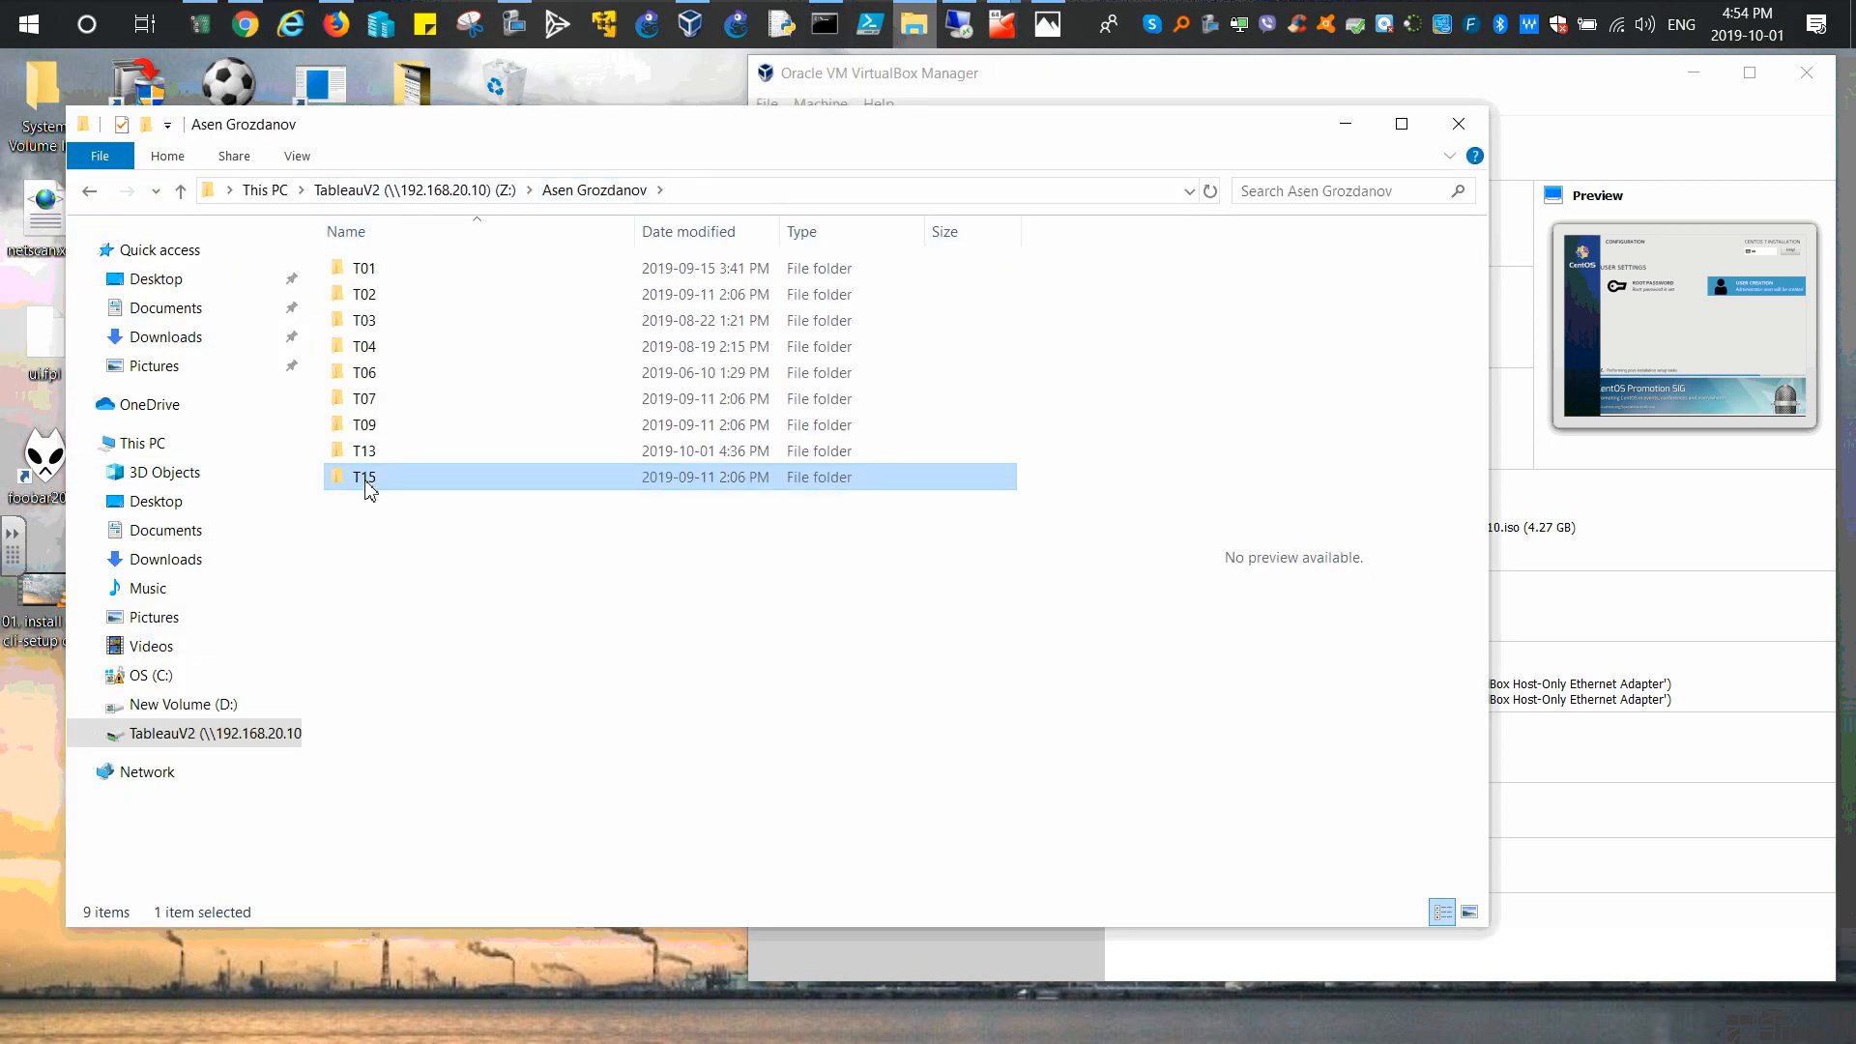
{"action": "double_click", "coordinate": [368, 476]}
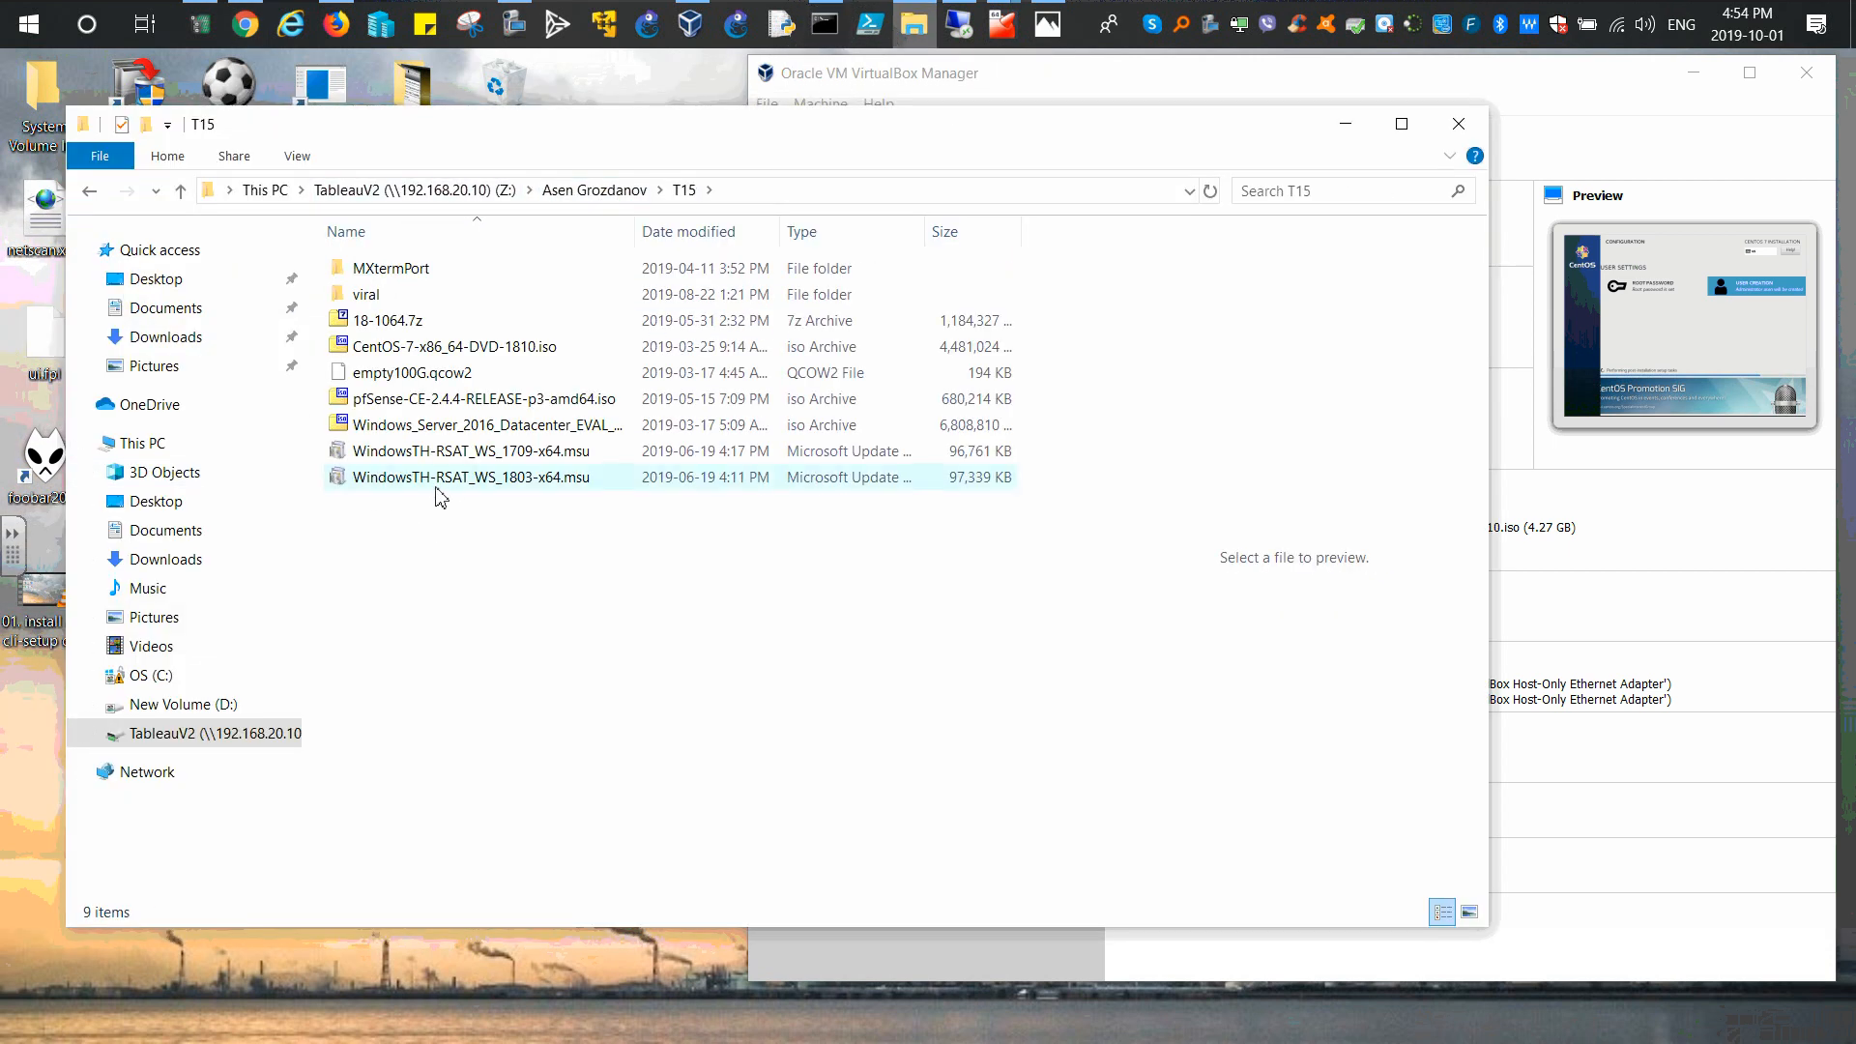
{"action": "double_click", "coordinate": [388, 275]}
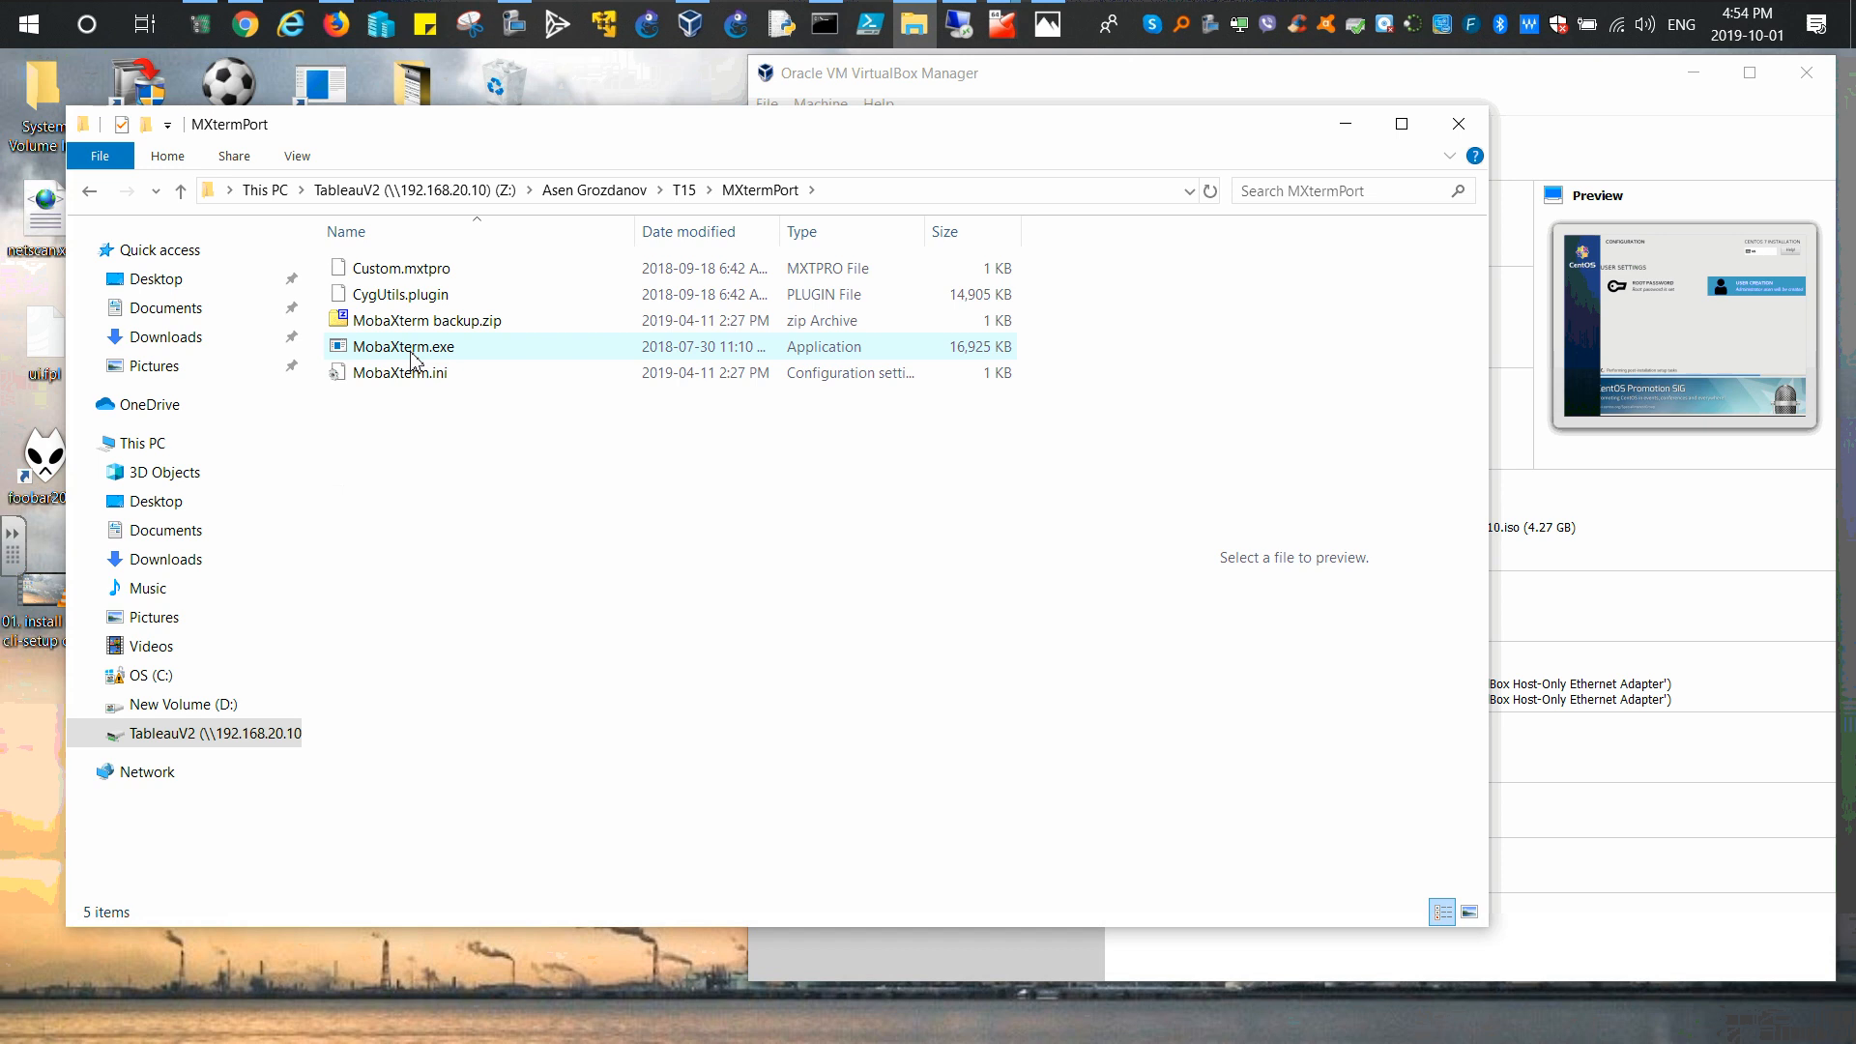
{"action": "left_click", "coordinate": [1458, 123]}
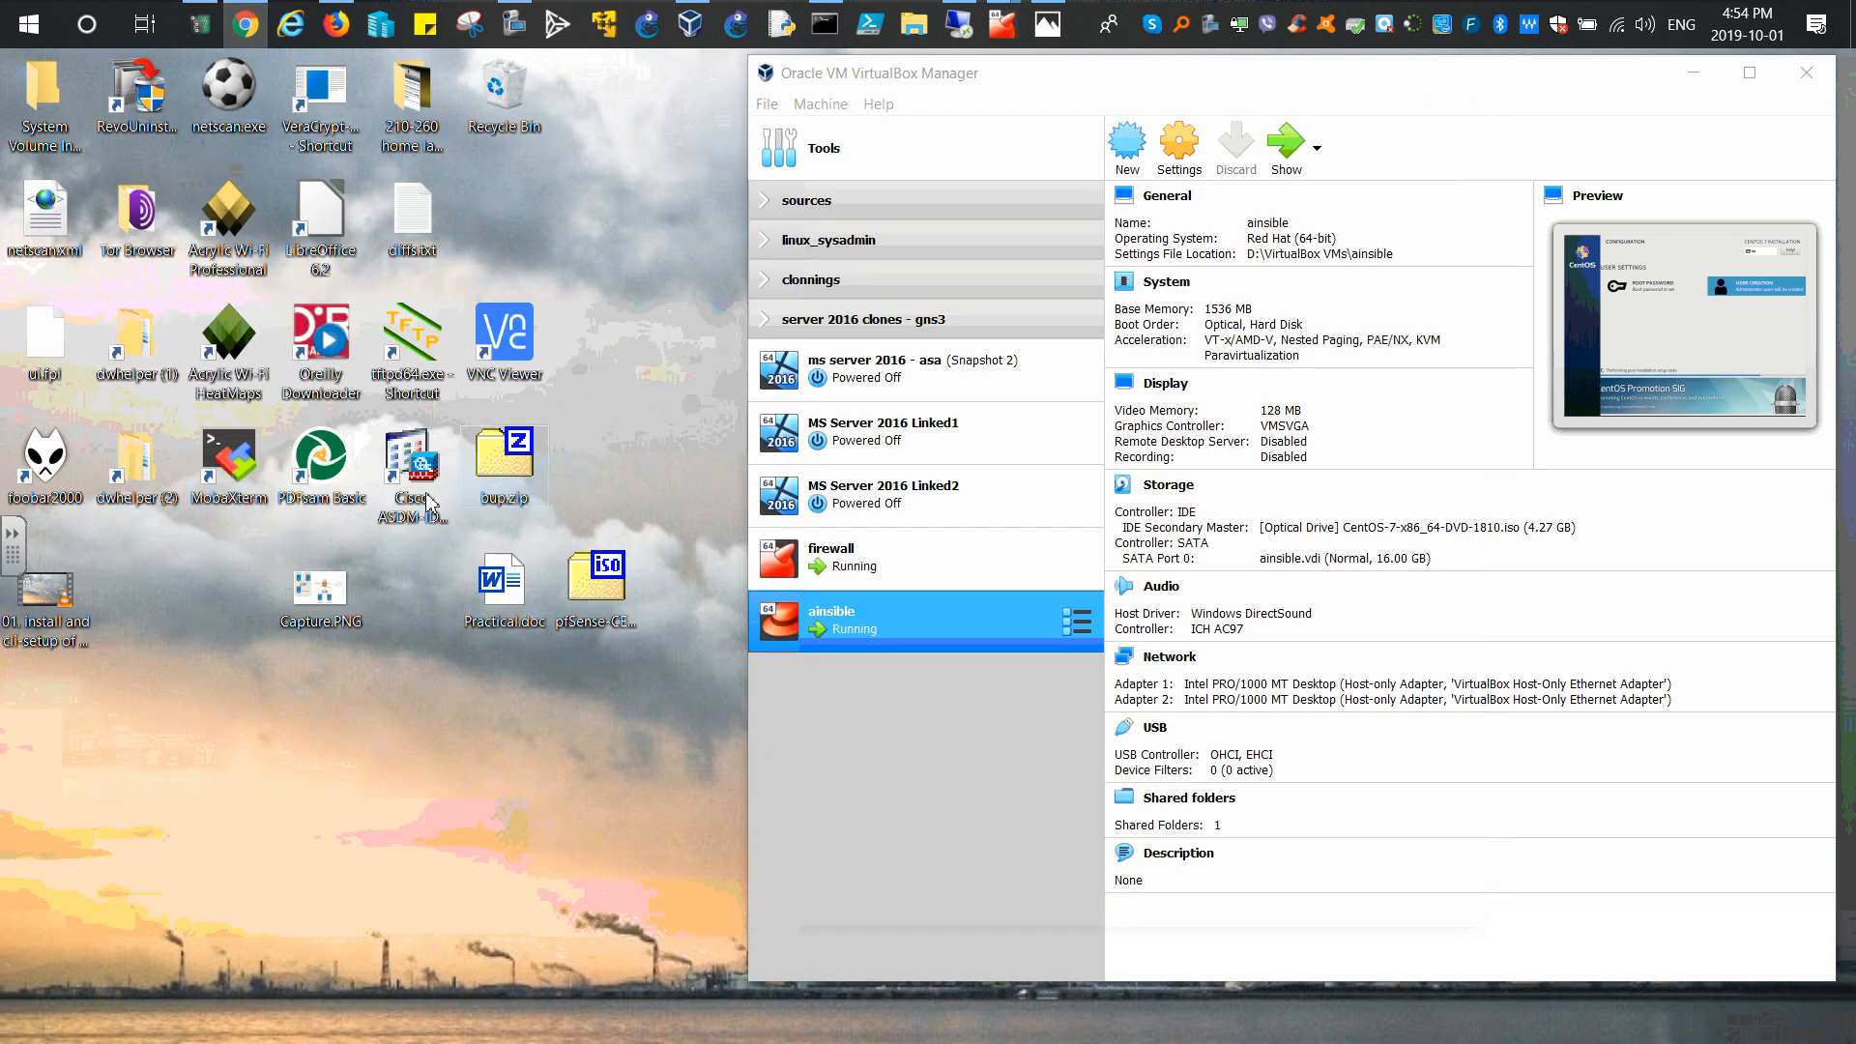
Step: Launch MobaXterm from its desktop icon and slightly resize its window
{"action": "double_click", "coordinate": [231, 481]}
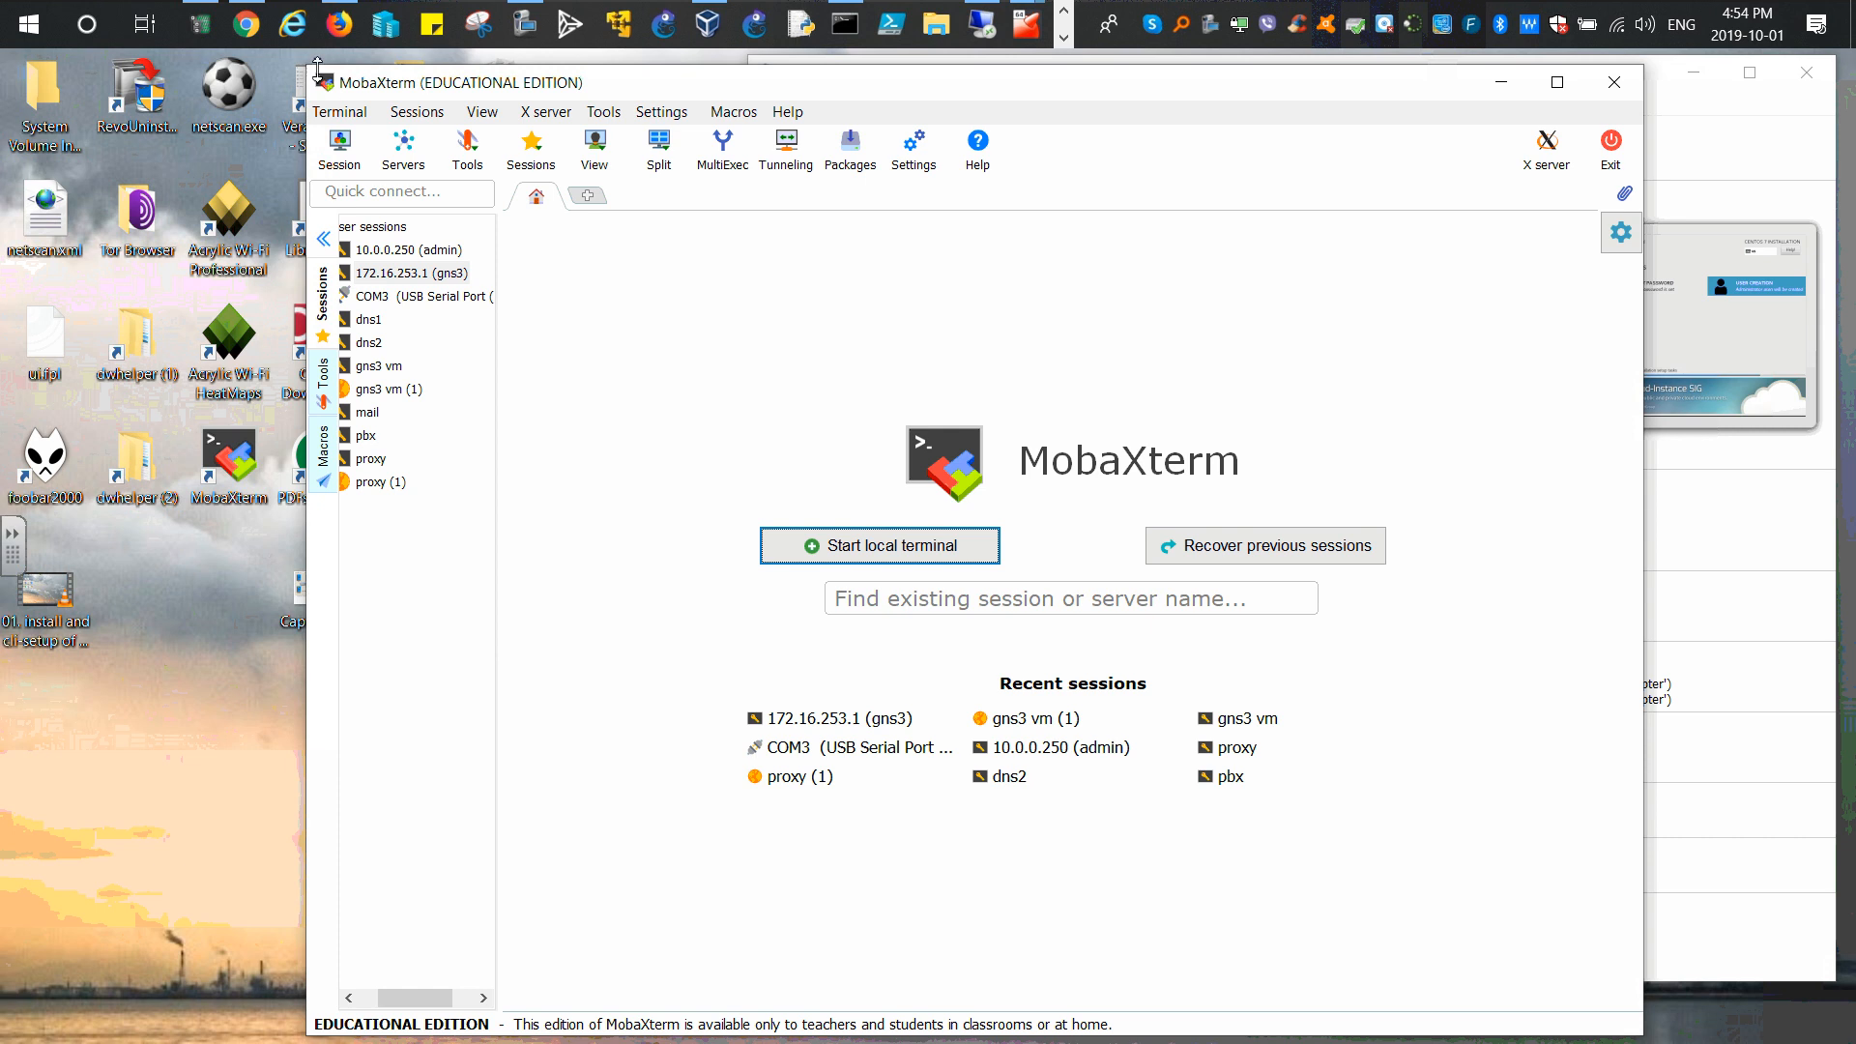
{"action": "left_click_drag", "start_coordinate": [317, 69], "coordinate": [323, 82]}
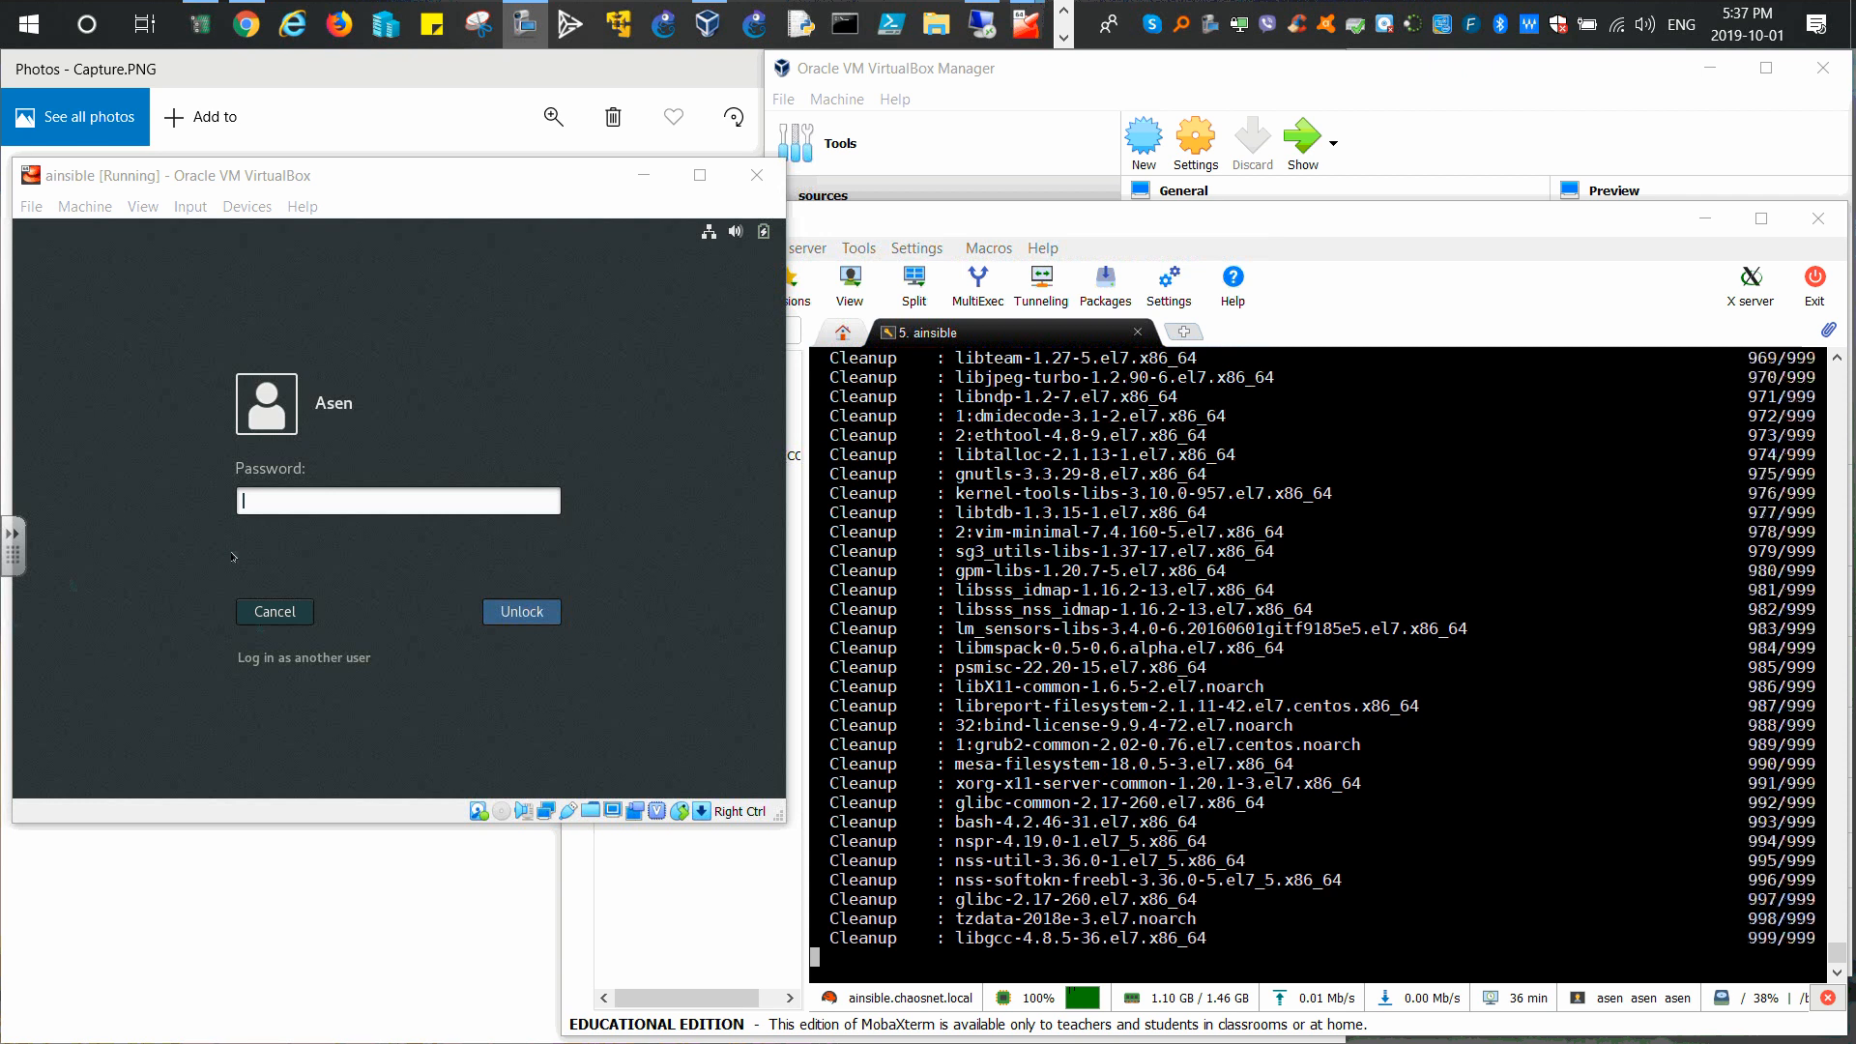
Step: Unlock the CentOS guest's lock screen by entering the account password
{"action": "left_click", "coordinate": [291, 493]}
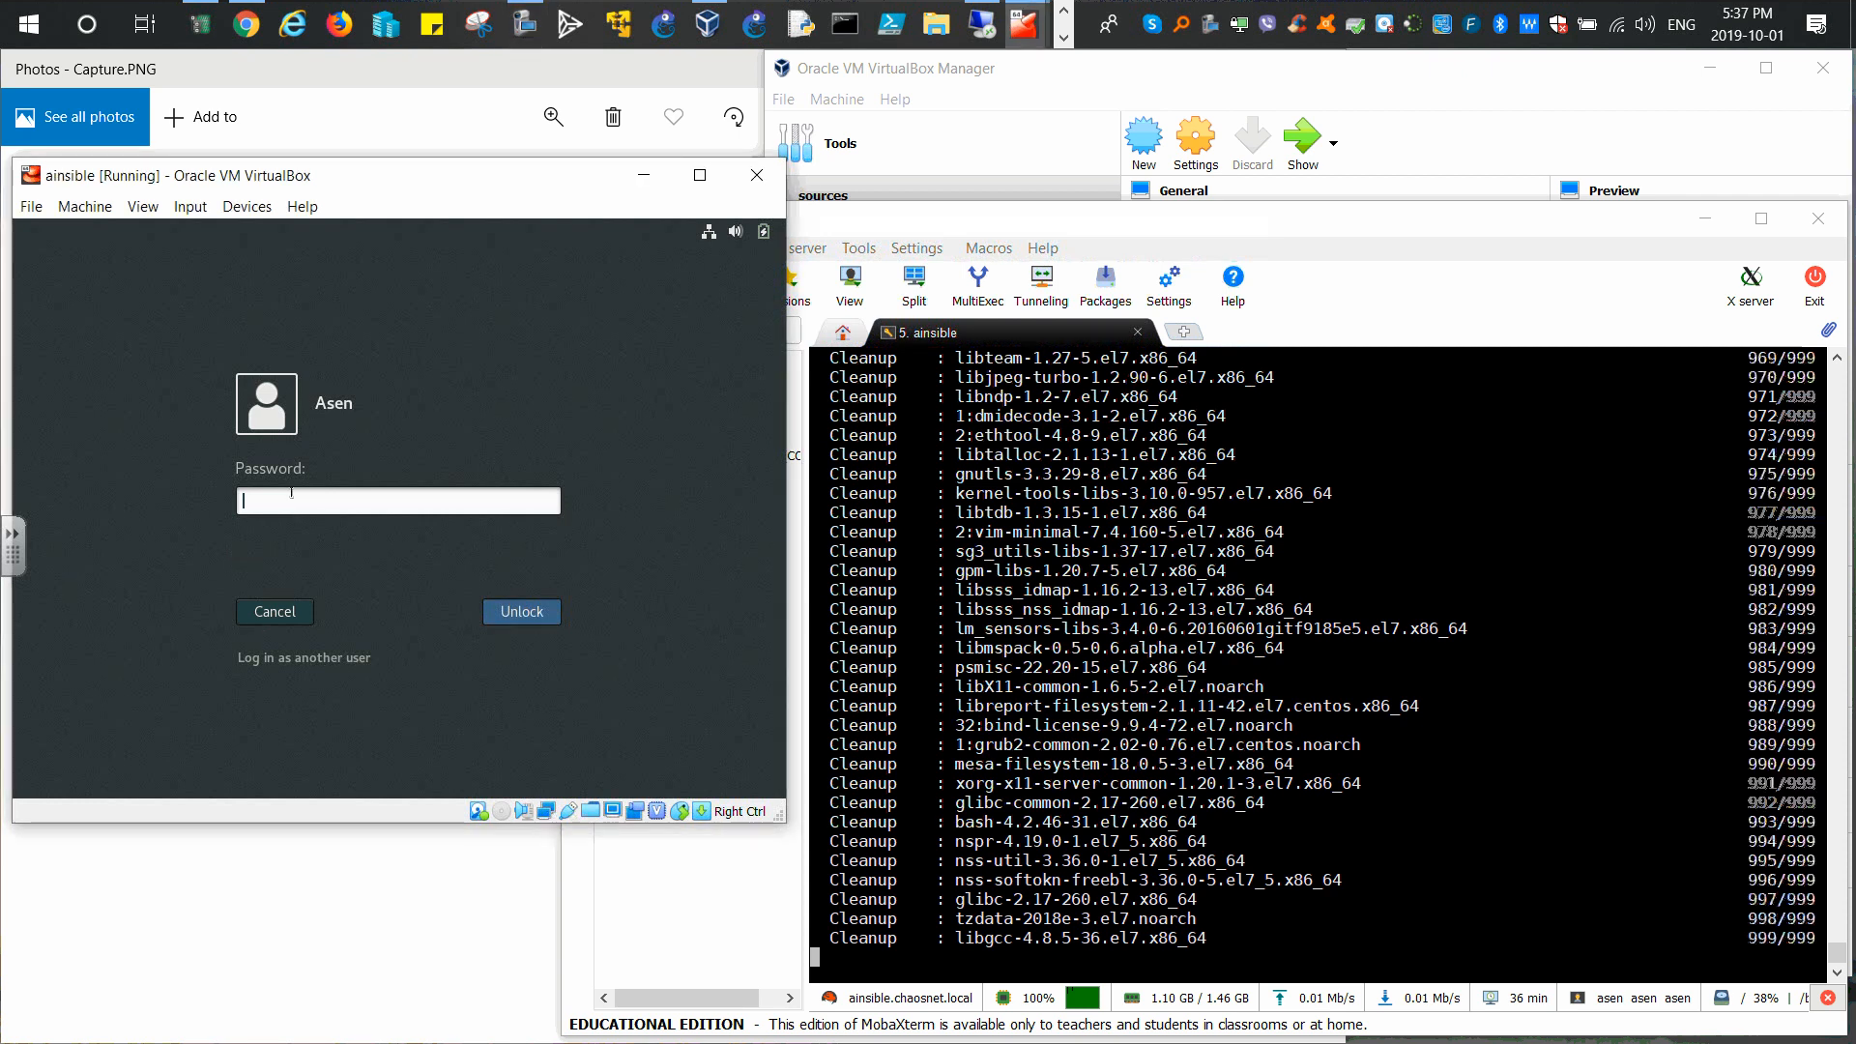
{"action": "type", "text": "a*******"}
{"action": "key", "text": "Return"}
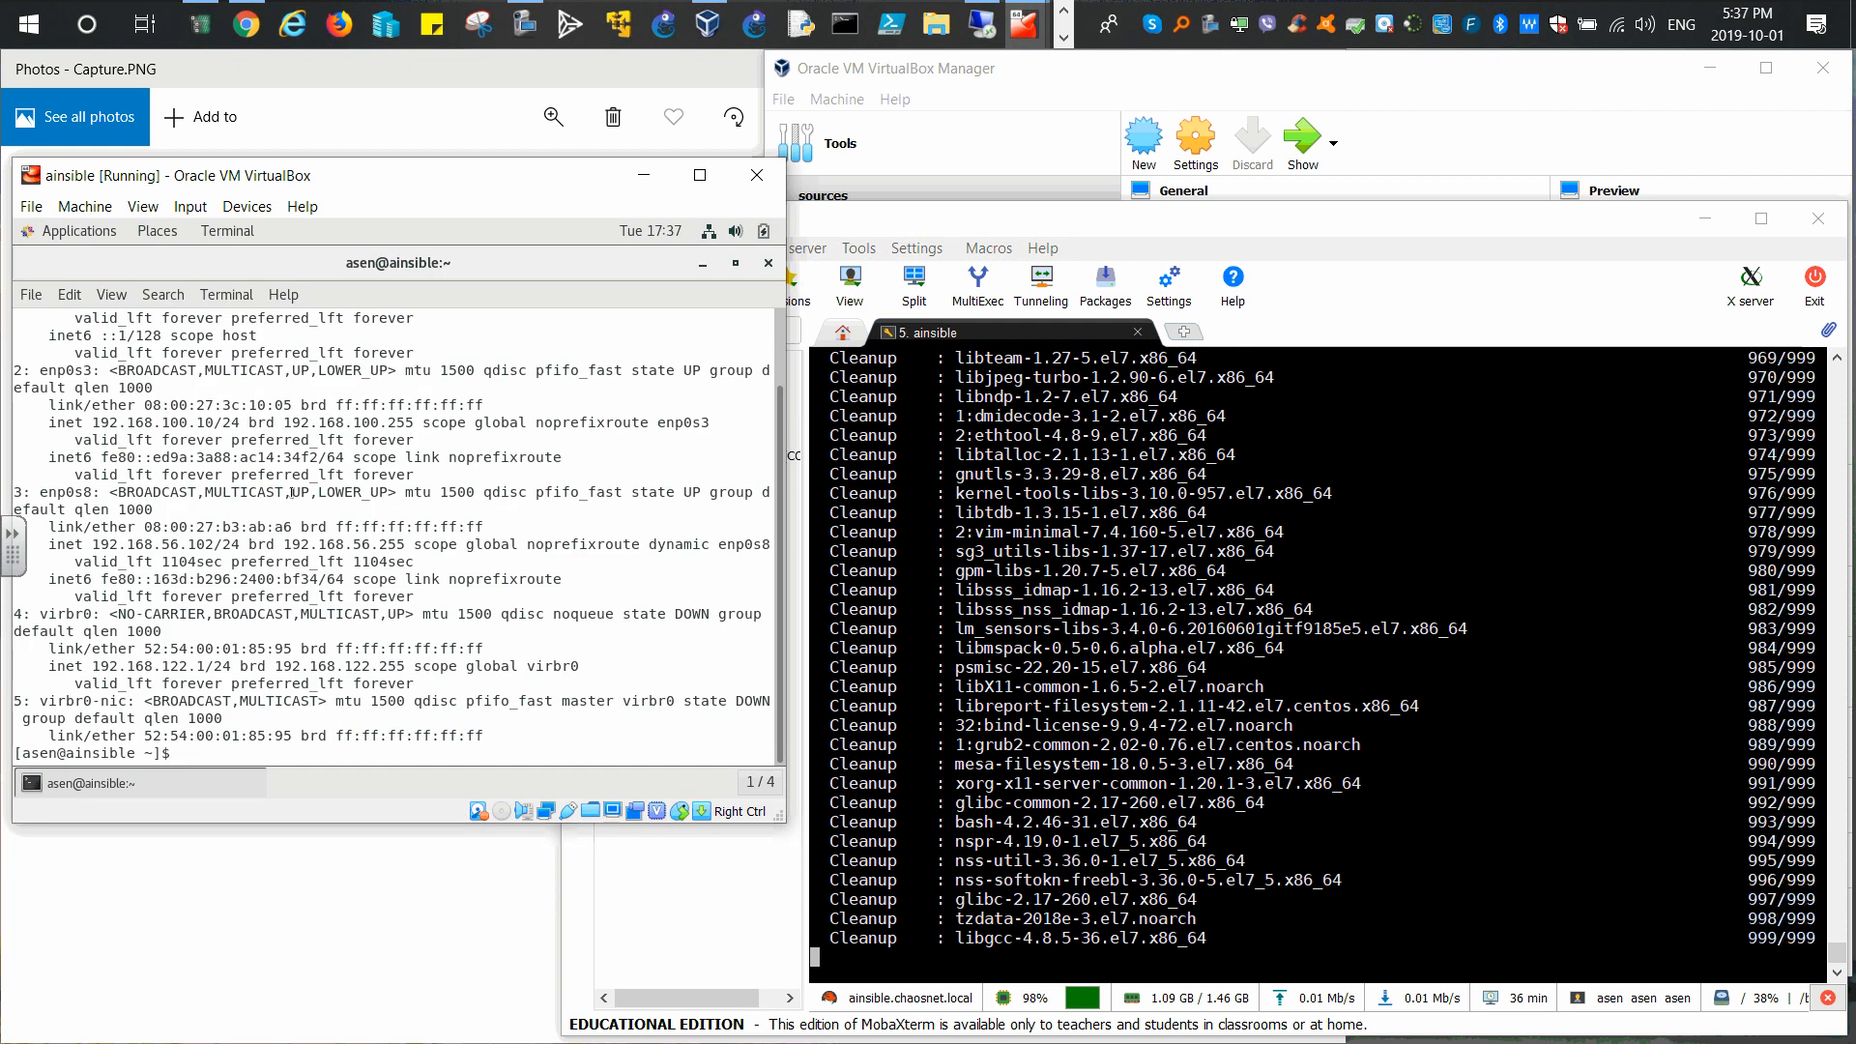
Step: Exit the guest terminal and enlarge the VM window to show the CentOS desktop
{"action": "type", "text": "exit"}
{"action": "key", "text": "Return"}
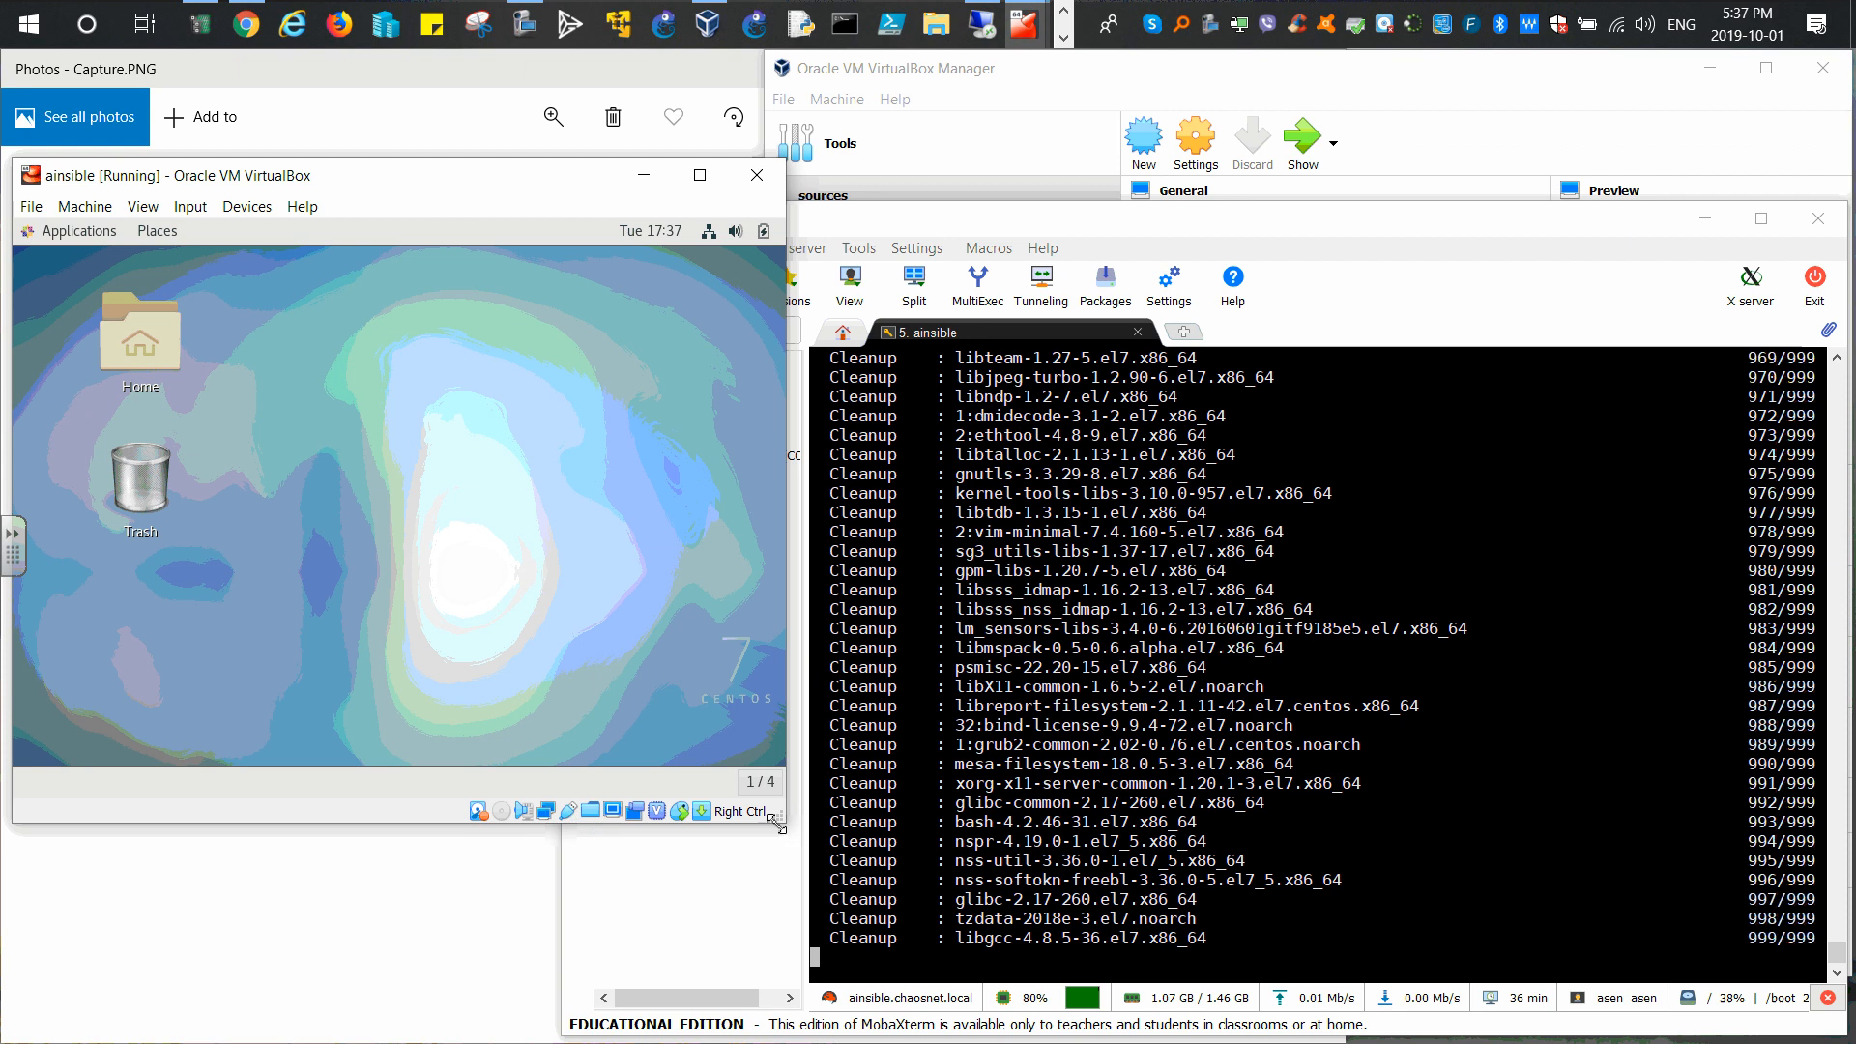
{"action": "left_click_drag", "start_coordinate": [783, 826], "coordinate": [1055, 952]}
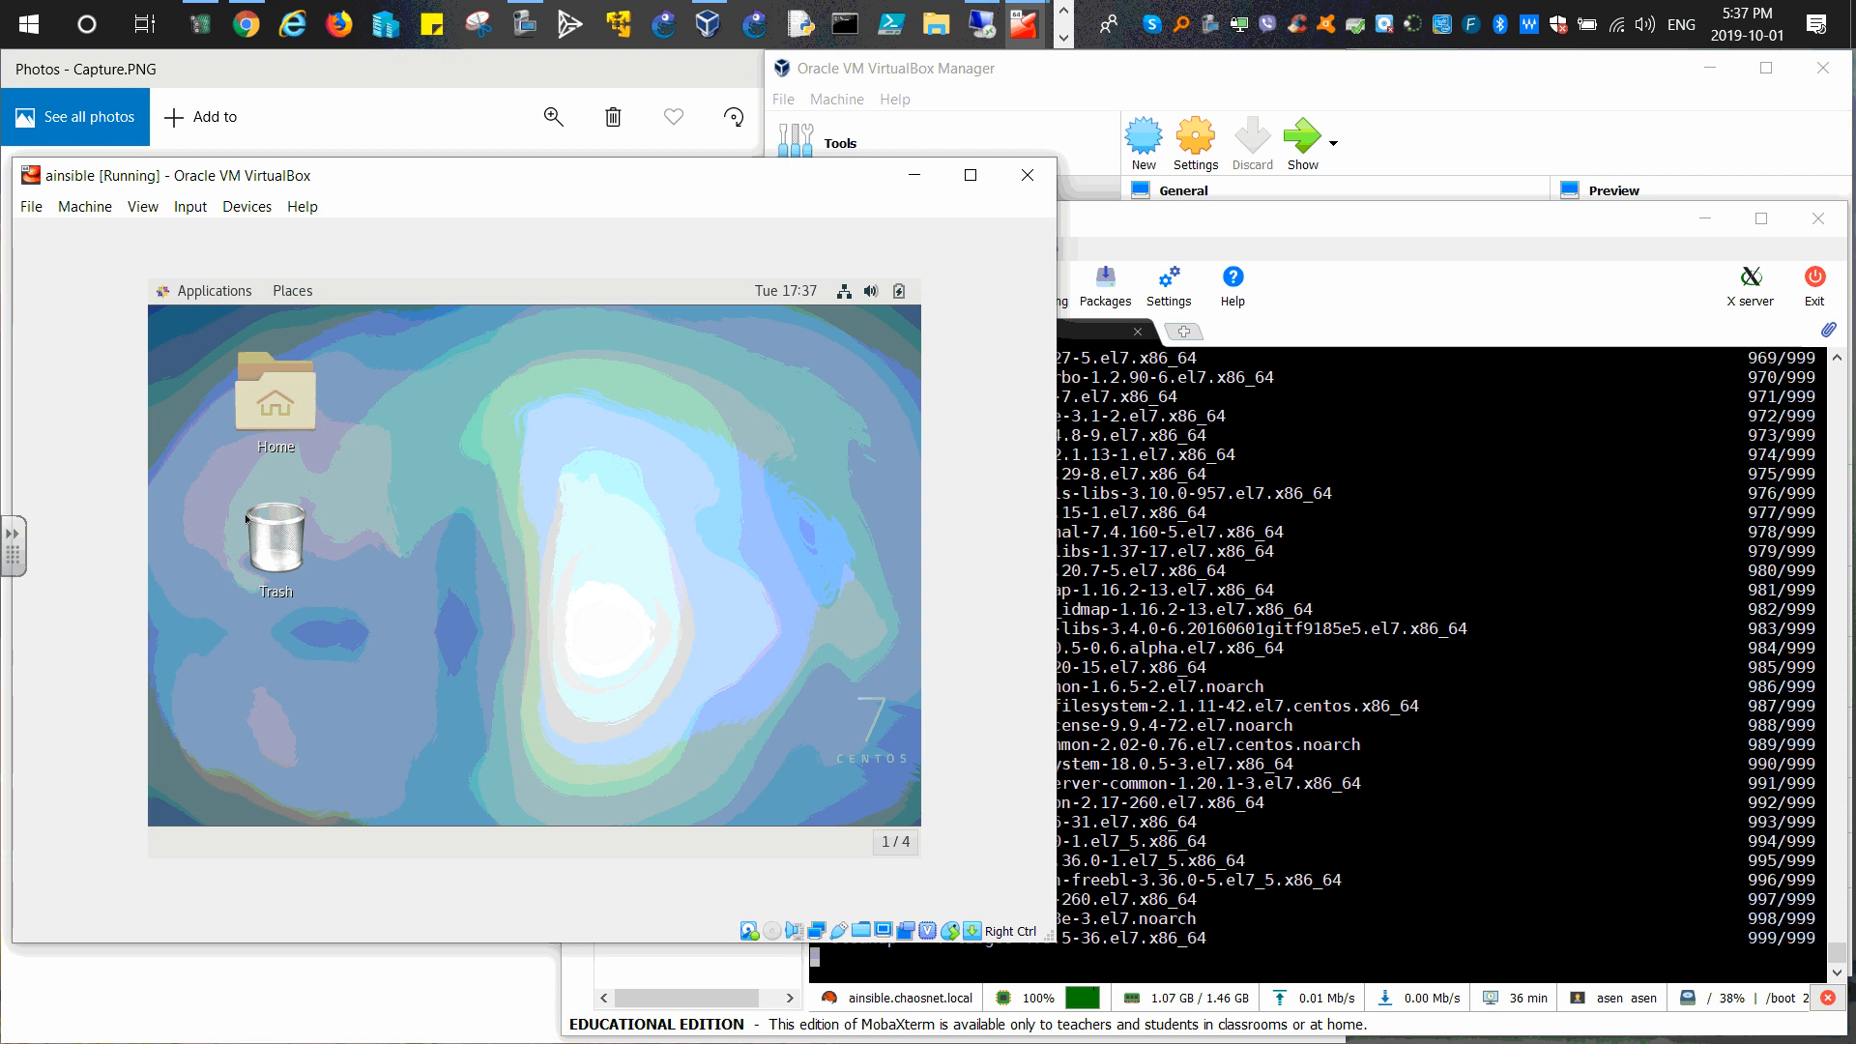
Step: Glance at the guest's Home folder, then switch off the enp0s8 Ethernet connection
{"action": "left_click", "coordinate": [288, 394]}
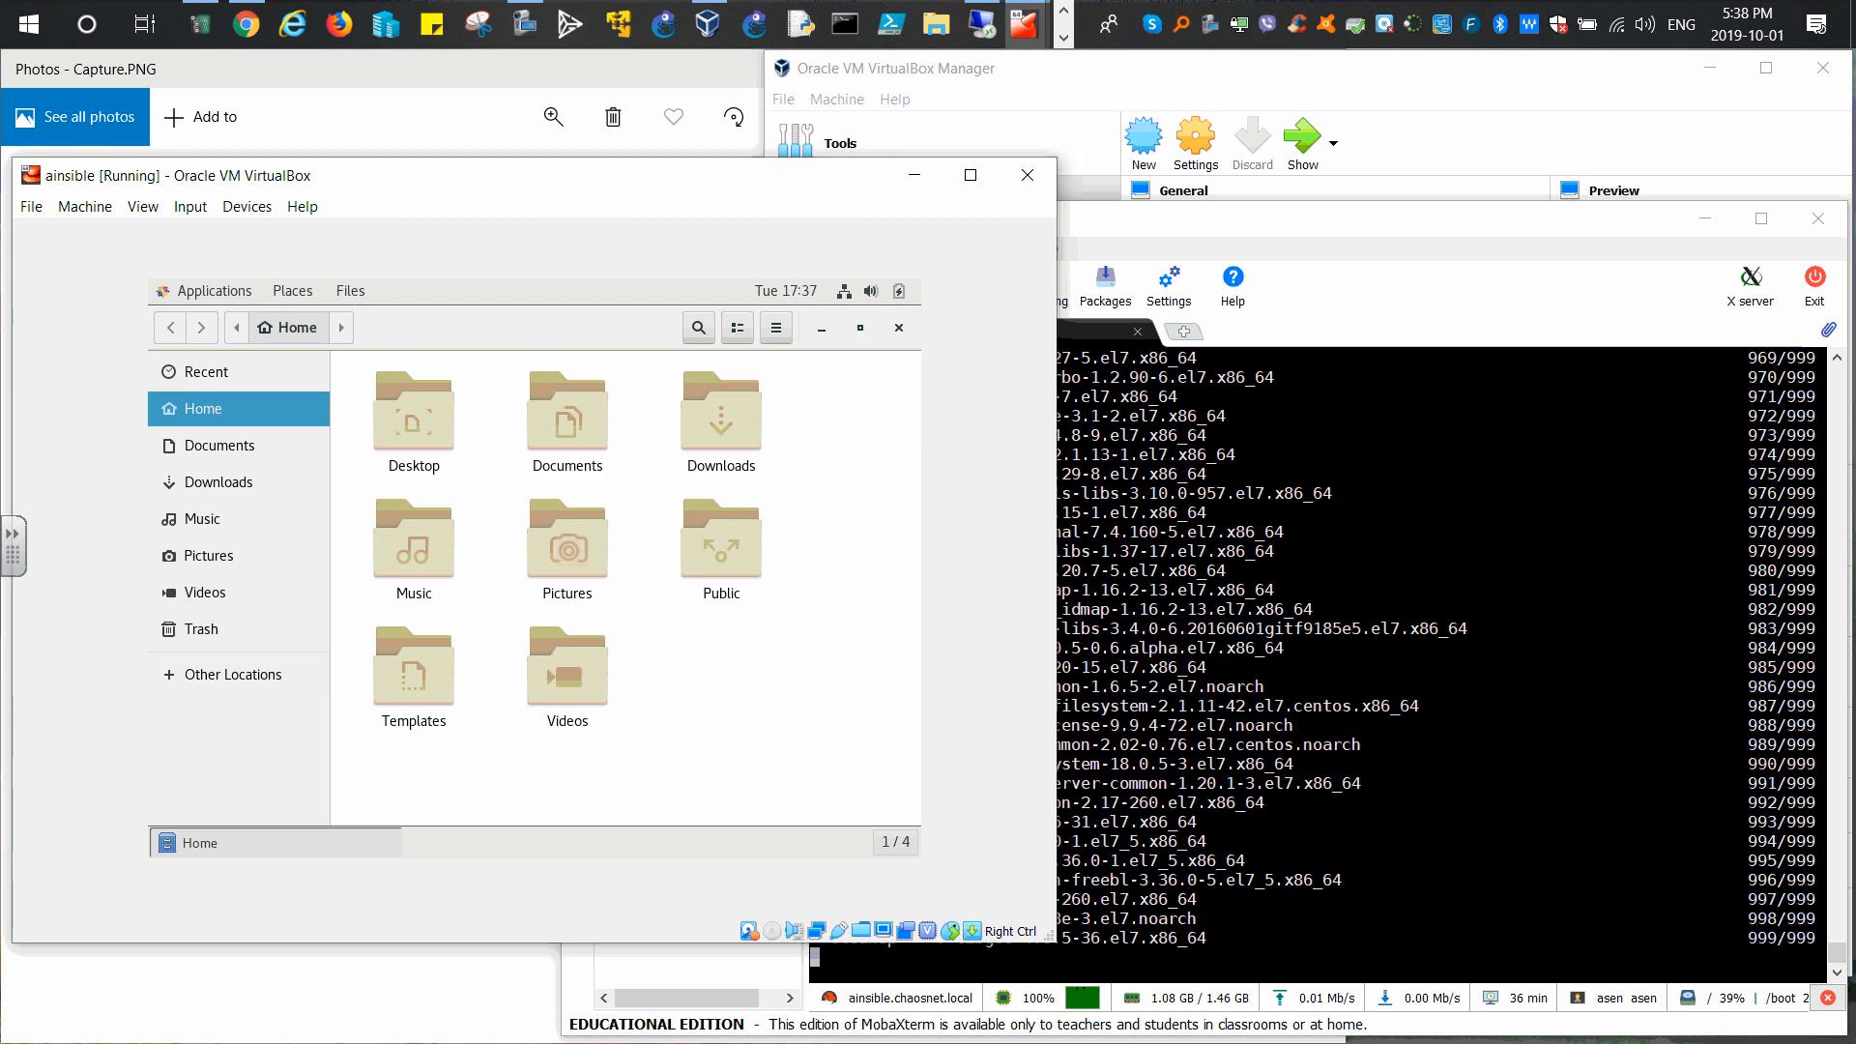
{"action": "left_click", "coordinate": [895, 332]}
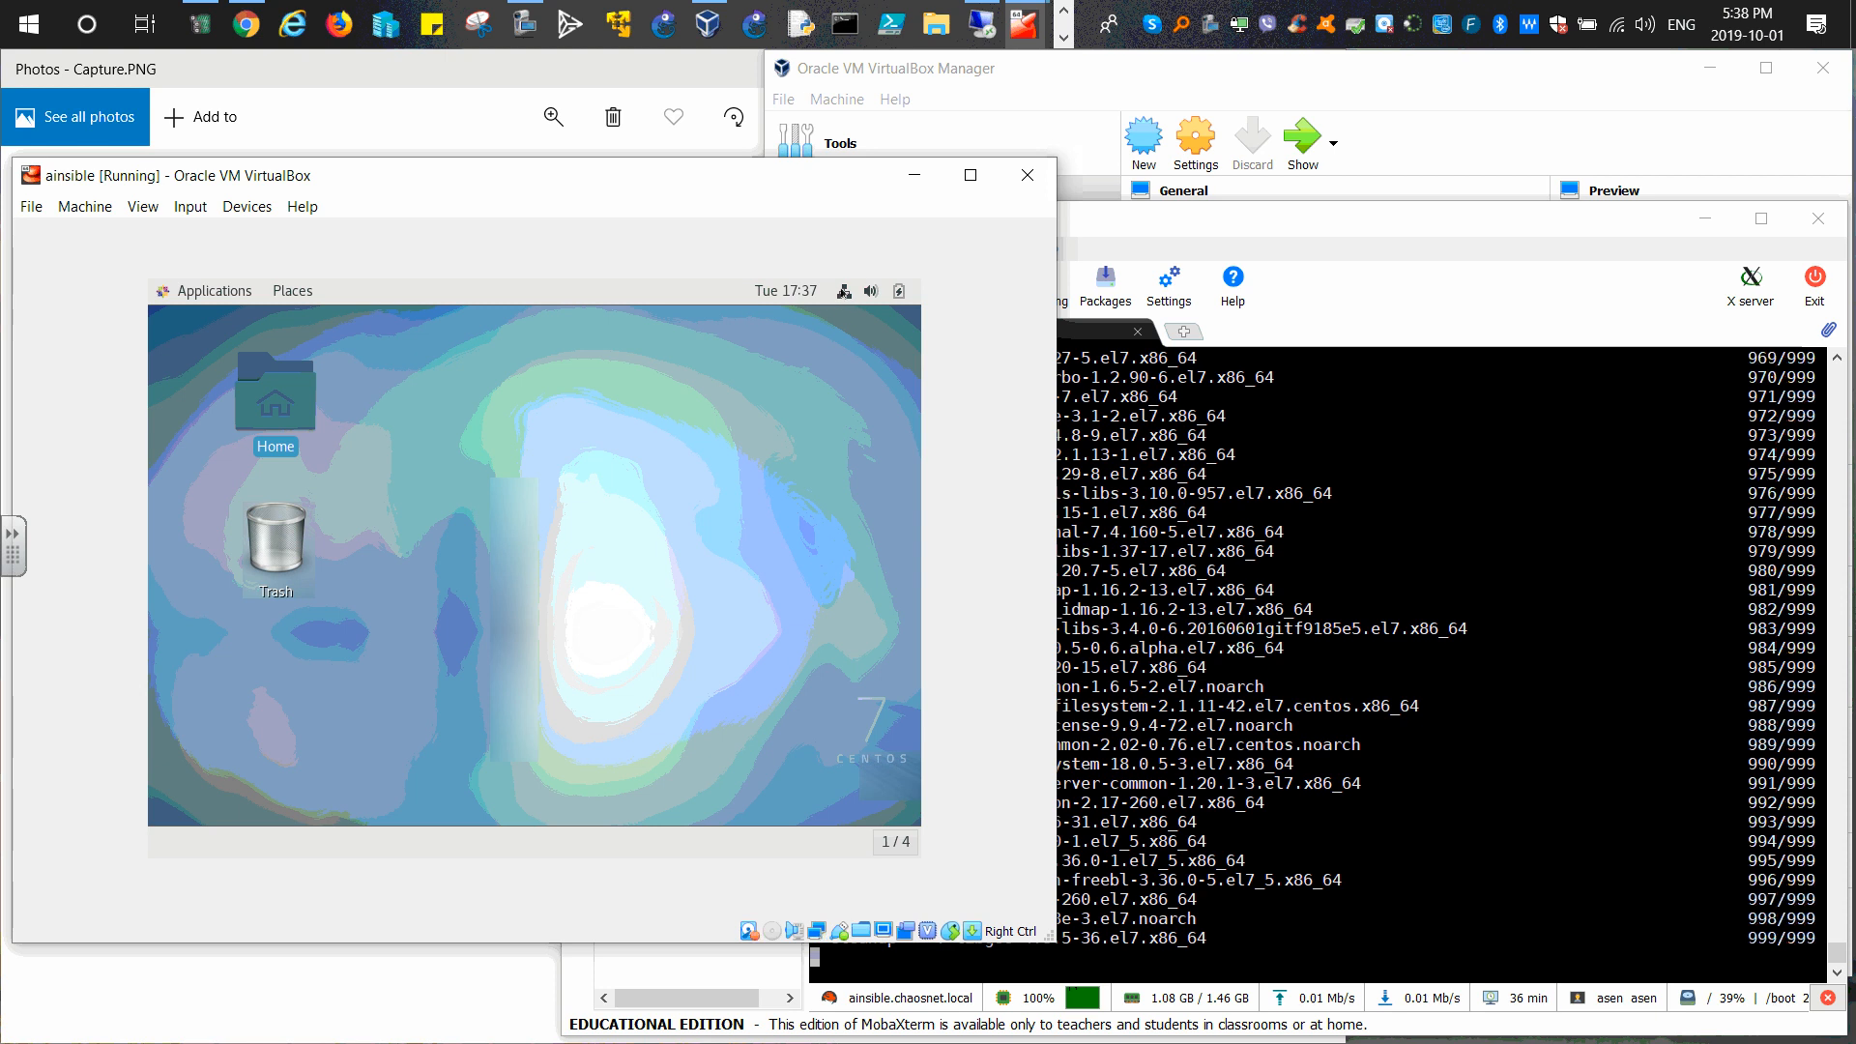
{"action": "left_click", "coordinate": [845, 302]}
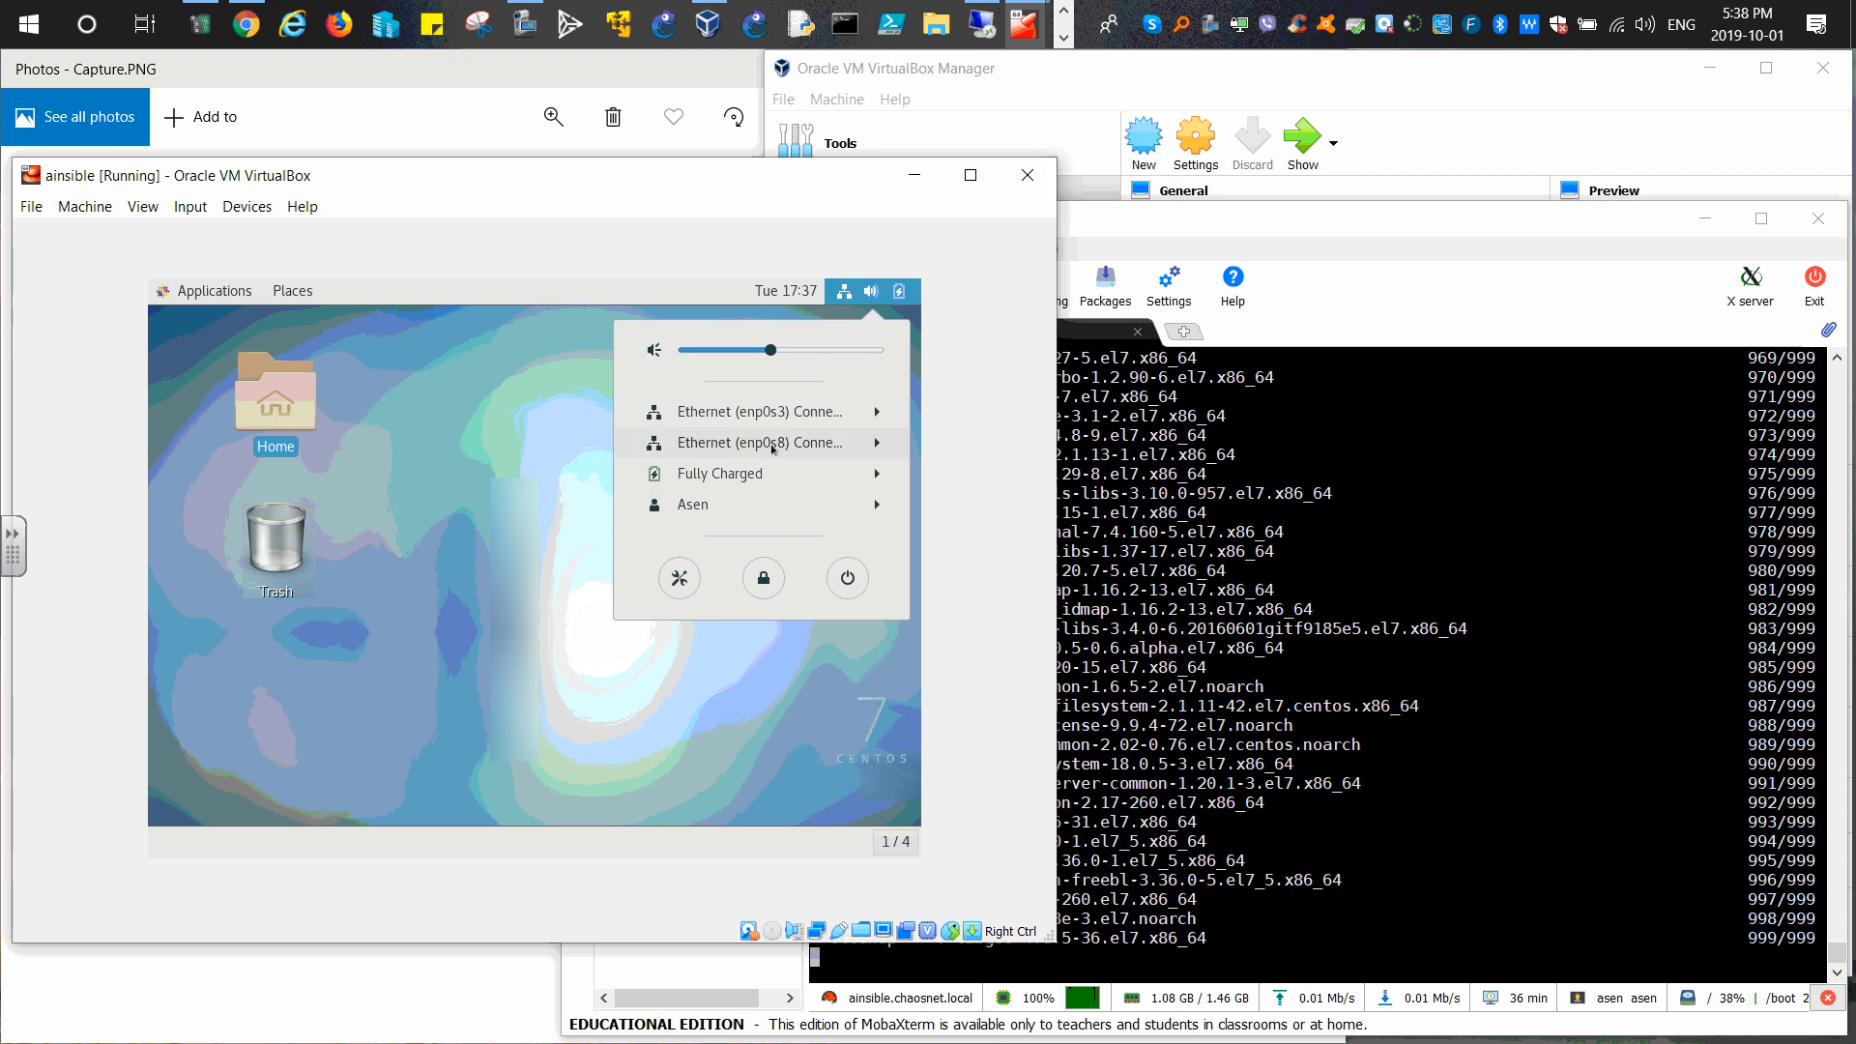
{"action": "left_click", "coordinate": [874, 447]}
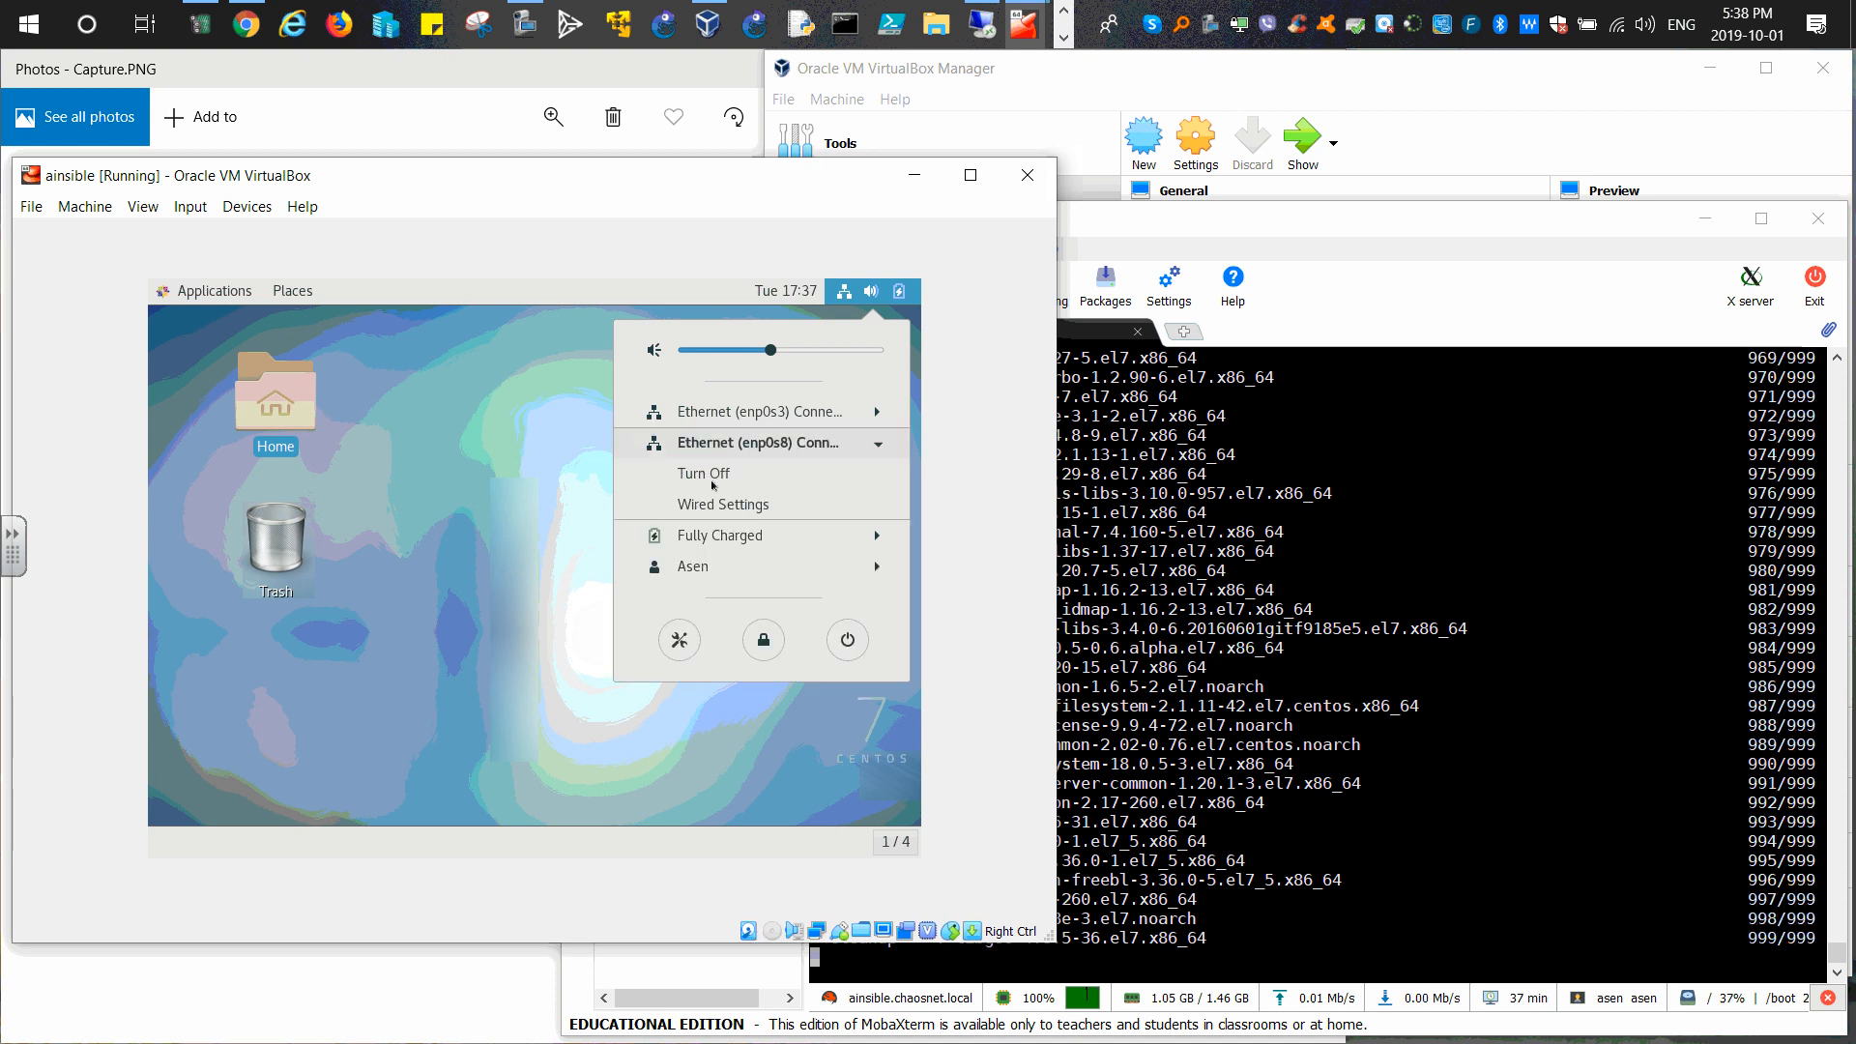
{"action": "left_click", "coordinate": [698, 474]}
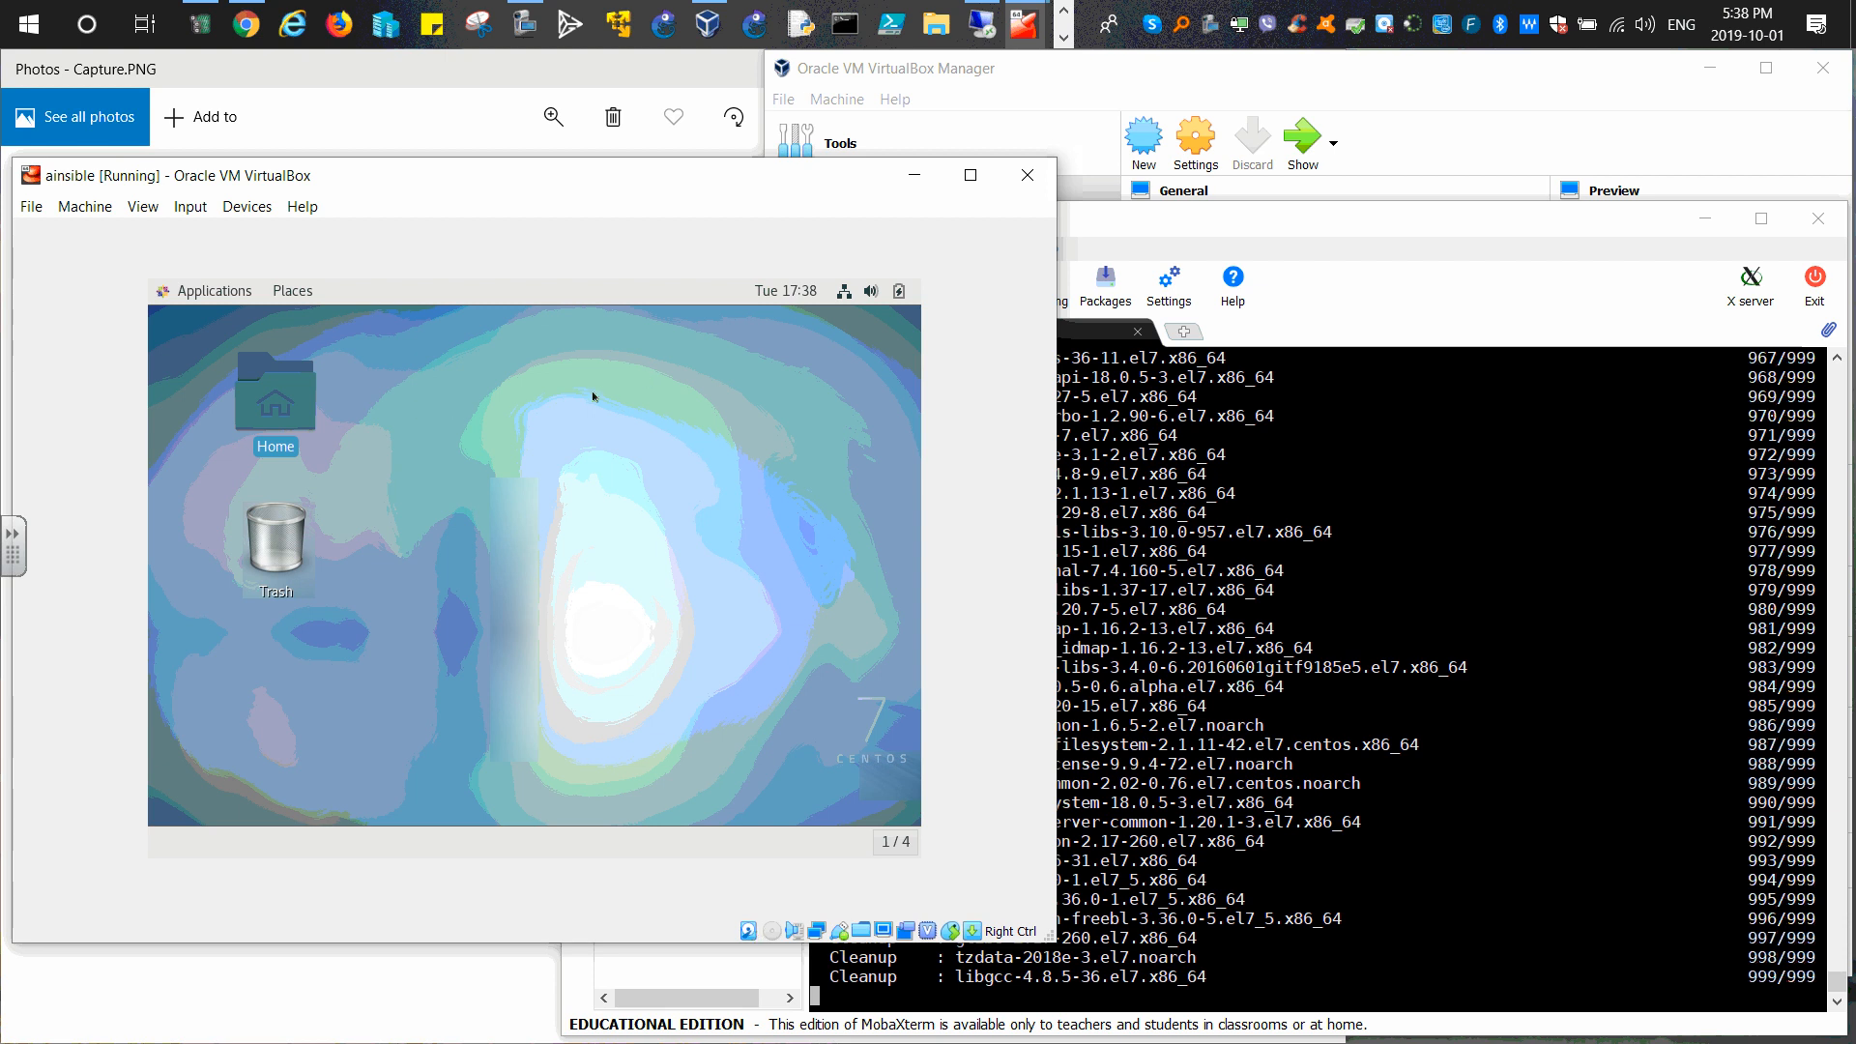
Step: Launch Terminal from the guest's Applications menu
{"action": "left_click", "coordinate": [226, 293]}
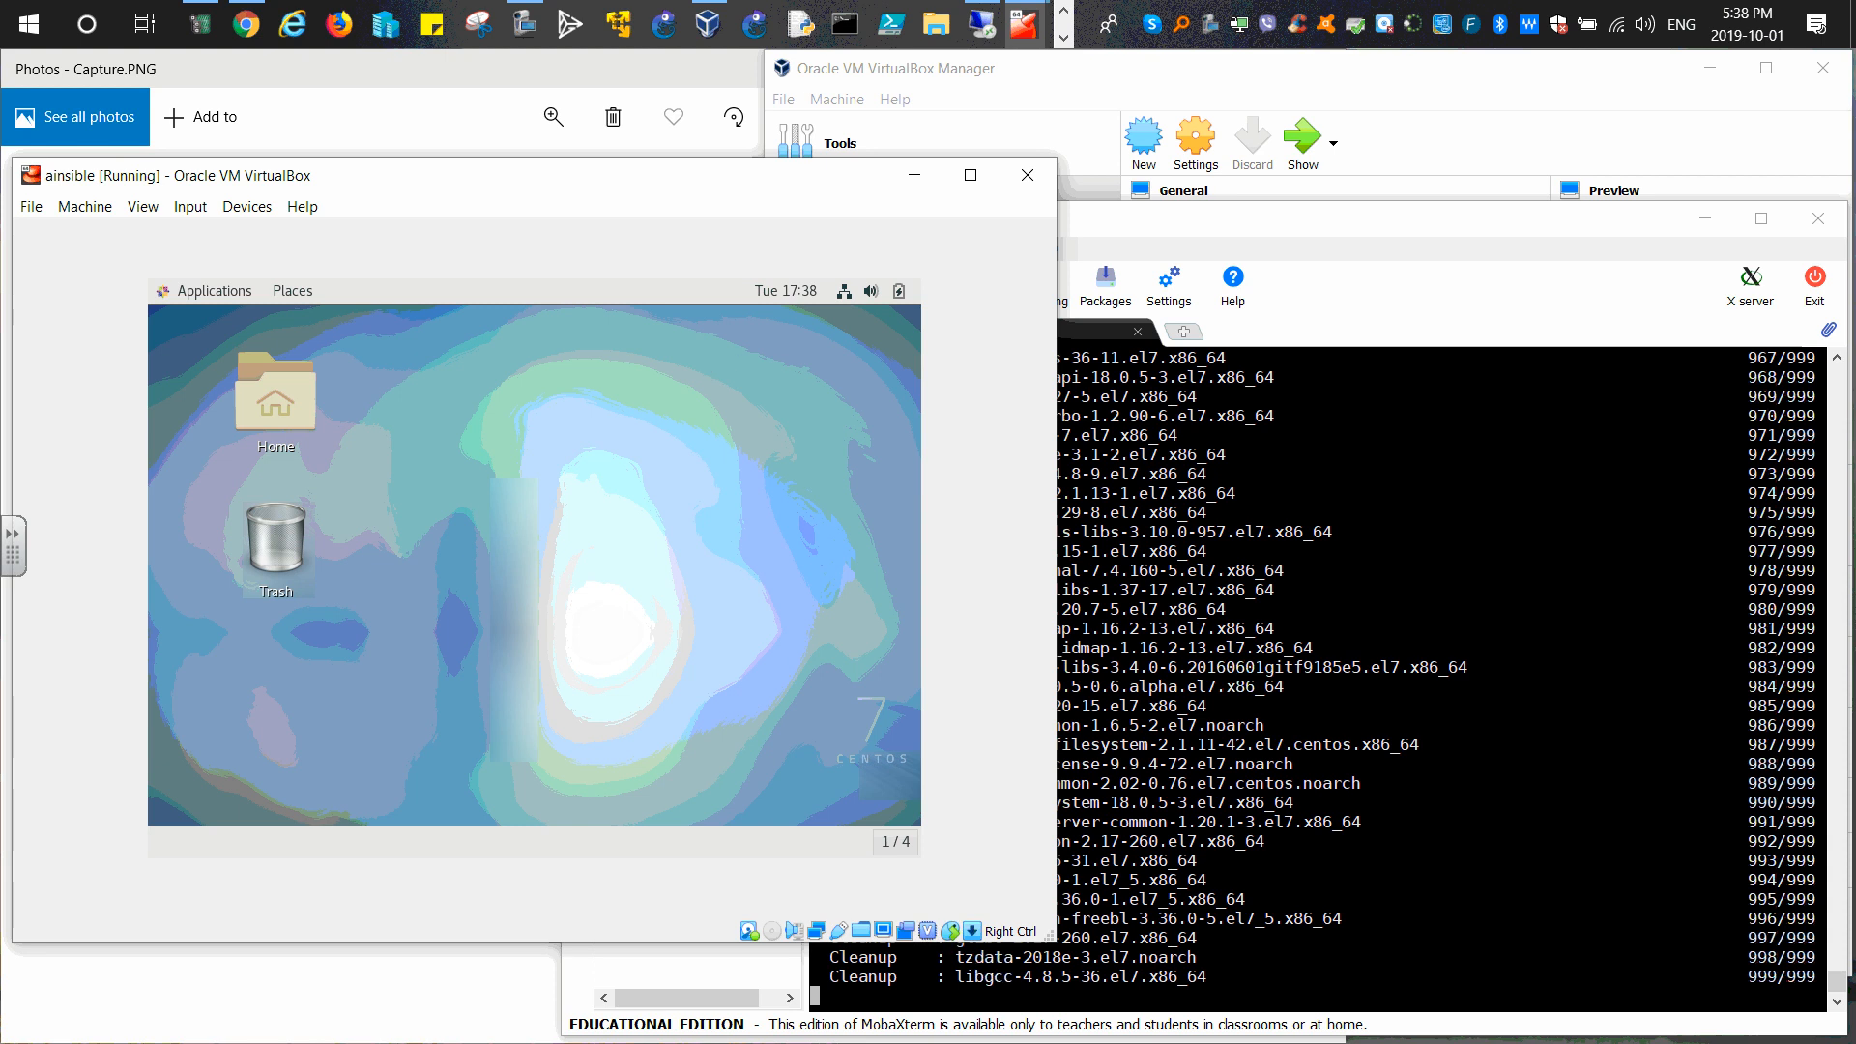
{"action": "left_click", "coordinate": [232, 290]}
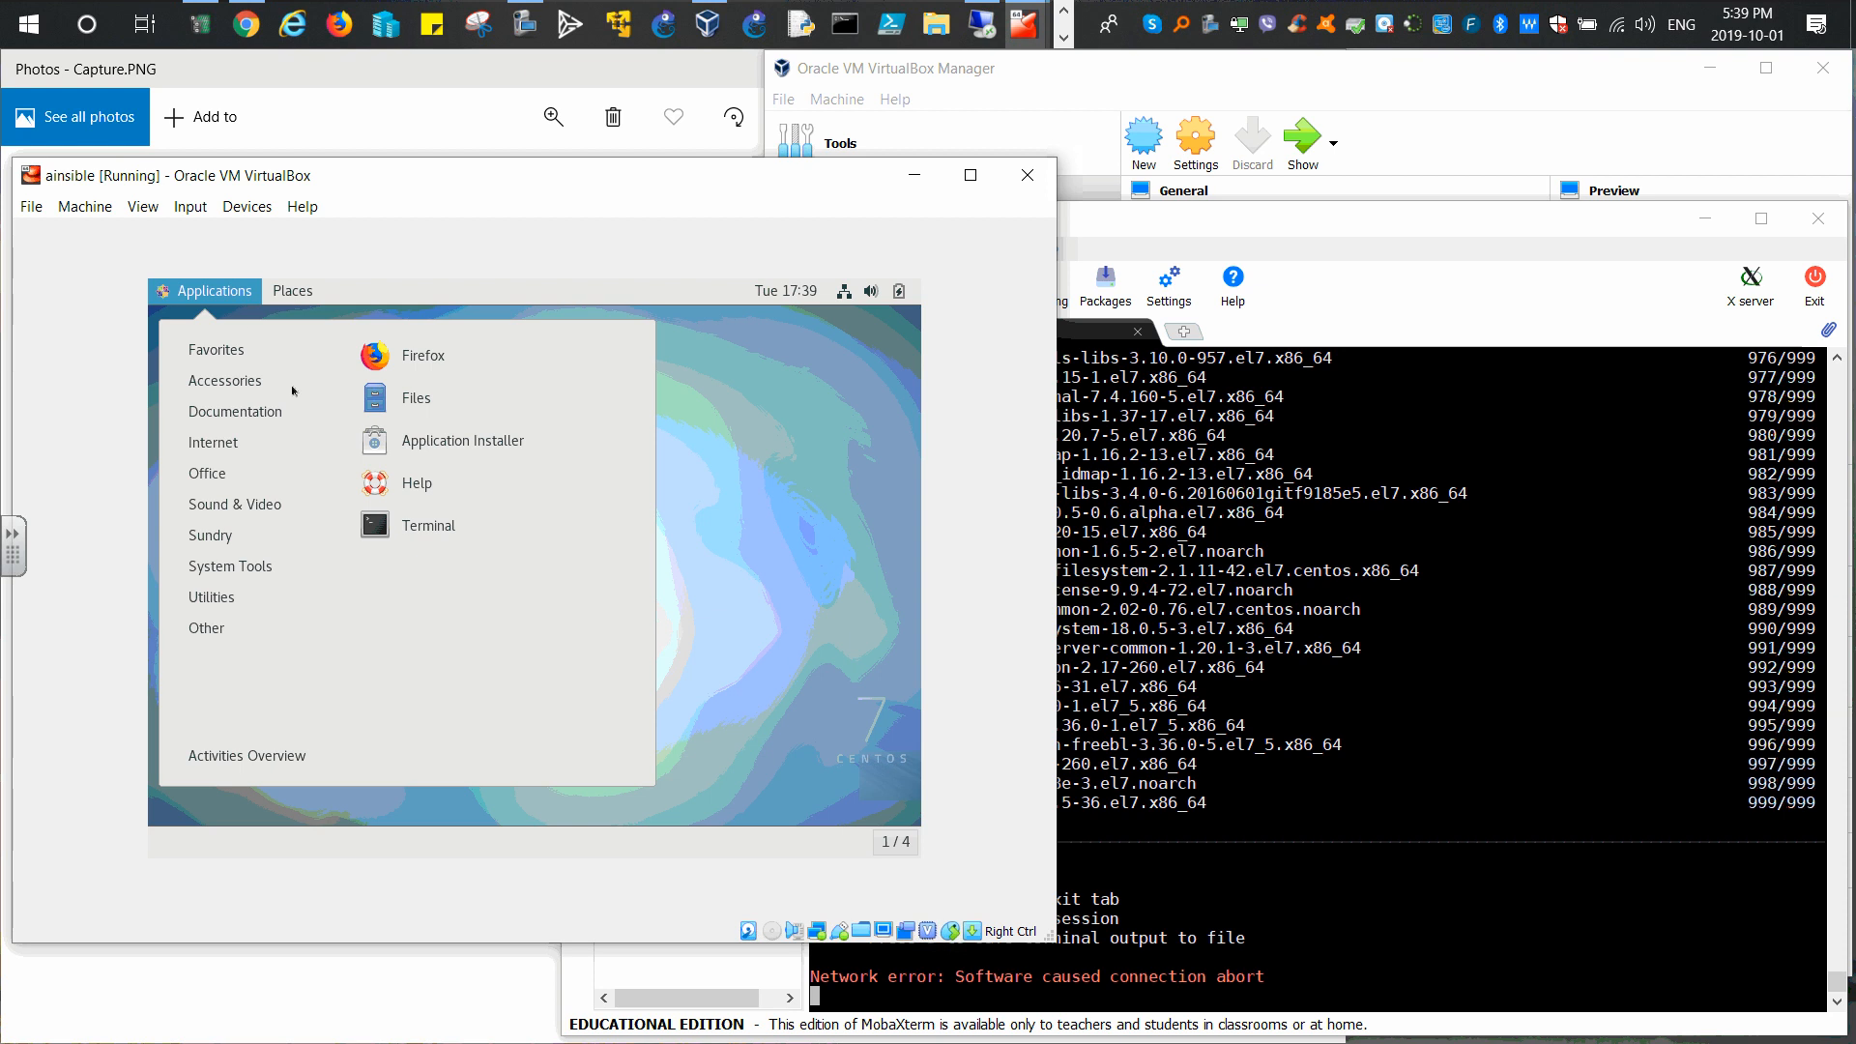
{"action": "left_click", "coordinate": [419, 533]}
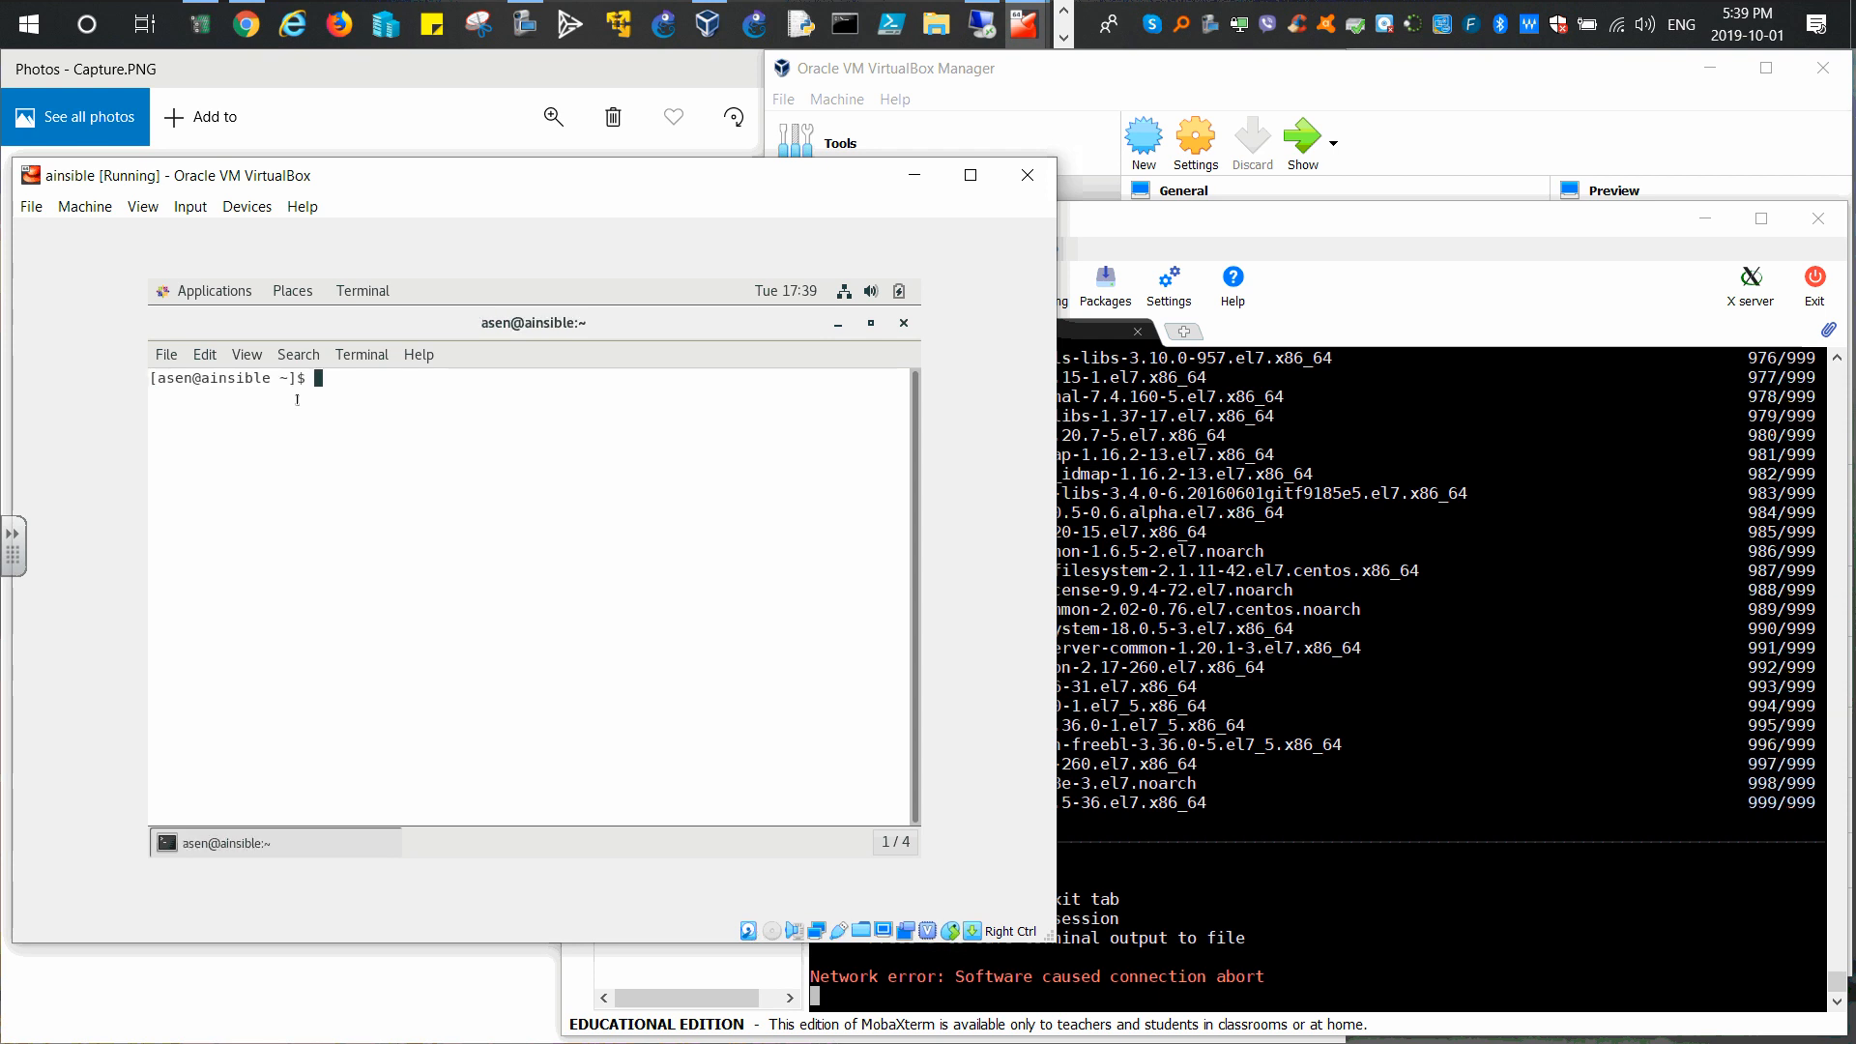
Step: Run ip address show in the guest terminal, fixing the doubled 'a' typo first
{"action": "type", "text": "ip aaddress show"}
{"action": "key", "text": "Left"}
{"action": "key", "text": "Left"}
{"action": "key", "text": "Left"}
{"action": "key", "text": "Left"}
{"action": "key", "text": "Left"}
{"action": "key", "text": "Left"}
{"action": "key", "text": "Left"}
{"action": "key", "text": "Left"}
{"action": "key", "text": "Left"}
{"action": "key", "text": "Left"}
{"action": "key", "text": "Left"}
{"action": "key", "text": "BackSpace"}
{"action": "key", "text": "Return"}
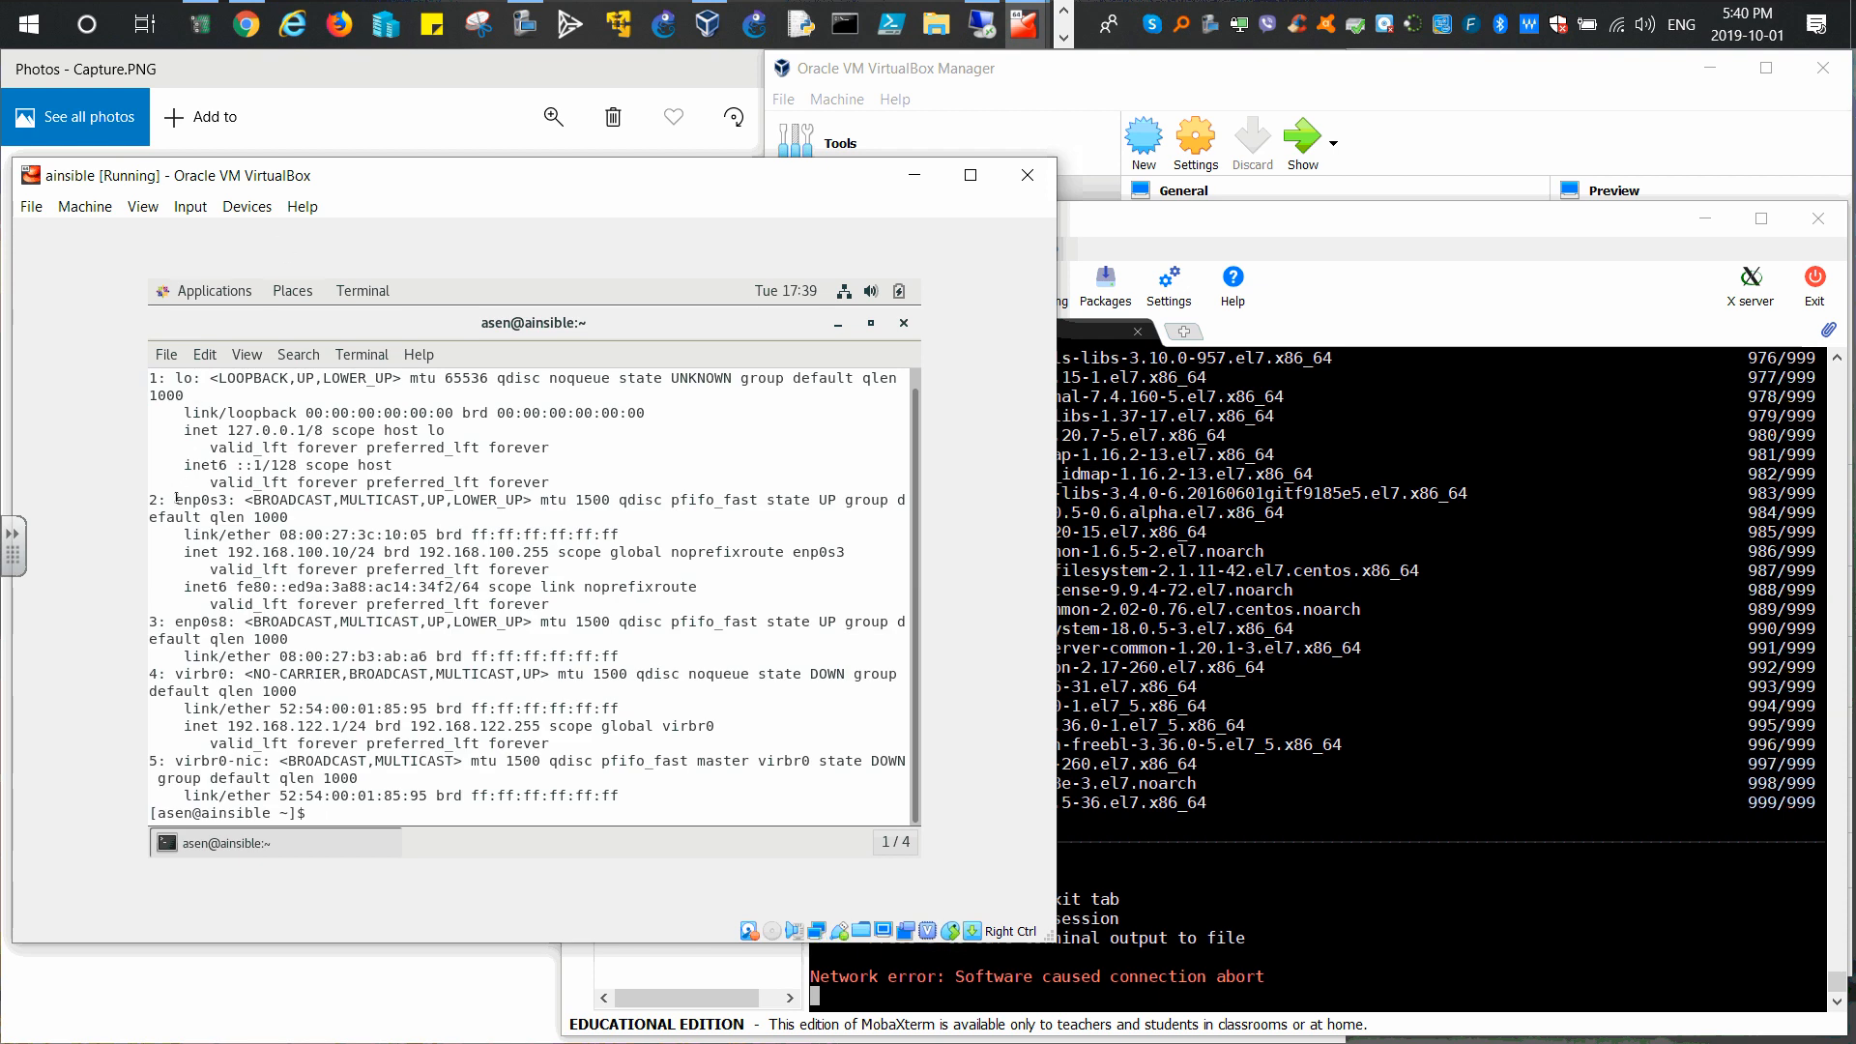
Step: Highlight the enp0s3, enp0s8 and virbr0 192.168.122.1 entries, then switch back to MobaXterm
{"action": "left_click_drag", "start_coordinate": [181, 500], "coordinate": [340, 552]}
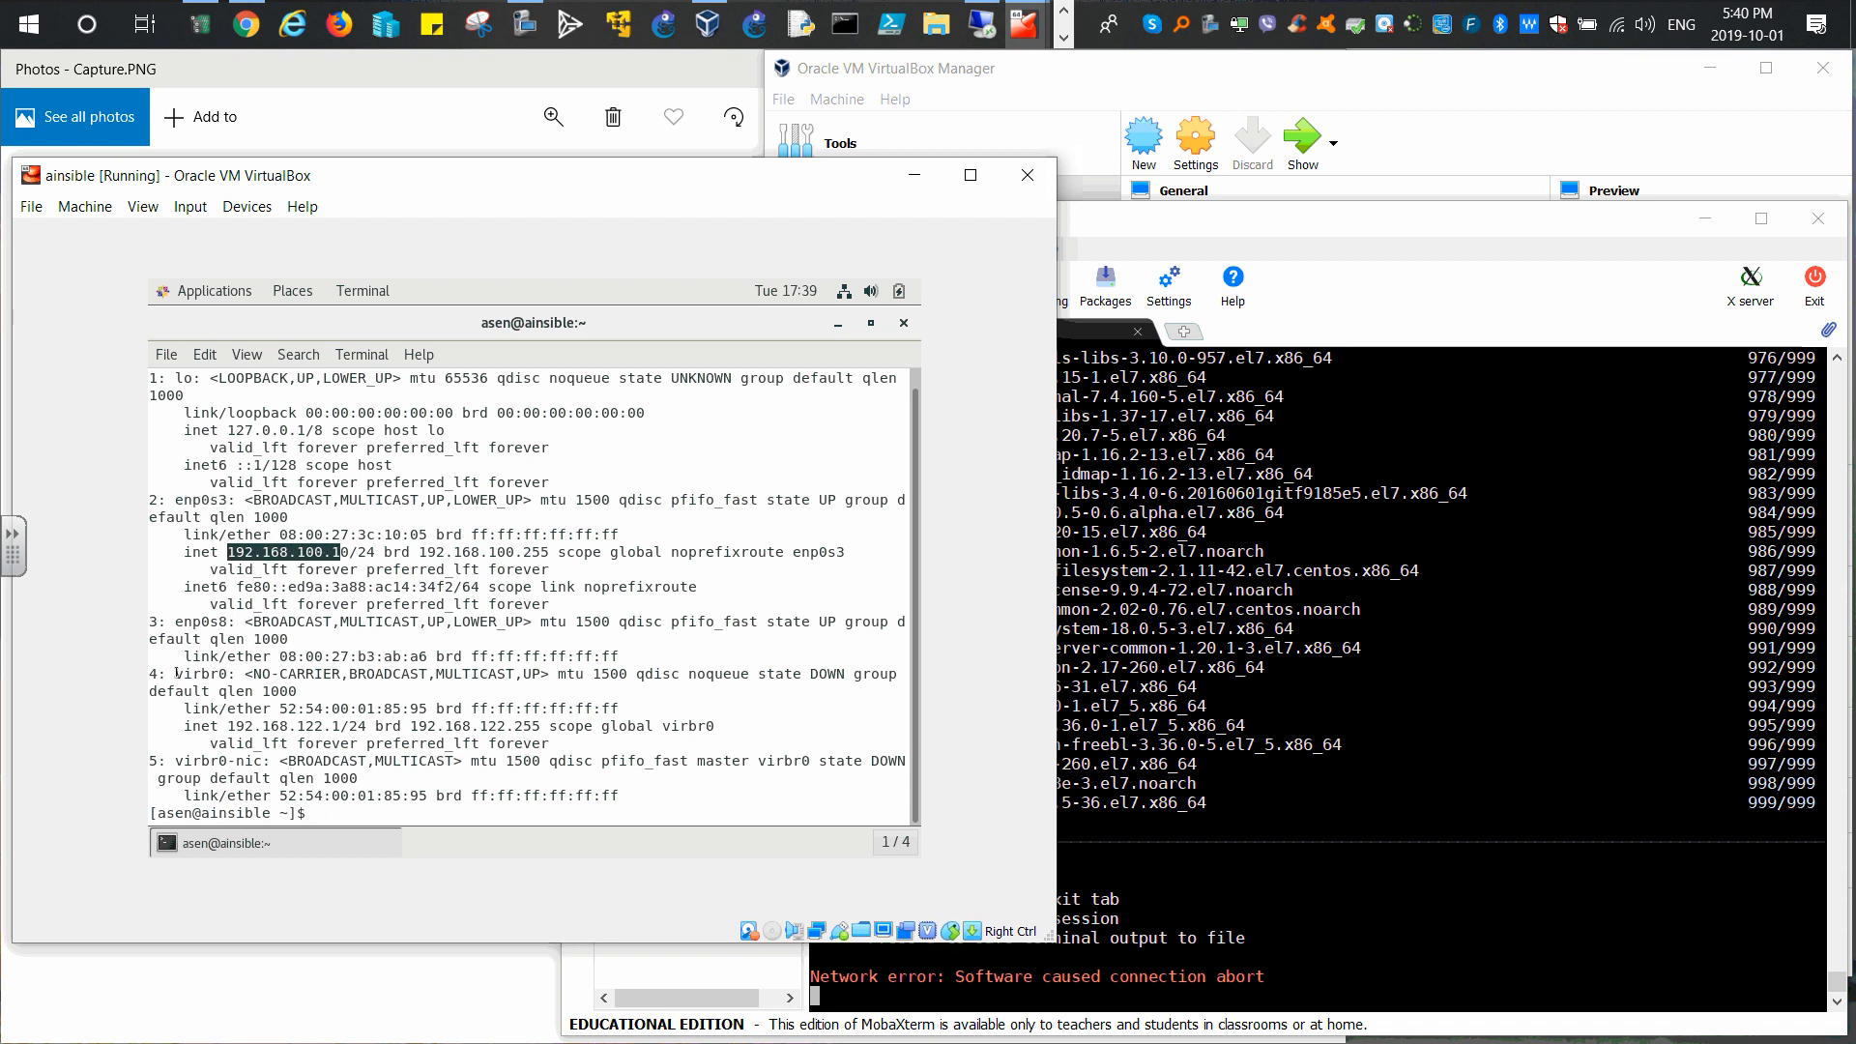
{"action": "left_click", "coordinate": [190, 622]}
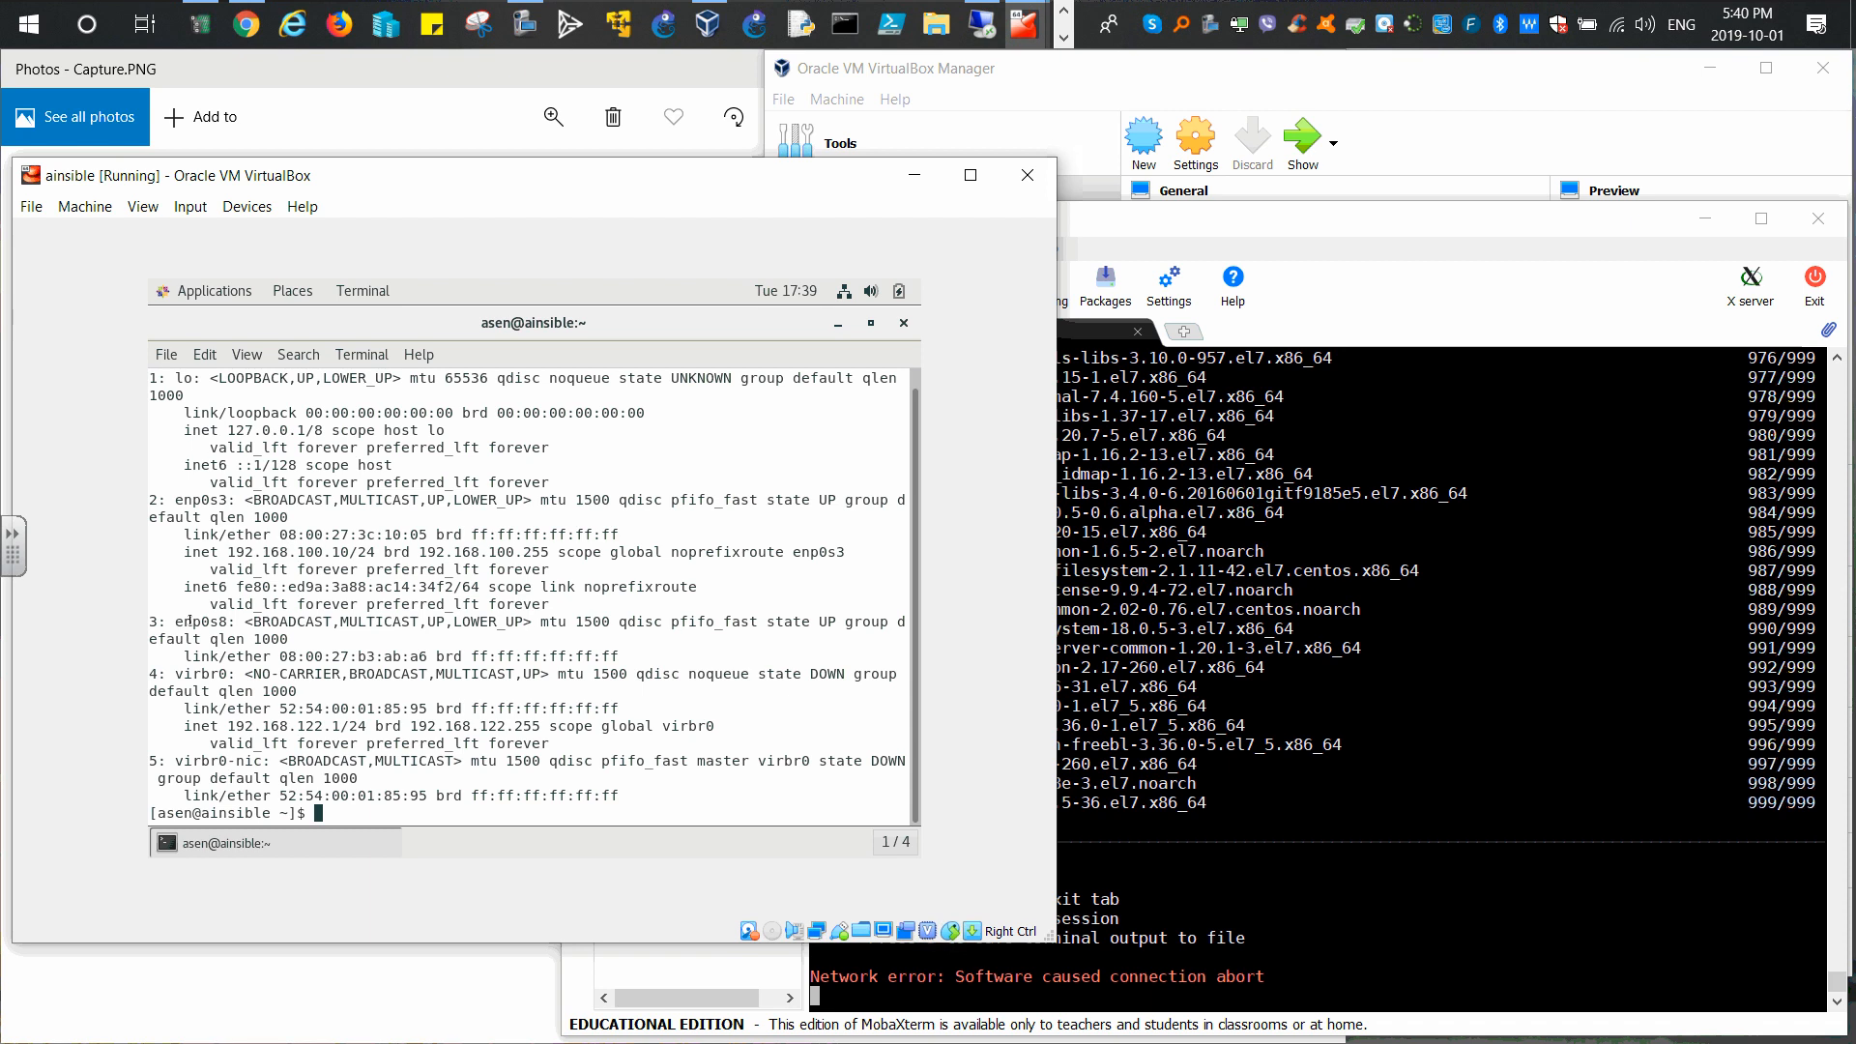
{"action": "left_click_drag", "start_coordinate": [175, 622], "coordinate": [230, 621]}
{"action": "left_click_drag", "start_coordinate": [229, 726], "coordinate": [304, 726]}
{"action": "left_click_drag", "start_coordinate": [312, 726], "coordinate": [336, 725]}
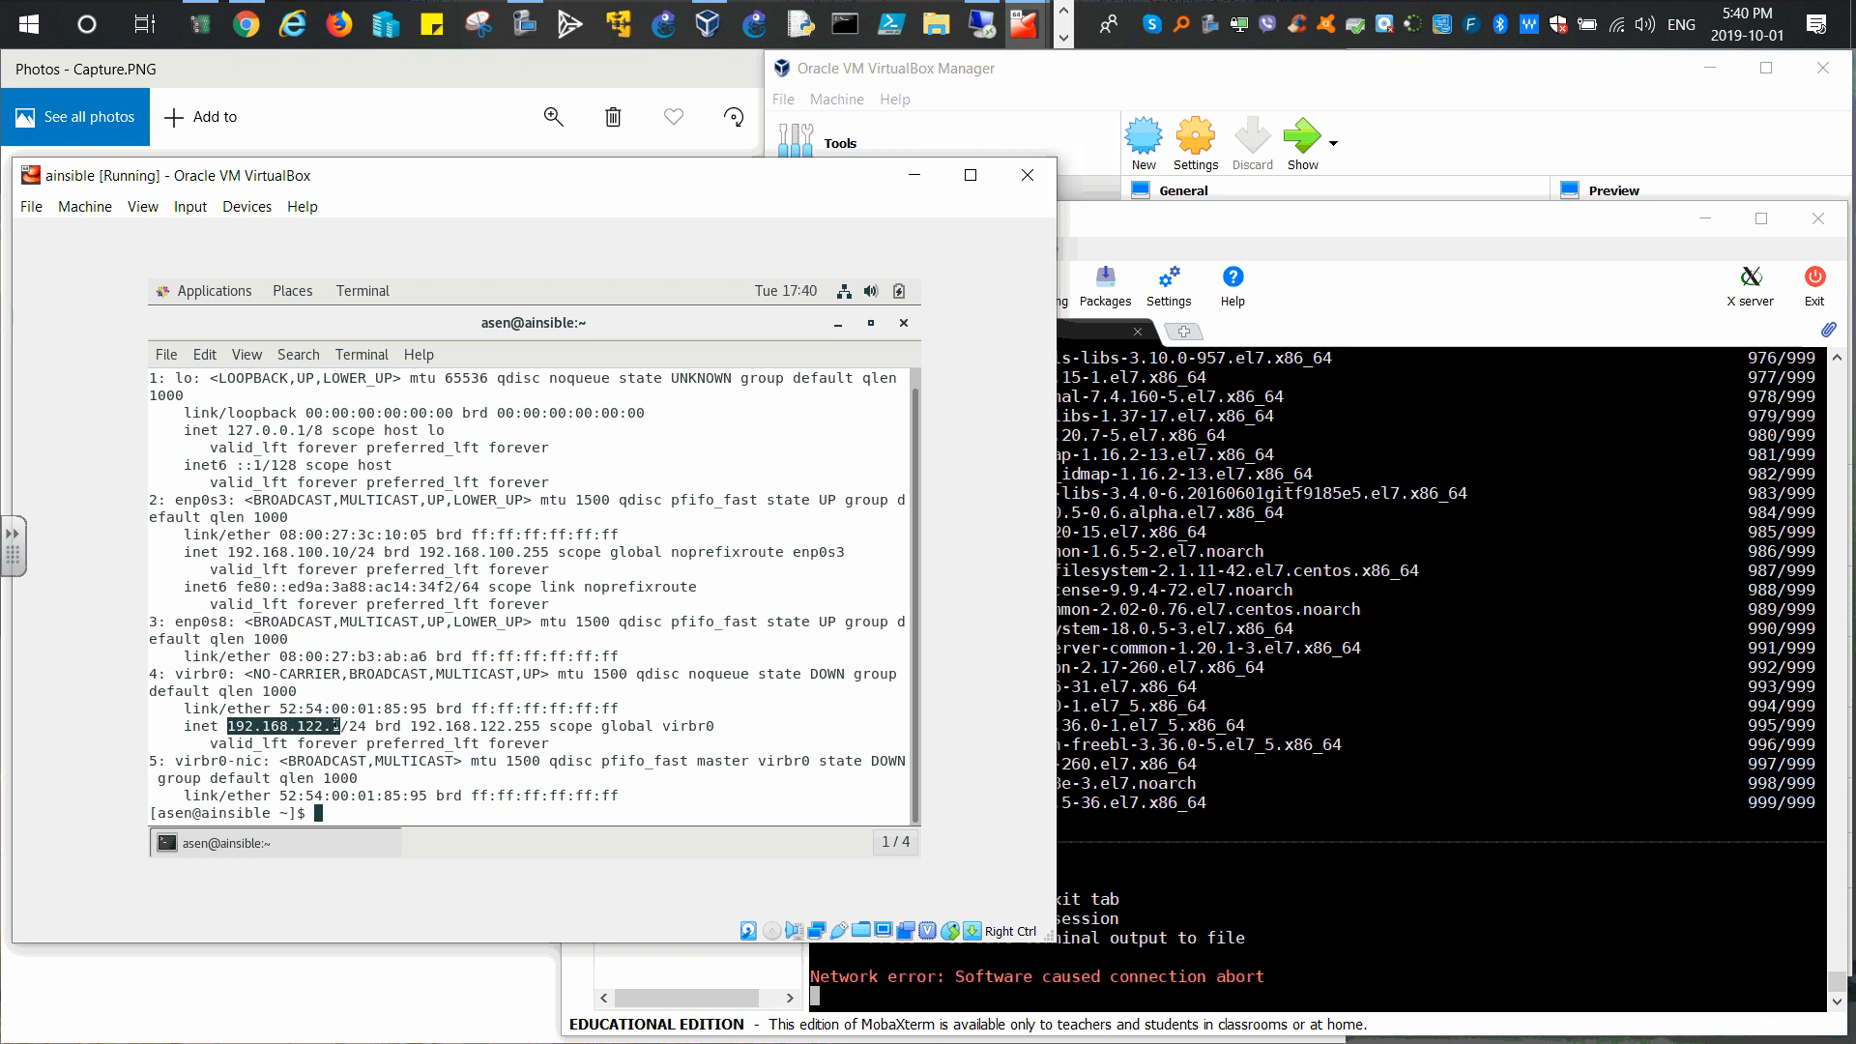
{"action": "left_click", "coordinate": [838, 322]}
{"action": "left_click", "coordinate": [1228, 231]}
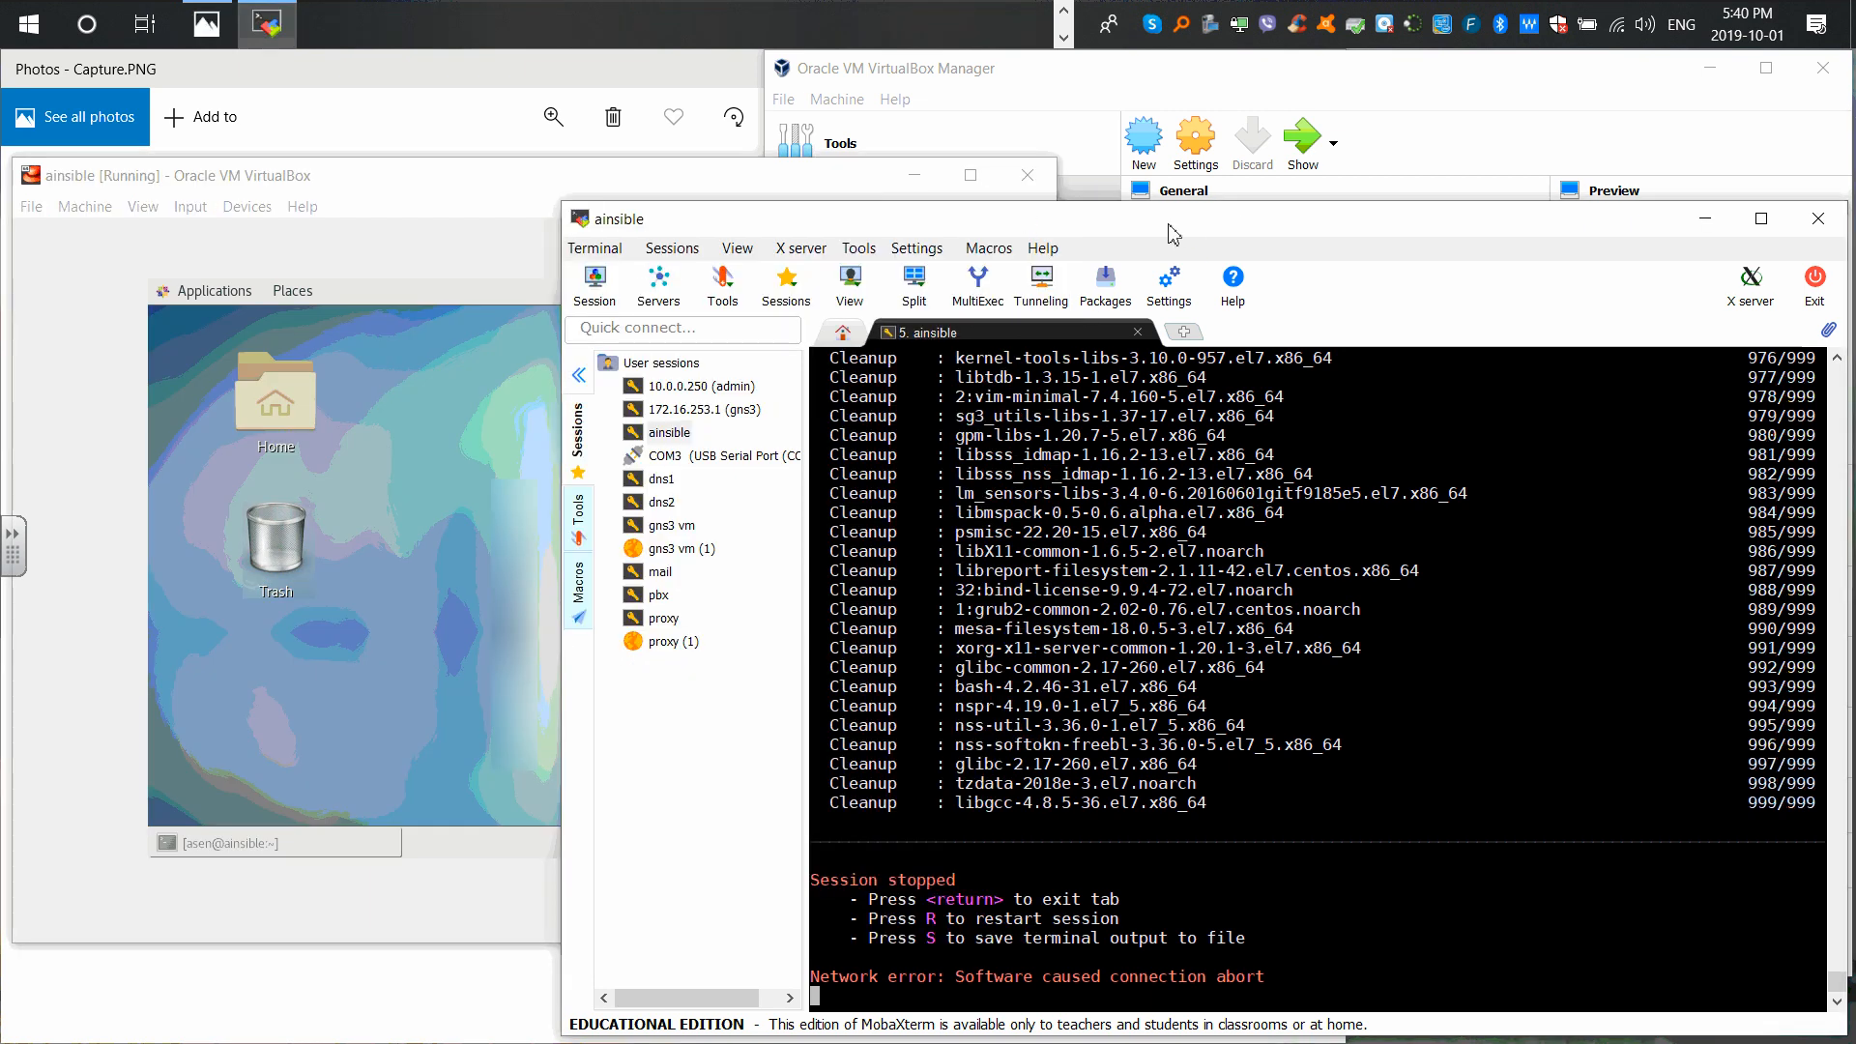
Step: Try restarting the stopped ainsible session, close its tab, and dismiss the new-session chooser
{"action": "key", "text": "r"}
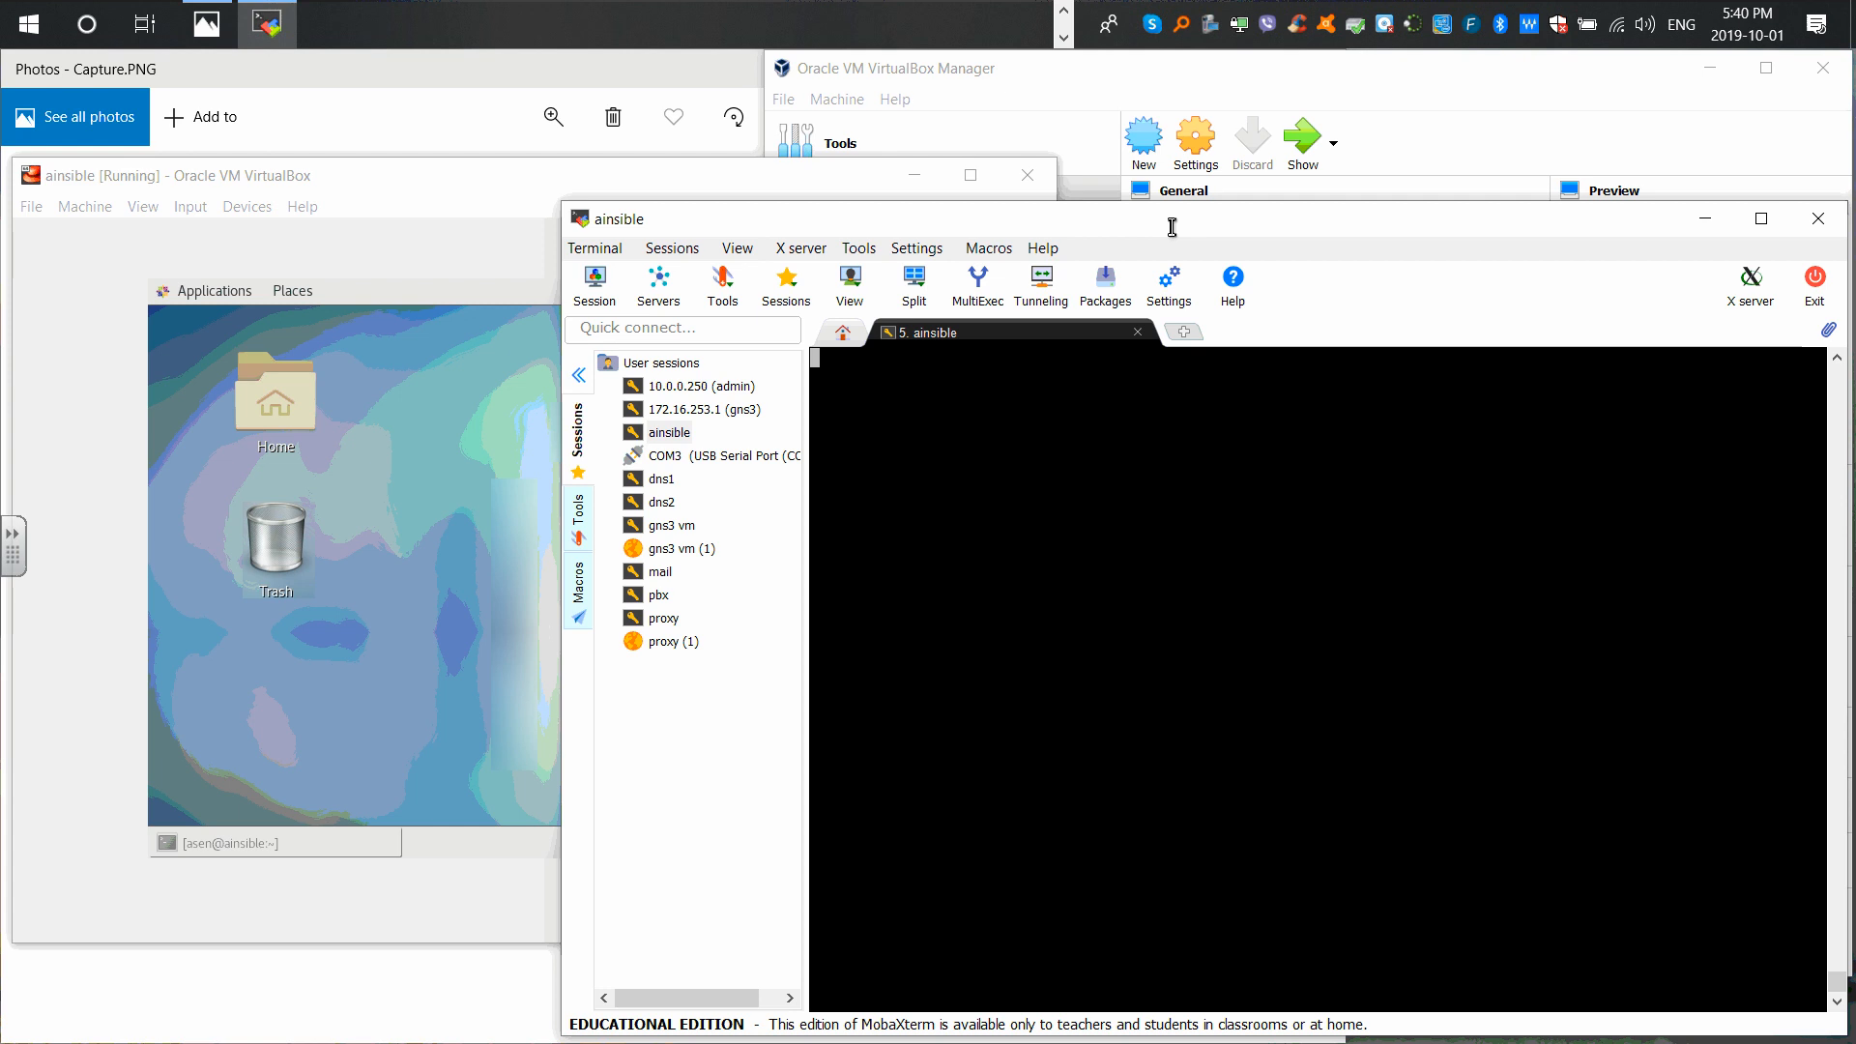
{"action": "left_click", "coordinate": [1138, 332]}
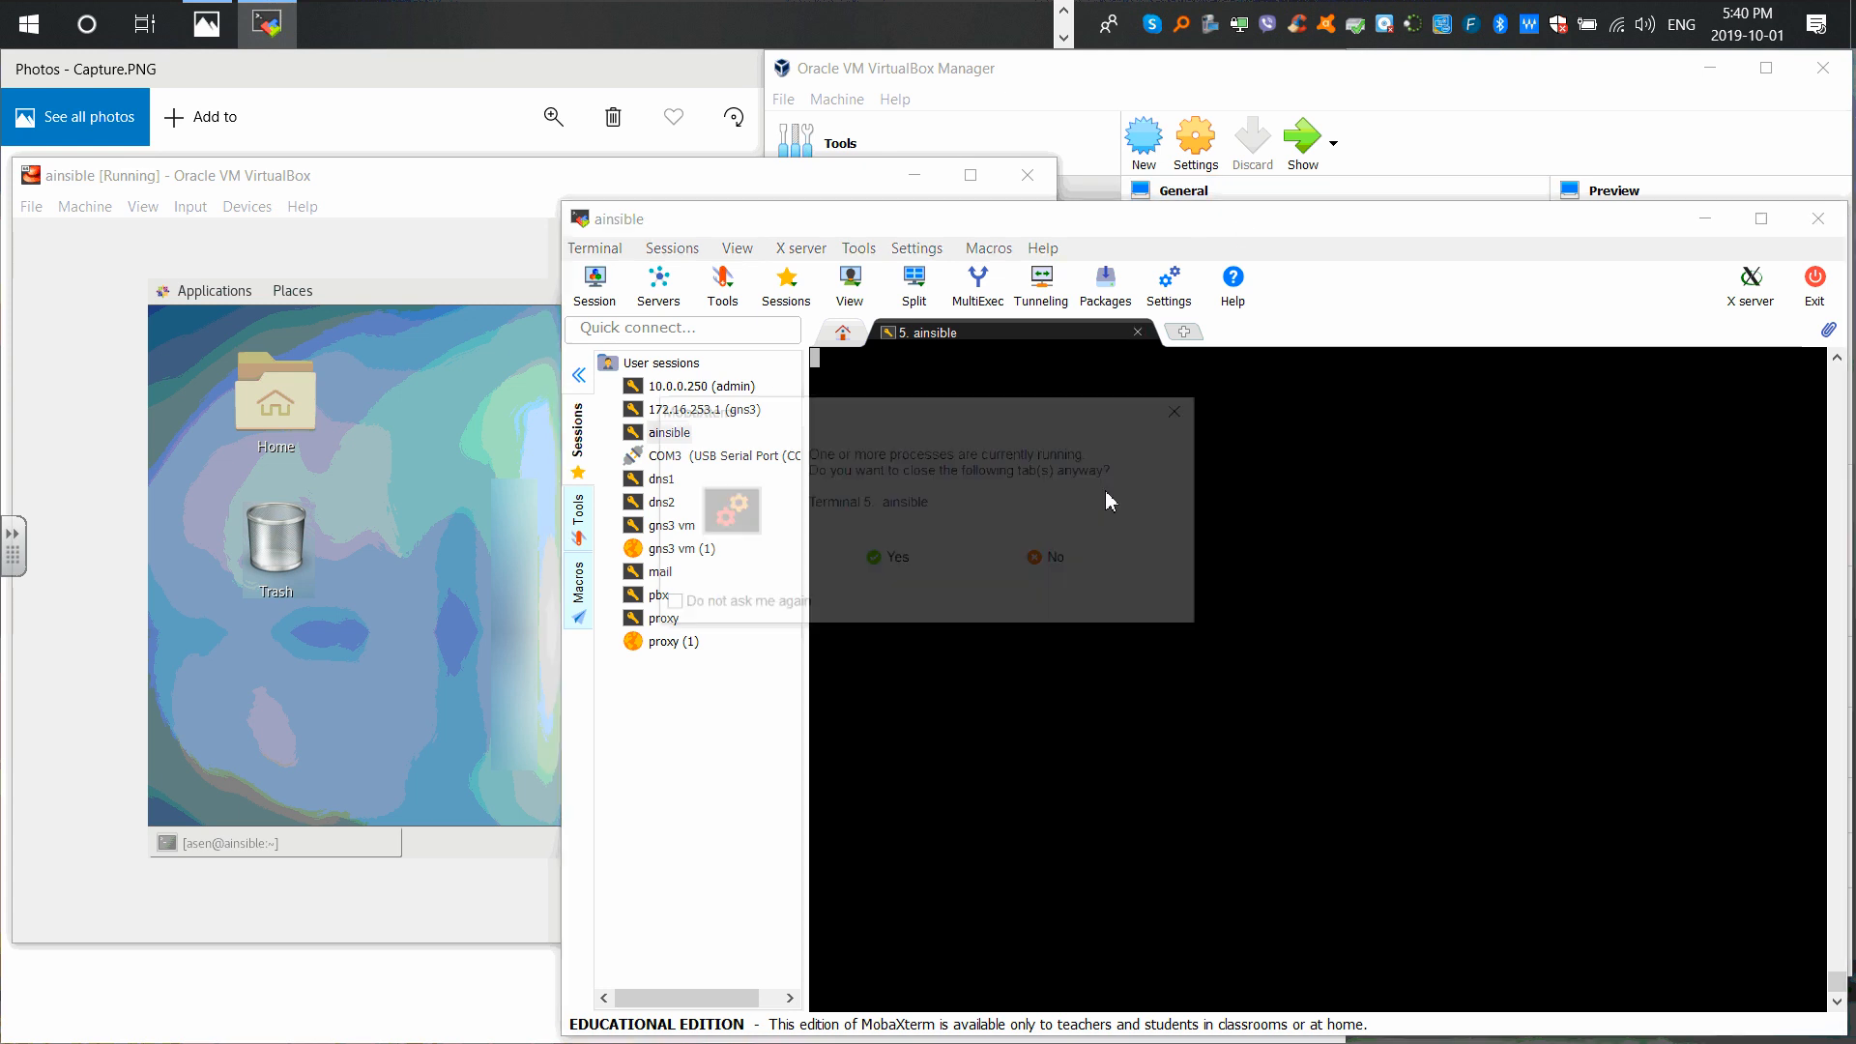
{"action": "left_click", "coordinate": [885, 561]}
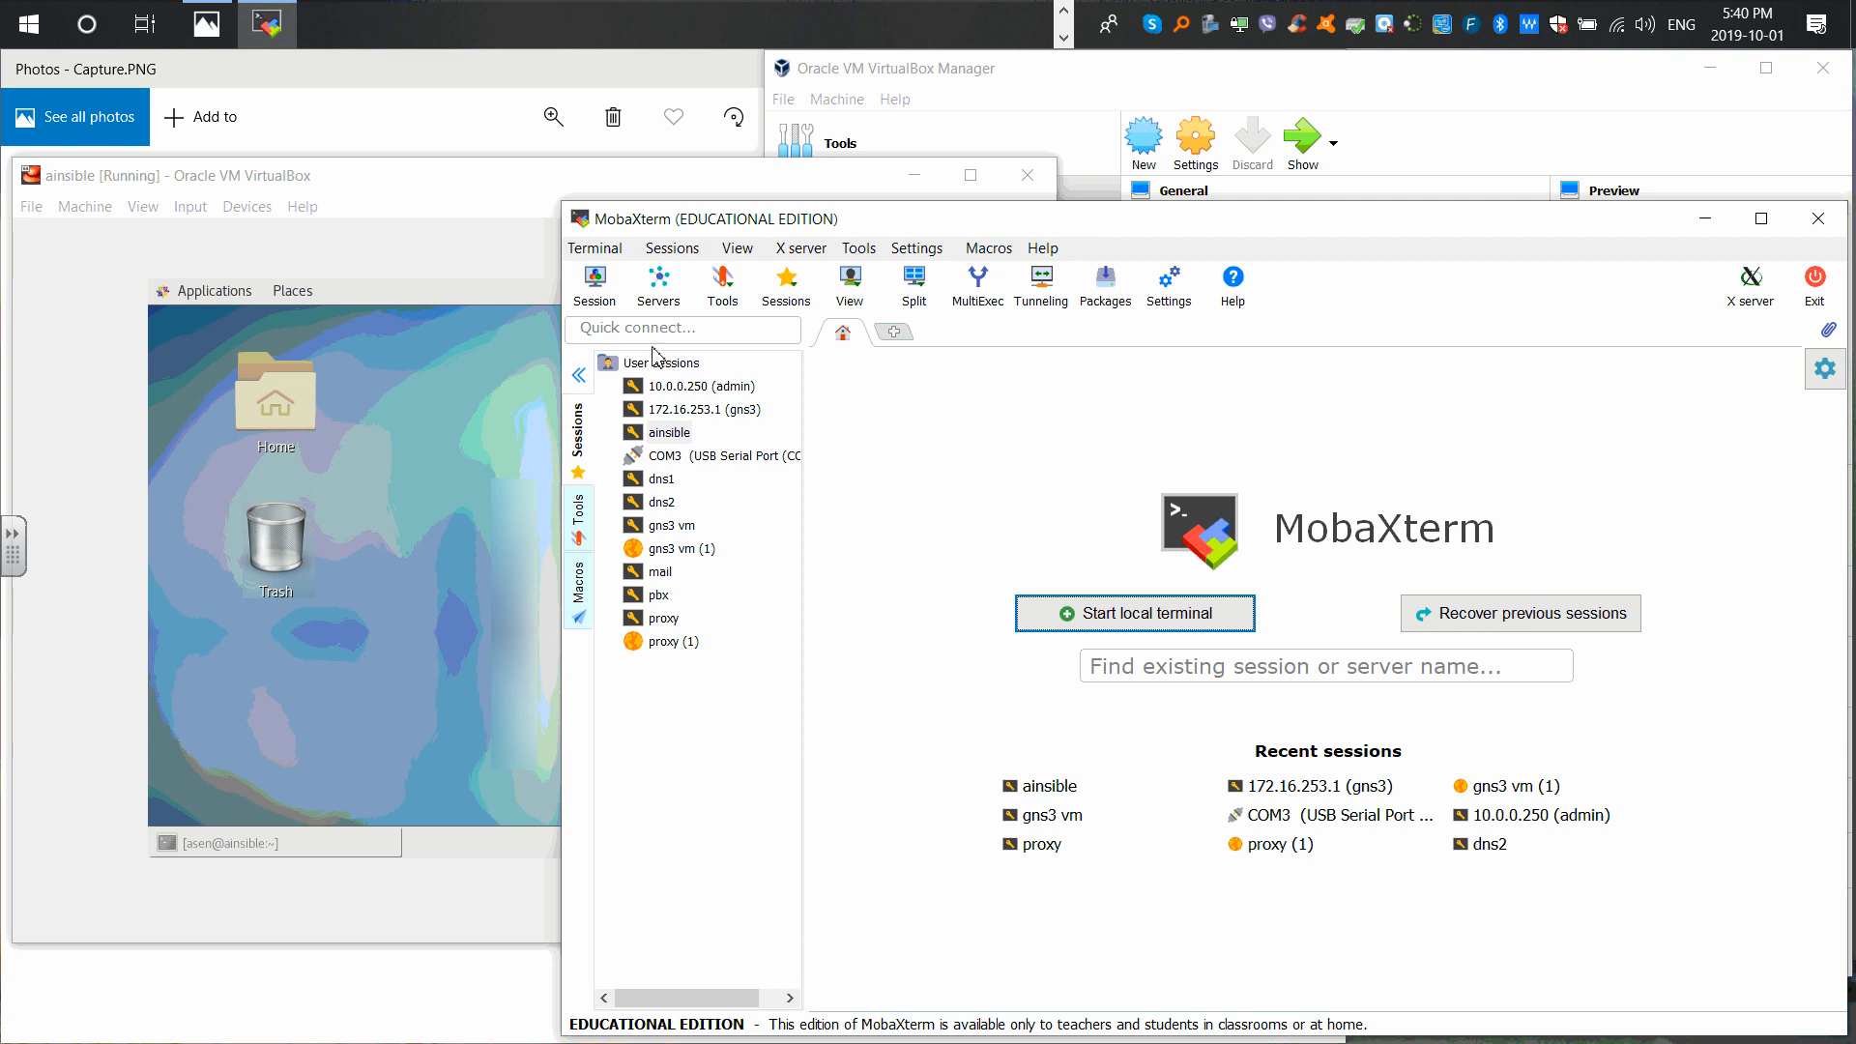
{"action": "right_click", "coordinate": [650, 363]}
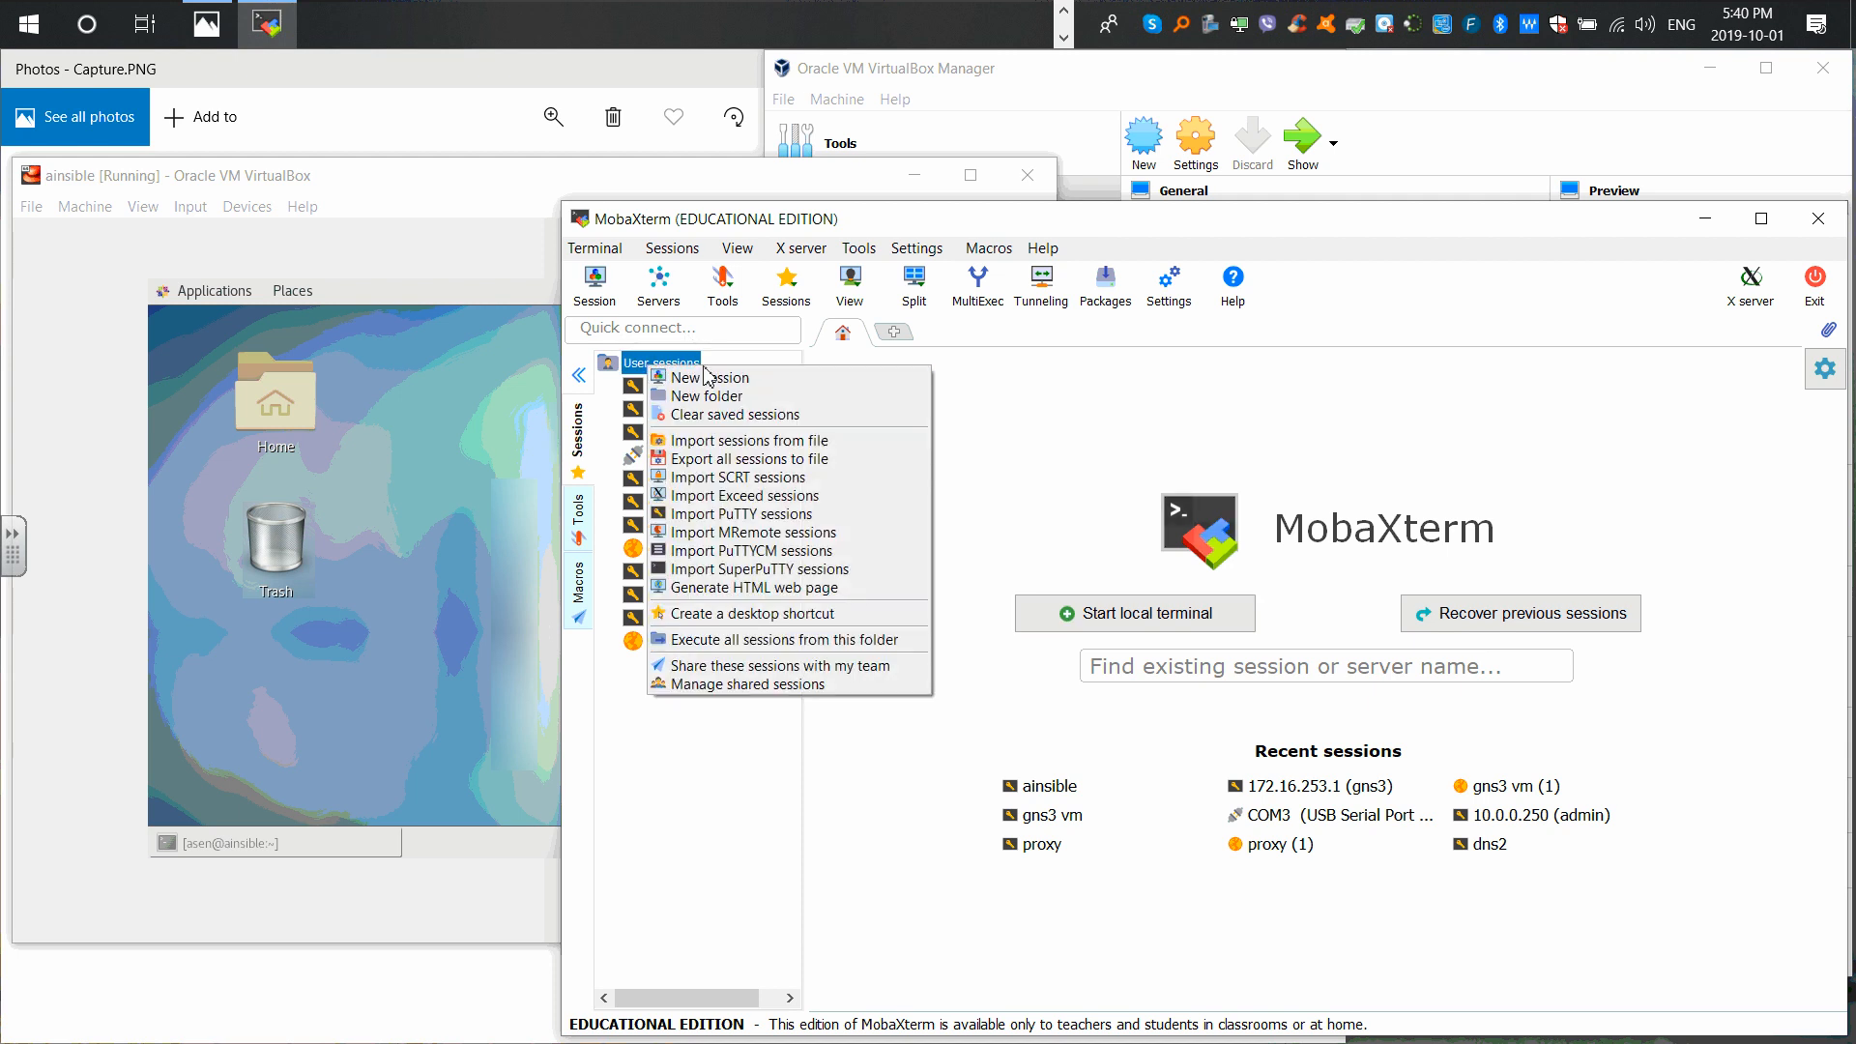
{"action": "left_click", "coordinate": [699, 379]}
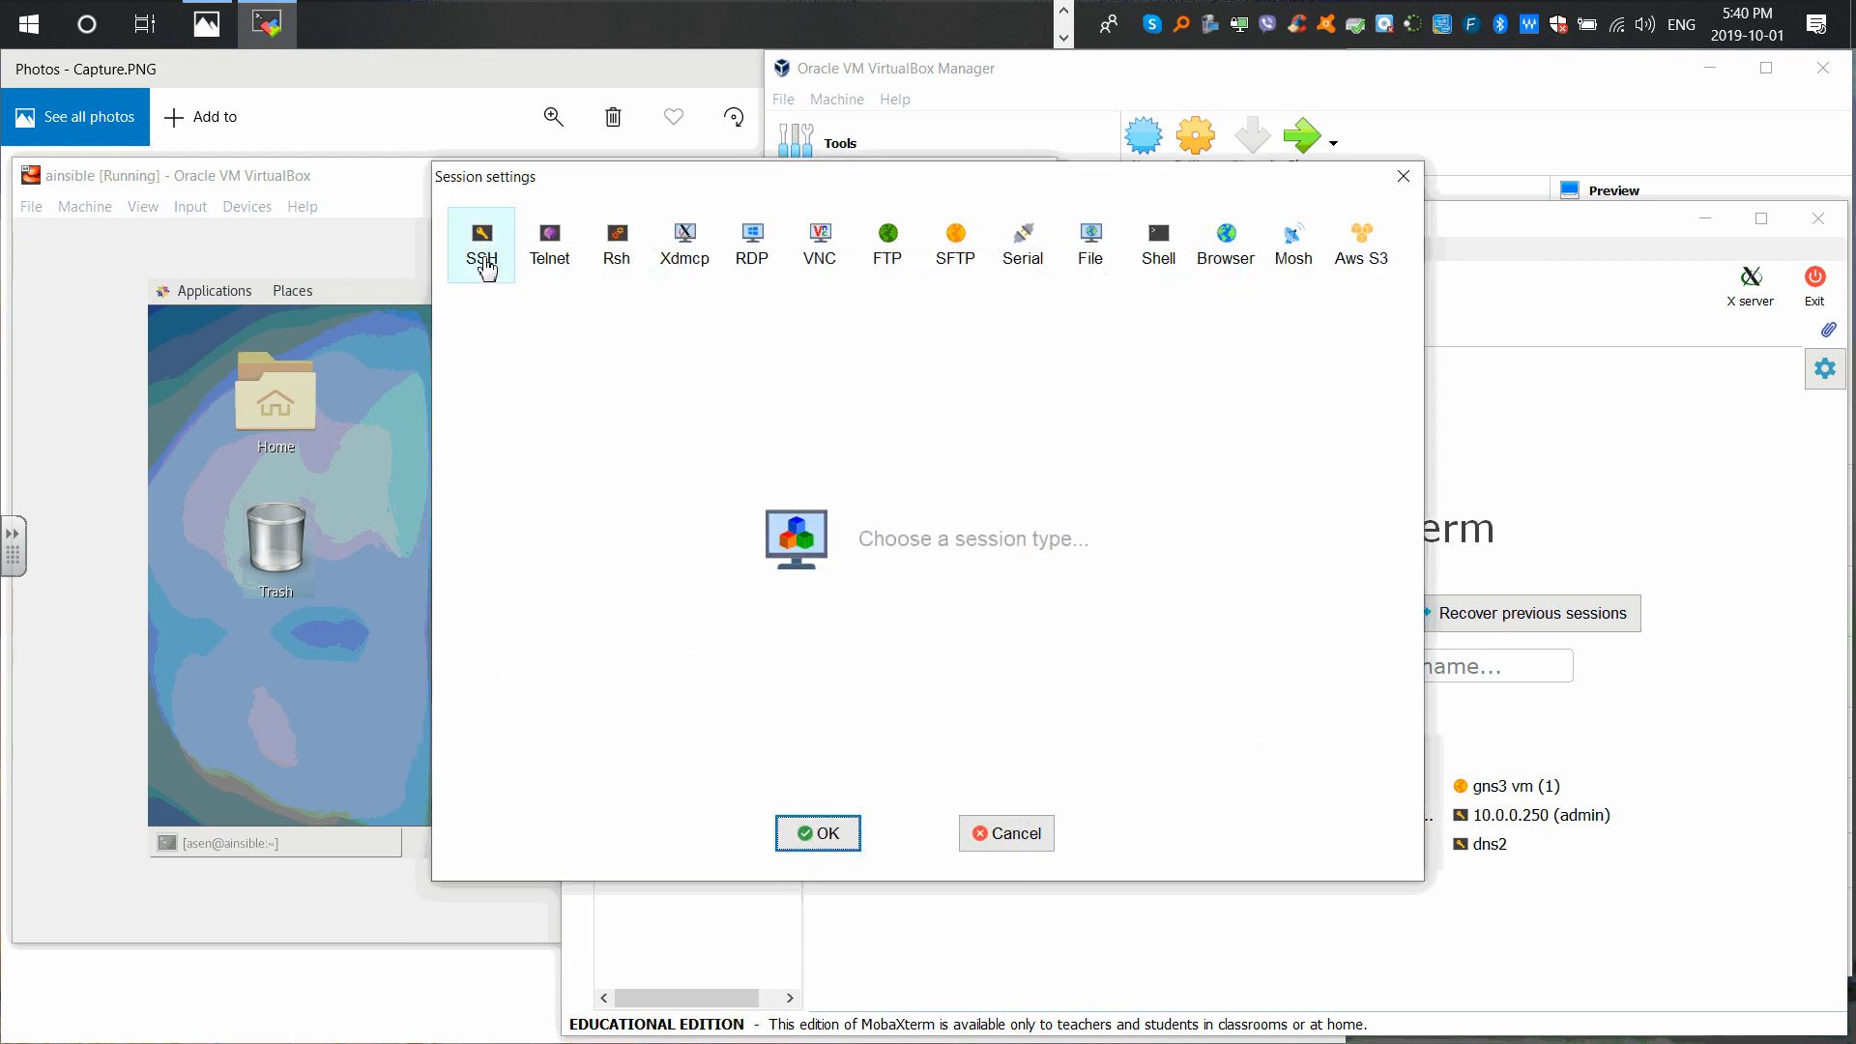
{"action": "left_click", "coordinate": [1403, 176]}
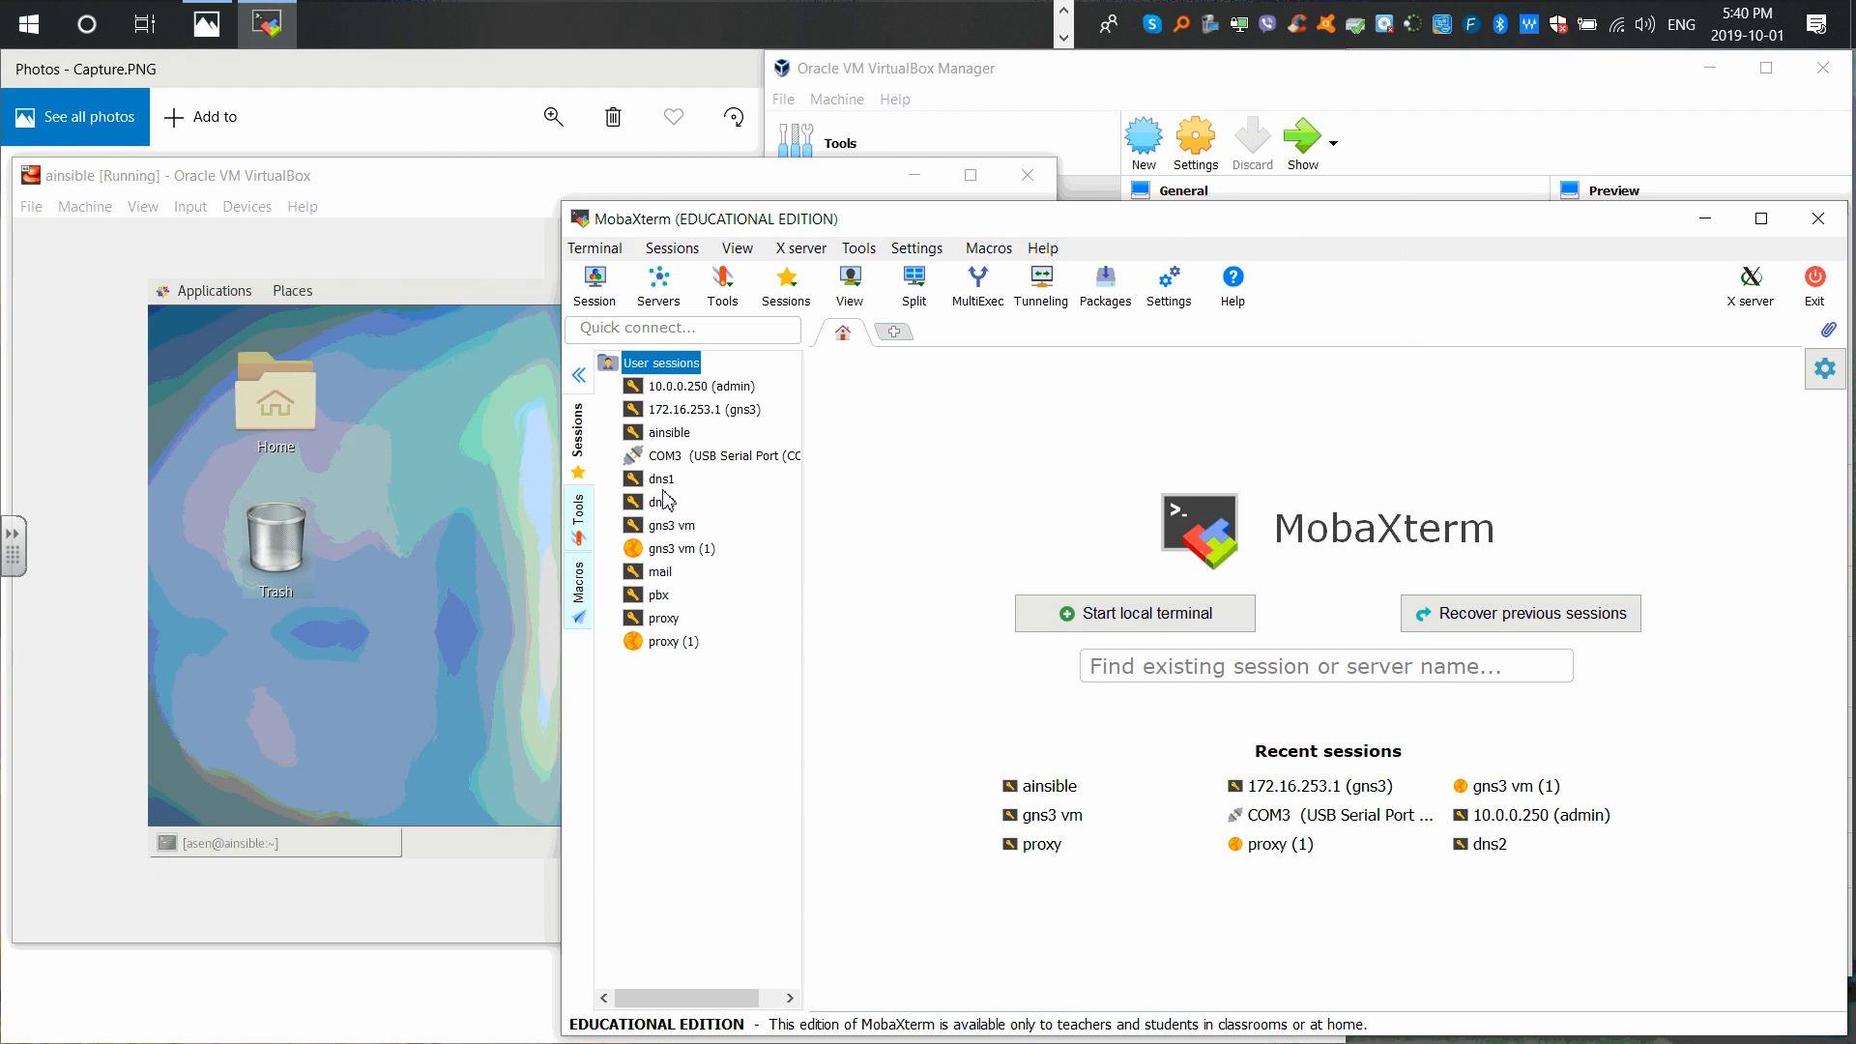
Step: Open the ainsible session's settings and select its remote host 192.168.56.102
{"action": "right_click", "coordinate": [657, 434]}
{"action": "left_click", "coordinate": [706, 449]}
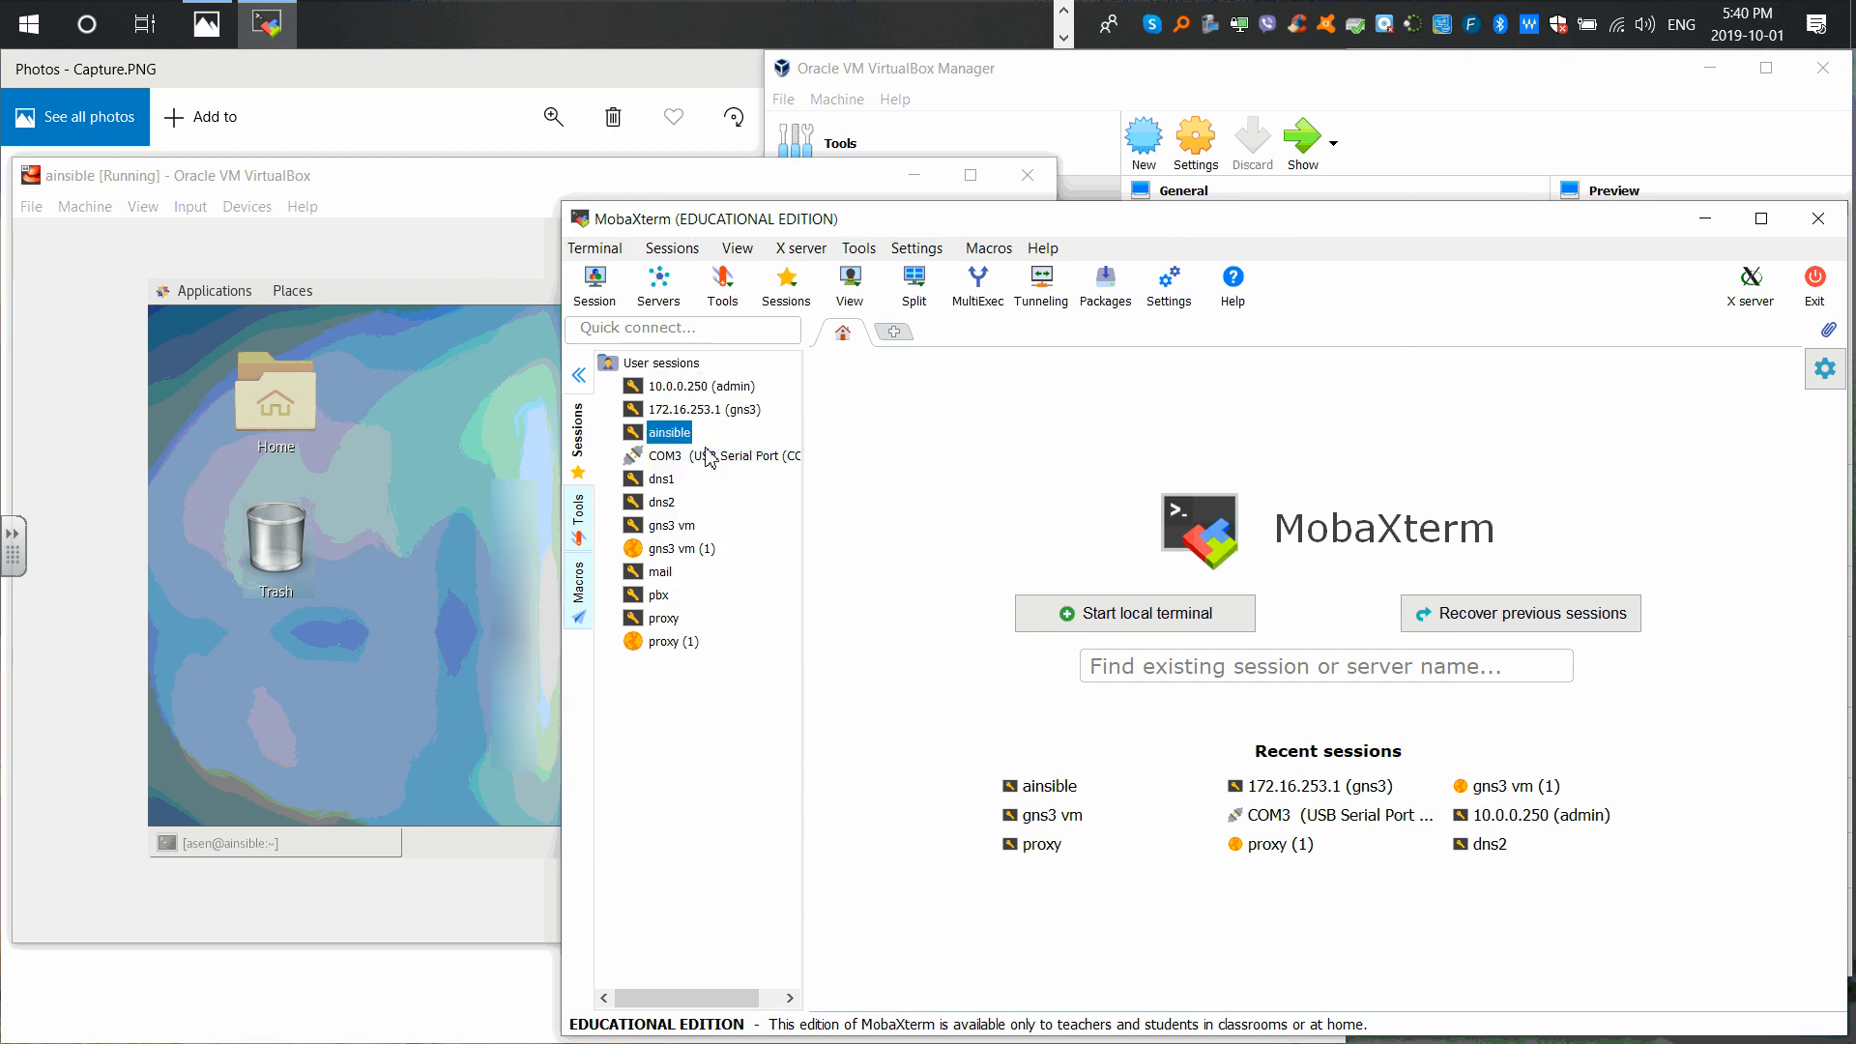
{"action": "left_click_drag", "start_coordinate": [727, 385], "coordinate": [628, 389]}
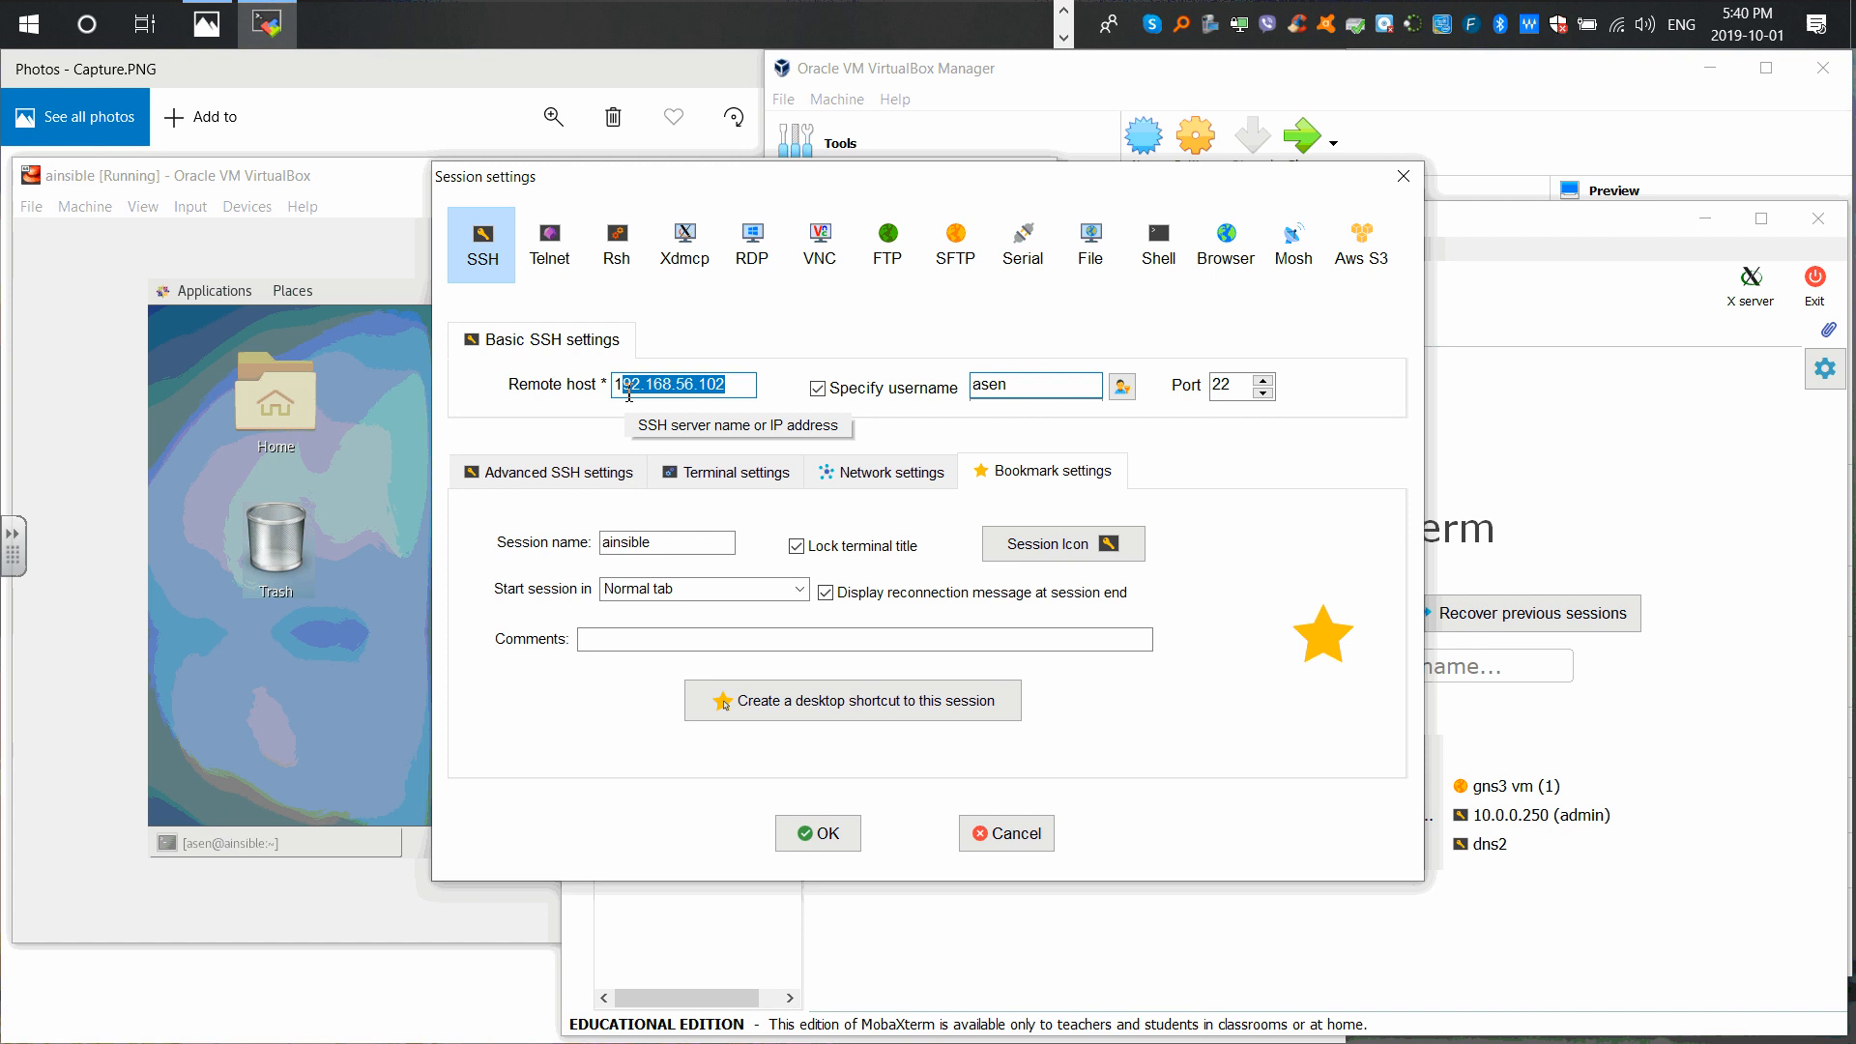
{"action": "left_click", "coordinate": [416, 470]}
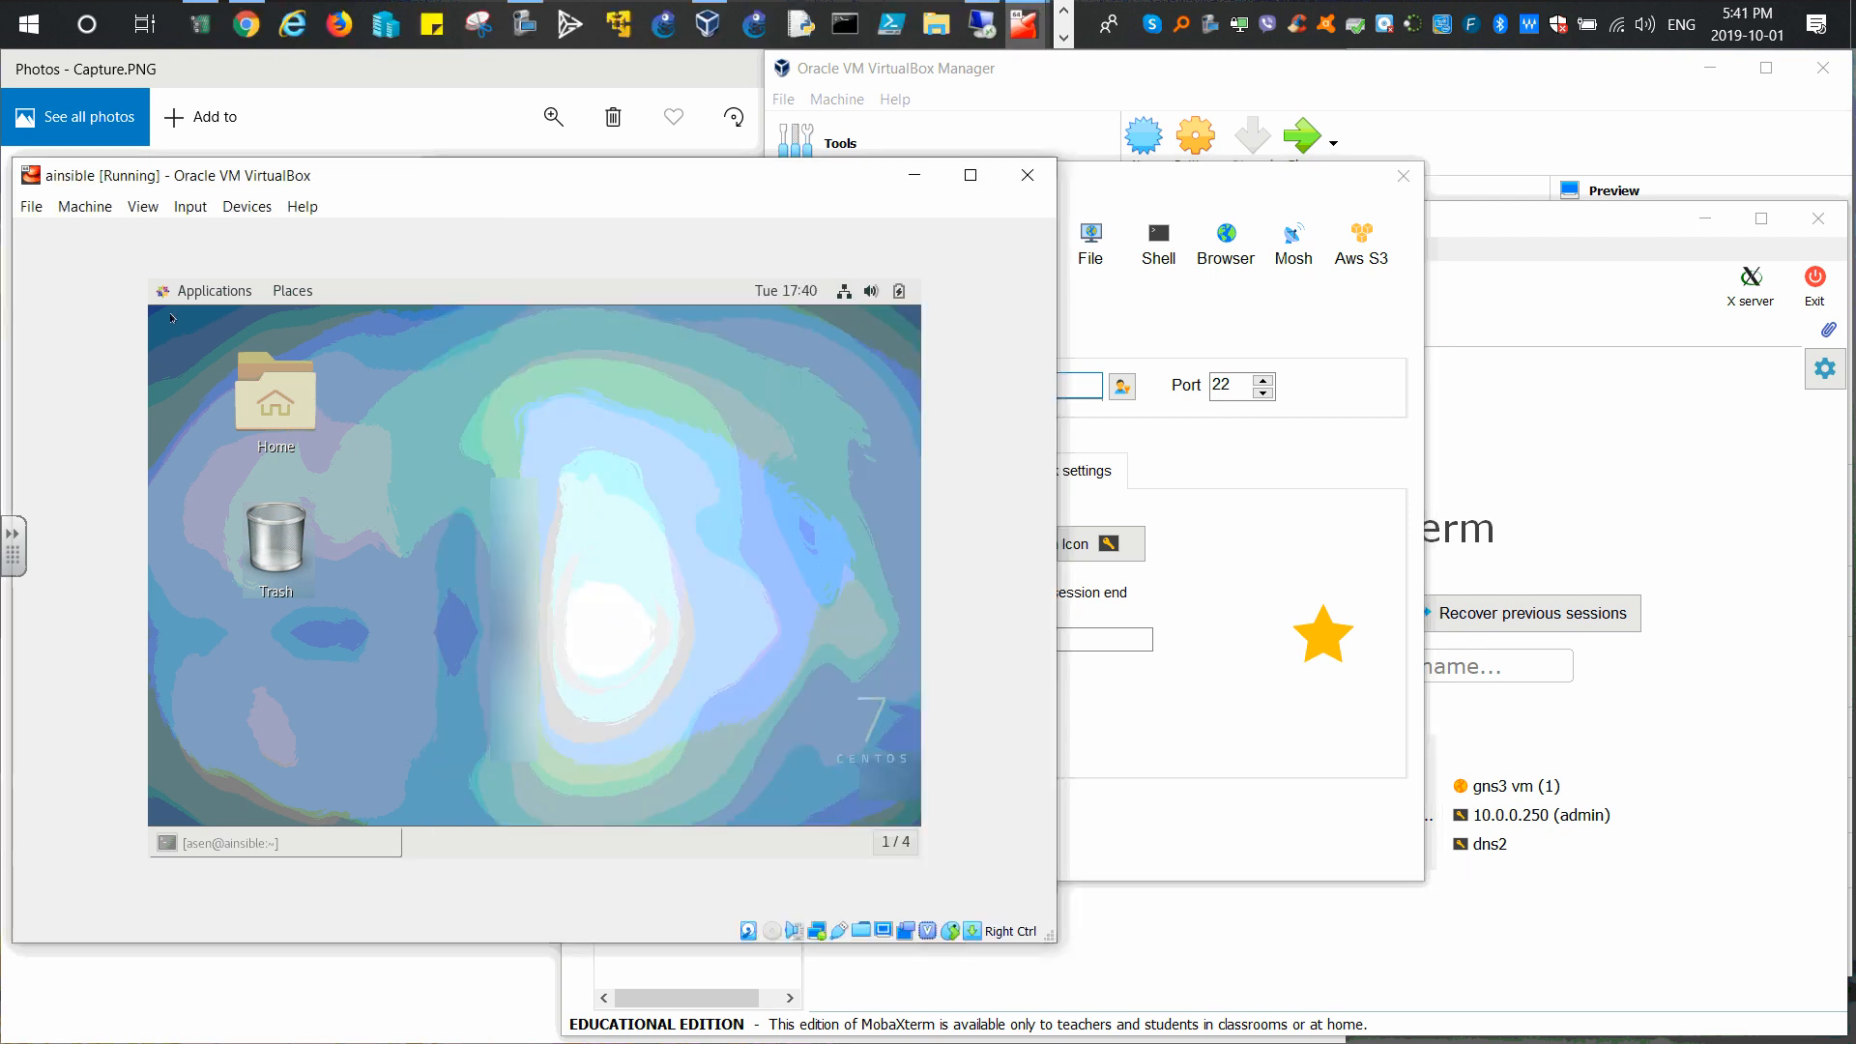
Step: Restore the guest terminal from the CentOS taskbar and open the system status menu
{"action": "right_click", "coordinate": [400, 420]}
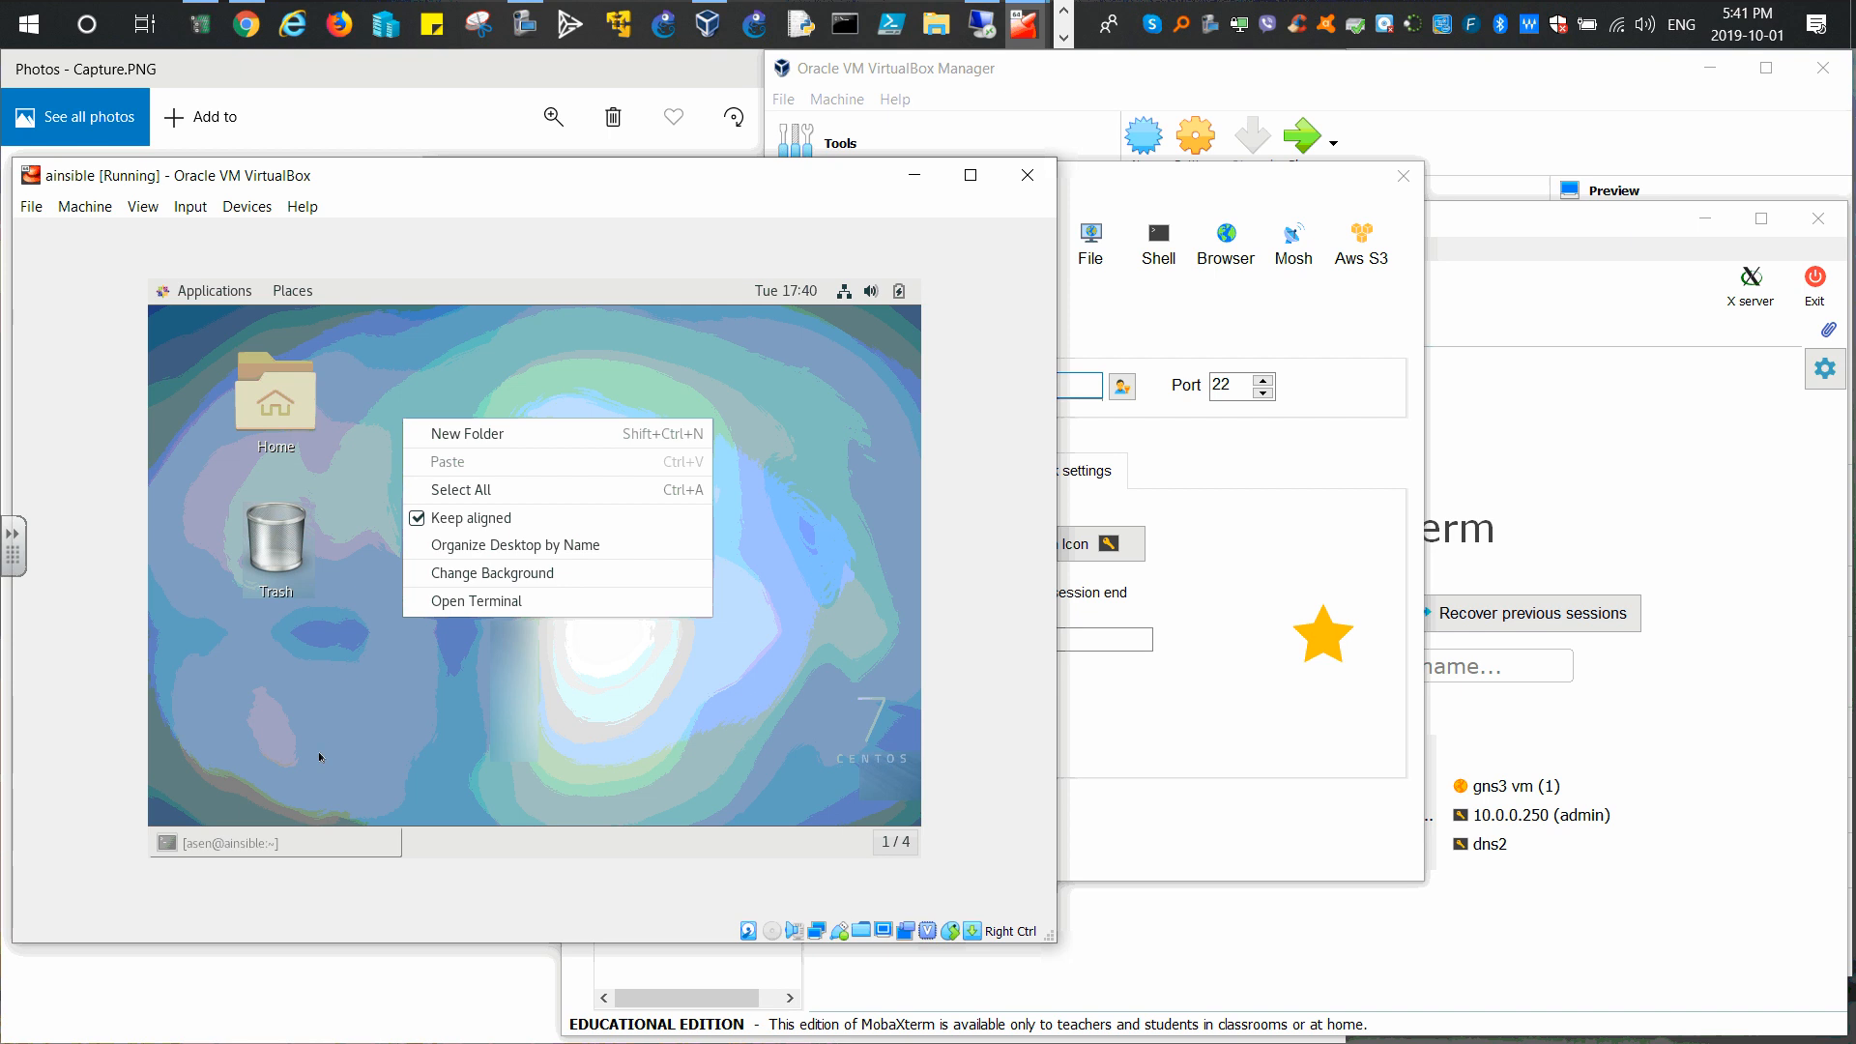
{"action": "left_click", "coordinate": [297, 841]}
{"action": "left_click", "coordinate": [307, 841]}
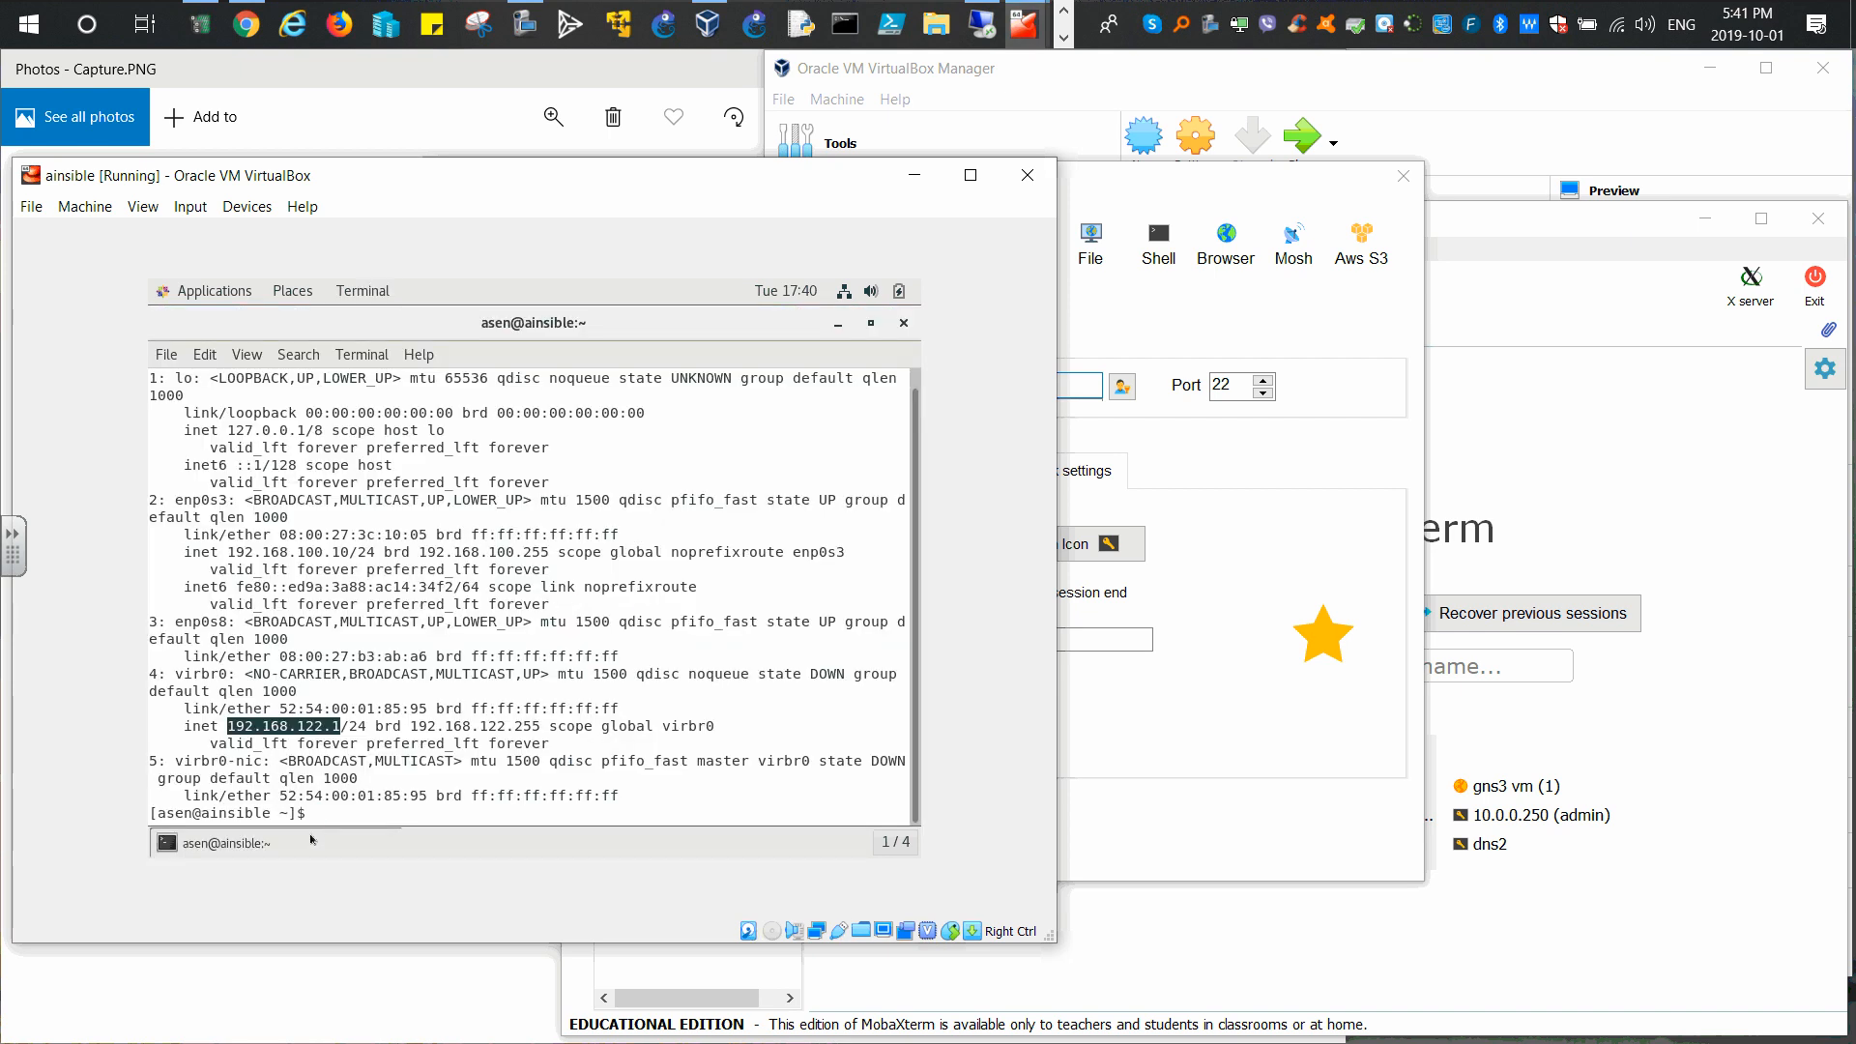
{"action": "left_click", "coordinate": [245, 658]}
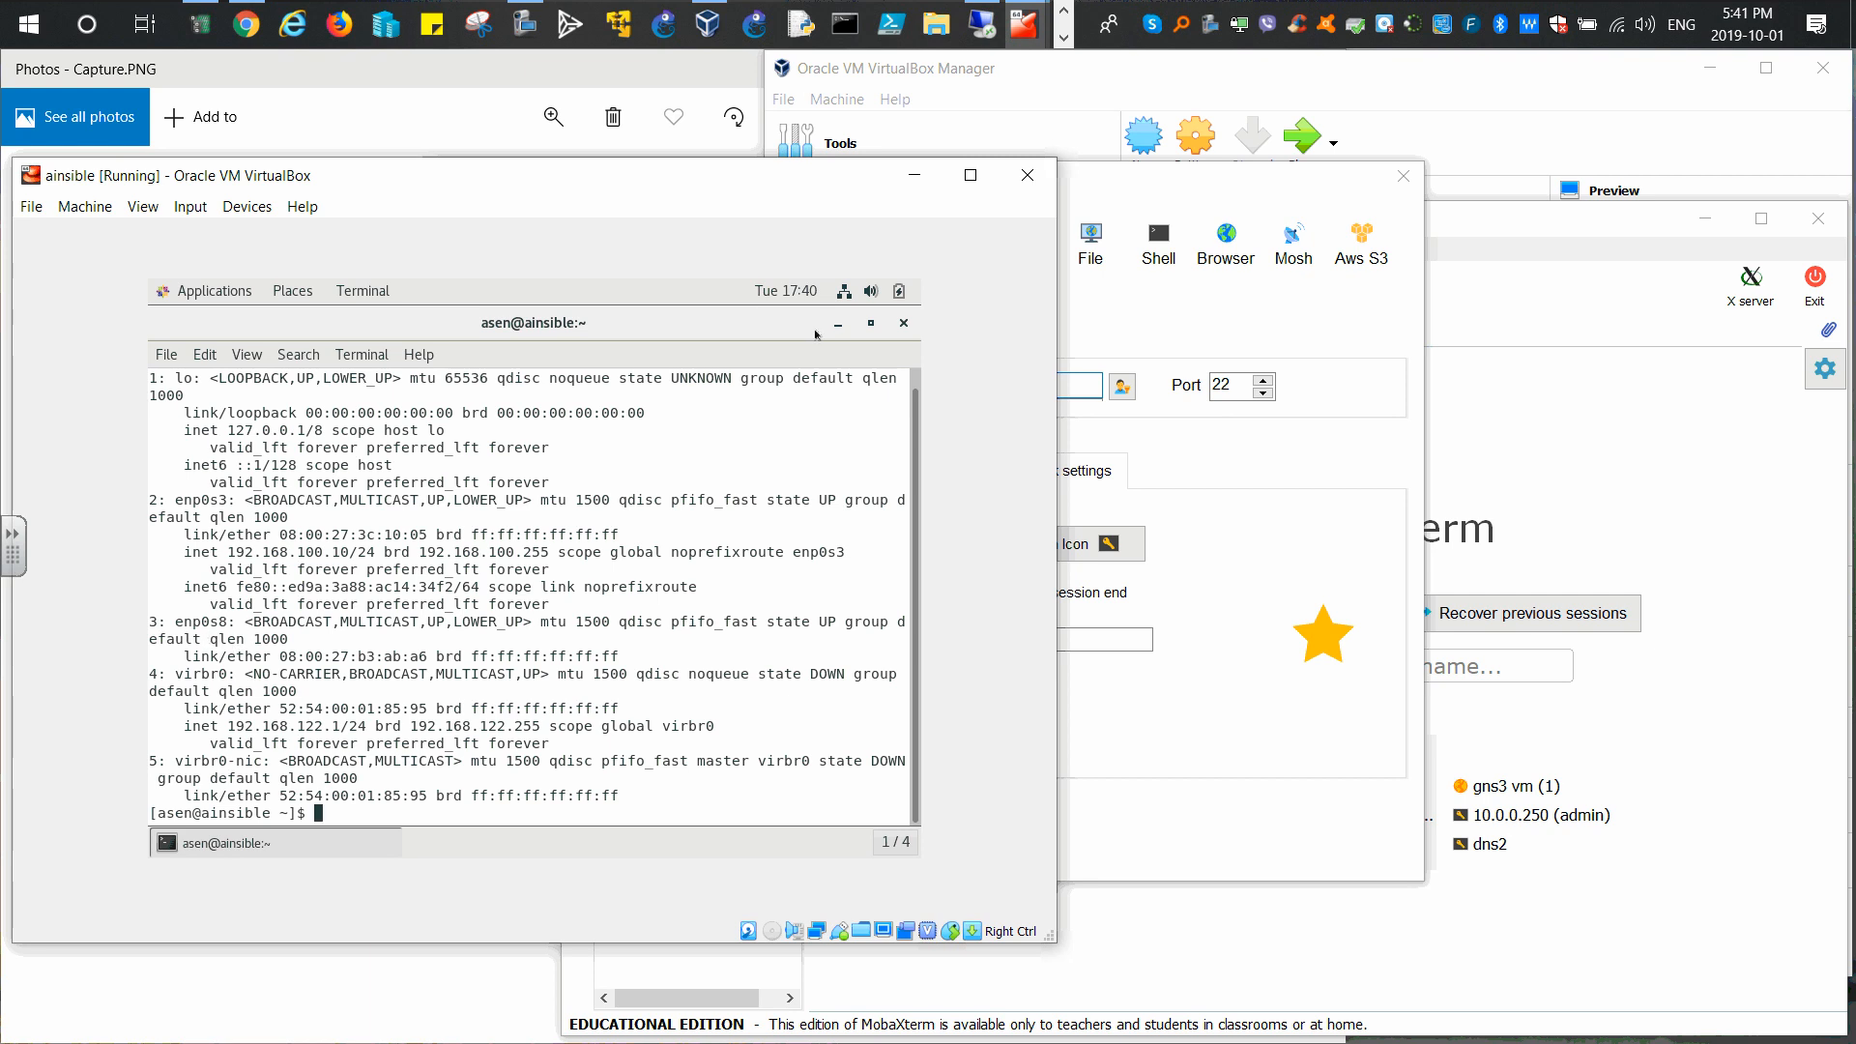
{"action": "left_click", "coordinate": [842, 293]}
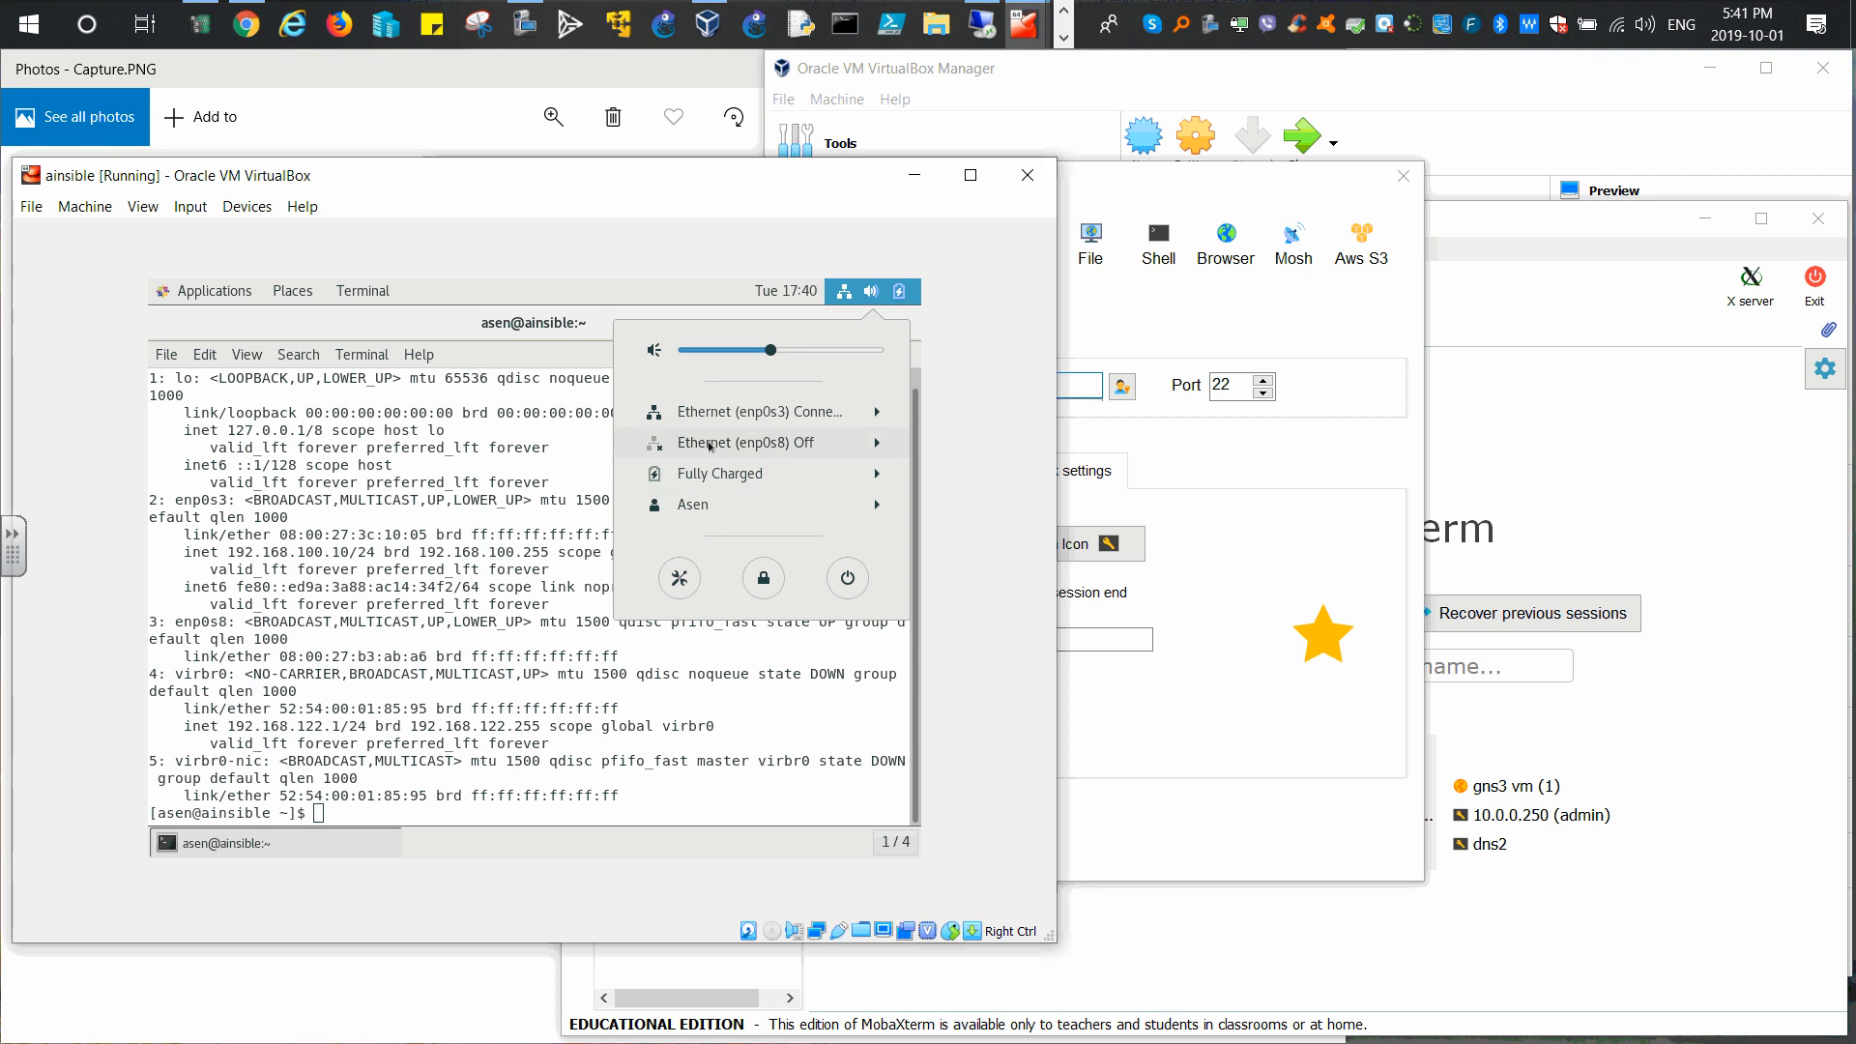
Step: Connect the enp0s8 interface, then clear the terminal and run ip a
{"action": "left_click", "coordinate": [877, 446]}
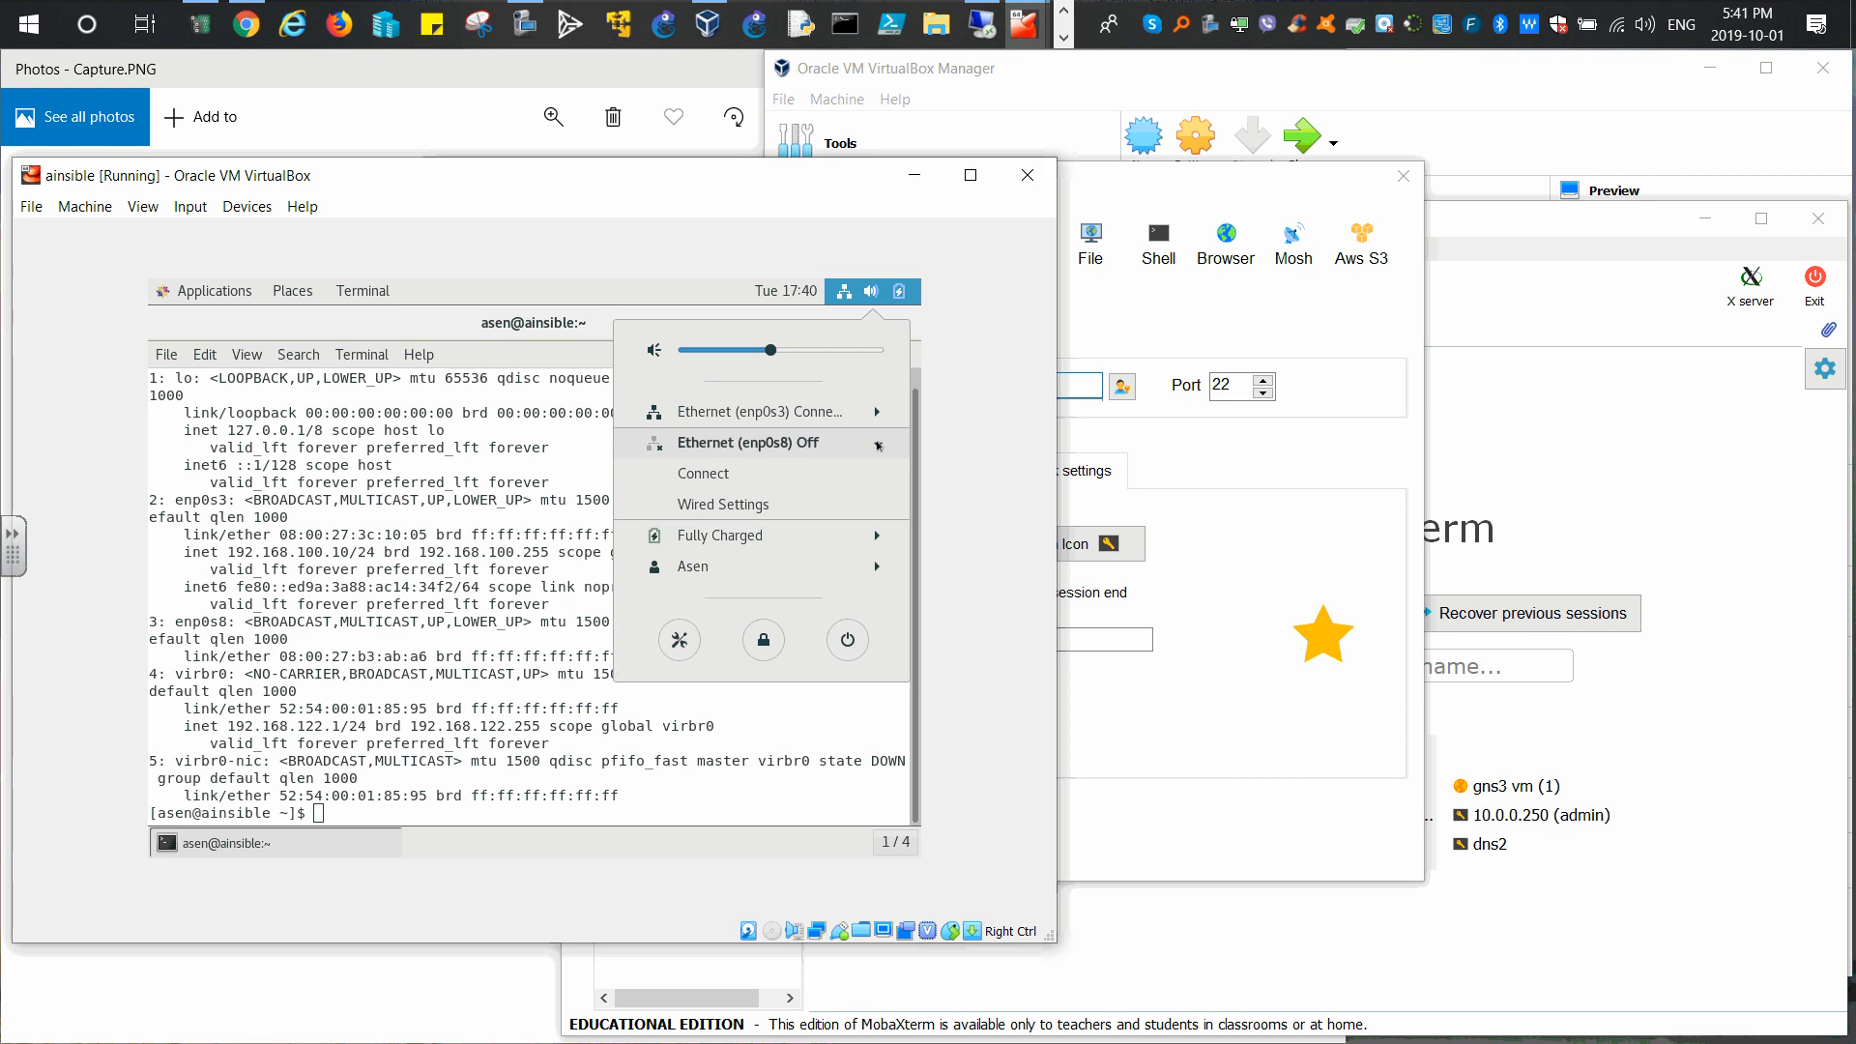
{"action": "left_click", "coordinate": [696, 475]}
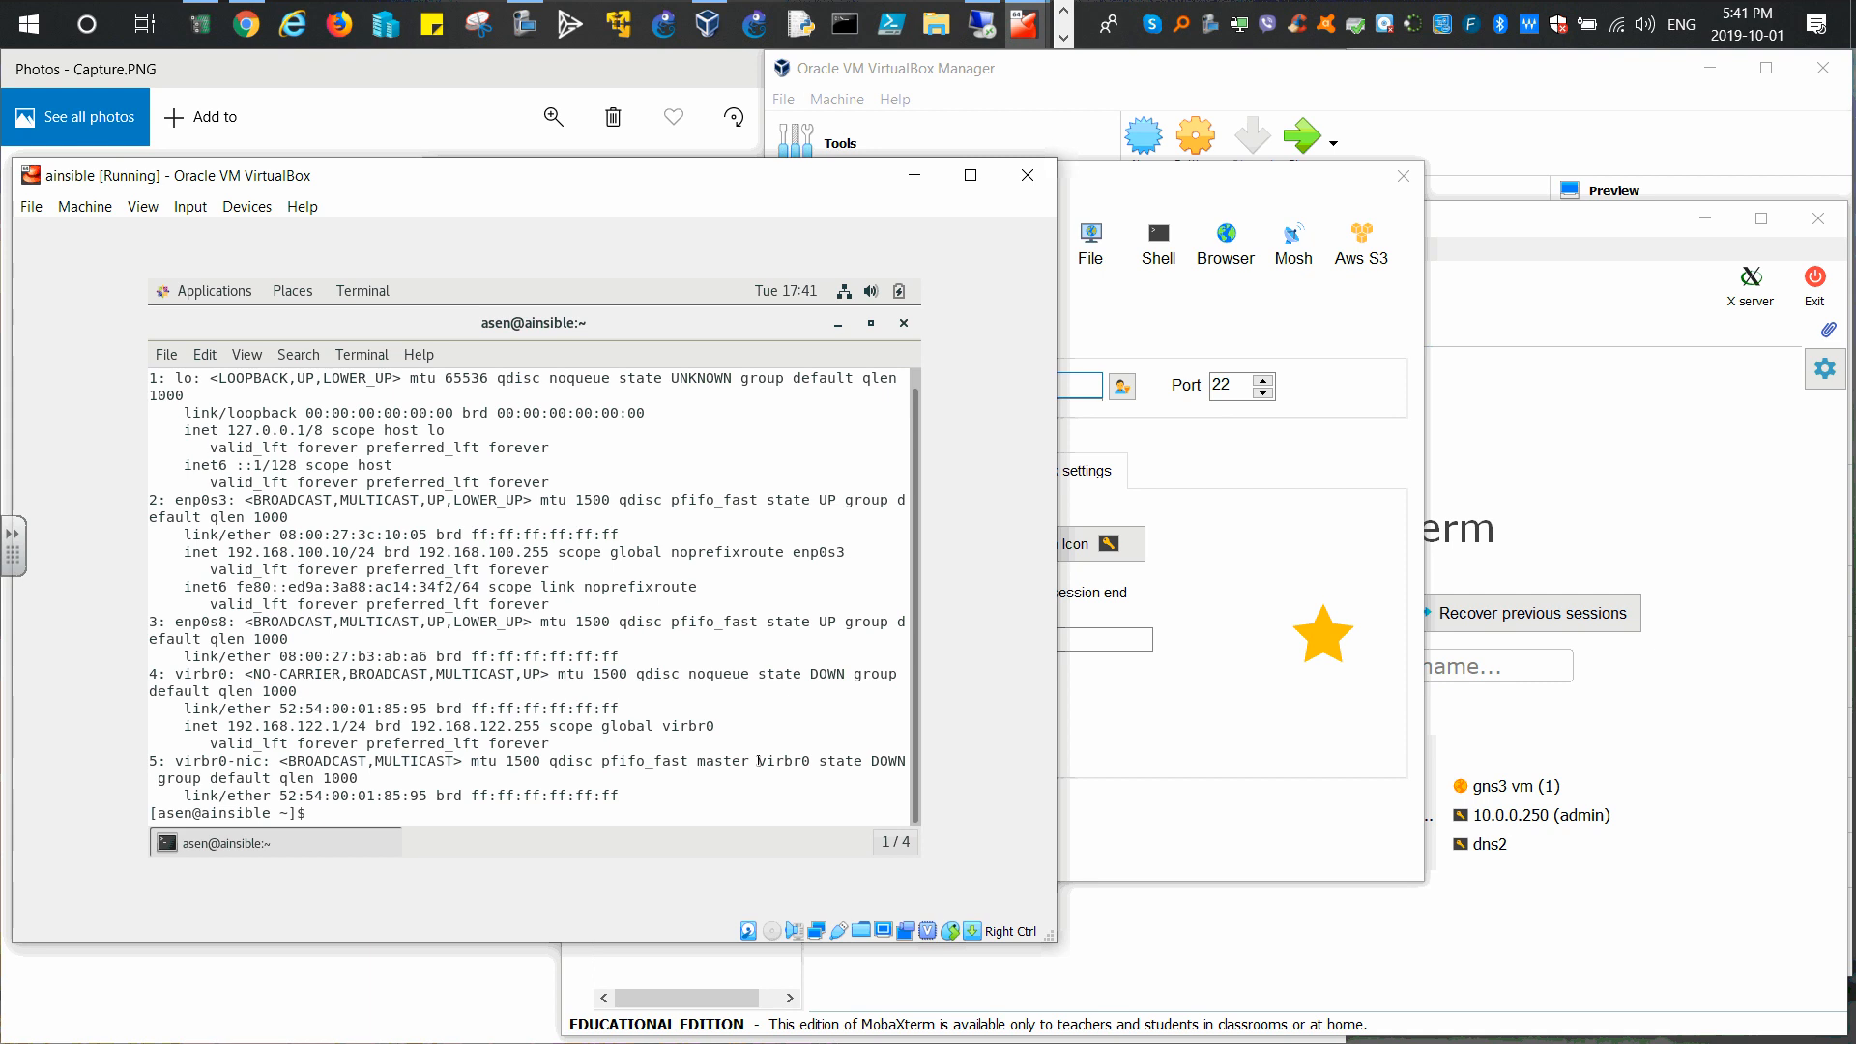
{"action": "type", "text": "clear"}
{"action": "key", "text": "Return"}
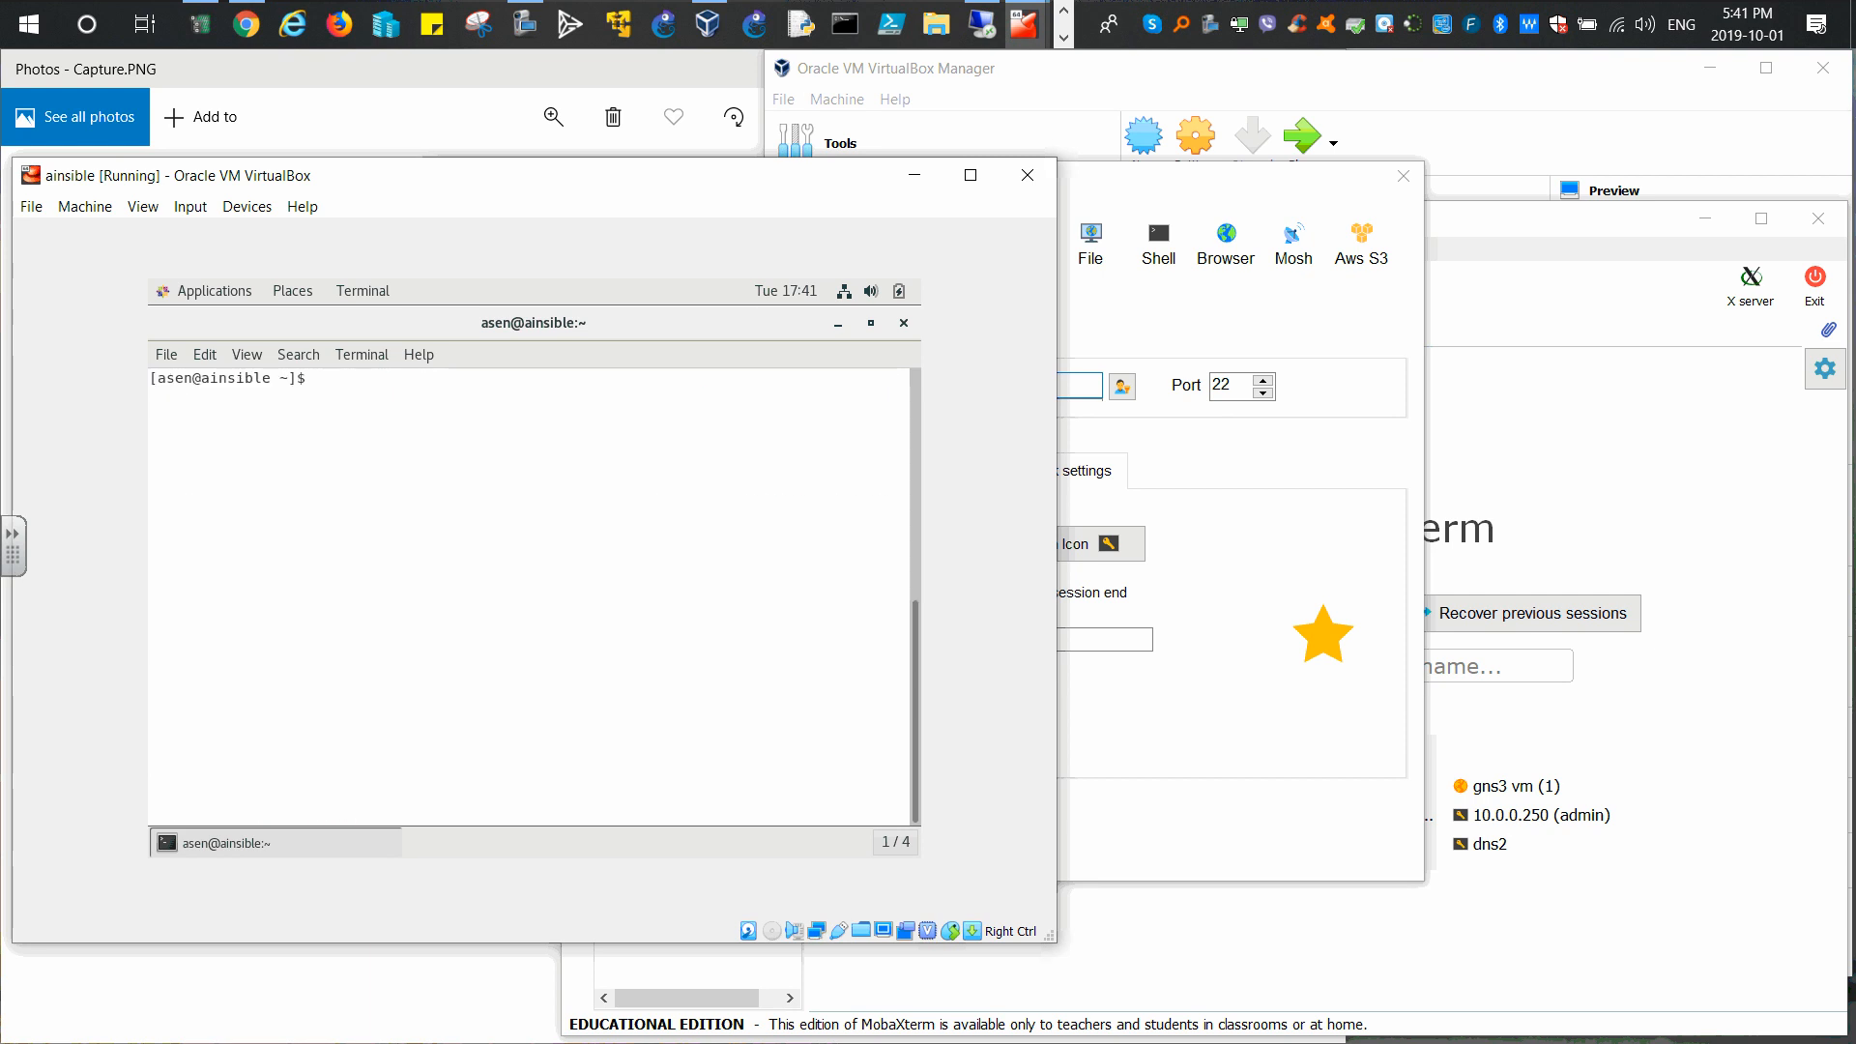
{"action": "type", "text": "ip "}
{"action": "type", "text": "a"}
{"action": "key", "text": "Return"}
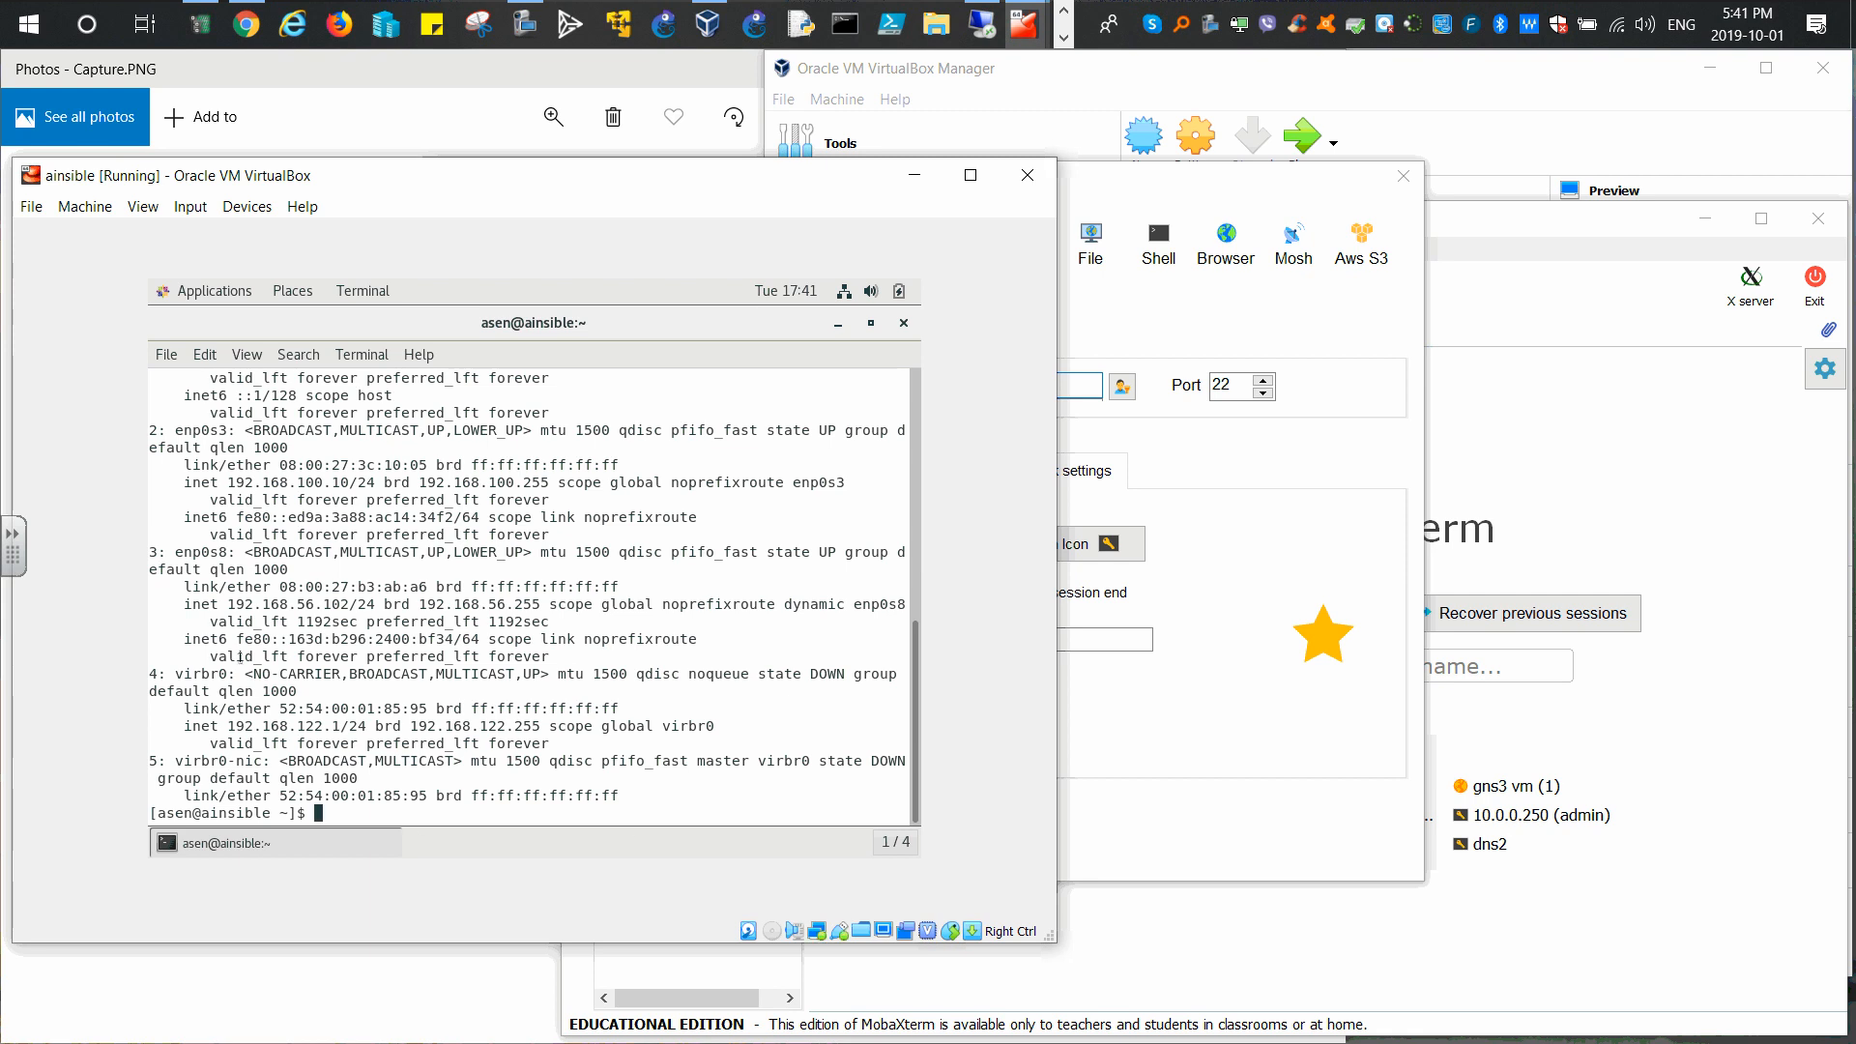
Step: Compare enp0s8's 192.168.56.102 address with MobaXterm's saved remote host value
{"action": "left_click_drag", "start_coordinate": [226, 599], "coordinate": [358, 588]}
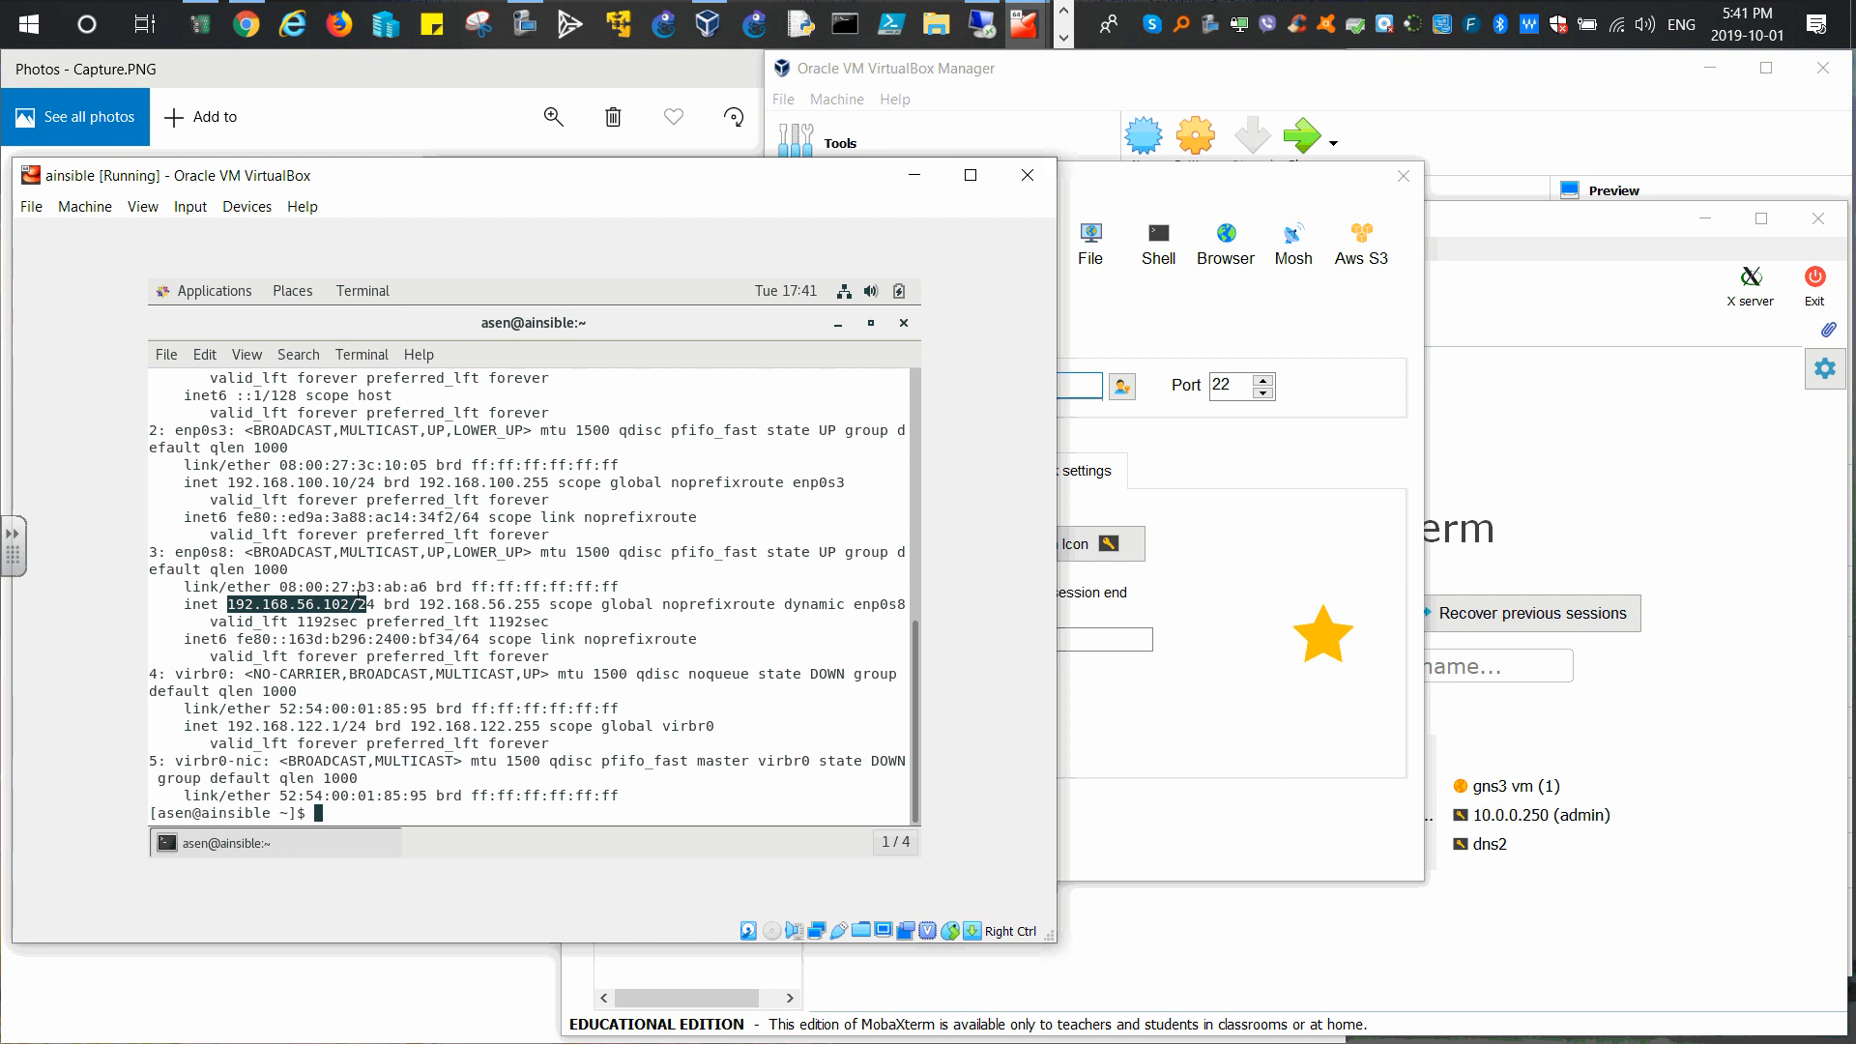
{"action": "left_click", "coordinate": [1106, 182]}
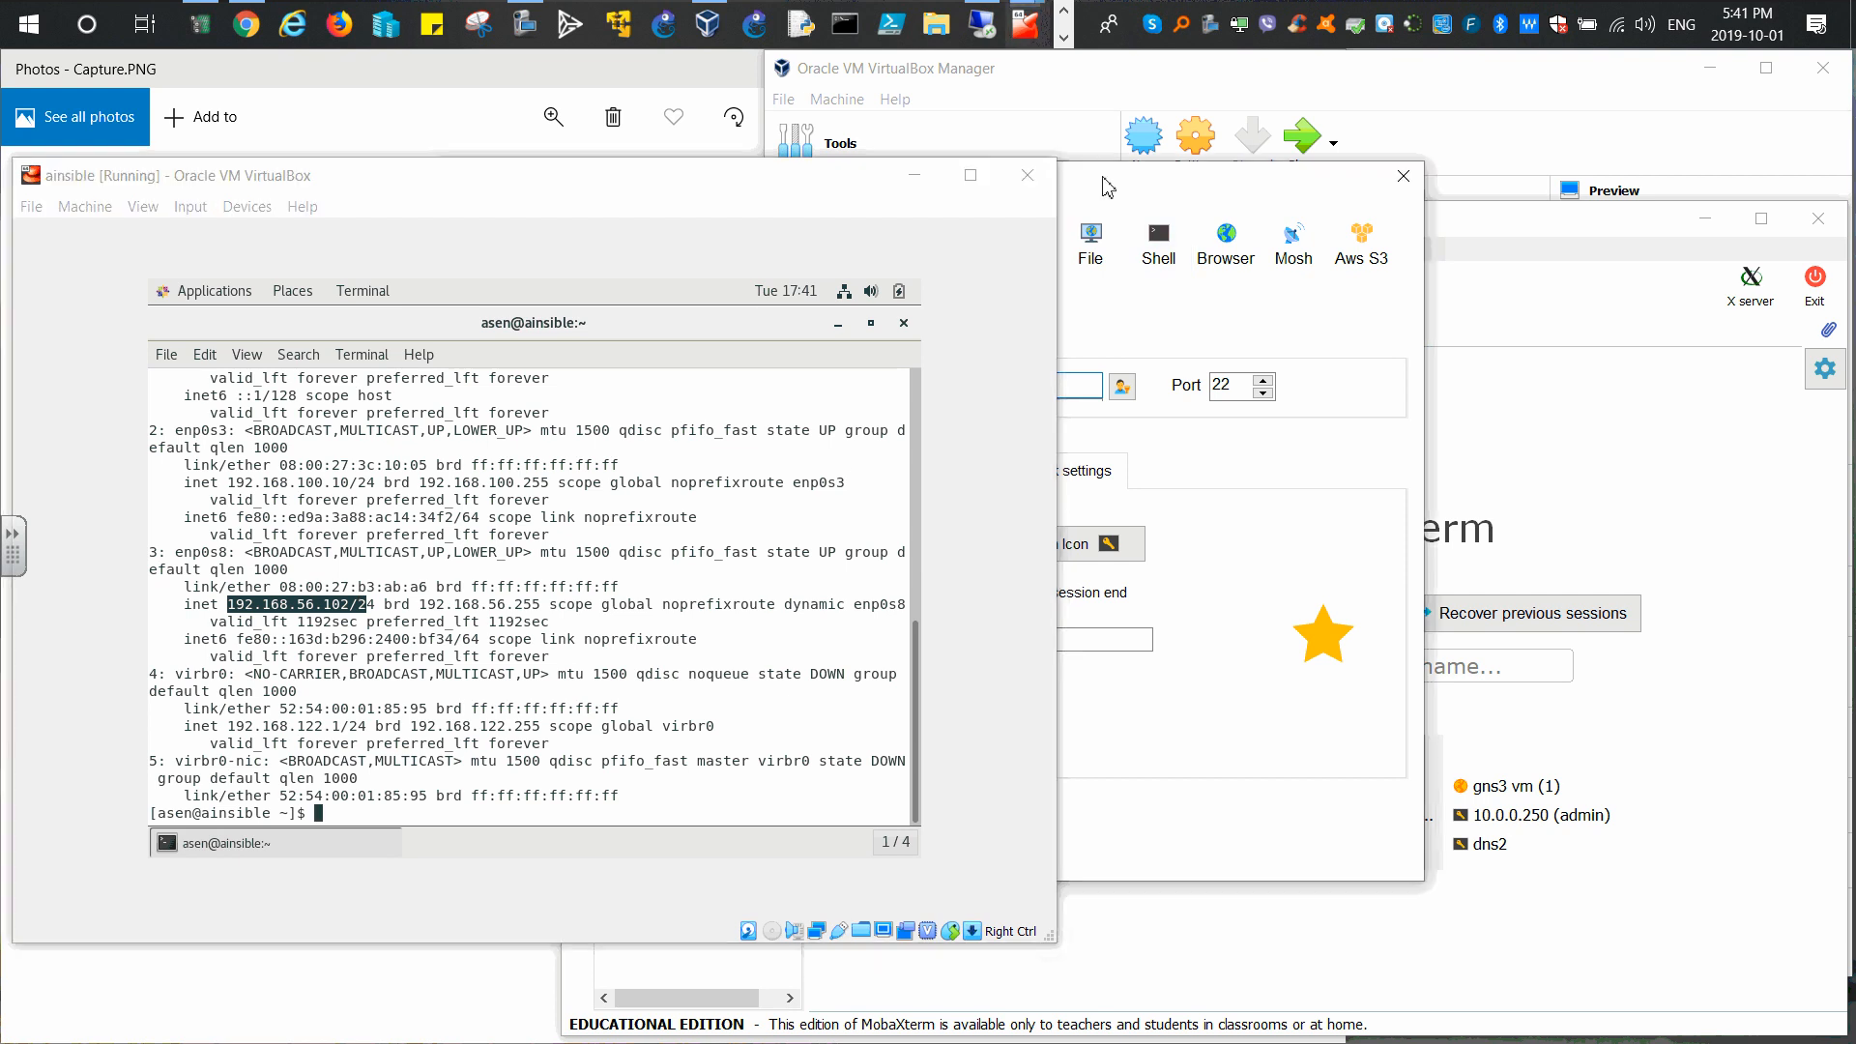
{"action": "left_click_drag", "start_coordinate": [615, 384], "coordinate": [738, 381]}
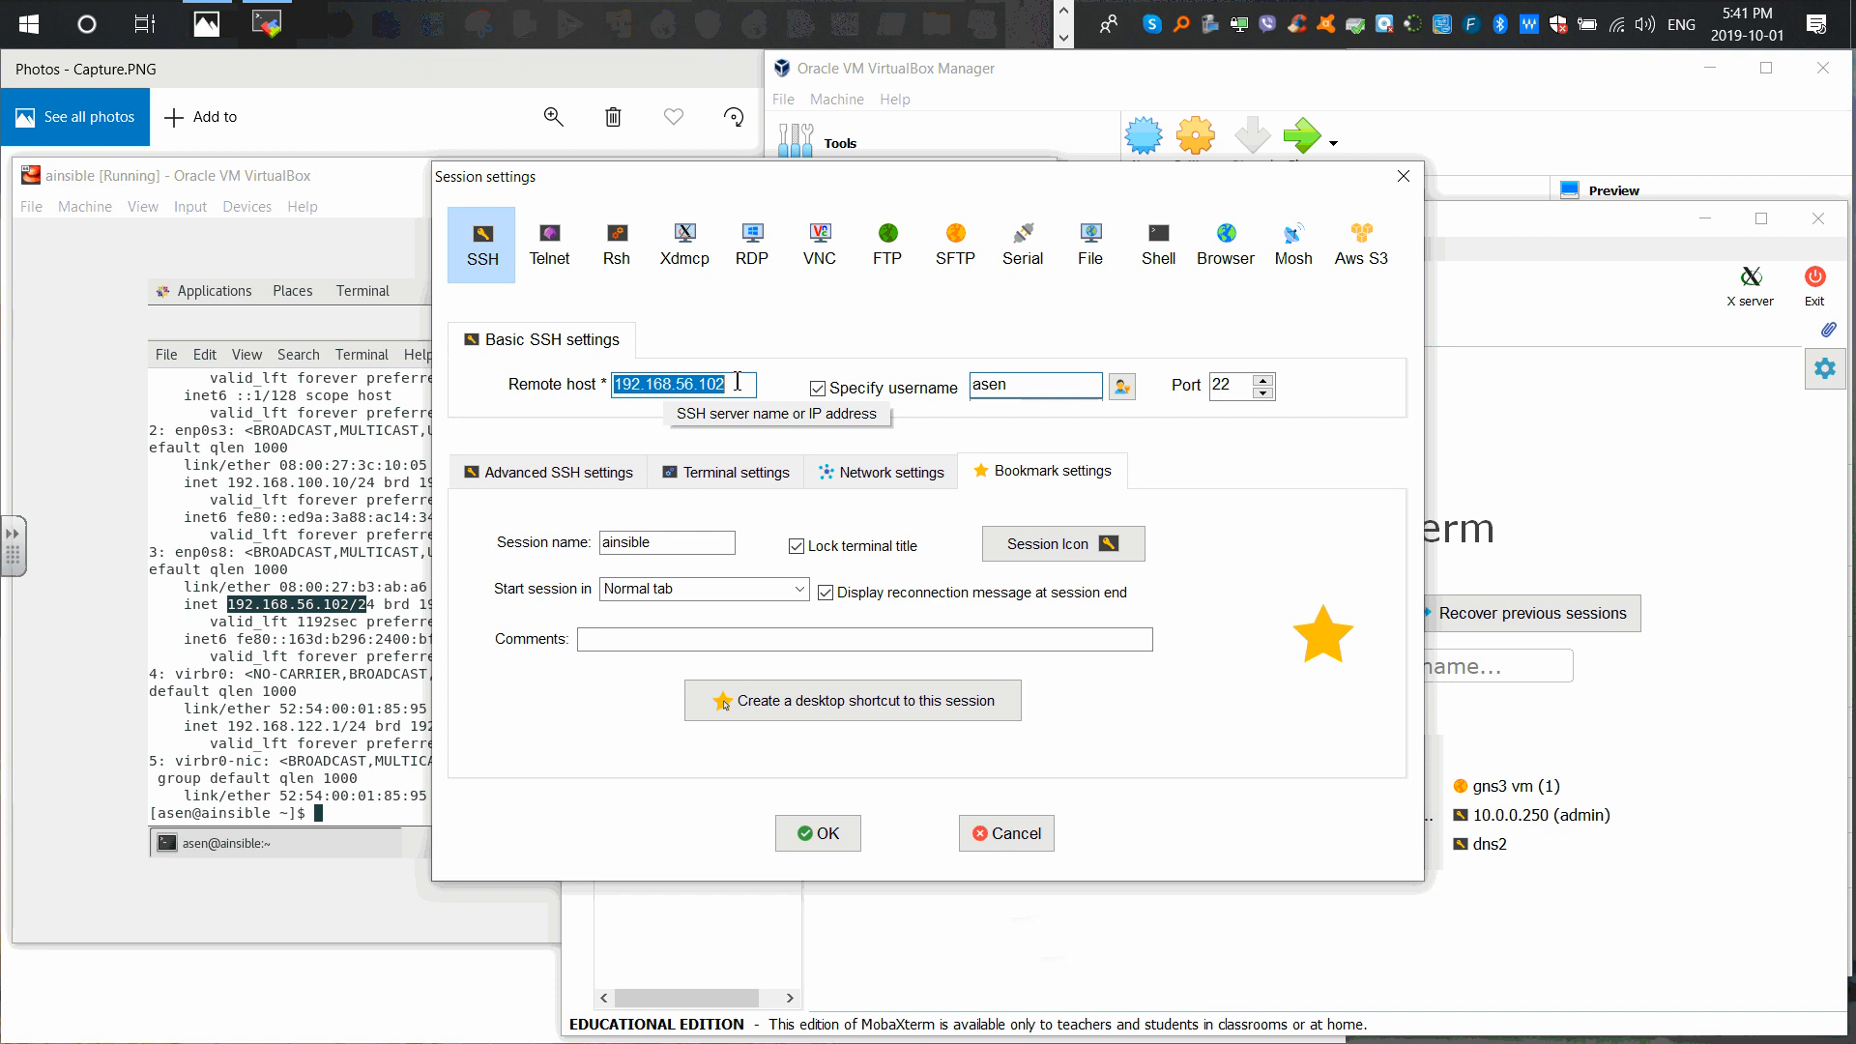
Step: Save the ainsible session settings, connect to 192.168.56.102, and enter sudo yum update -y
{"action": "double_click", "coordinate": [1034, 384]}
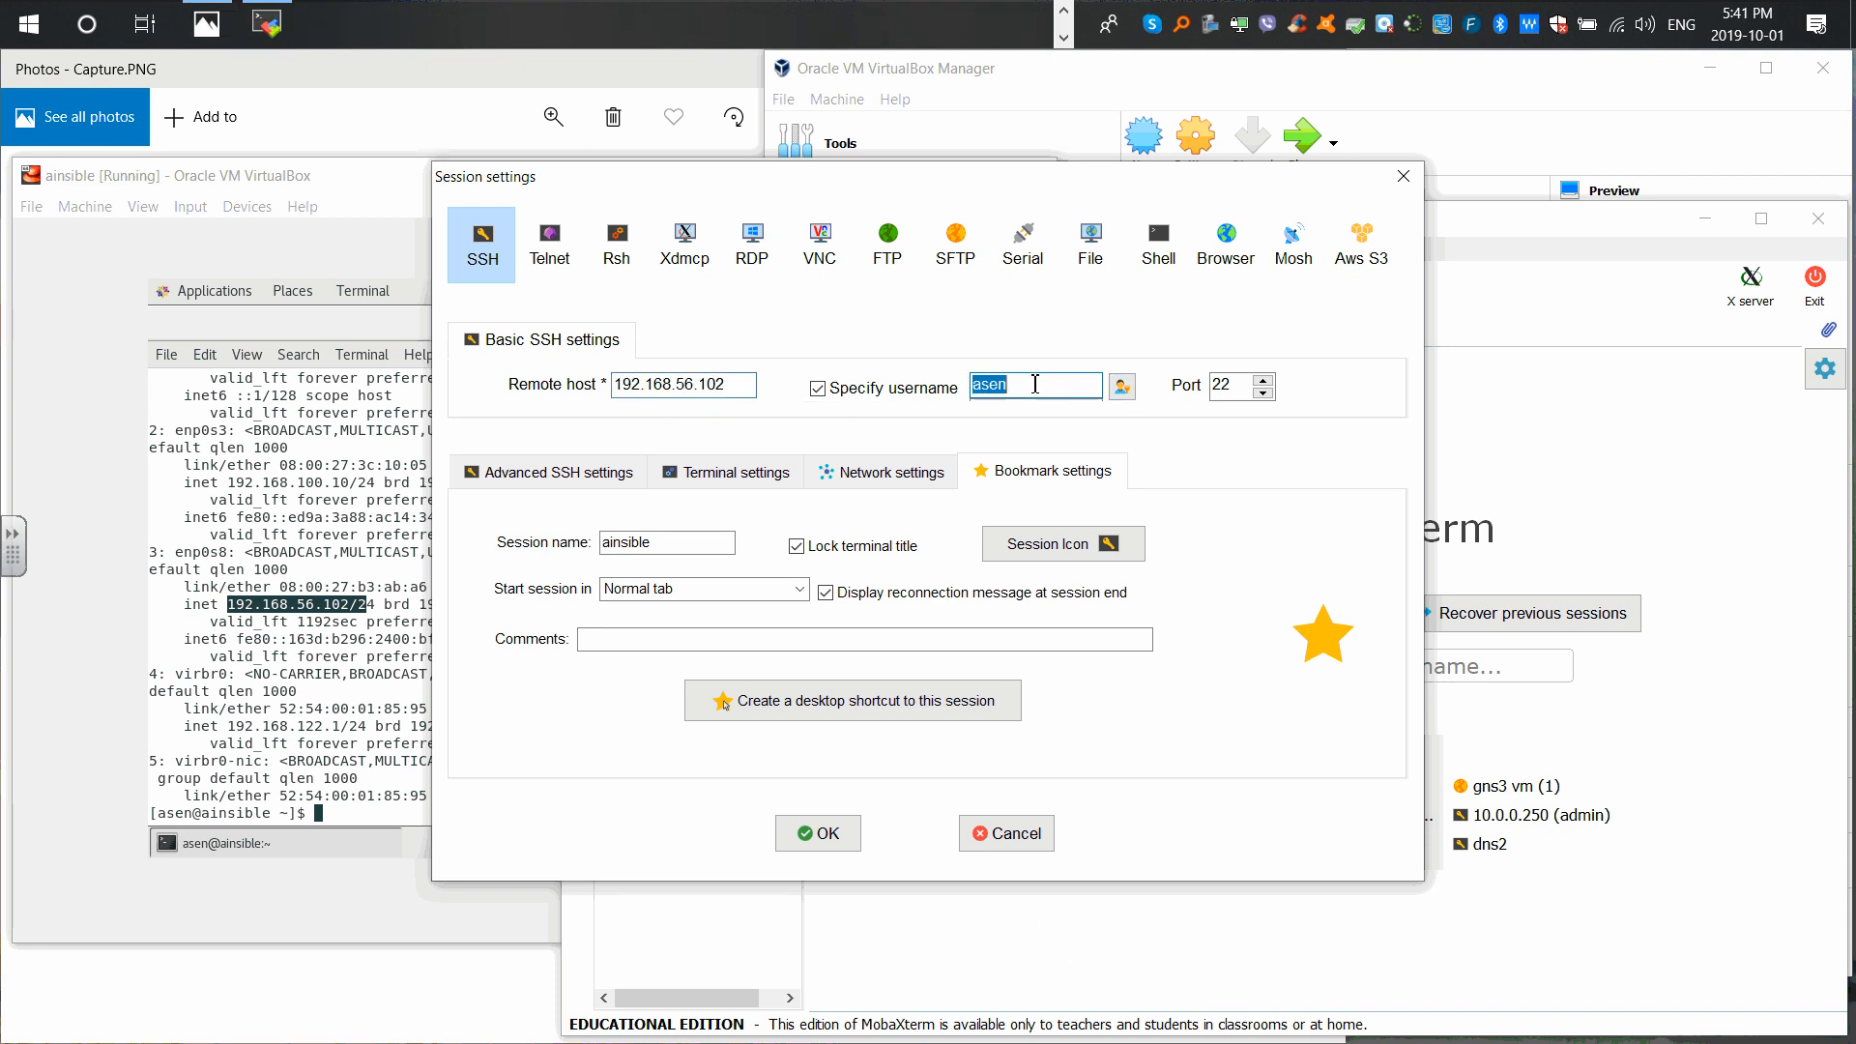
{"action": "double_click", "coordinate": [638, 542]}
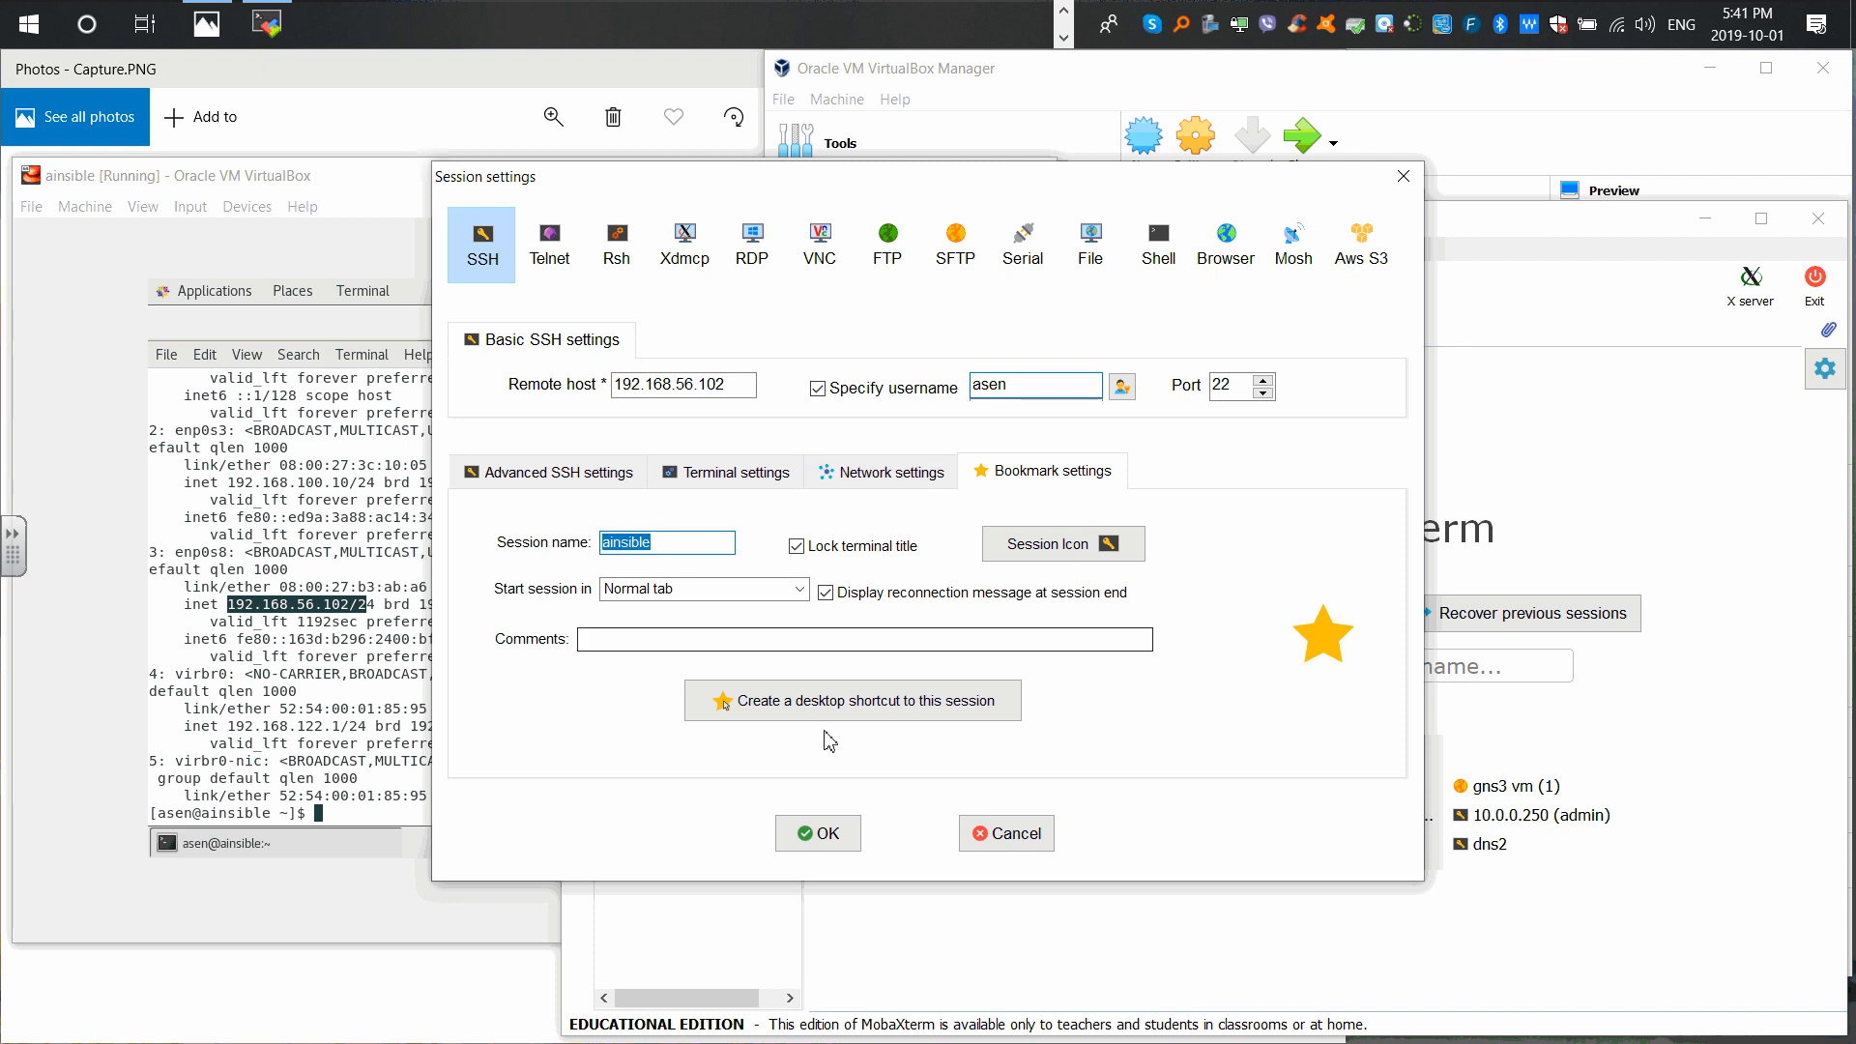
{"action": "left_click", "coordinate": [818, 833]}
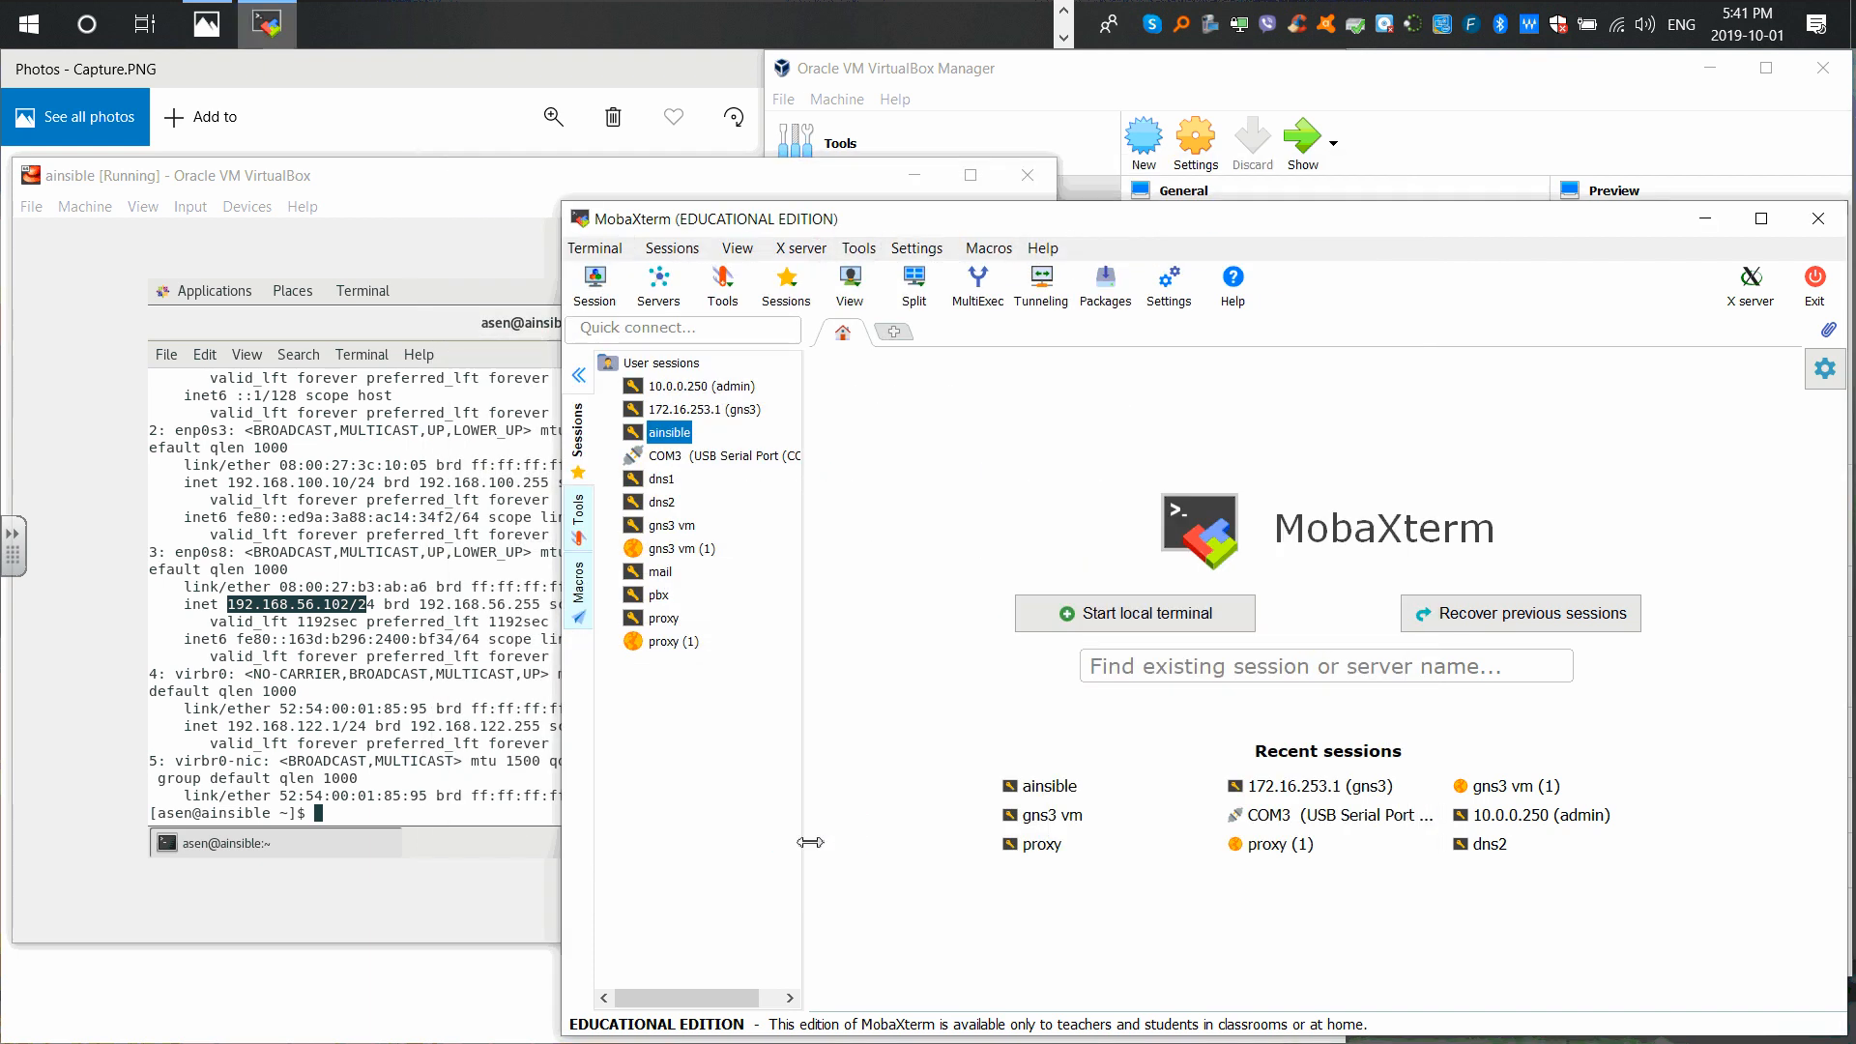
{"action": "double_click", "coordinate": [674, 432]}
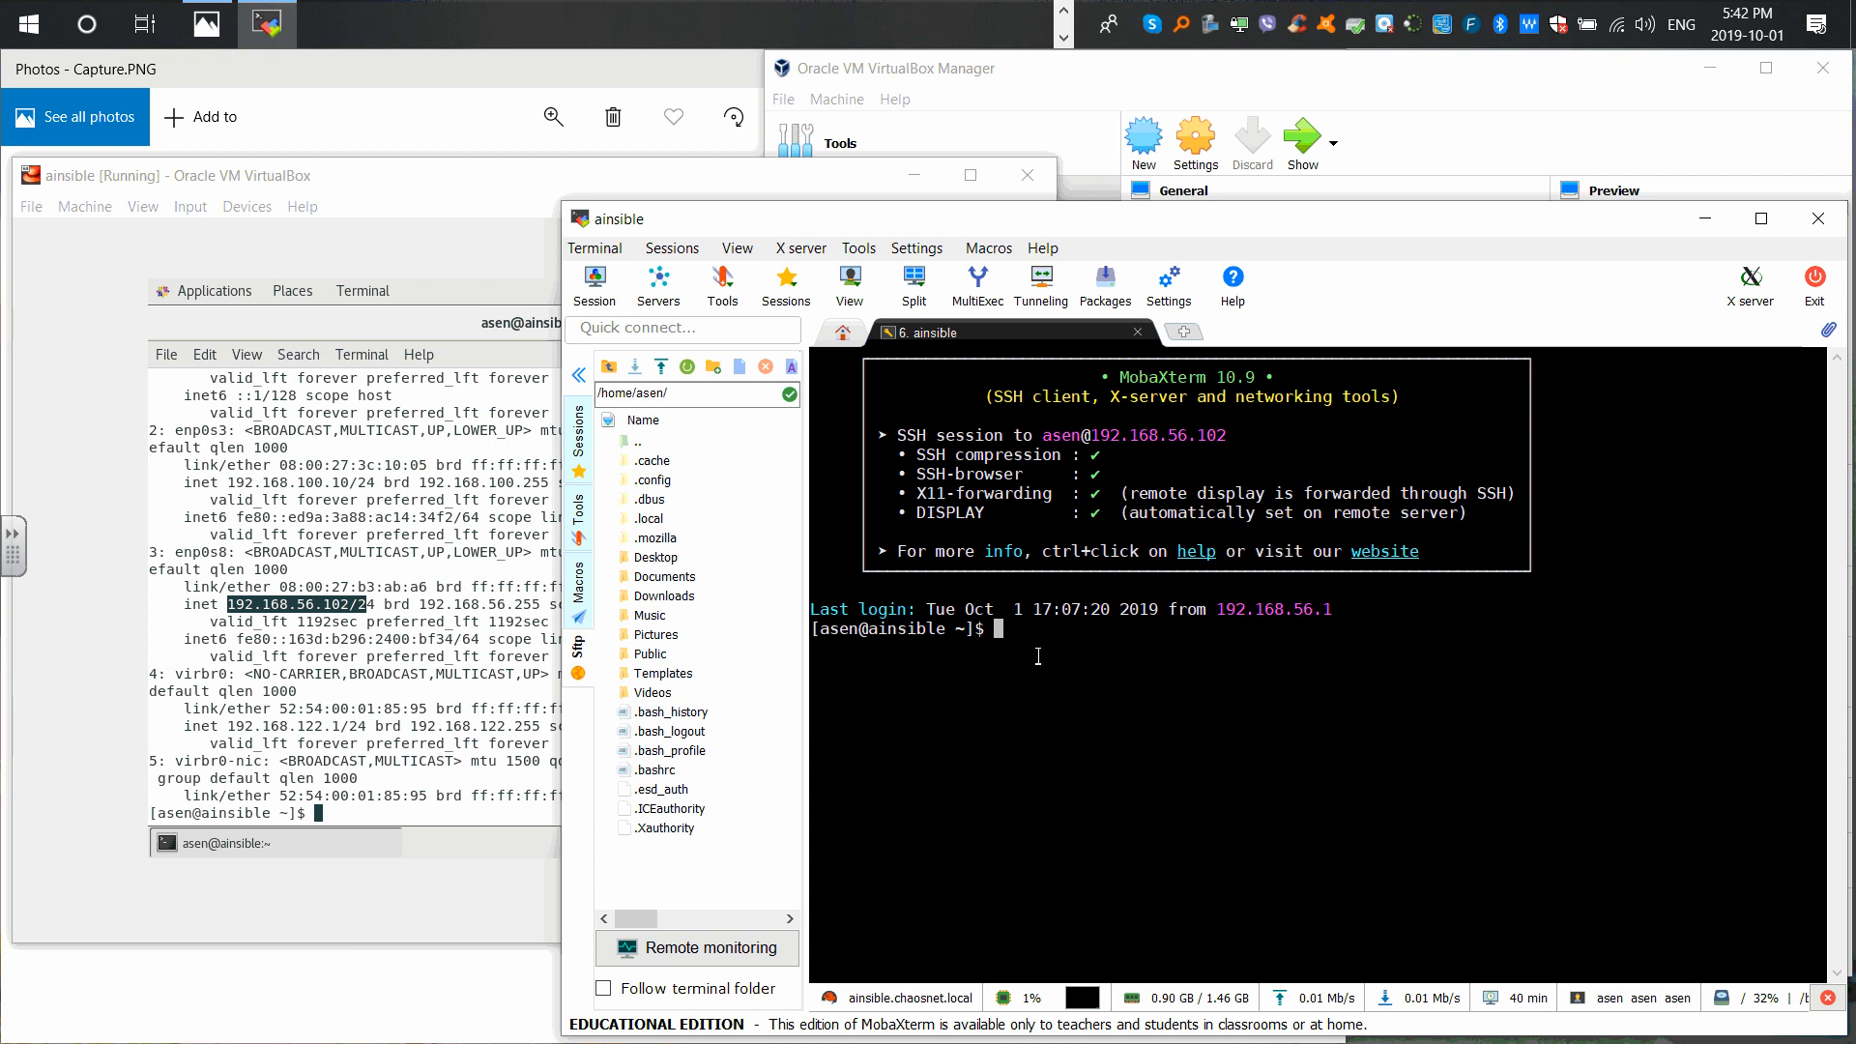
{"action": "type", "text": "sudo yum update -y"}
Step: Change the command to sudo yum upgrade -y, run it with the sudo password, then browse shell history
{"action": "key", "text": "Left"}
{"action": "key", "text": "Left"}
{"action": "key", "text": "Left"}
{"action": "key", "text": "BackSpace"}
{"action": "key", "text": "BackSpace"}
{"action": "key", "text": "BackSpace"}
{"action": "key", "text": "BackSpace"}
{"action": "type", "text": "grade"}
{"action": "key", "text": "Return"}
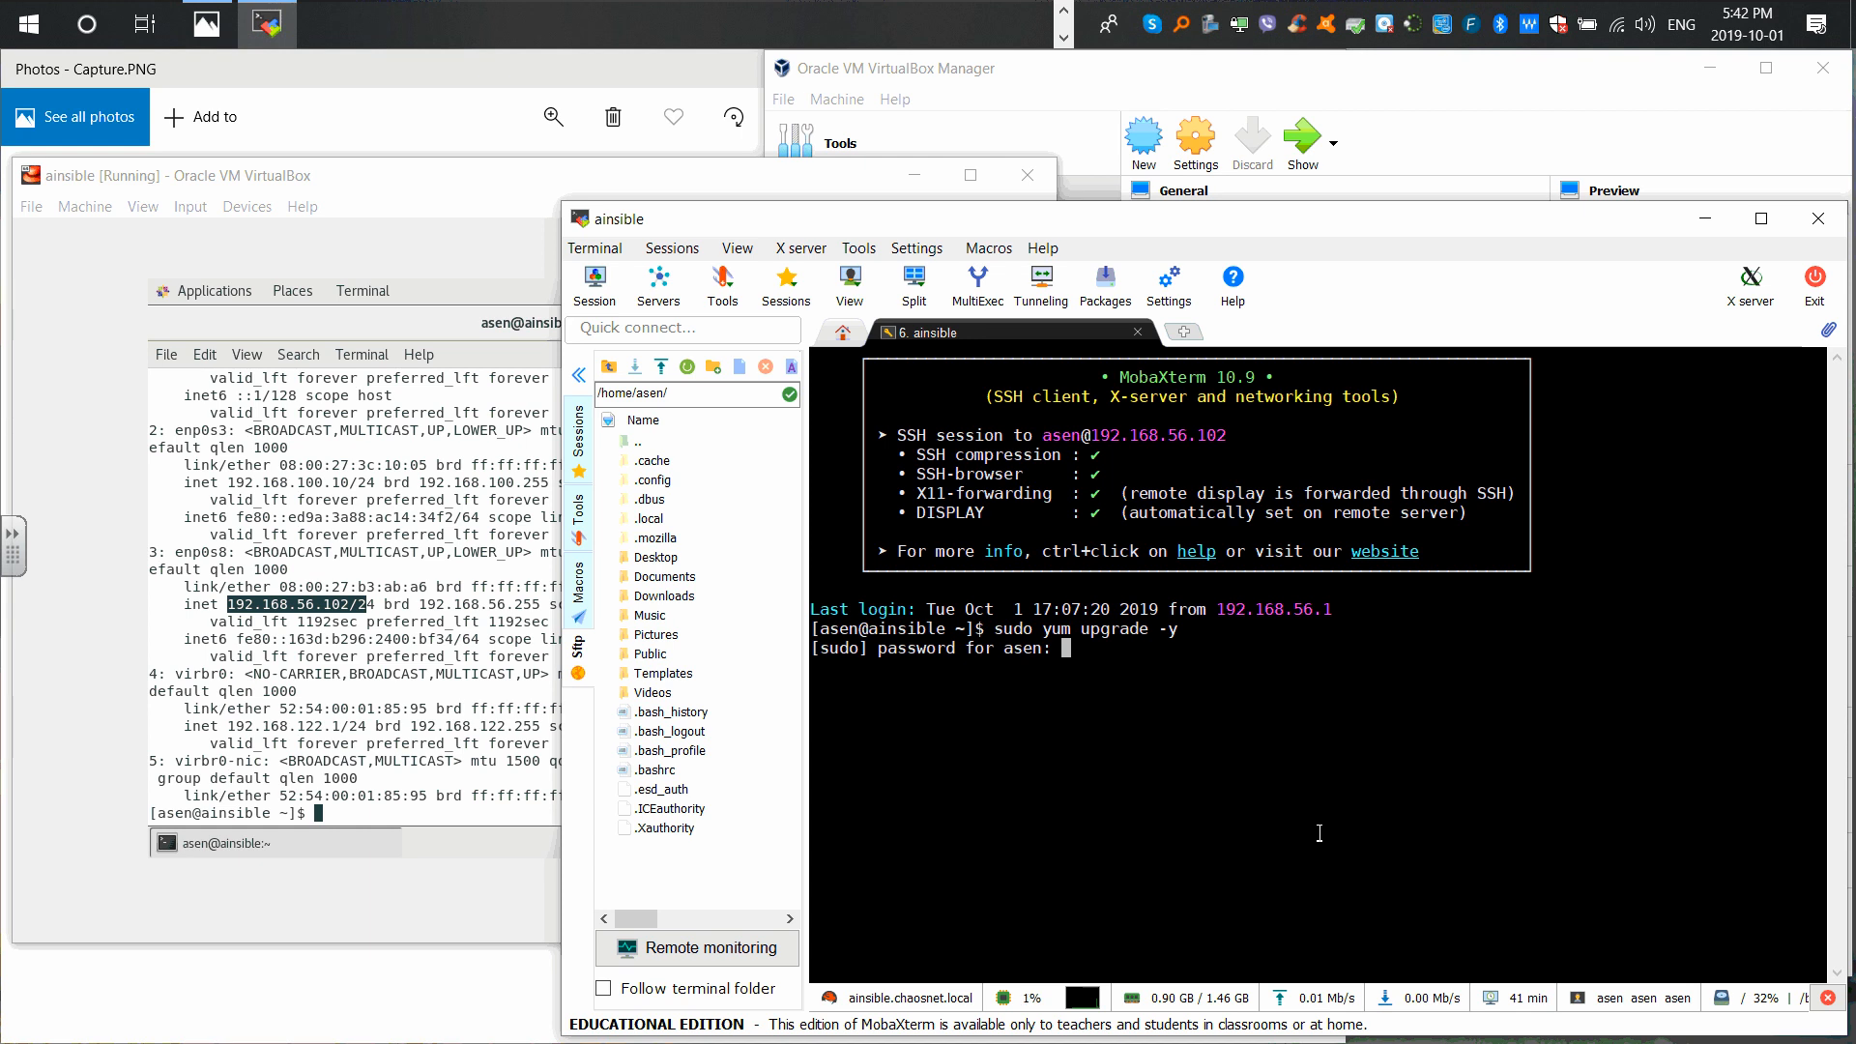
{"action": "key", "text": "Return"}
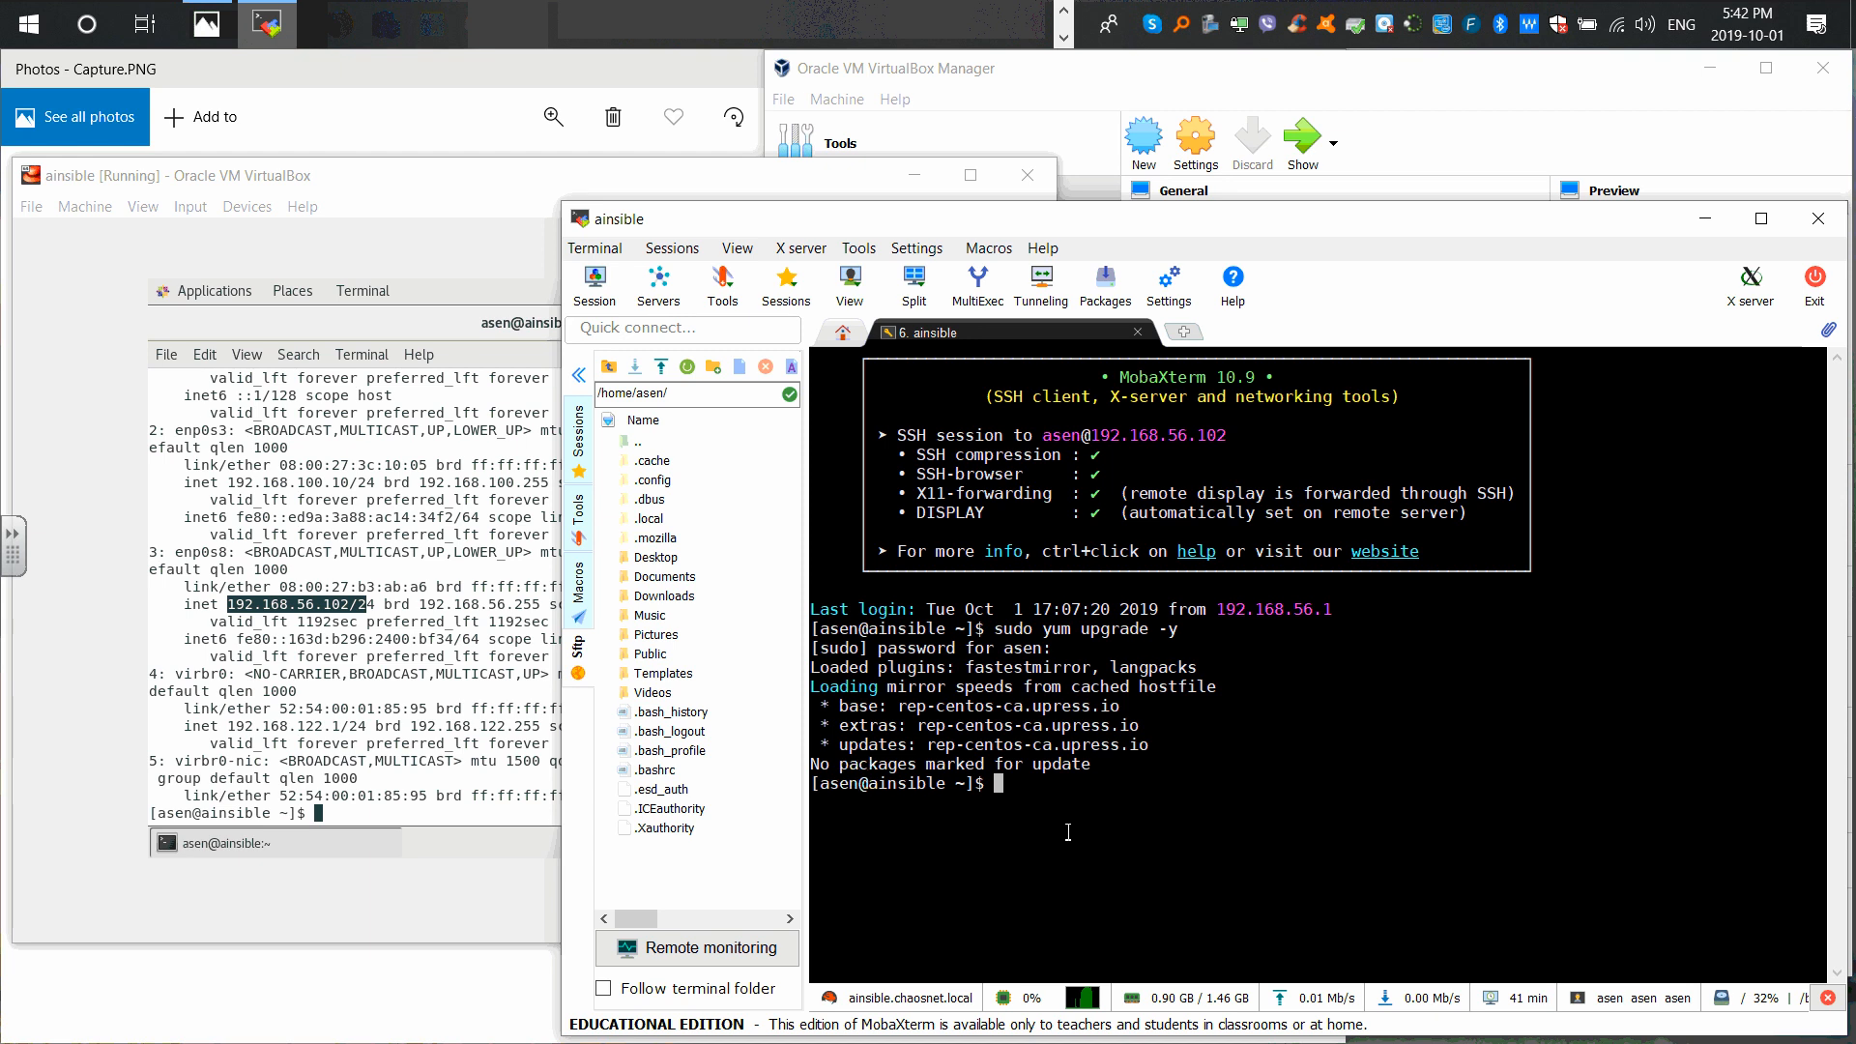
{"action": "key", "text": "Up"}
{"action": "key", "text": "Up"}
{"action": "key", "text": "Up"}
{"action": "key", "text": "Down"}
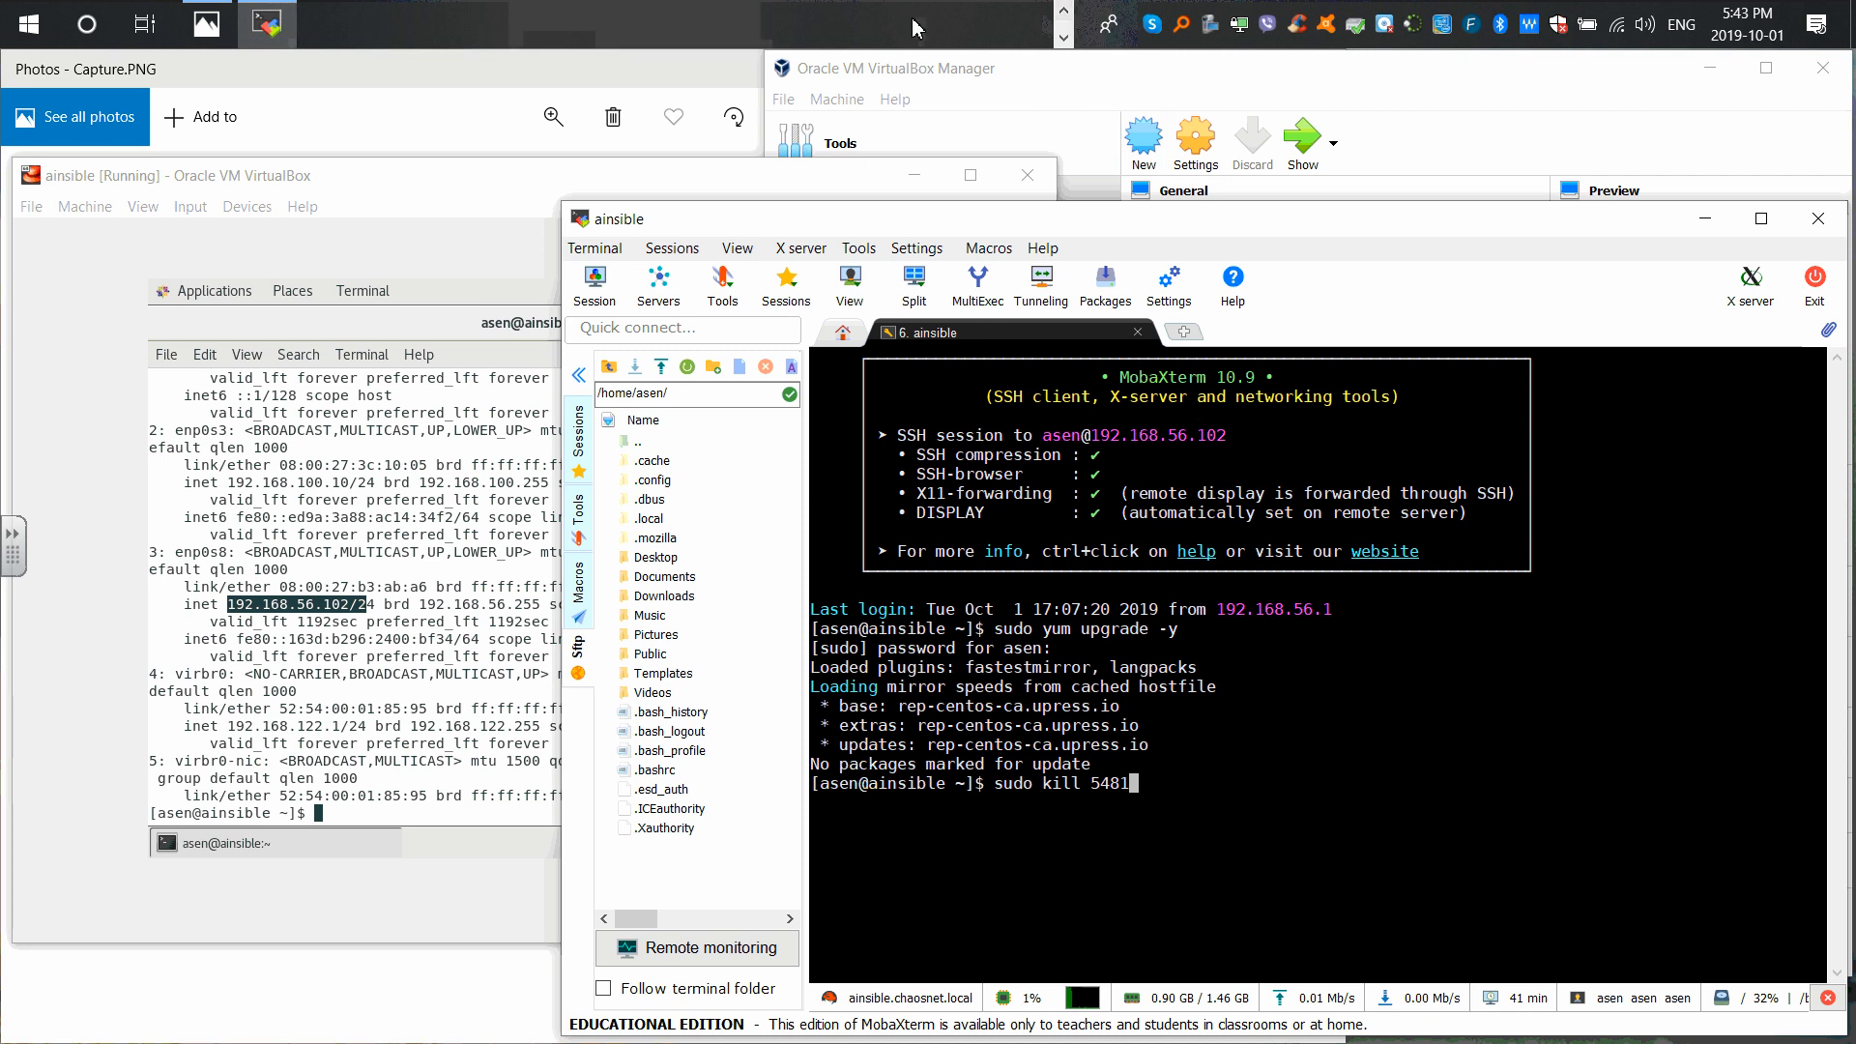
{"action": "left_click", "coordinate": [1065, 18]}
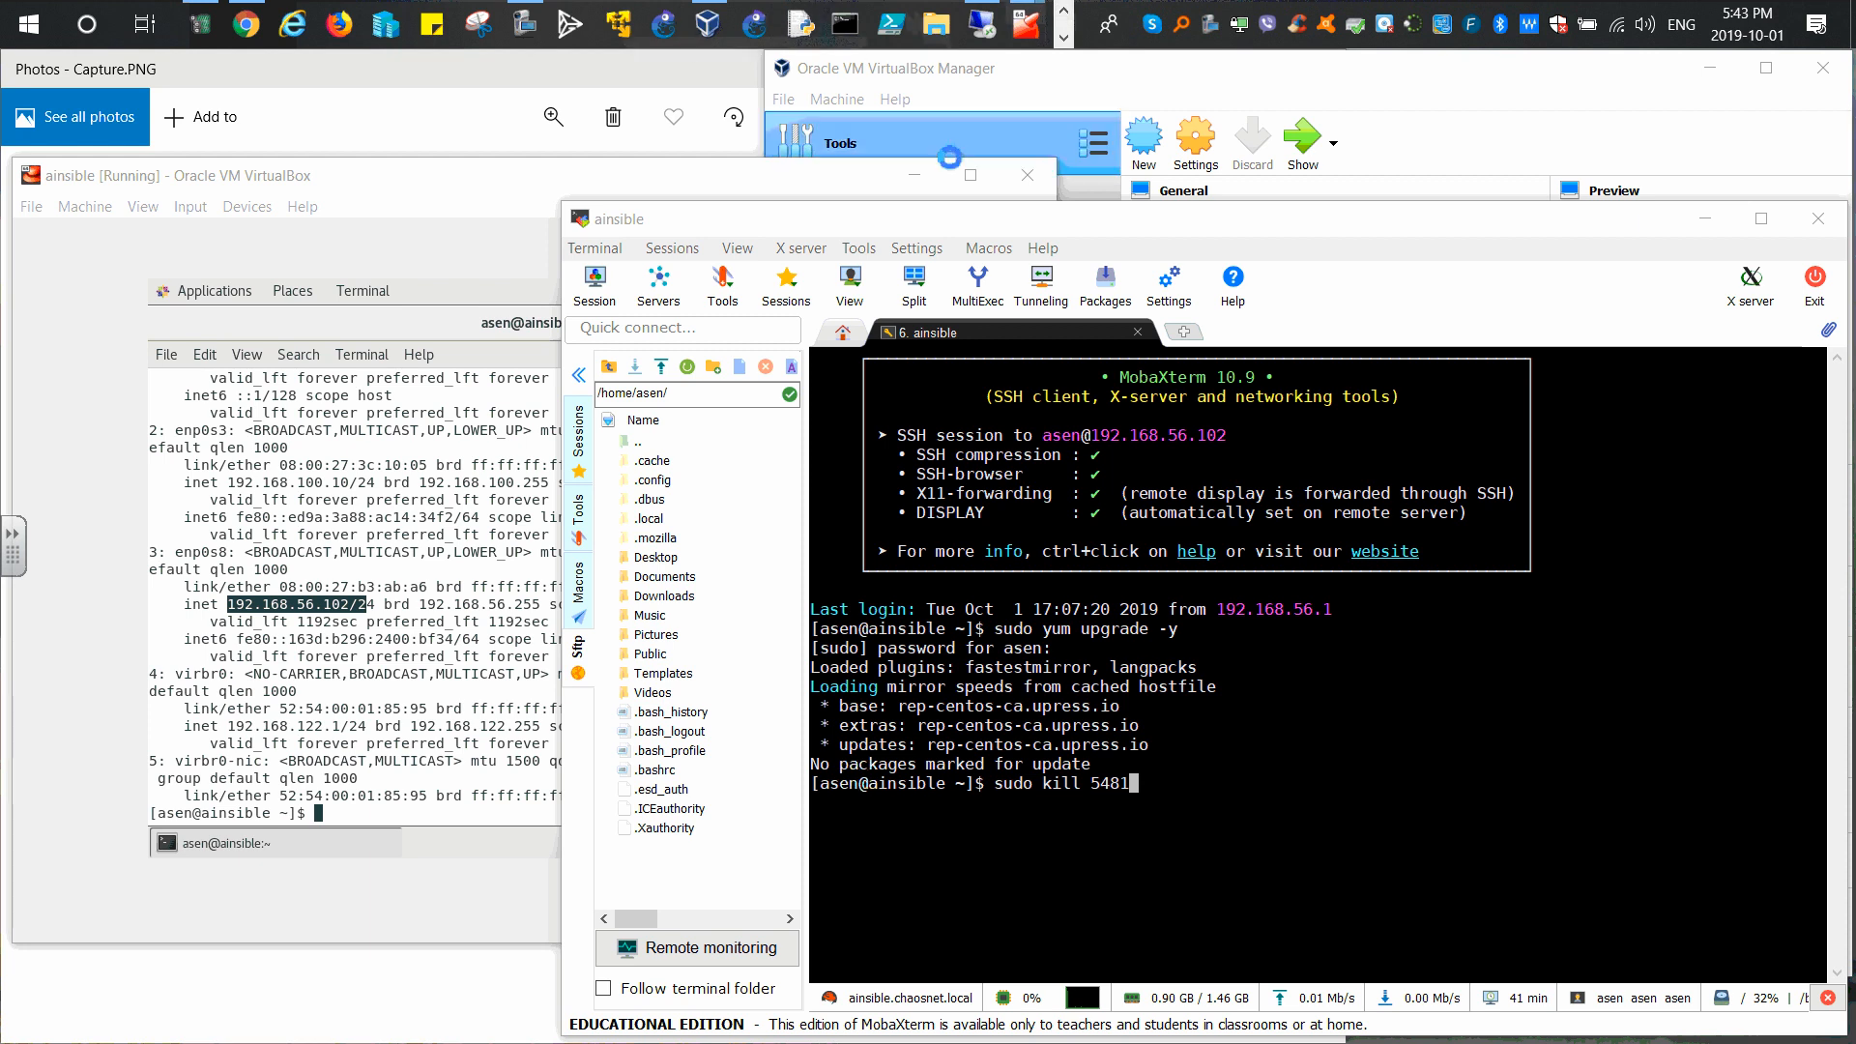
Step: Open the personal folder on the TableauV2 (Z:) drive to list folders T01–T15
{"action": "left_click", "coordinate": [936, 26]}
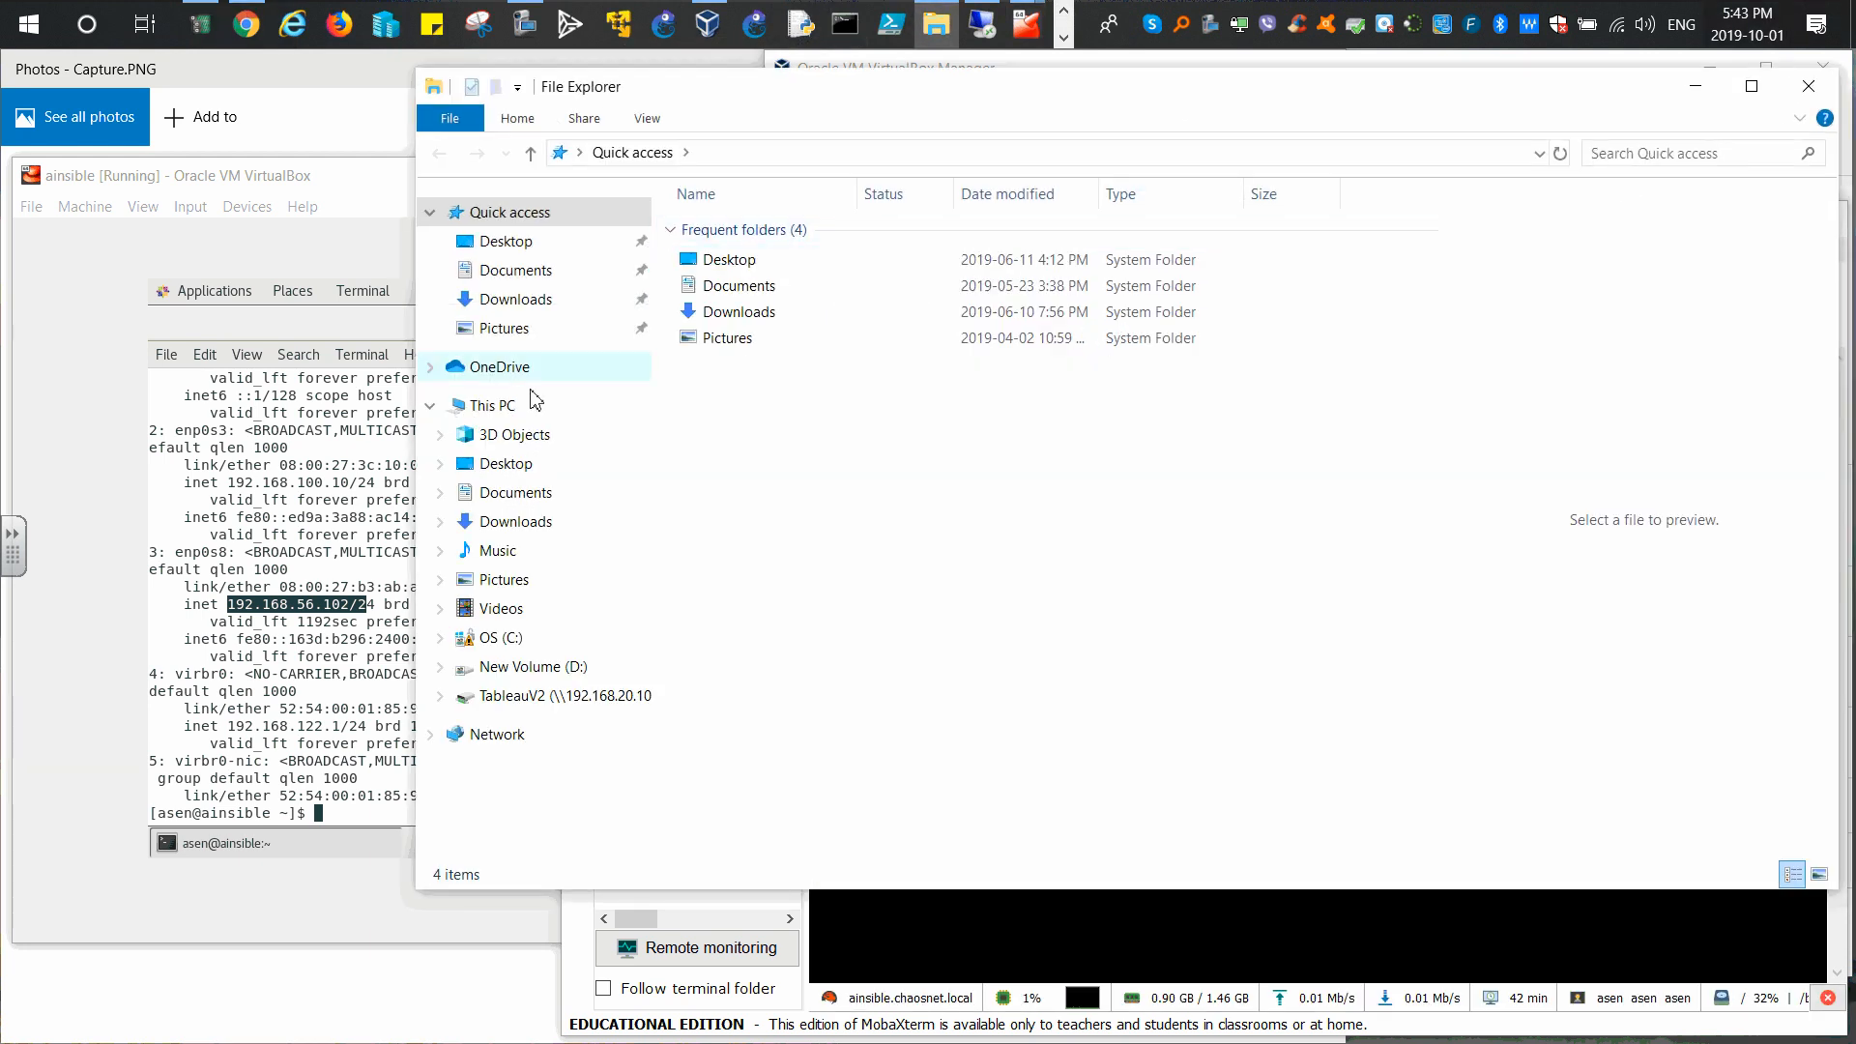
{"action": "left_click", "coordinate": [530, 703]}
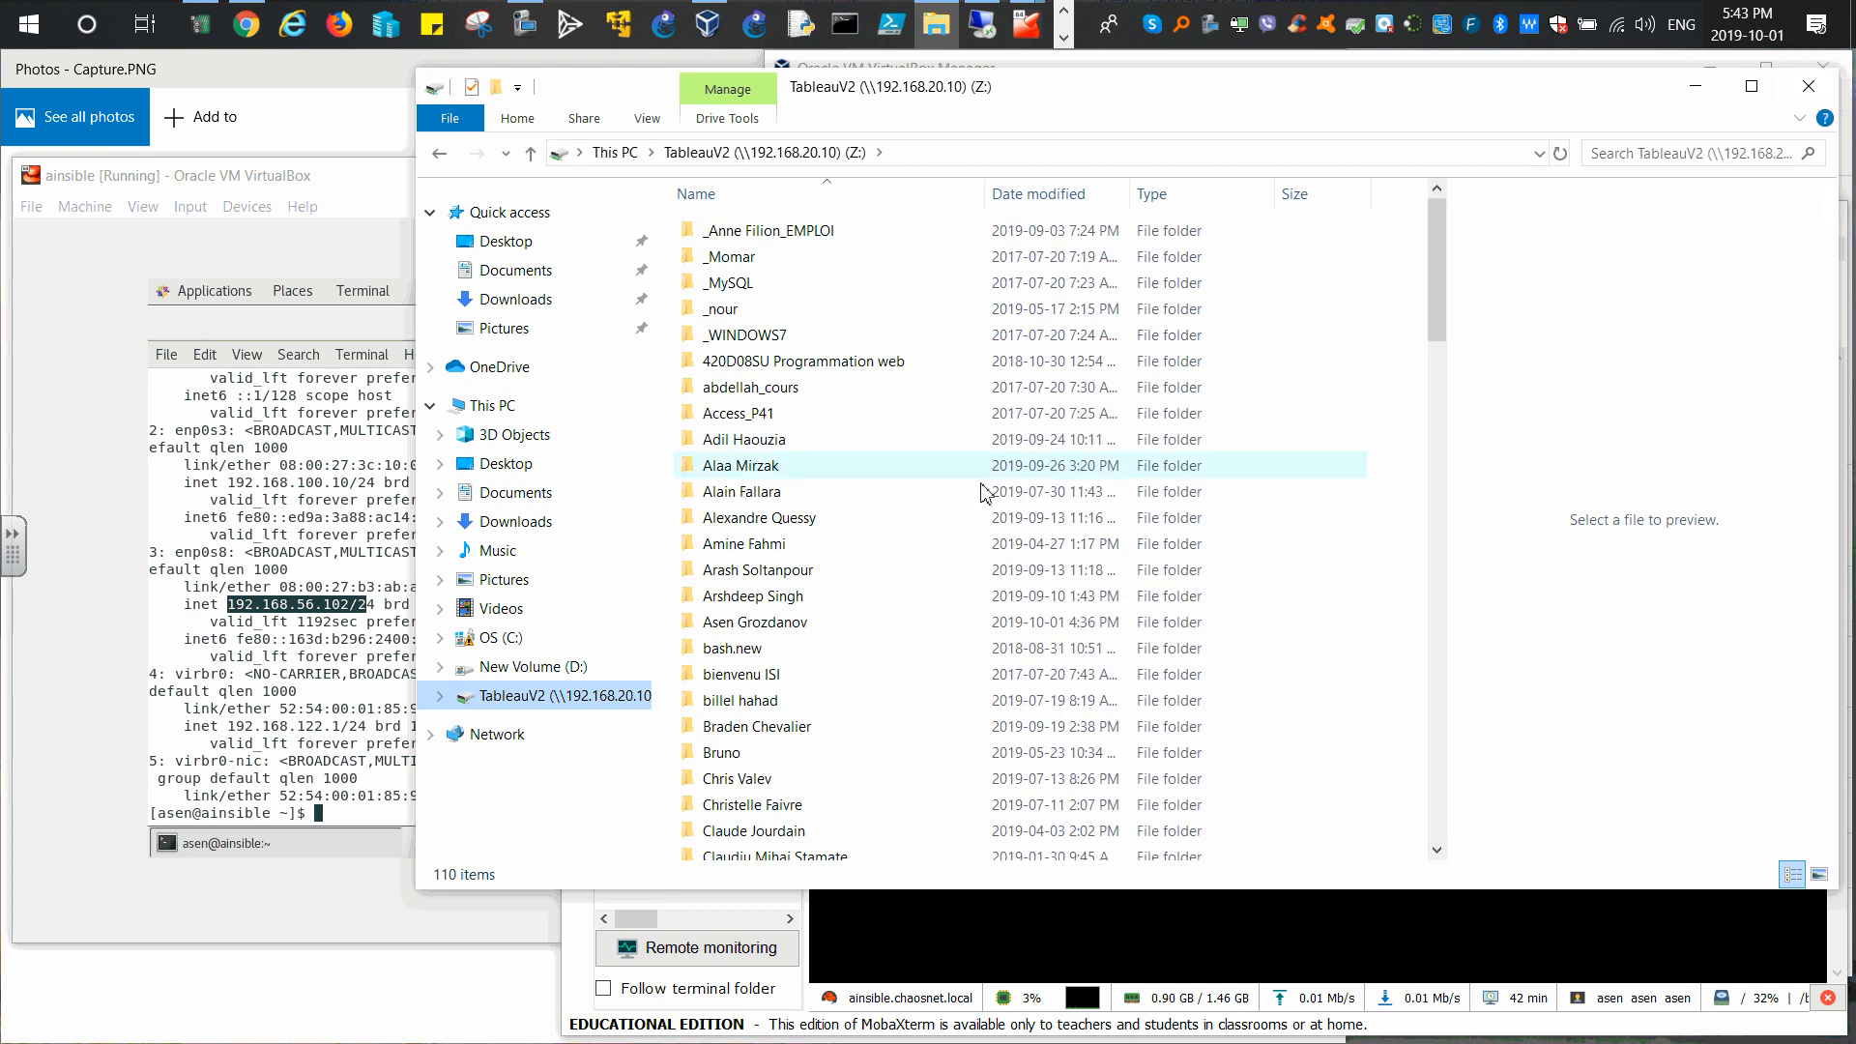
{"action": "double_click", "coordinate": [762, 624]}
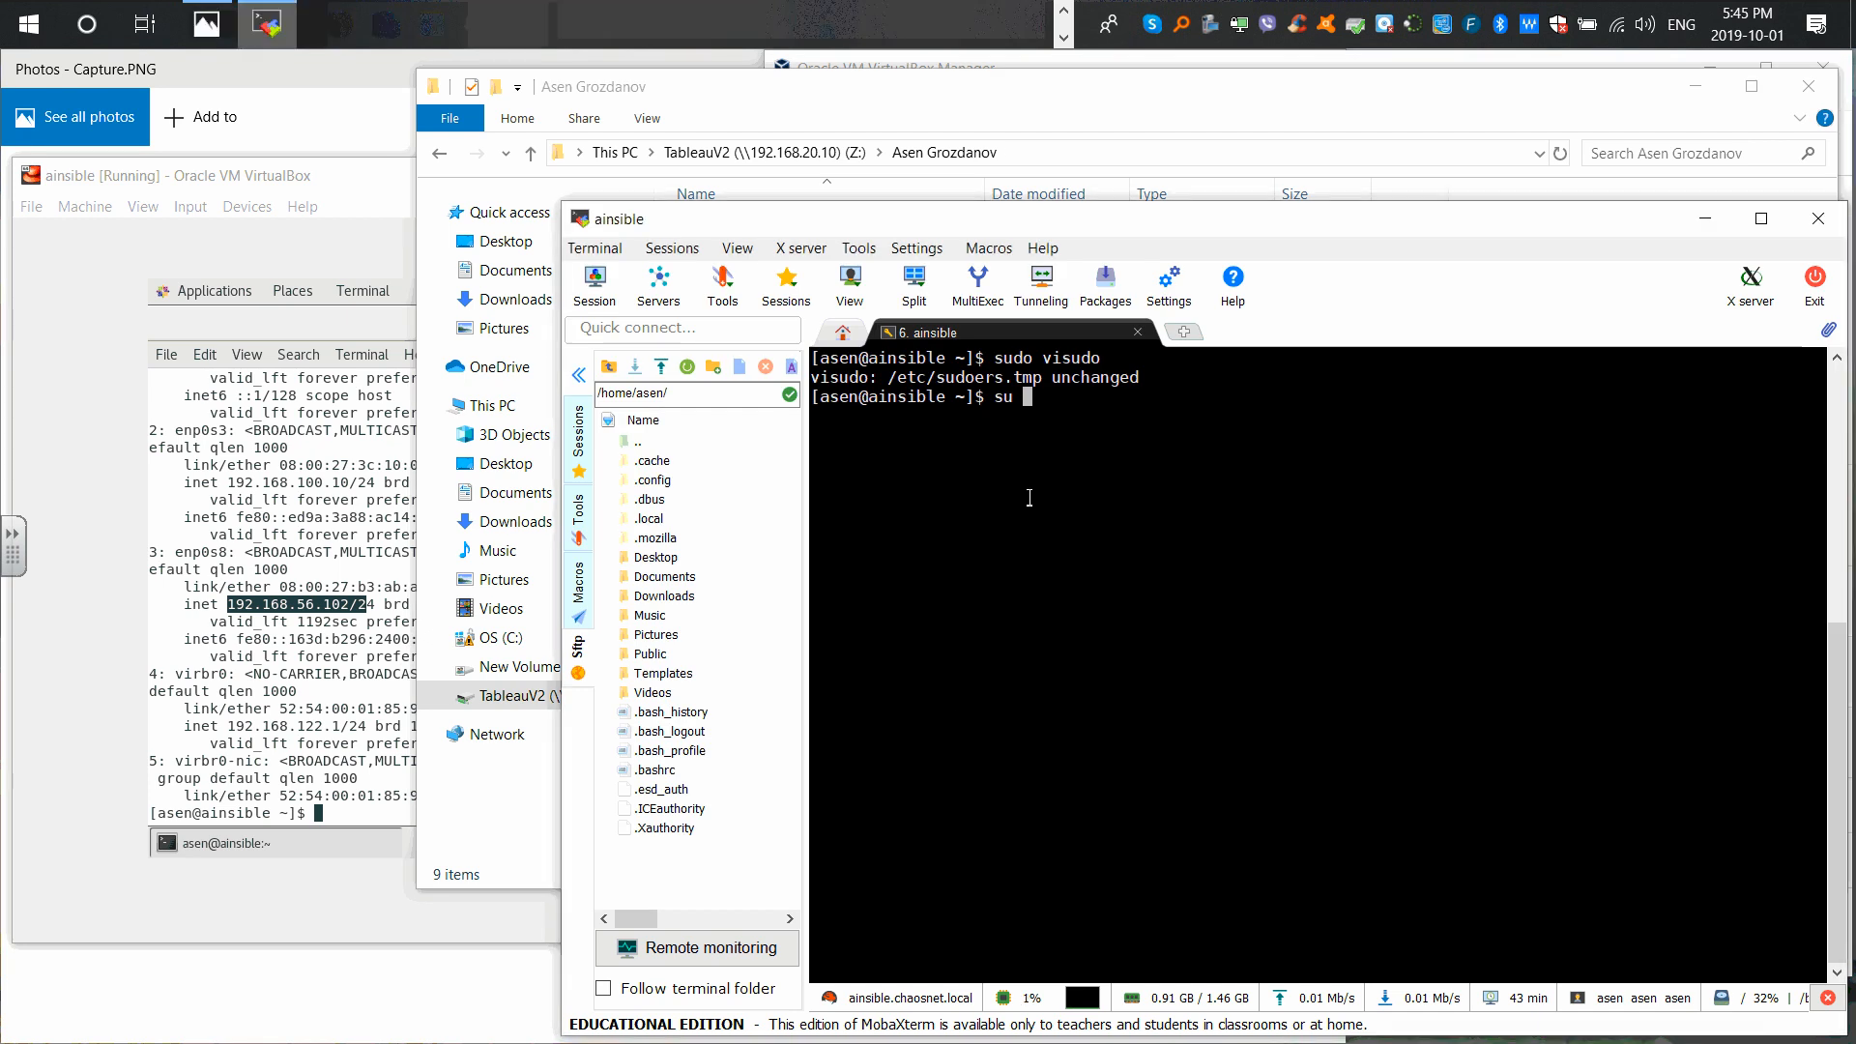
Step: Become root on ainsible with su - and the root password, then bring File Explorer forward
{"action": "type", "text": "-"}
{"action": "key", "text": "Return"}
{"action": "key", "text": "Return"}
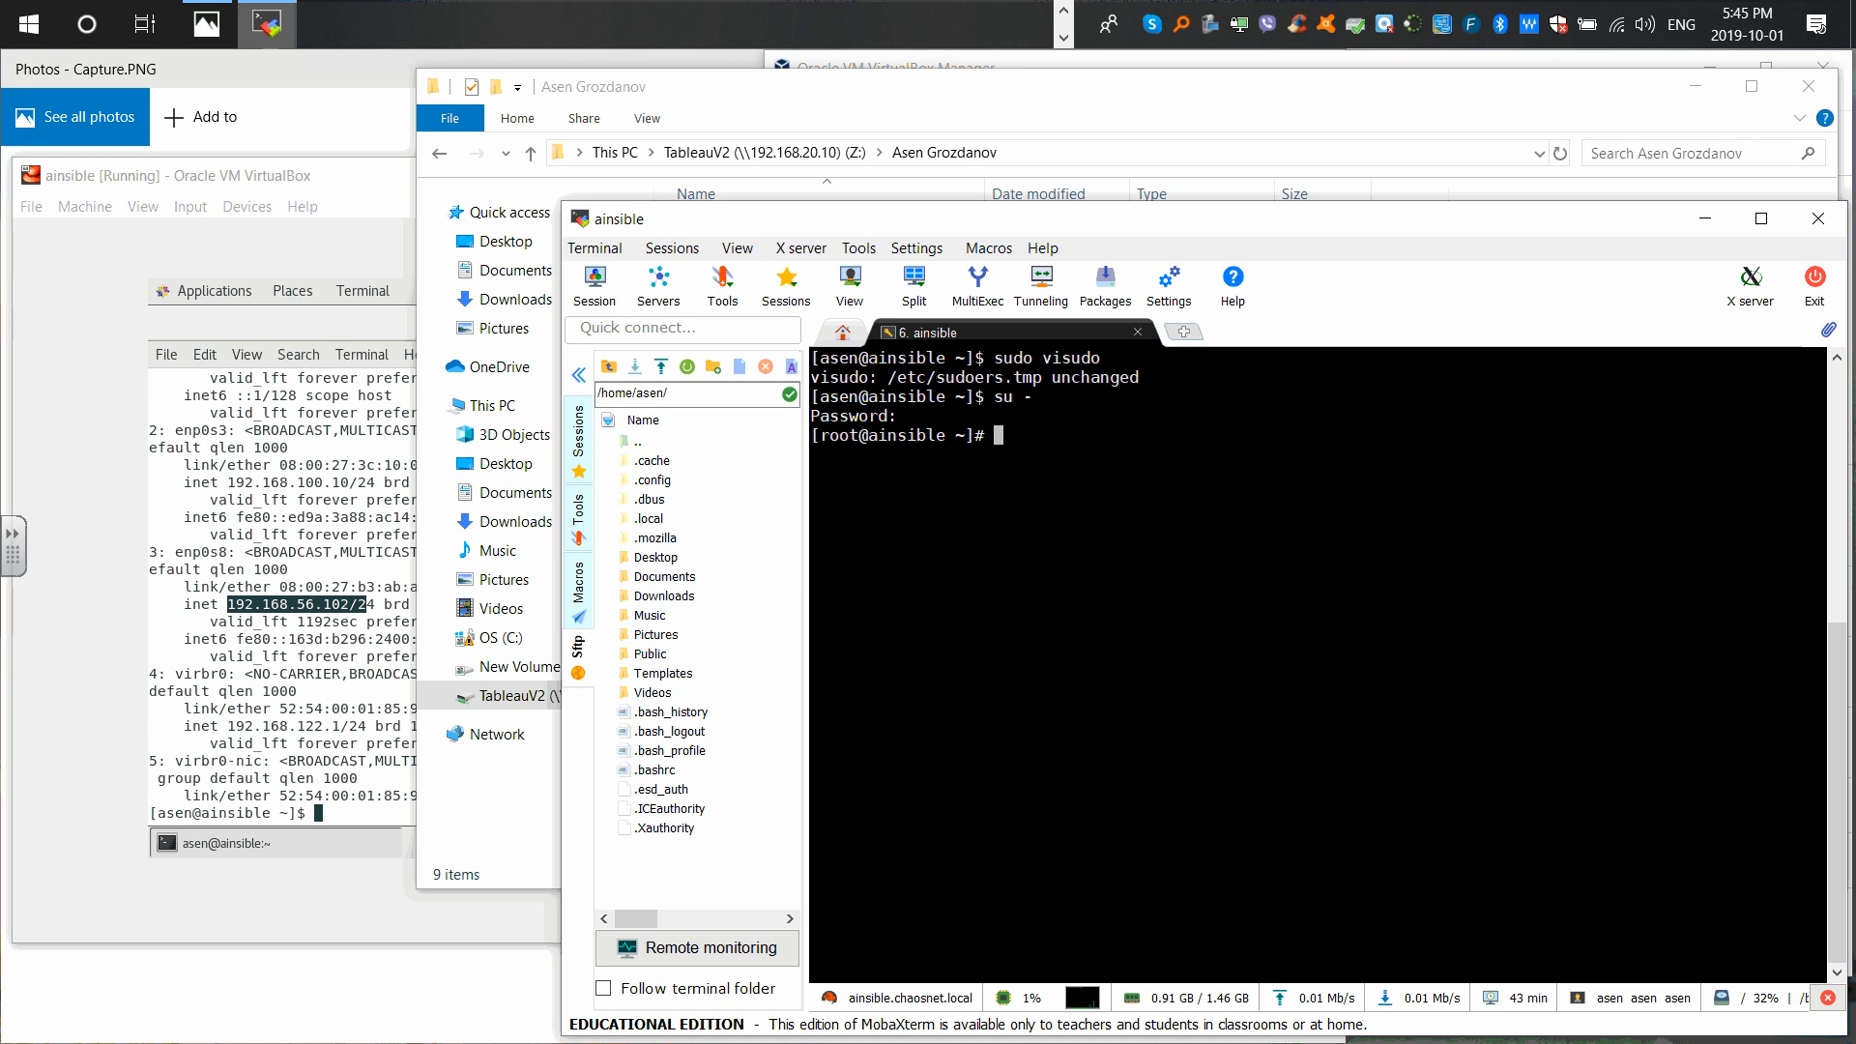
{"action": "left_click", "coordinate": [1032, 104]}
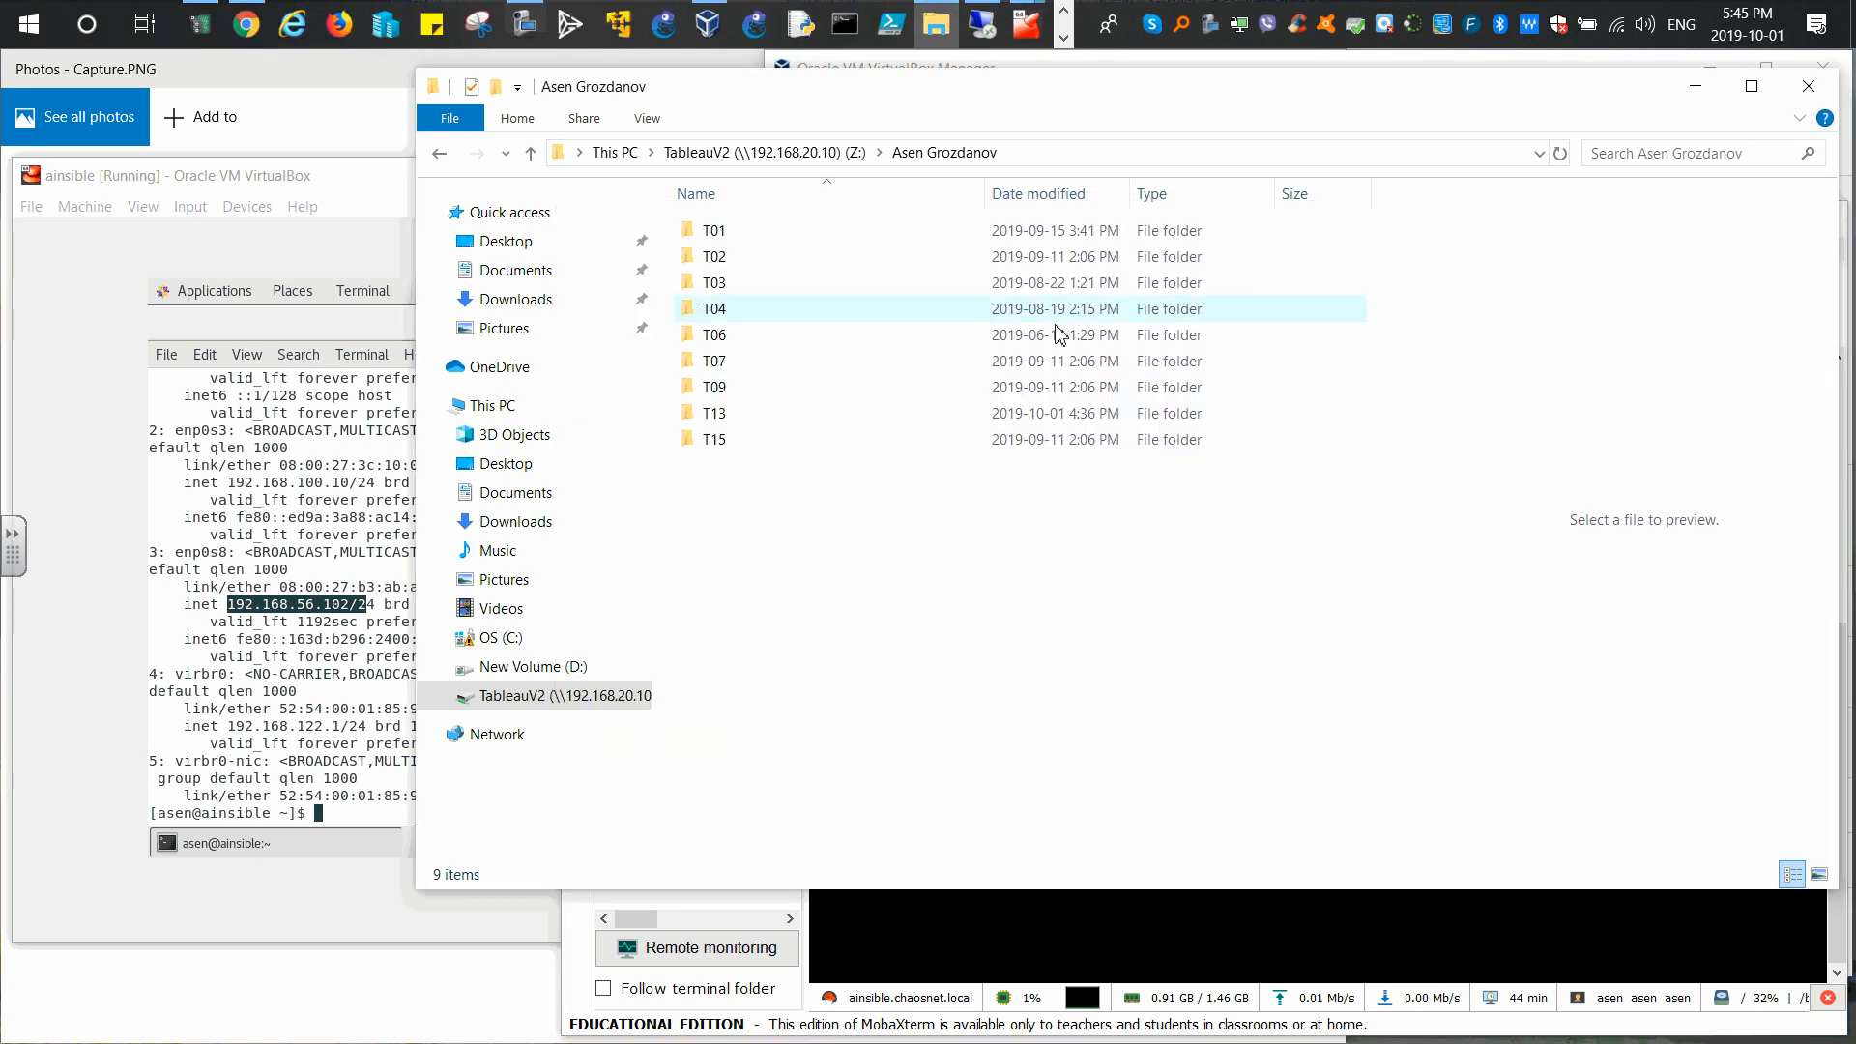
Step: Open the T13 folder and preview the contents of 00.txt and 01.txt
{"action": "left_click", "coordinate": [715, 446]}
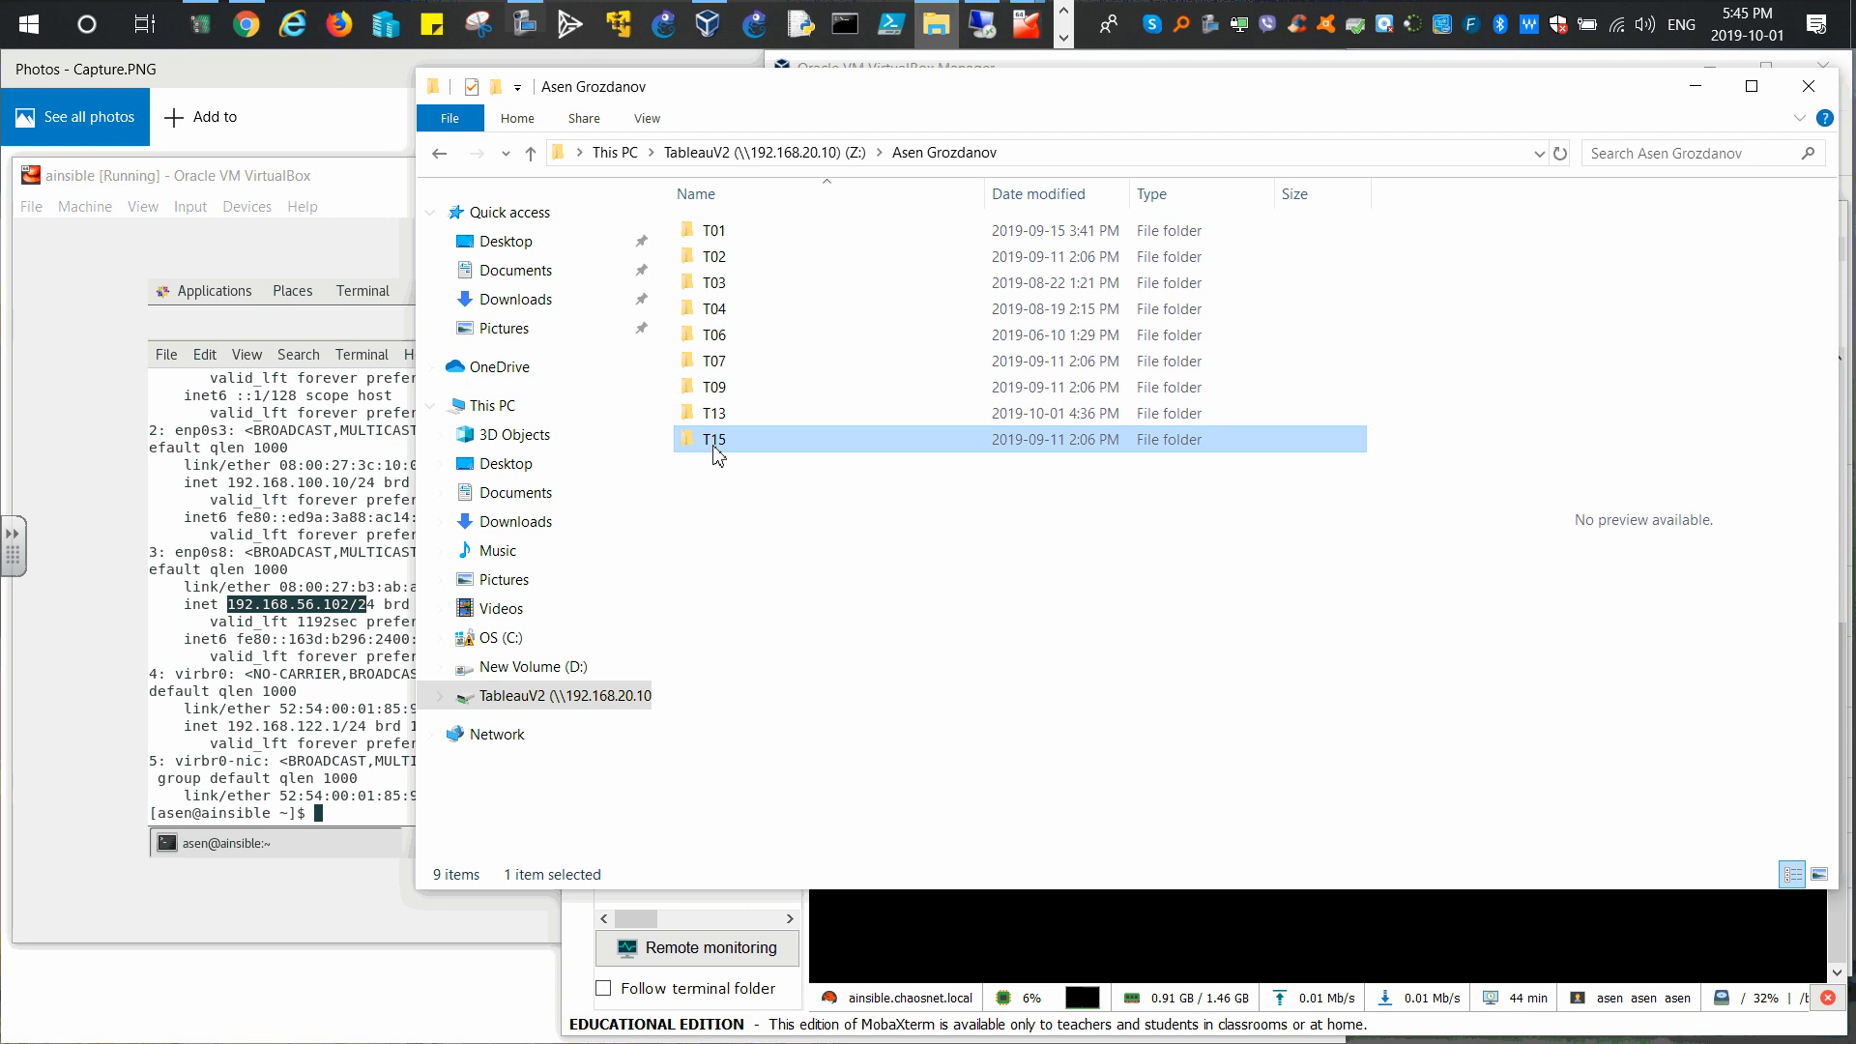
{"action": "double_click", "coordinate": [716, 447]}
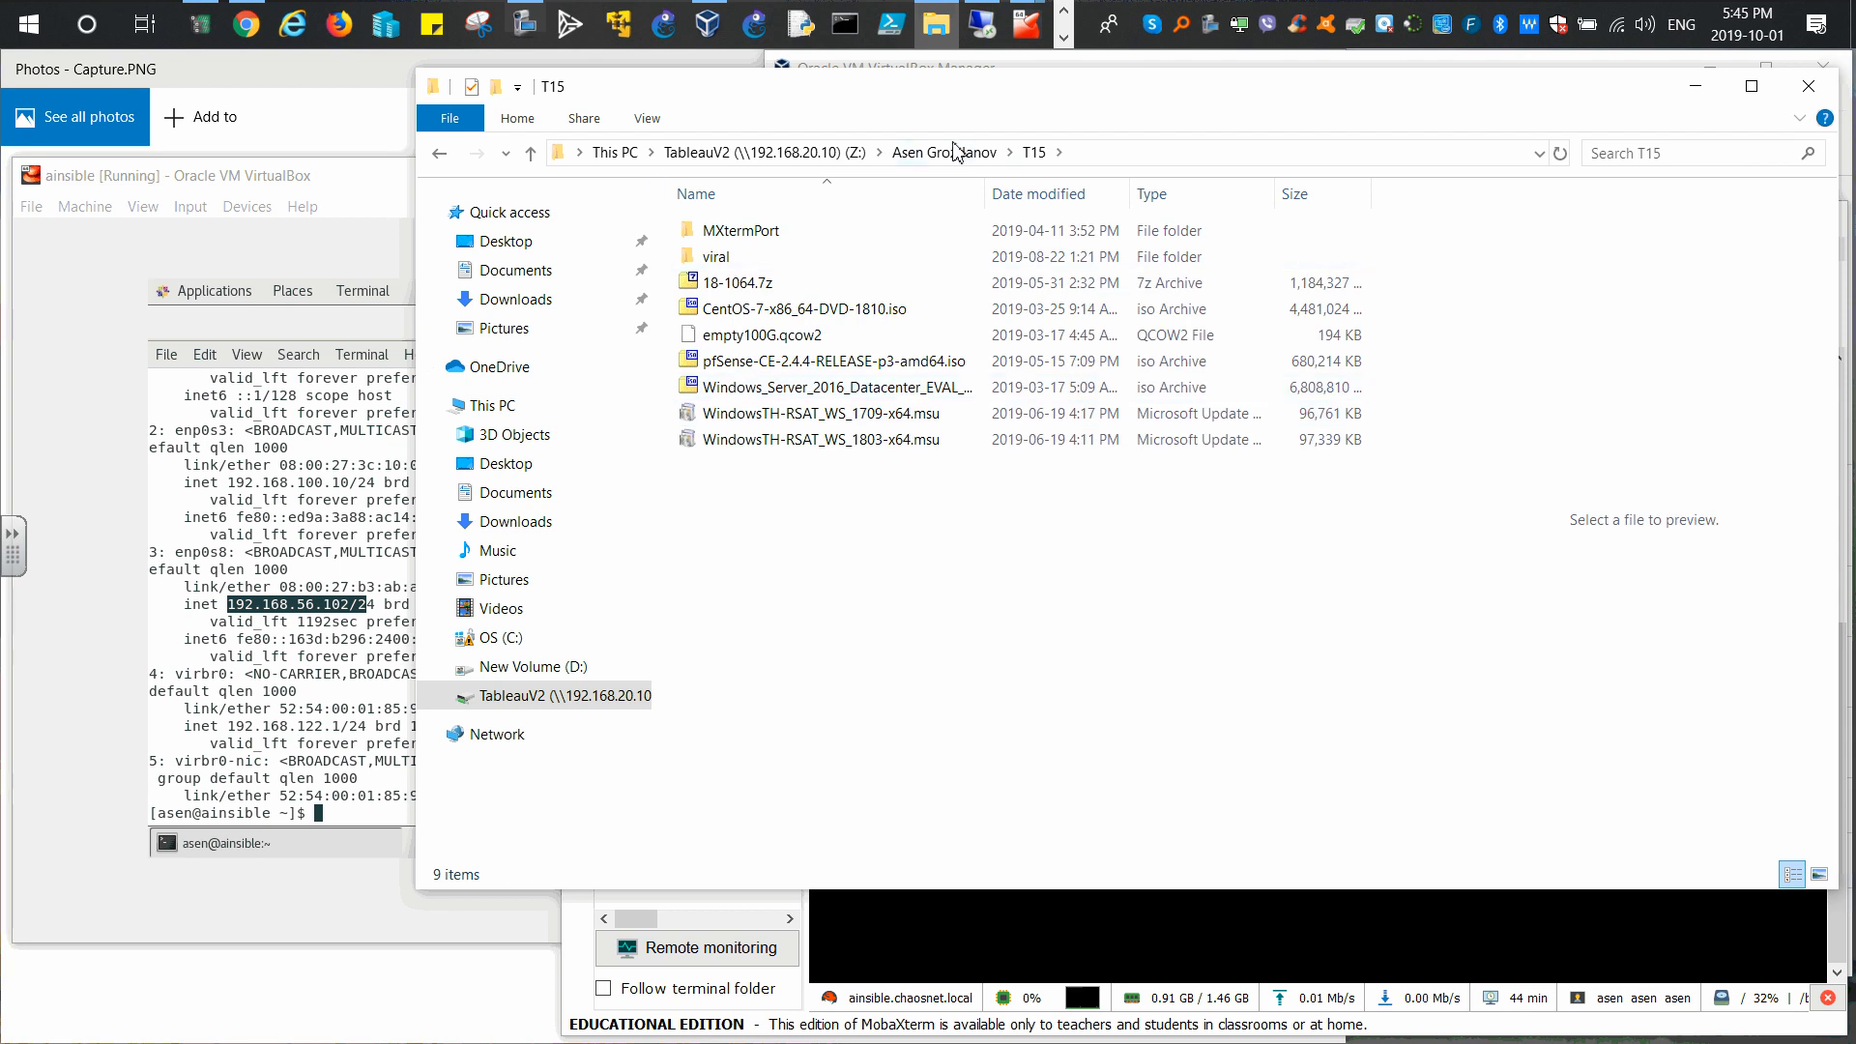
{"action": "left_click", "coordinate": [954, 151]}
{"action": "double_click", "coordinate": [716, 413]}
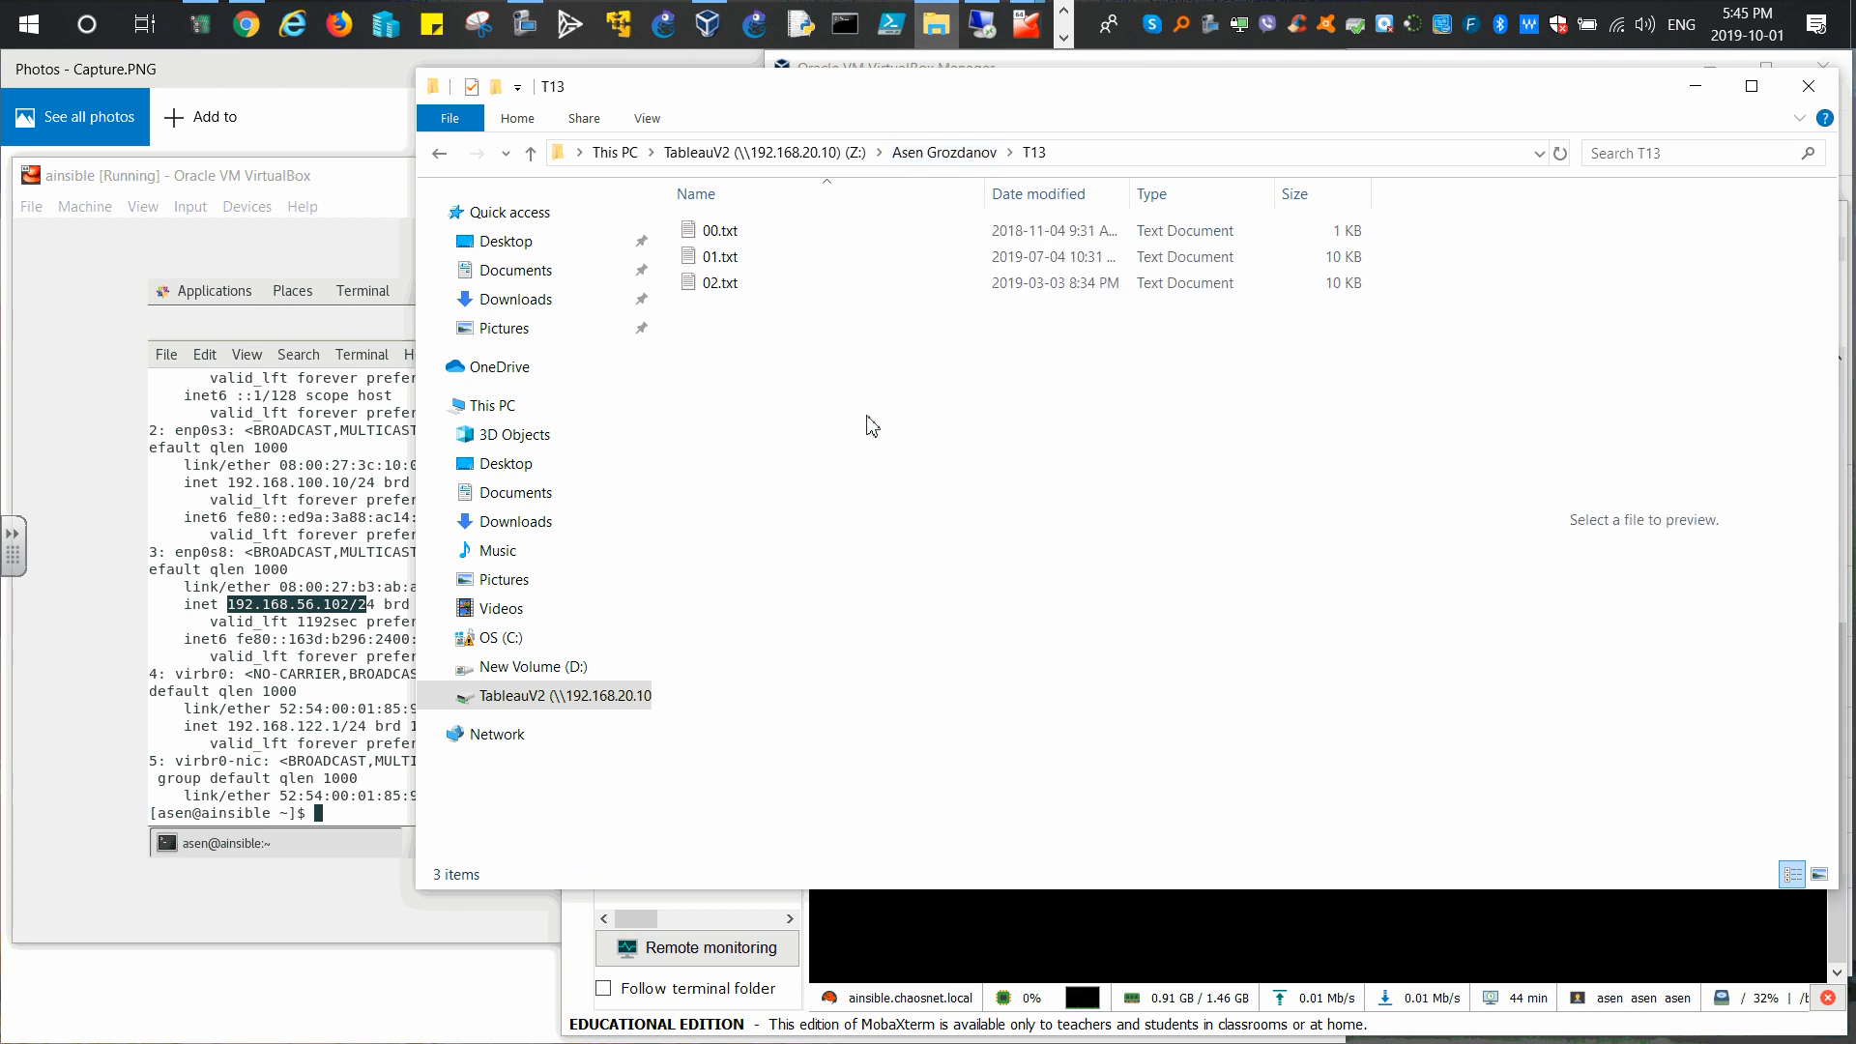
{"action": "left_click", "coordinate": [716, 234]}
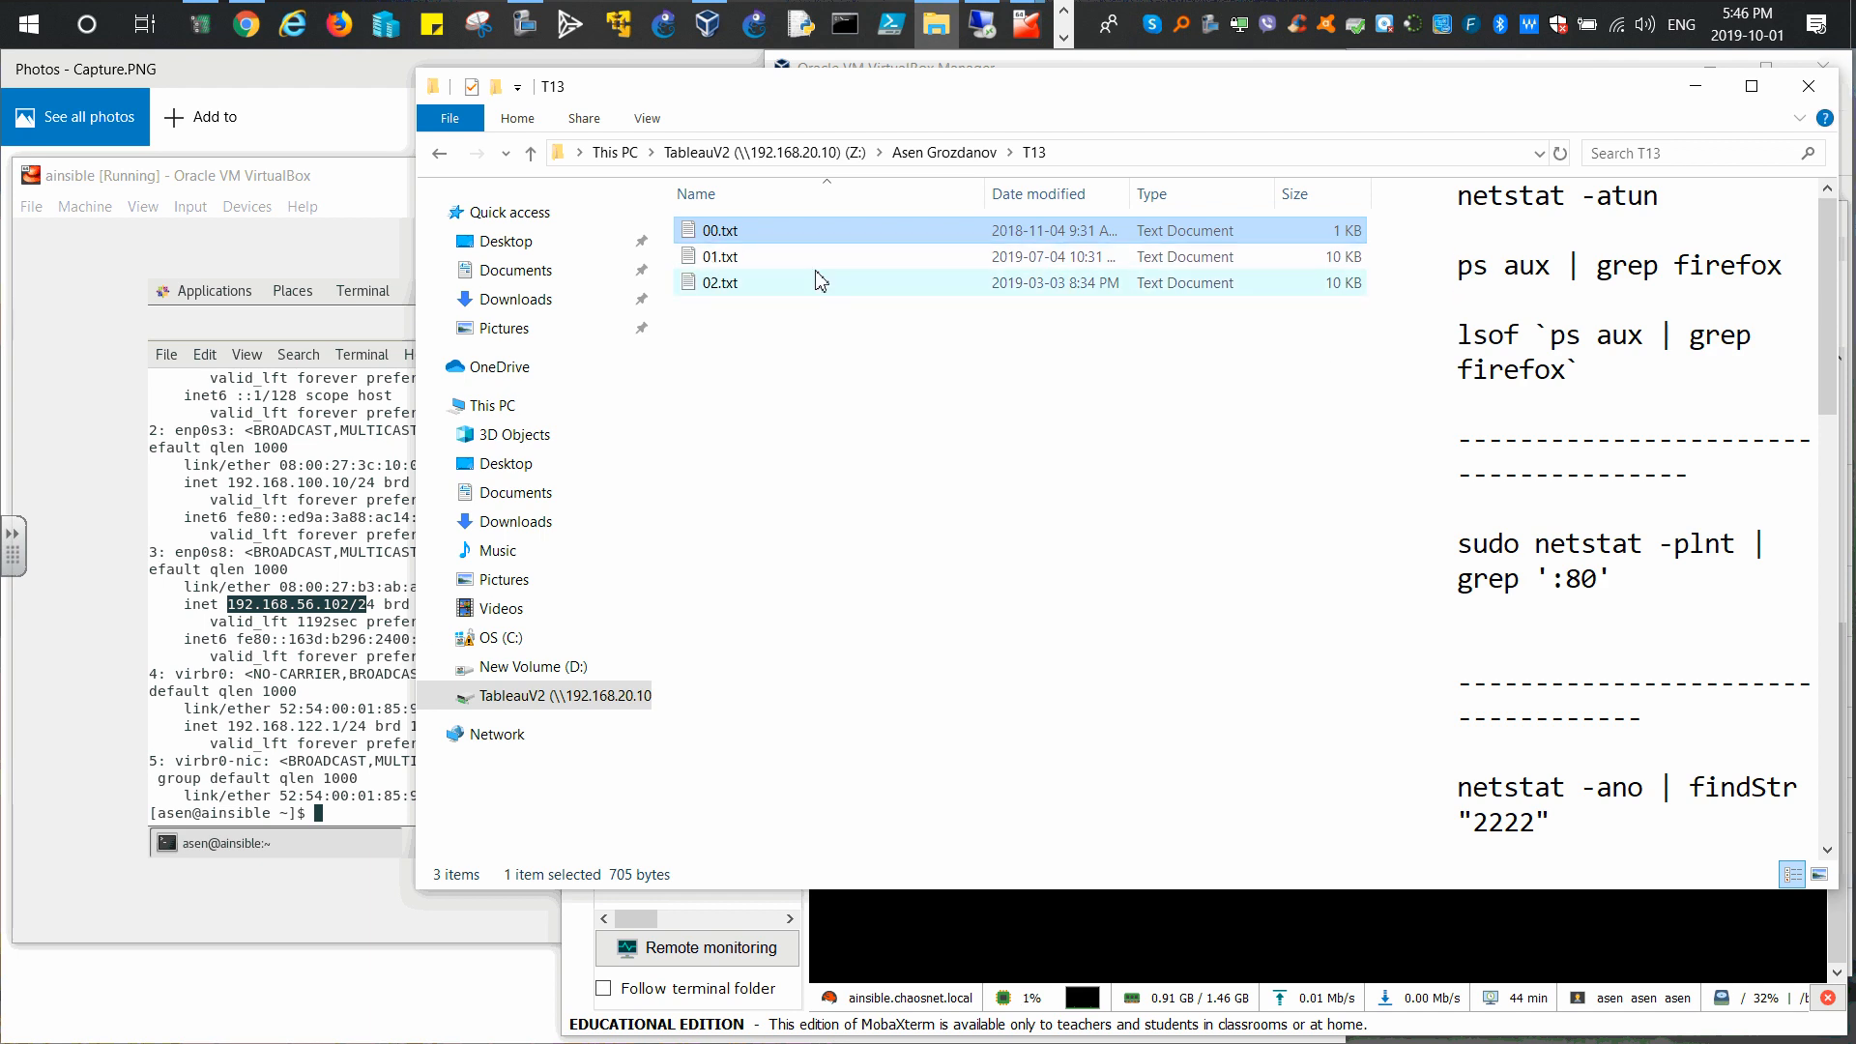
{"action": "left_click", "coordinate": [710, 261]}
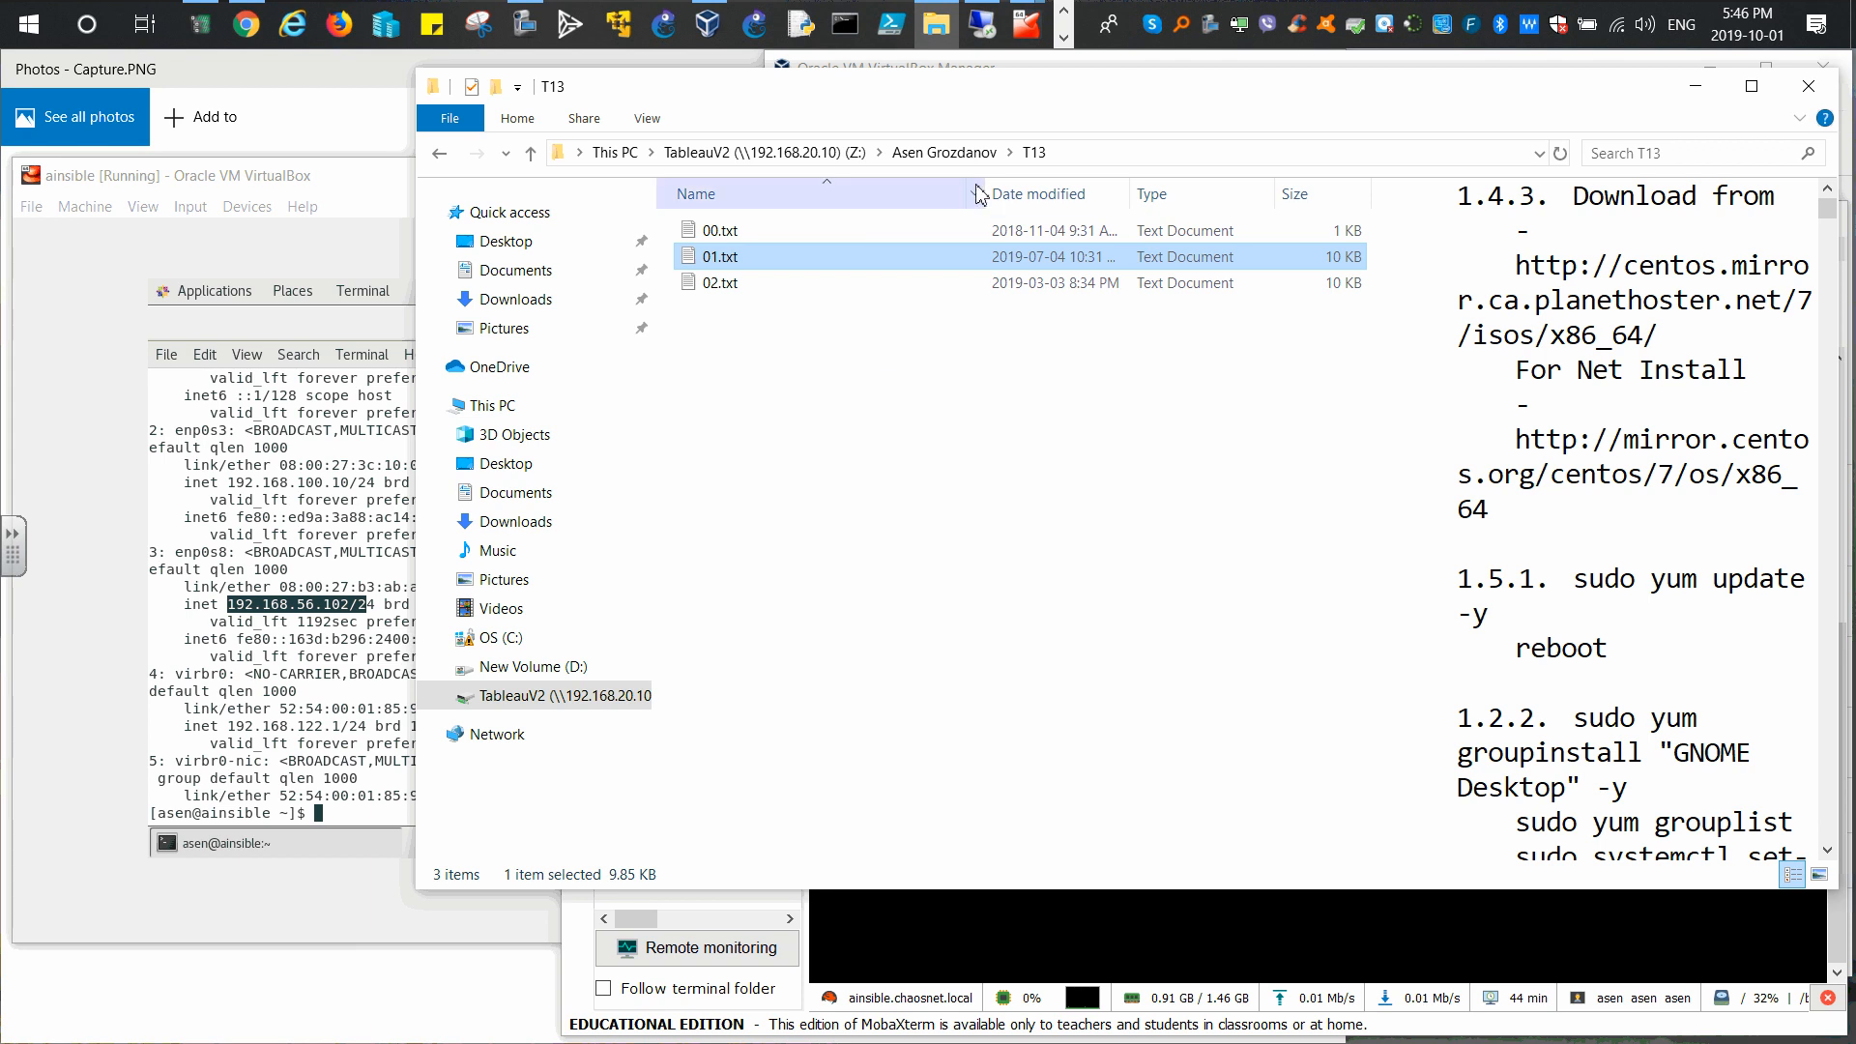
Step: Fit the Name, Date modified and Type columns, widen the preview, and select the Development Tools command
{"action": "left_click_drag", "start_coordinate": [986, 187], "coordinate": [900, 190]}
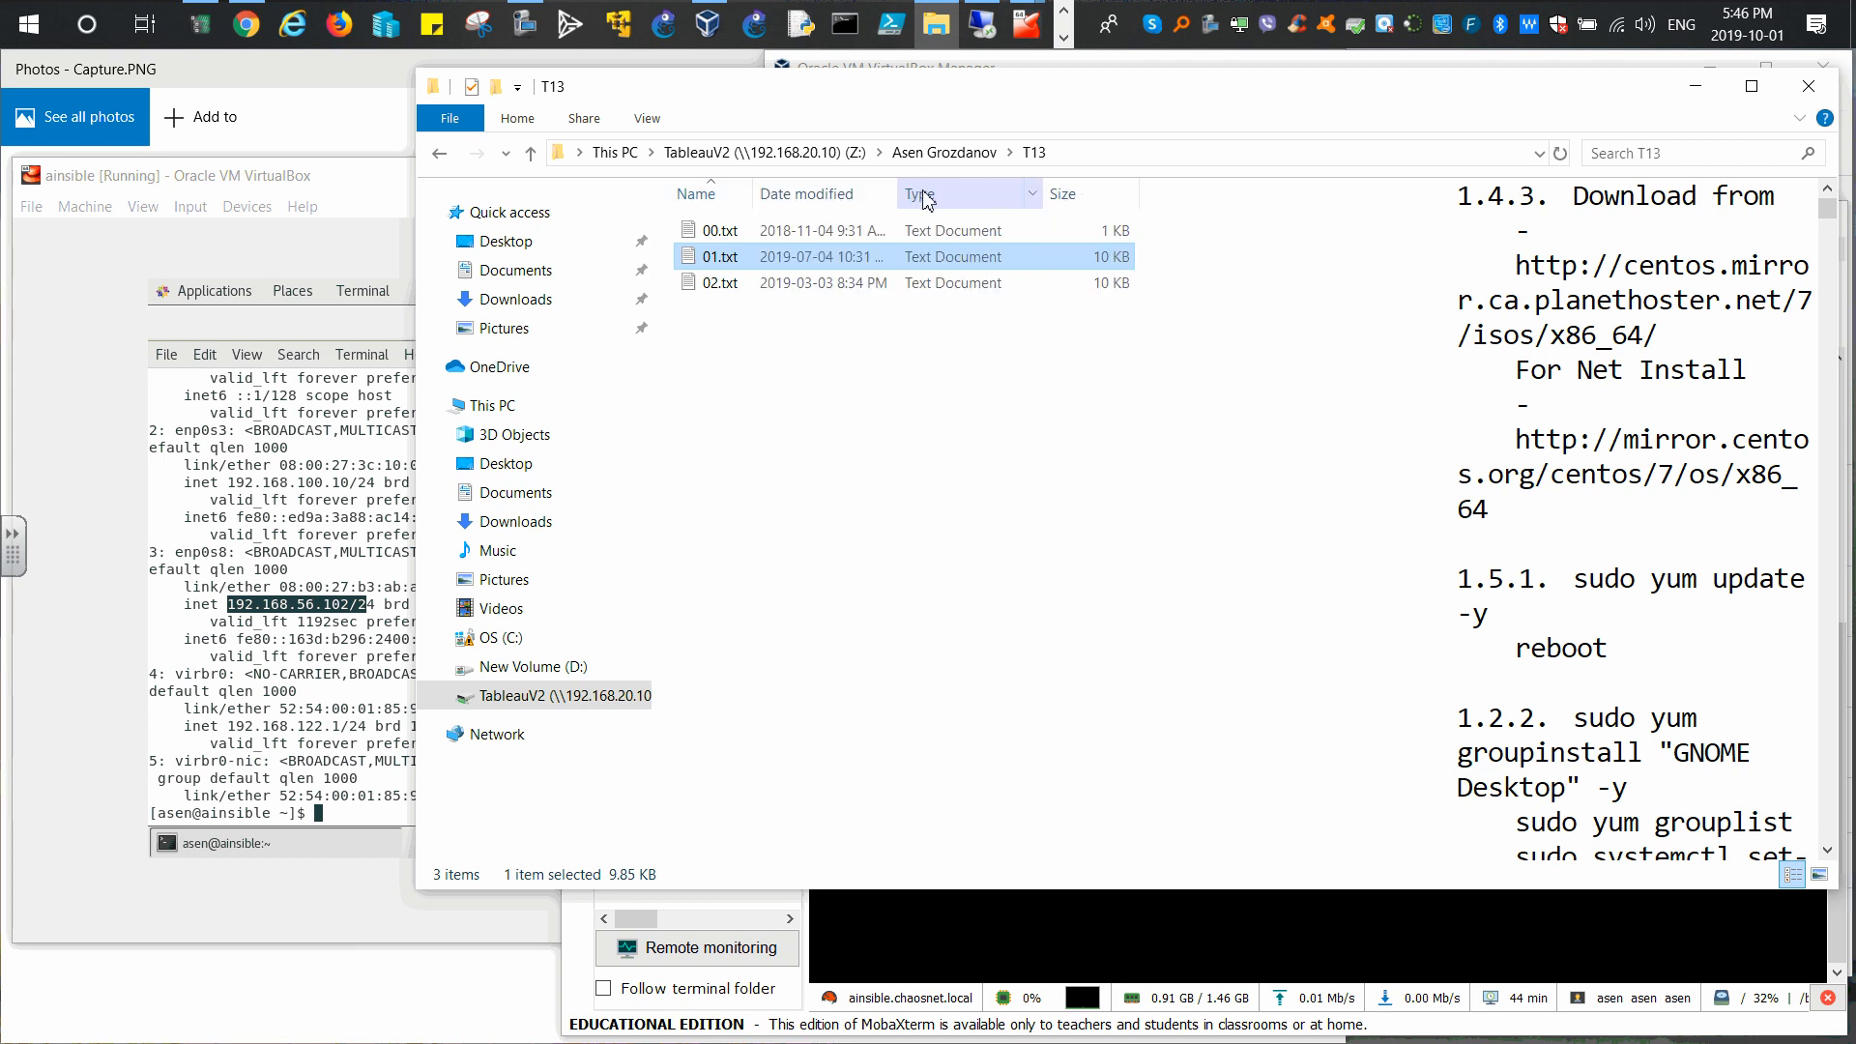
{"action": "double_click", "coordinate": [901, 189]}
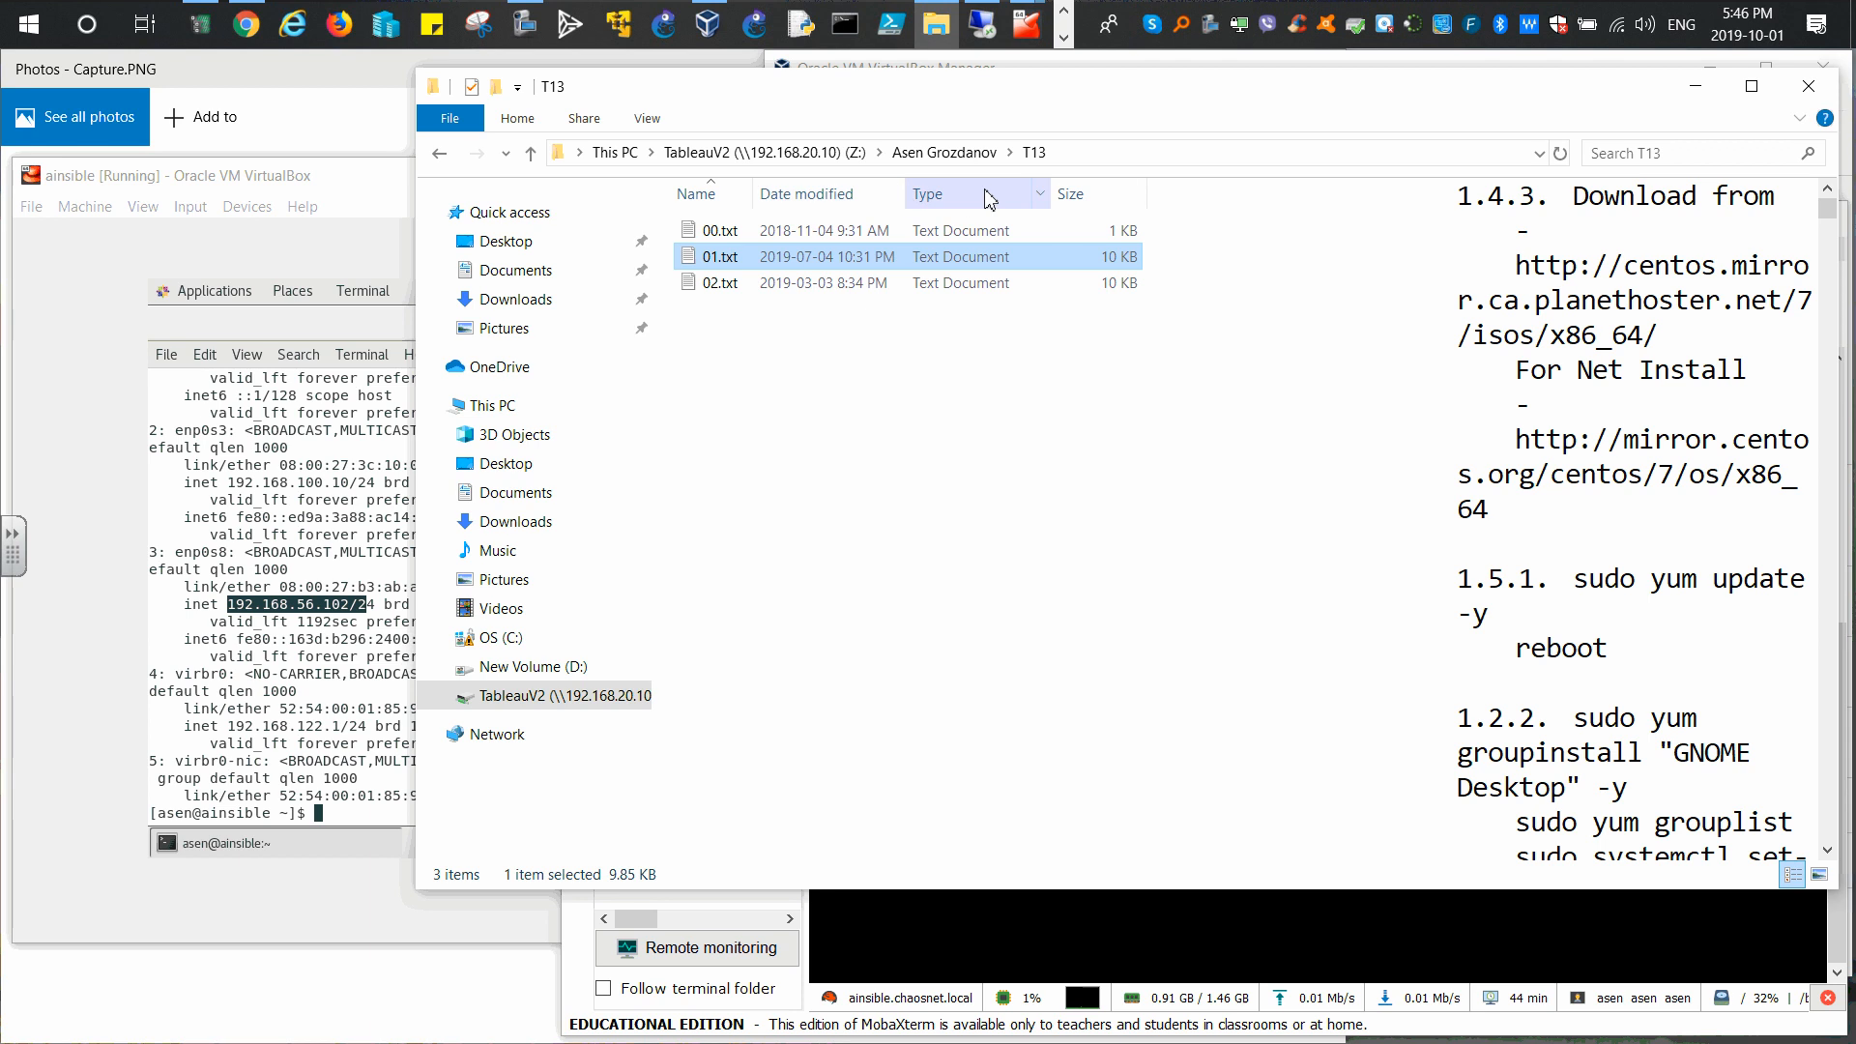
{"action": "double_click", "coordinate": [1053, 189]}
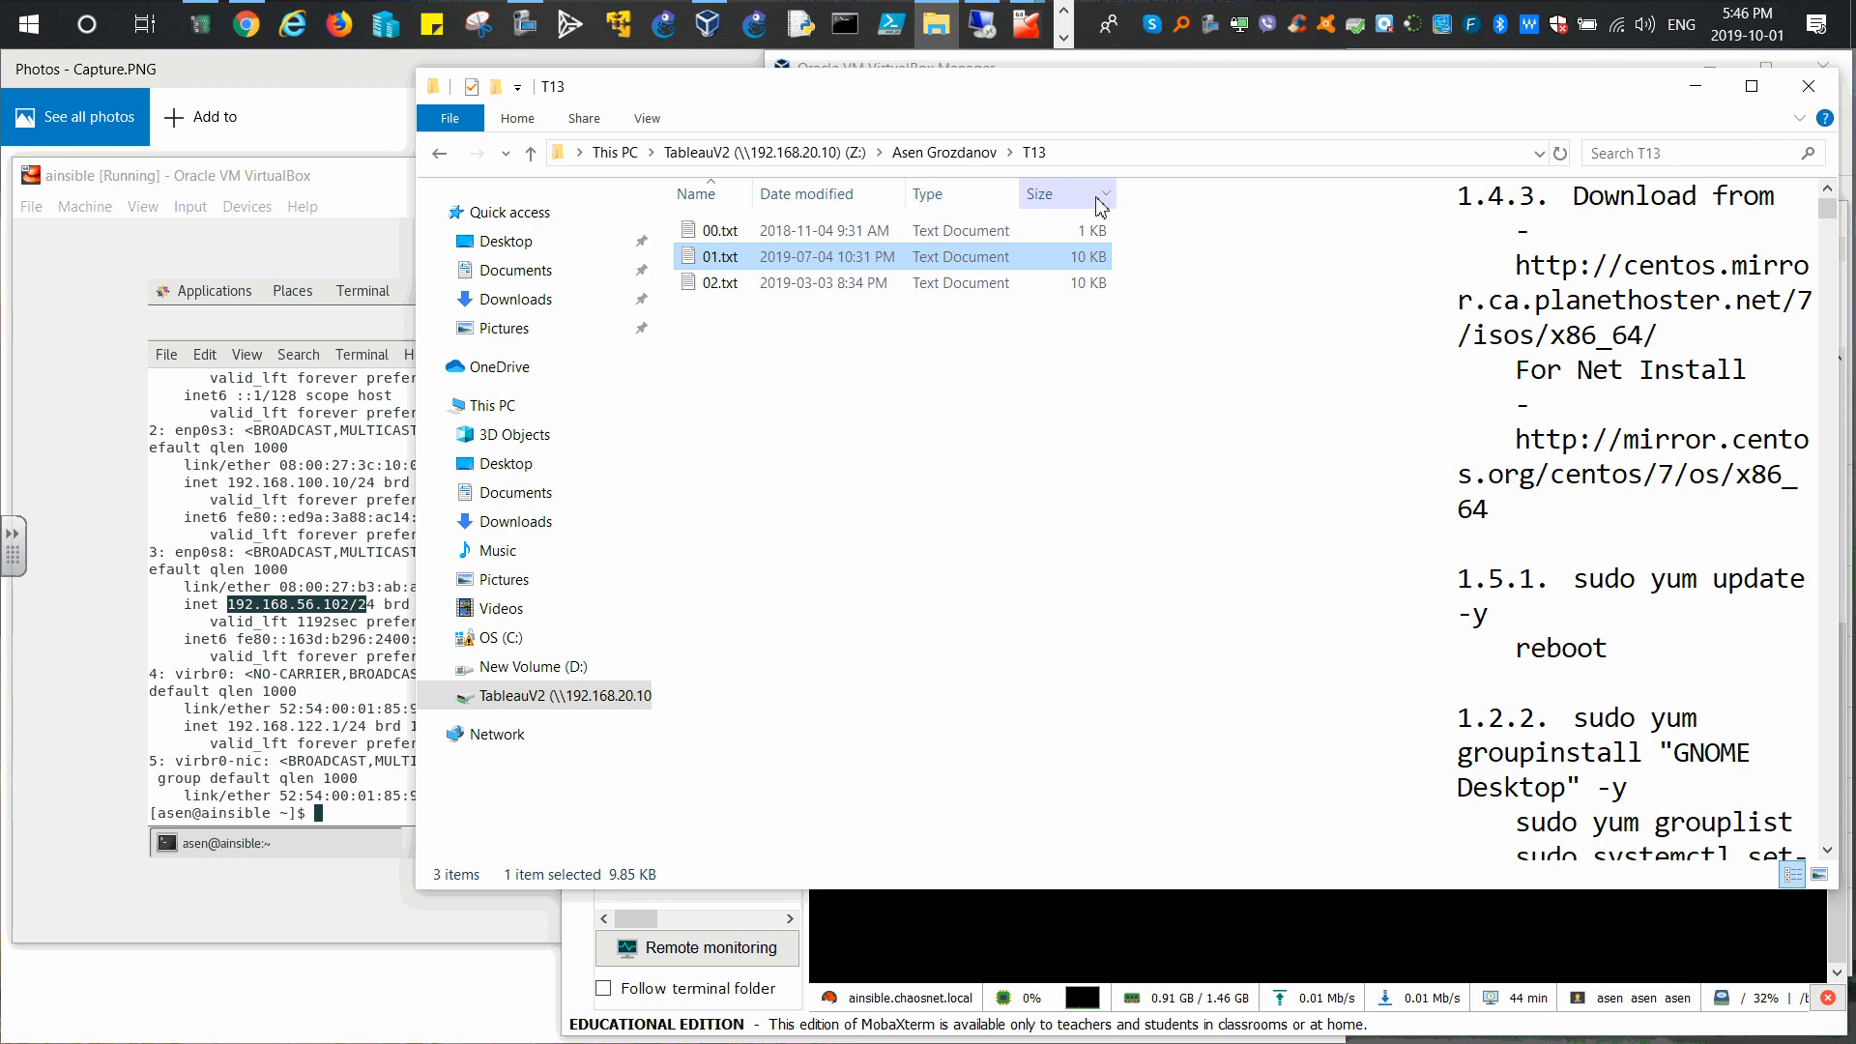
{"action": "left_click_drag", "start_coordinate": [1458, 330], "coordinate": [1134, 332]}
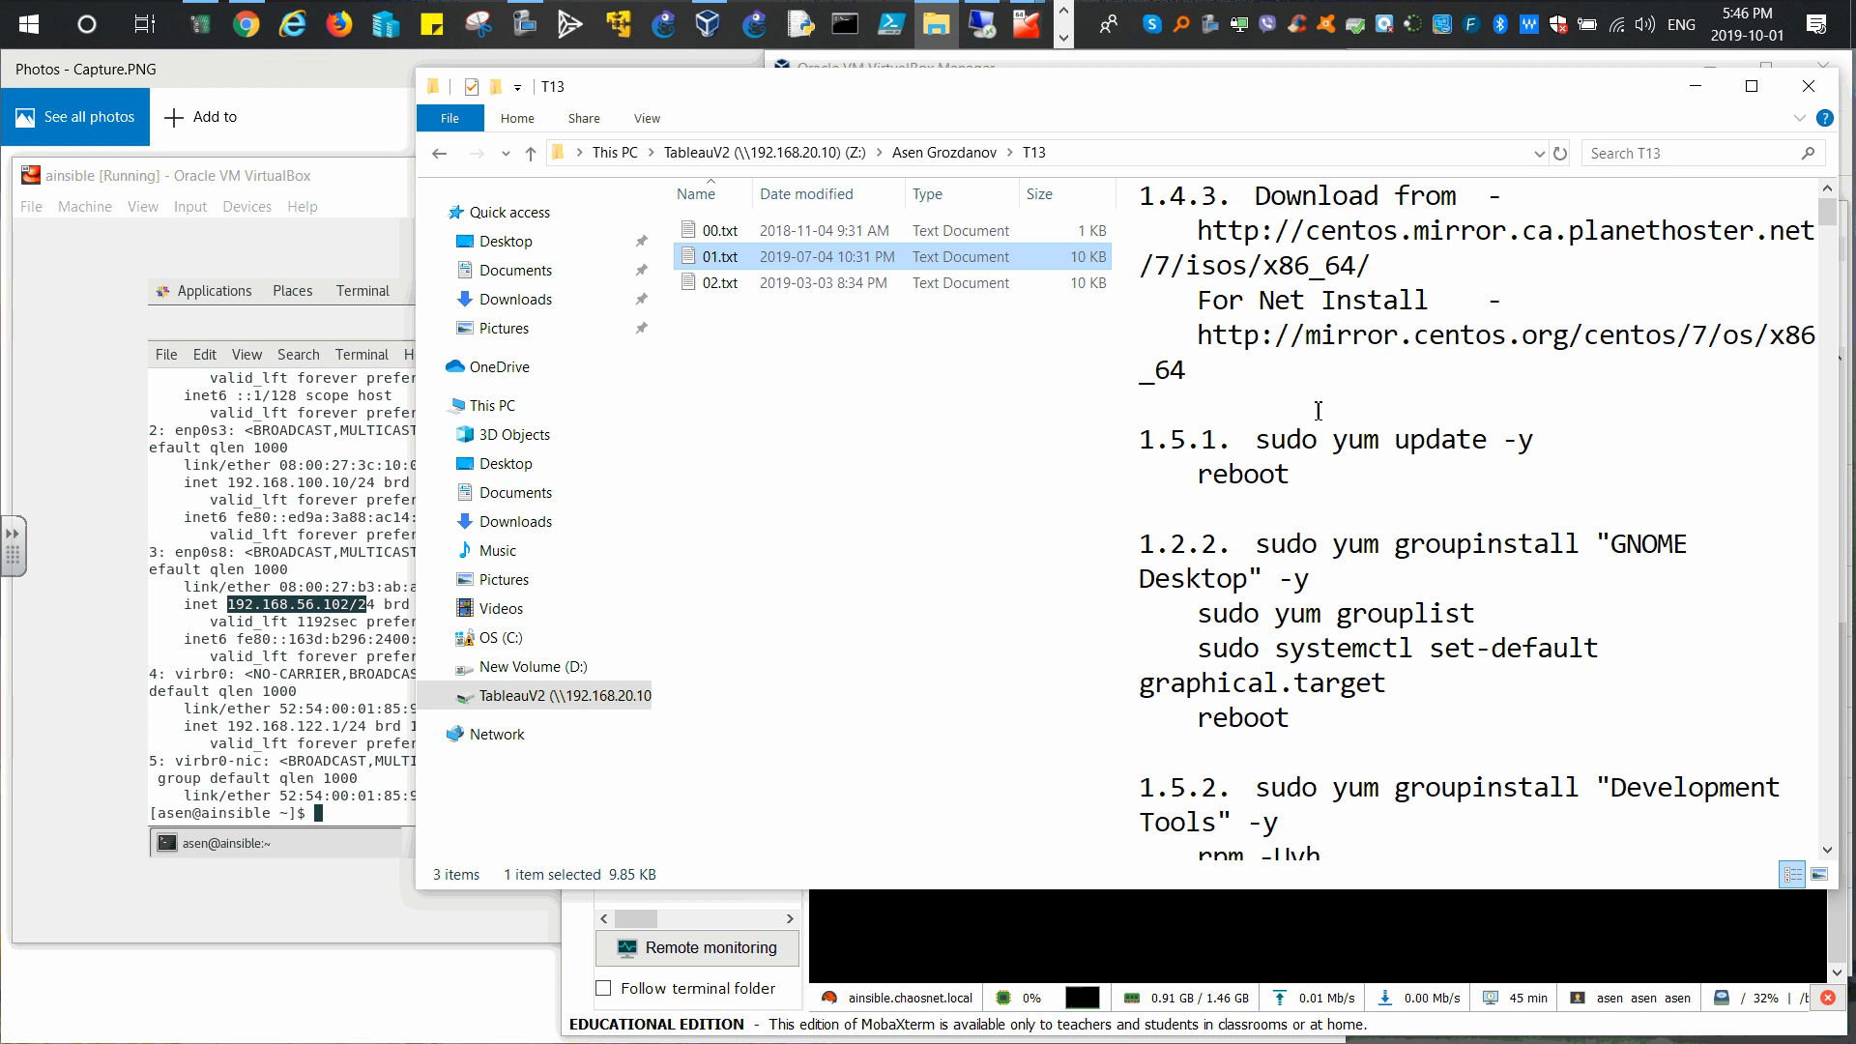
{"action": "left_click", "coordinate": [1294, 437]}
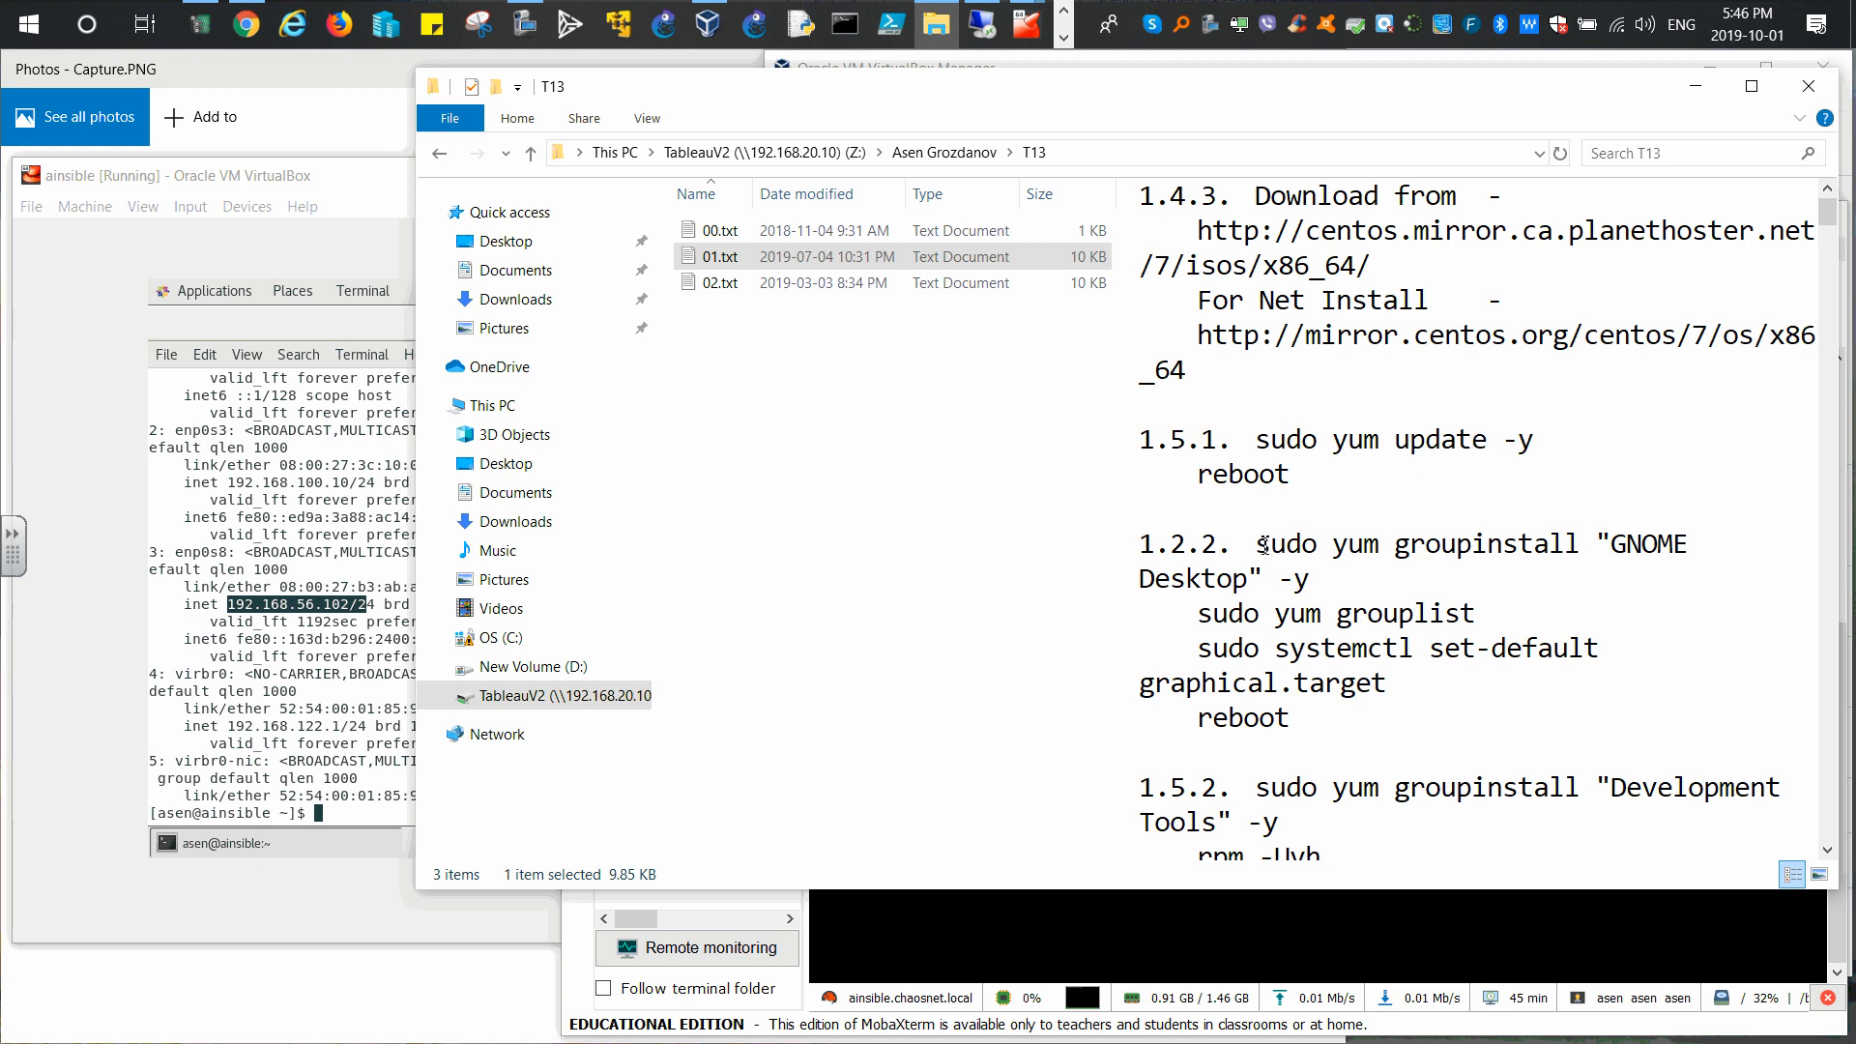
{"action": "scroll", "coordinate": [1263, 546], "scroll_direction": "down", "scroll_amount": 3}
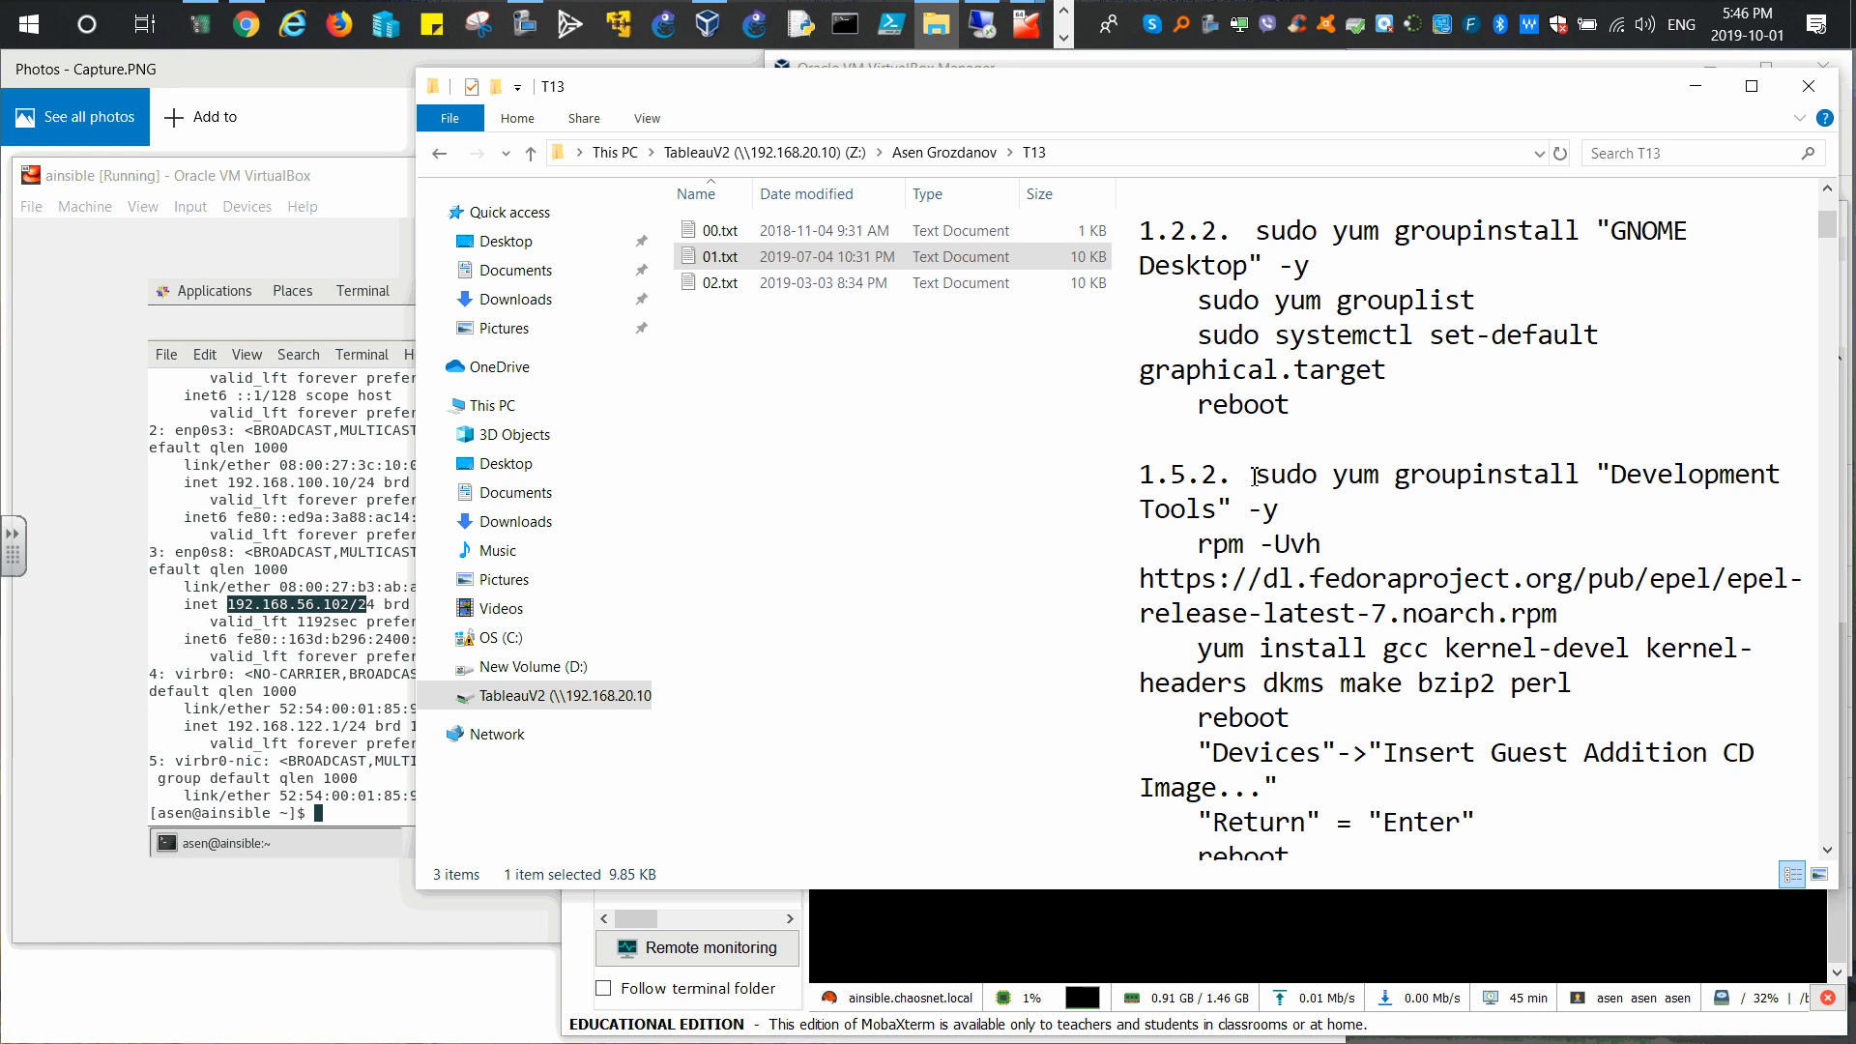
{"action": "key", "text": "shift+Right"}
{"action": "key", "text": "shift+Right"}
{"action": "key", "text": "shift+Right"}
{"action": "key", "text": "shift+Right"}
{"action": "key", "text": "shift+Right"}
{"action": "key", "text": "shift+Right"}
{"action": "key", "text": "shift+Down"}
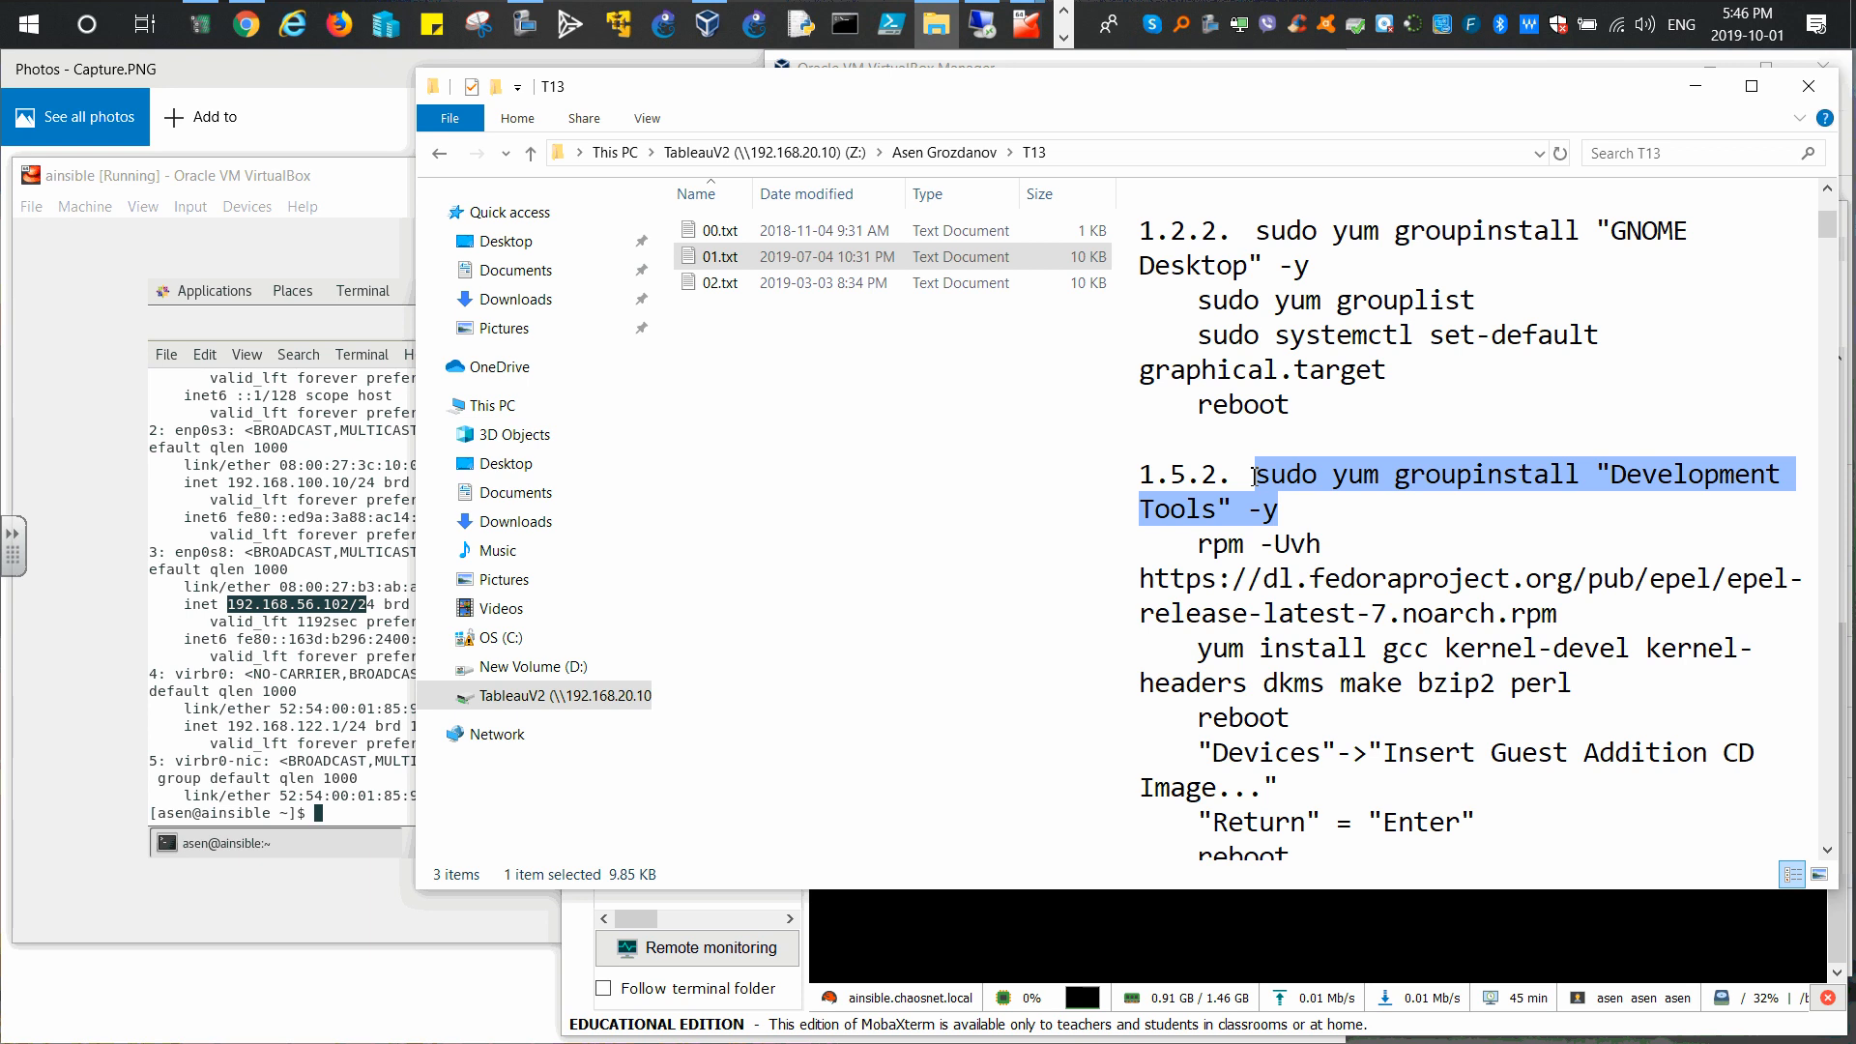
Step: Minimize the VirtualBox window and try pasting the command into the MobaXterm root shell, cancelling the empty paste
{"action": "left_click", "coordinate": [349, 186]}
{"action": "left_click", "coordinate": [841, 322]}
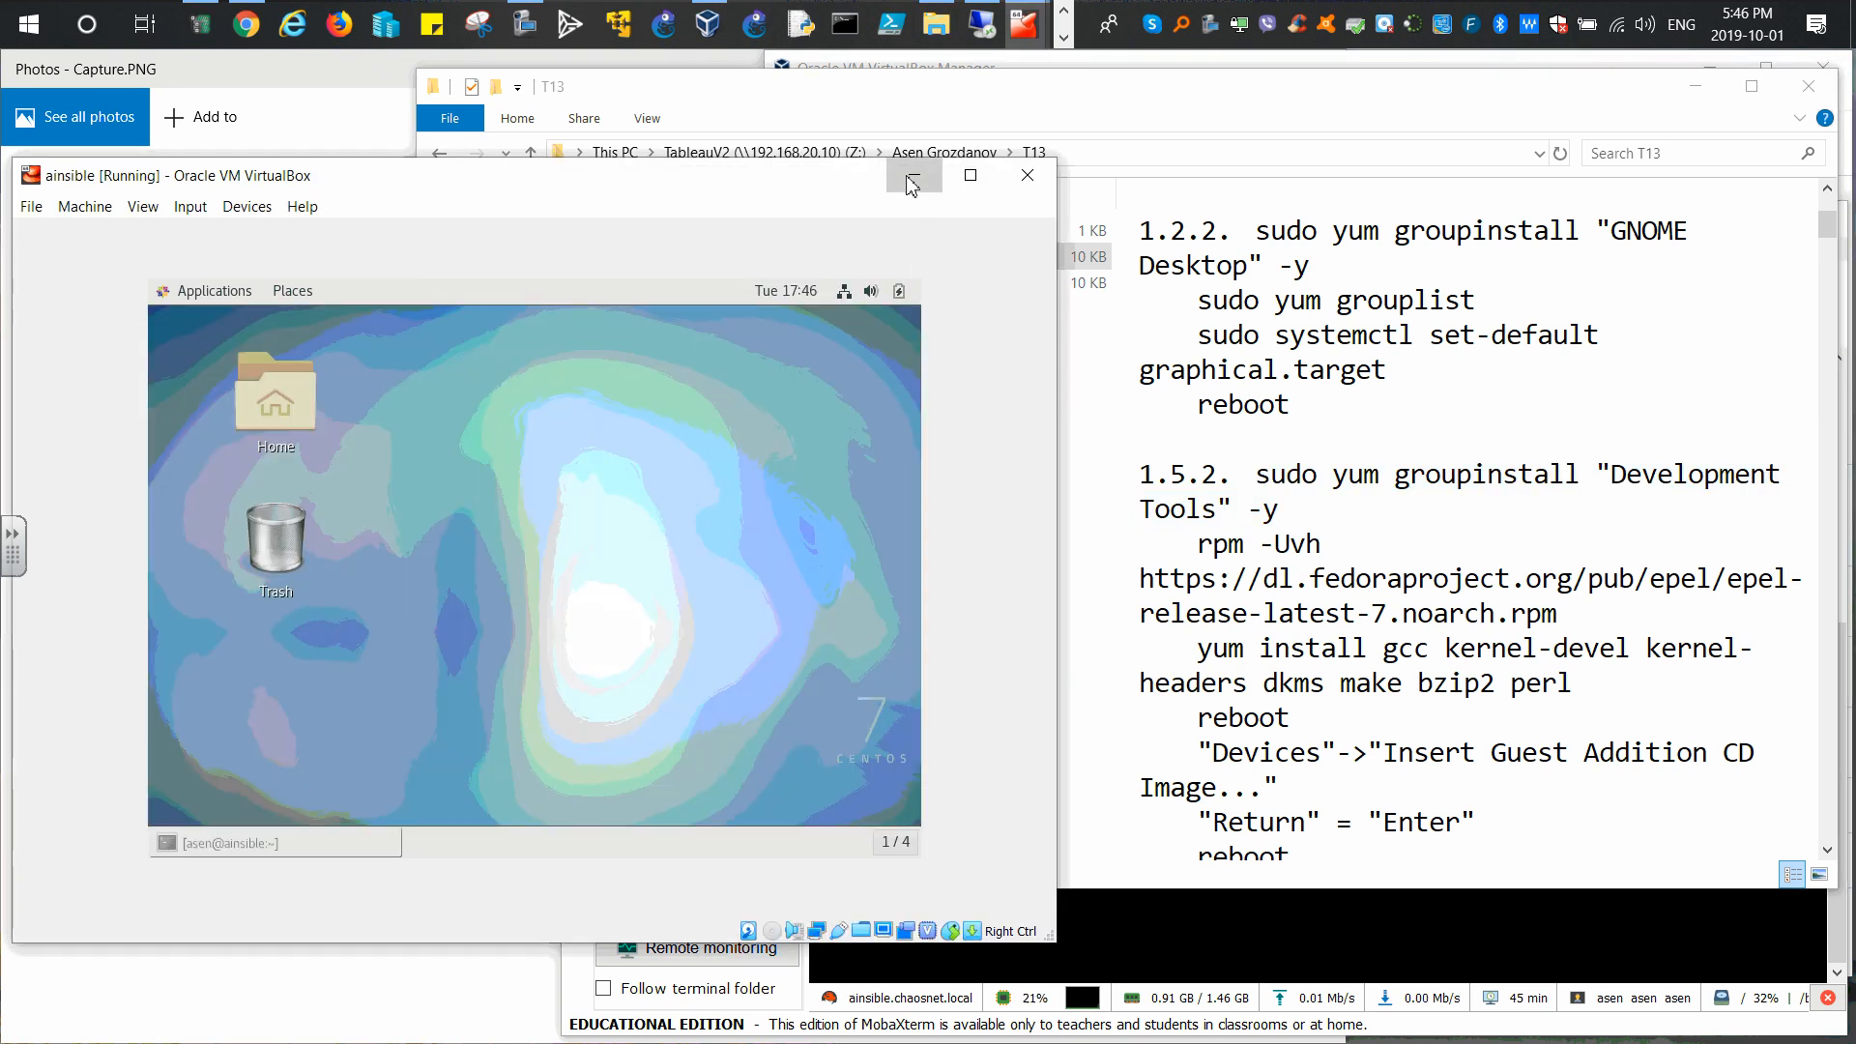
{"action": "left_click", "coordinate": [912, 181]}
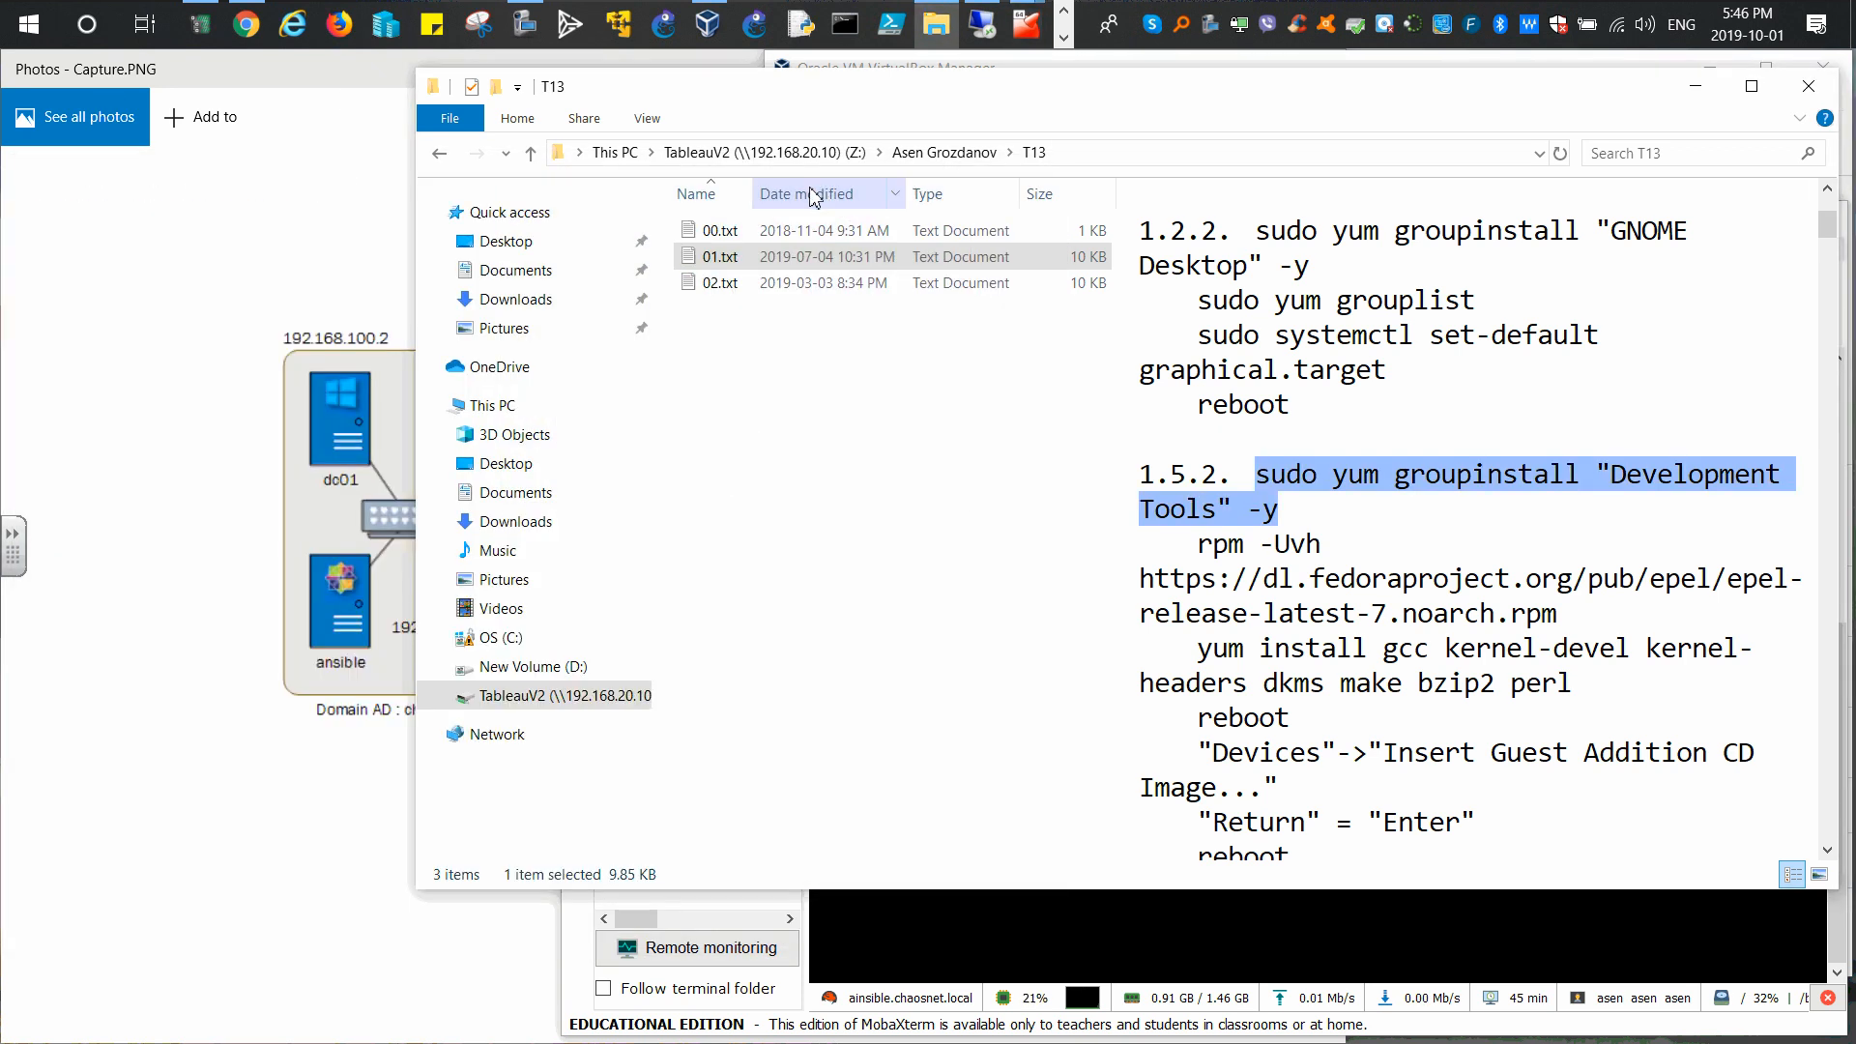
{"action": "left_click", "coordinate": [1299, 904]}
{"action": "right_click", "coordinate": [1075, 573]}
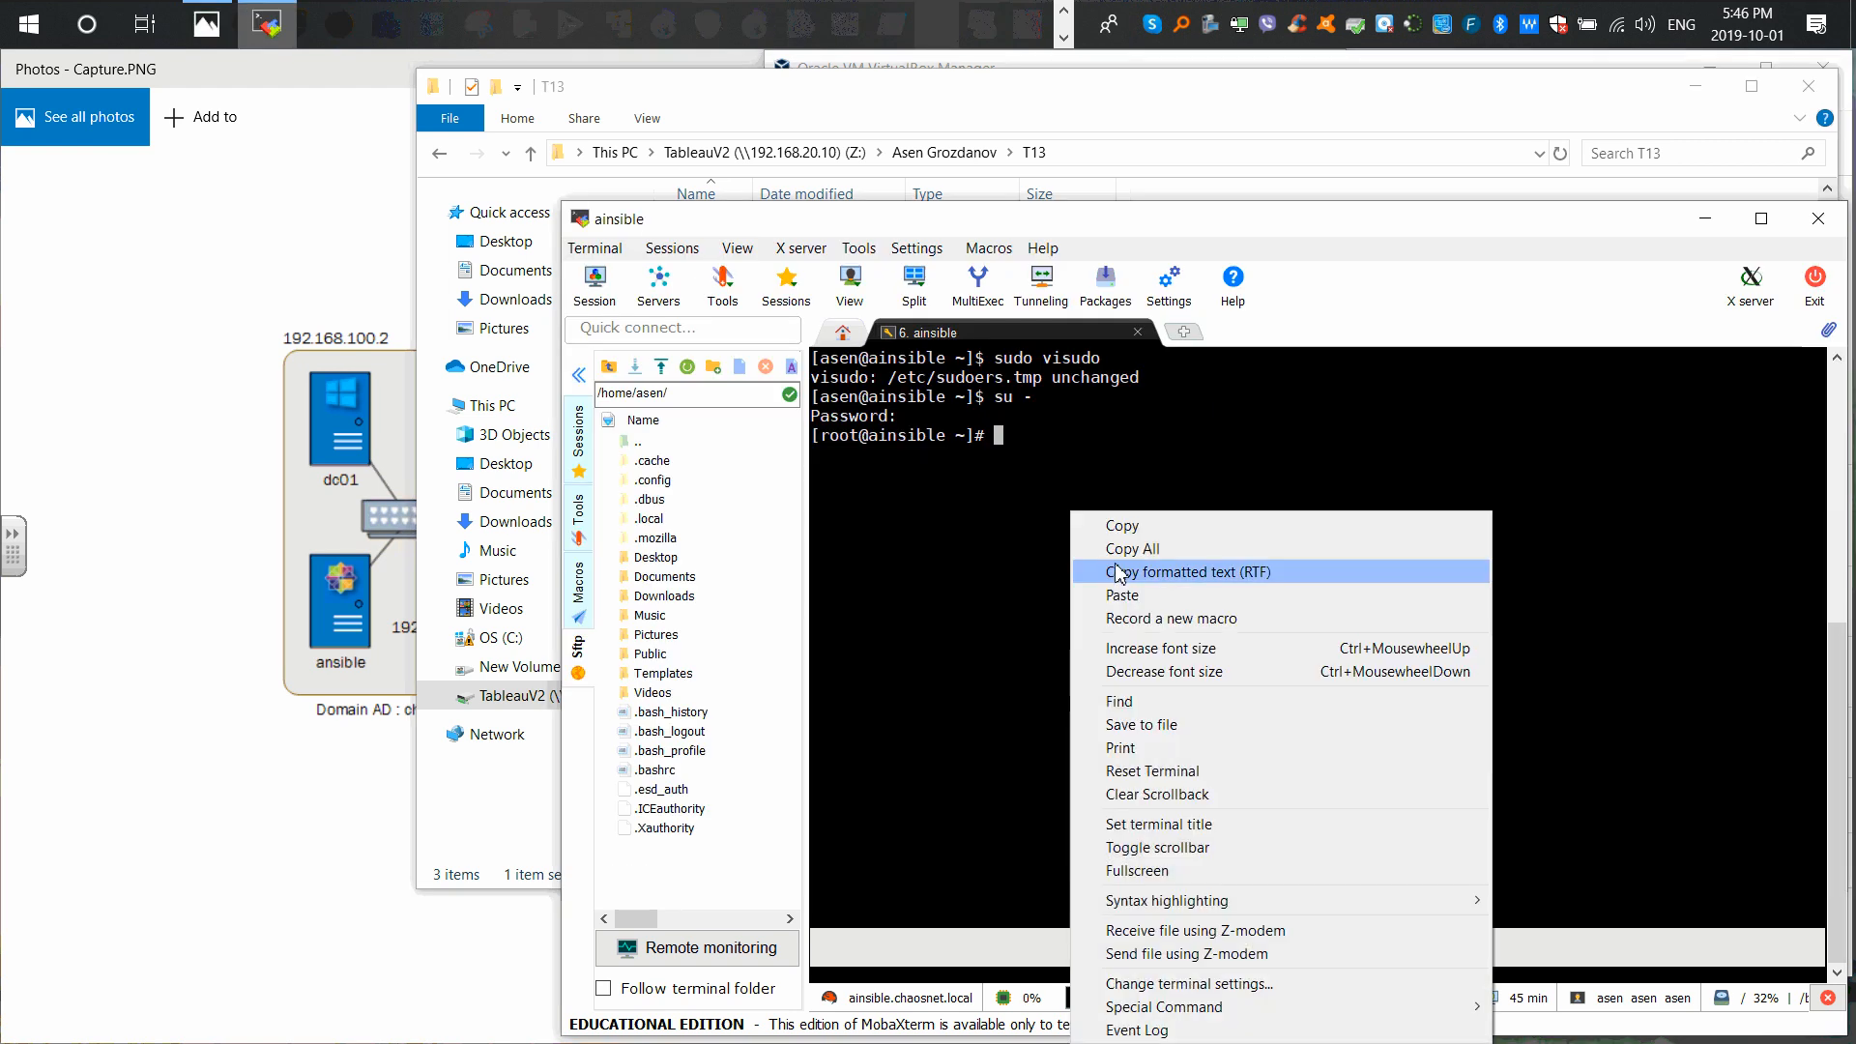
{"action": "left_click", "coordinate": [1073, 605]}
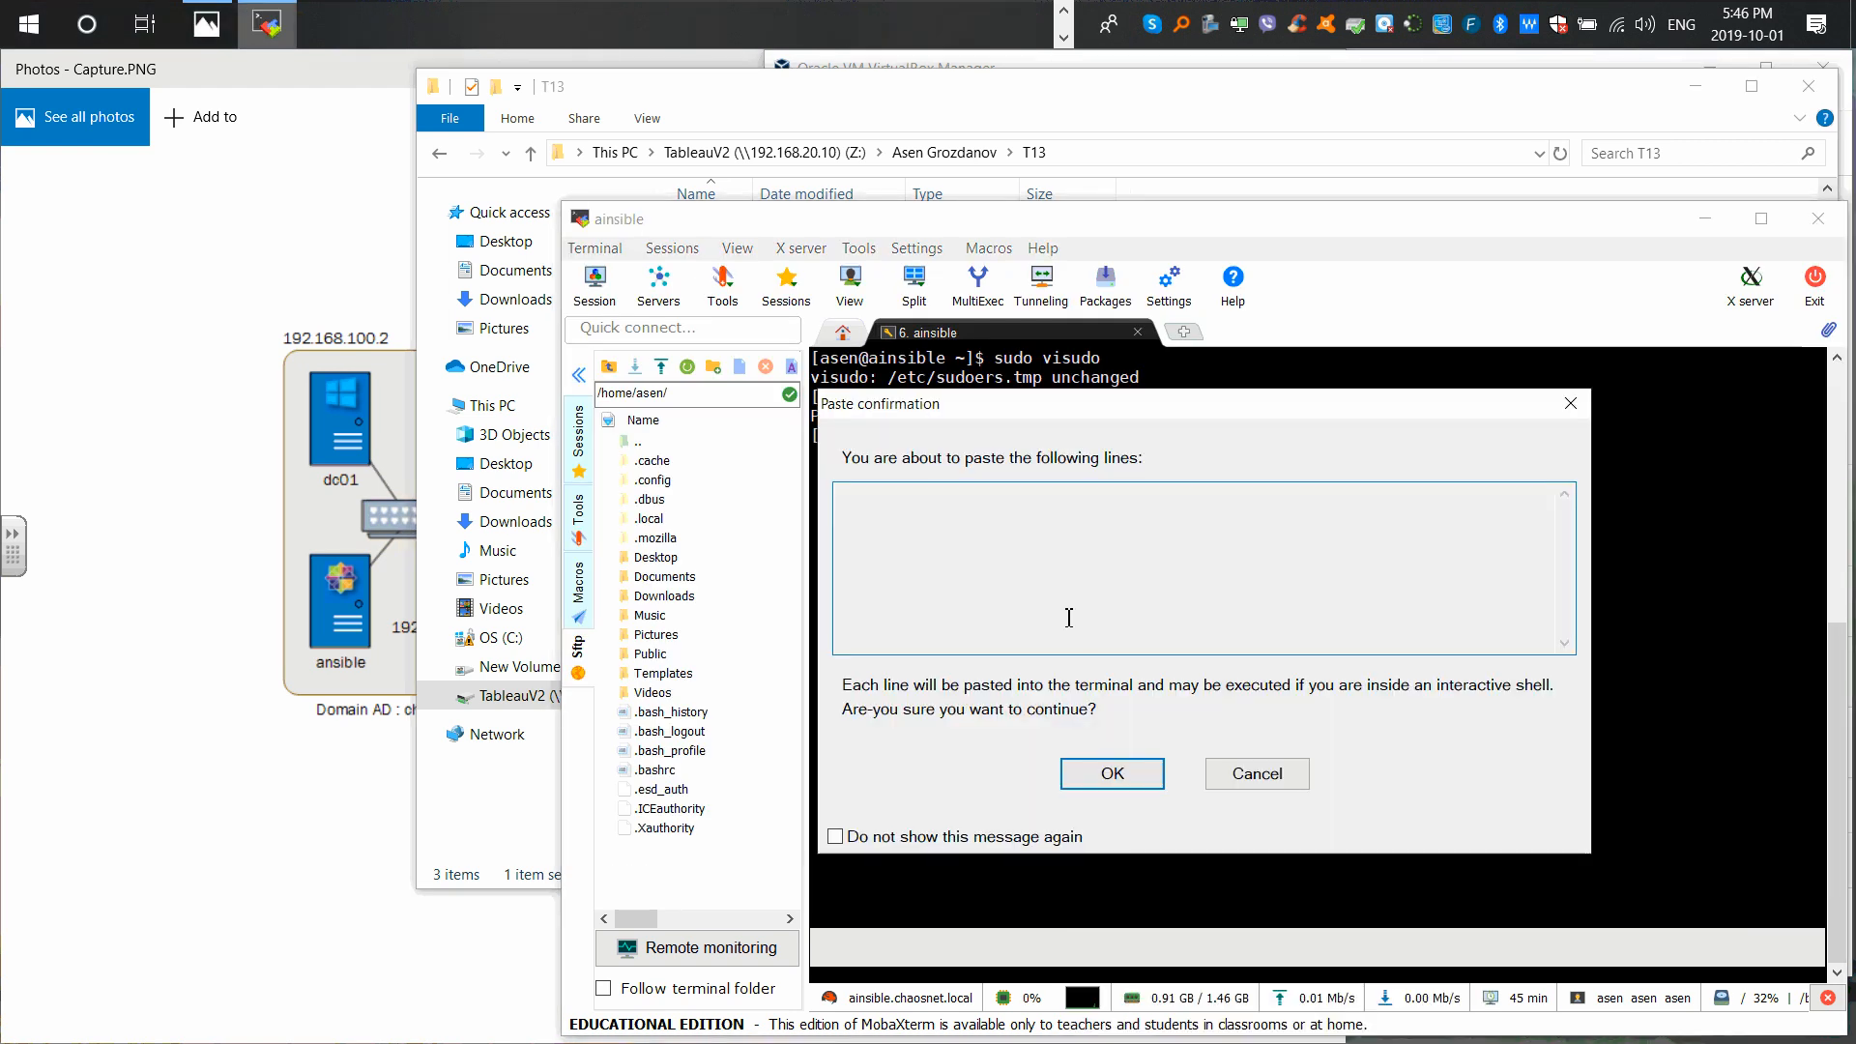
{"action": "left_click", "coordinate": [1239, 778]}
Step: Open 01.txt in Notepad, close it, and bring up 01.txt's context menu
{"action": "left_click", "coordinate": [1104, 128]}
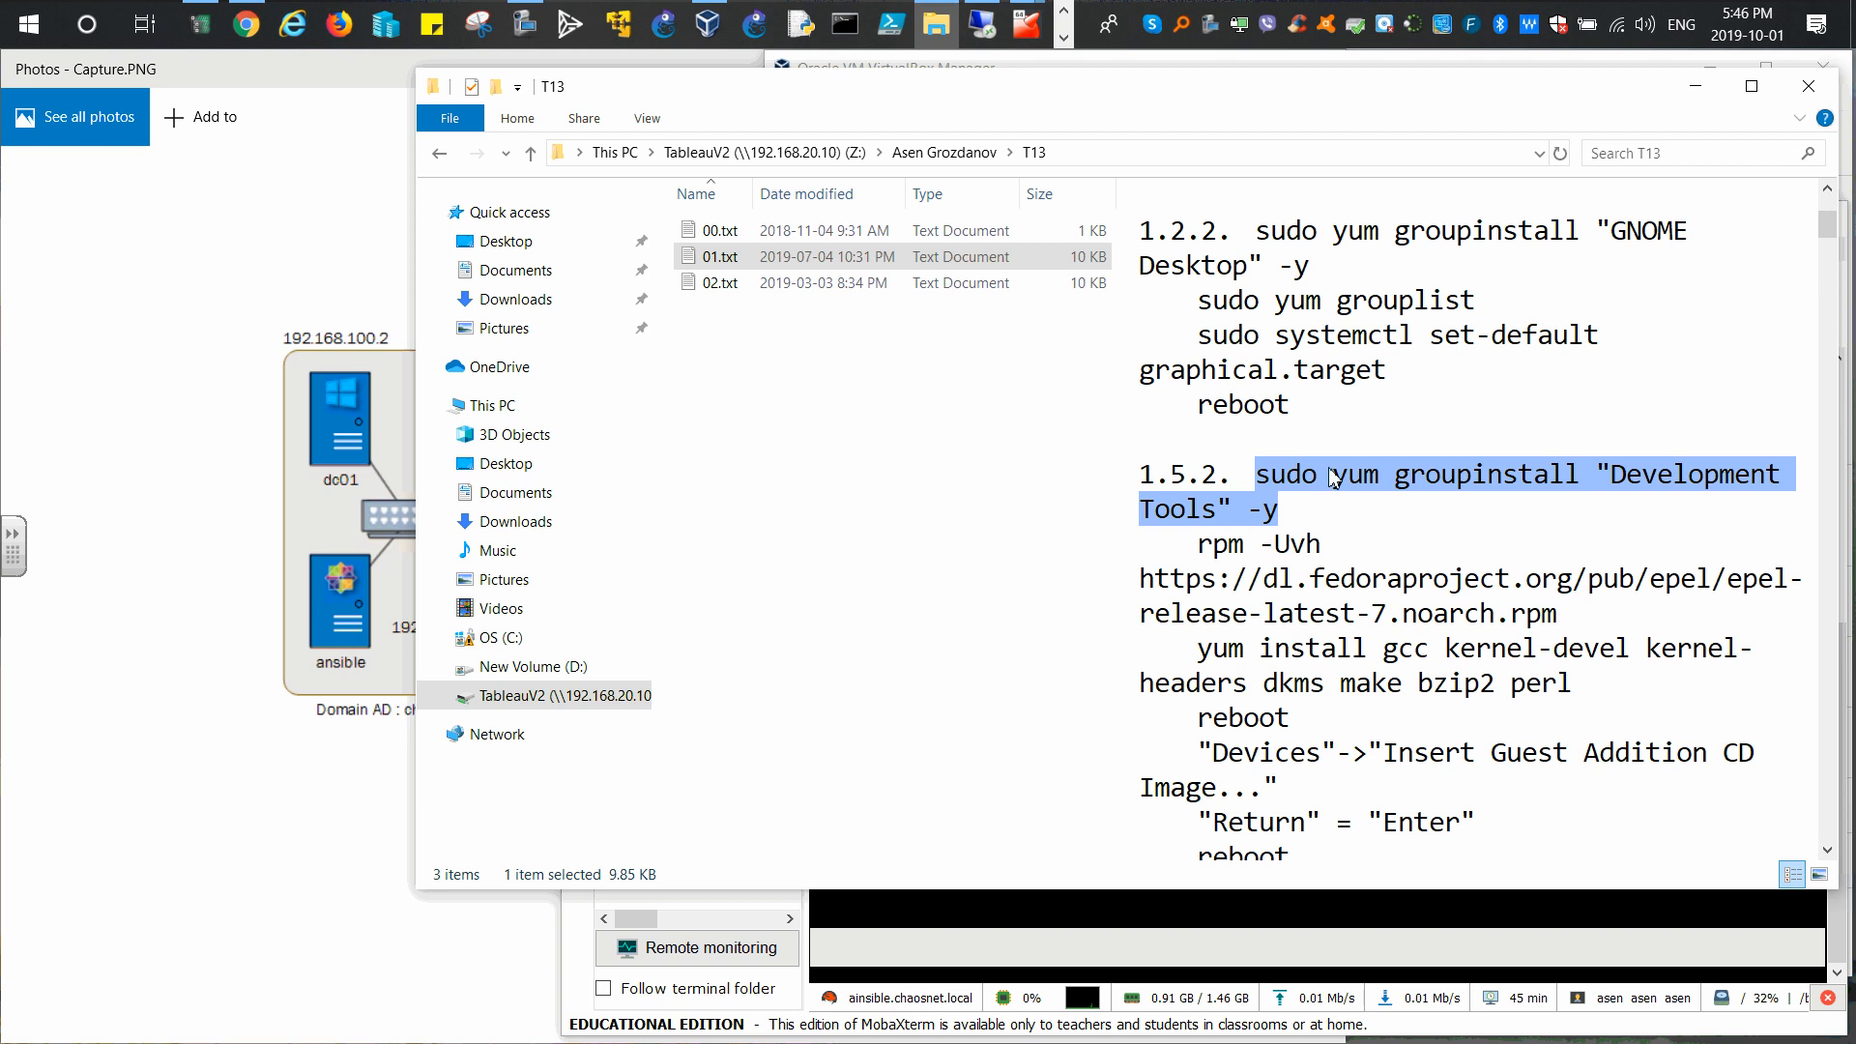
{"action": "left_click", "coordinate": [826, 261]}
{"action": "double_click", "coordinate": [825, 261]}
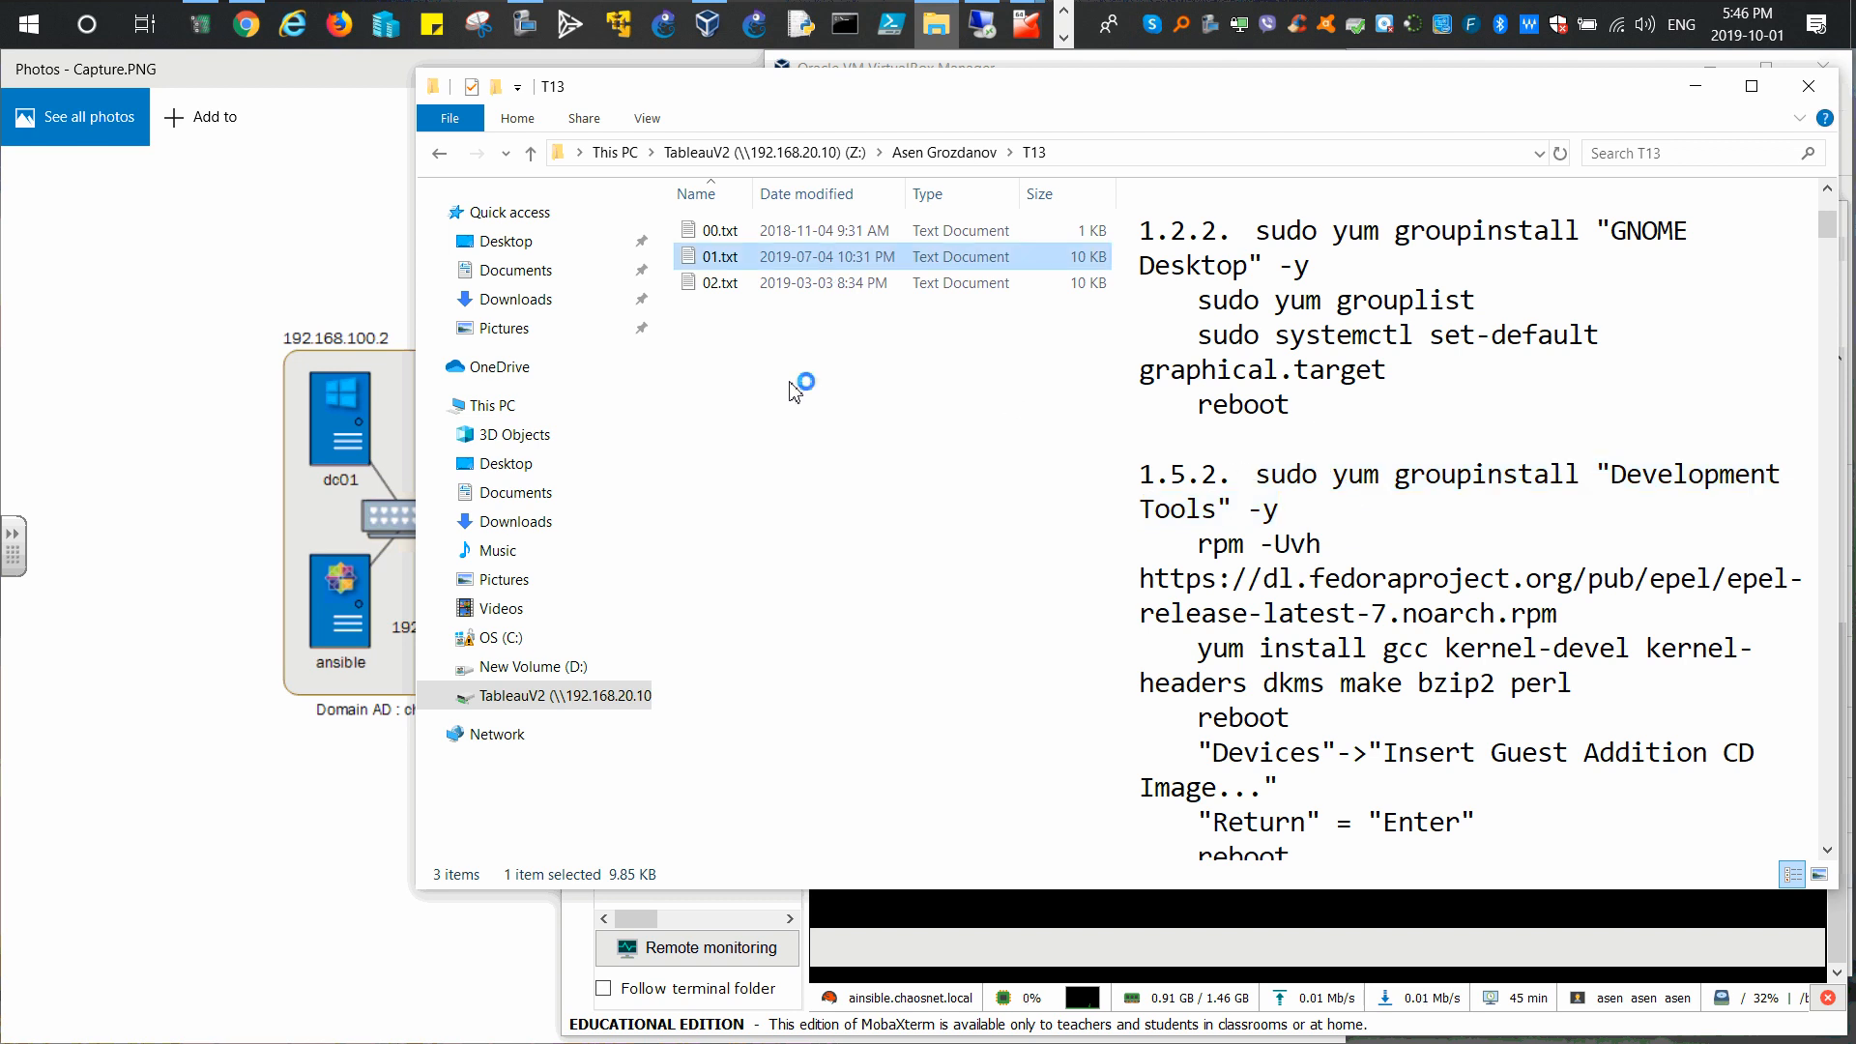
{"action": "left_click", "coordinate": [1803, 155]}
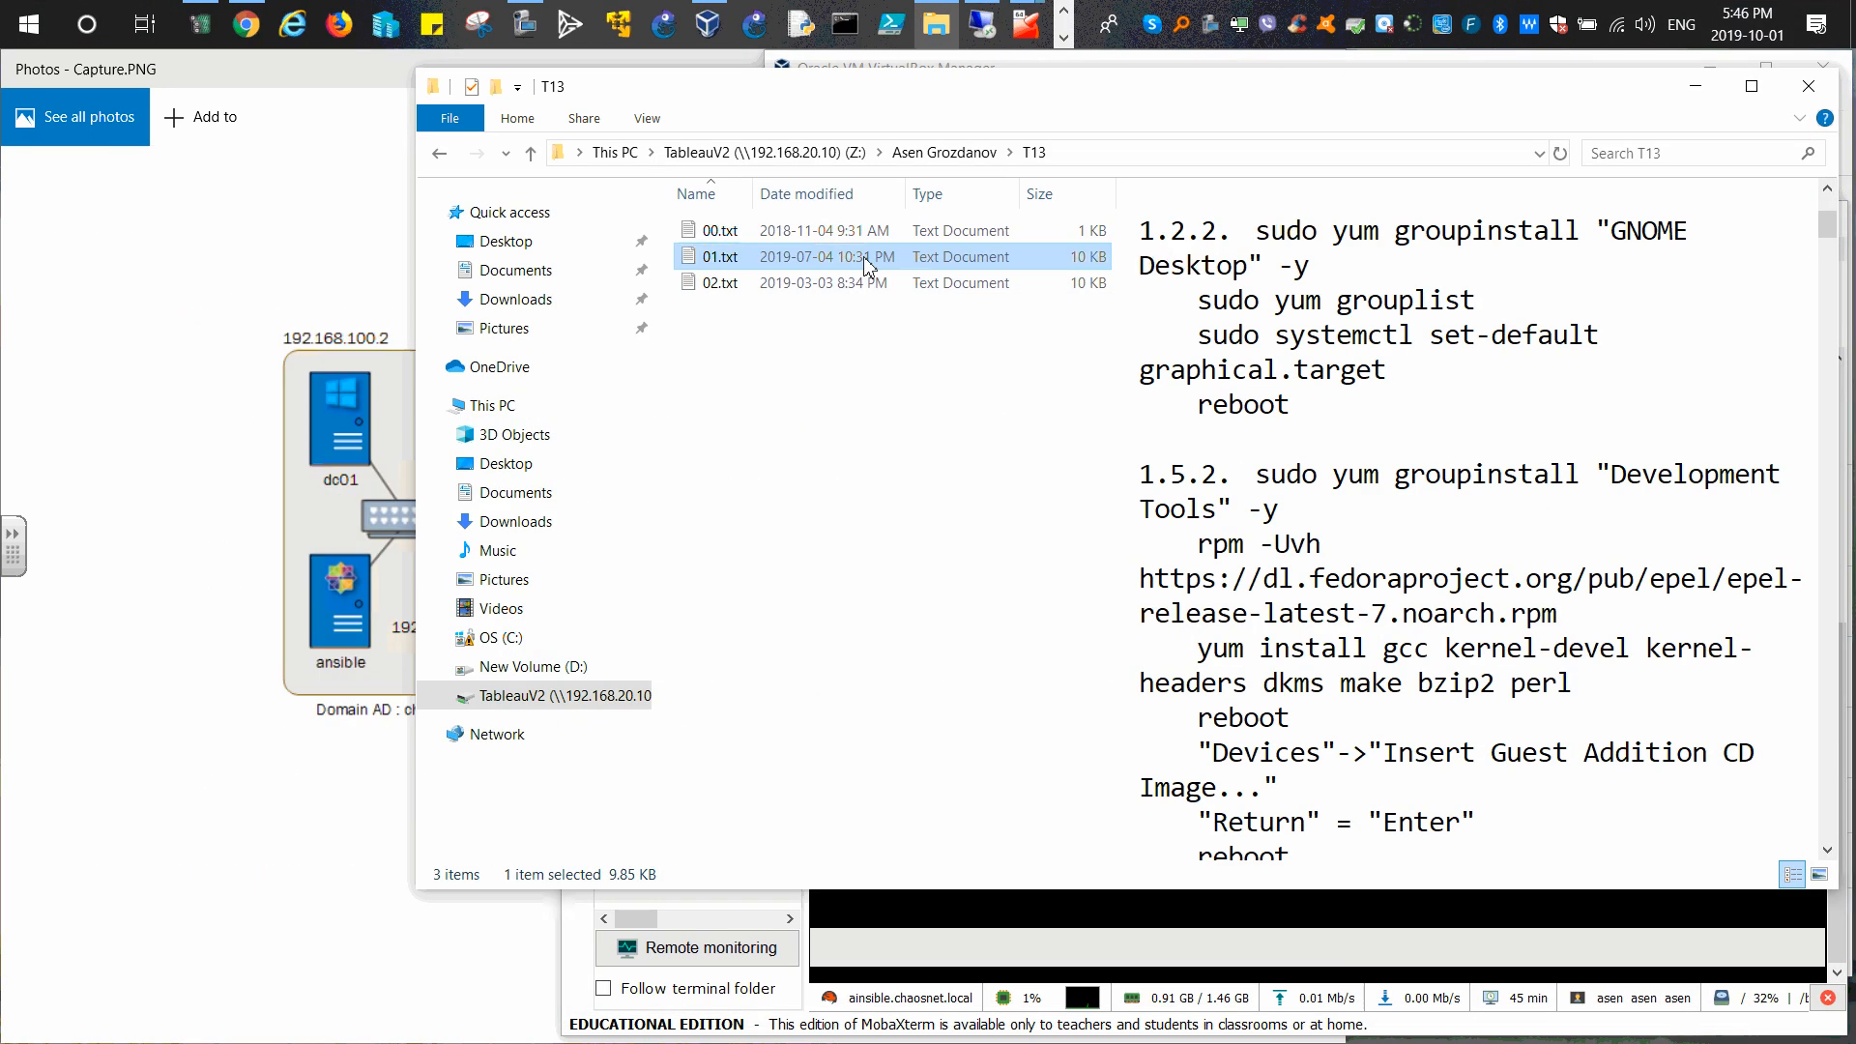
{"action": "right_click", "coordinate": [720, 255]}
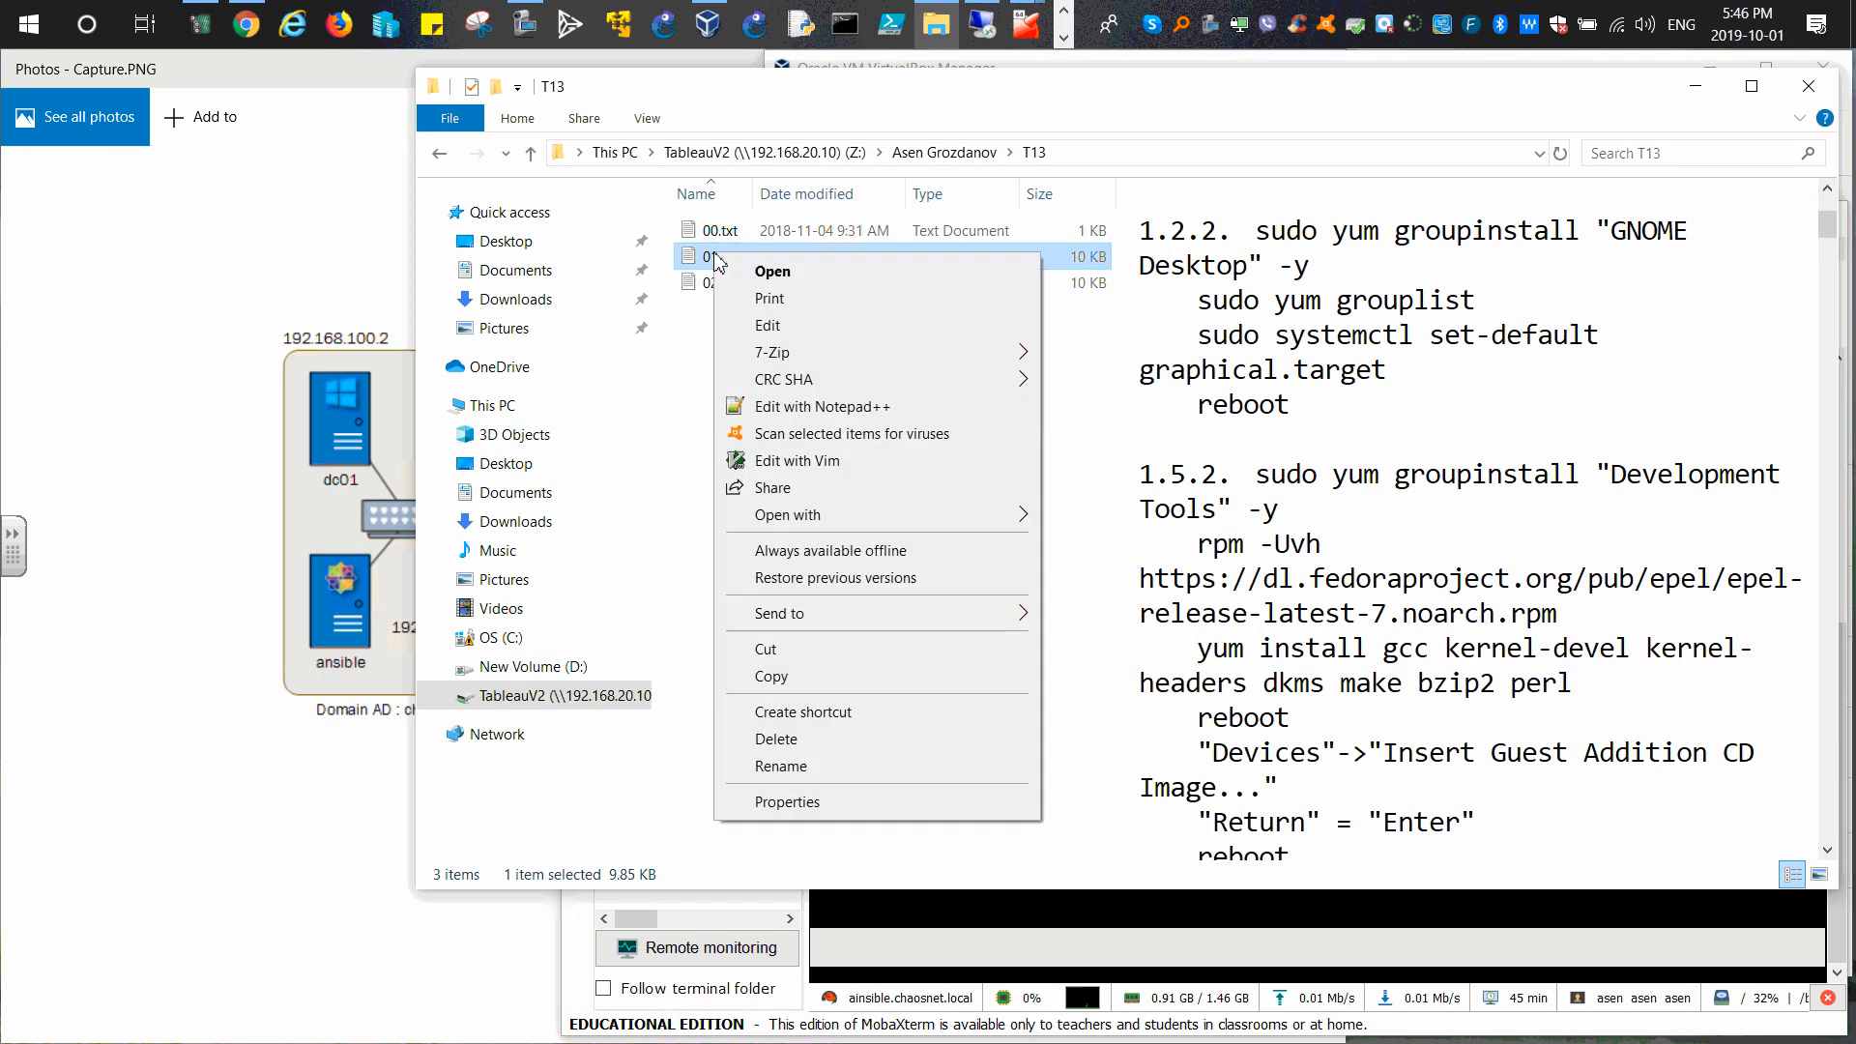
Step: Open 01.txt in Notepad++ and copy line 12's sudo yum groupinstall "Development Tools" -y command
{"action": "left_click", "coordinate": [778, 411]}
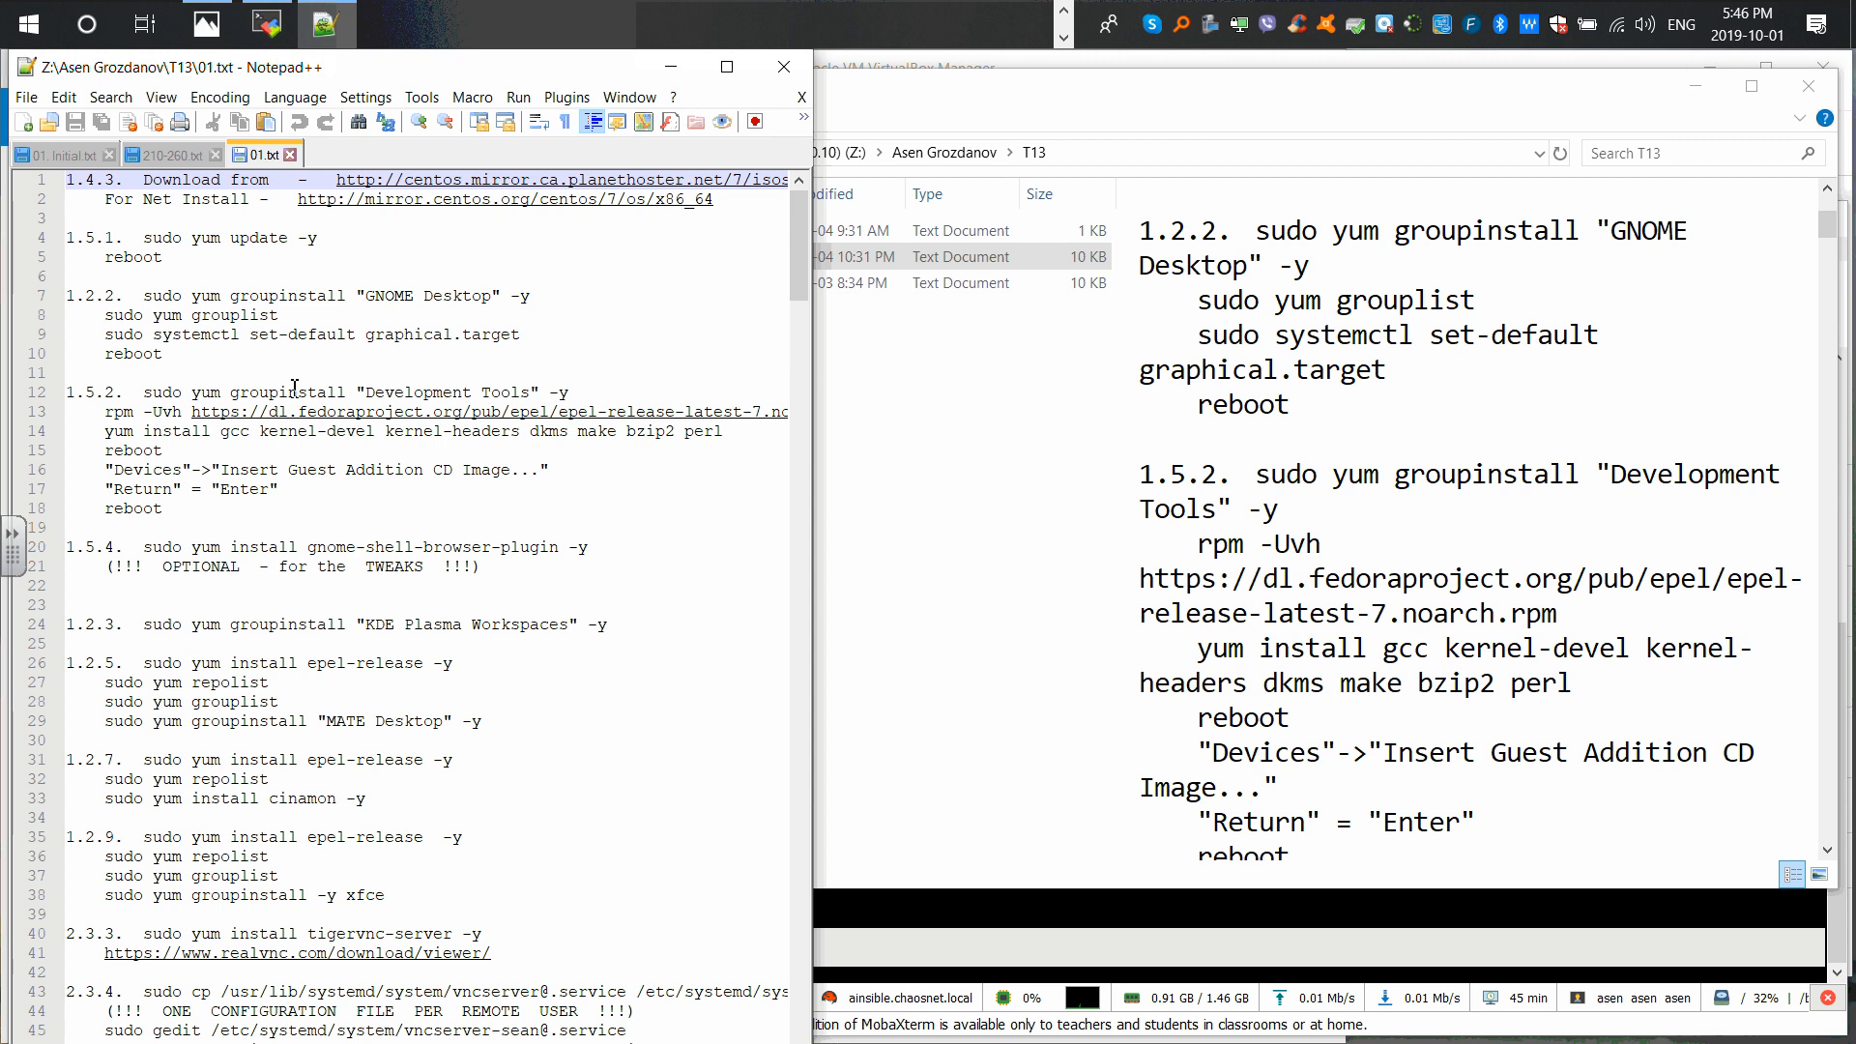
{"action": "left_click_drag", "start_coordinate": [145, 394], "coordinate": [559, 401]}
{"action": "right_click", "coordinate": [561, 401]}
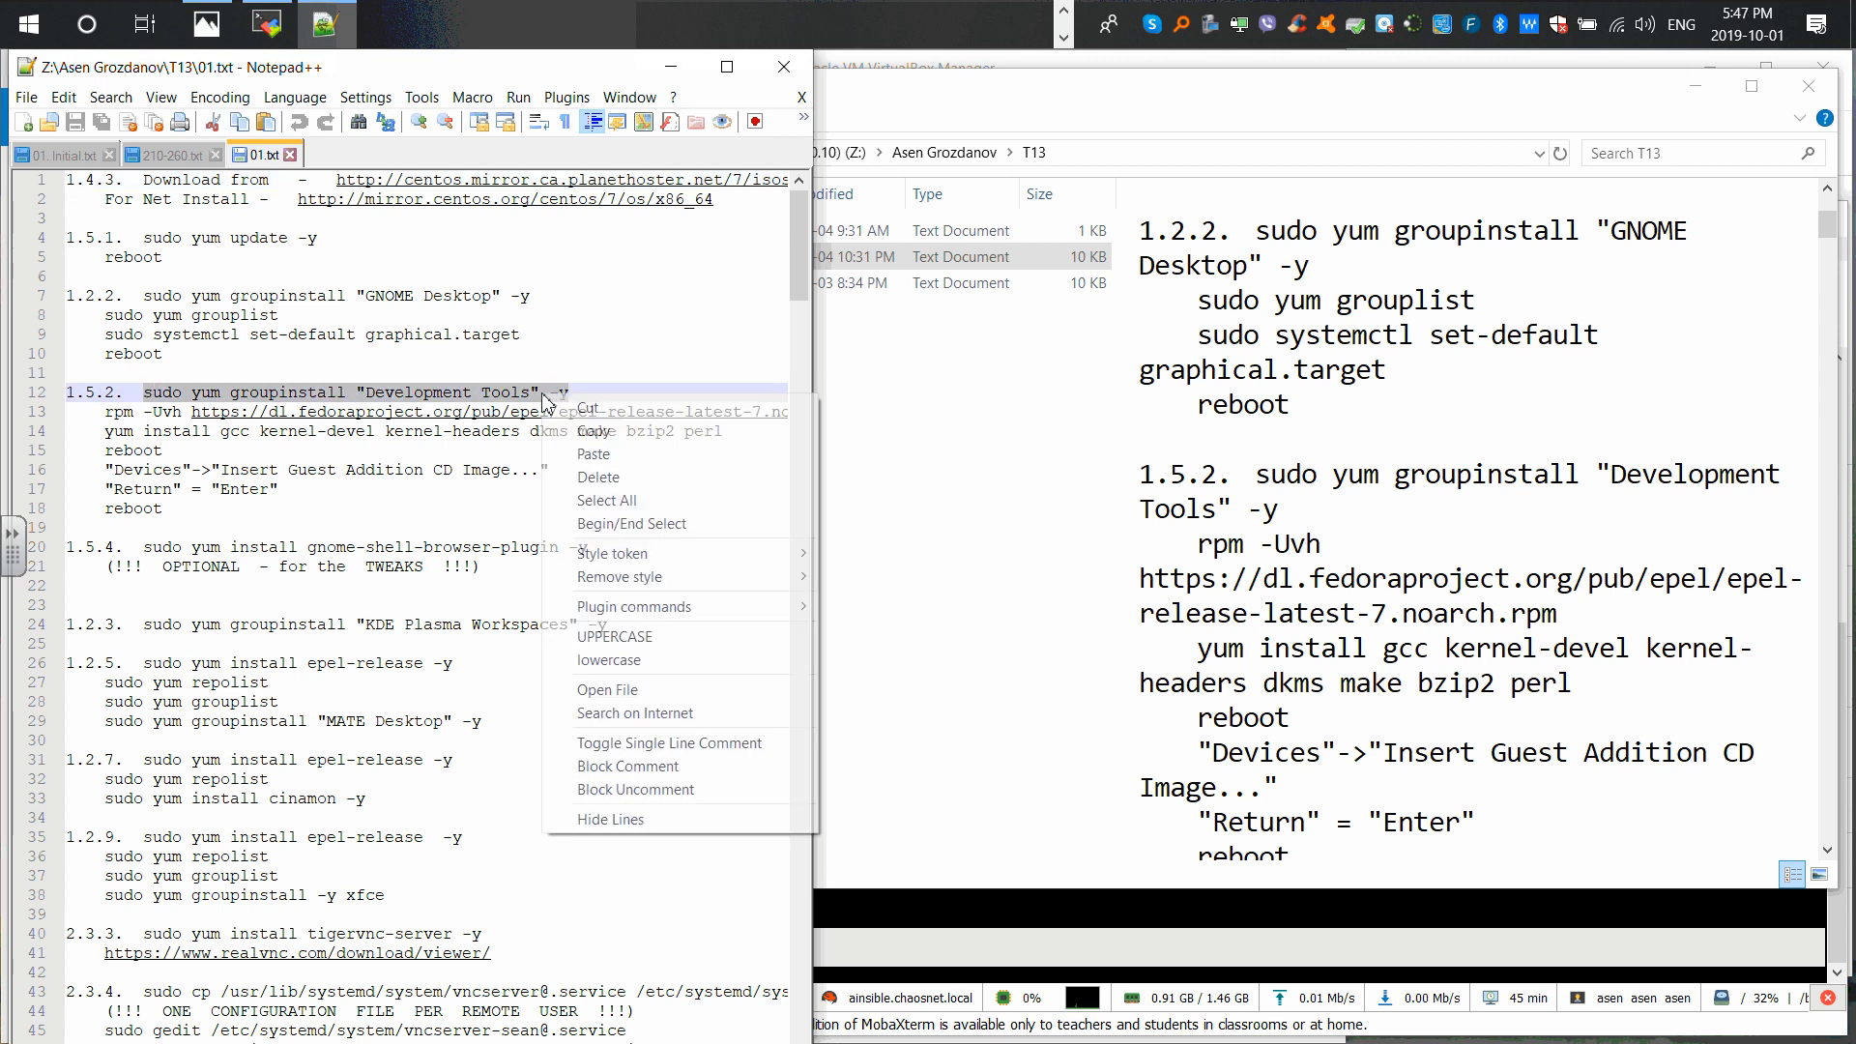
{"action": "left_click", "coordinate": [591, 427]}
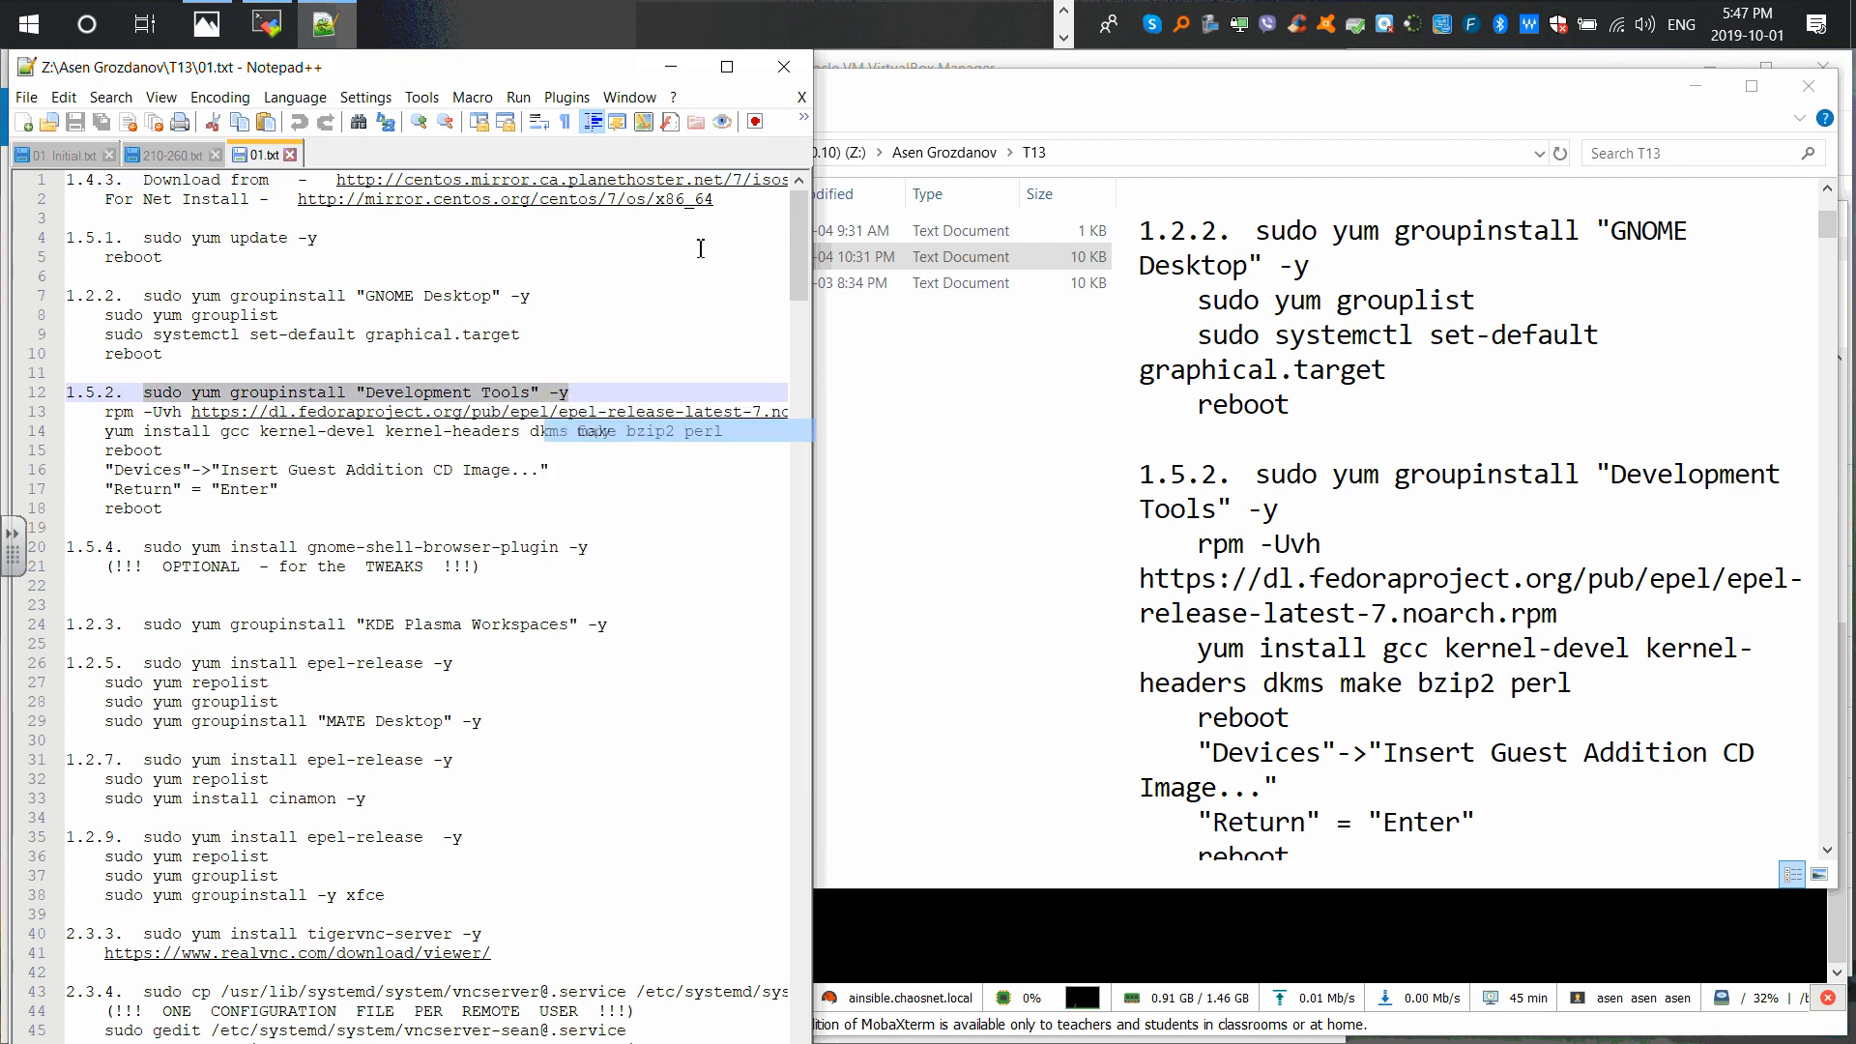
{"action": "left_click", "coordinate": [1695, 86]}
{"action": "right_click", "coordinate": [1149, 462]}
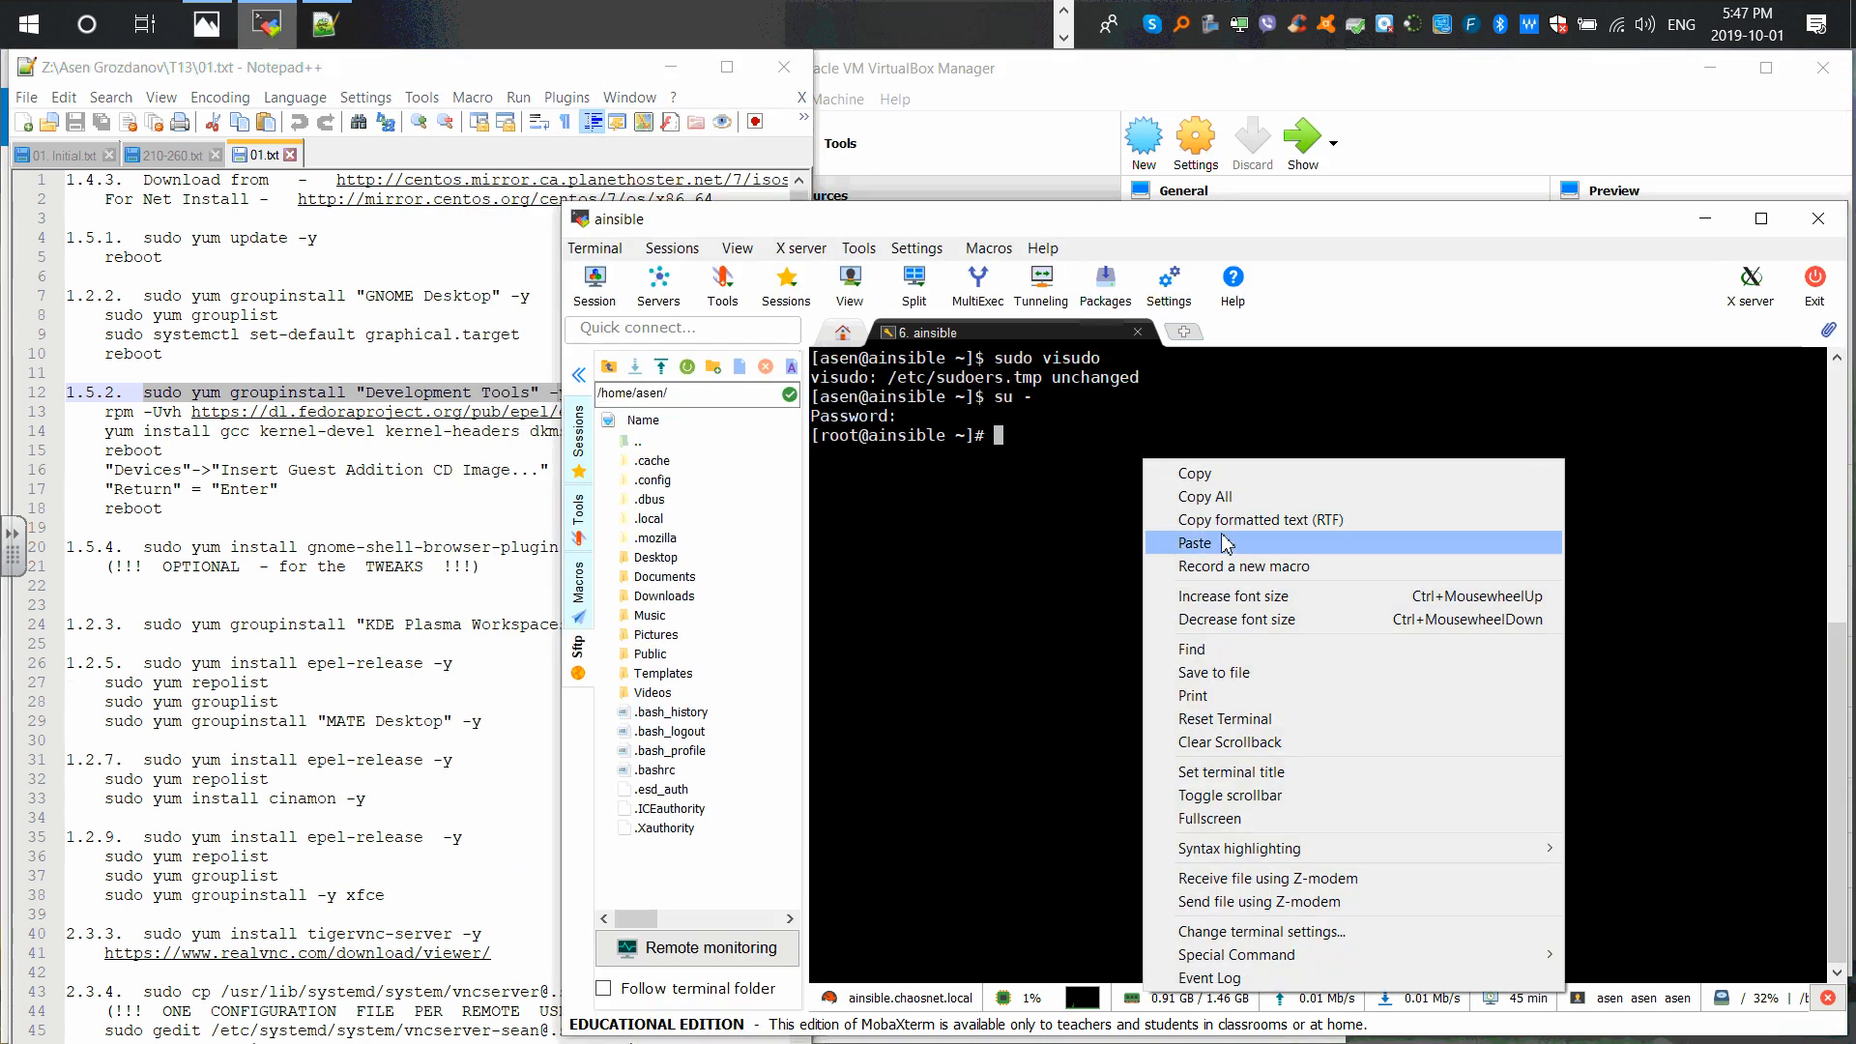
Step: Paste the groupinstall command at the root prompt, strip the 'sudo ' prefix, and run it
{"action": "left_click", "coordinate": [1155, 538]}
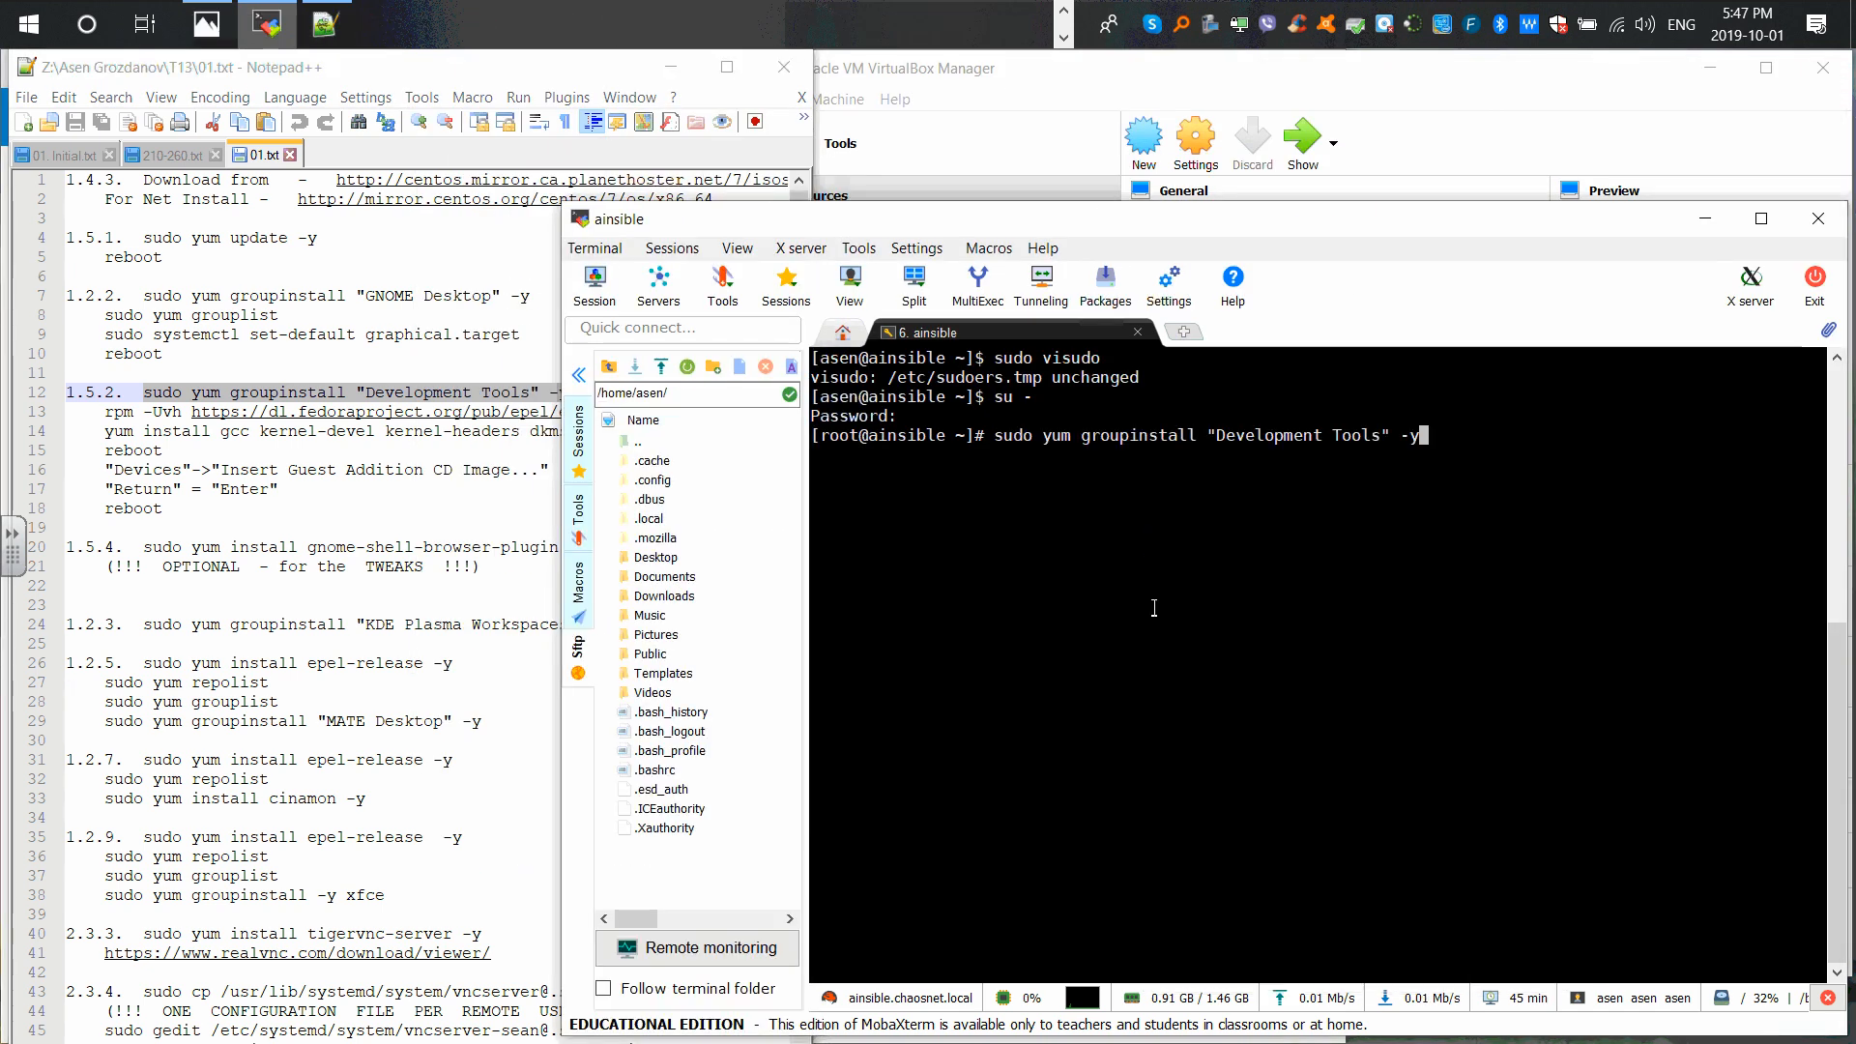
{"action": "key", "text": "Left"}
{"action": "key", "text": "Left"}
{"action": "key", "text": "Left"}
{"action": "key", "text": "Left"}
{"action": "key", "text": "Left"}
{"action": "key", "text": "Left"}
{"action": "key", "text": "Left"}
{"action": "key", "text": "Left"}
{"action": "key", "text": "Left"}
{"action": "key", "text": "Left"}
{"action": "key", "text": "Left"}
{"action": "key", "text": "Left"}
{"action": "key", "text": "Left"}
{"action": "key", "text": "Left"}
{"action": "key", "text": "Left"}
{"action": "key", "text": "Left"}
{"action": "key", "text": "Left"}
{"action": "key", "text": "Left"}
{"action": "key", "text": "Left"}
{"action": "key", "text": "Left"}
{"action": "key", "text": "Left"}
{"action": "key", "text": "Left"}
{"action": "key", "text": "Left"}
{"action": "key", "text": "Left"}
{"action": "key", "text": "Left"}
{"action": "key", "text": "Left"}
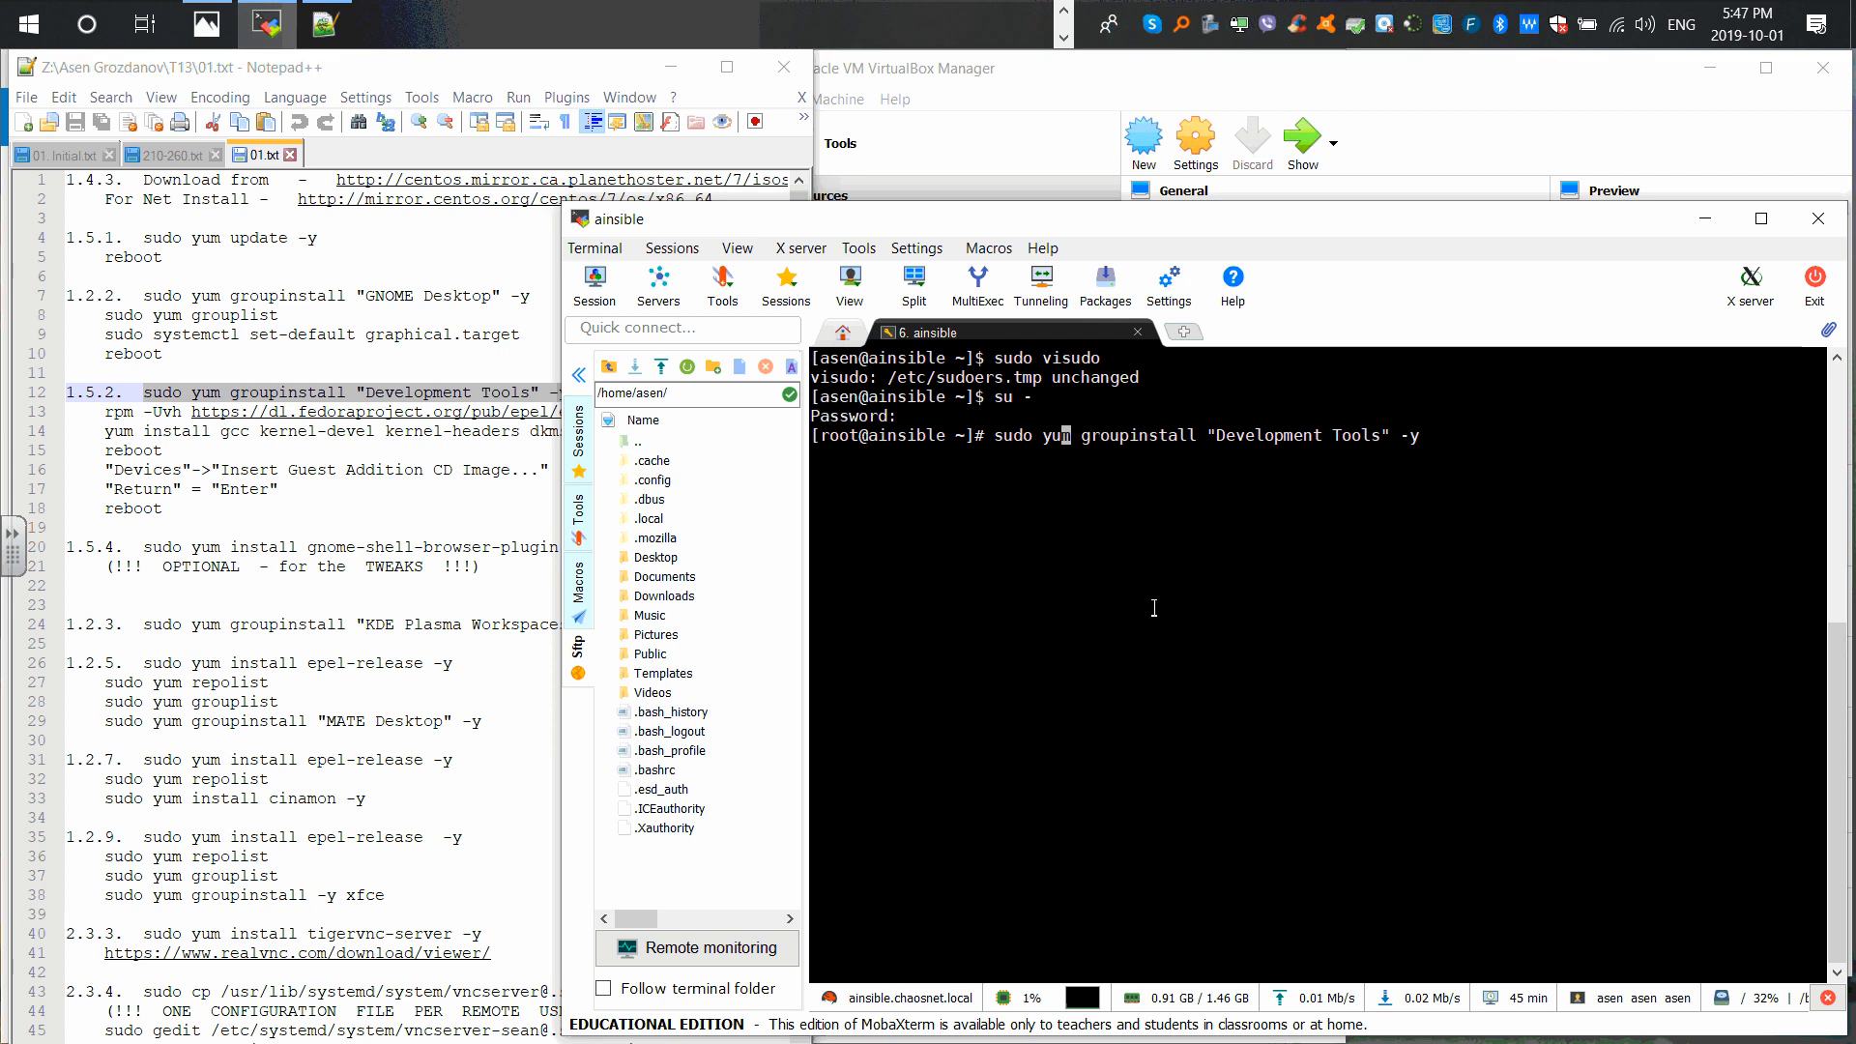
{"action": "key", "text": "BackSpace"}
{"action": "key", "text": "BackSpace"}
{"action": "key", "text": "BackSpace"}
{"action": "key", "text": "BackSpace"}
{"action": "key", "text": "BackSpace"}
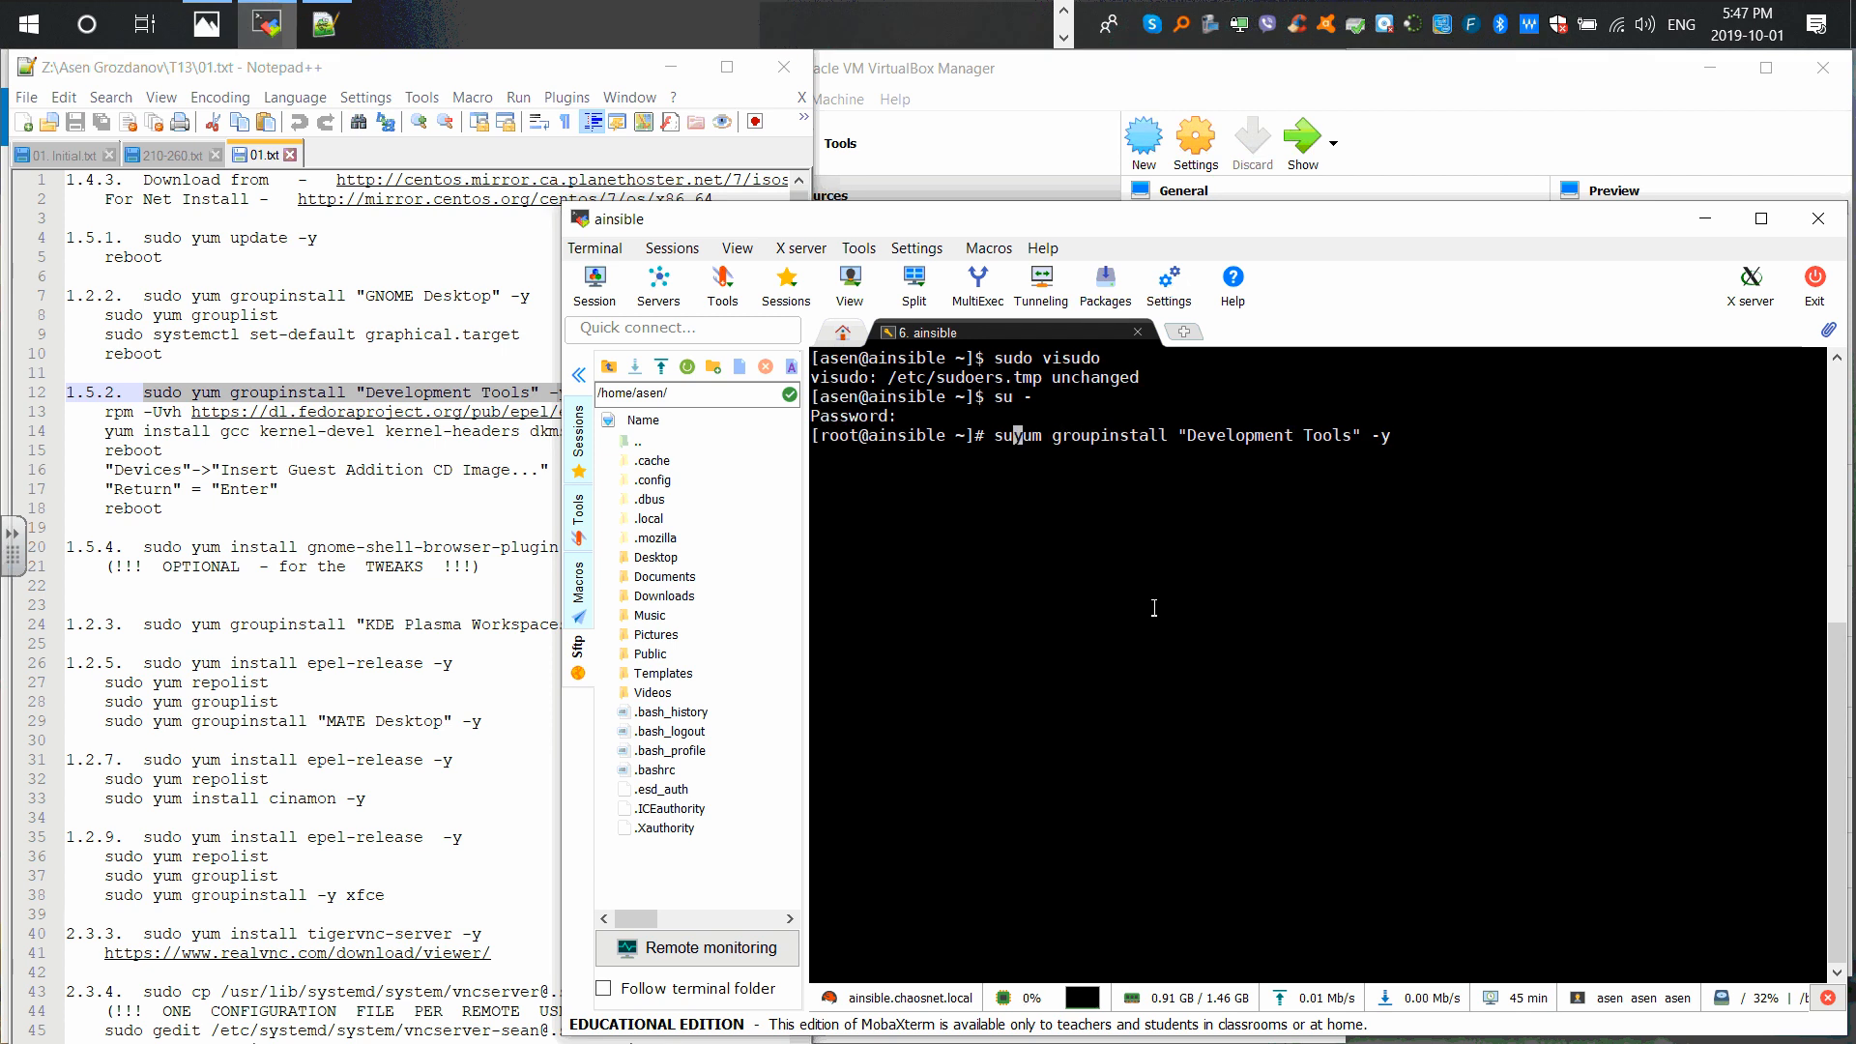
{"action": "key", "text": "Return"}
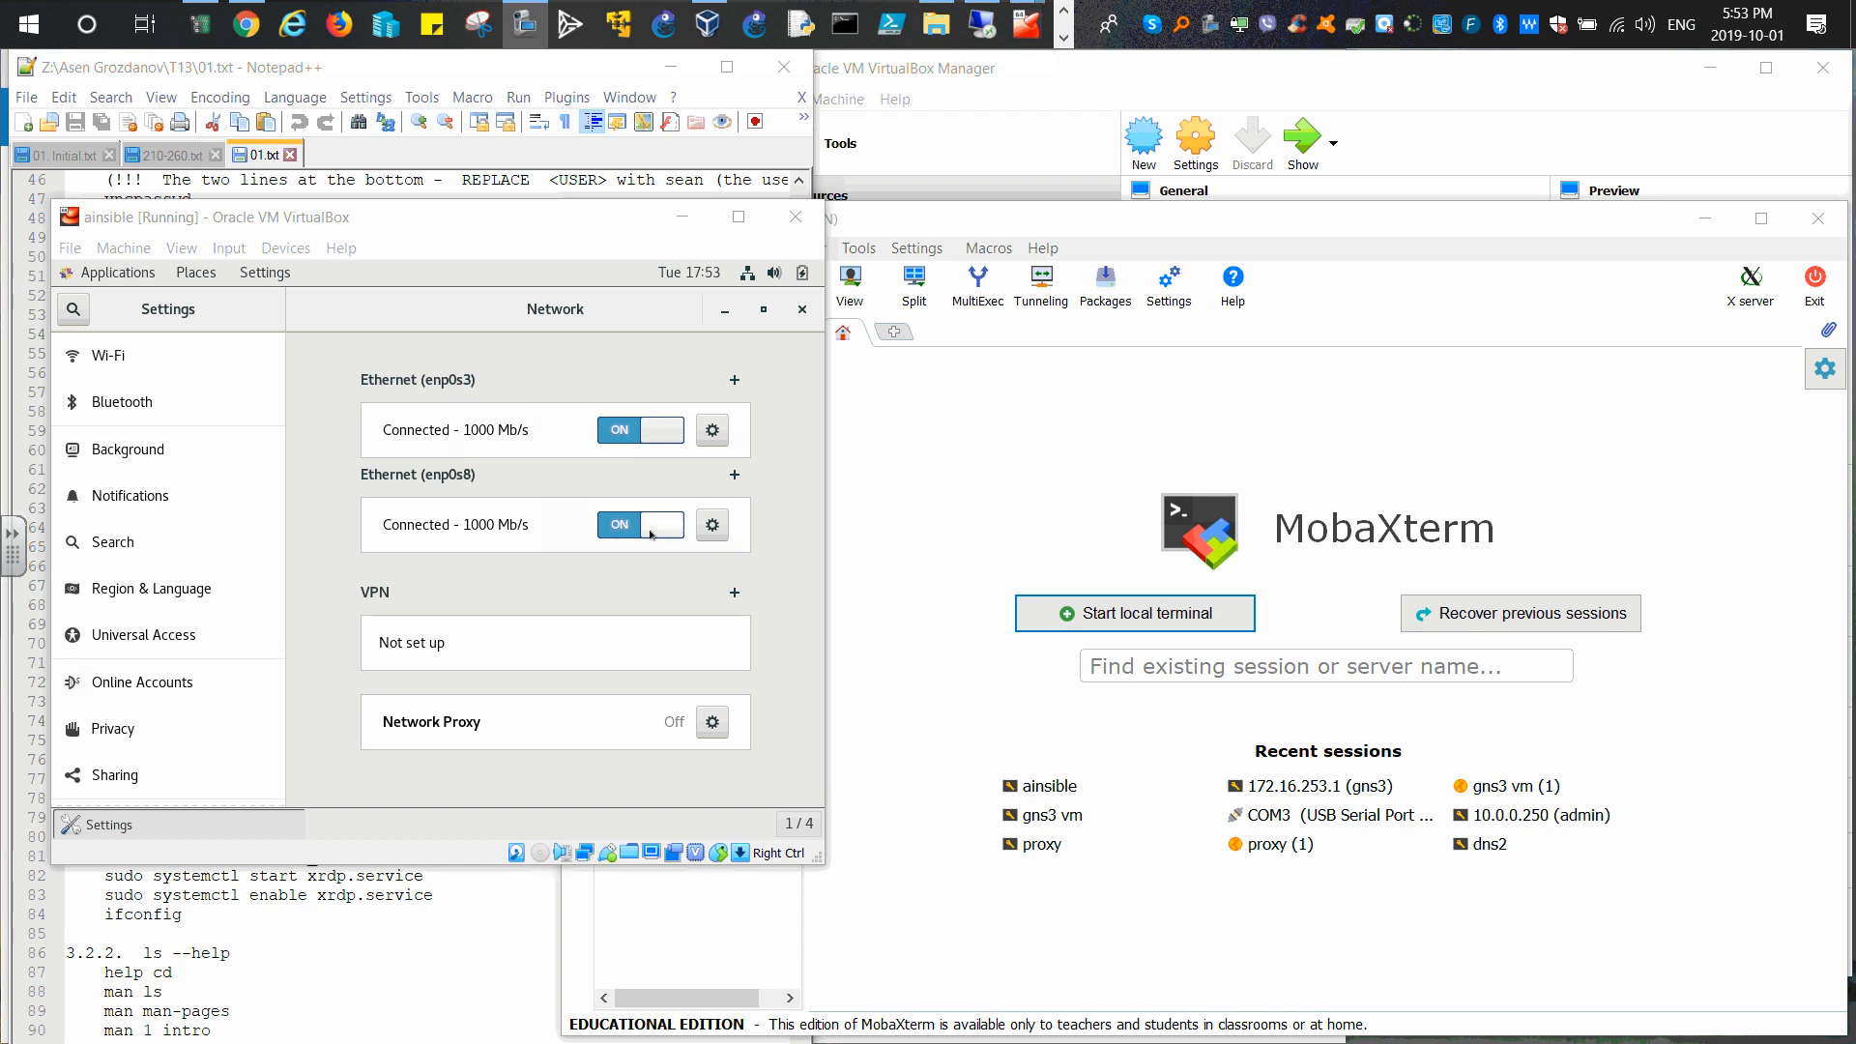
Step: Confirm enp0s8's details show IPv4 192.168.56.102, then cancel and close the guest Settings window
{"action": "left_click", "coordinate": [701, 547]}
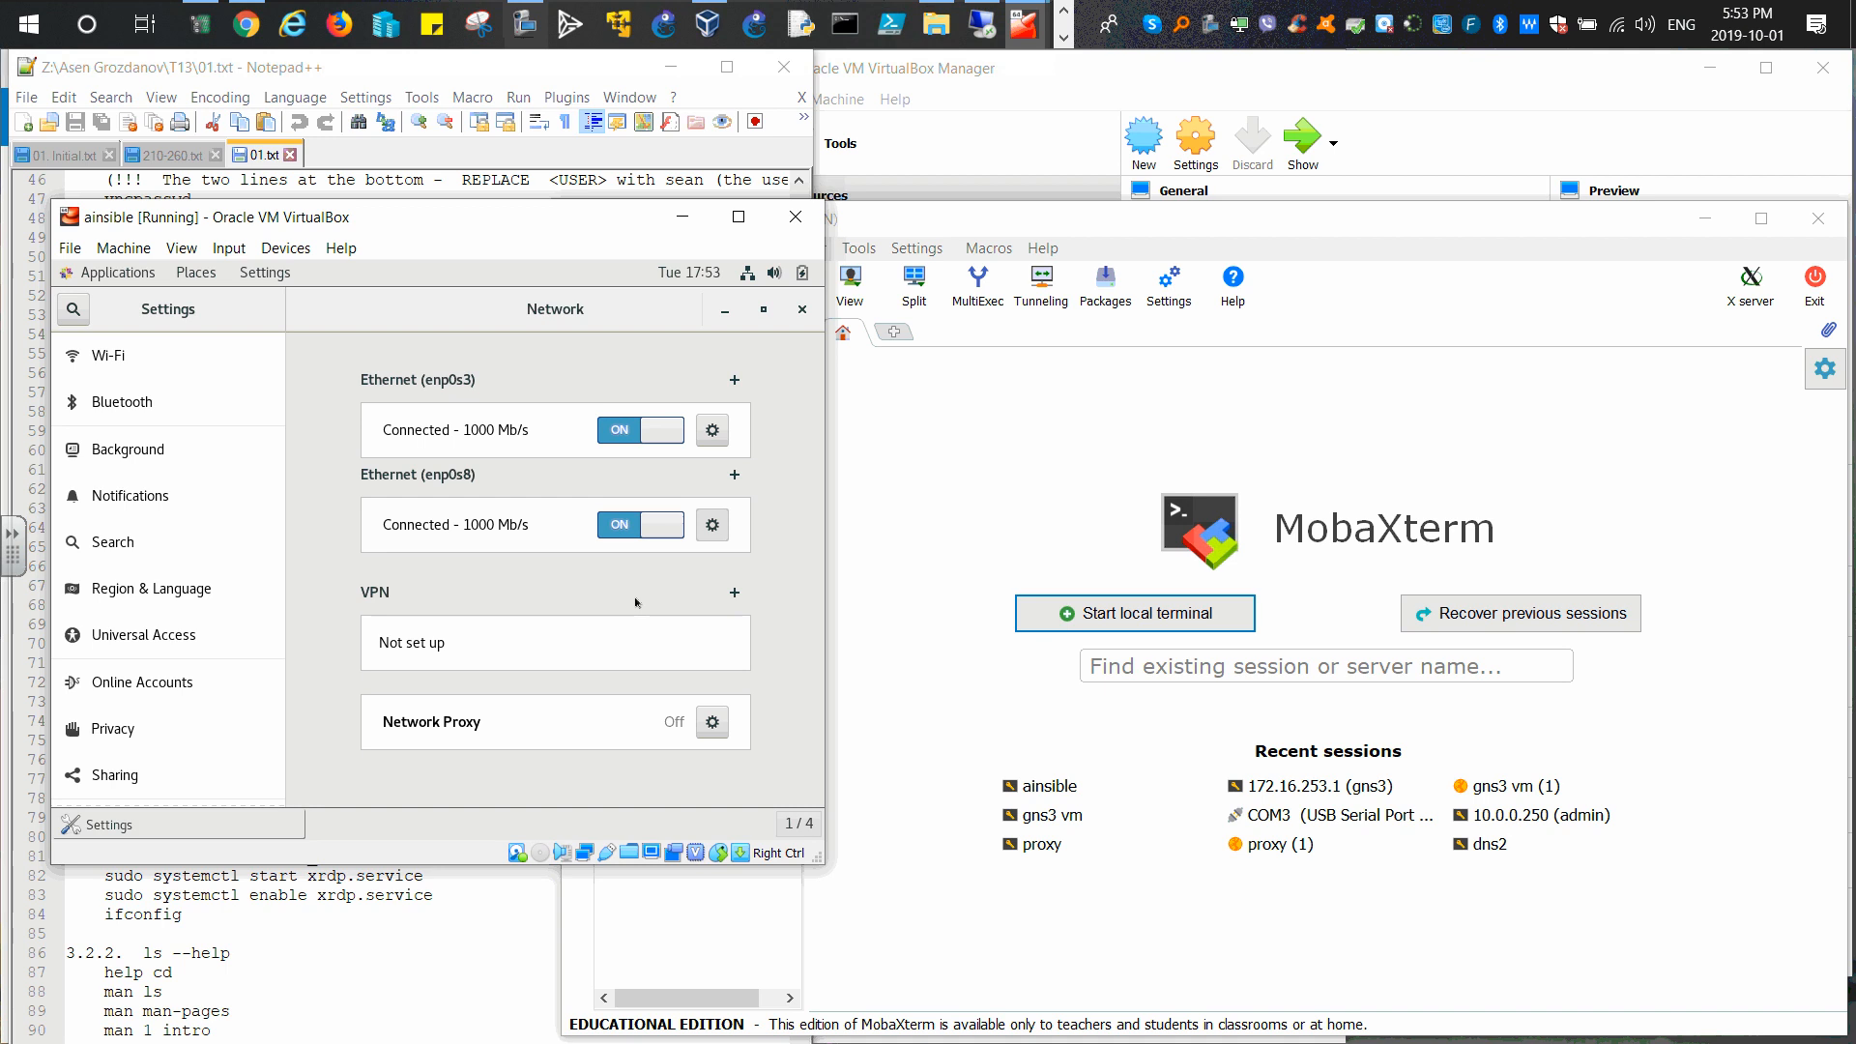
{"action": "left_click", "coordinate": [712, 525]}
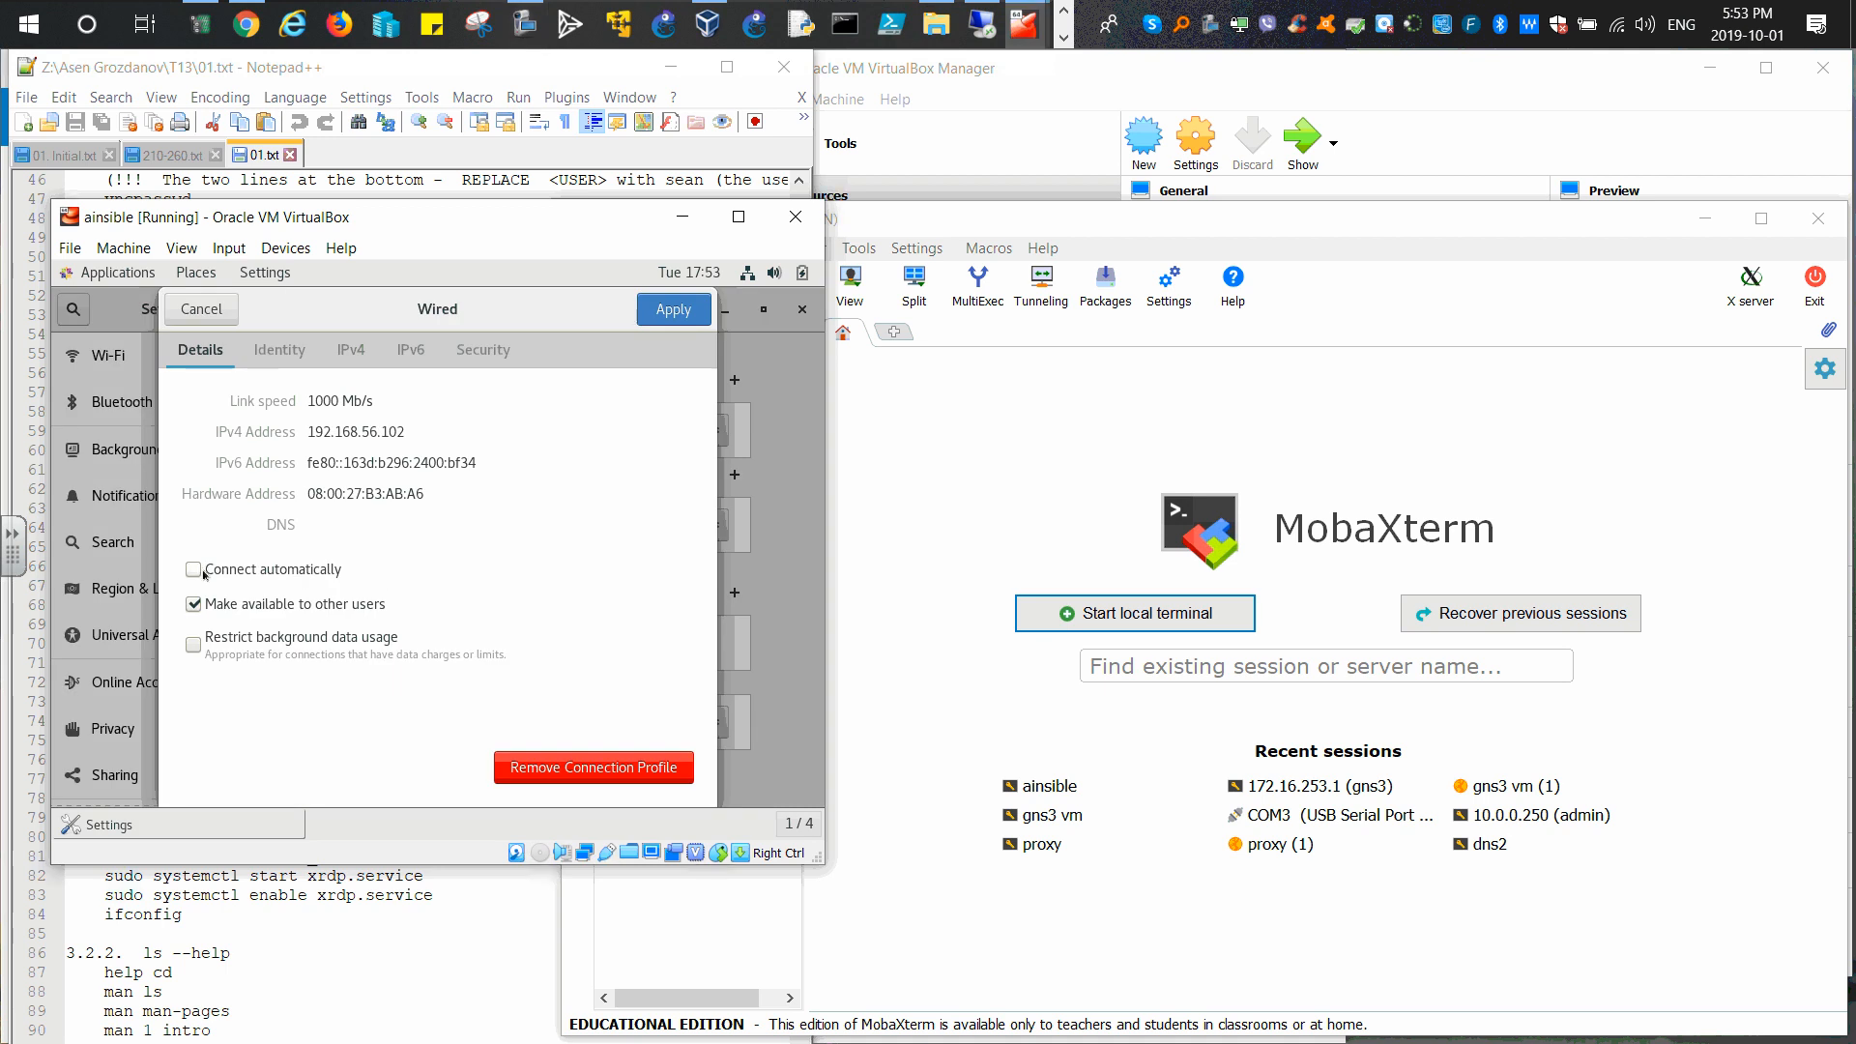
{"action": "left_click", "coordinate": [663, 309]}
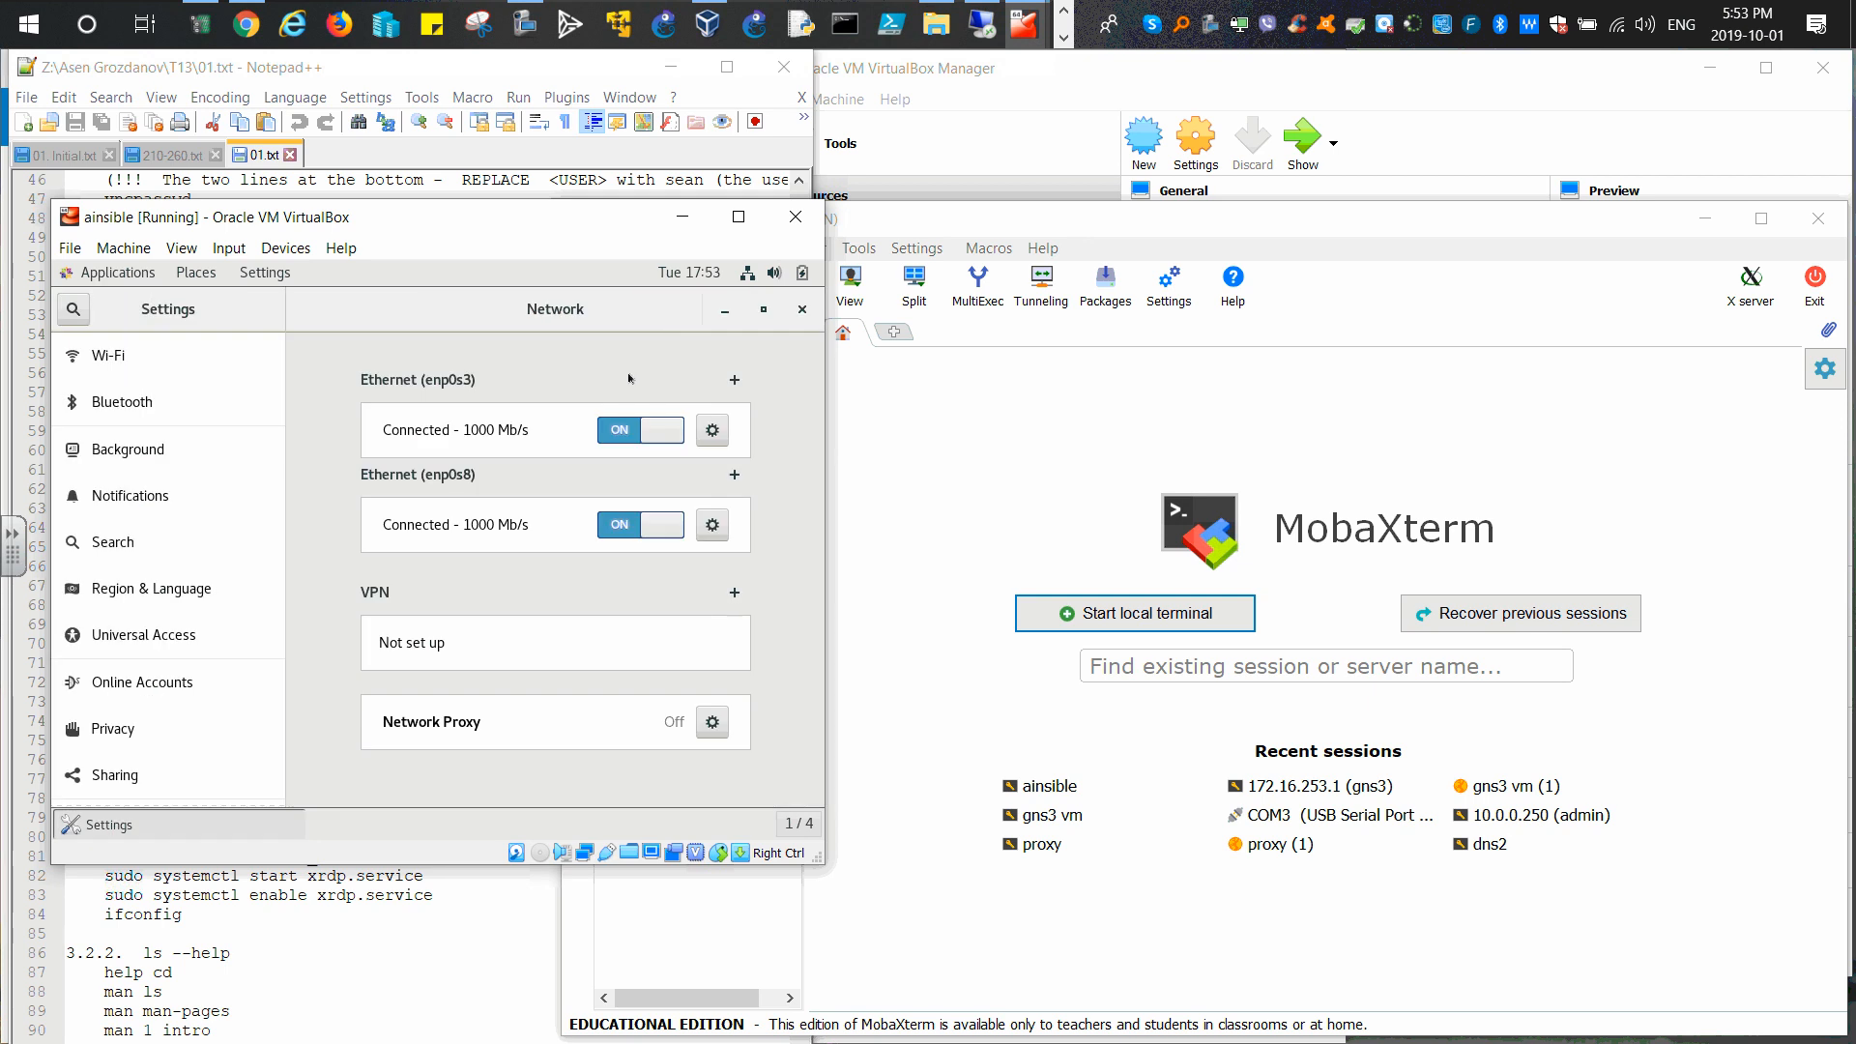
{"action": "left_click", "coordinate": [802, 309]}
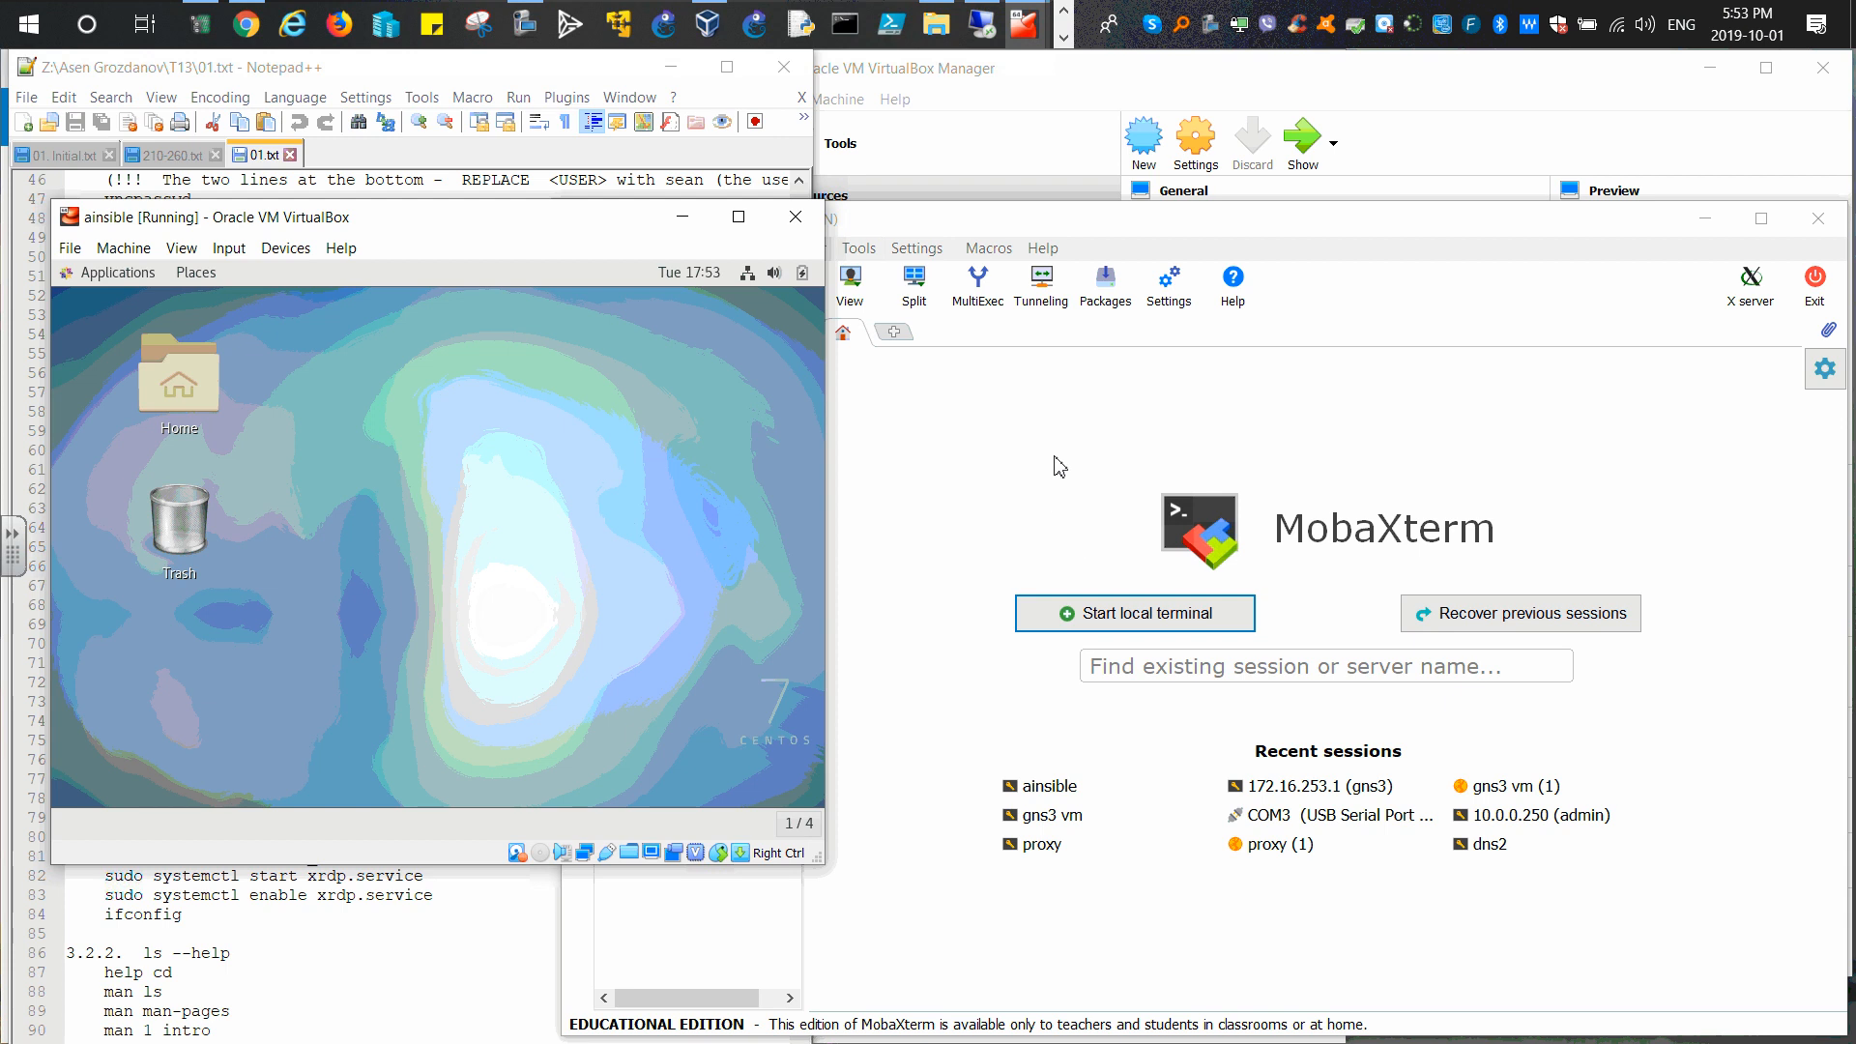
{"action": "left_click", "coordinate": [890, 484]}
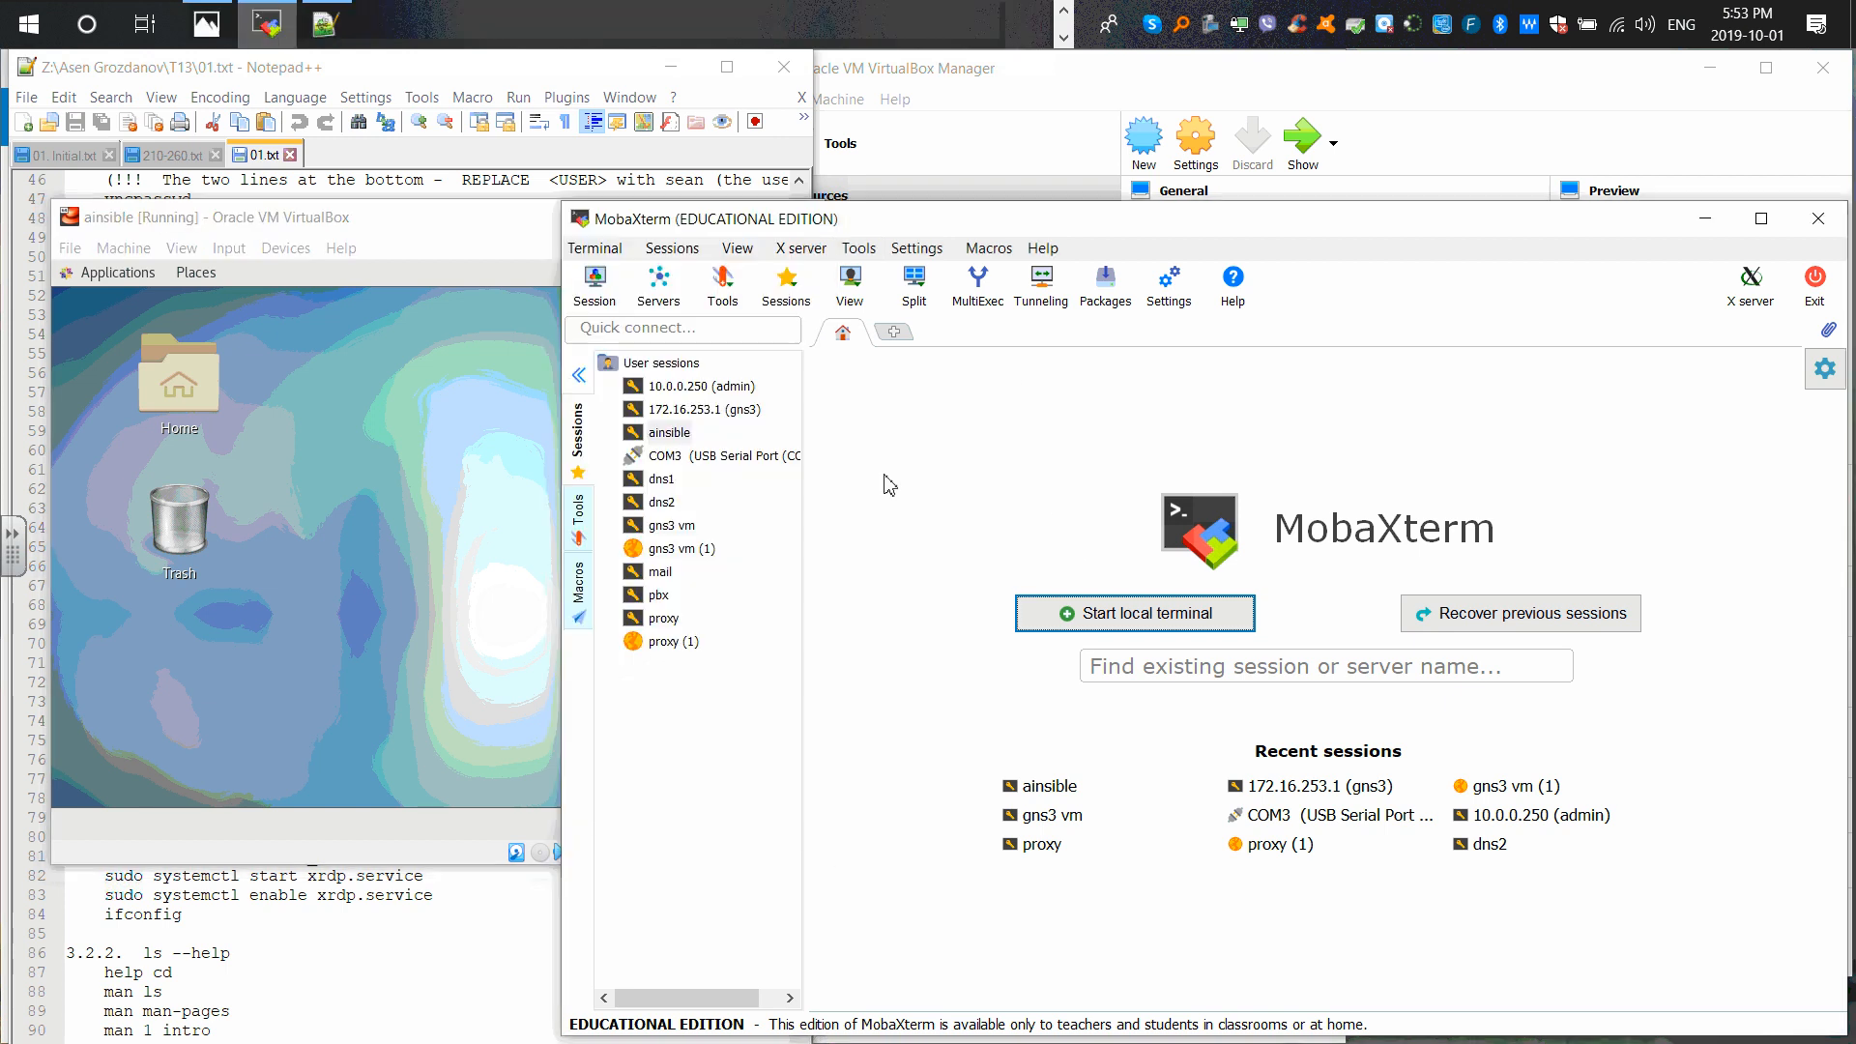
Step: Start a fresh ainsible SSH tab to 192.168.56.102, then switch to the VirtualBox window
{"action": "double_click", "coordinate": [674, 434]}
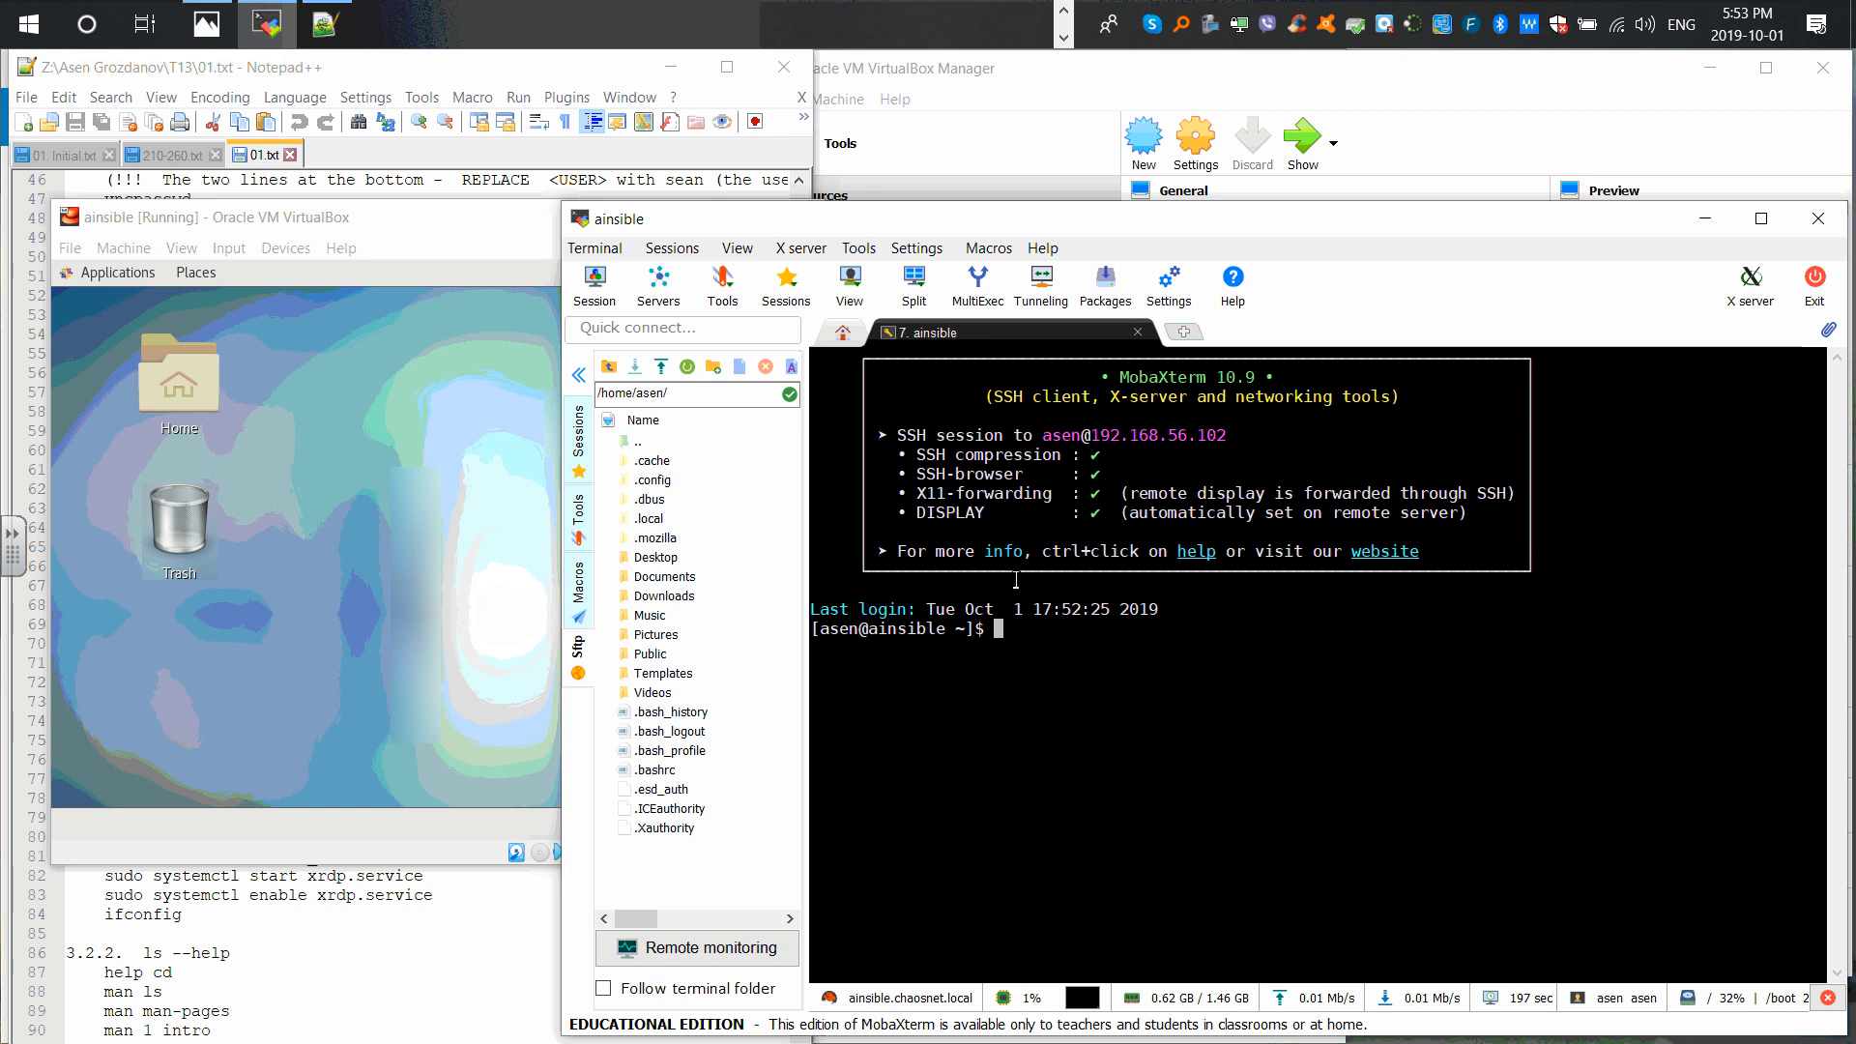
{"action": "left_click", "coordinate": [288, 368]}
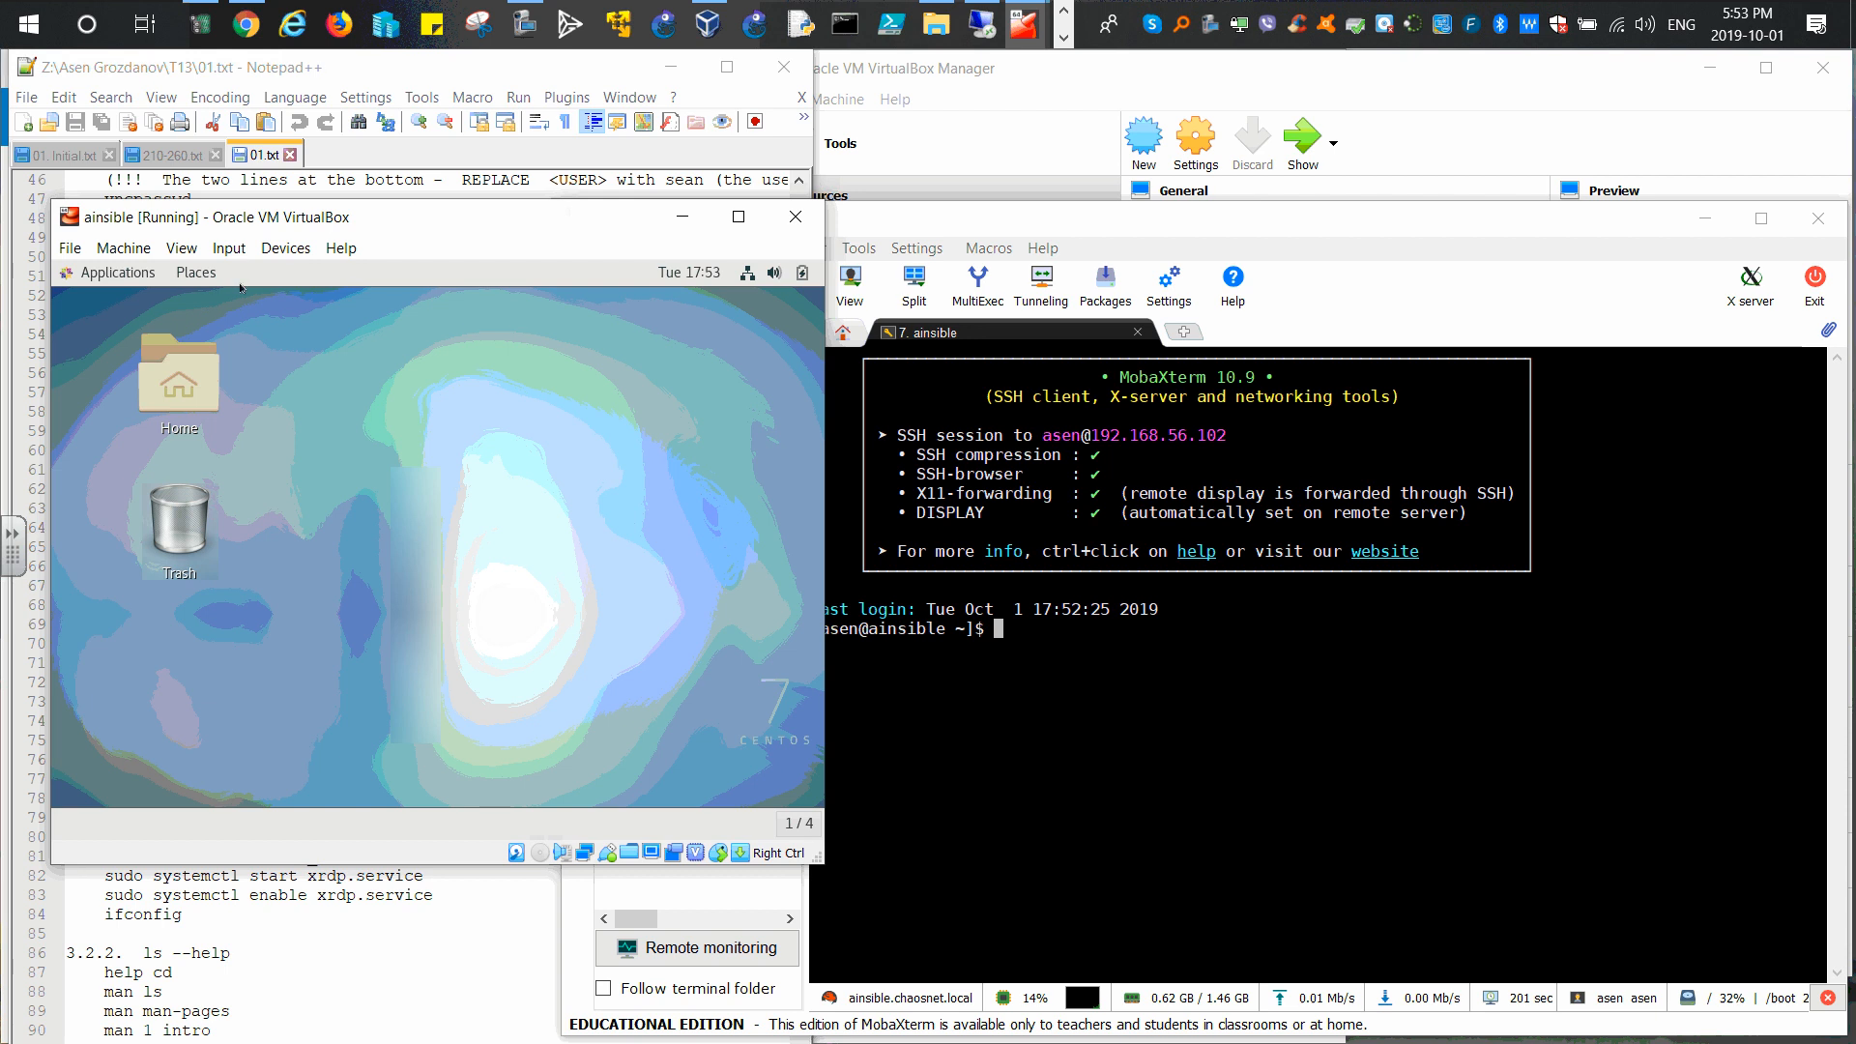
Step: Insert the Guest Additions CD image into the ainsible VM from the Devices menu
{"action": "left_click", "coordinate": [199, 274]}
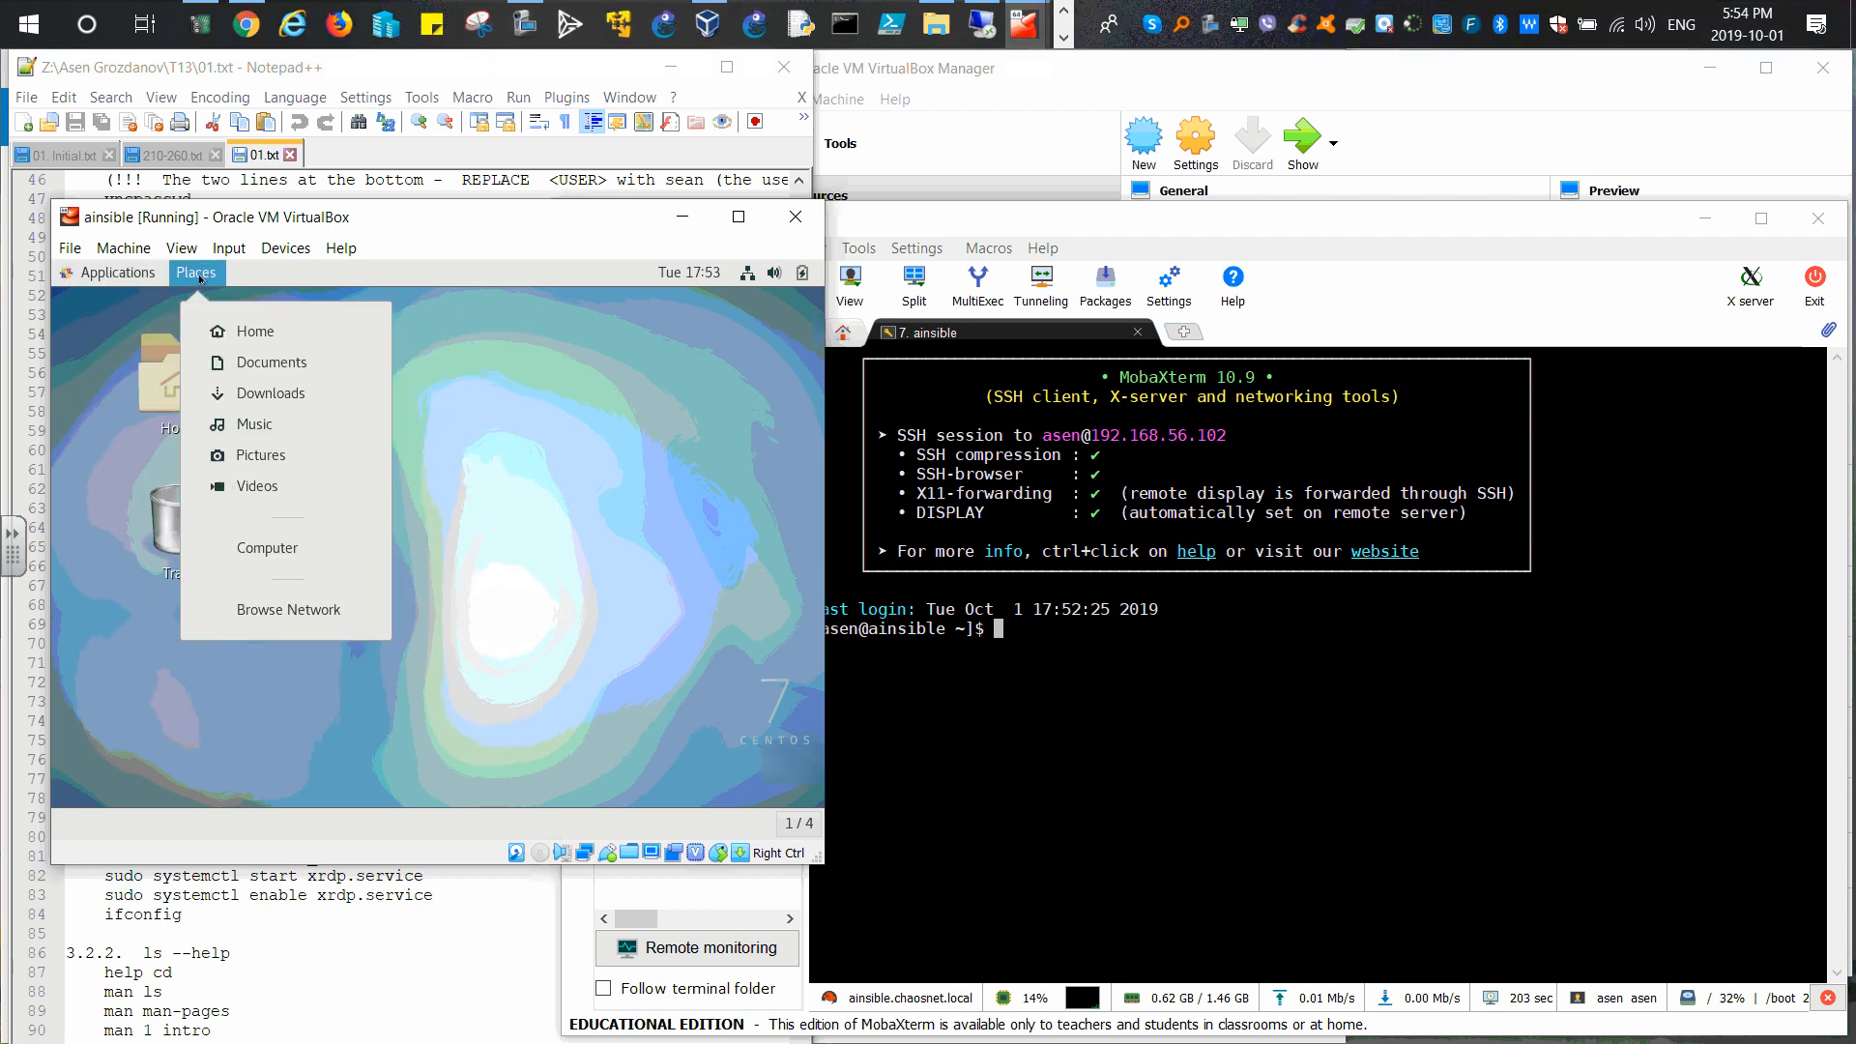
{"action": "left_click", "coordinate": [230, 250]}
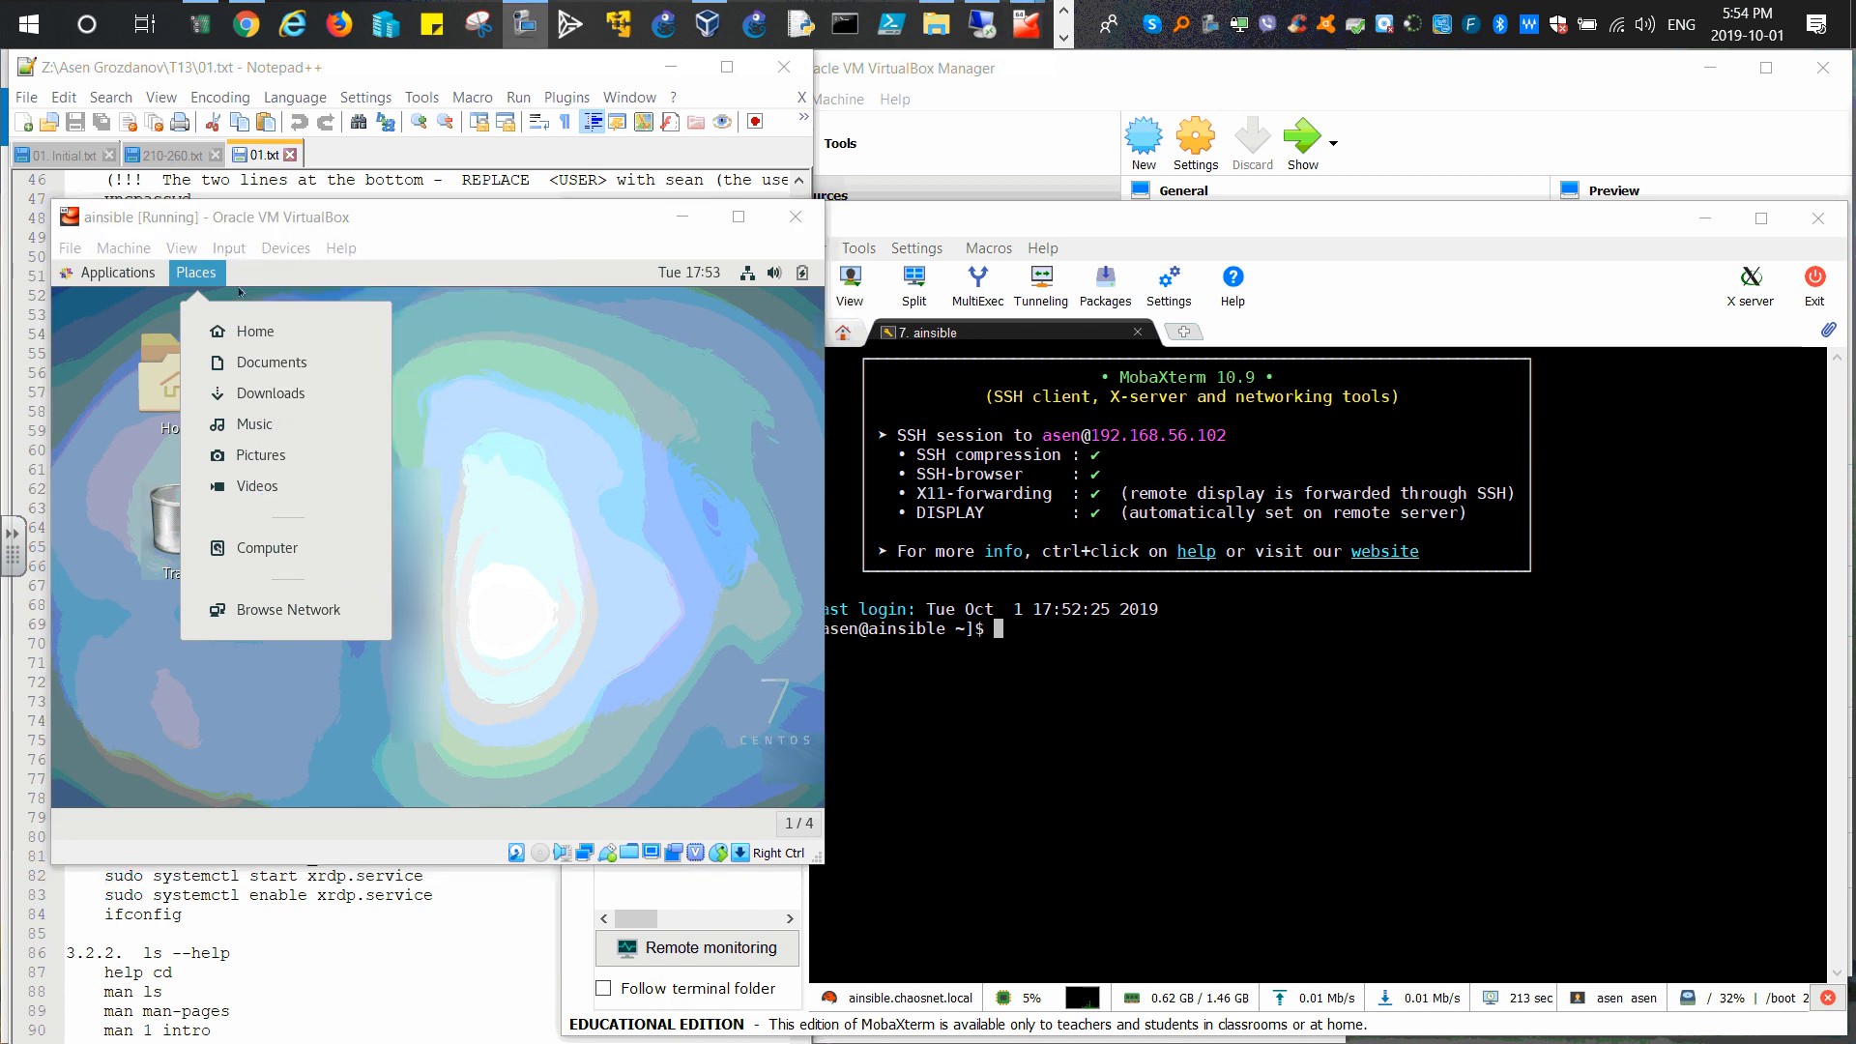
{"action": "left_click", "coordinate": [230, 249]}
{"action": "mouse_move", "coordinate": [273, 254]}
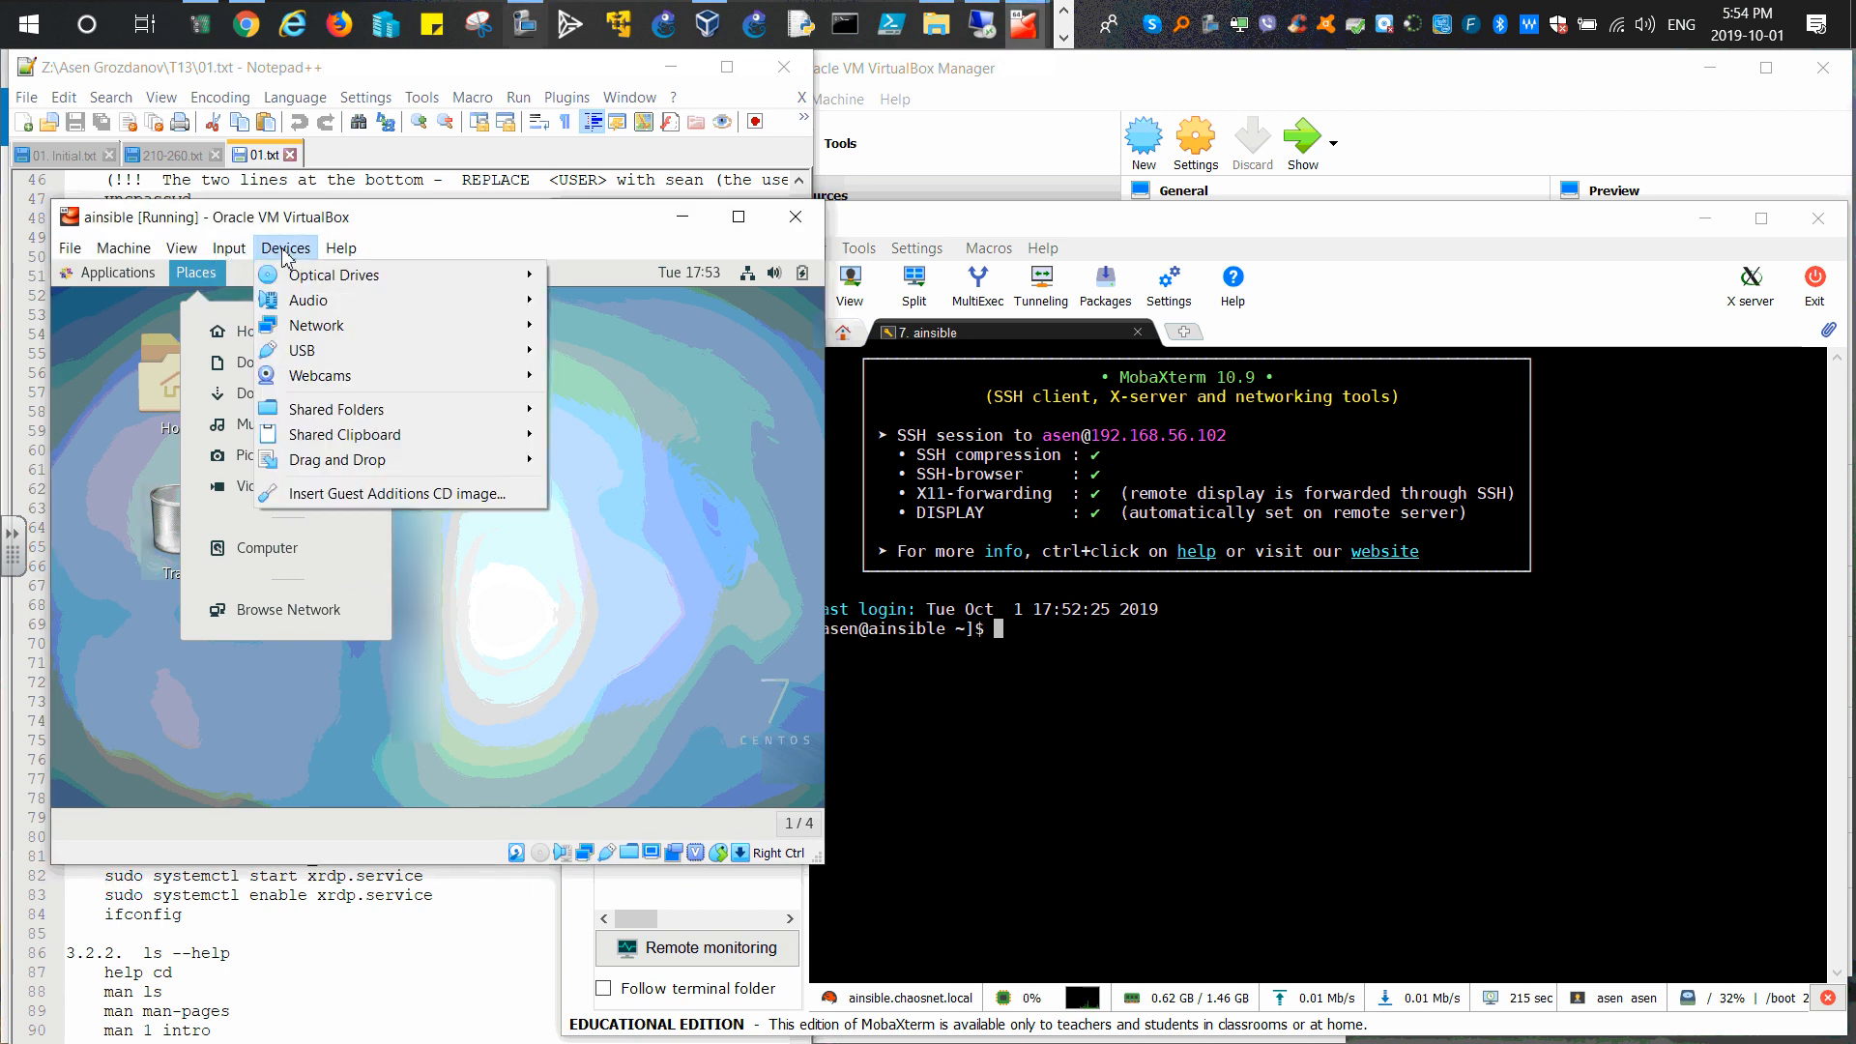
{"action": "left_click", "coordinate": [671, 593]}
{"action": "left_click", "coordinate": [285, 248]}
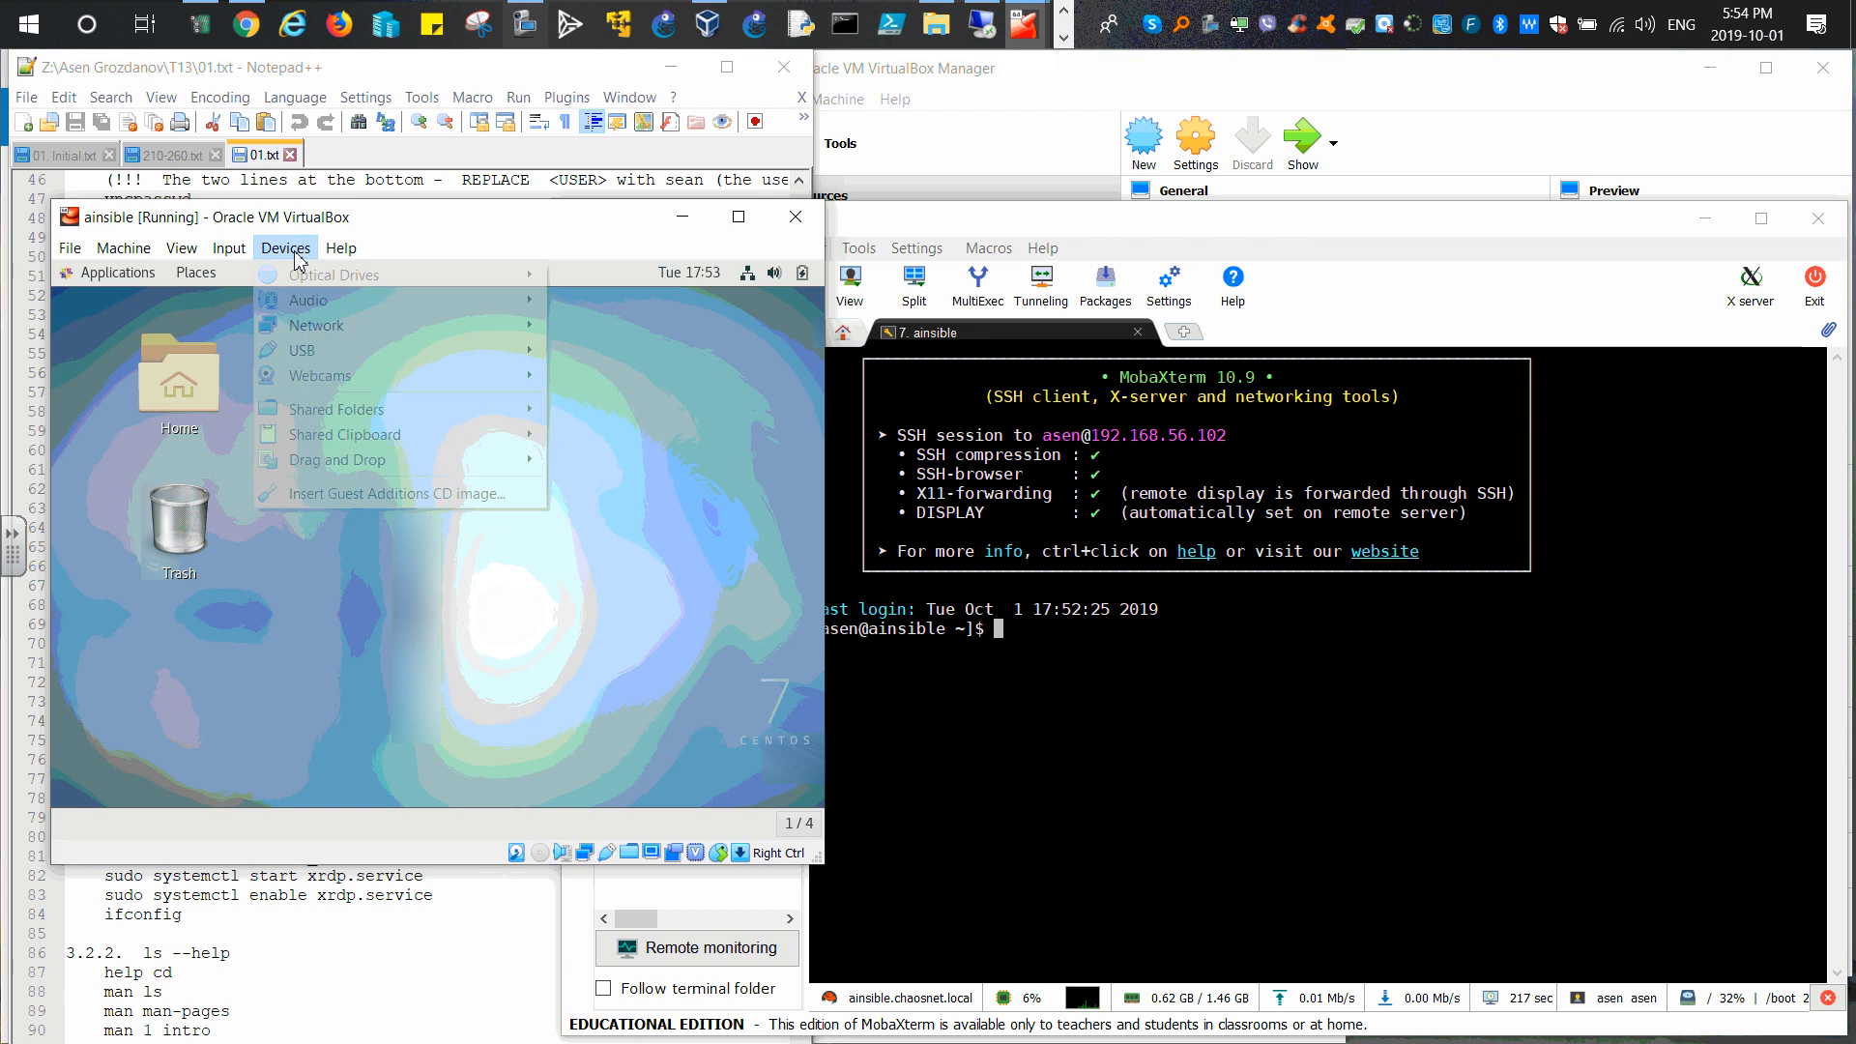
{"action": "left_click", "coordinate": [322, 503]}
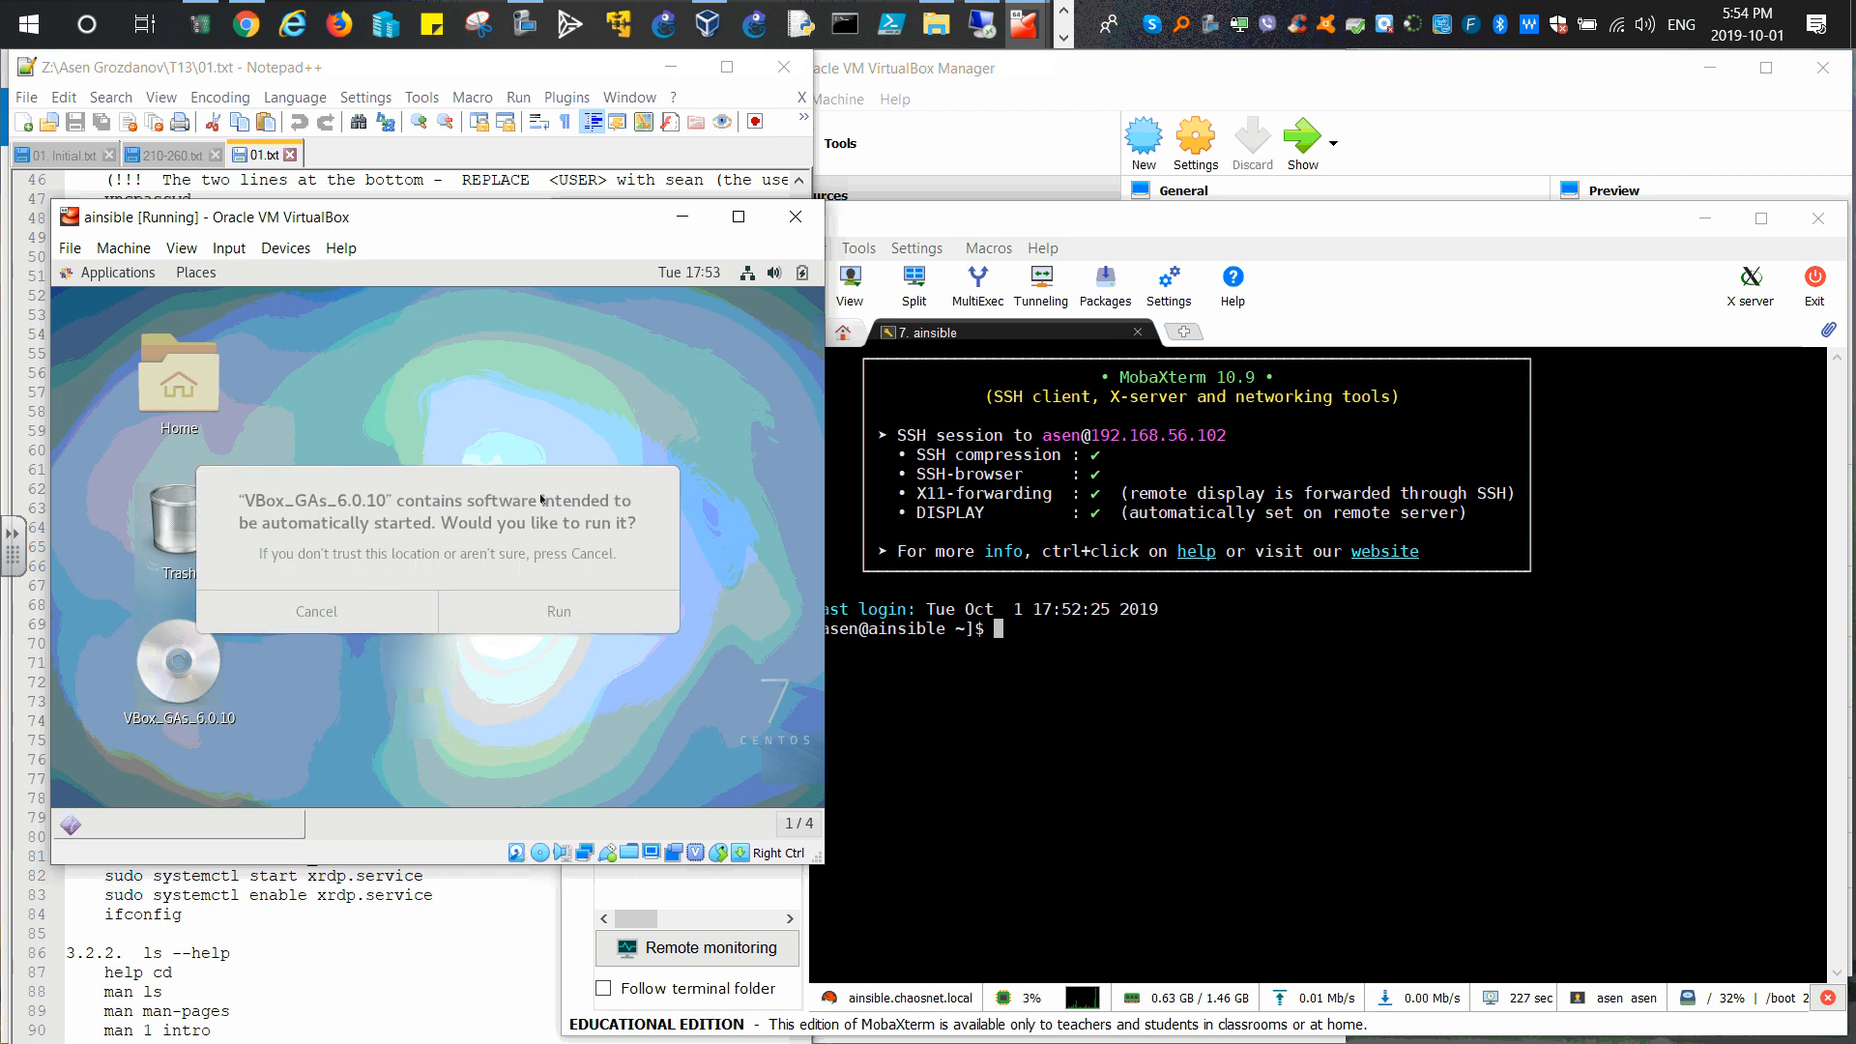
Step: Run the Guest Additions autorun installer, authenticating with the password
{"action": "left_click", "coordinate": [311, 610]}
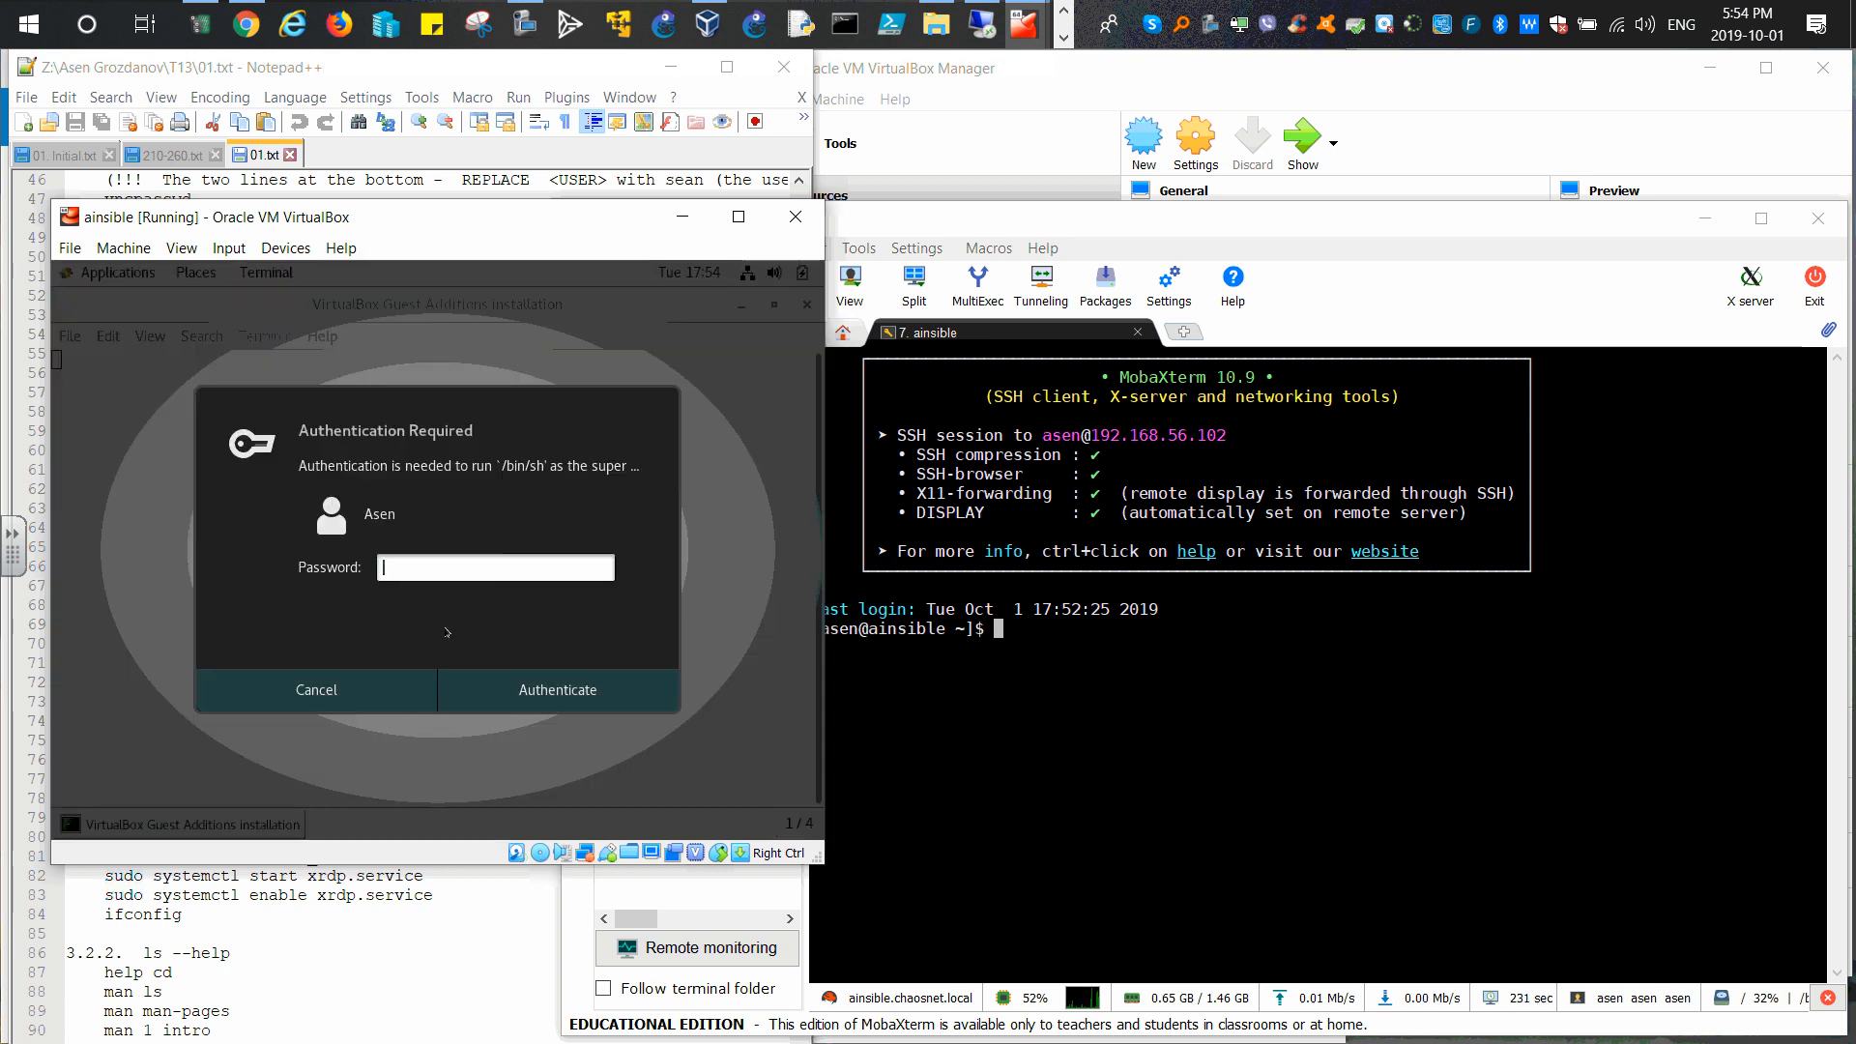
{"action": "type", "text": "••••••••"}
{"action": "key", "text": "Return"}
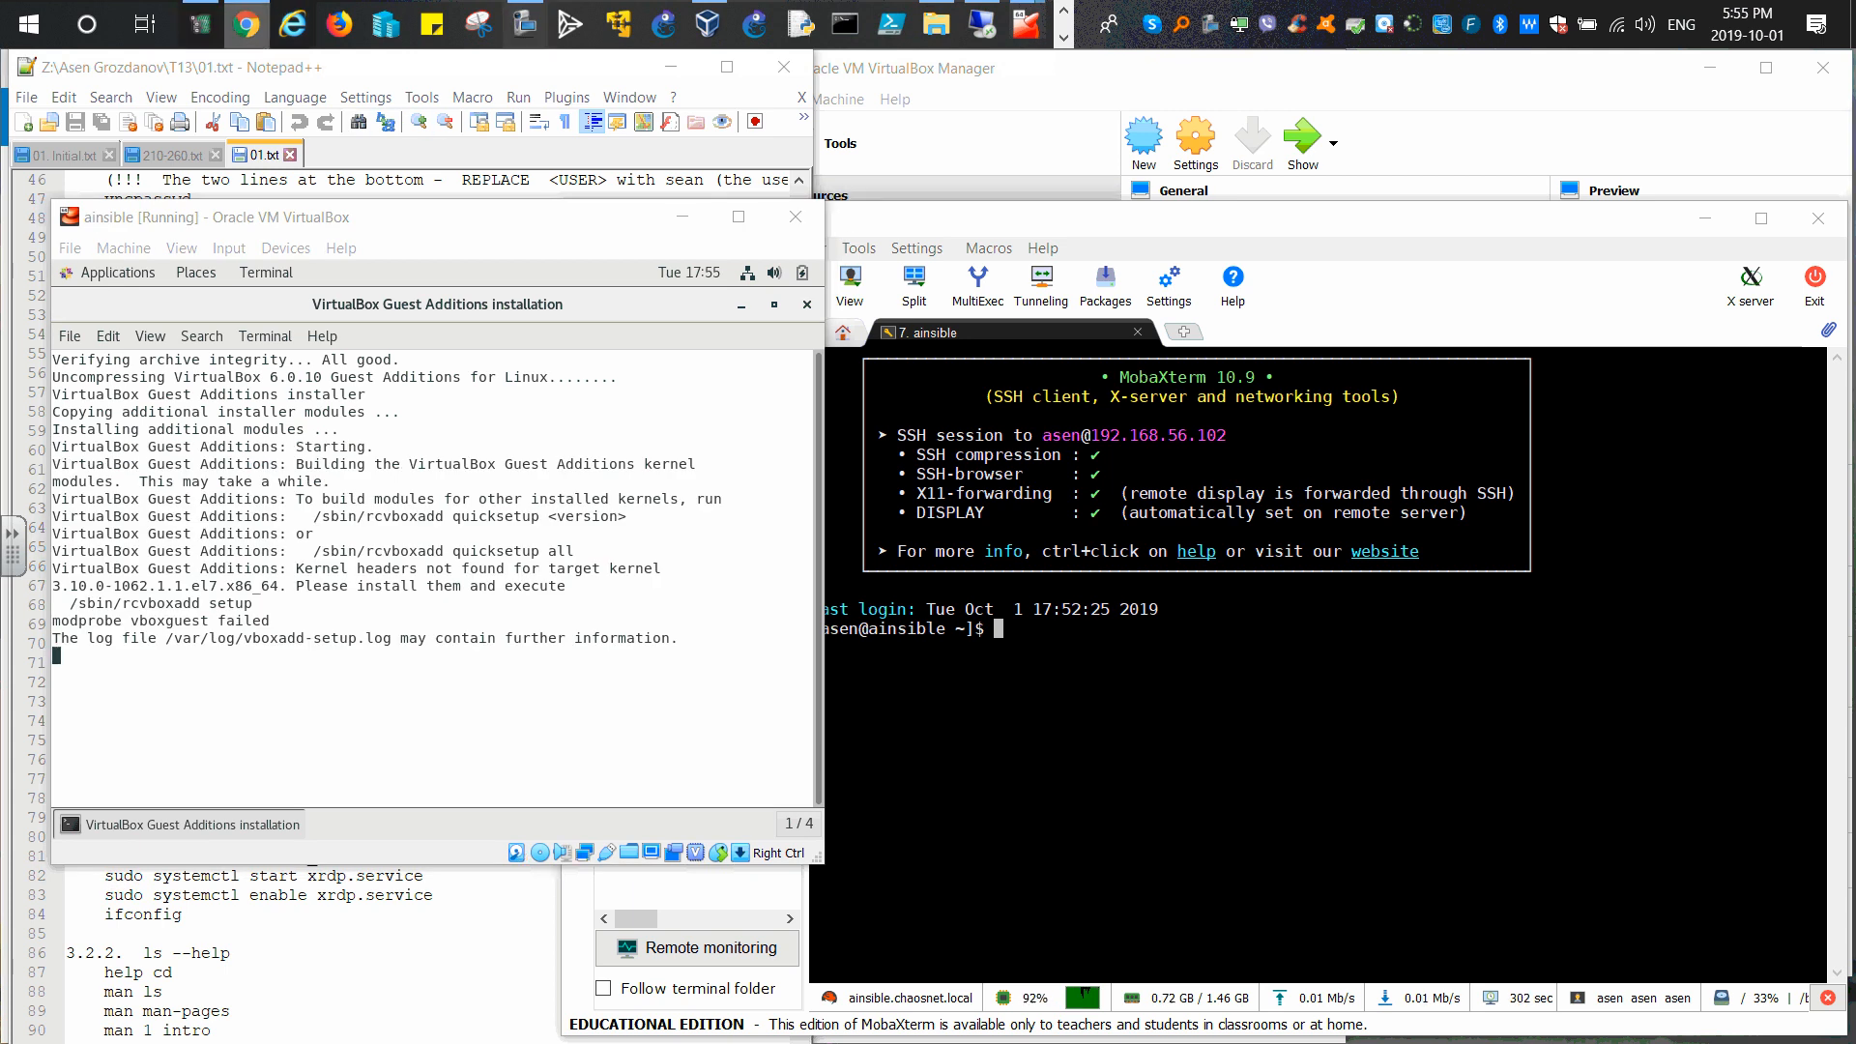
{"action": "left_click_drag", "start_coordinate": [1855, 92], "coordinate": [1433, 73]}
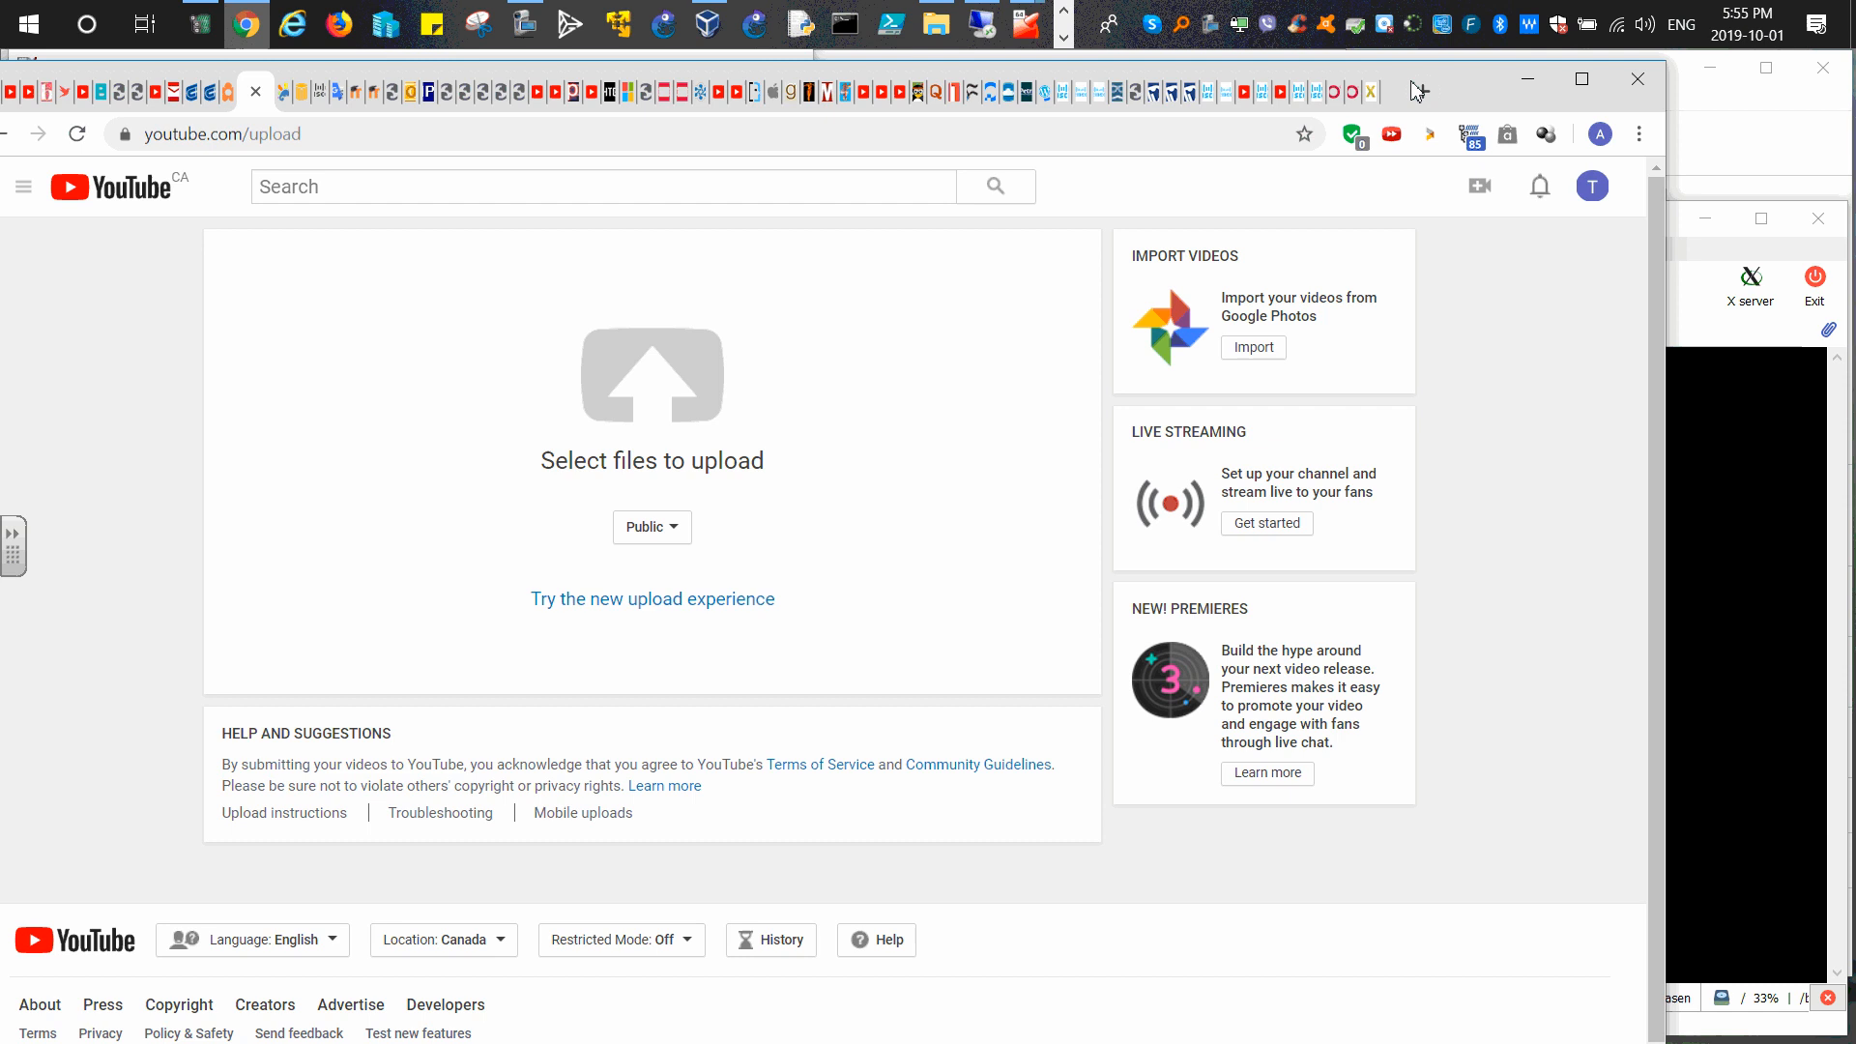
Step: Start a 'cento' search in a new maximized Chrome tab, then return to the ainsible terminal
{"action": "left_click", "coordinate": [1581, 78]}
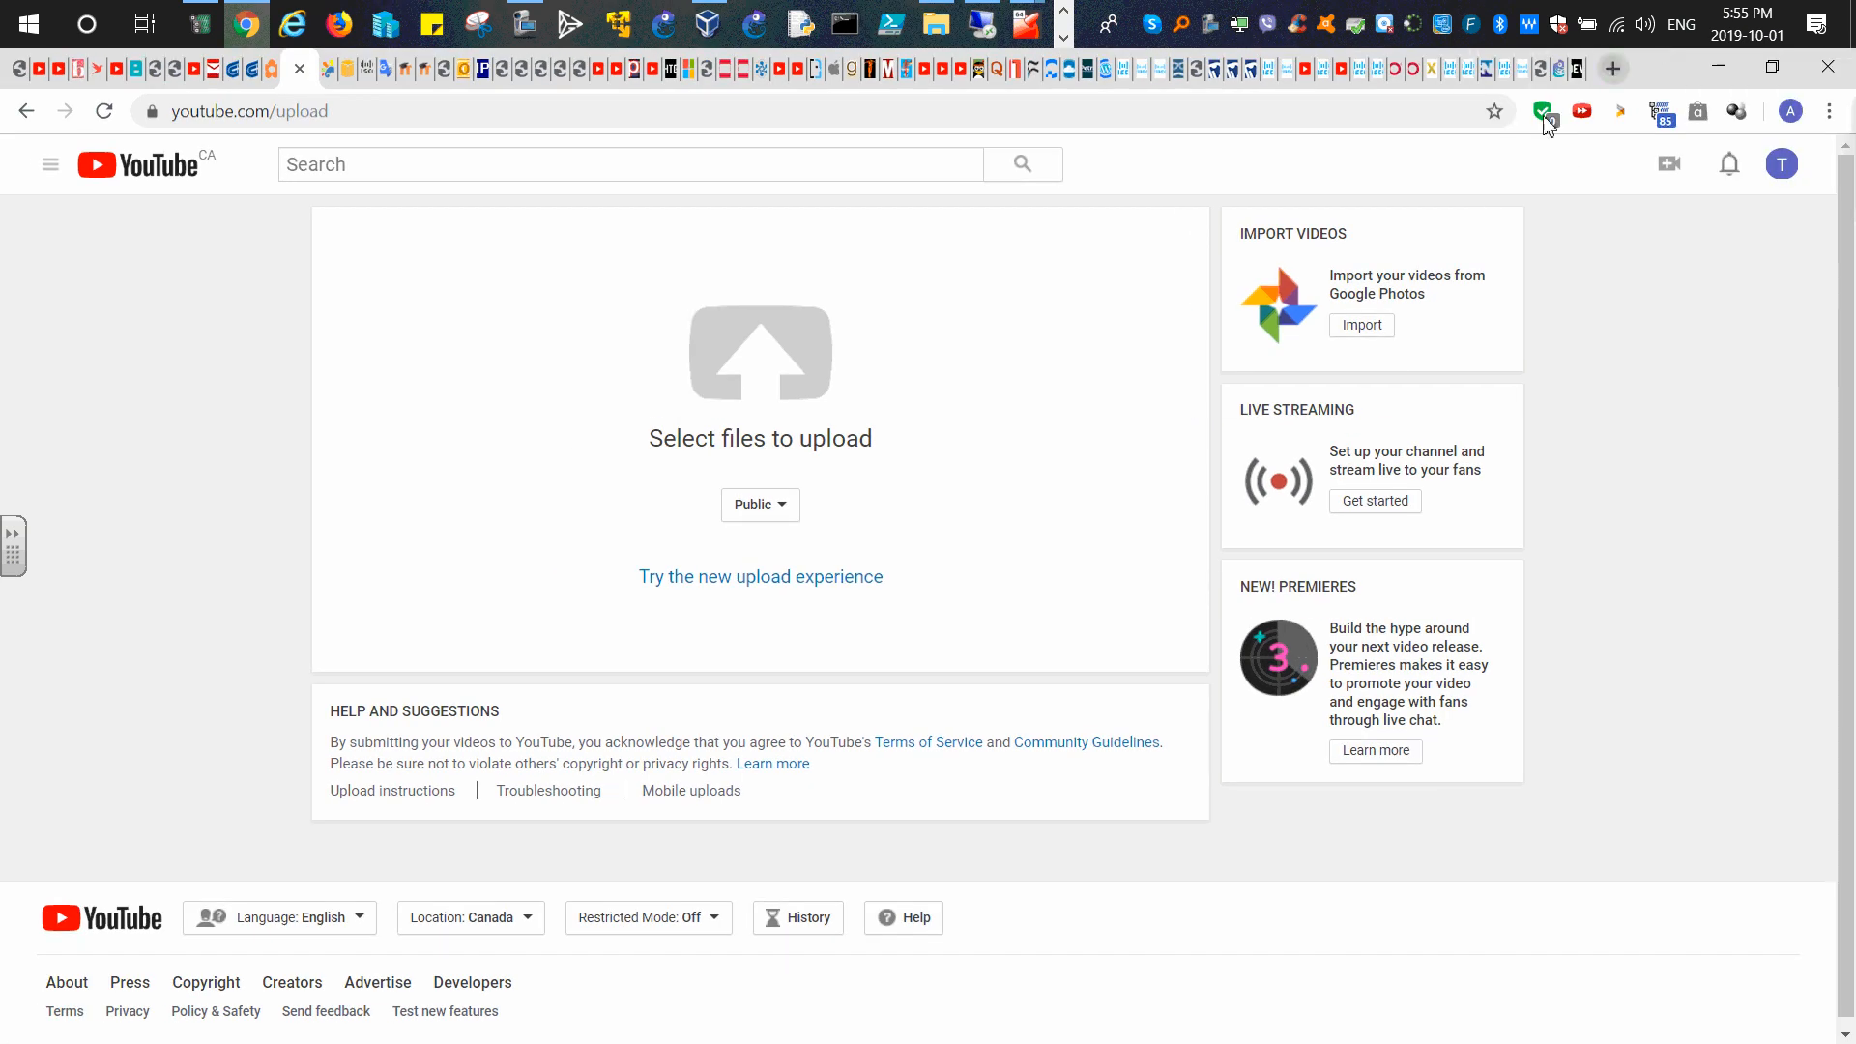
{"action": "left_click", "coordinate": [1610, 69]}
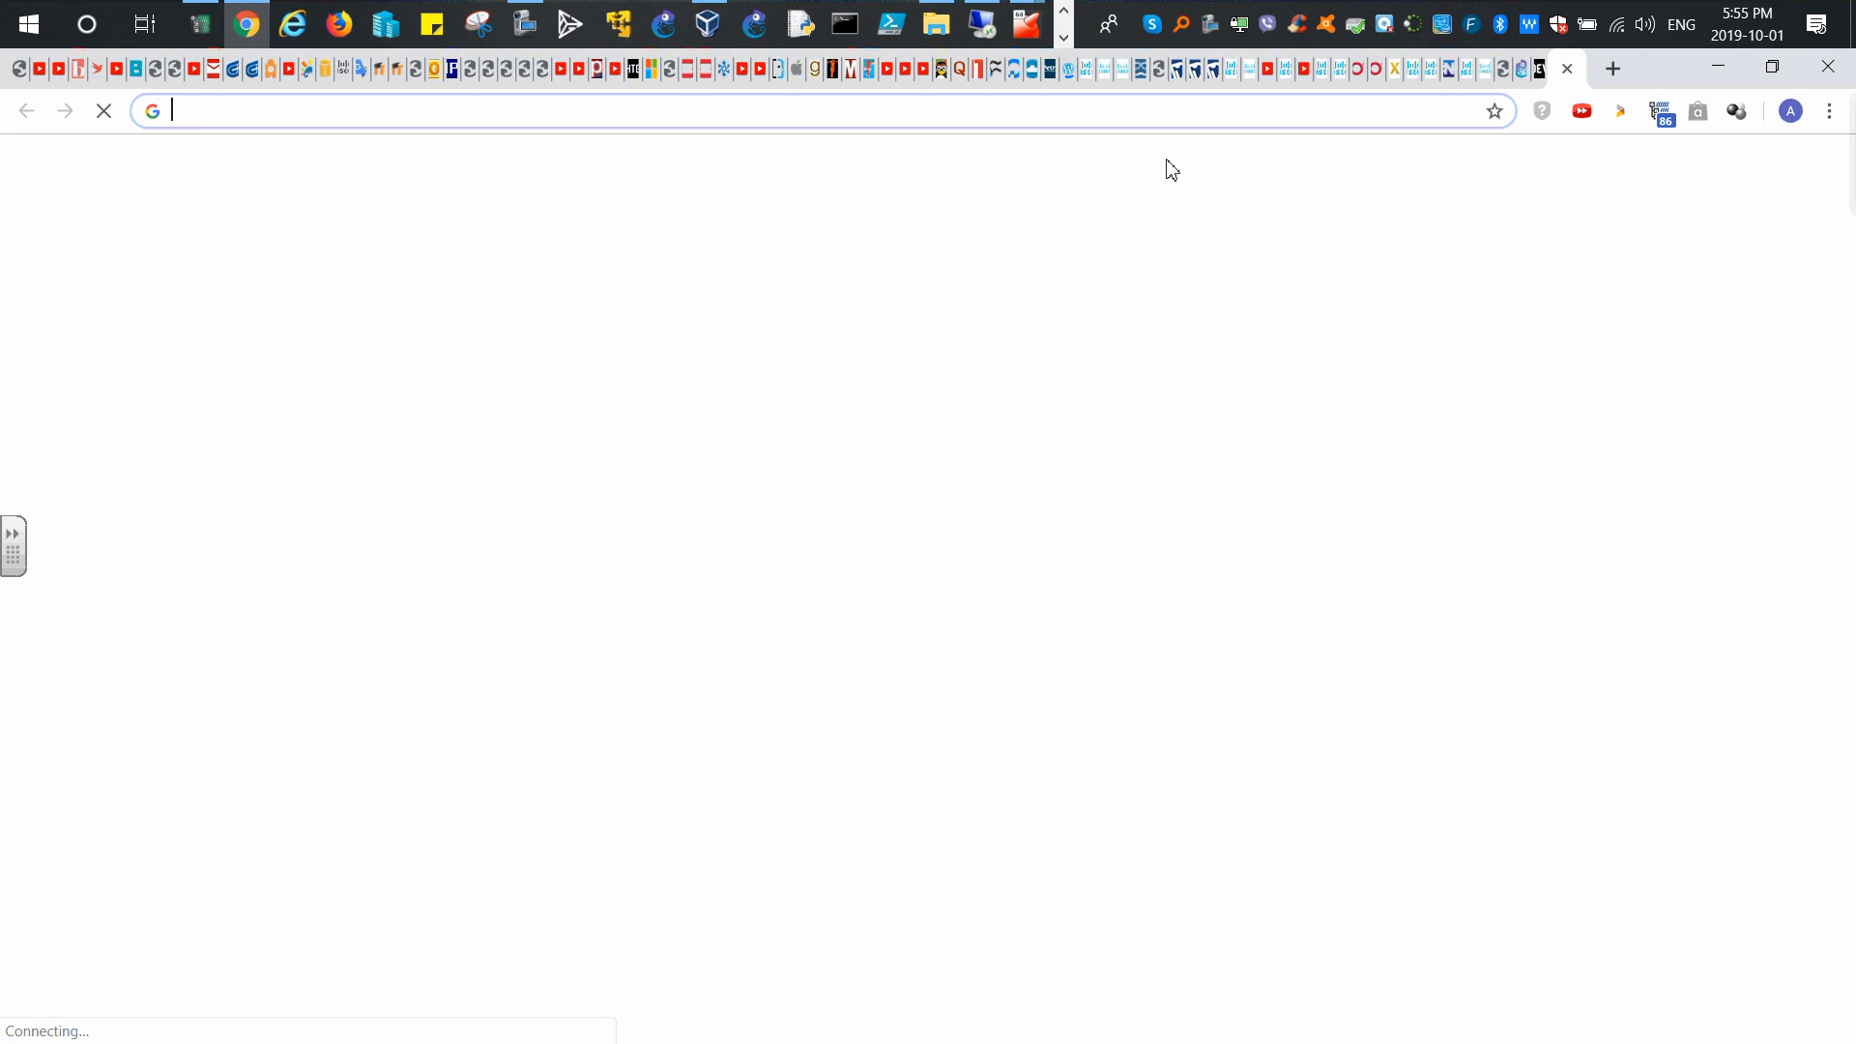
{"action": "type", "text": "cento"}
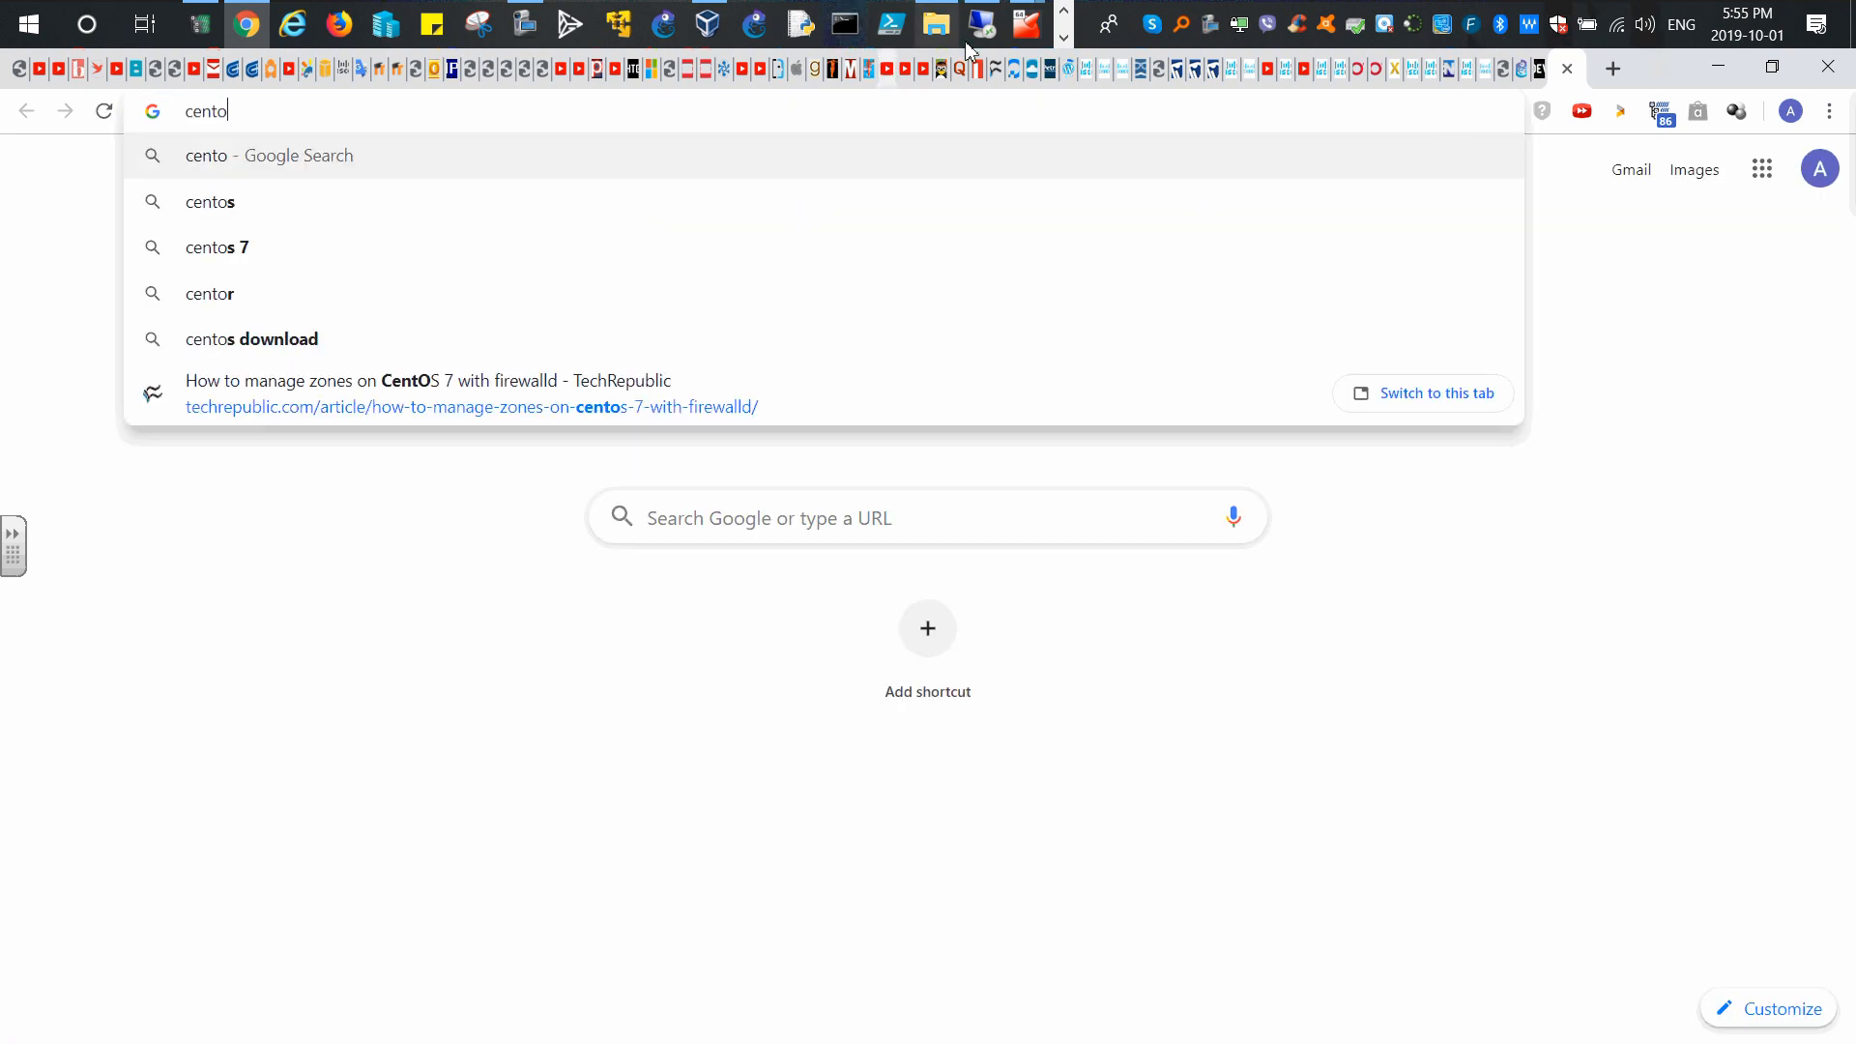
{"action": "left_click", "coordinate": [1063, 38]}
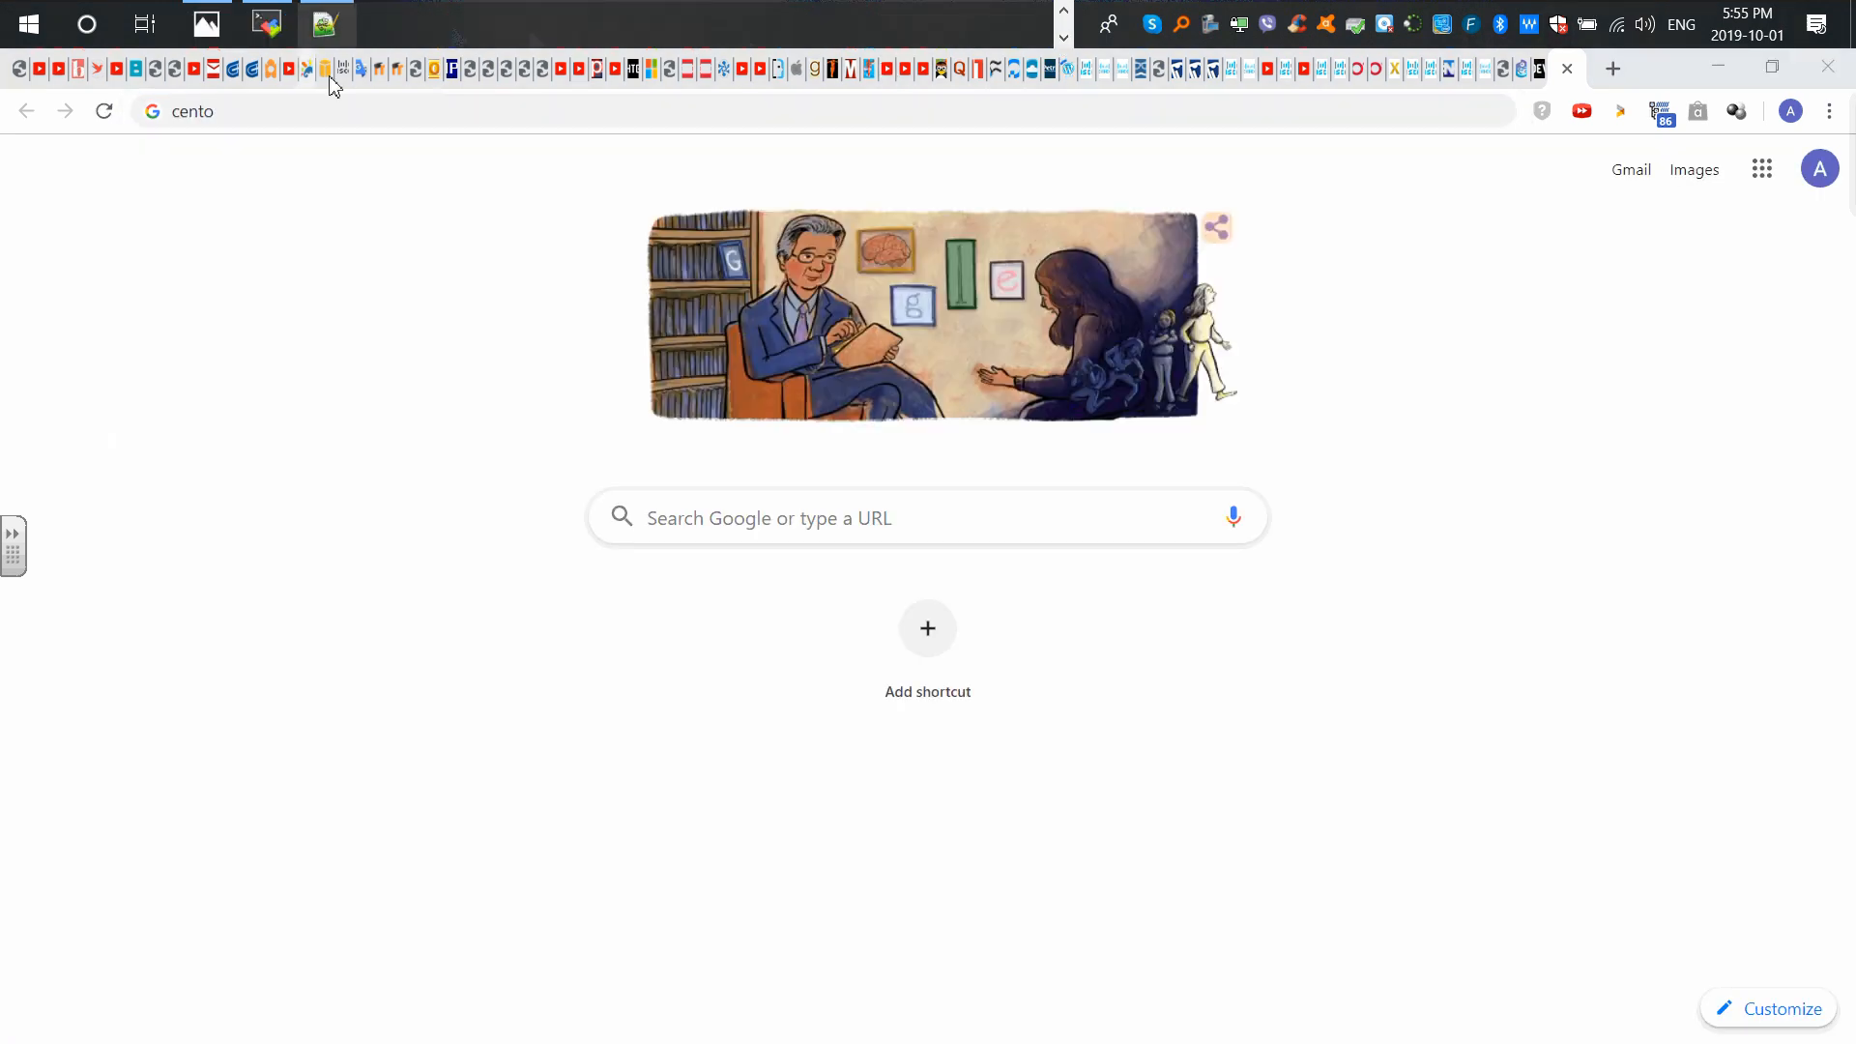
{"action": "left_click", "coordinate": [271, 29]}
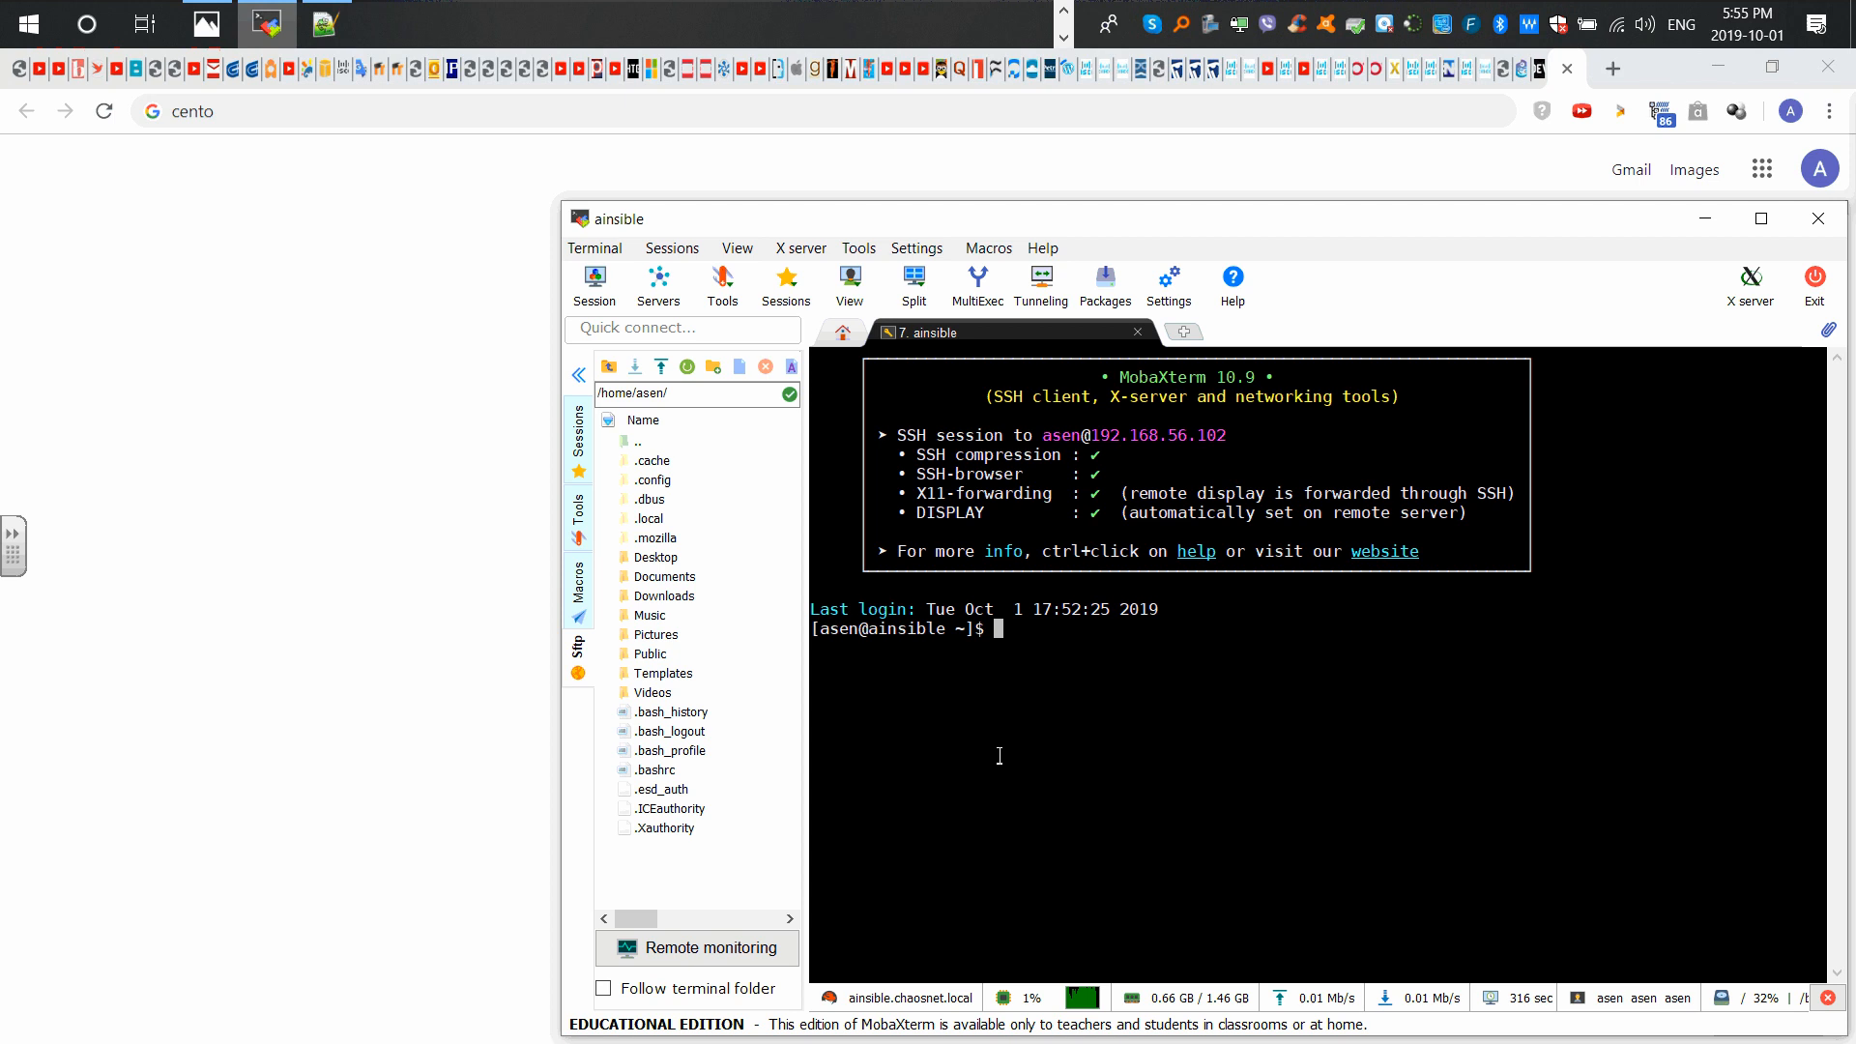
Step: Run cat /etc/*release* and highlight the CentOS 7.7.1908 version numbers in the output
{"action": "type", "text": "cat /e"}
{"action": "key", "text": "Tab"}
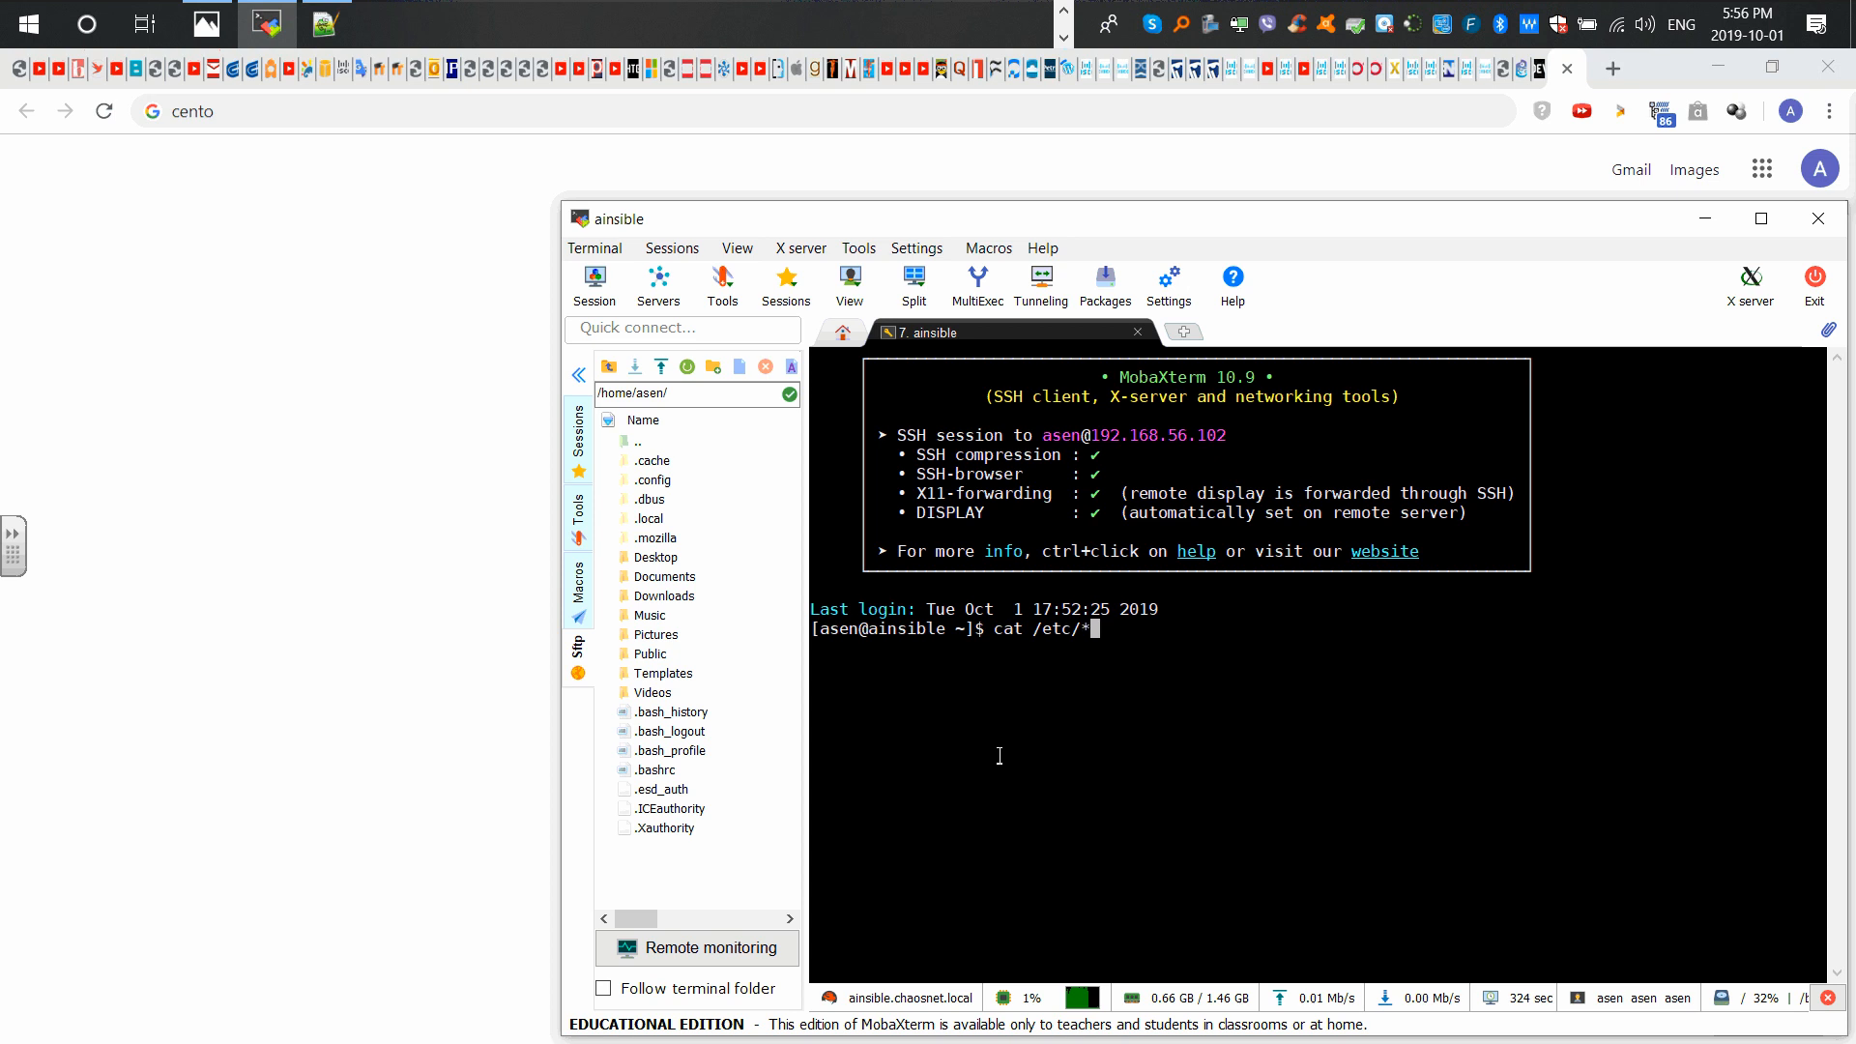
{"action": "type", "text": "*release*"}
{"action": "key", "text": "Return"}
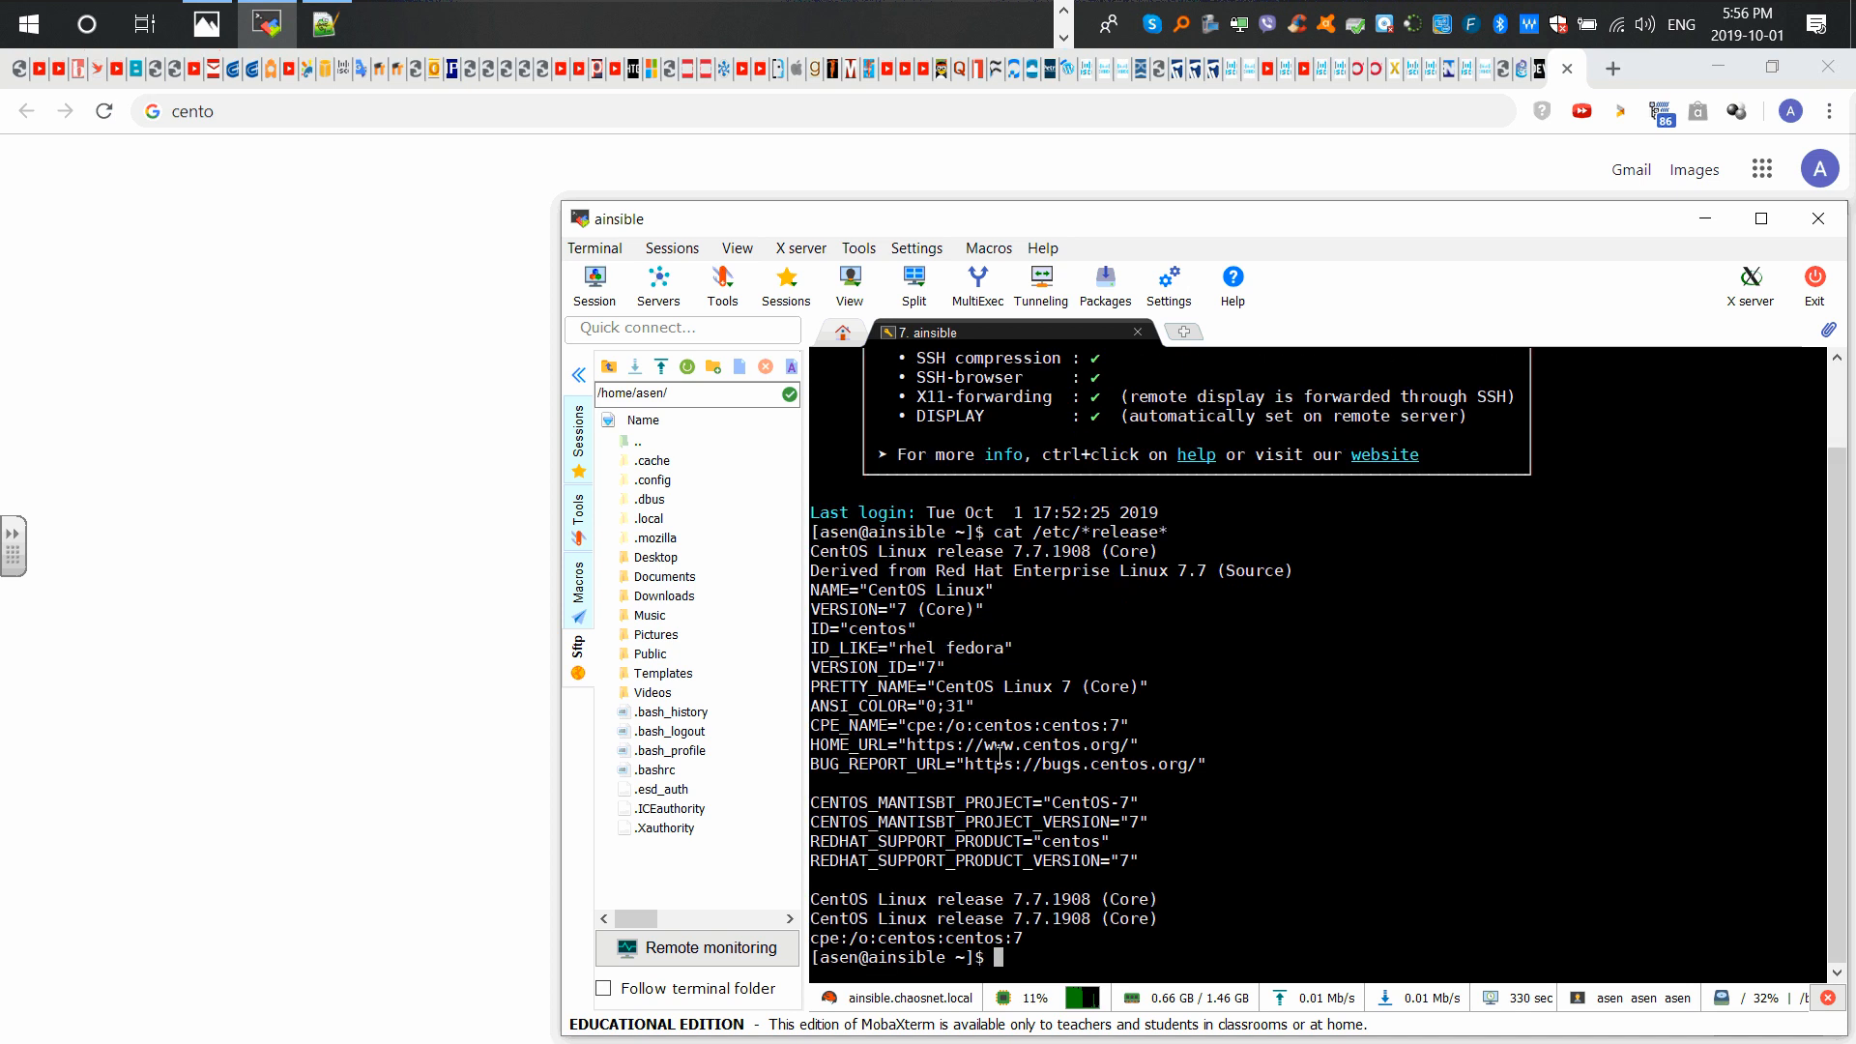
{"action": "left_click_drag", "start_coordinate": [829, 609], "coordinate": [913, 614]}
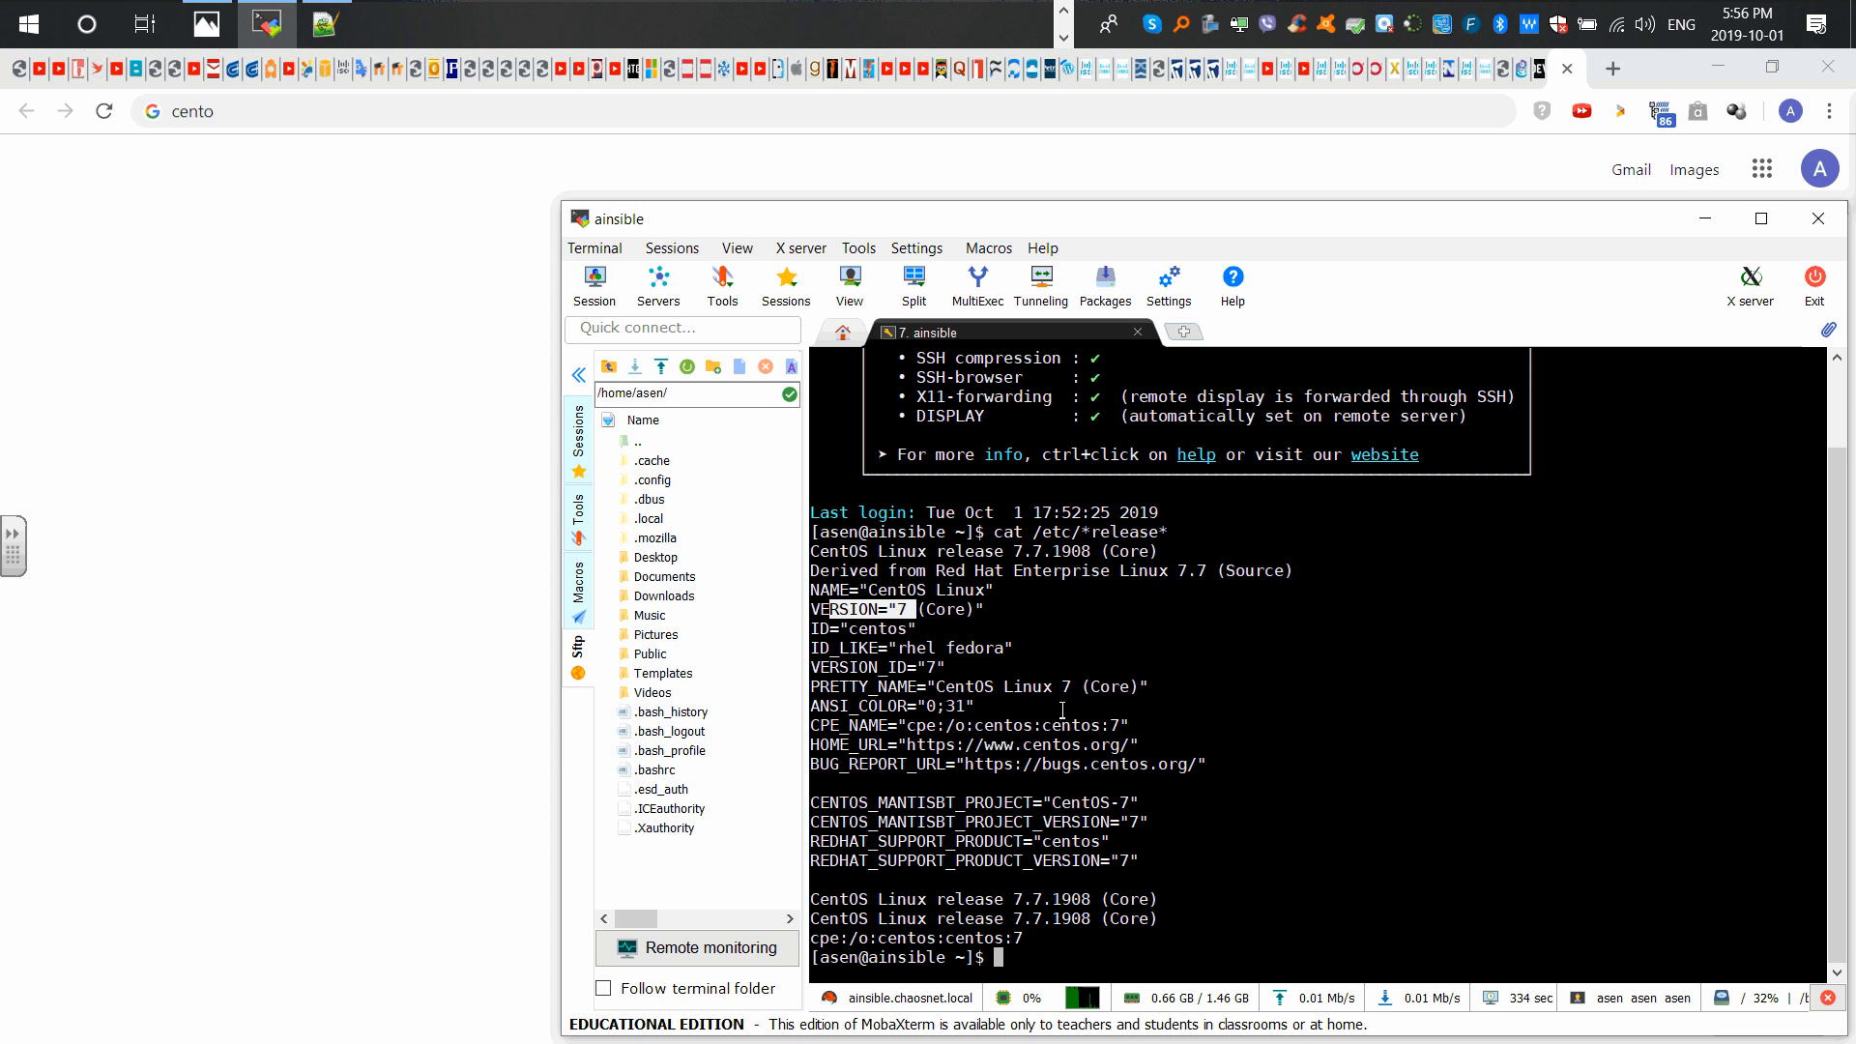
{"action": "left_click_drag", "start_coordinate": [1020, 904], "coordinate": [1048, 904]}
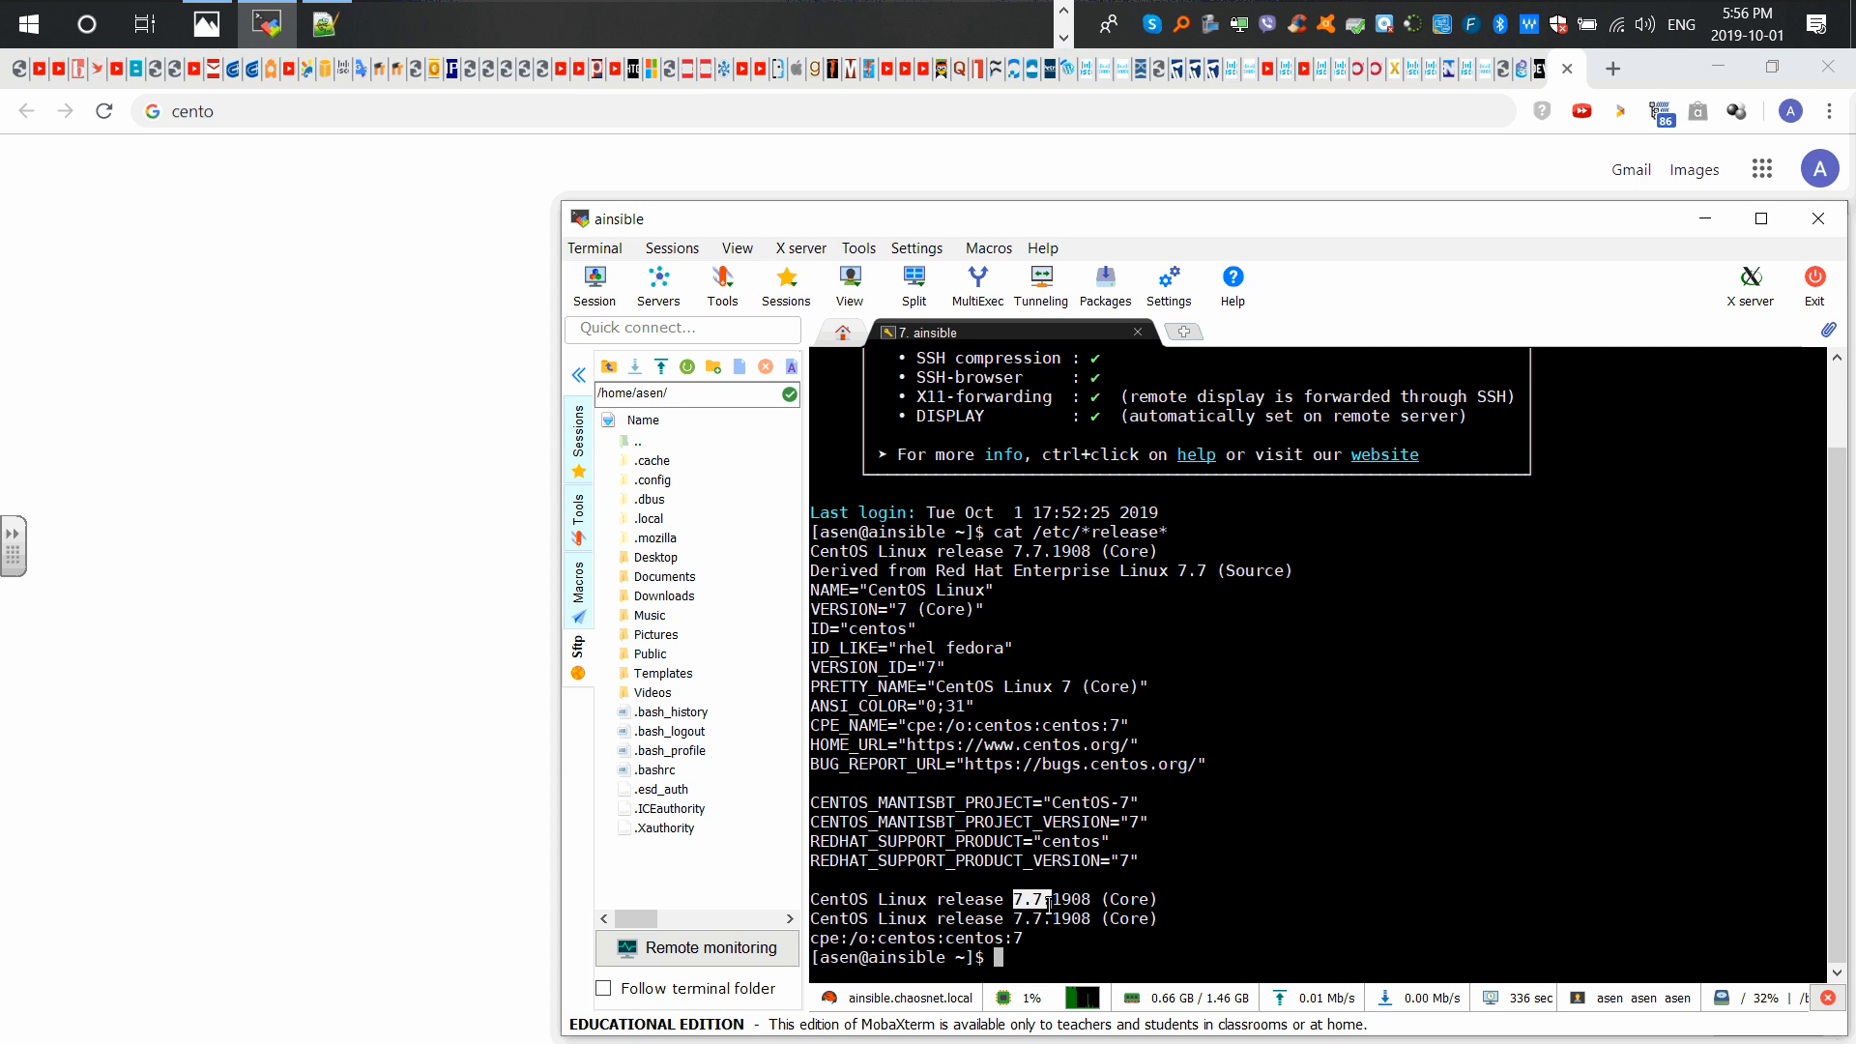
Step: Search Google for 'centos 7.7 how to virtualbox guest additions' via the autocomplete suggestion
{"action": "left_click", "coordinate": [1705, 218]}
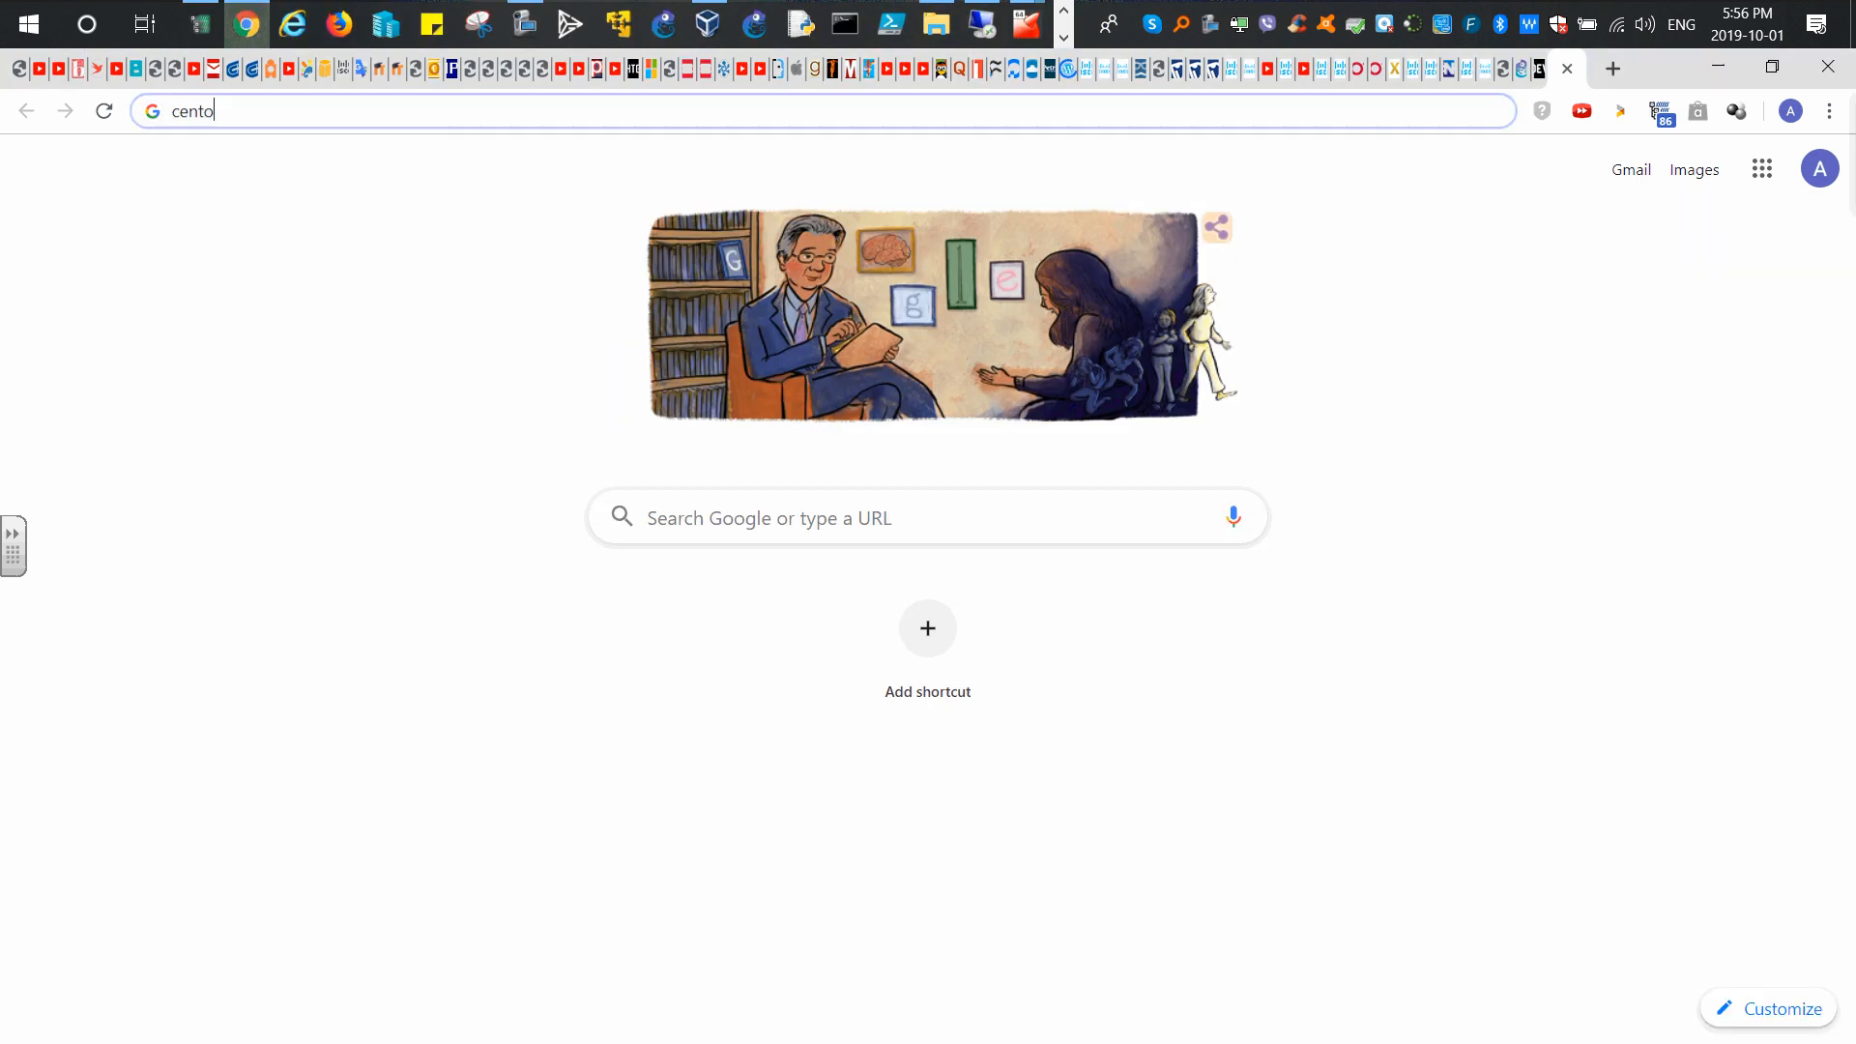
{"action": "left_click", "coordinate": [259, 104]}
{"action": "type", "text": "centos"}
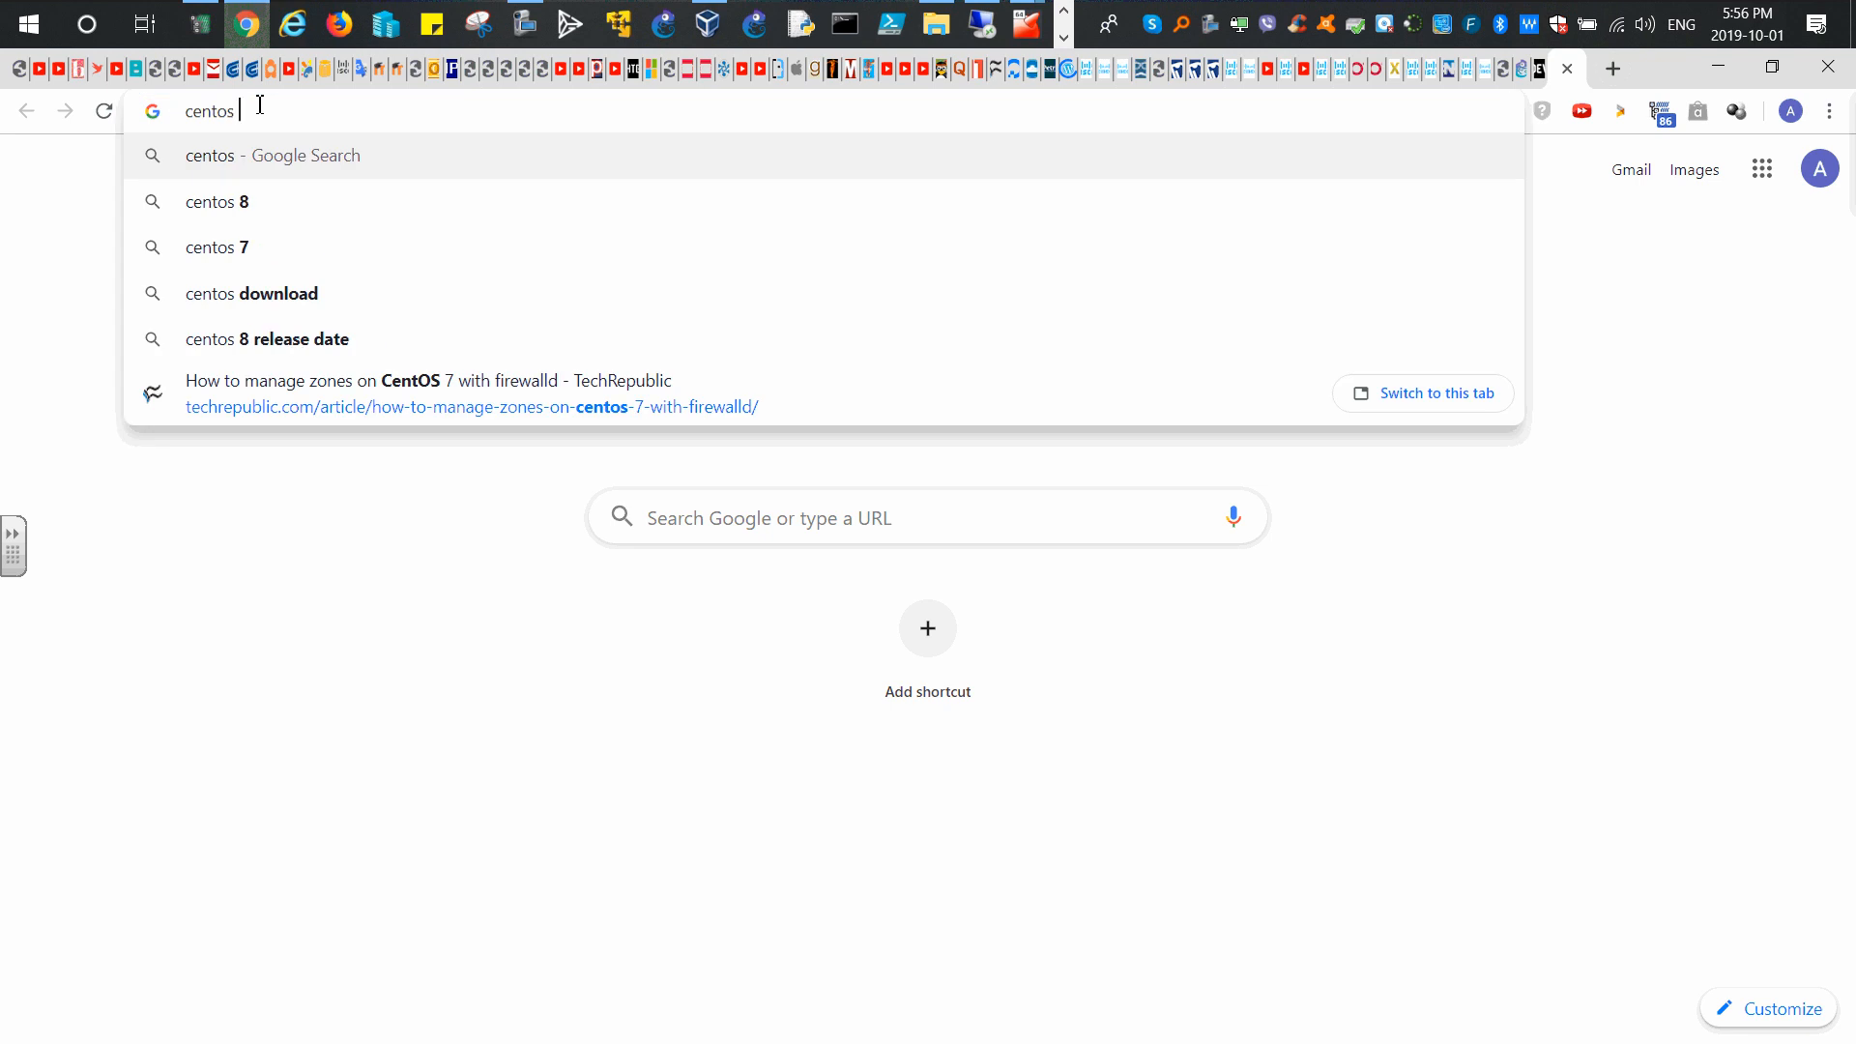
{"action": "type", "text": " 7.7"}
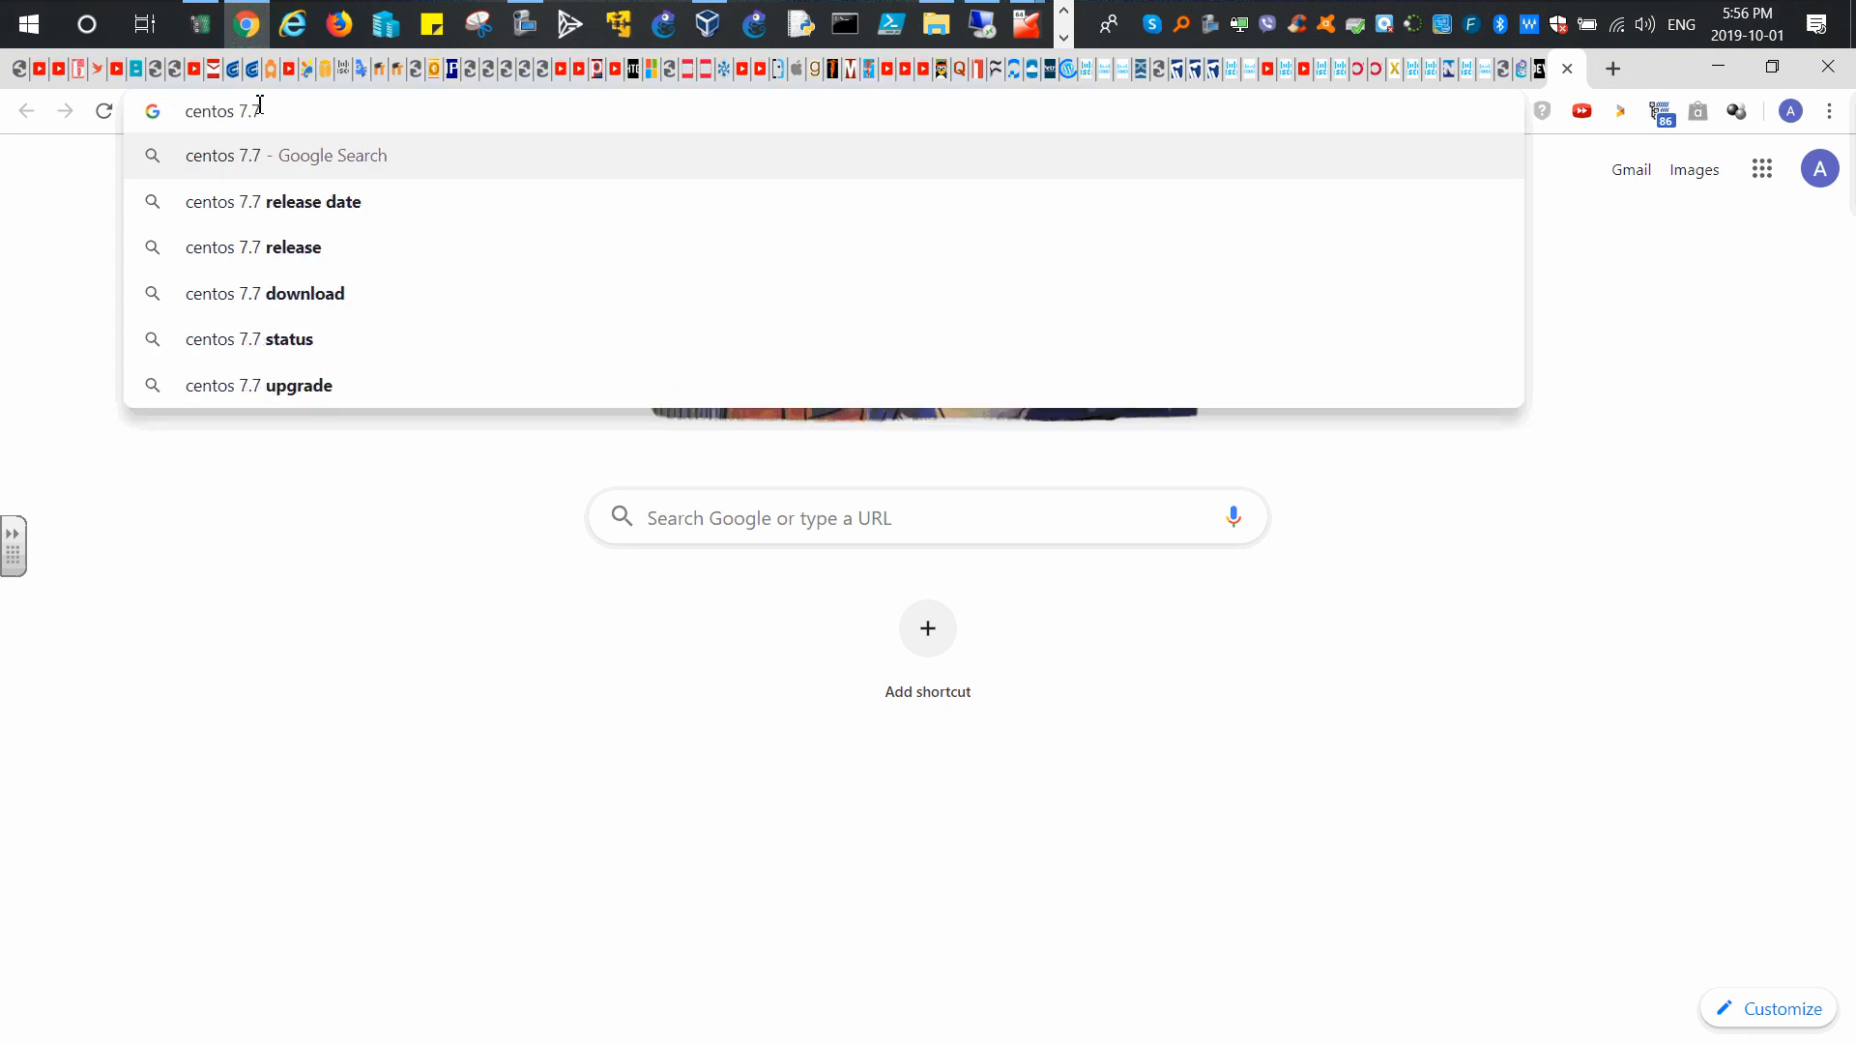
{"action": "type", "text": " ho"}
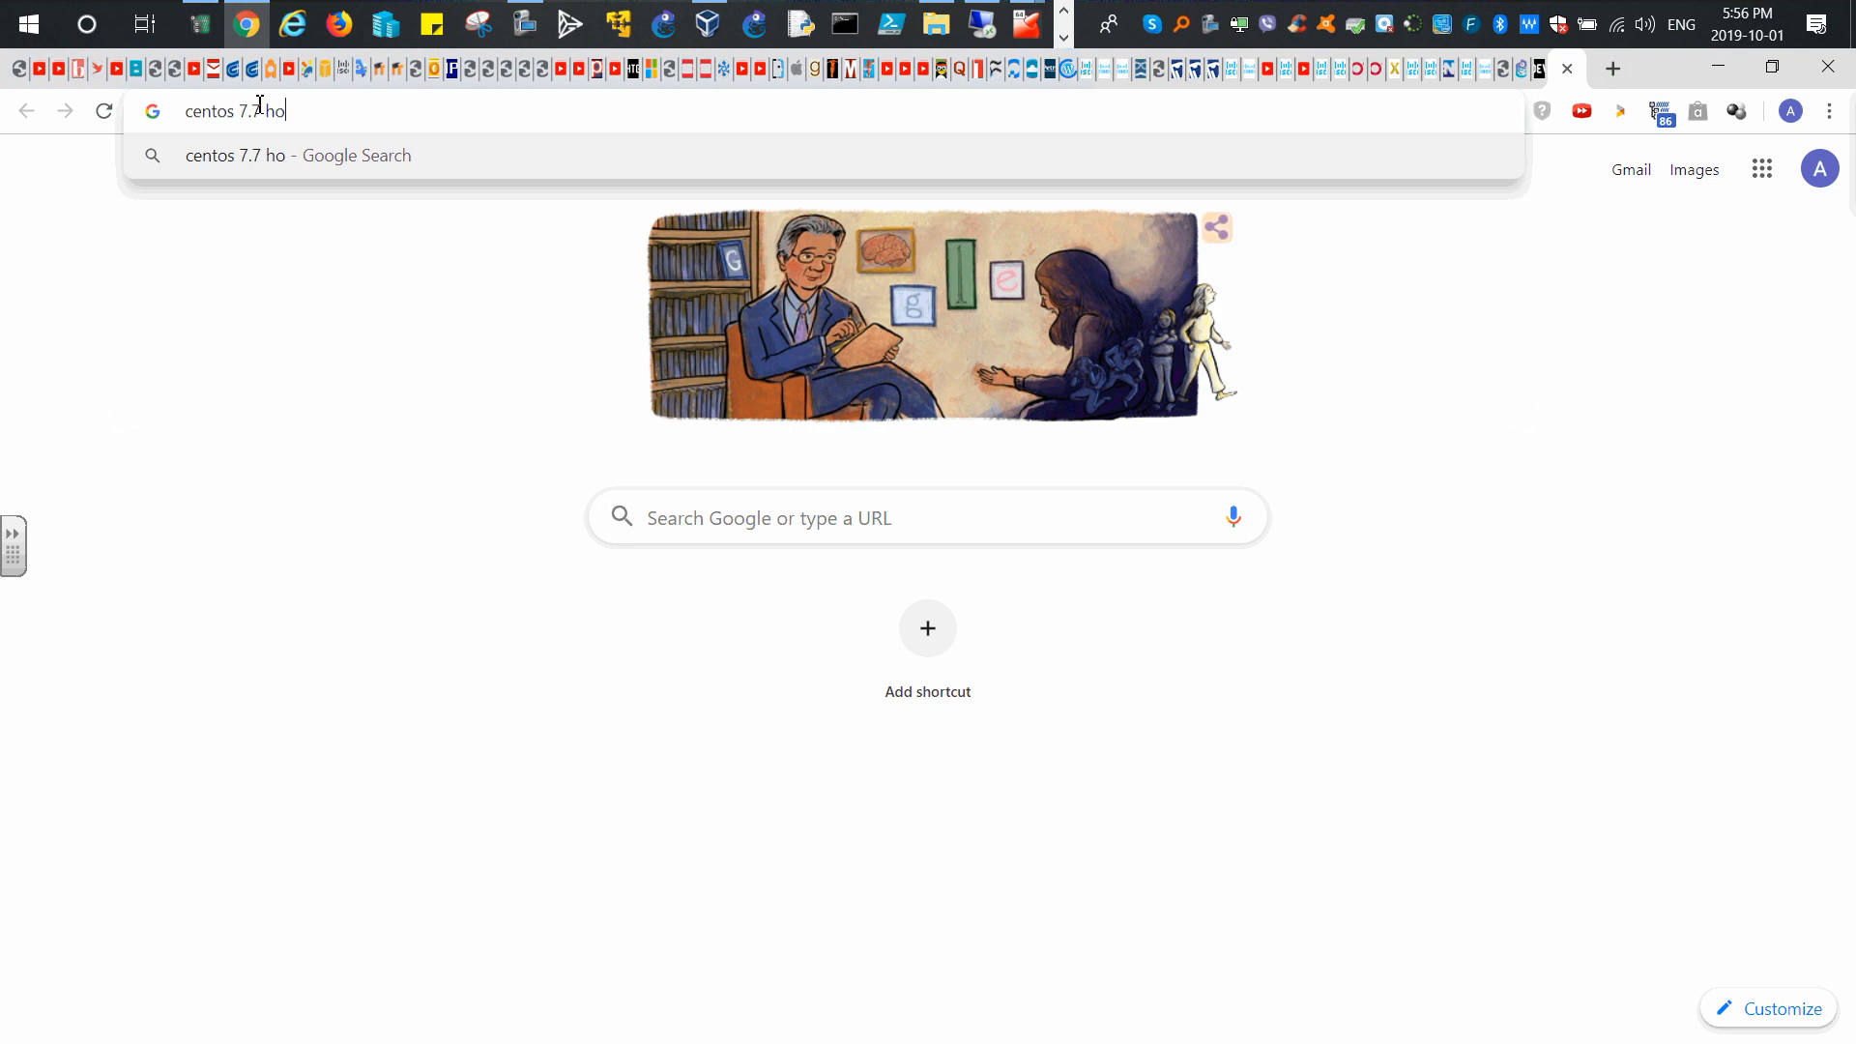
{"action": "type", "text": "w to gue"}
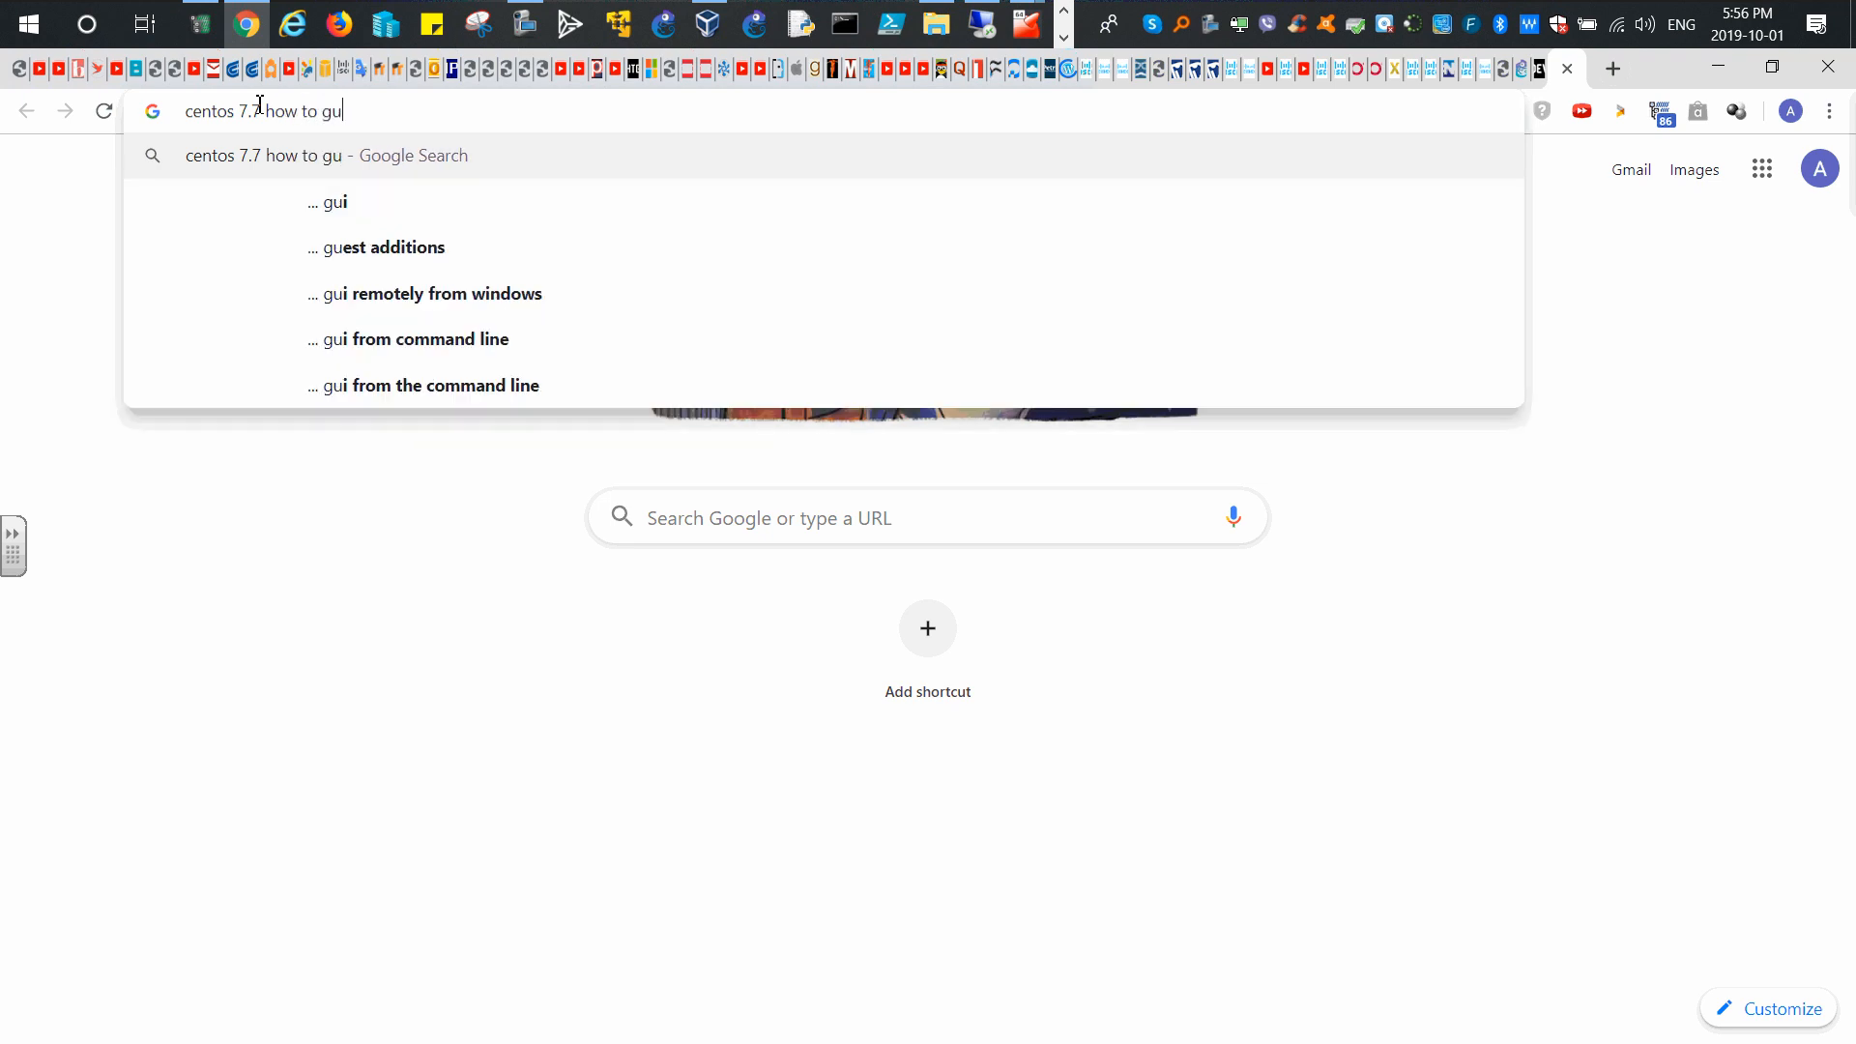
{"action": "key", "text": "BackSpace"}
{"action": "key", "text": "BackSpace"}
{"action": "key", "text": "BackSpace"}
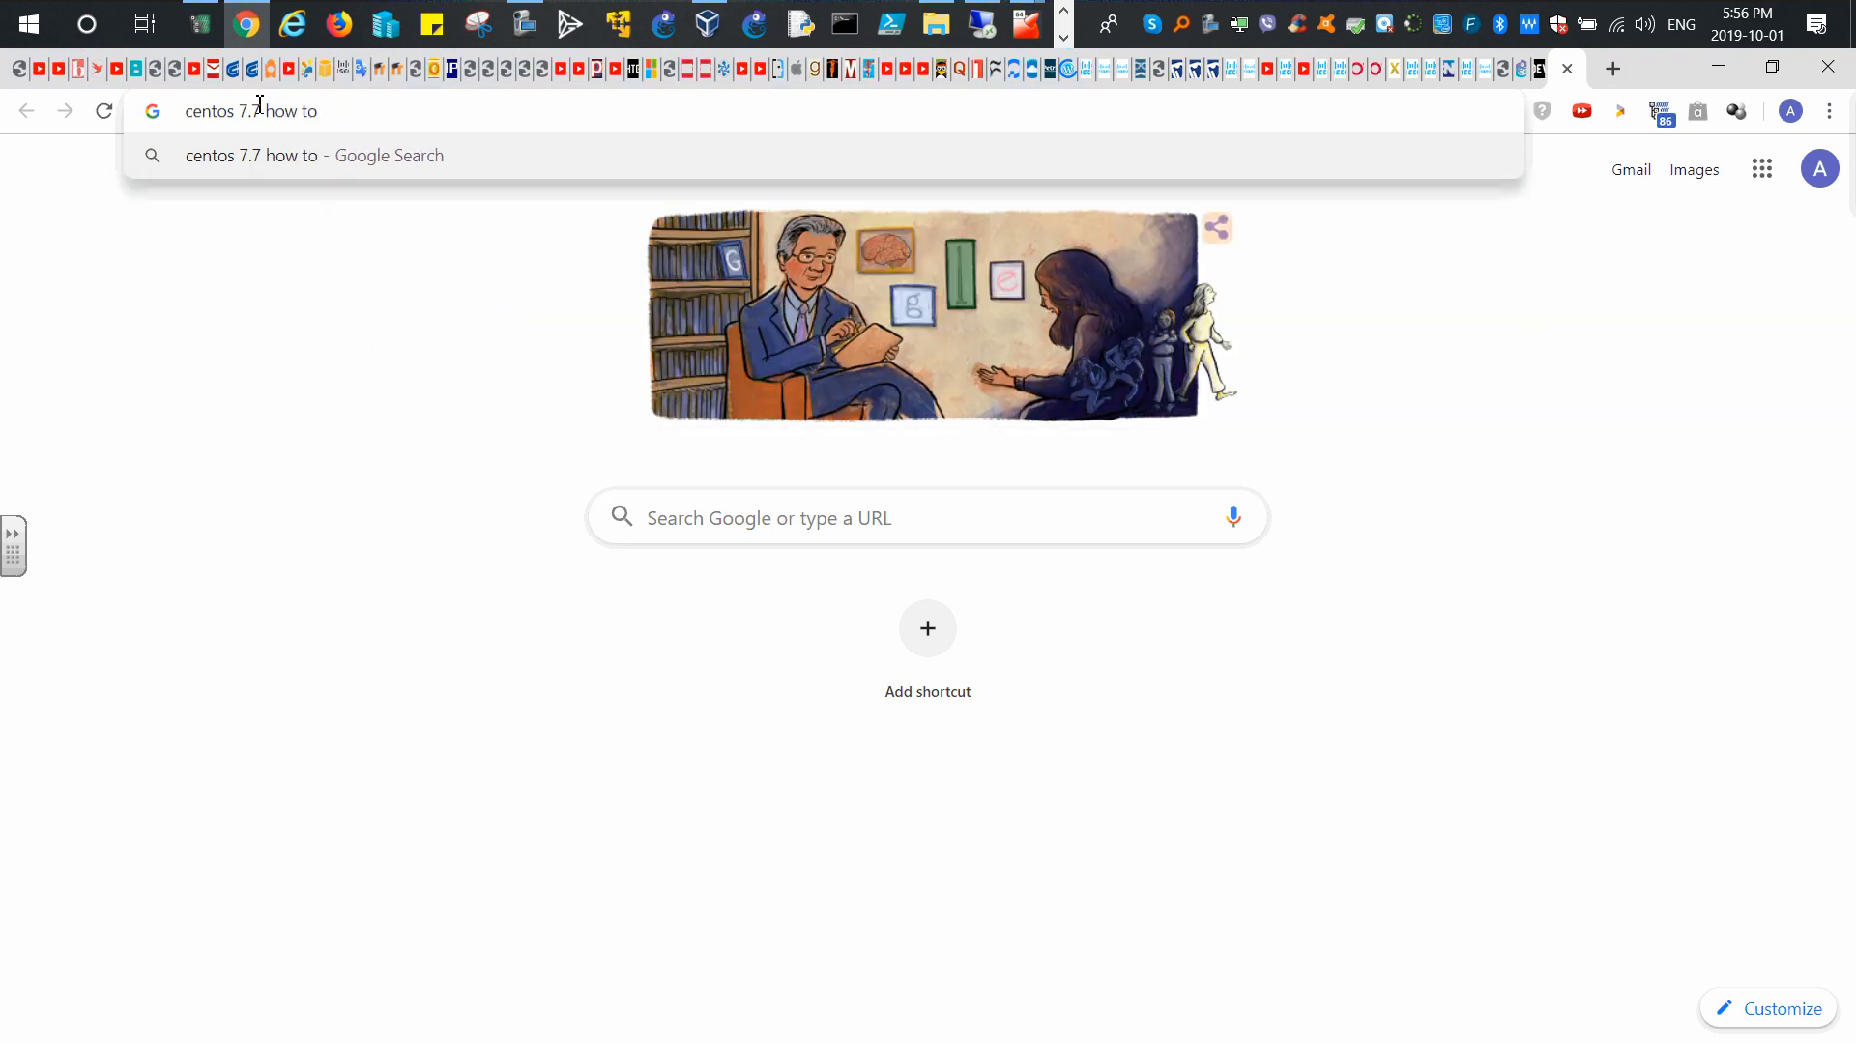
{"action": "type", "text": "vbox g"}
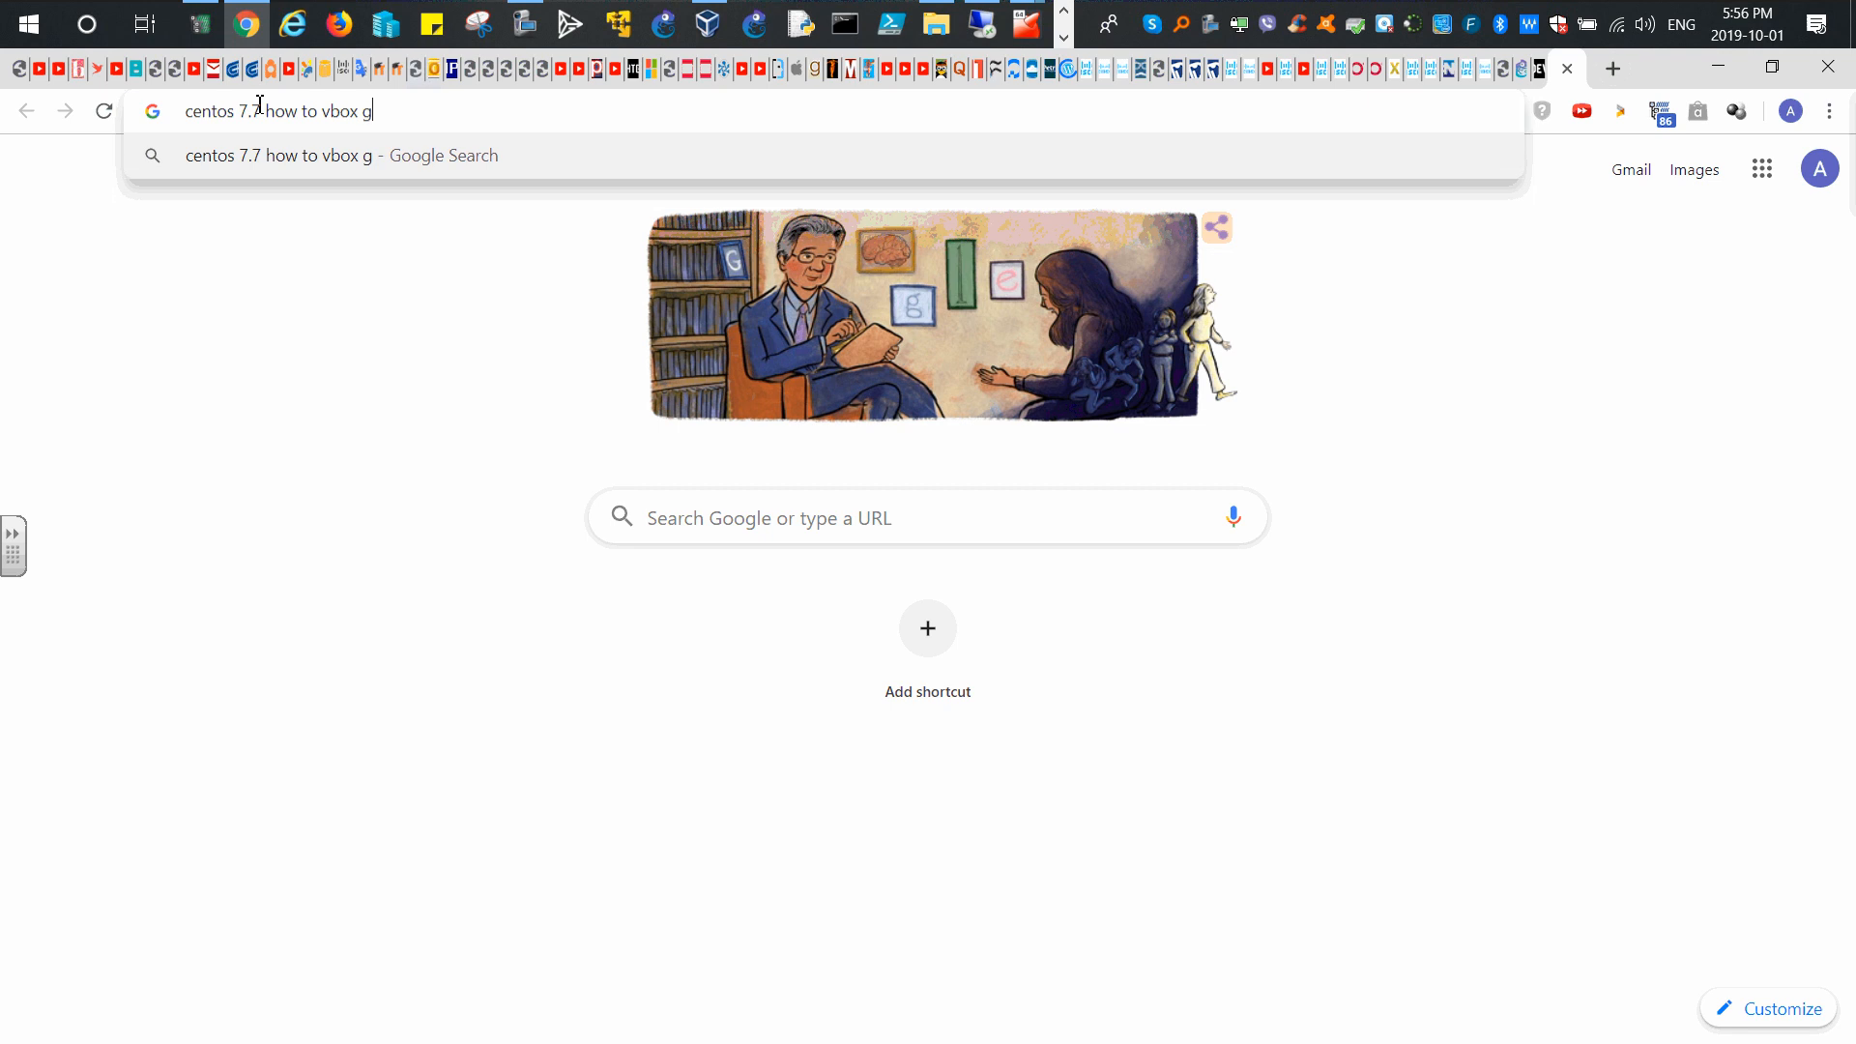
{"action": "type", "text": "ue"}
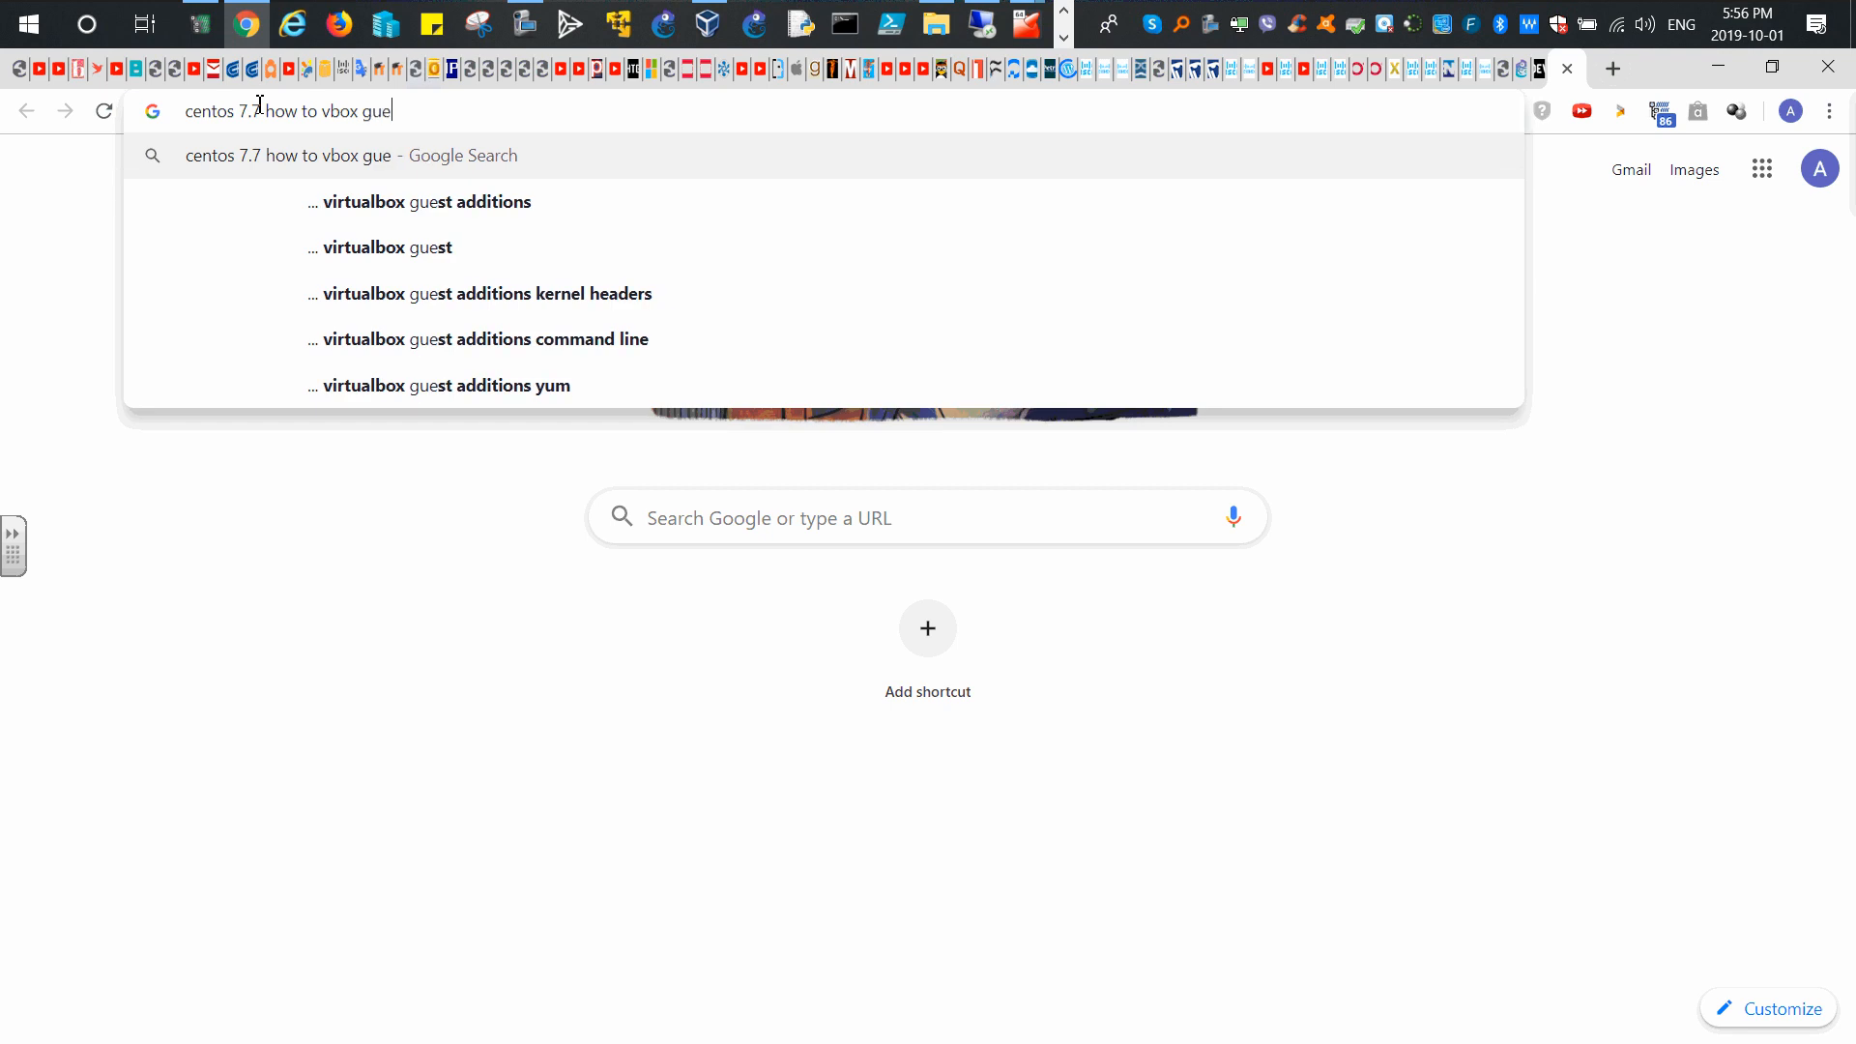
{"action": "key", "text": "Down"}
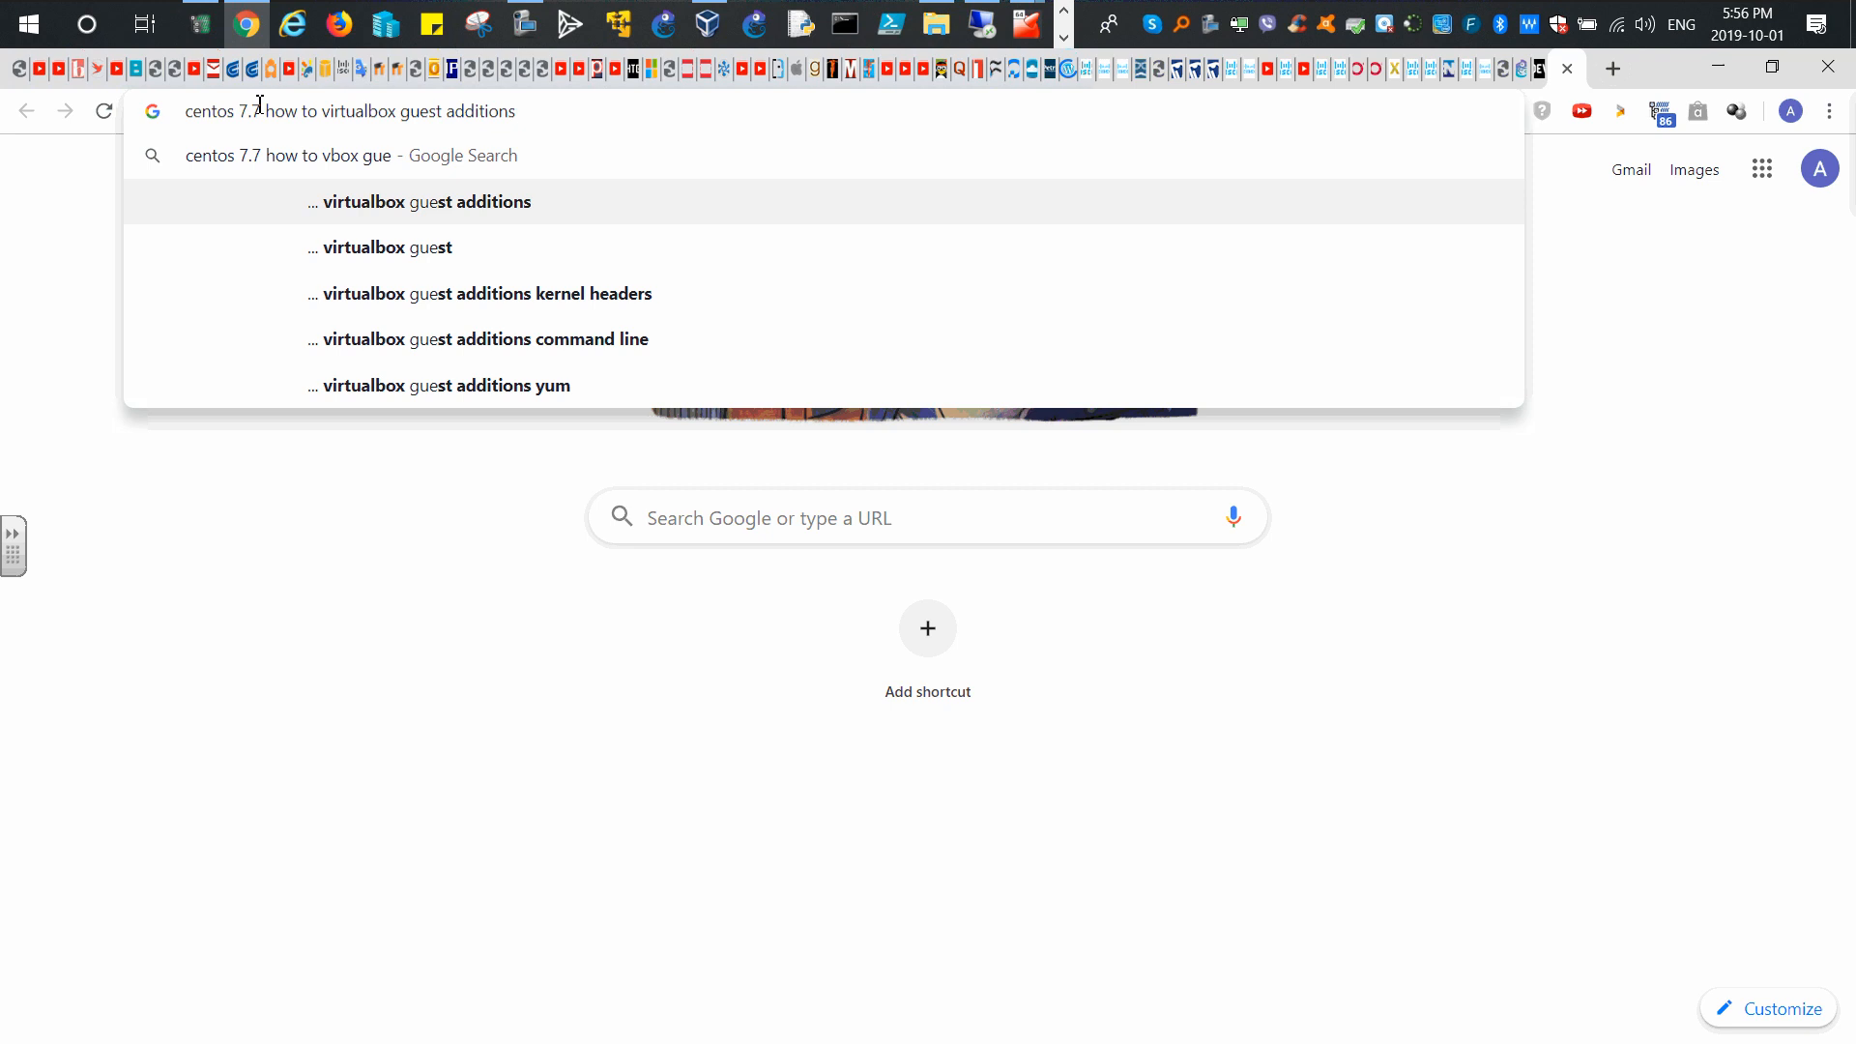
{"action": "key", "text": "Return"}
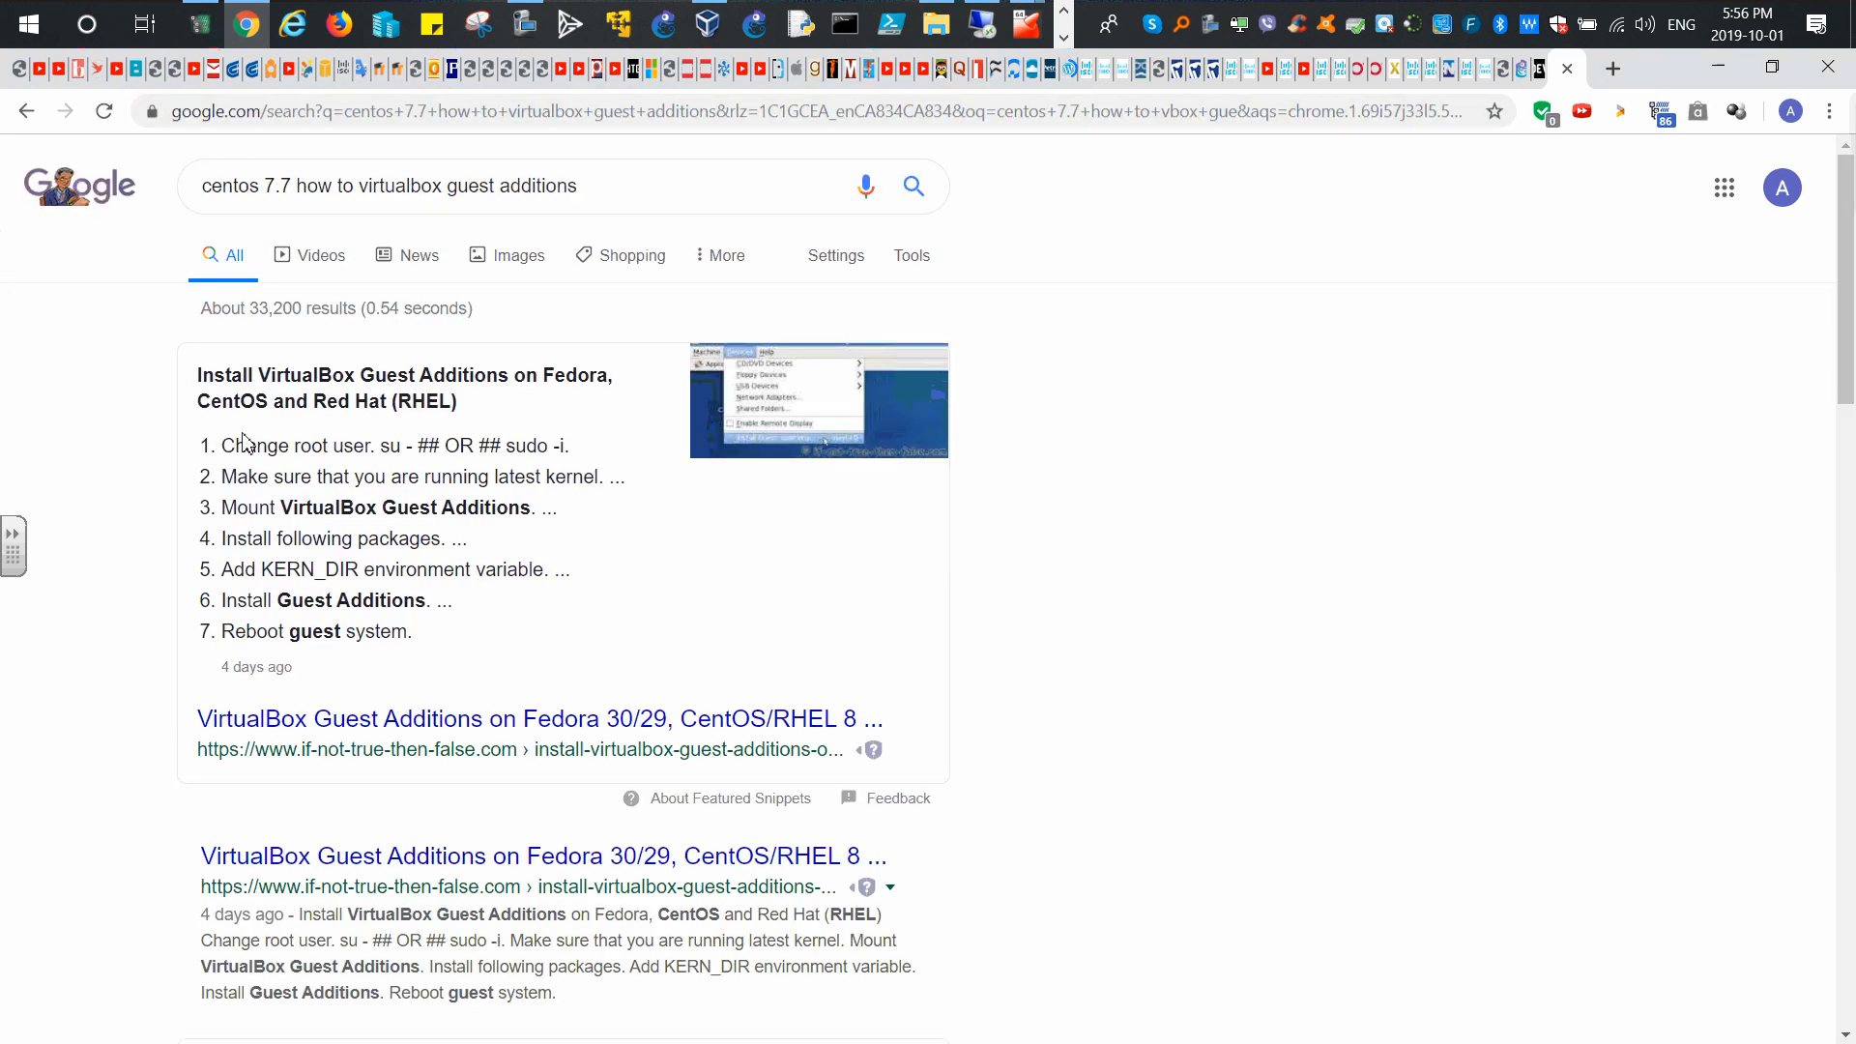
Step: Open the if-not-true-then-false.com Guest Additions install guide and skim through it
{"action": "left_click", "coordinate": [350, 734]}
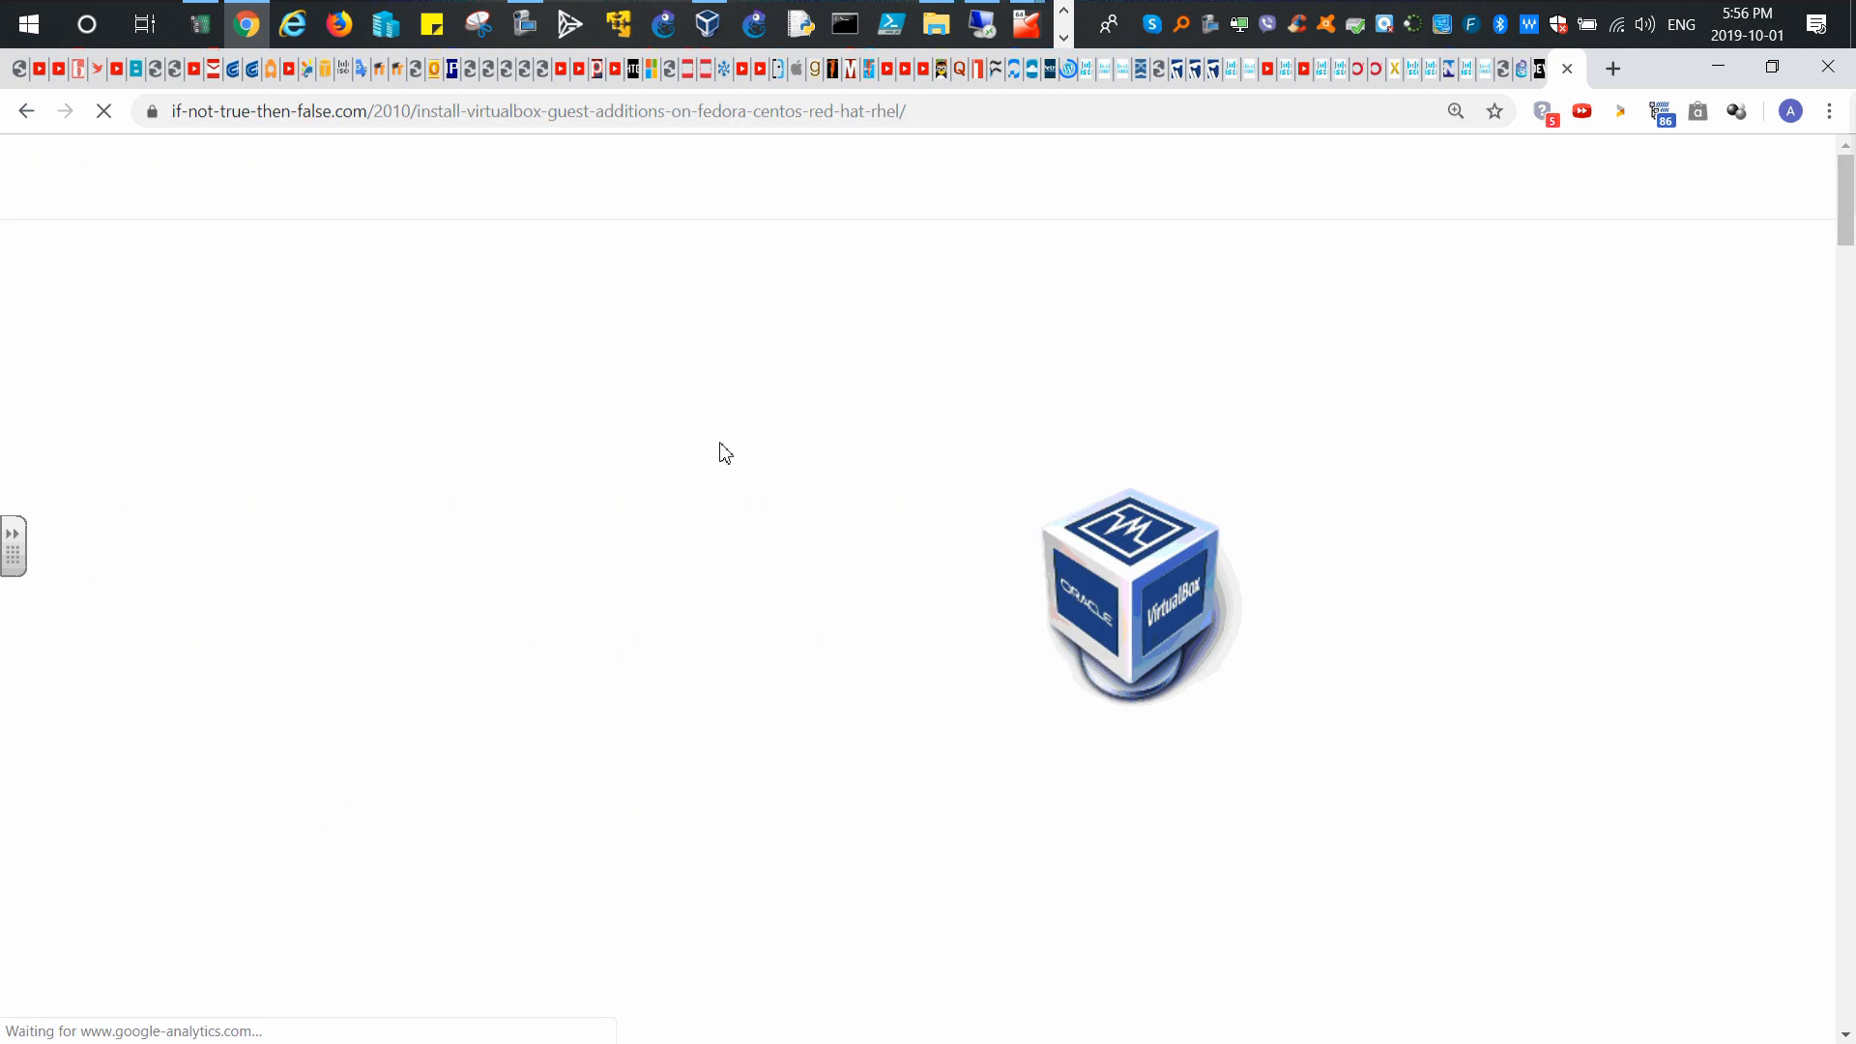
{"action": "scroll", "coordinate": [401, 474], "scroll_direction": "down", "scroll_amount": 4}
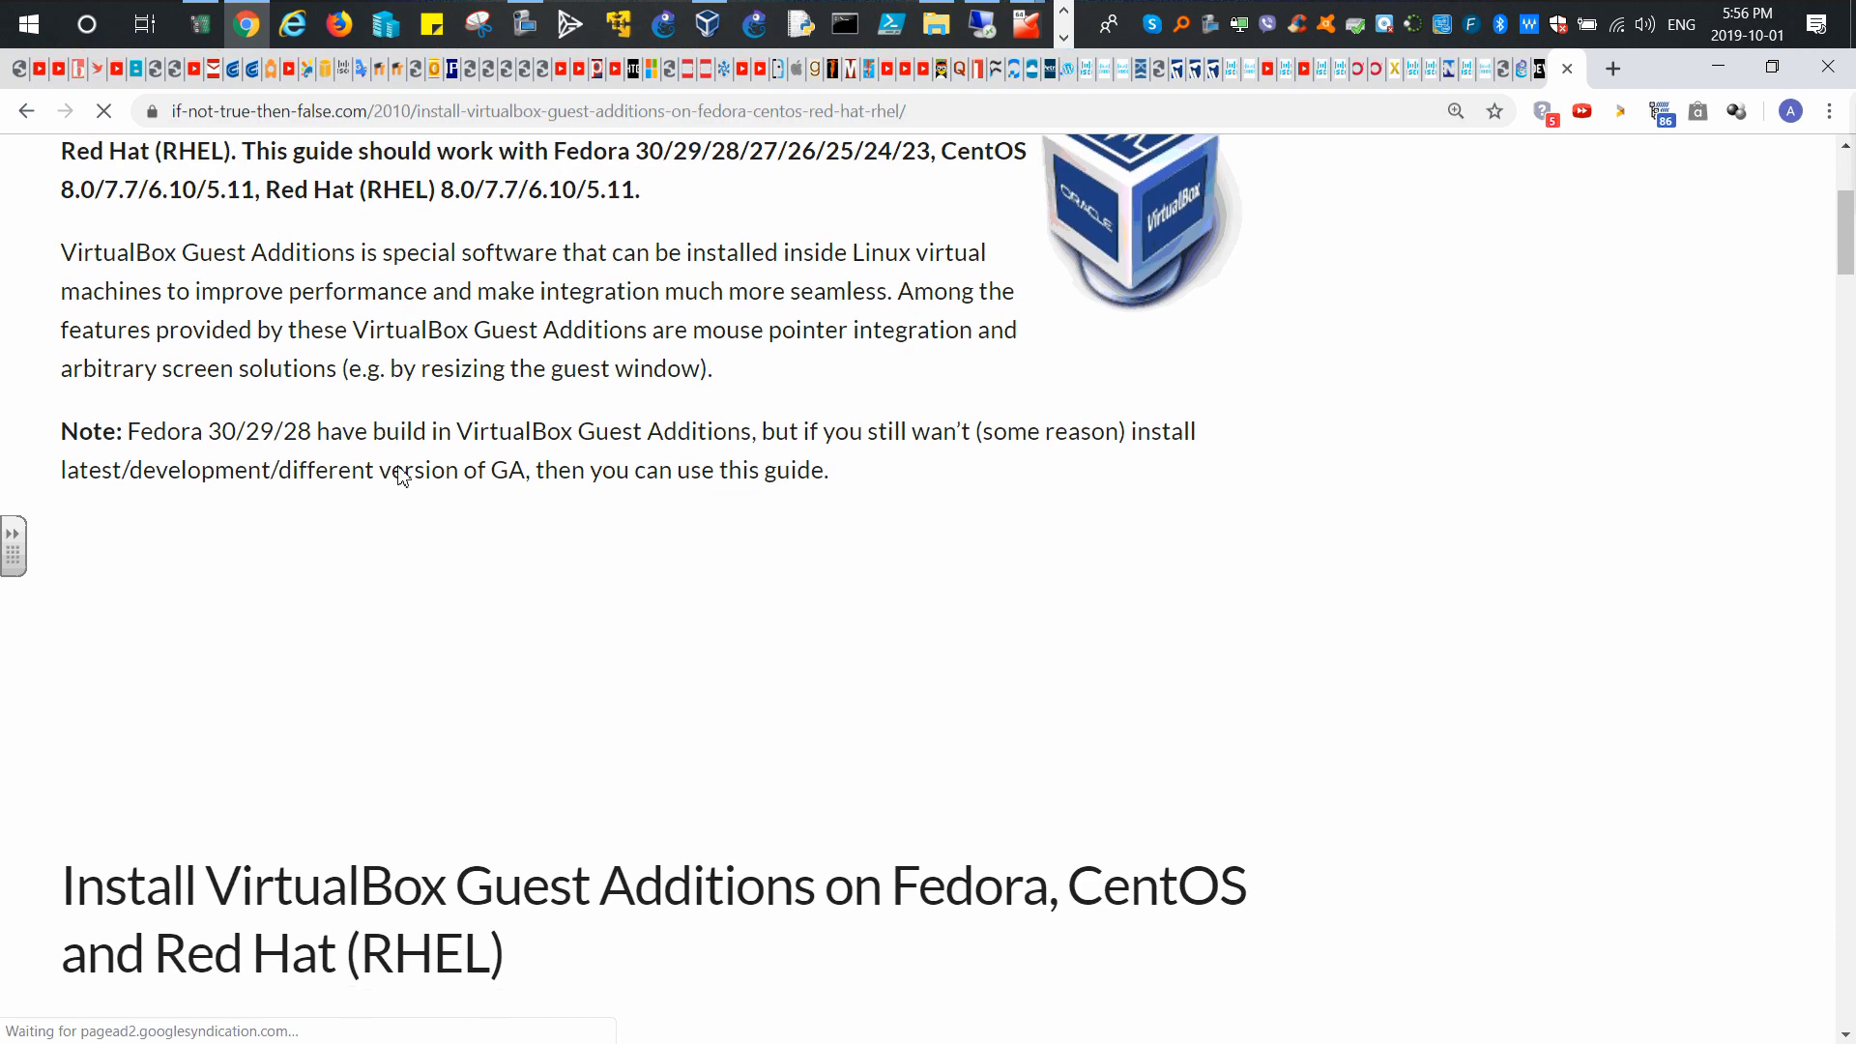
{"action": "scroll", "coordinate": [401, 484], "scroll_direction": "down", "scroll_amount": 12}
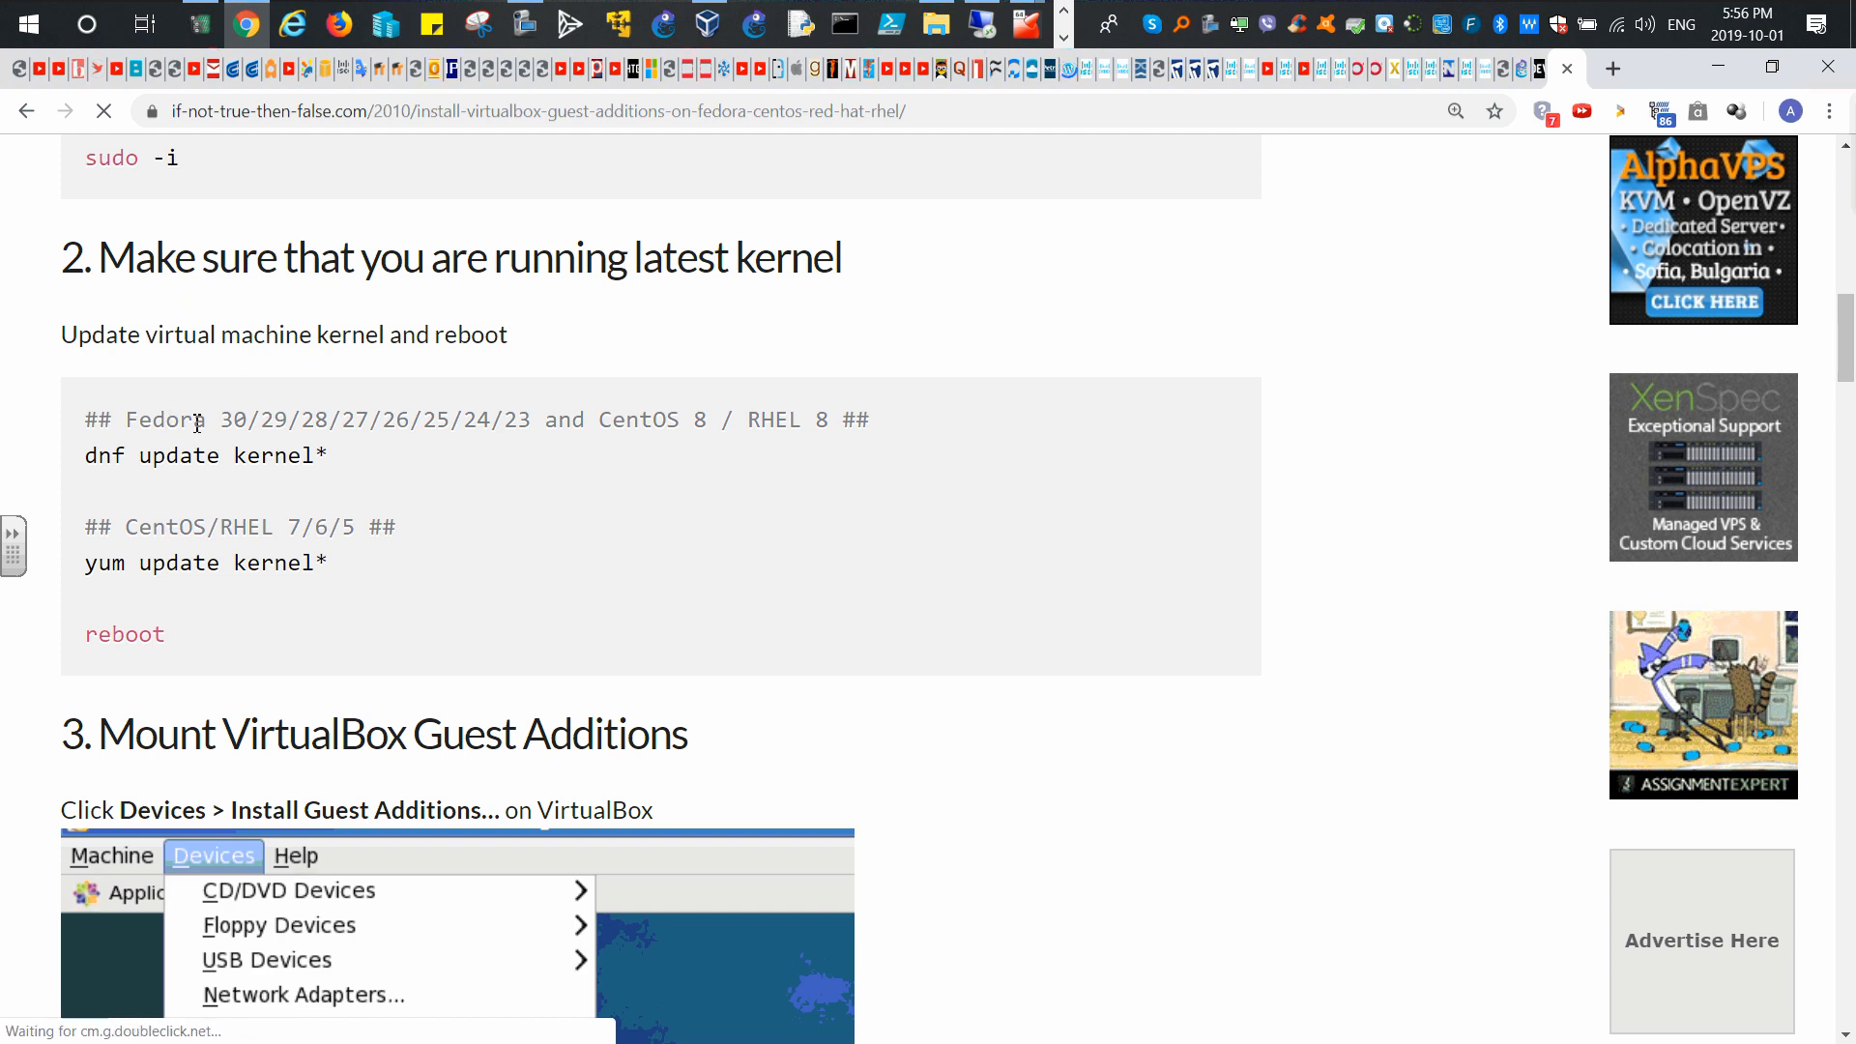
{"action": "scroll", "coordinate": [1097, 292], "scroll_direction": "up", "scroll_amount": 6}
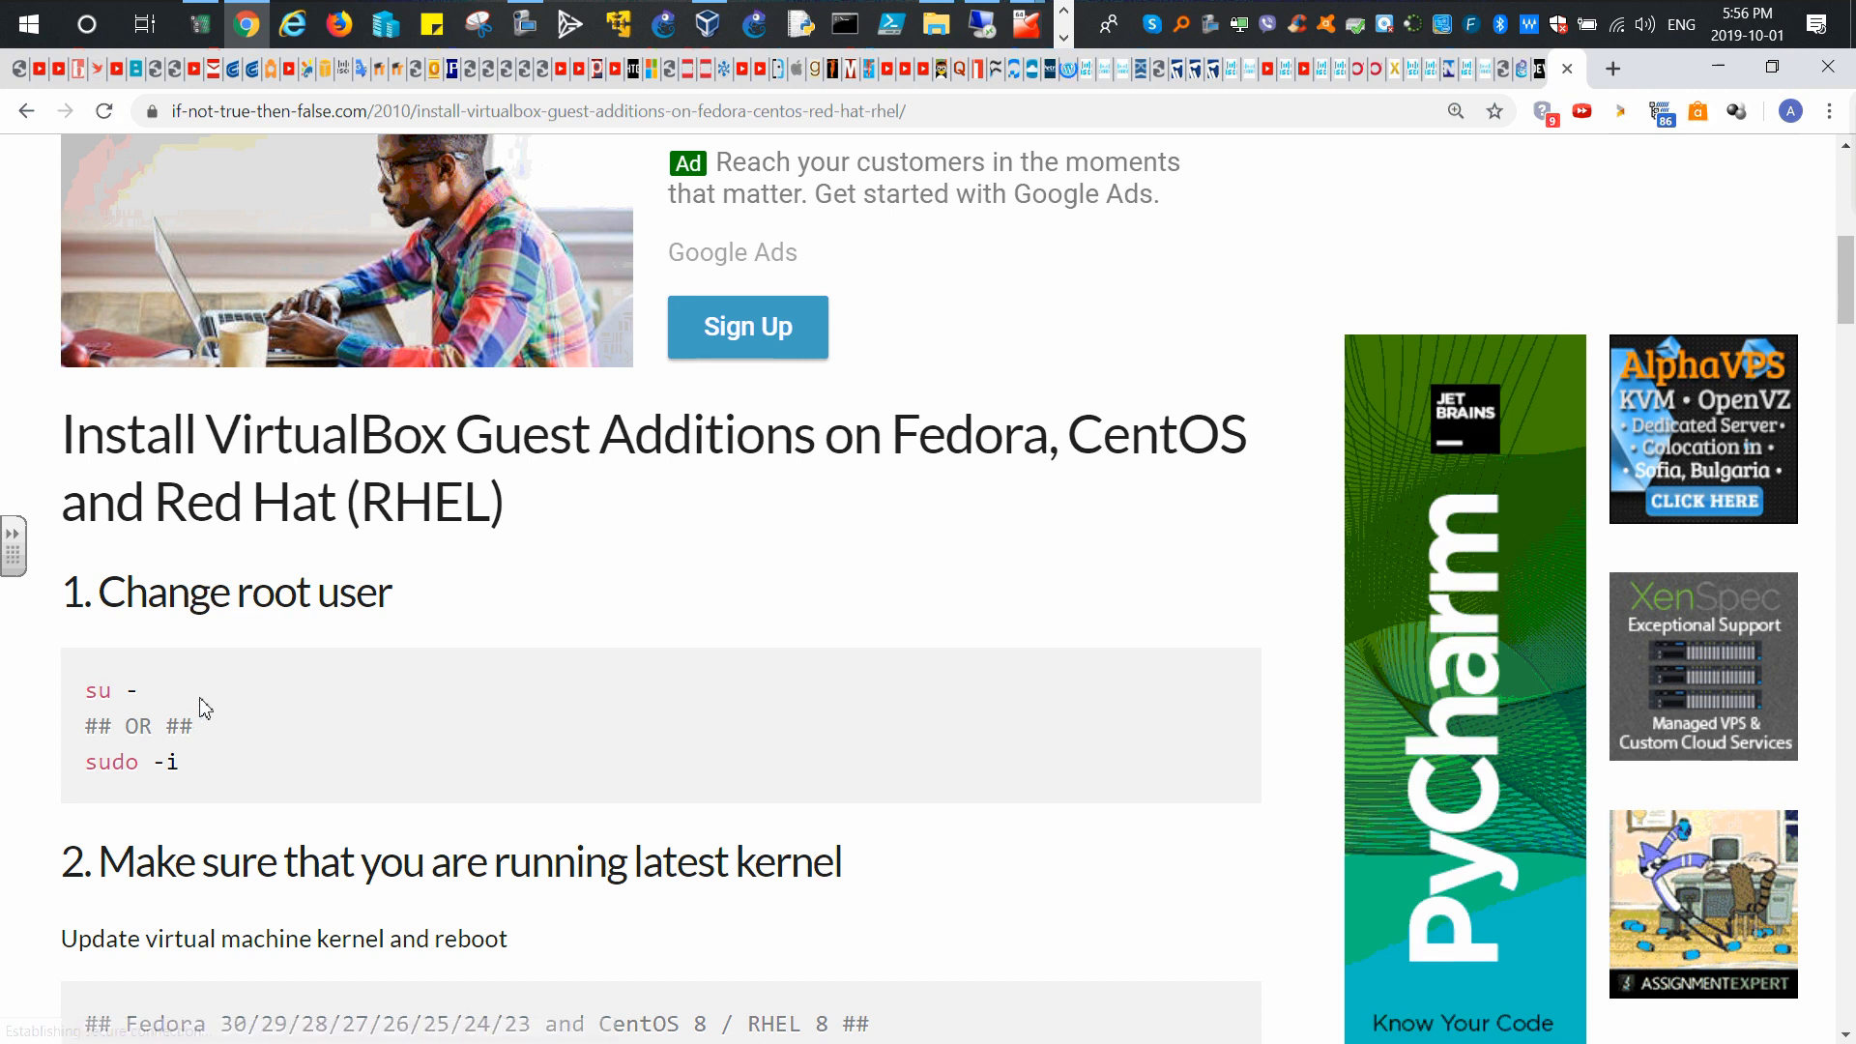
{"action": "scroll", "coordinate": [199, 705], "scroll_direction": "down", "scroll_amount": 1}
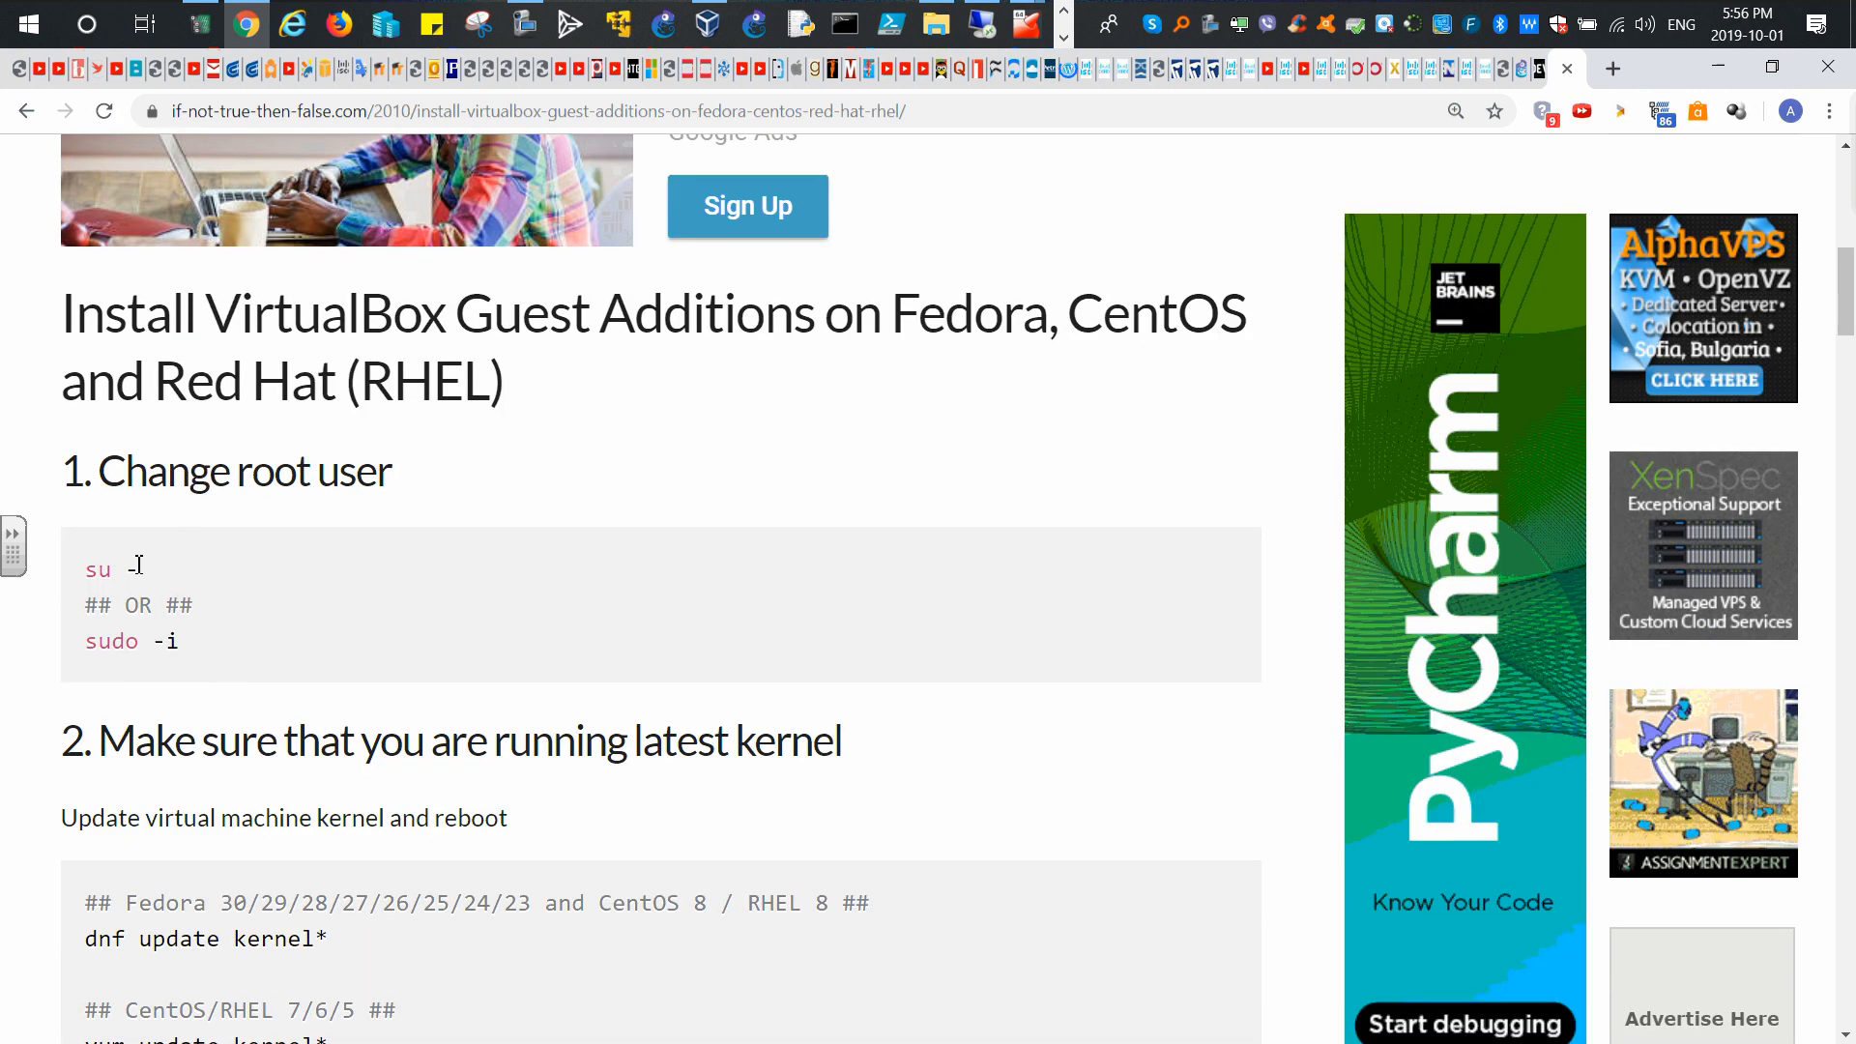
Step: Minimize the firewall VM window and bring the ainsible terminal back in front
{"action": "mouse_move", "coordinate": [1022, 32]}
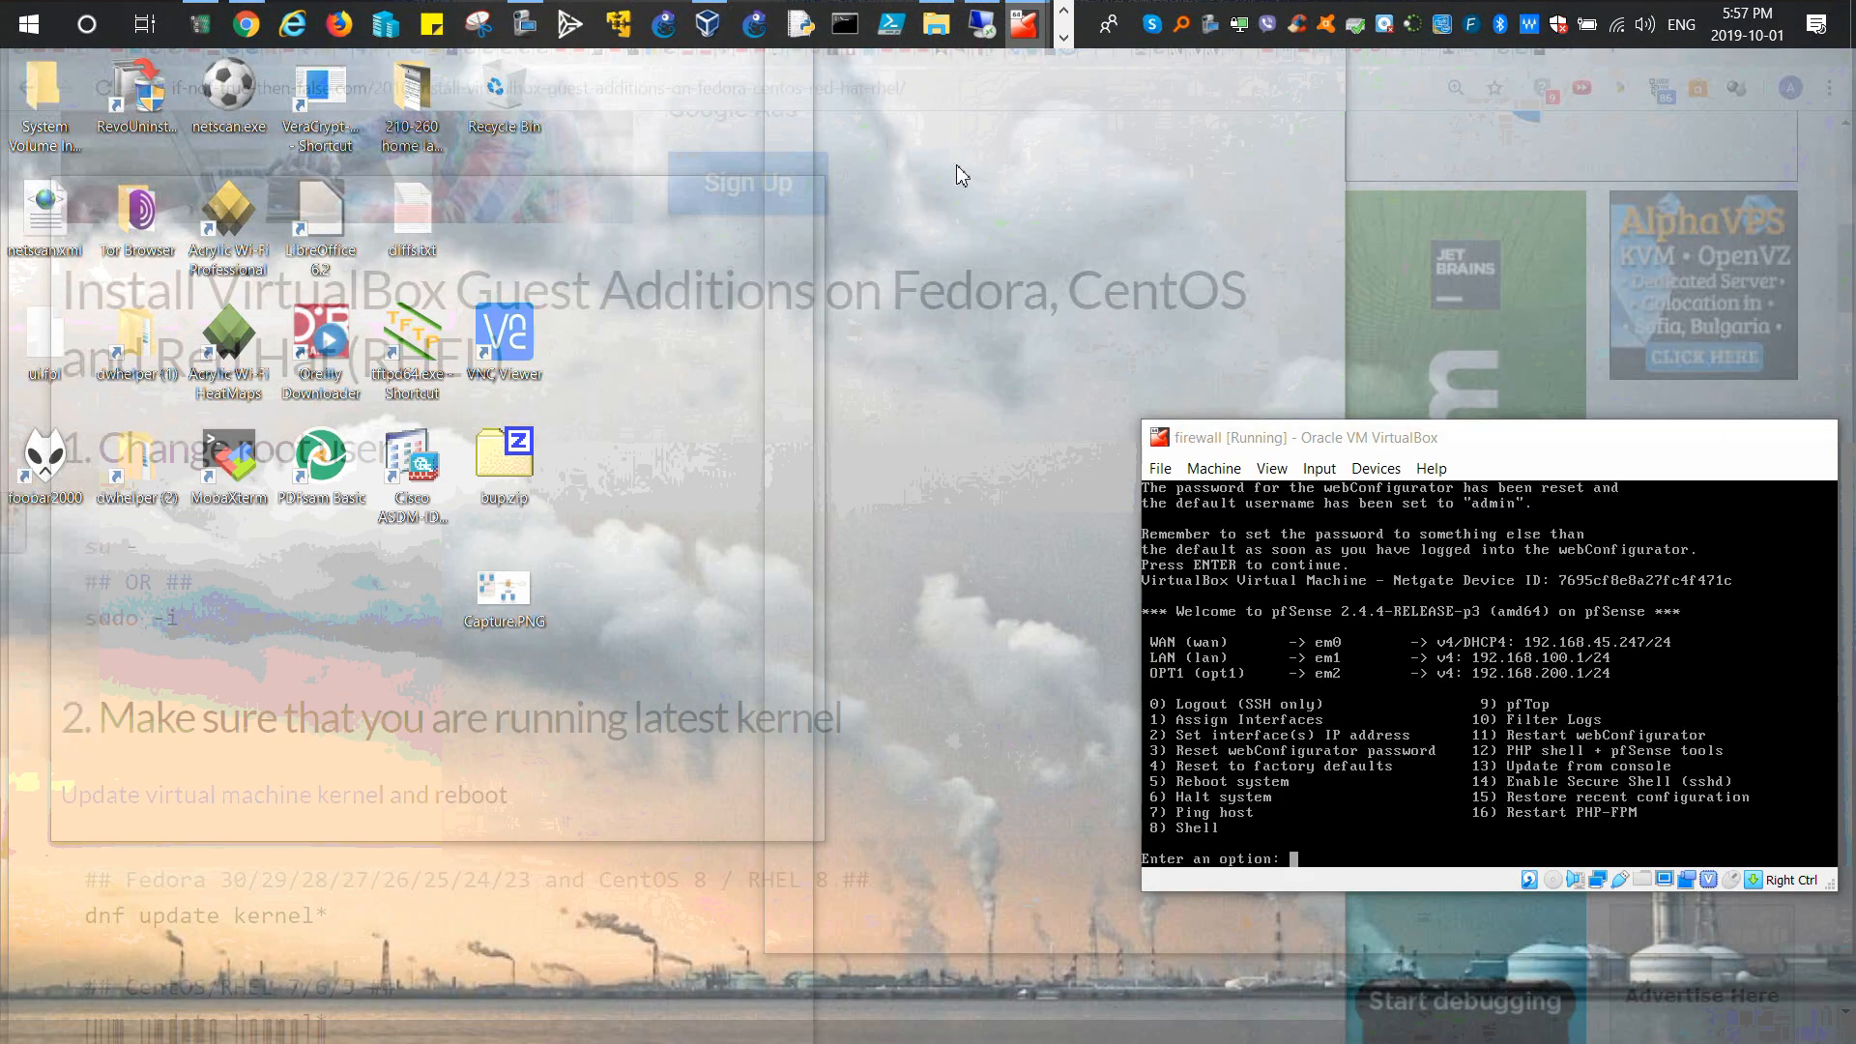
{"action": "left_click", "coordinate": [955, 164]}
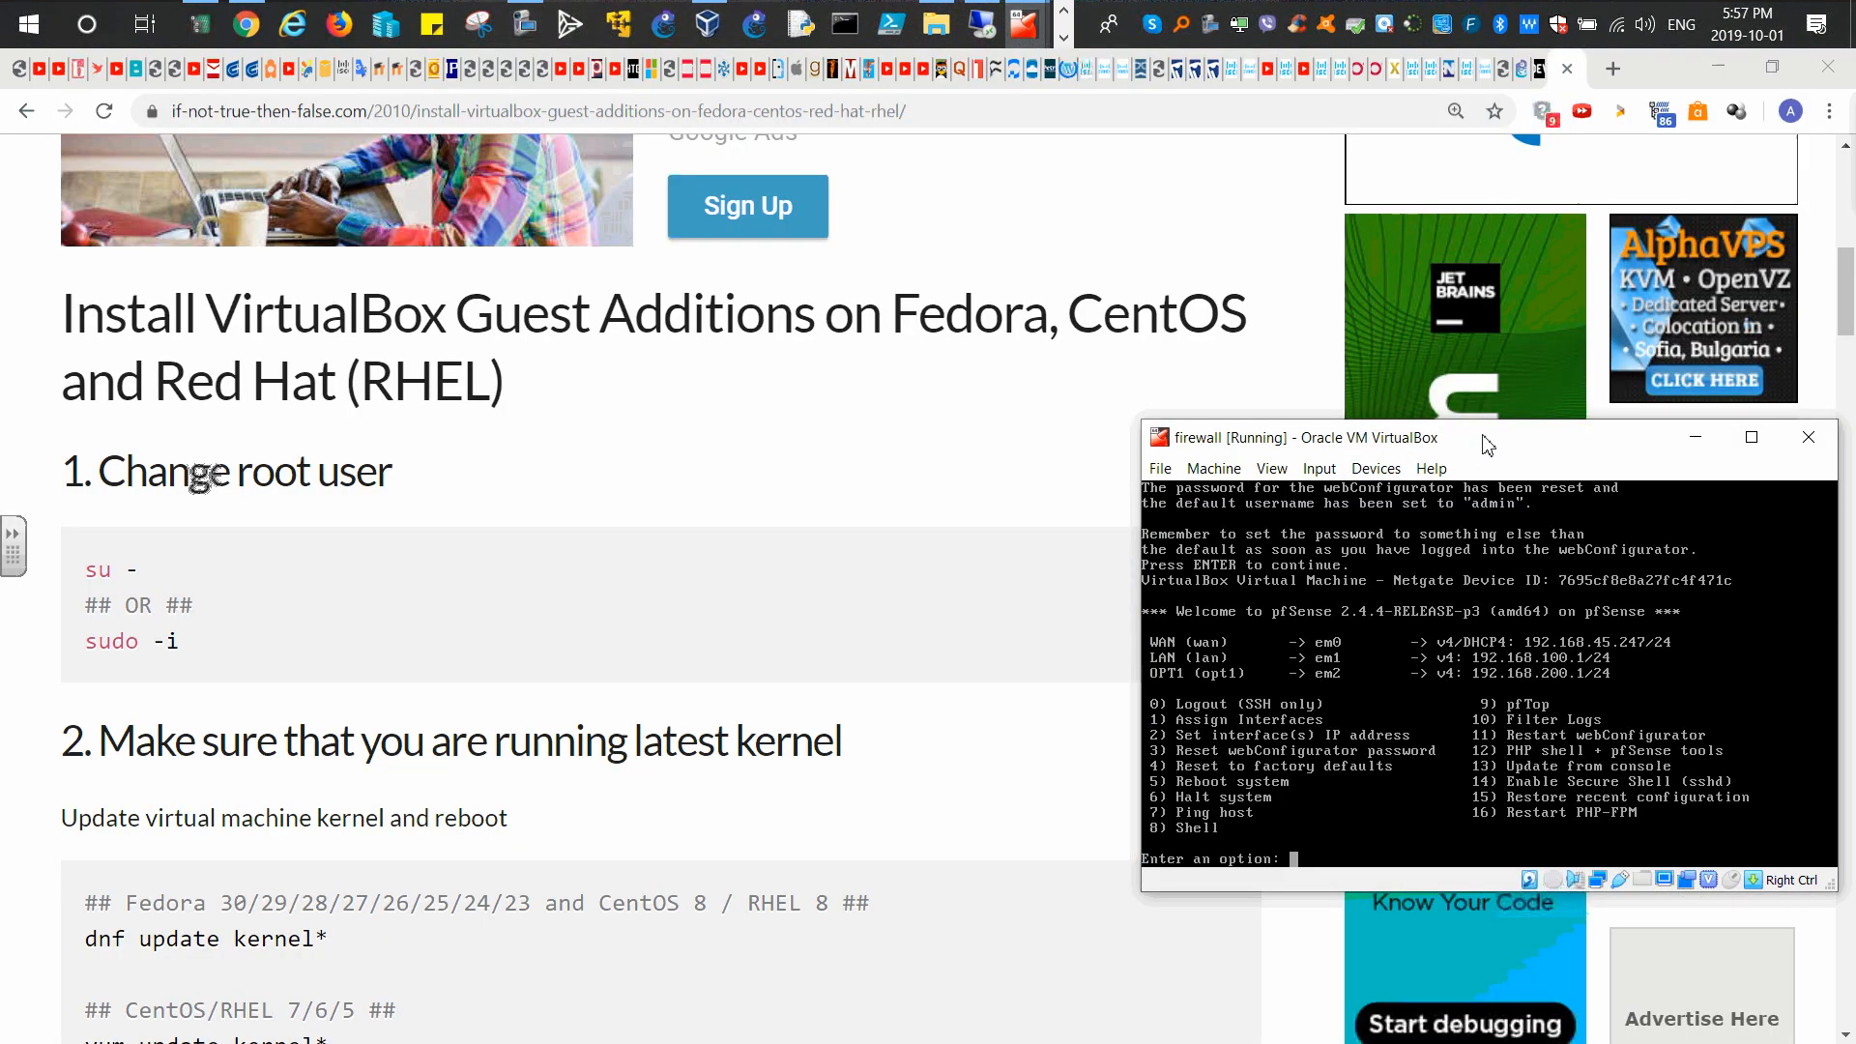
{"action": "left_click", "coordinate": [1694, 437]}
{"action": "left_click", "coordinate": [1064, 38]}
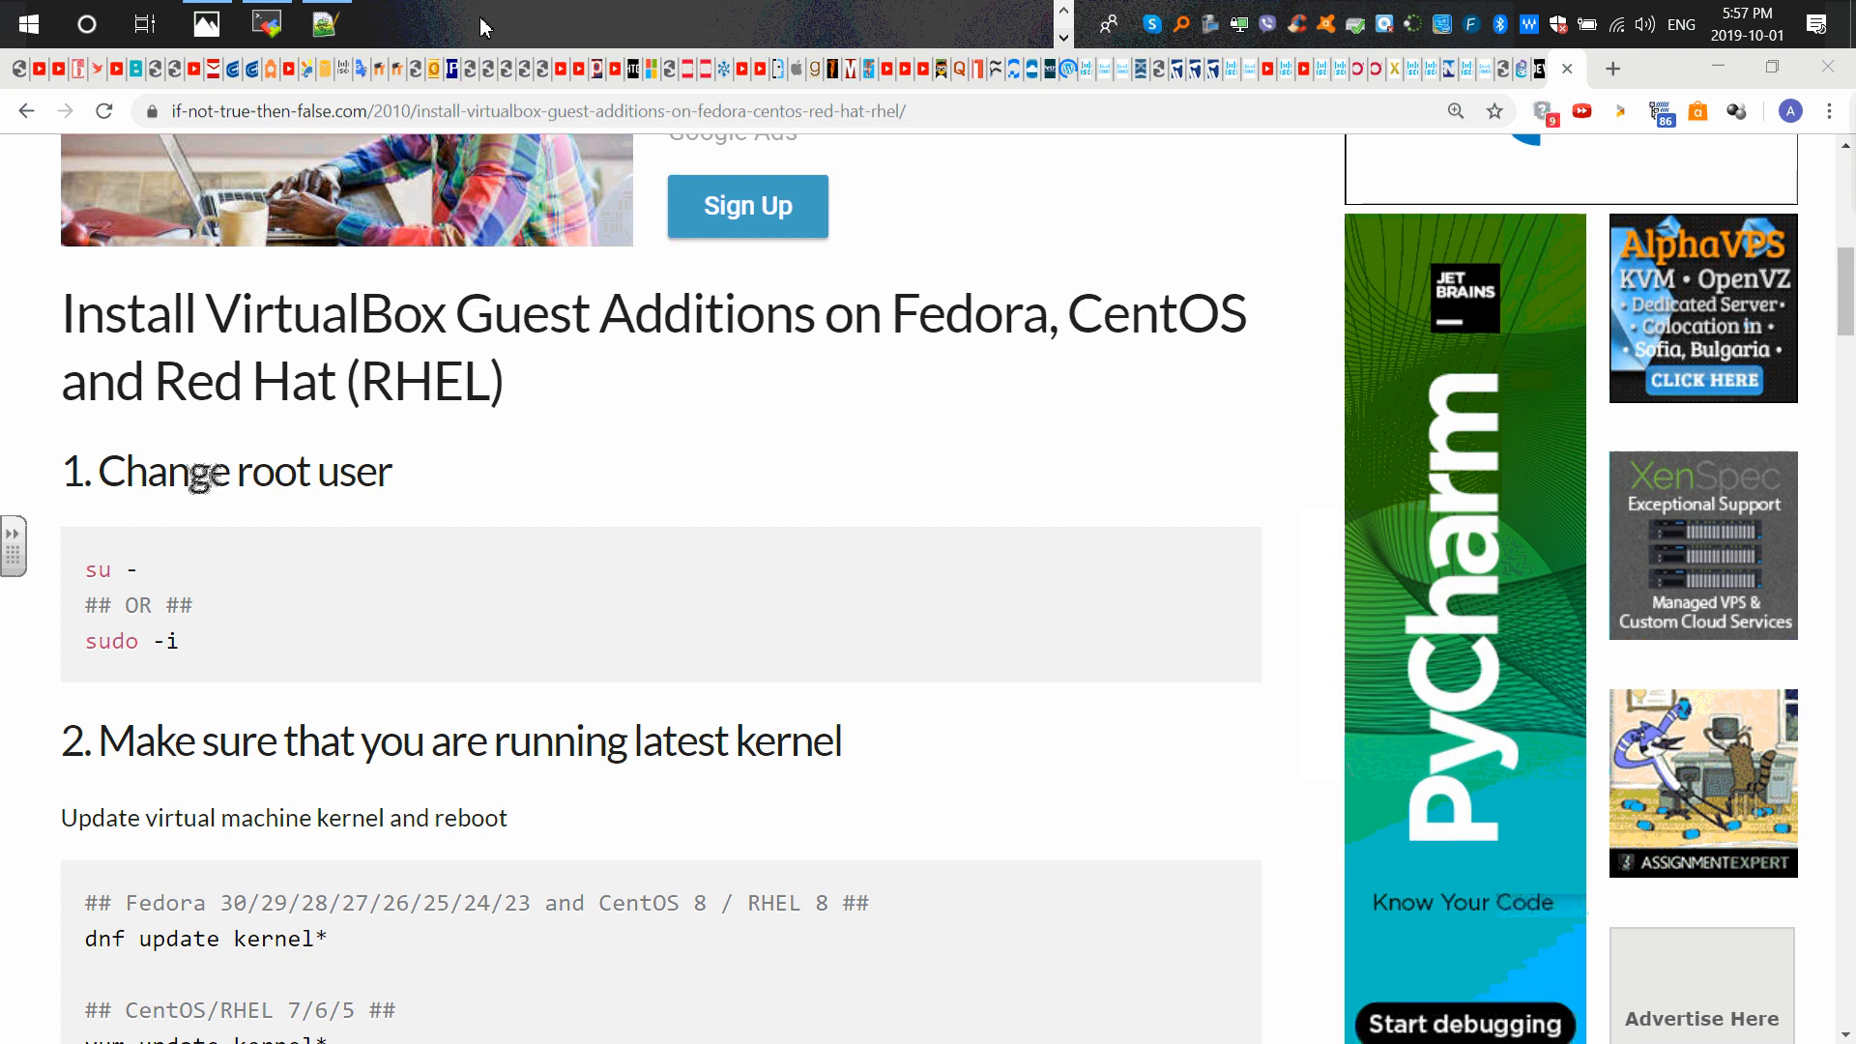
{"action": "left_click", "coordinate": [265, 23]}
{"action": "left_click", "coordinate": [1292, 822]}
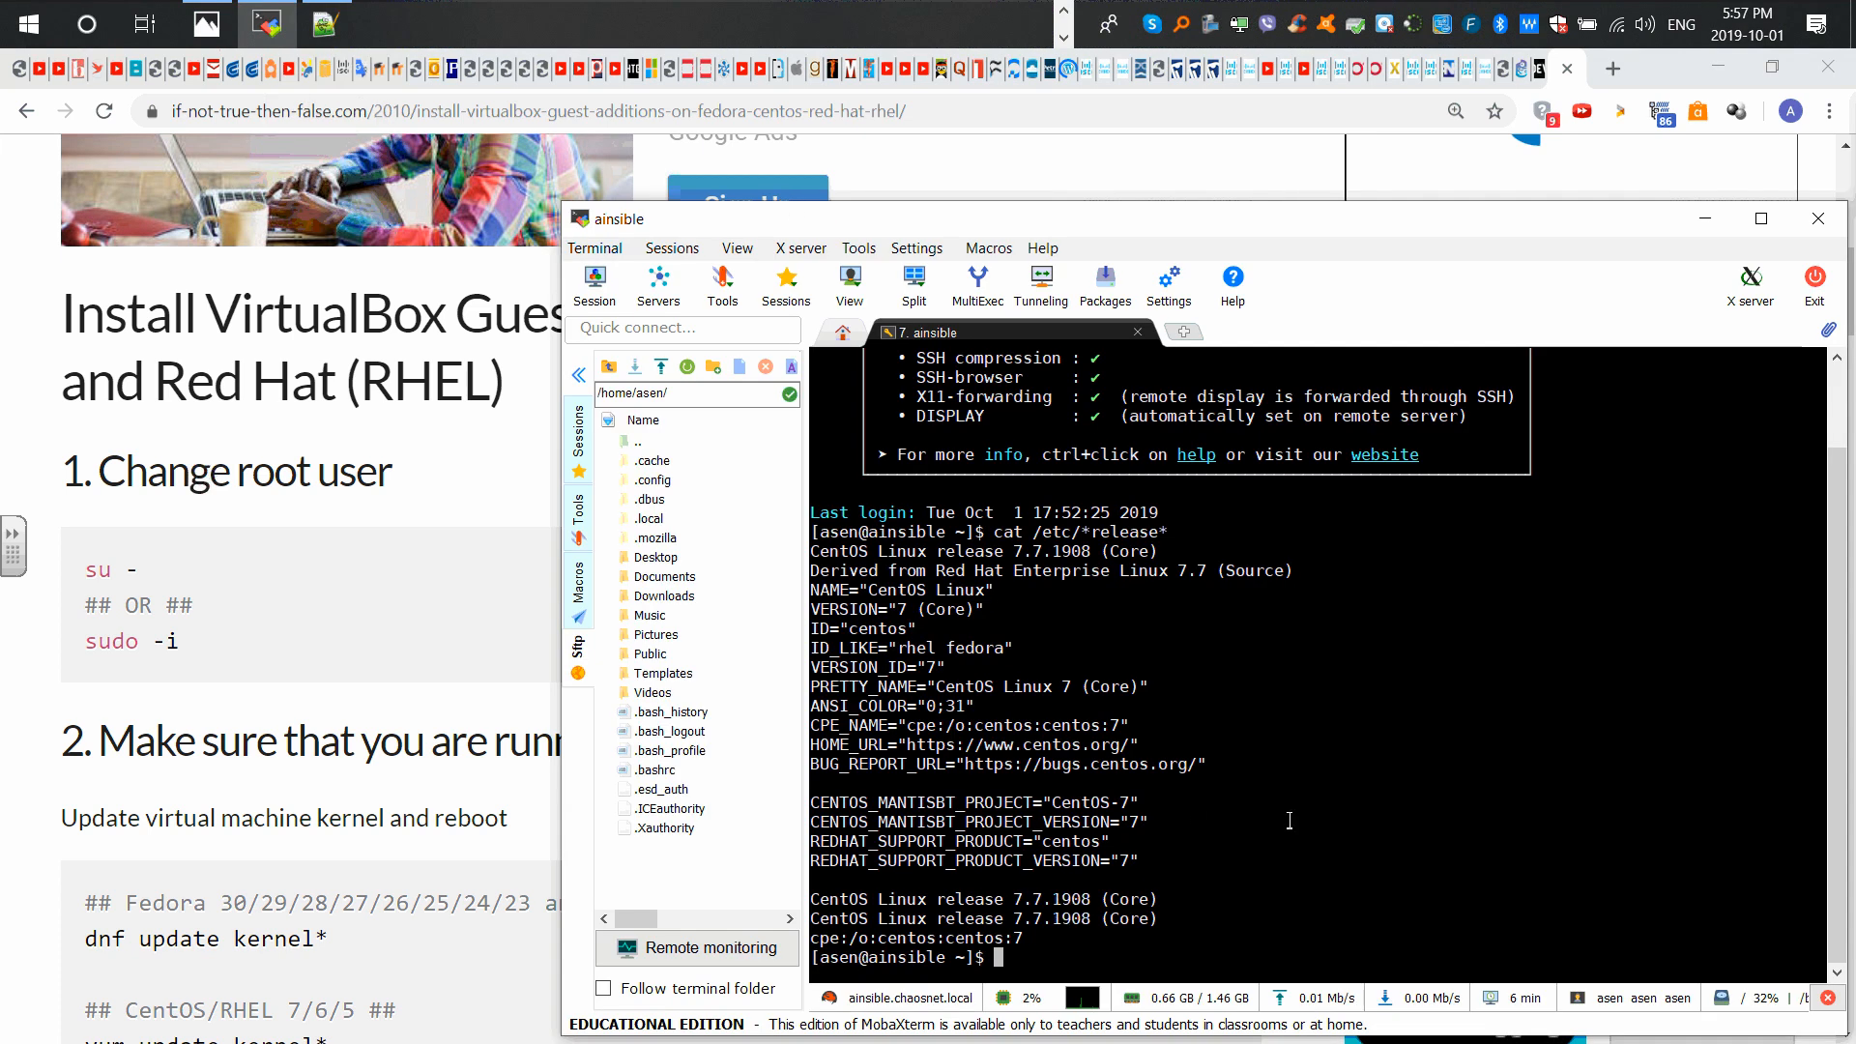
Step: Clear the terminal and switch to the root user with su -
{"action": "key", "text": "ctrl+l"}
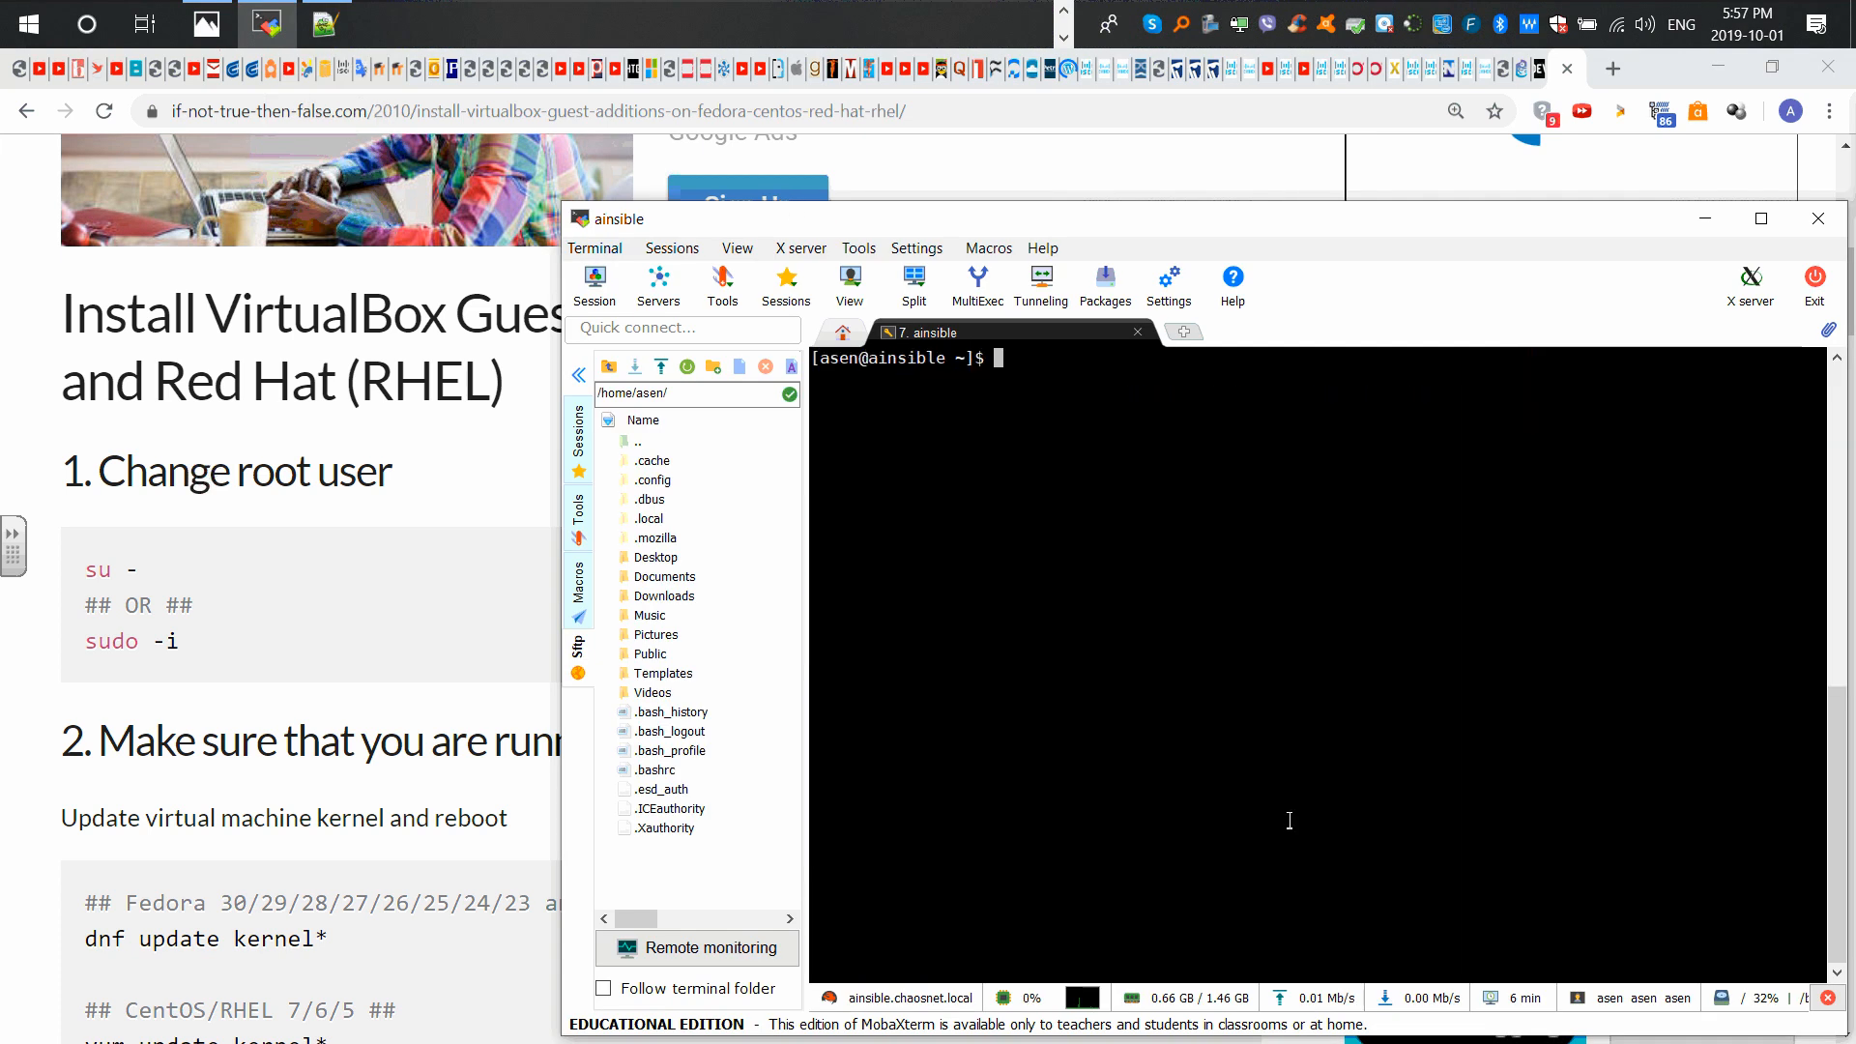
{"action": "type", "text": "su -"}
{"action": "key", "text": "Return"}
{"action": "key", "text": "Return"}
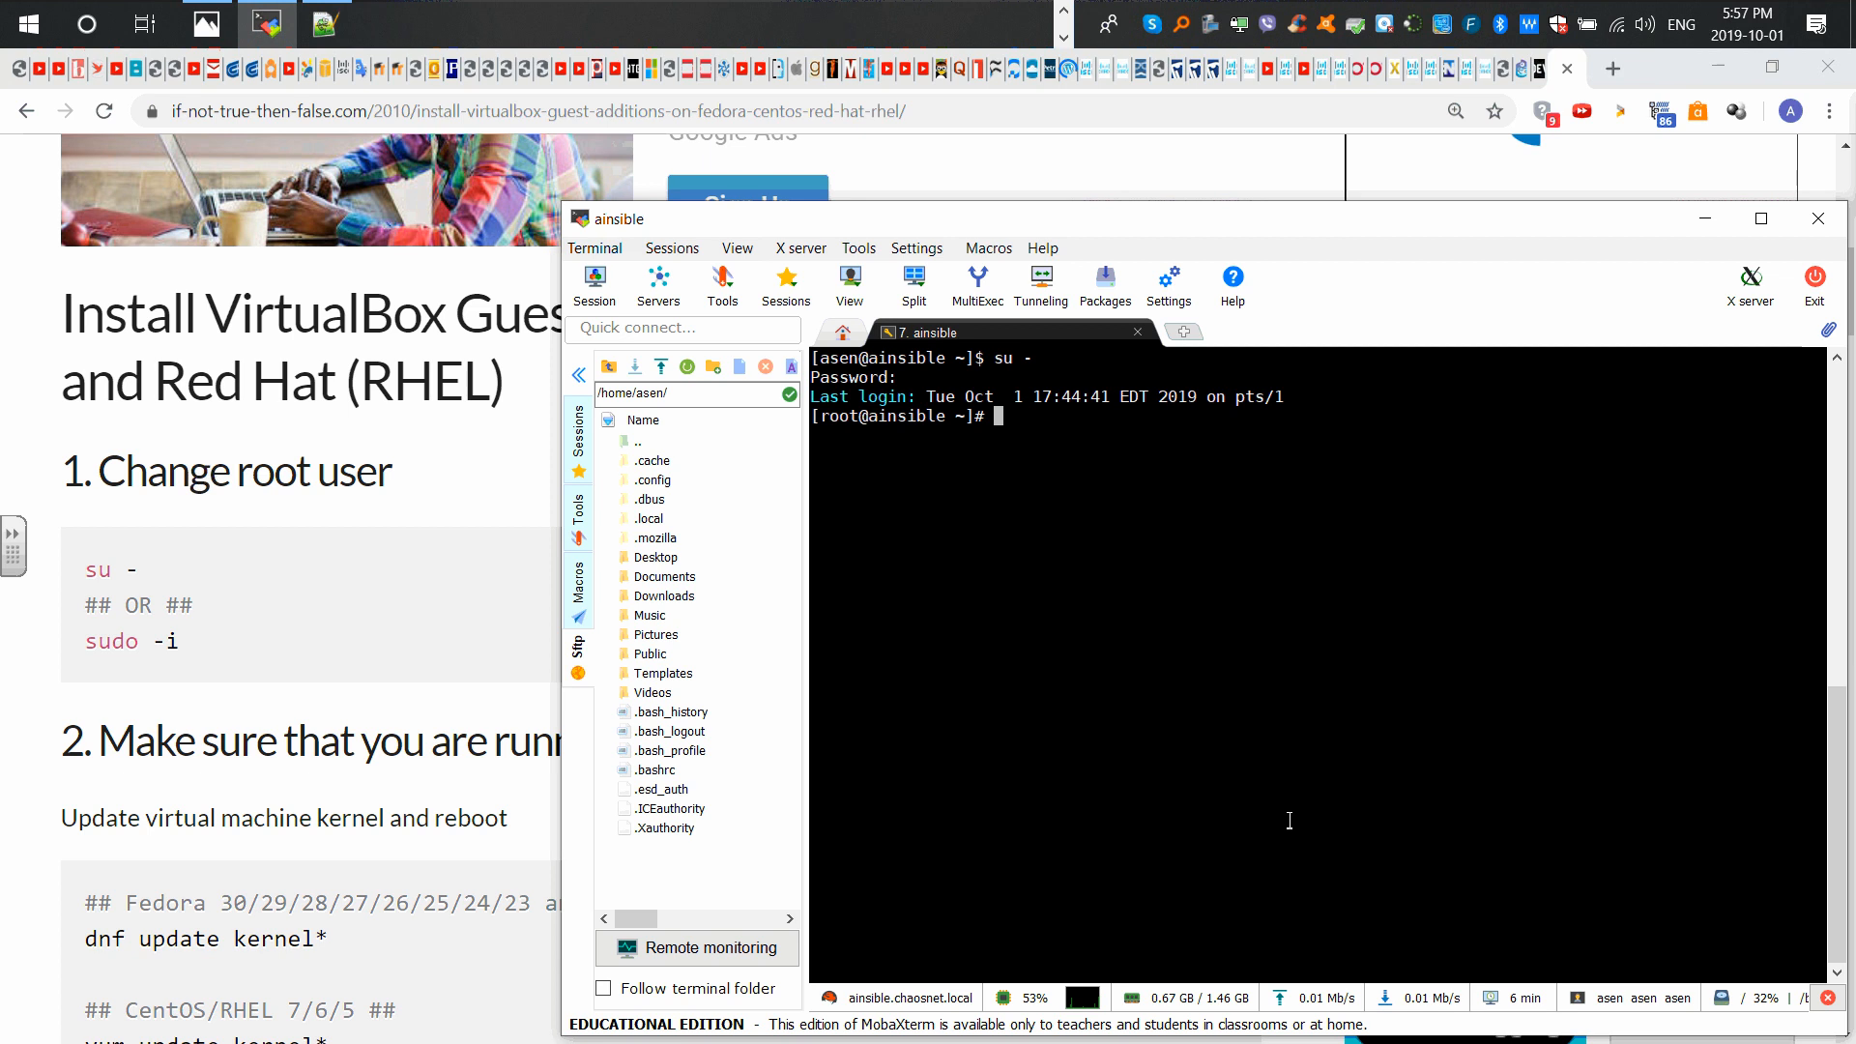
Step: Copy the 'yum update kernel*' command from the guide
{"action": "left_click", "coordinate": [206, 807]}
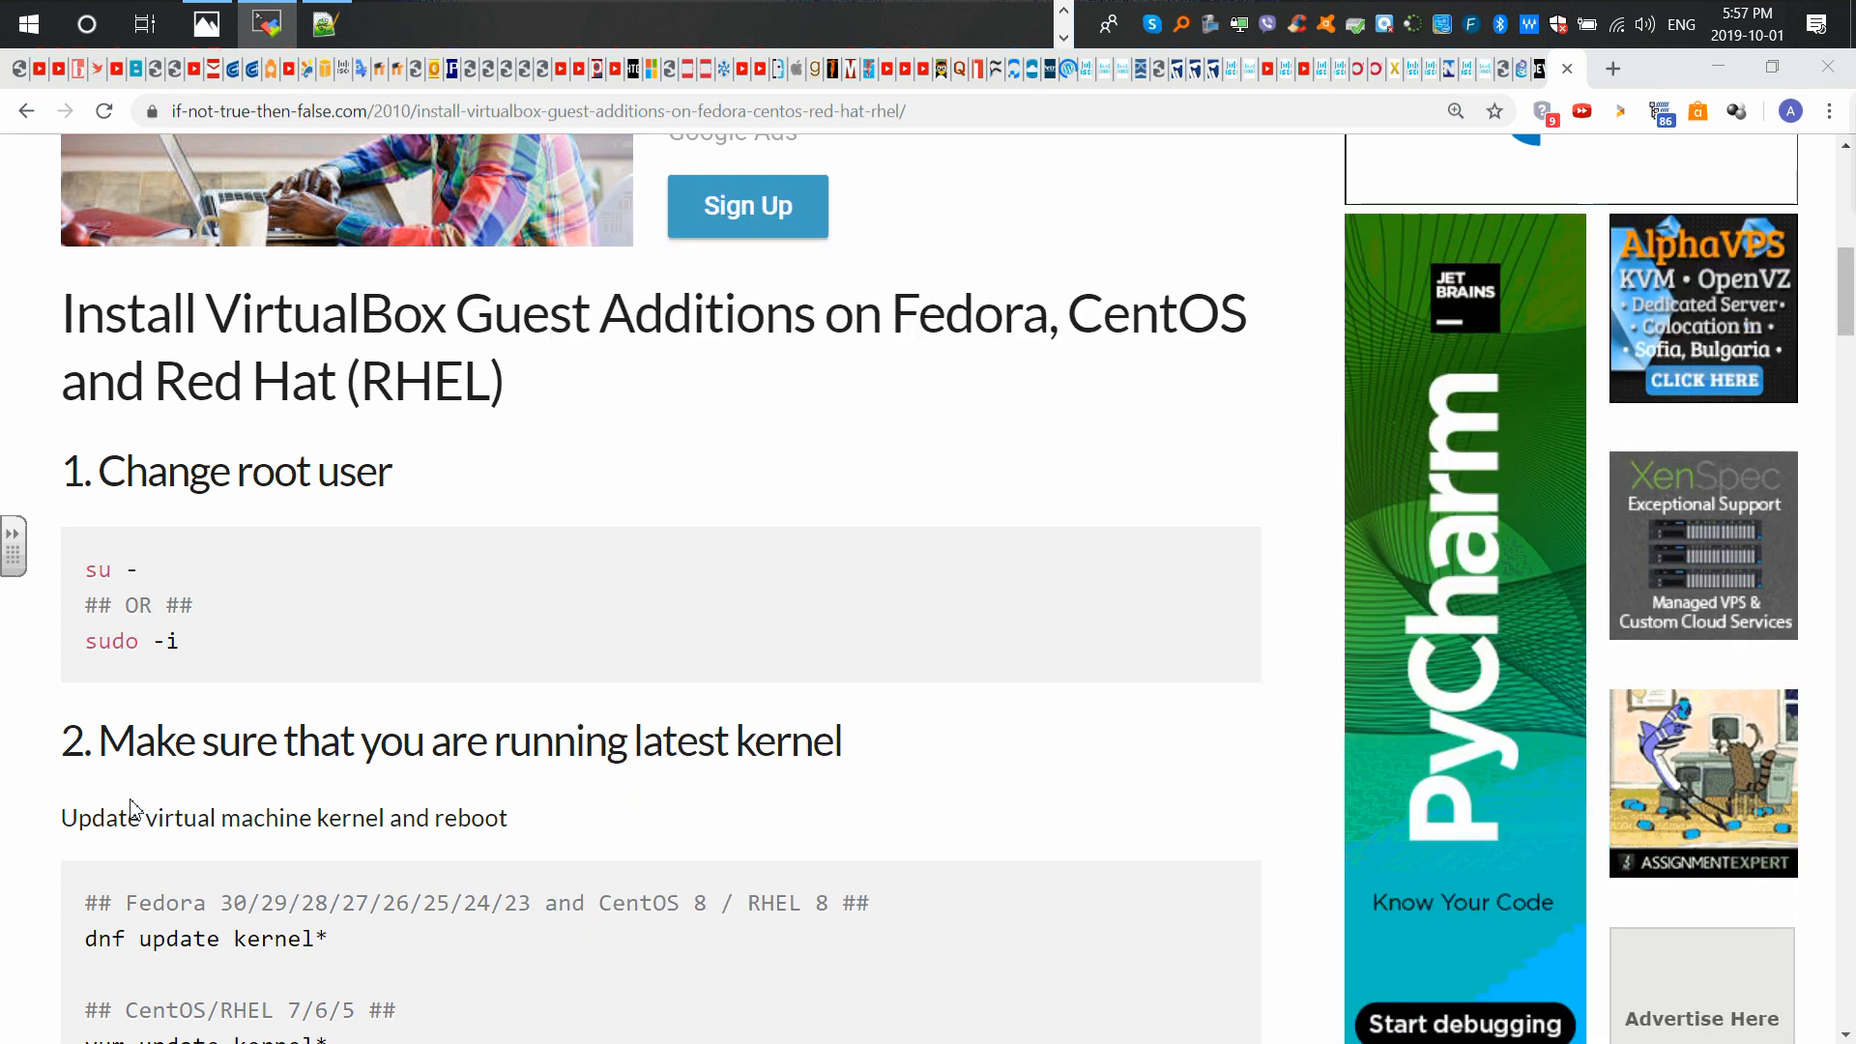
{"action": "scroll", "coordinate": [273, 705], "scroll_direction": "down", "scroll_amount": 4}
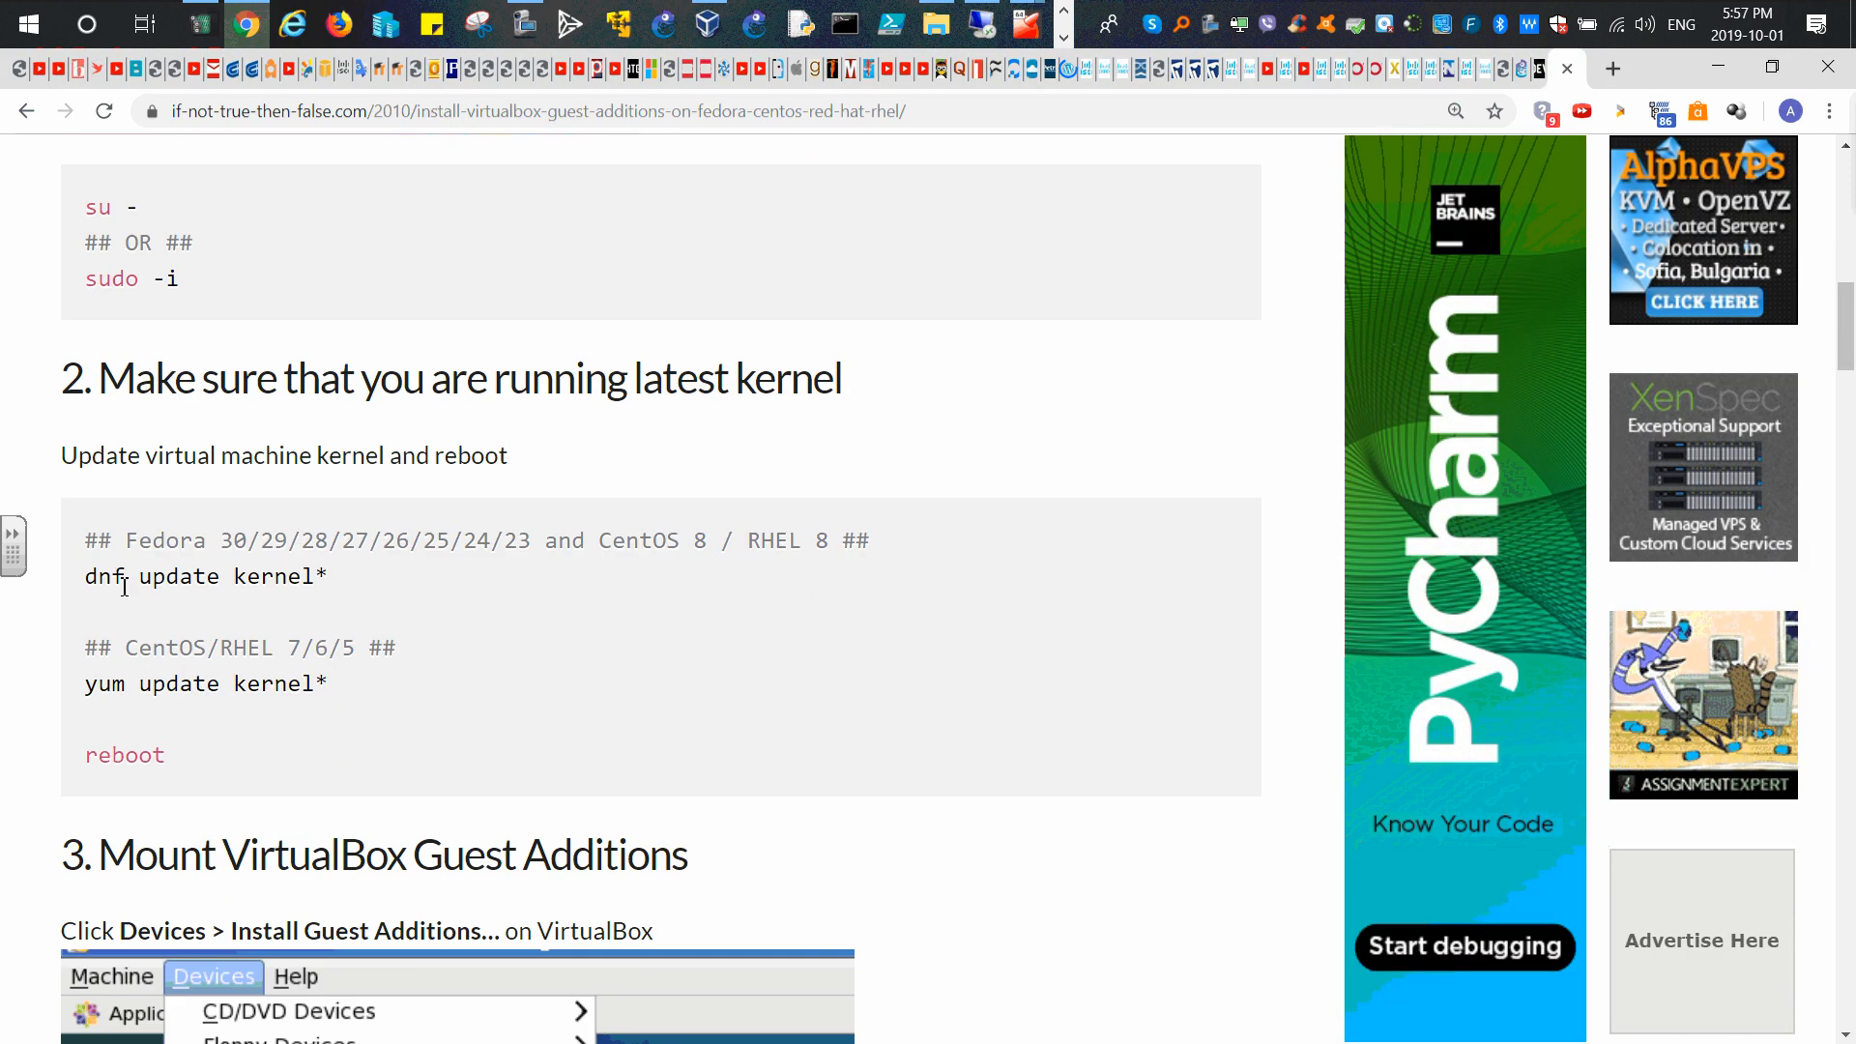
{"action": "left_click_drag", "start_coordinate": [89, 580], "coordinate": [145, 580]}
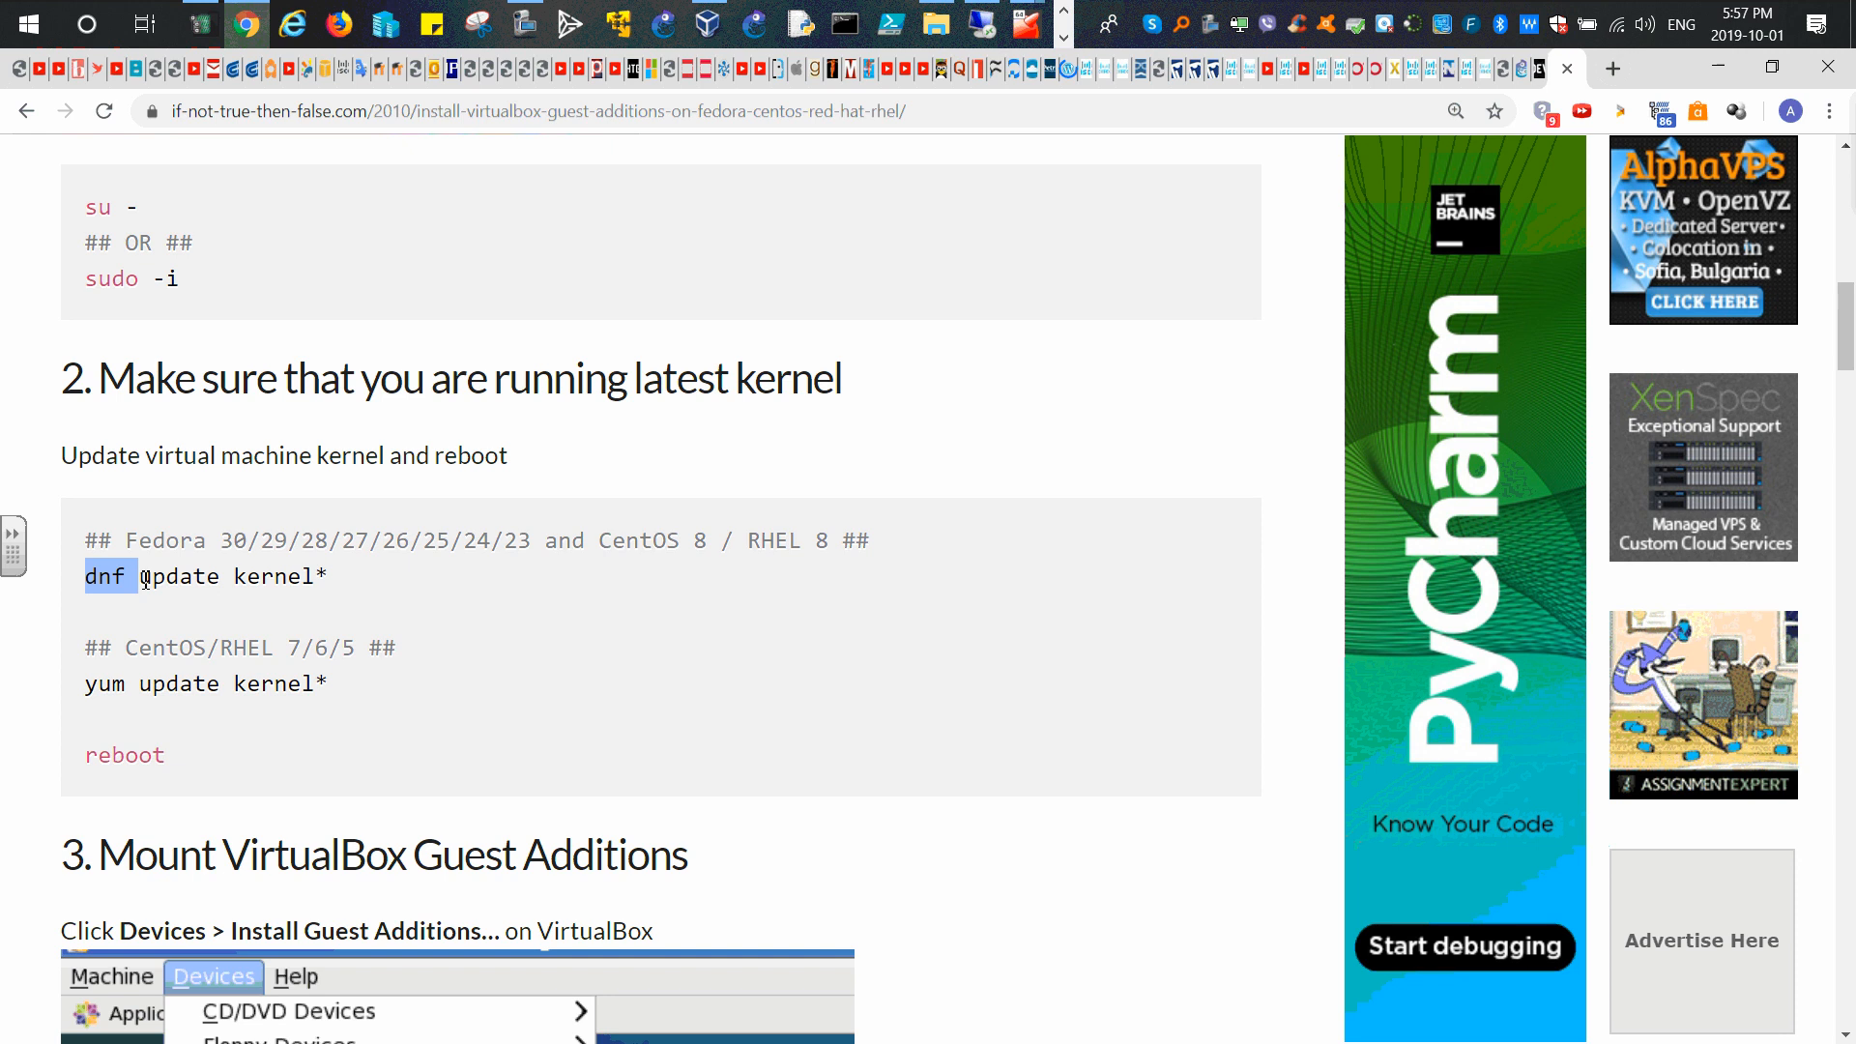
{"action": "left_click_drag", "start_coordinate": [85, 683], "coordinate": [329, 684]}
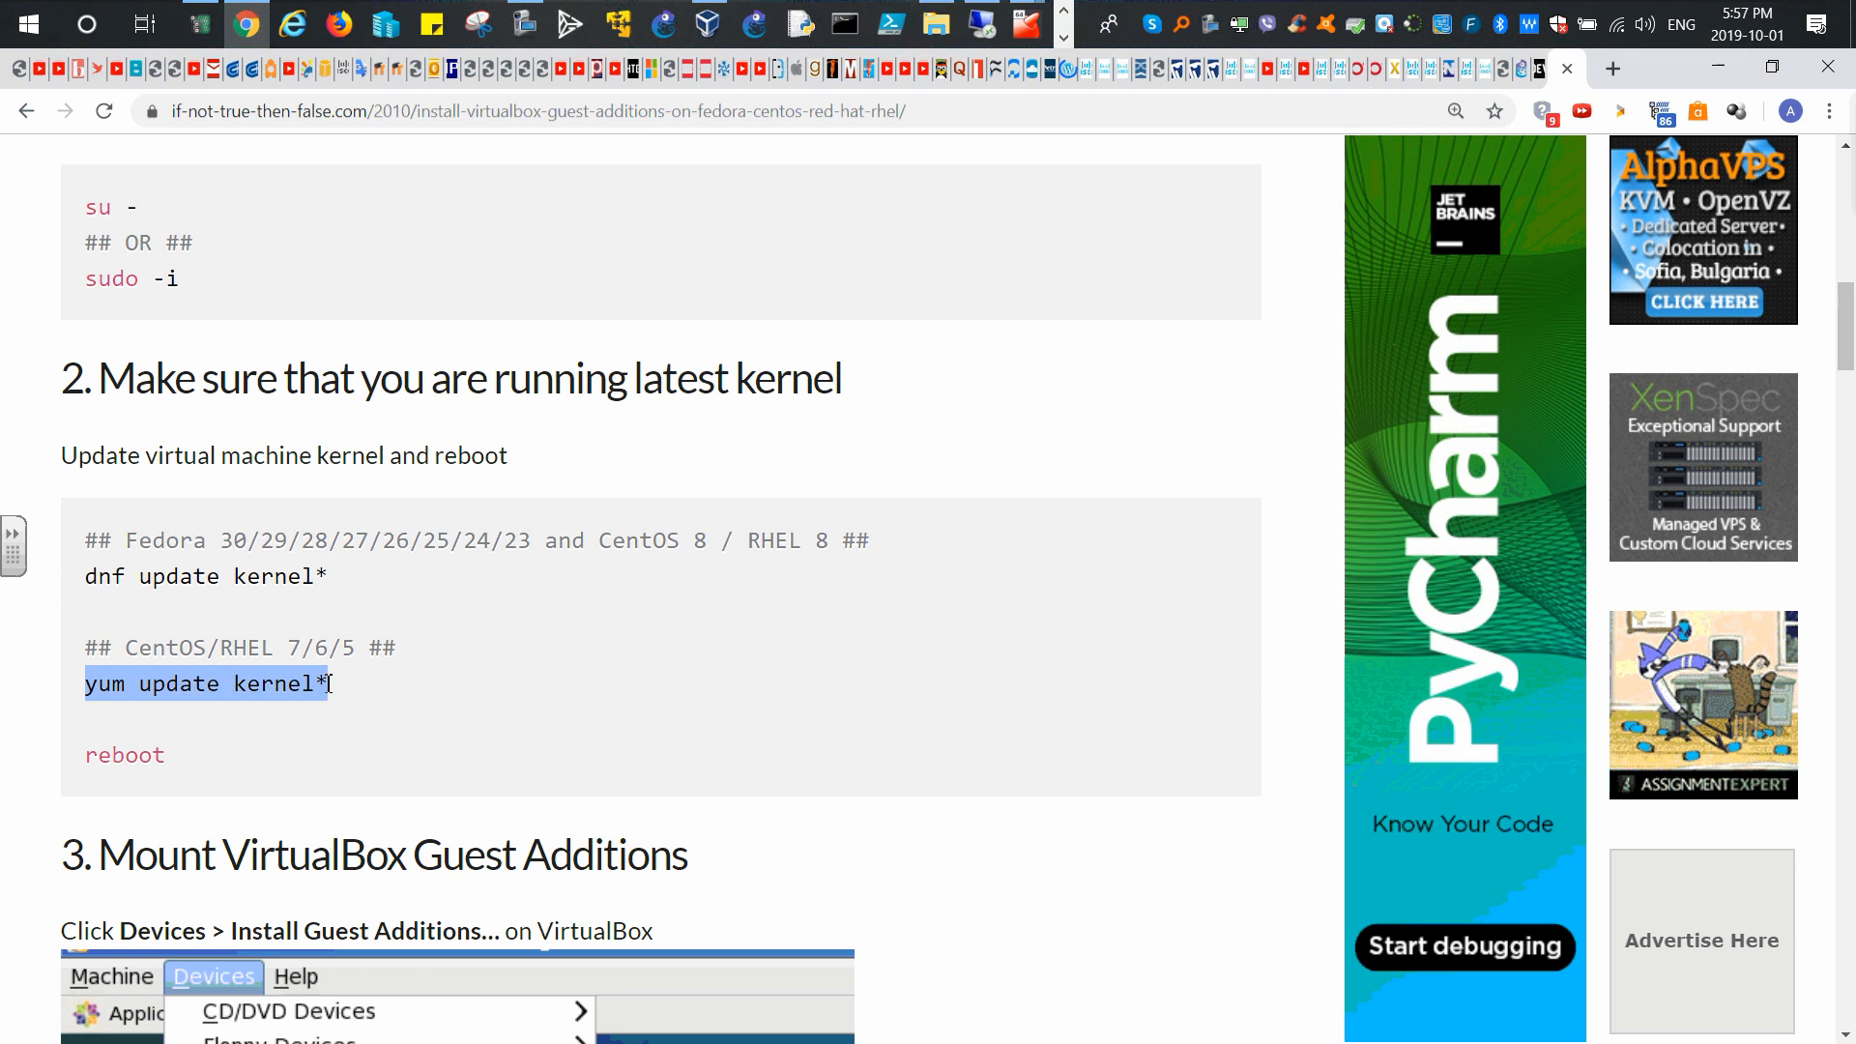
{"action": "right_click", "coordinate": [265, 682]}
{"action": "left_click", "coordinate": [299, 698]}
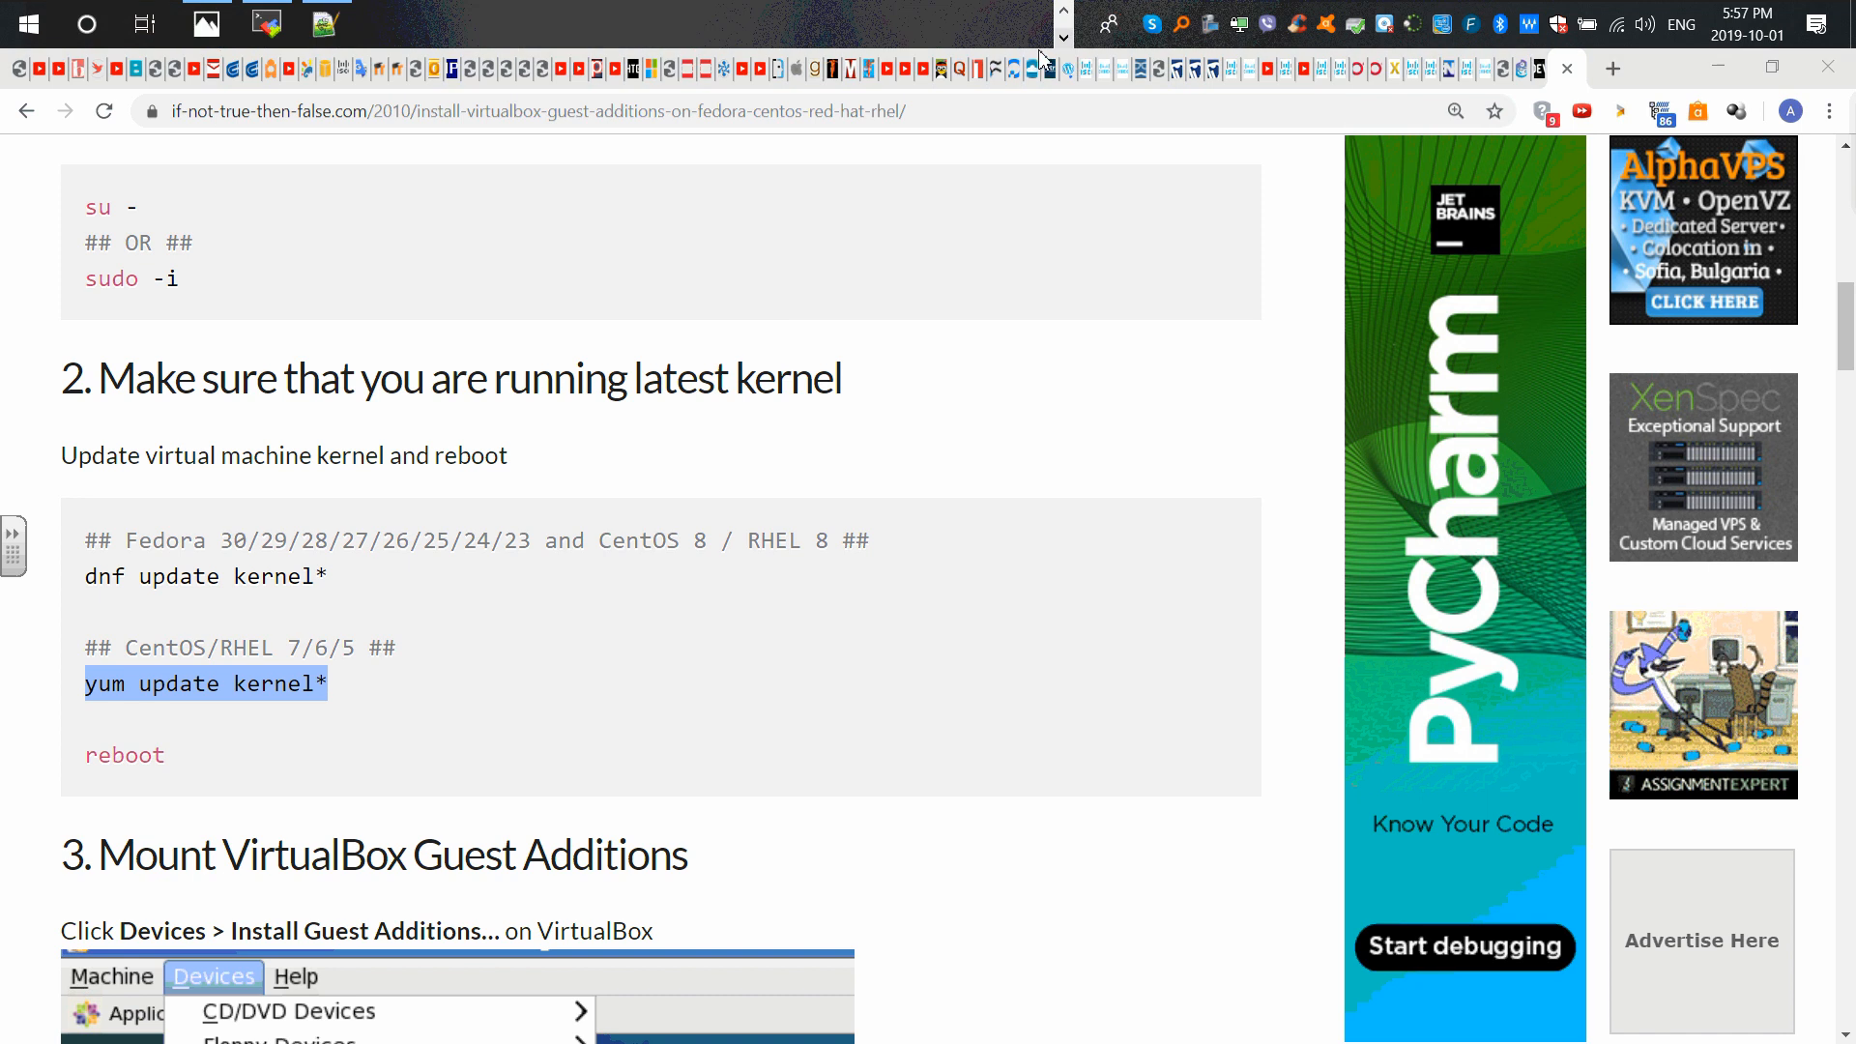
Step: Paste and run yum update kernel* at the ainsible root prompt
{"action": "left_click", "coordinate": [1767, 76]}
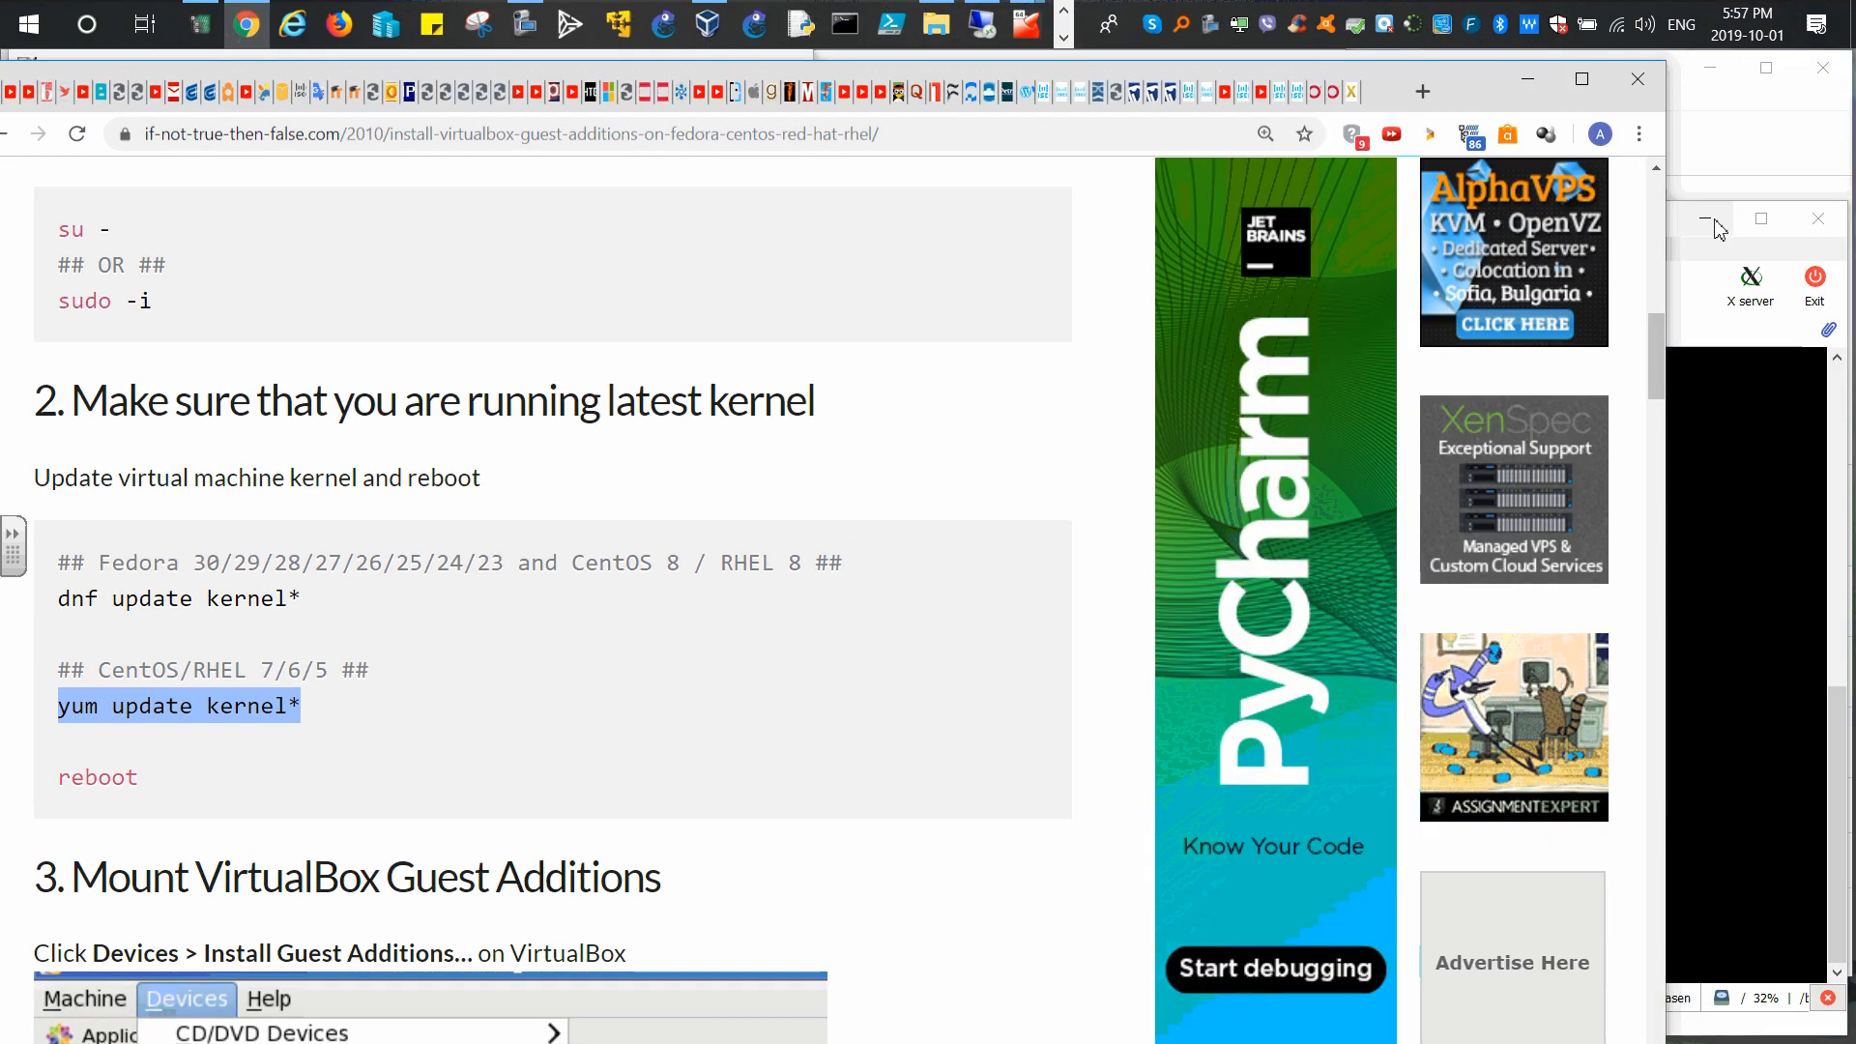
{"action": "left_click", "coordinate": [1687, 295]}
{"action": "right_click", "coordinate": [1049, 478]}
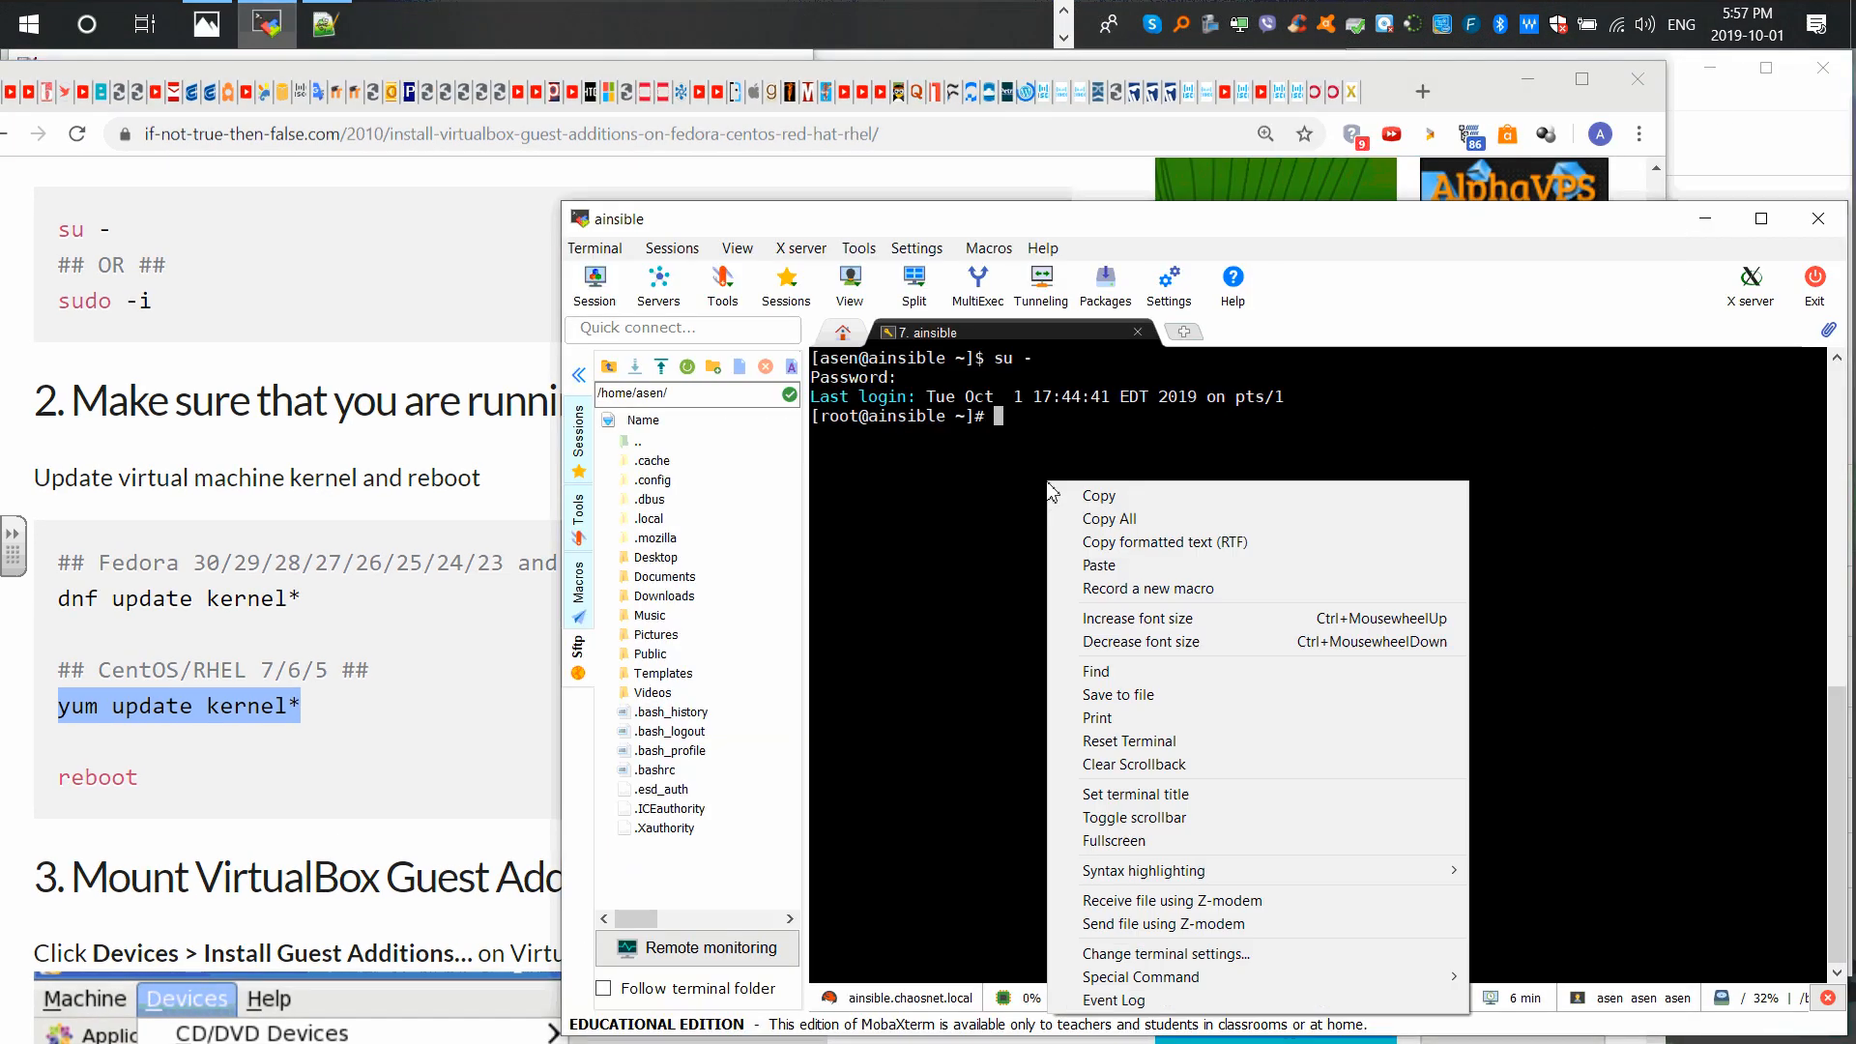
{"action": "left_click", "coordinate": [1112, 564]}
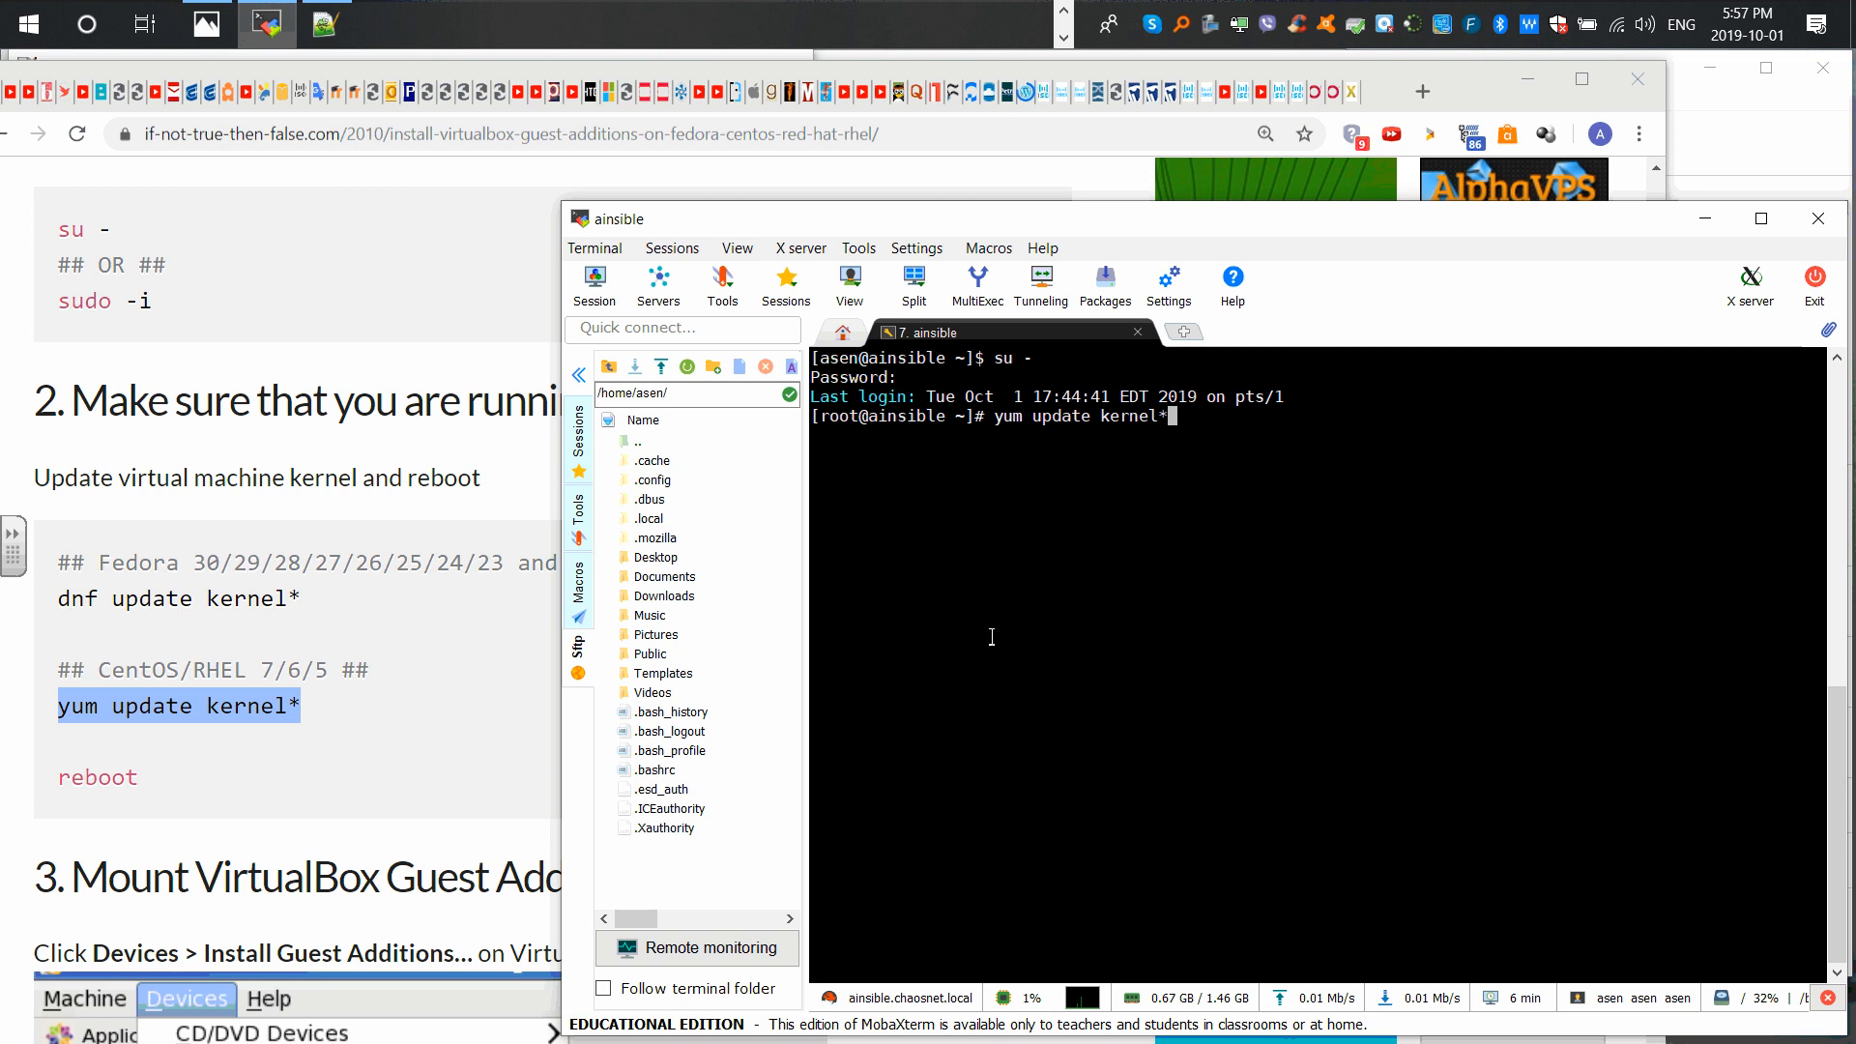
{"action": "key", "text": "Return"}
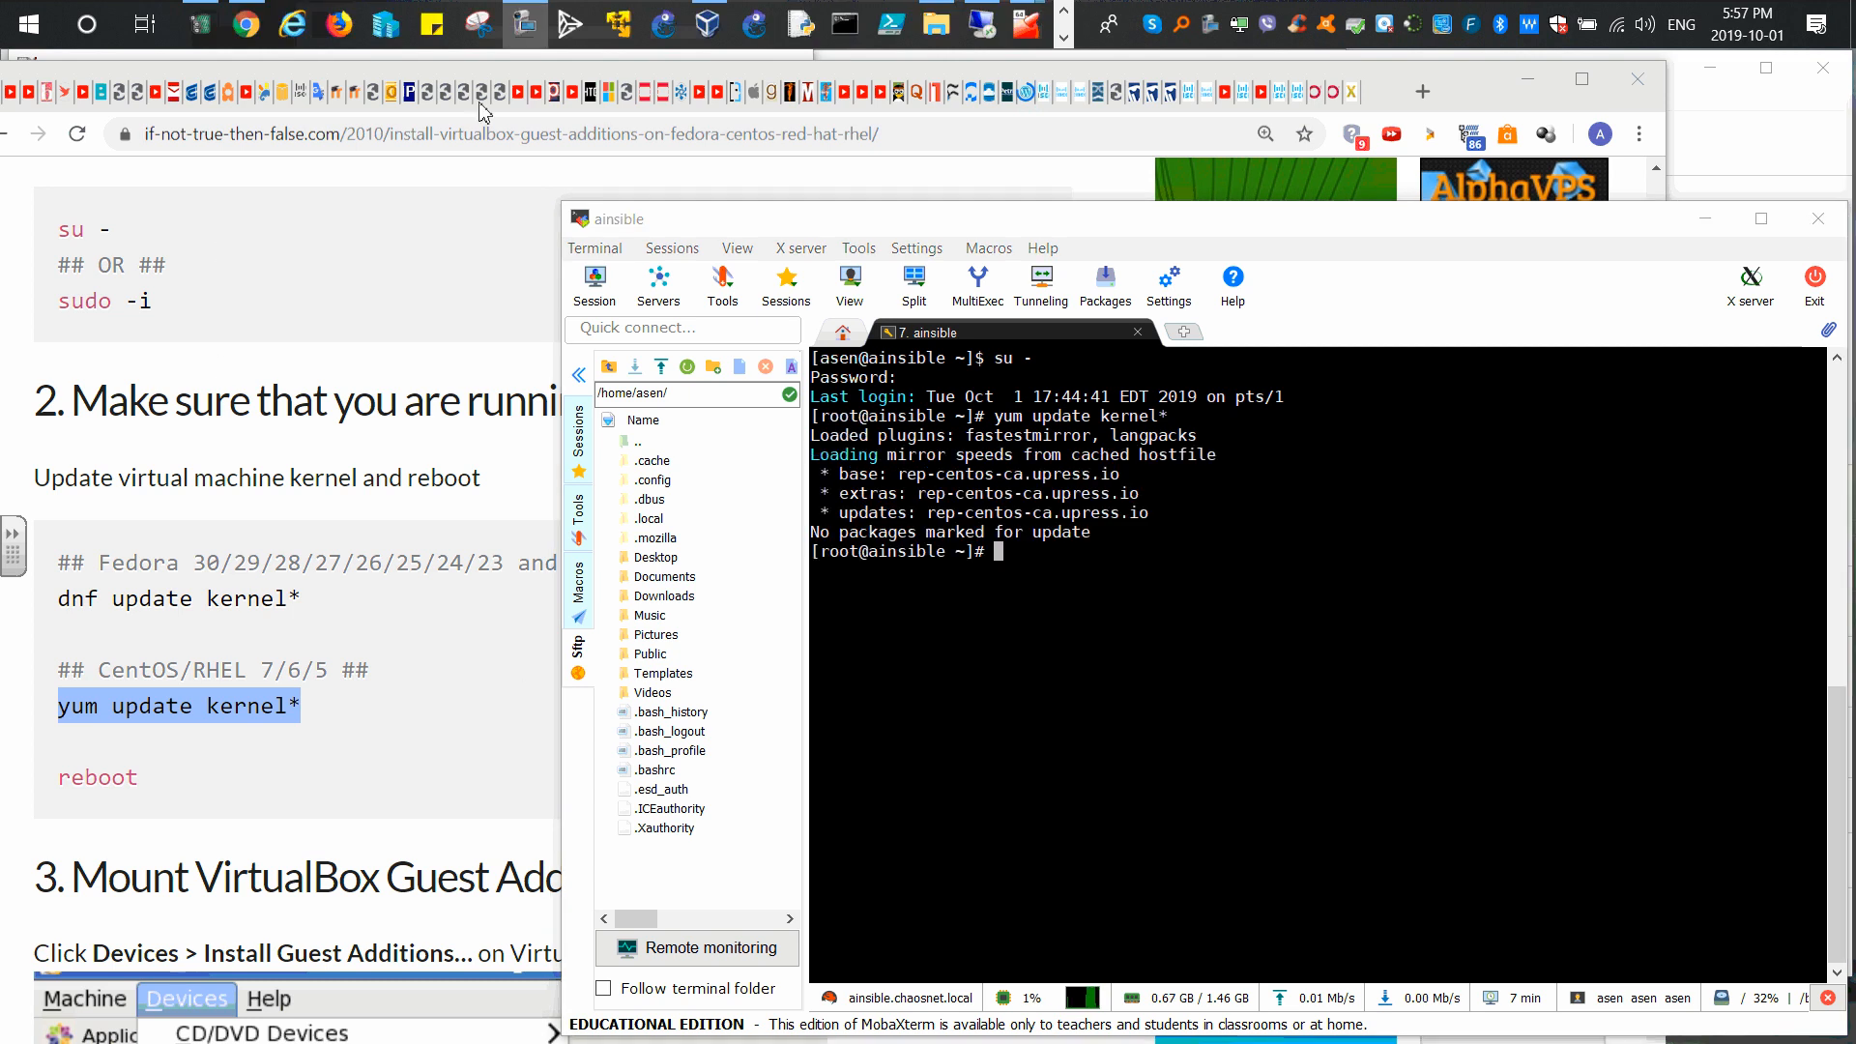
Step: Close the Guest Additions installer window in the ainsible VM and eject the VBox_GAs_6.0.10 disc
{"action": "mouse_move", "coordinate": [1025, 34]}
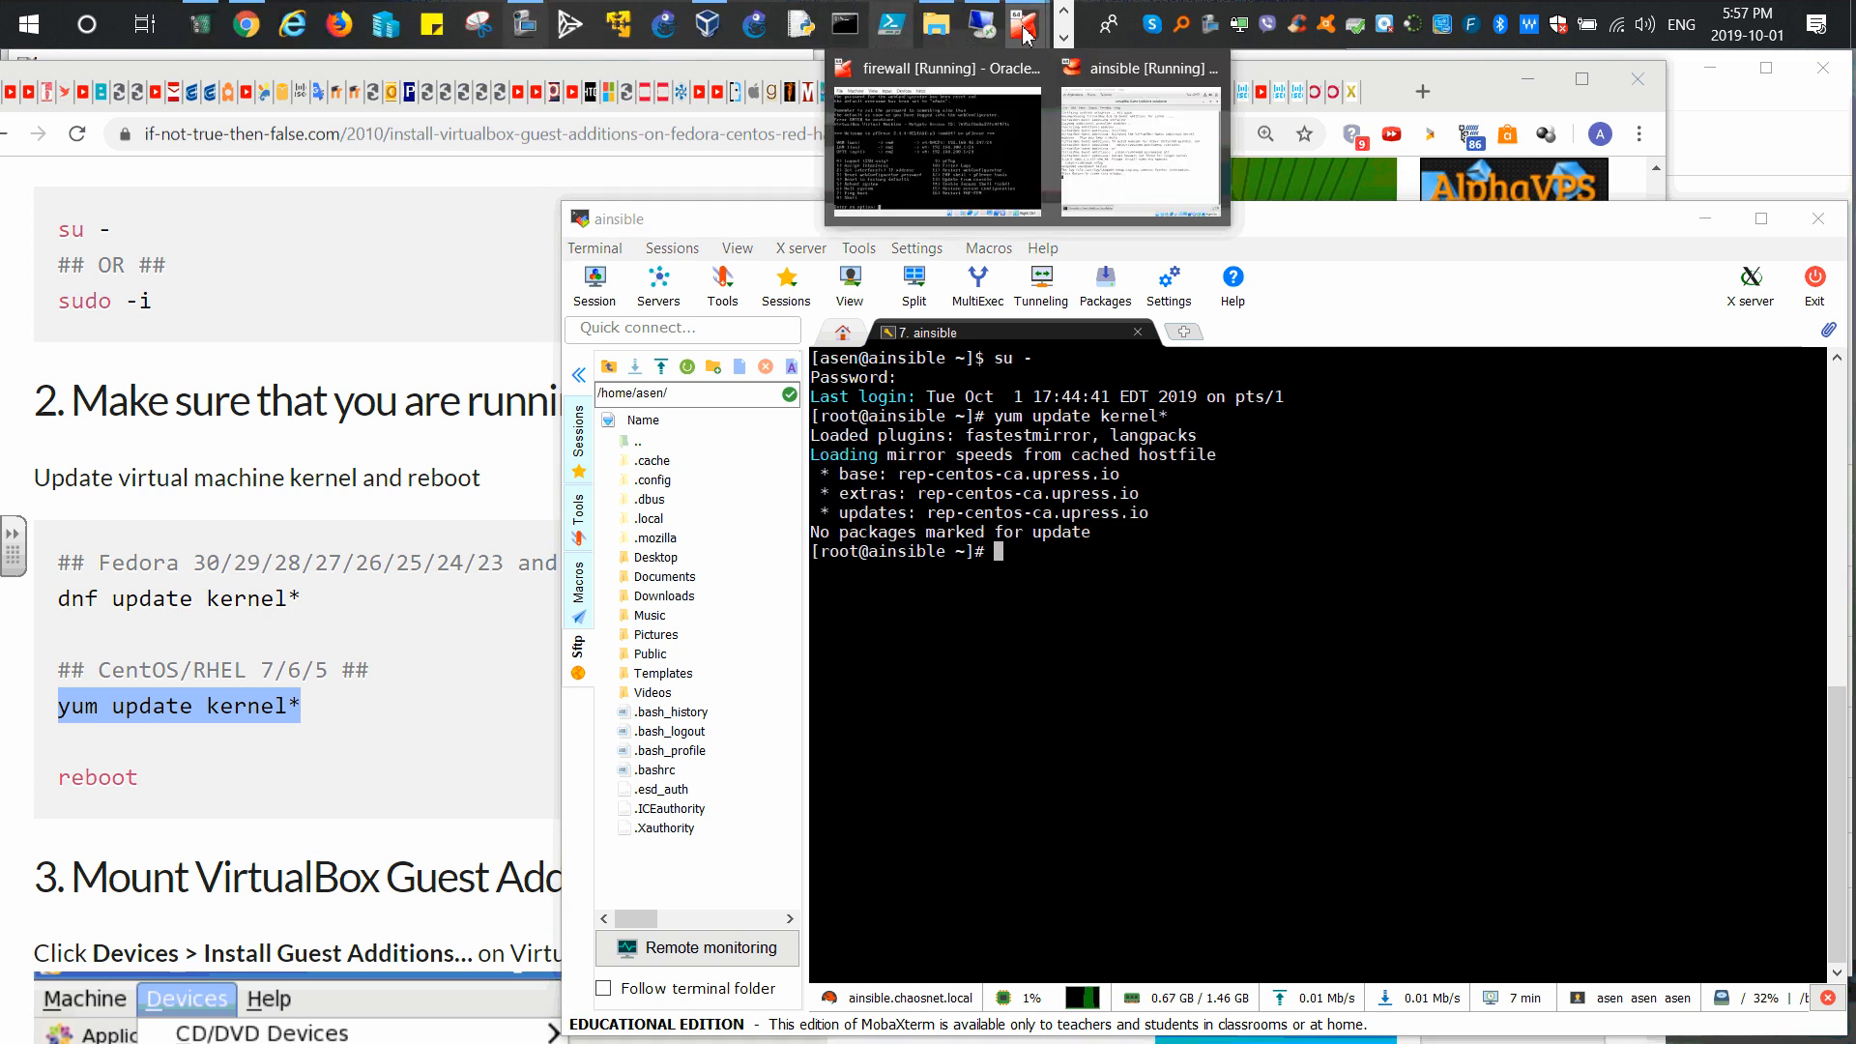
{"action": "left_click", "coordinate": [1141, 145]}
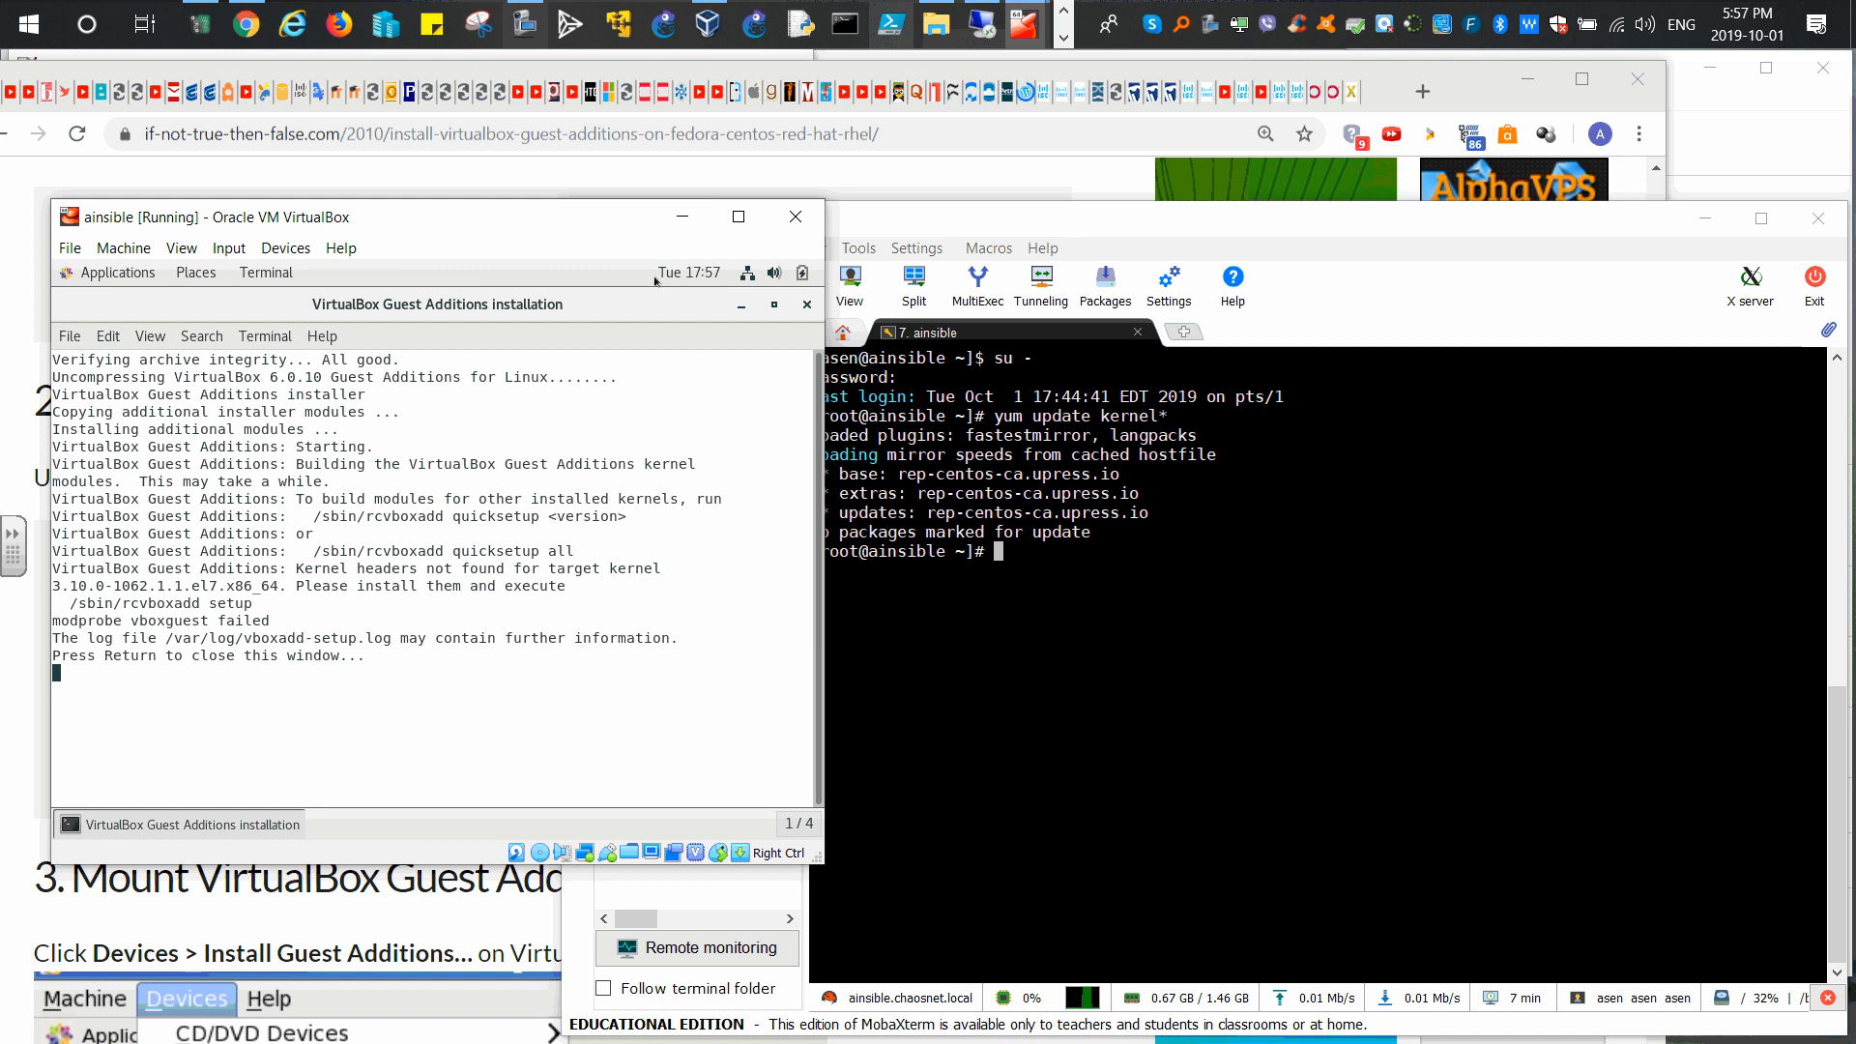
{"action": "left_click", "coordinate": [803, 306]}
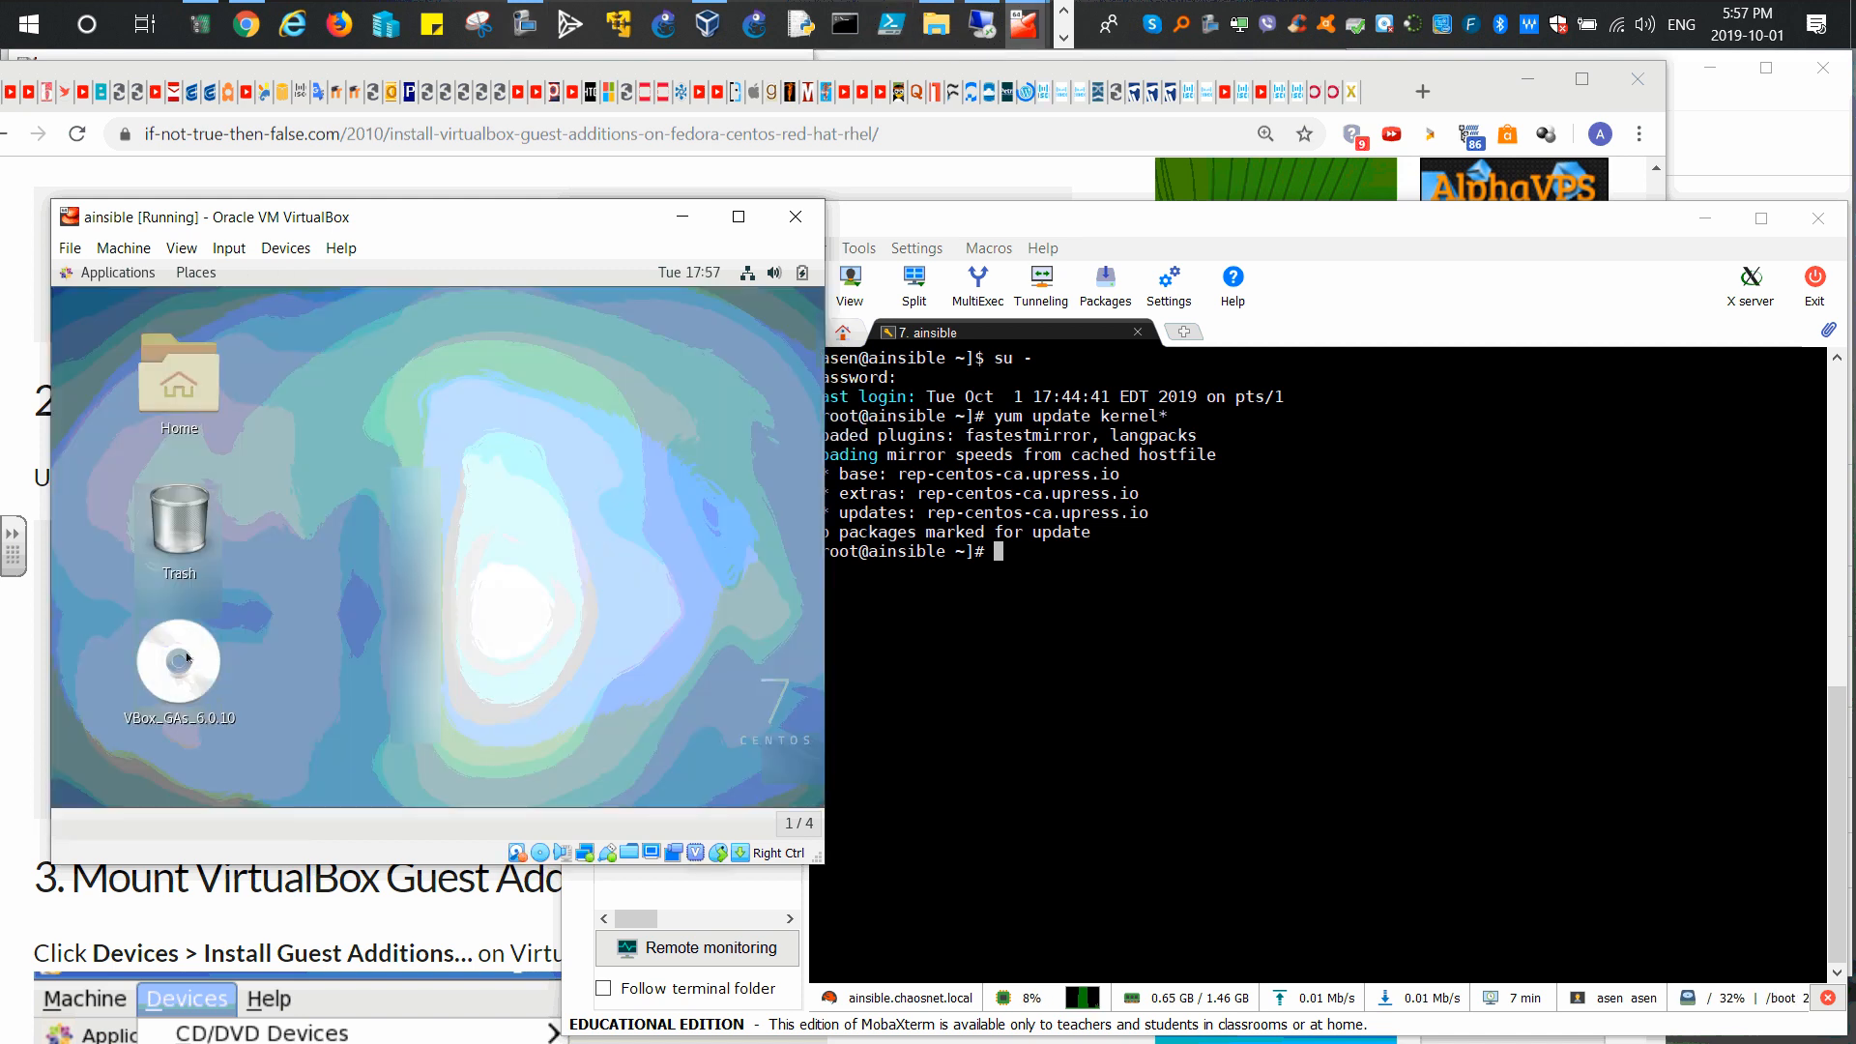
{"action": "right_click", "coordinate": [188, 659]}
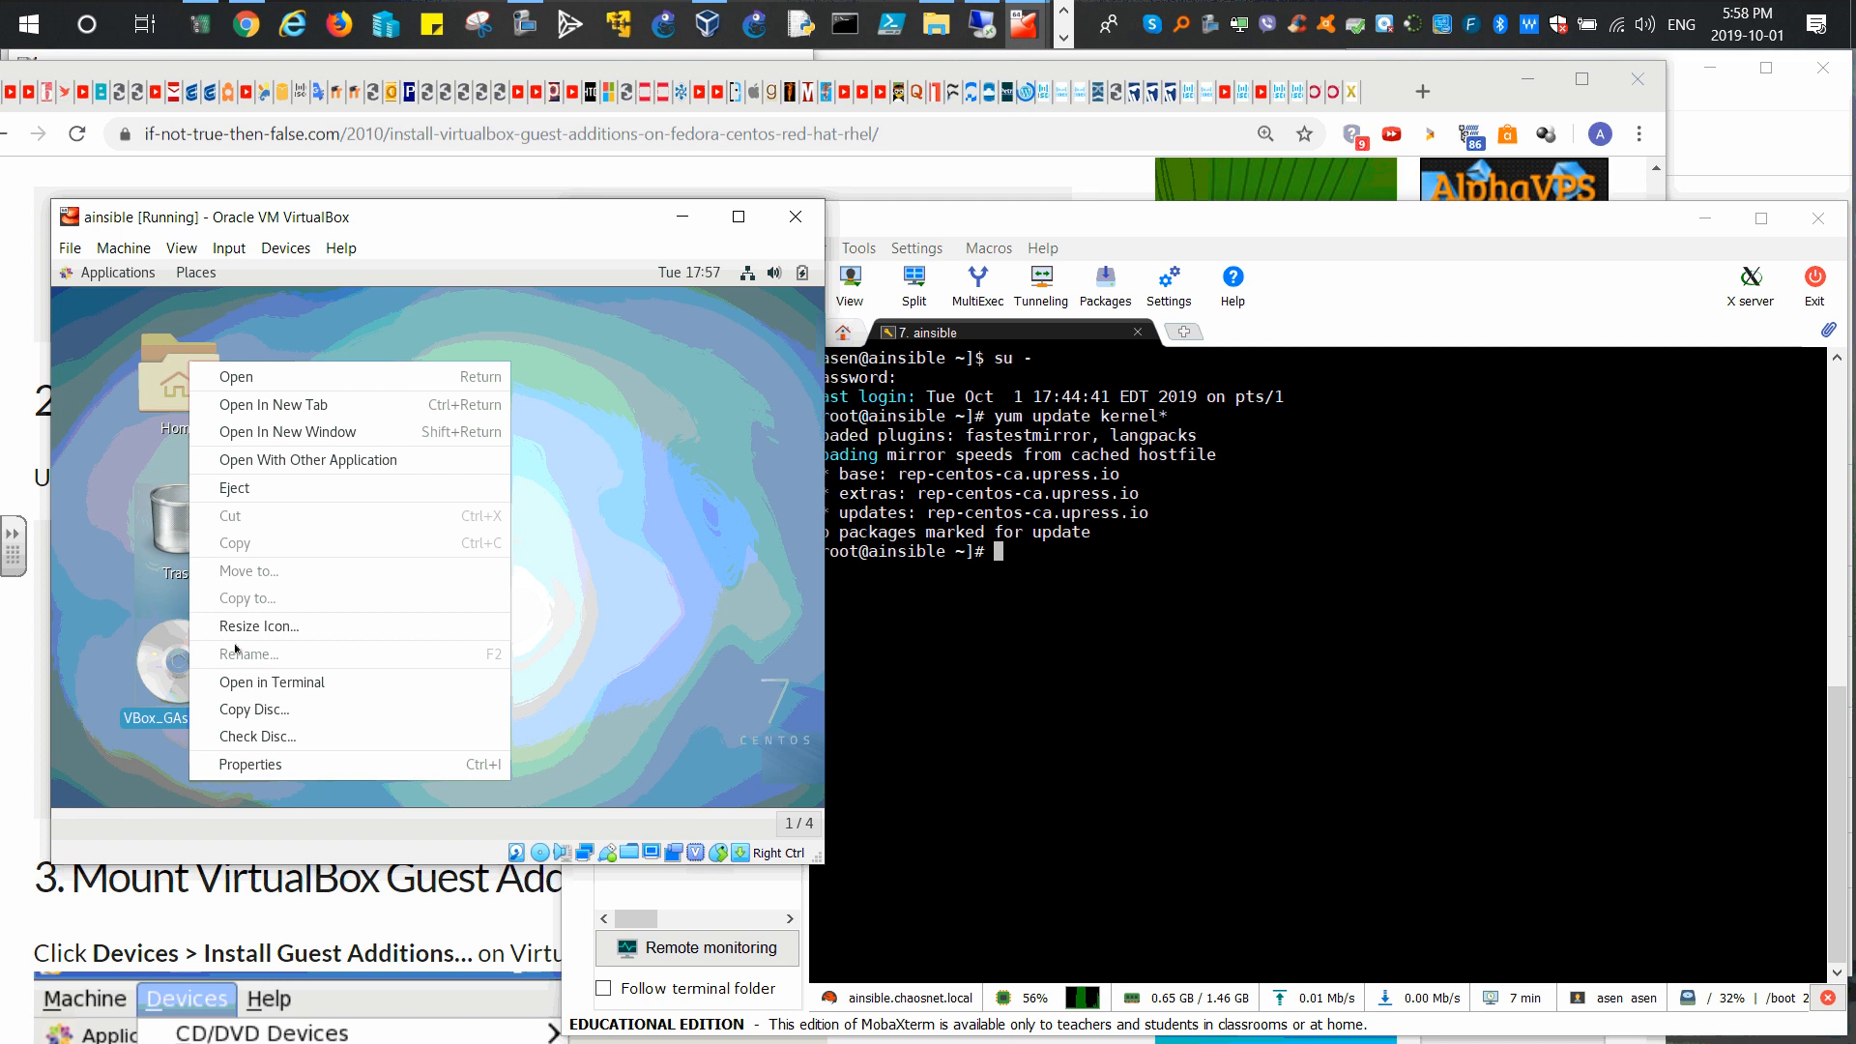
{"action": "left_click", "coordinate": [259, 488]}
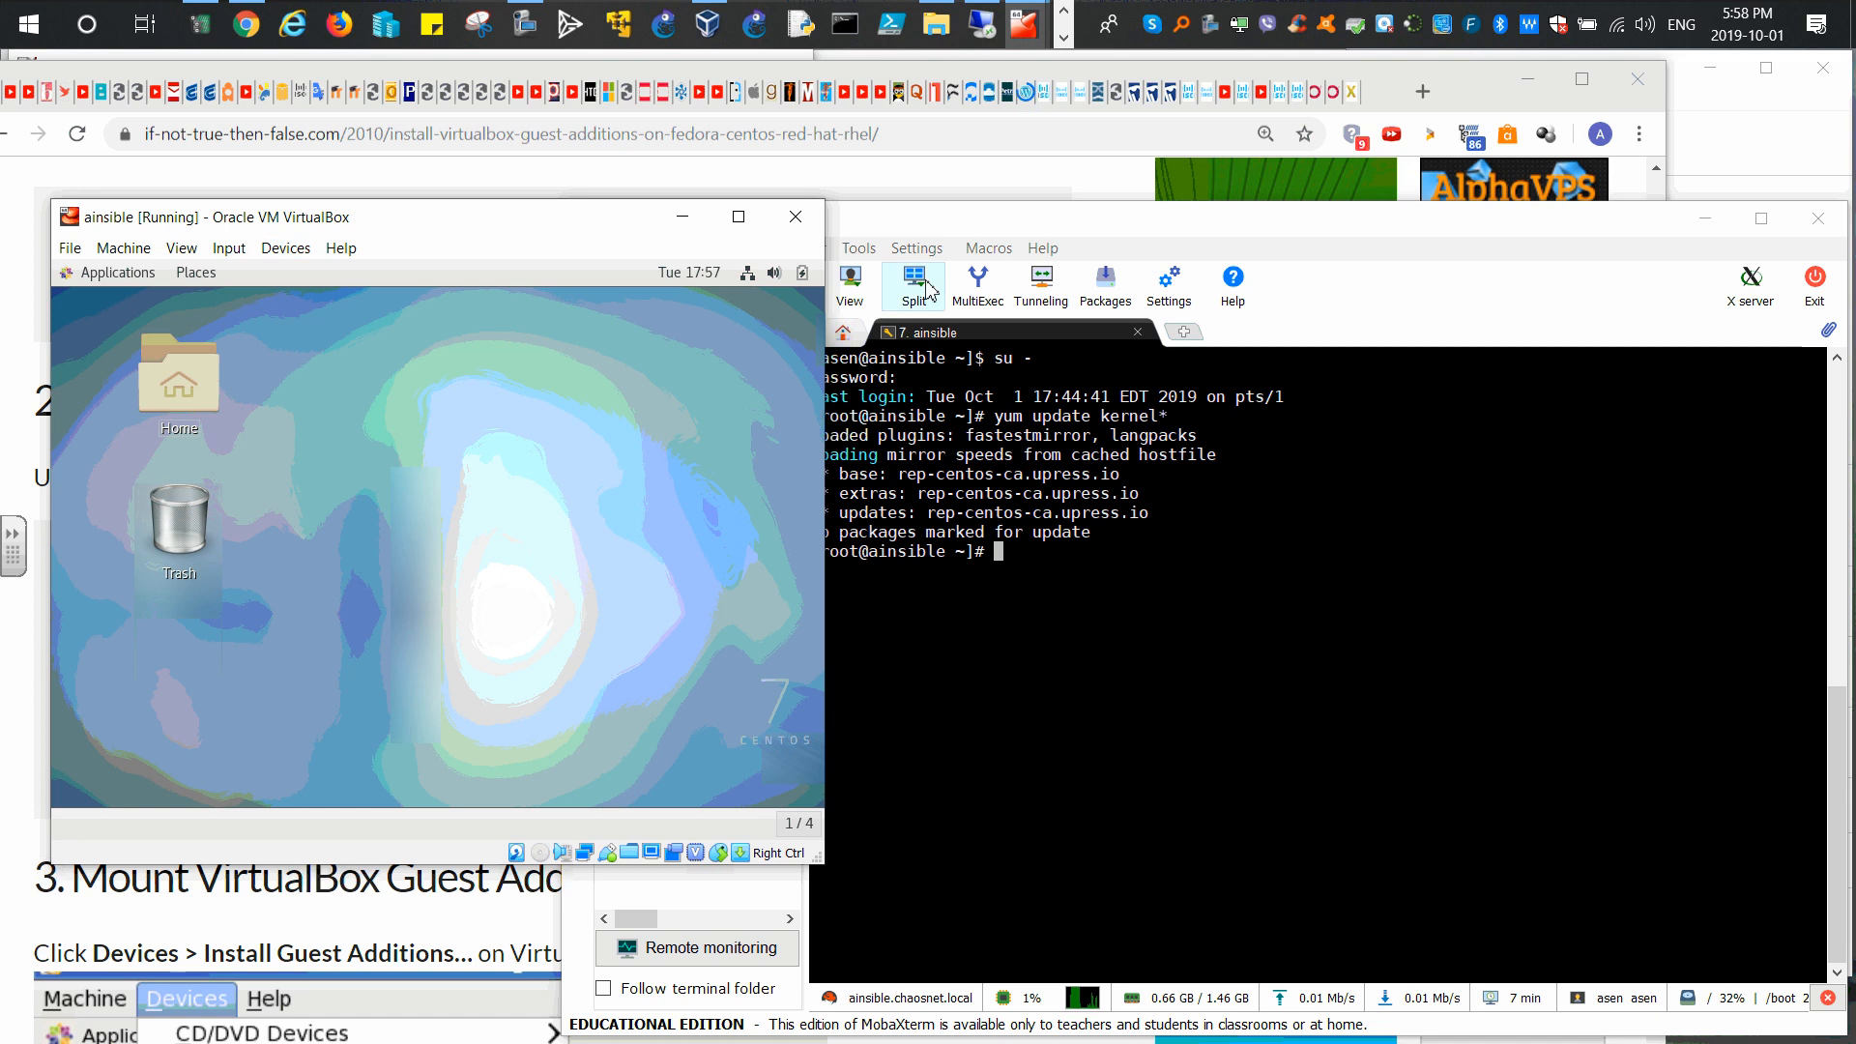
Step: Minimize the VM, VirtualBox Manager and 01.txt windows, then select 'No packages marked for update'
{"action": "left_click", "coordinate": [683, 217]}
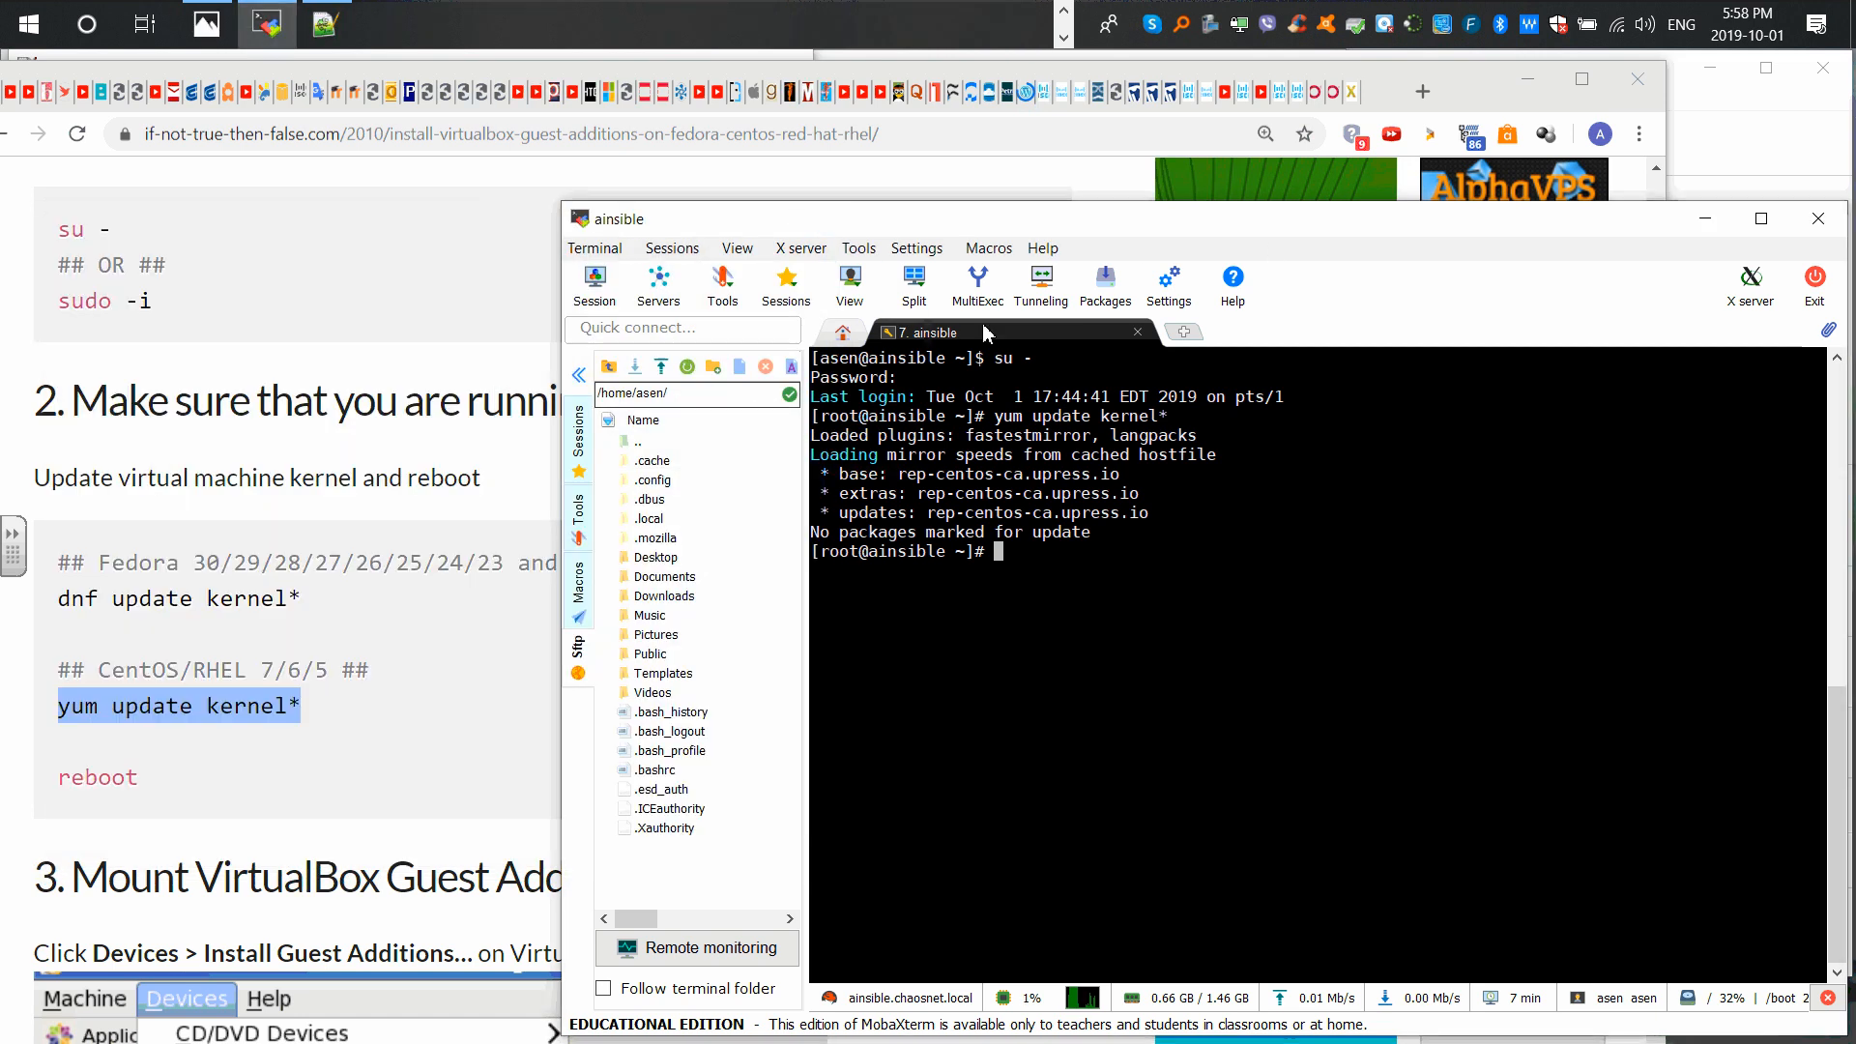
{"action": "left_click", "coordinate": [1715, 114]}
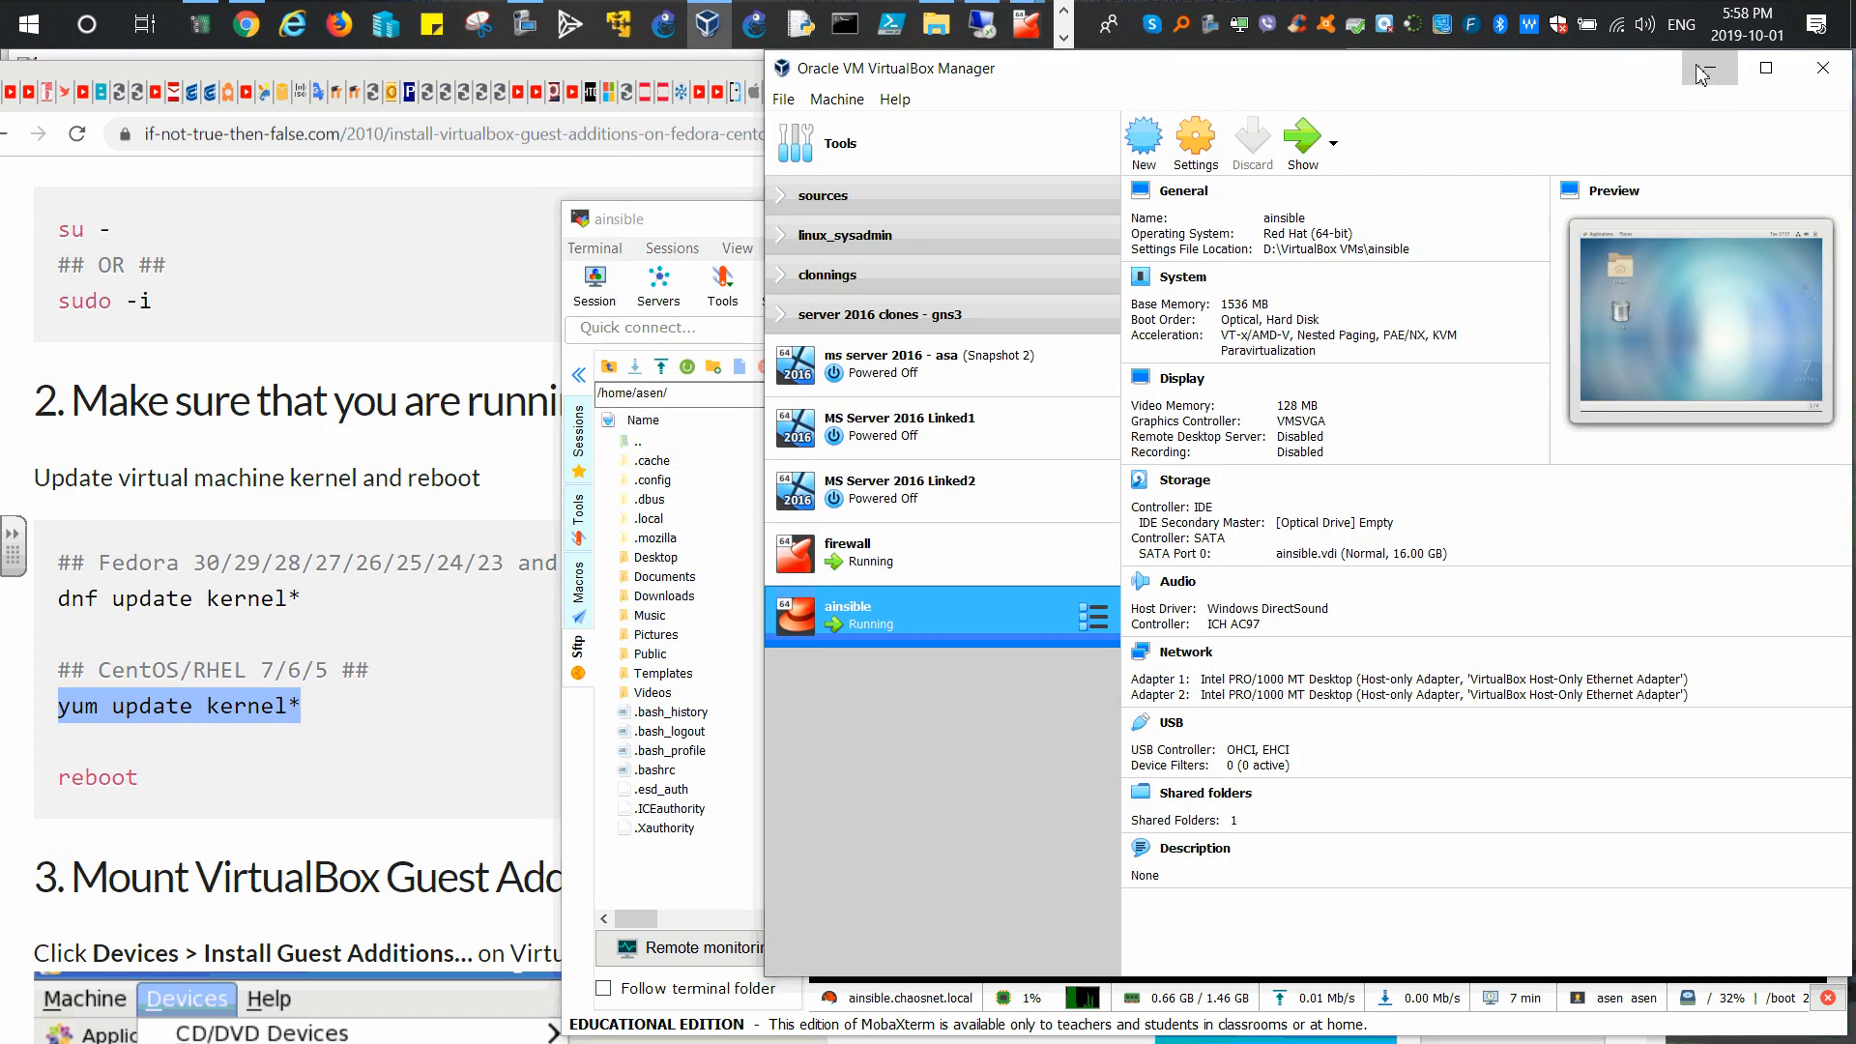
{"action": "left_click", "coordinate": [1709, 67]}
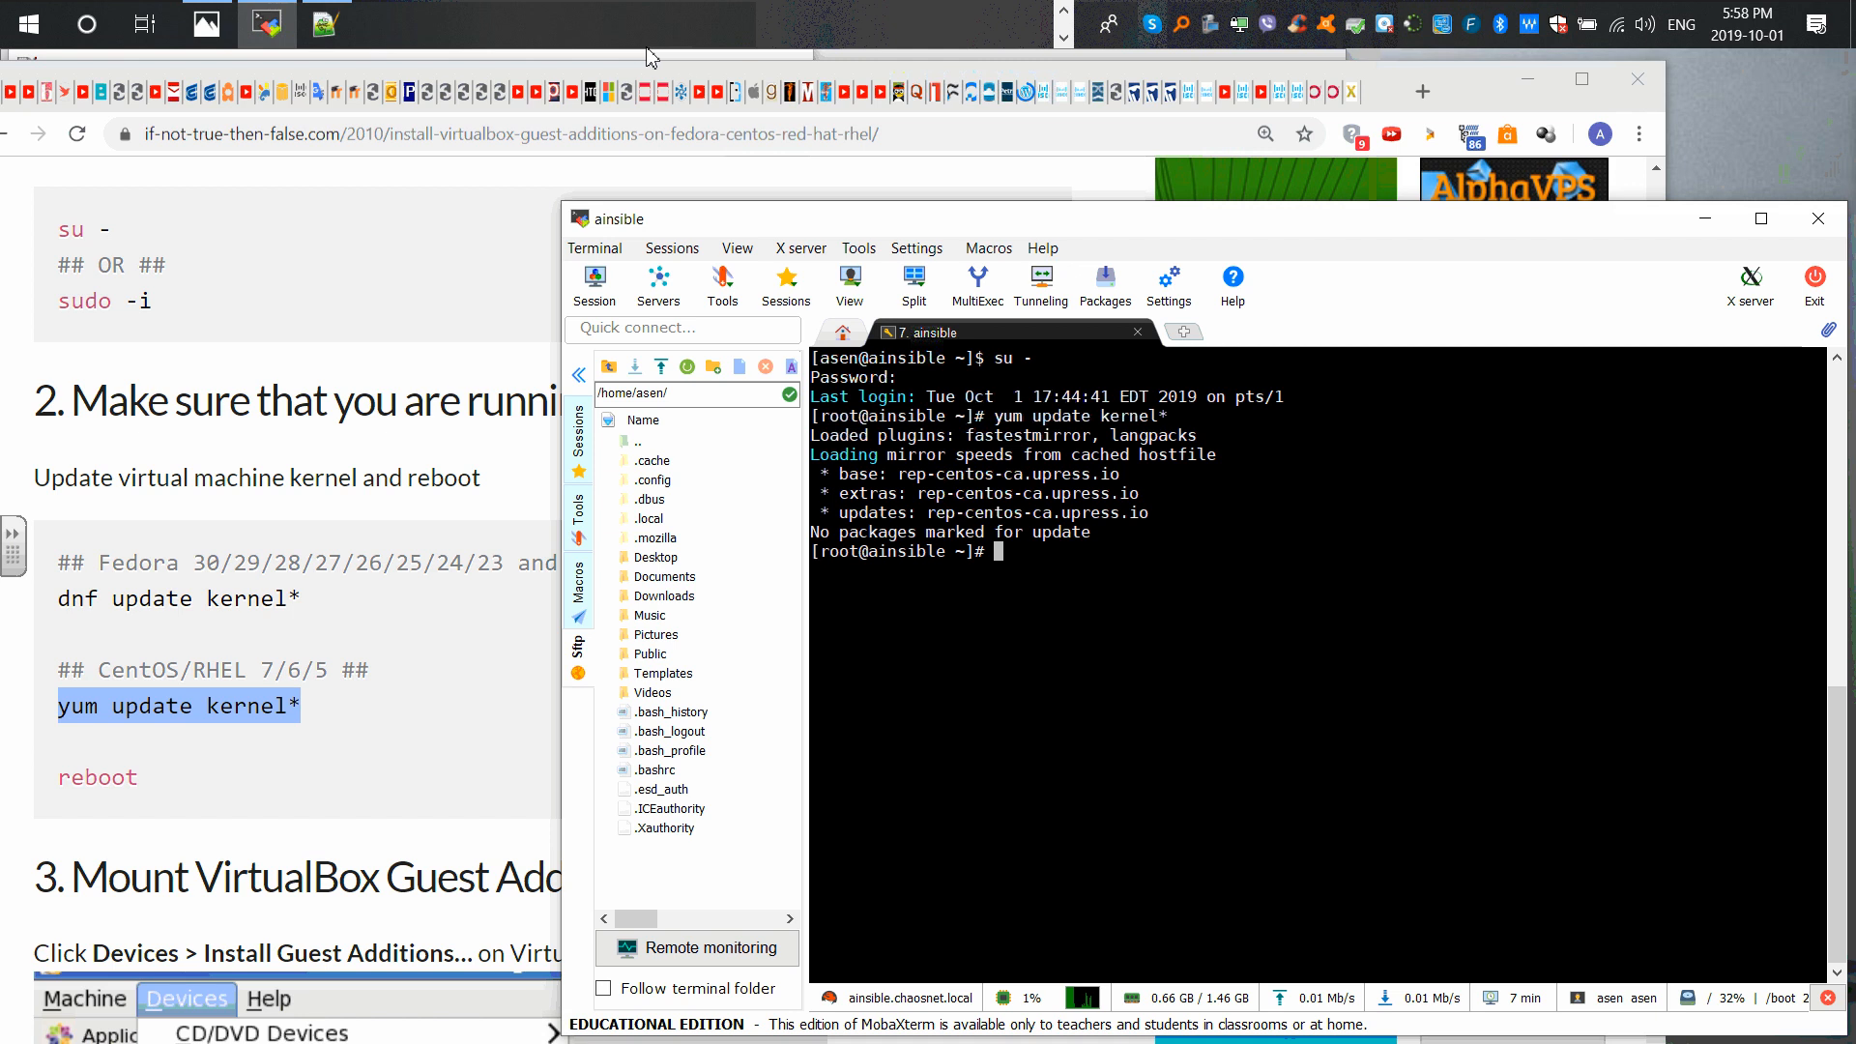
{"action": "left_click", "coordinate": [677, 55]}
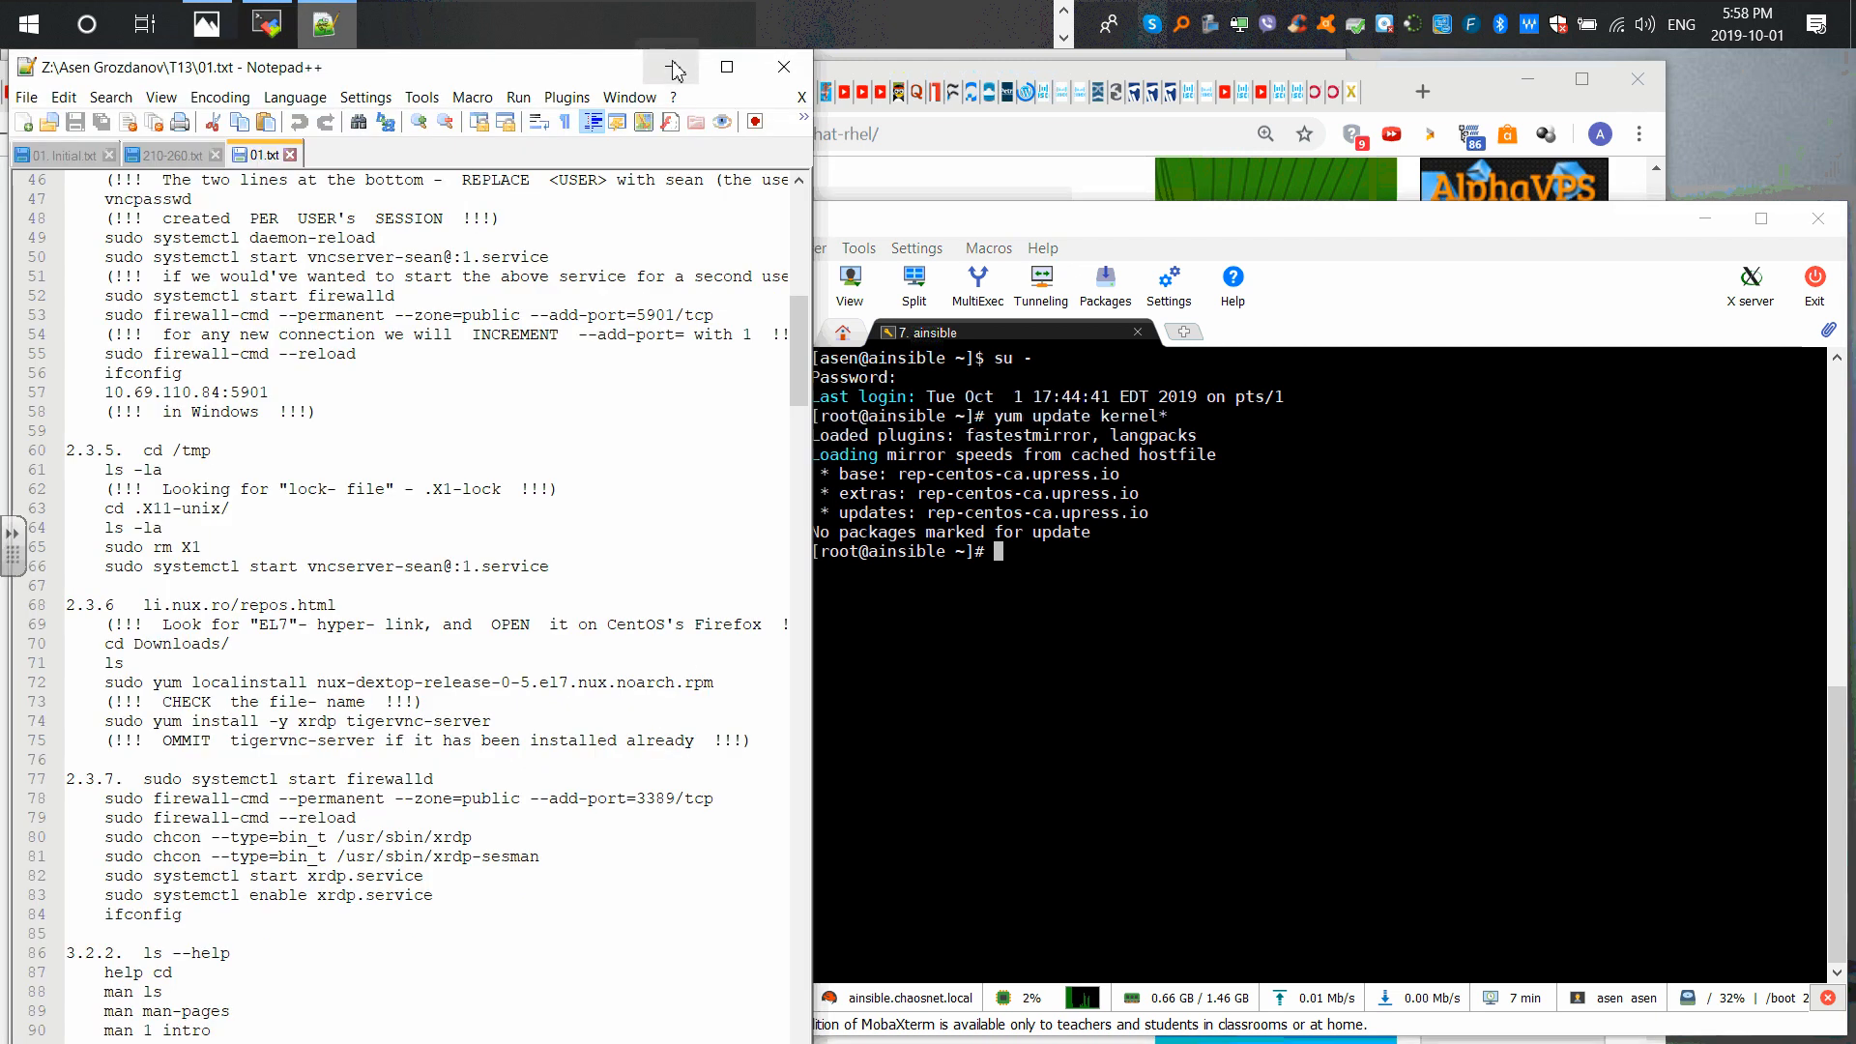
{"action": "left_click_drag", "start_coordinate": [577, 71], "coordinate": [565, 71]}
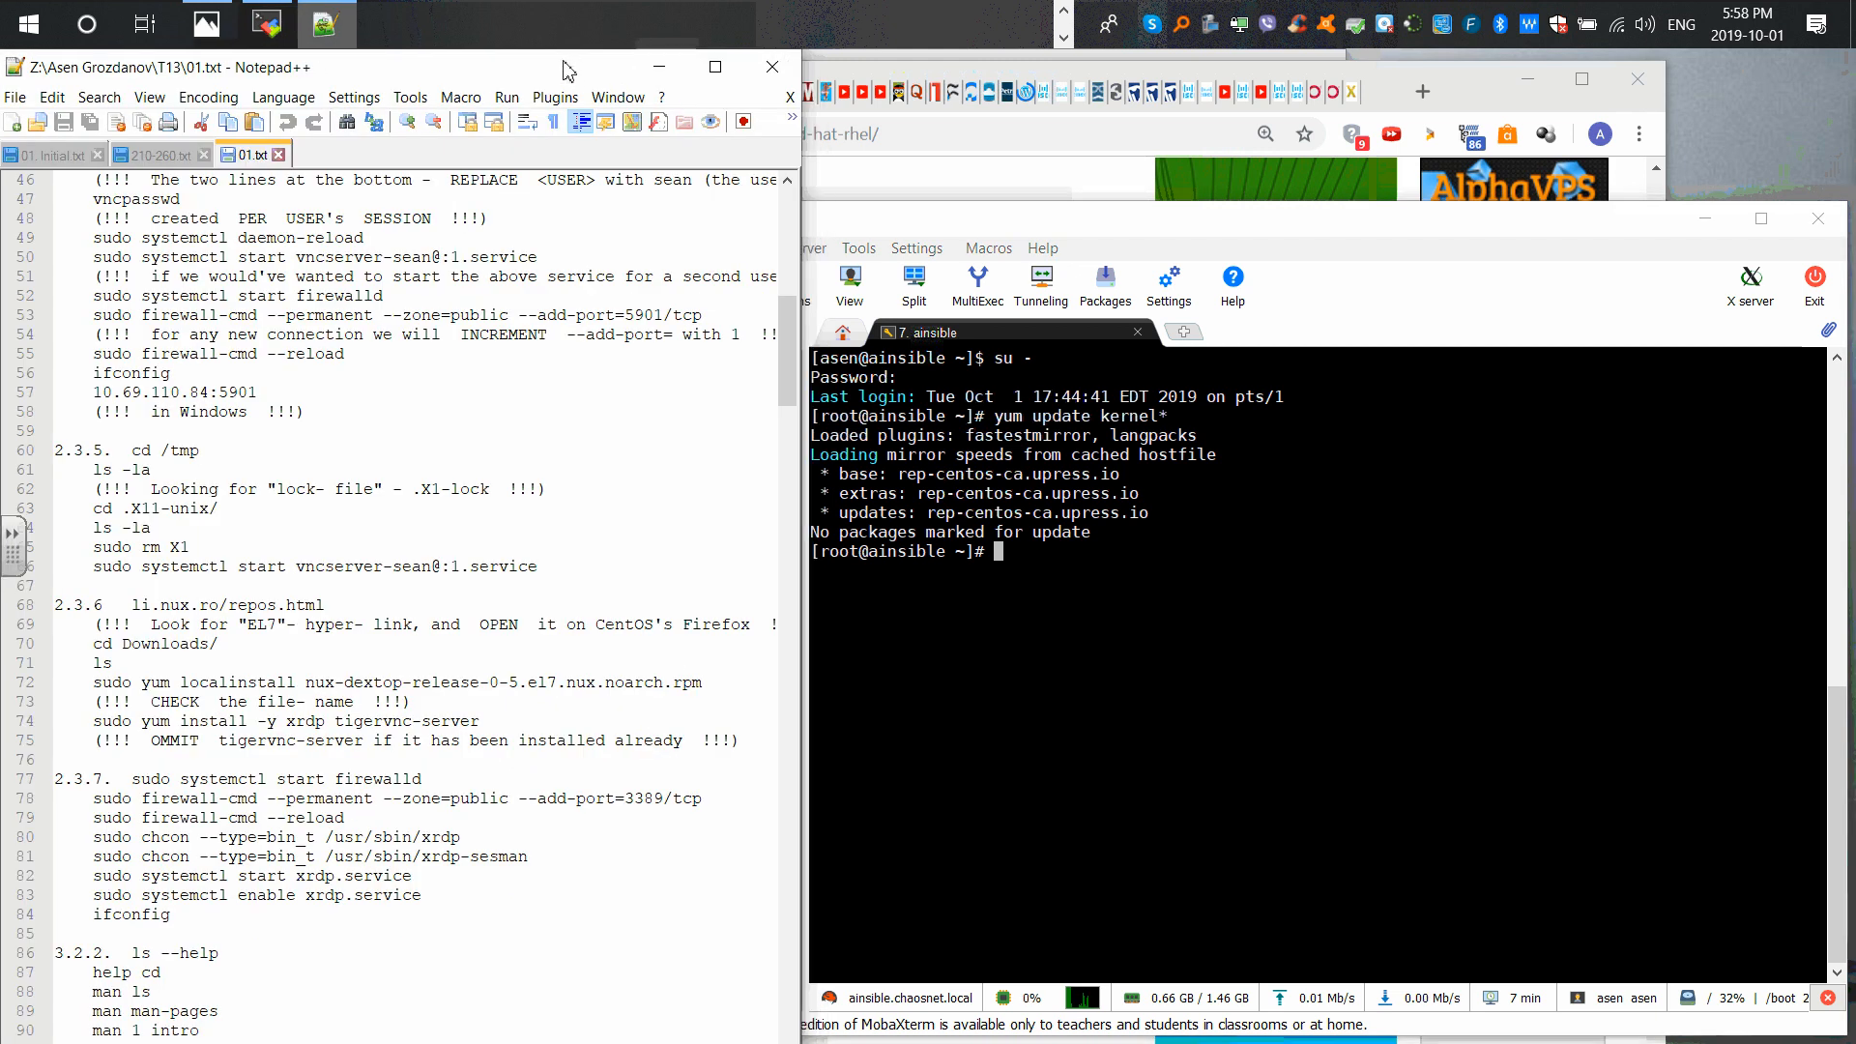
{"action": "left_click", "coordinate": [659, 66]}
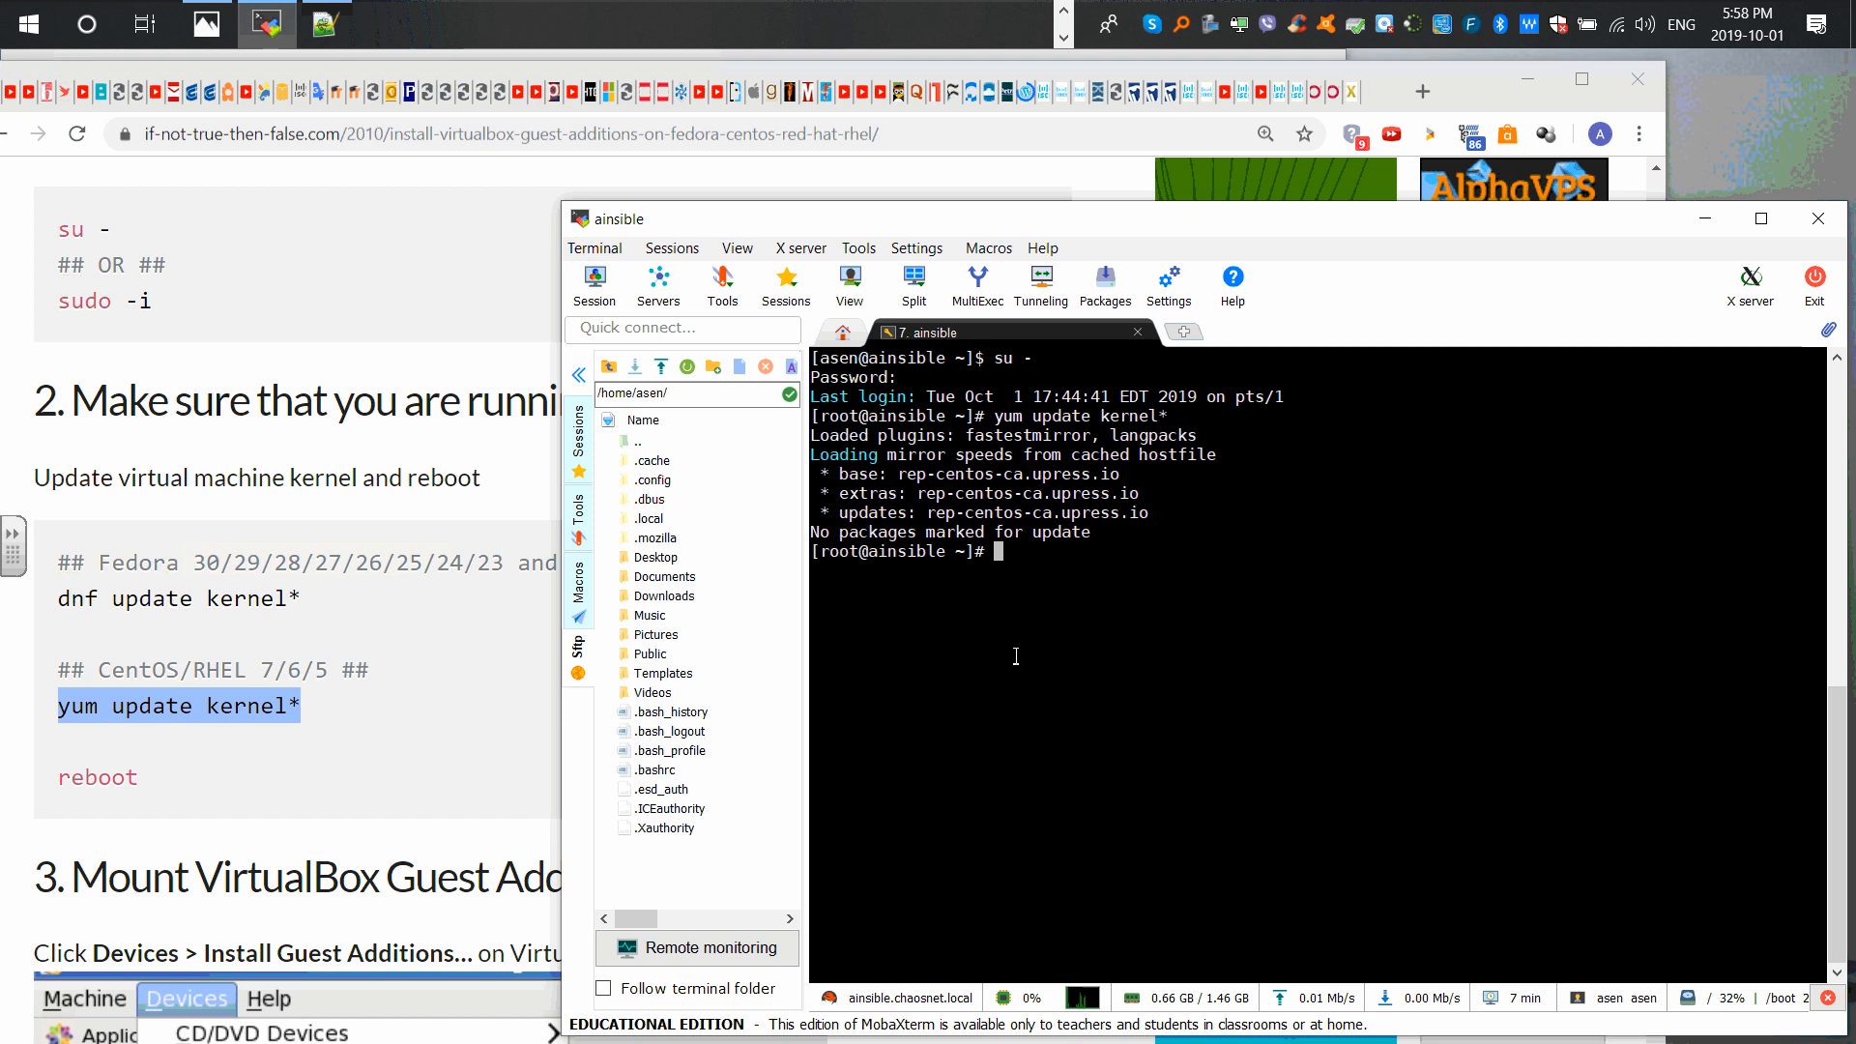
{"action": "left_click_drag", "start_coordinate": [811, 534], "coordinate": [1076, 539]}
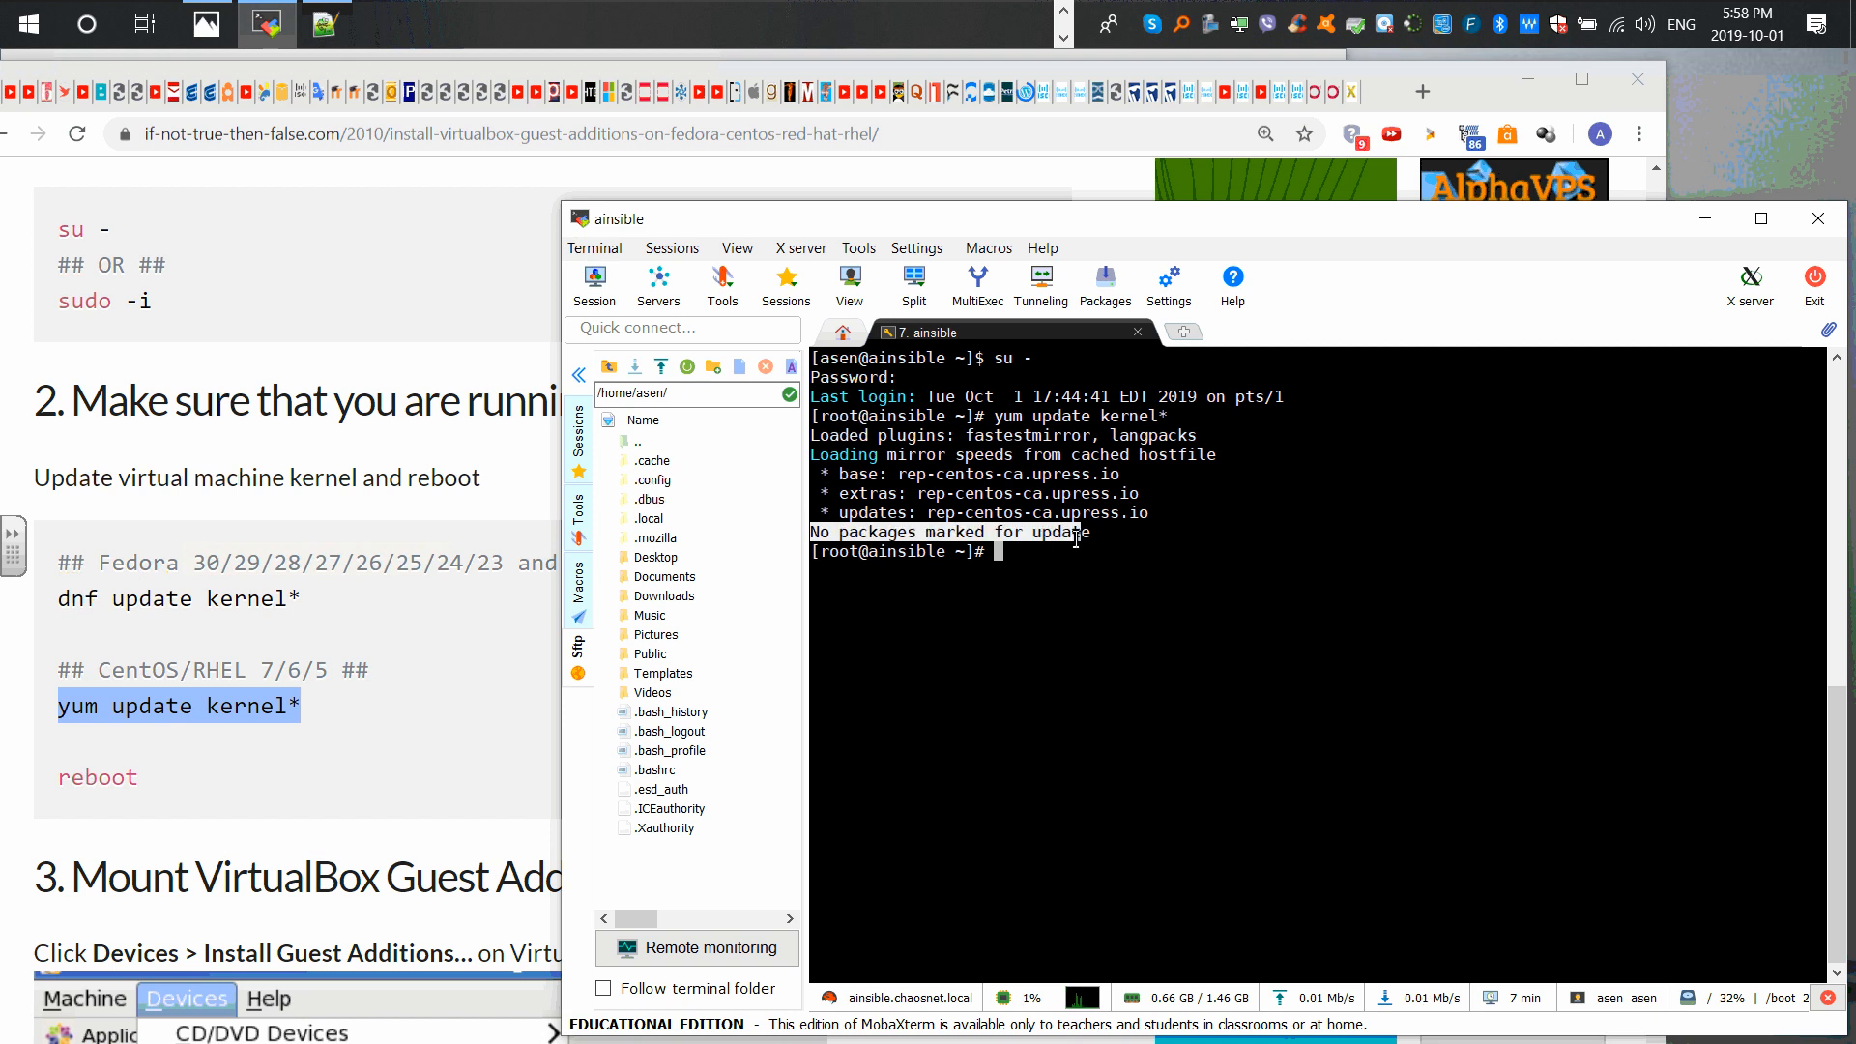
Step: Scroll the Chrome guide to step 4, the EPEL repository package install commands
{"action": "left_click", "coordinate": [308, 837]}
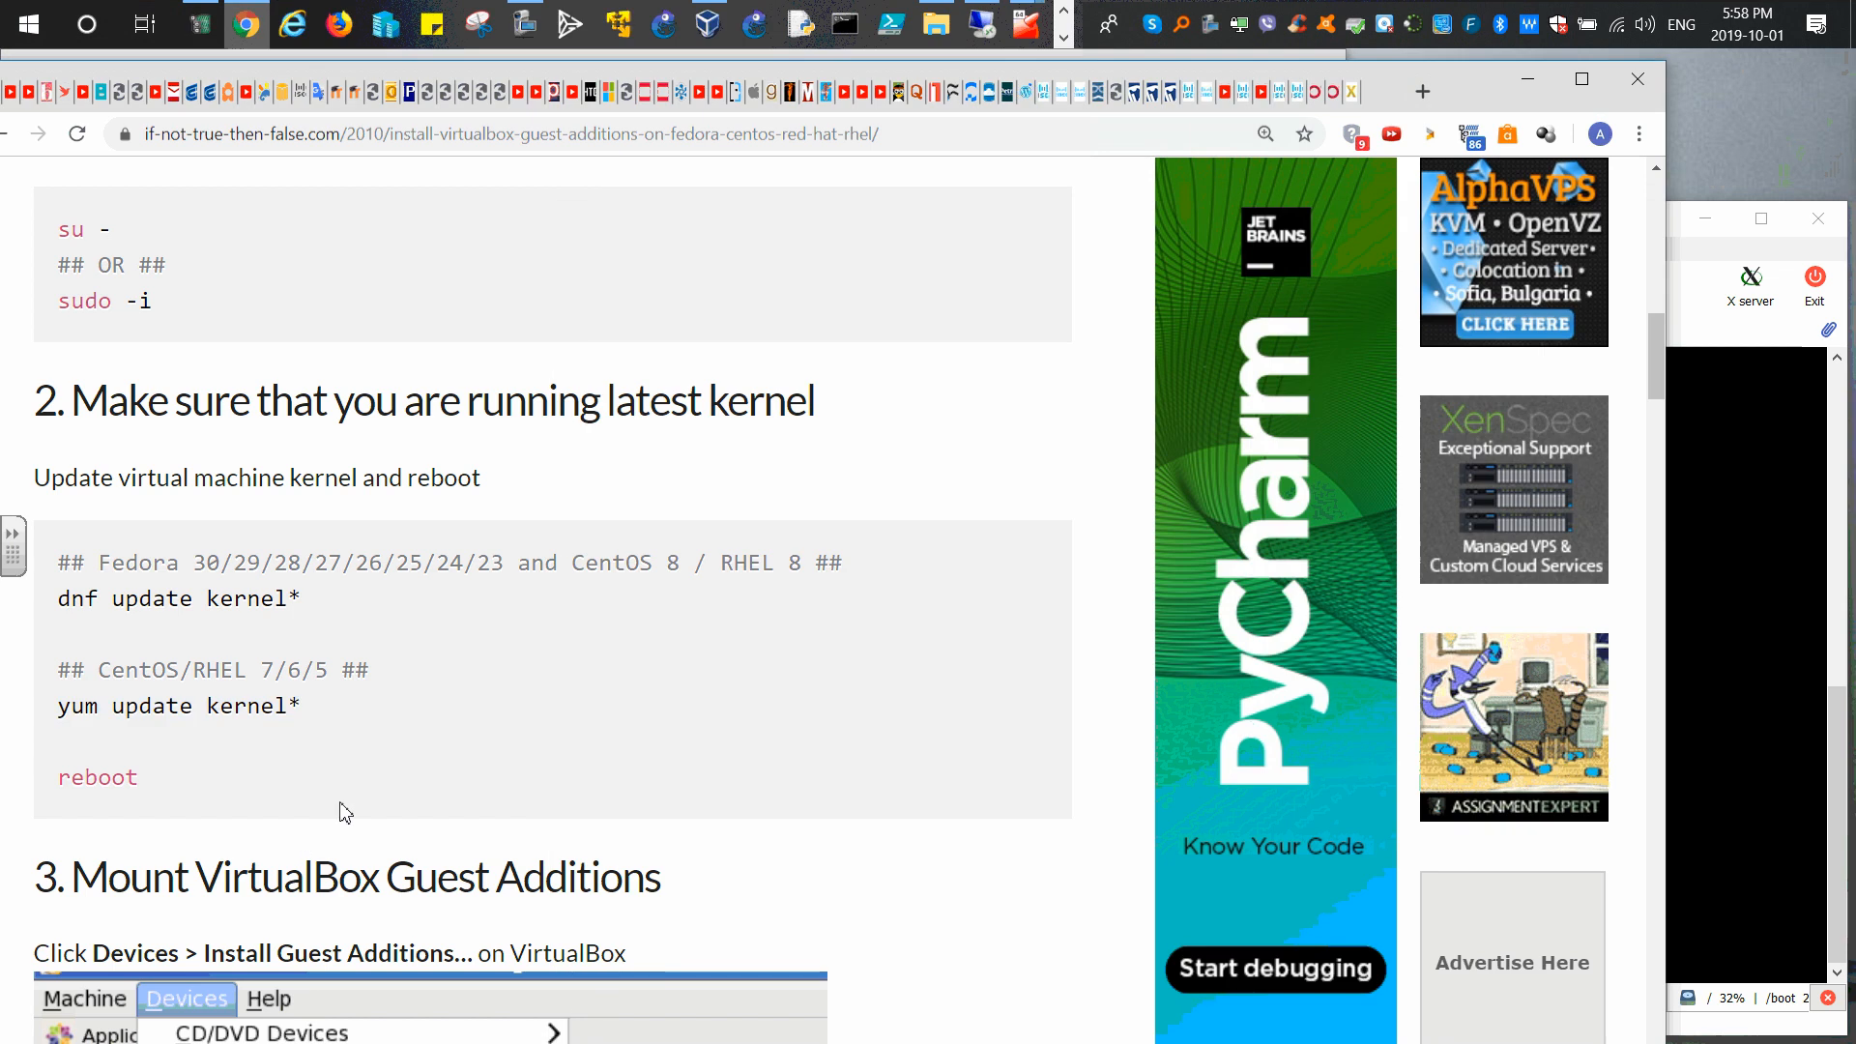
{"action": "scroll", "coordinate": [402, 764], "scroll_direction": "down", "scroll_amount": 4}
{"action": "scroll", "coordinate": [405, 757], "scroll_direction": "down", "scroll_amount": 4}
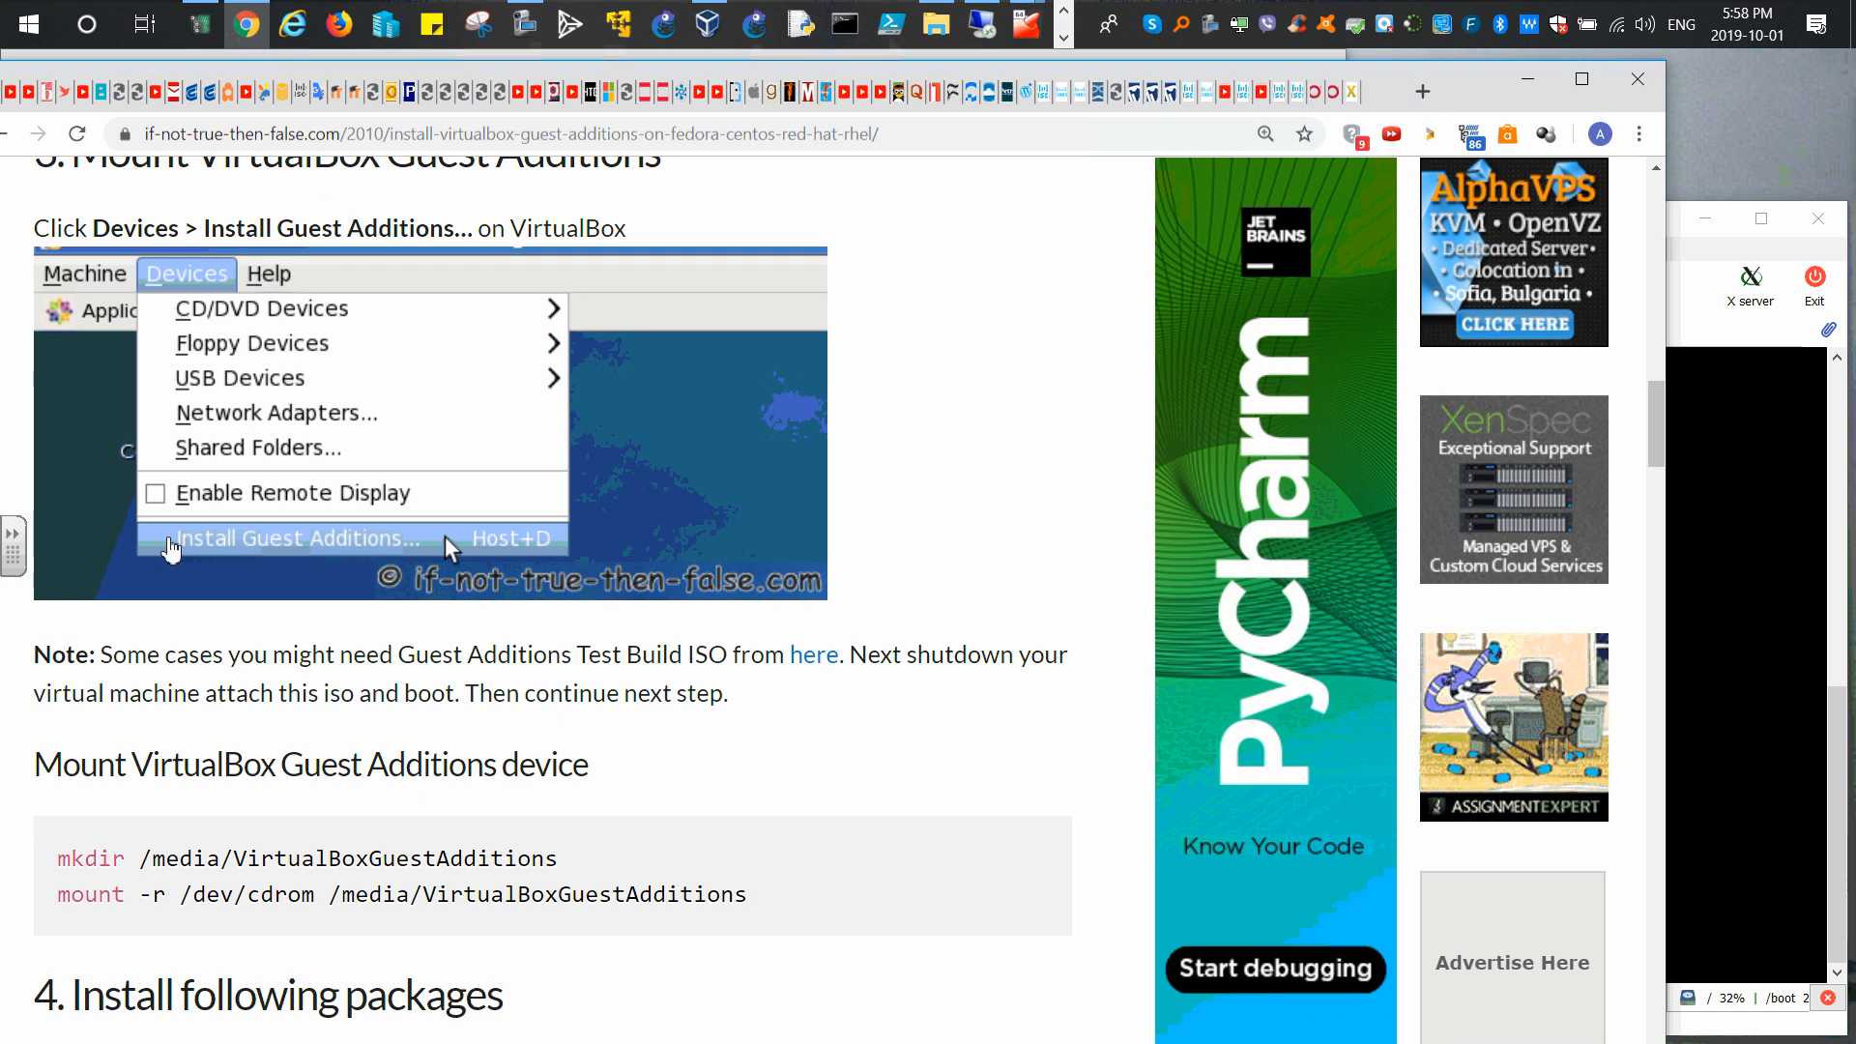
{"action": "scroll", "coordinate": [357, 456], "scroll_direction": "up", "scroll_amount": 3}
{"action": "scroll", "coordinate": [358, 457], "scroll_direction": "up", "scroll_amount": 1}
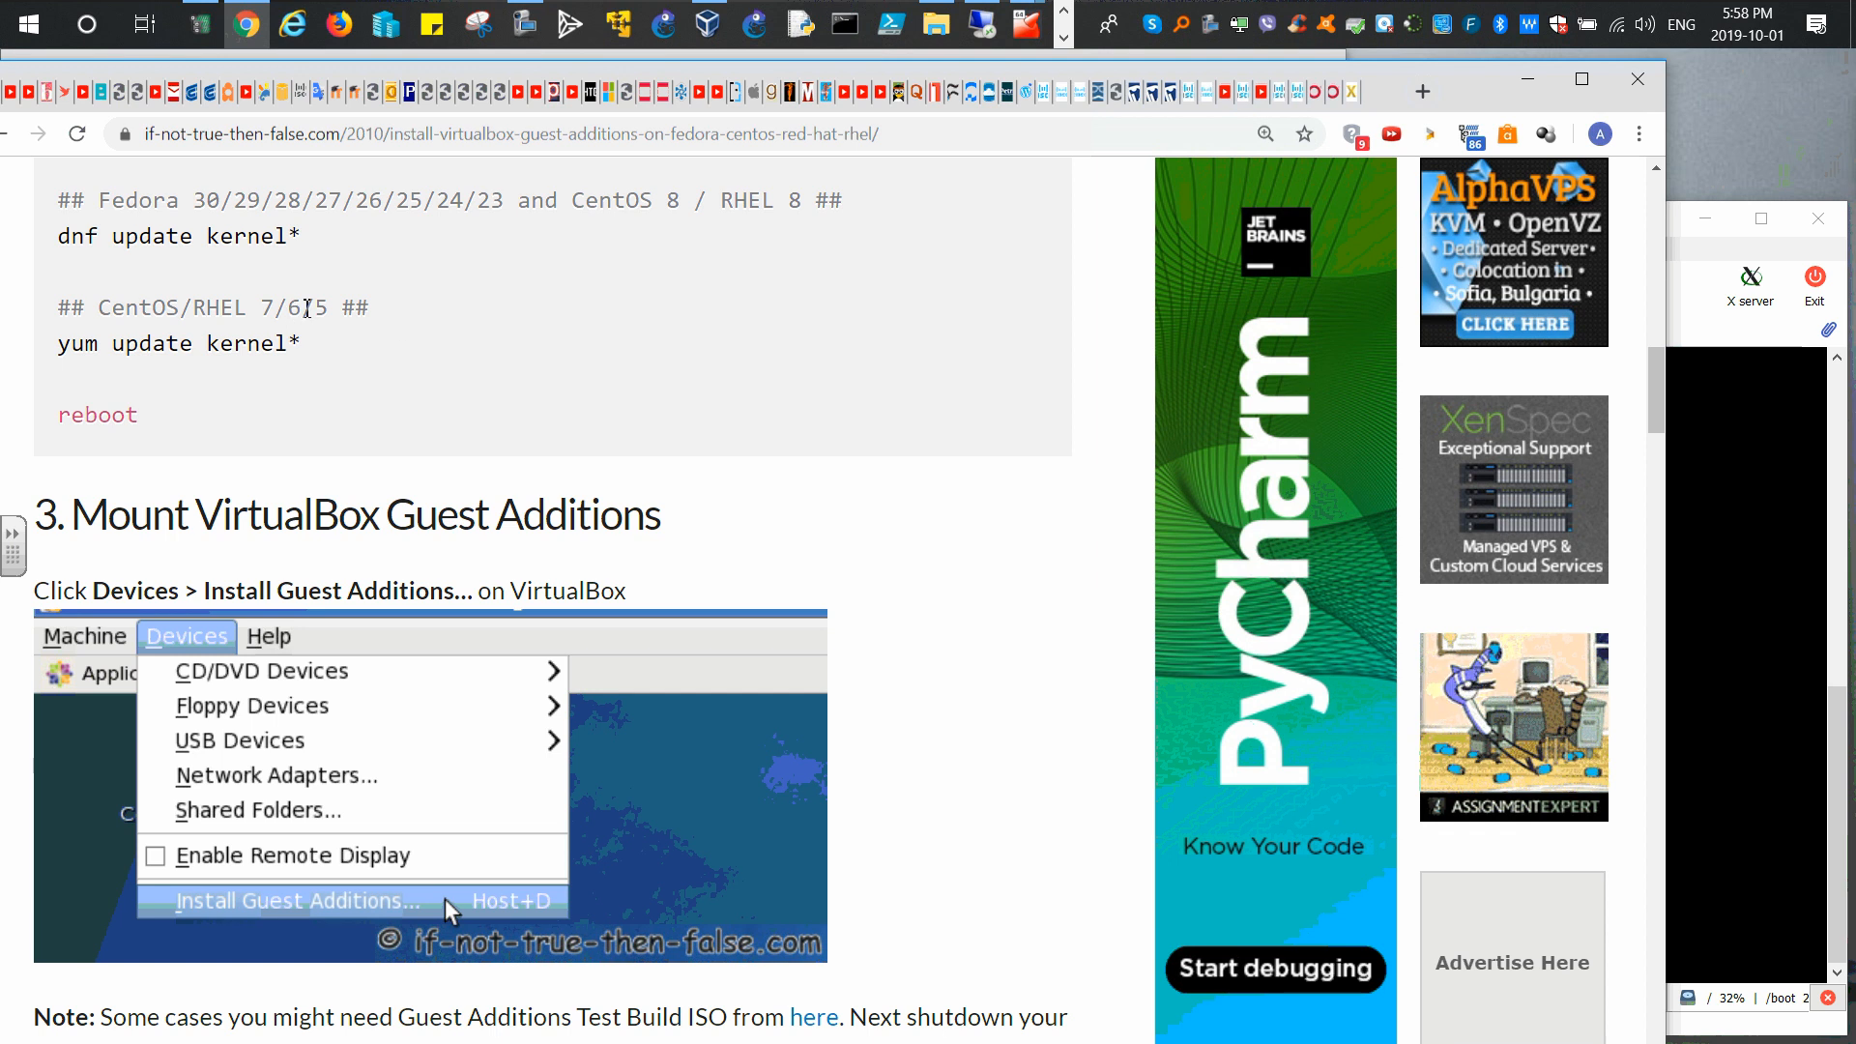
{"action": "scroll", "coordinate": [307, 309], "scroll_direction": "down", "scroll_amount": 8}
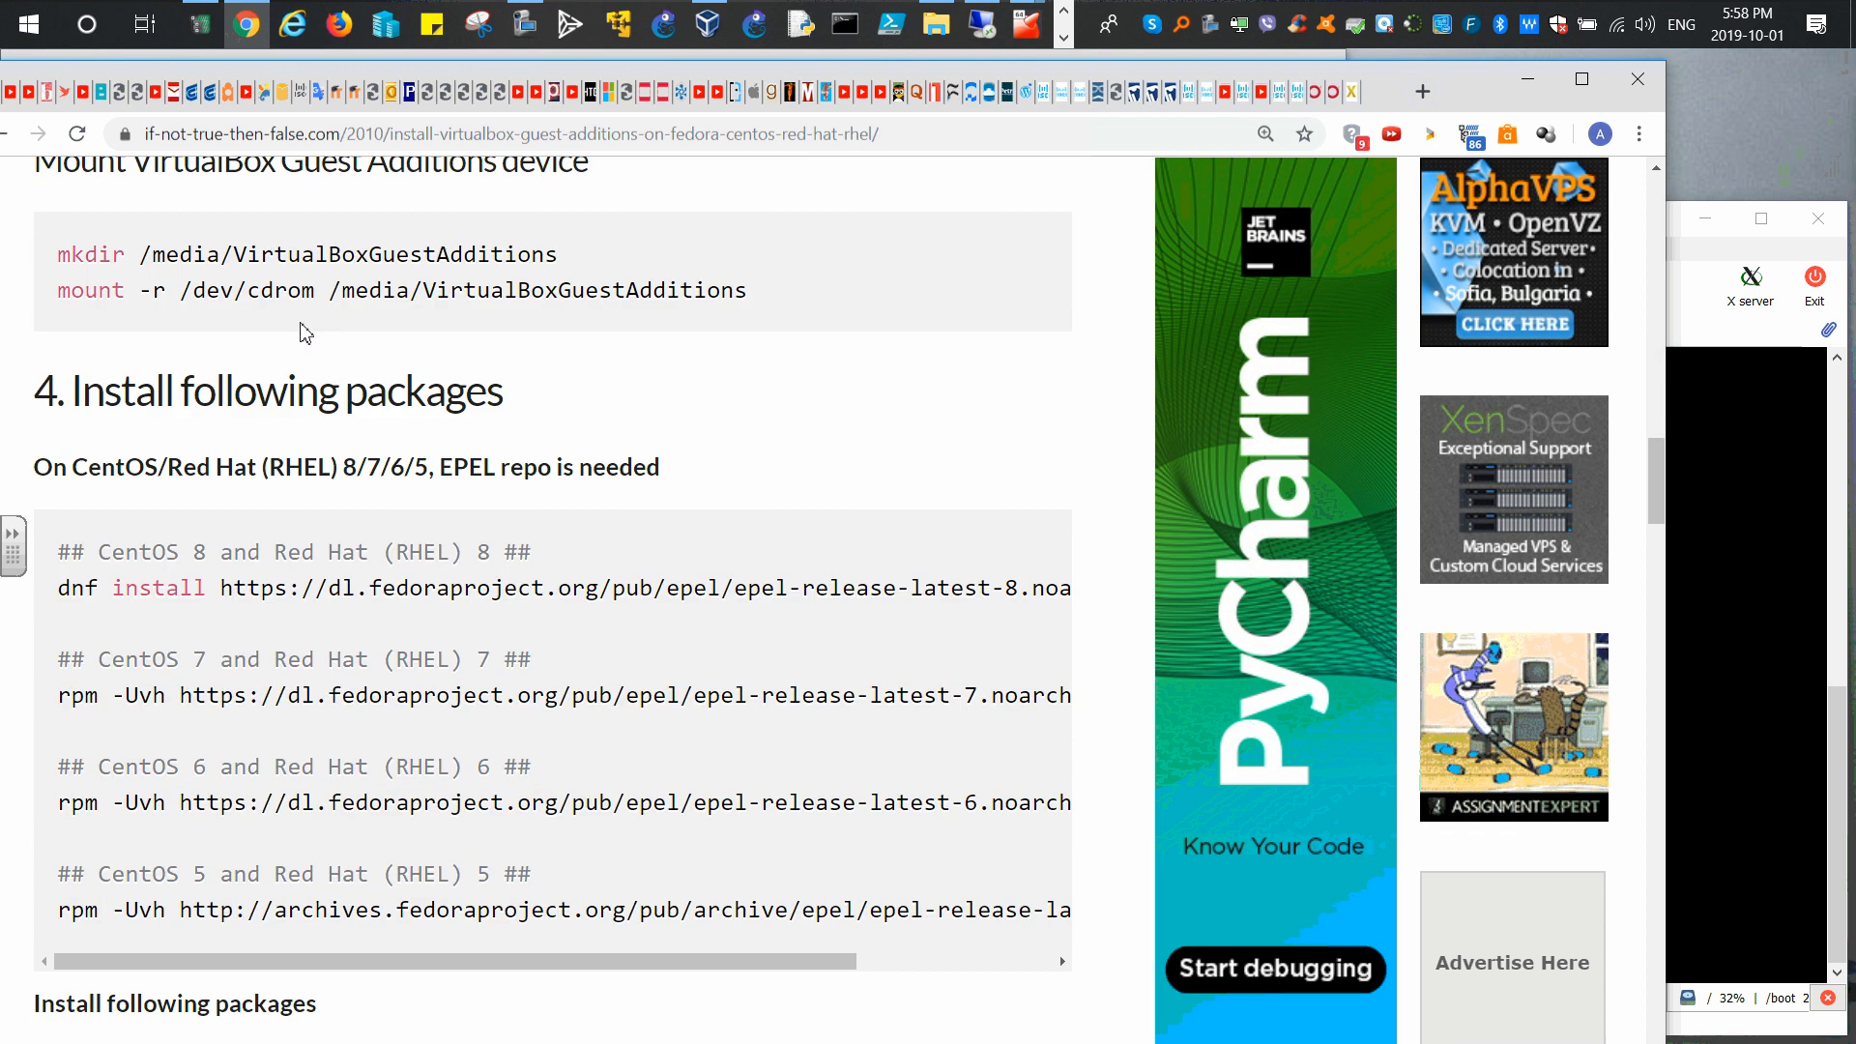
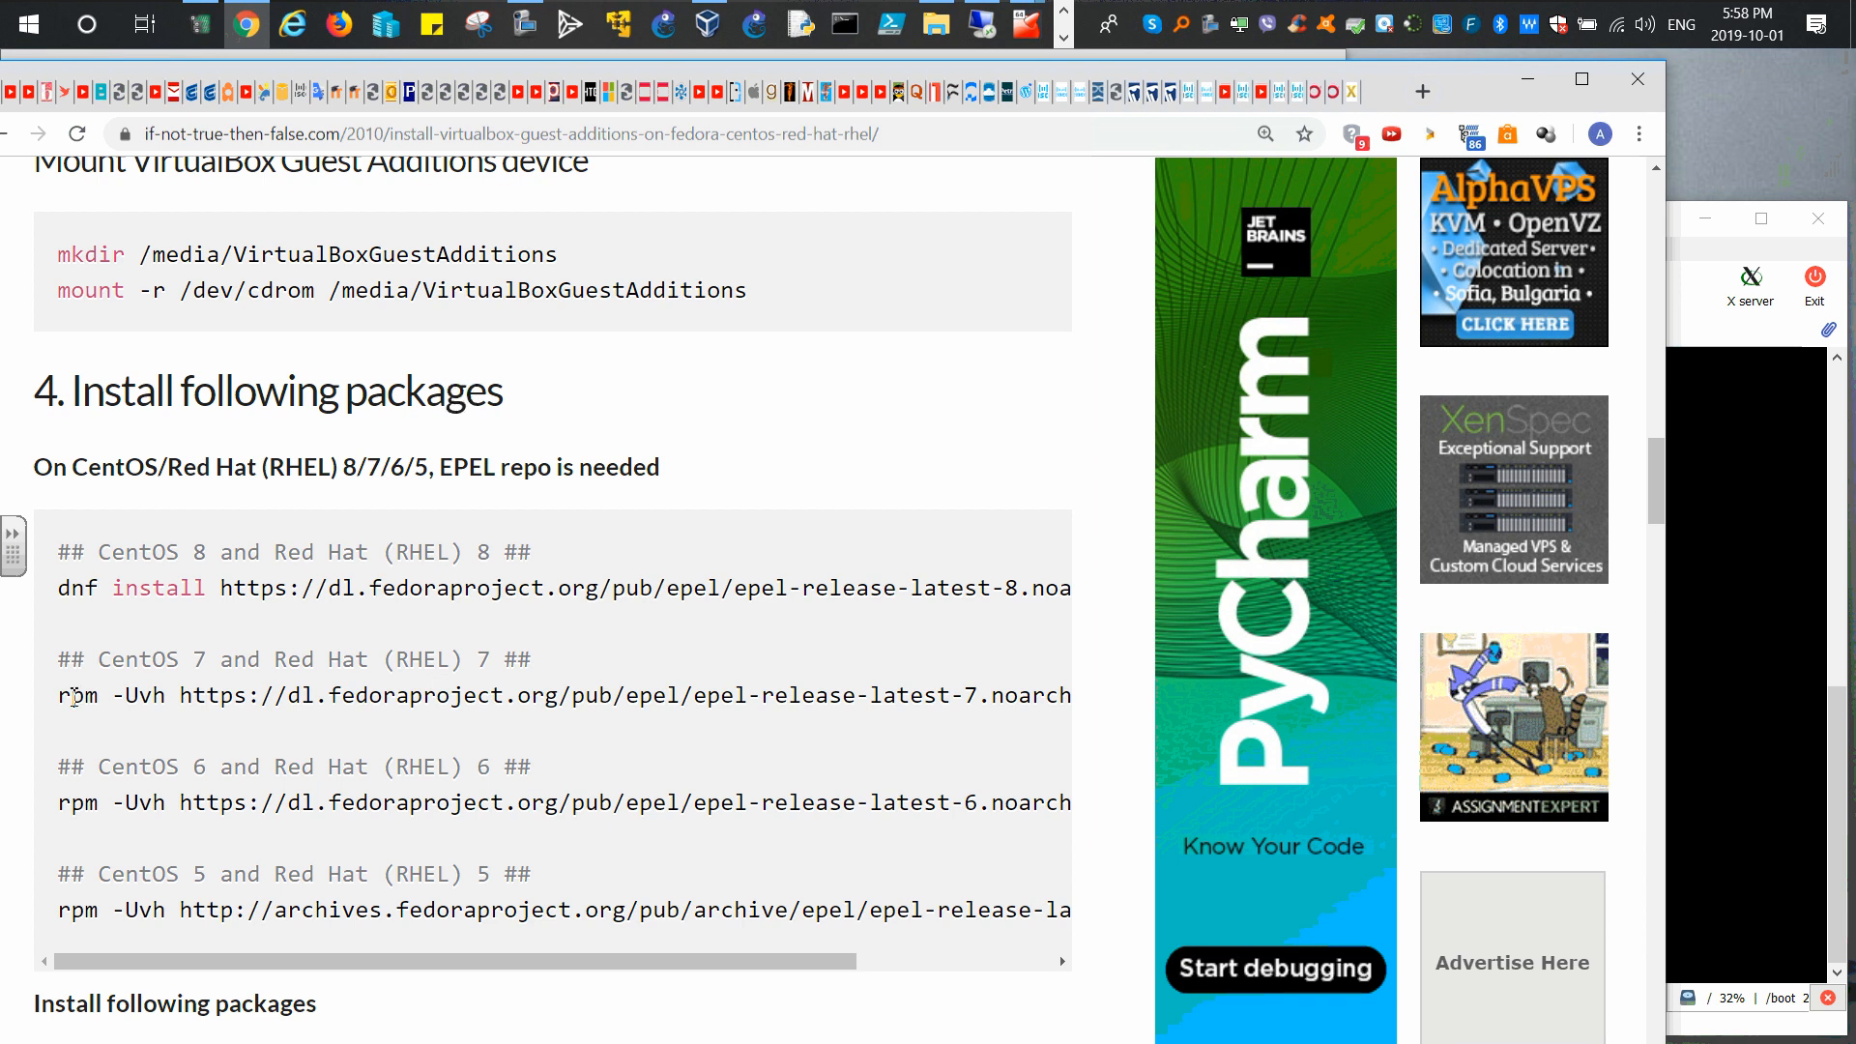
Step: Copy the CentOS 7 'rpm -Uvh …epel-release-latest-7.noarch.rpm' command from the Chrome guide
{"action": "left_click_drag", "start_coordinate": [64, 696], "coordinate": [828, 710]}
{"action": "right_click", "coordinate": [828, 711]}
{"action": "left_click", "coordinate": [870, 719]}
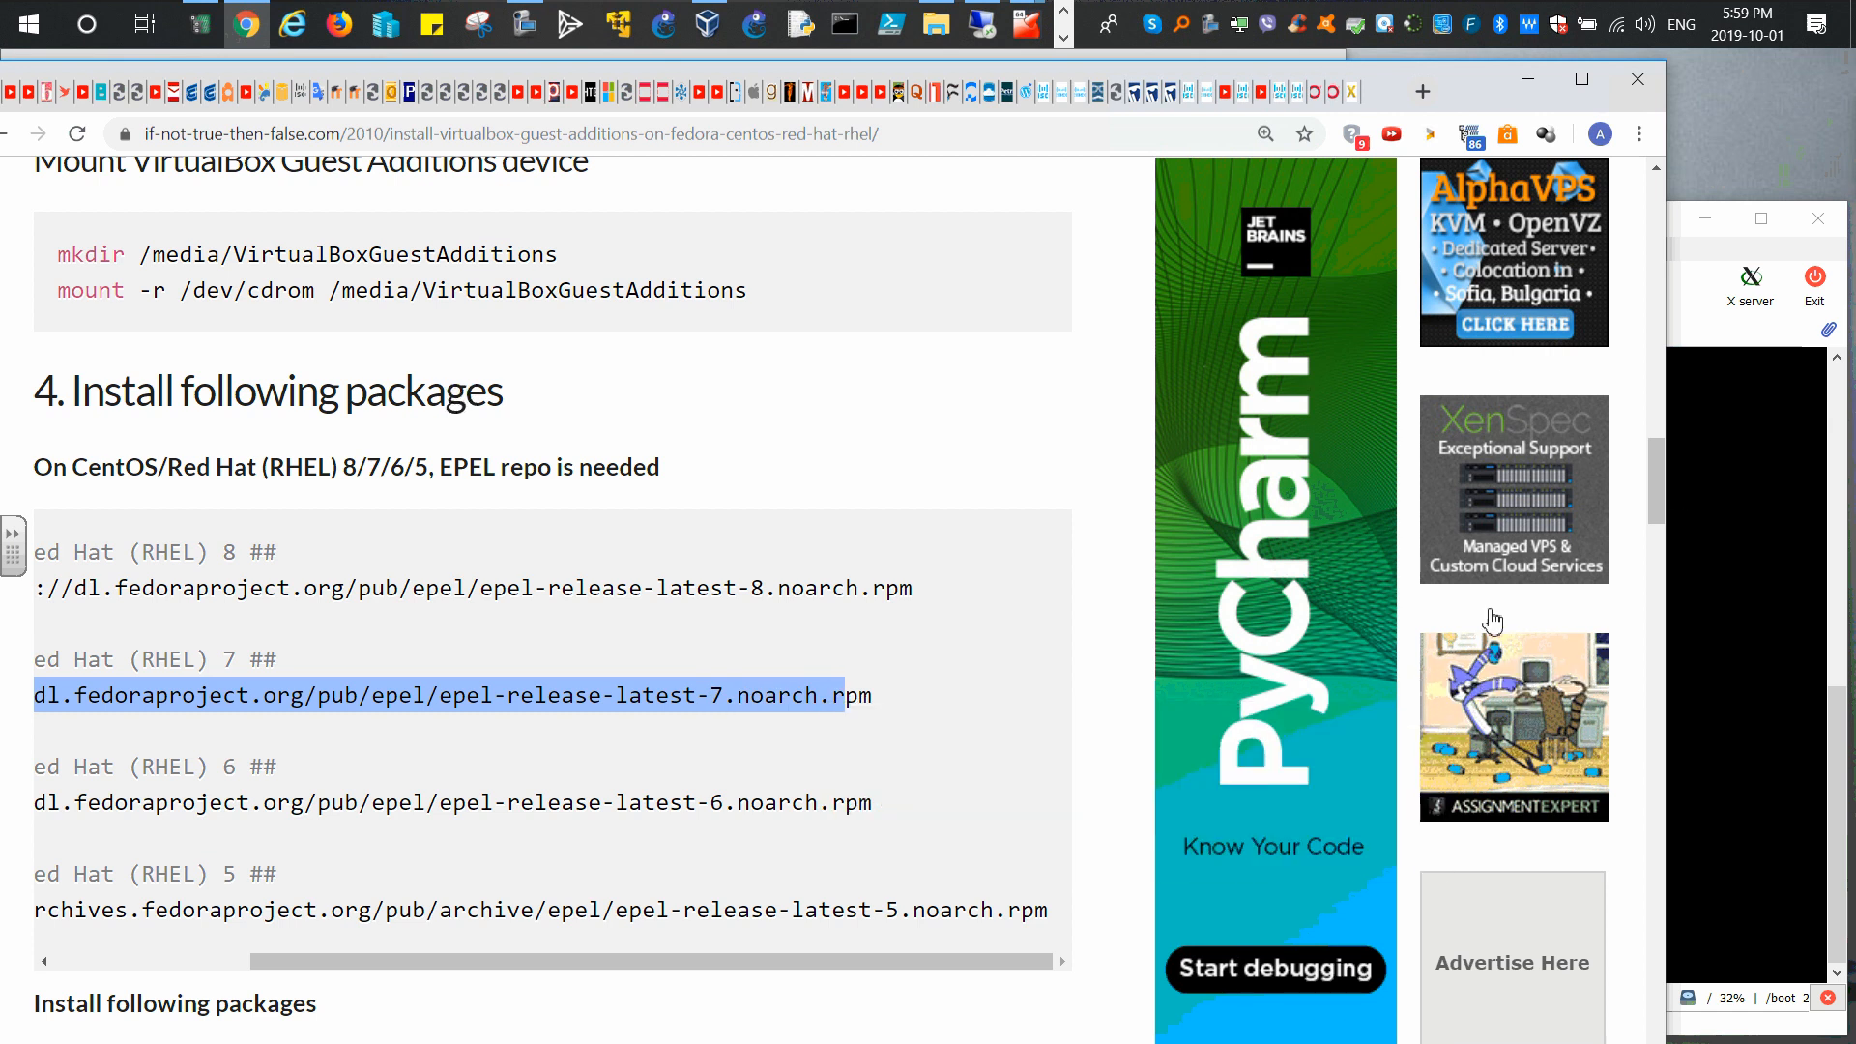
Step: Paste and run the EPEL rpm -Uvh command in the ainsible terminal, installing epel-release-7-11
{"action": "key", "text": "alt+Tab"}
{"action": "right_click", "coordinate": [1123, 619]}
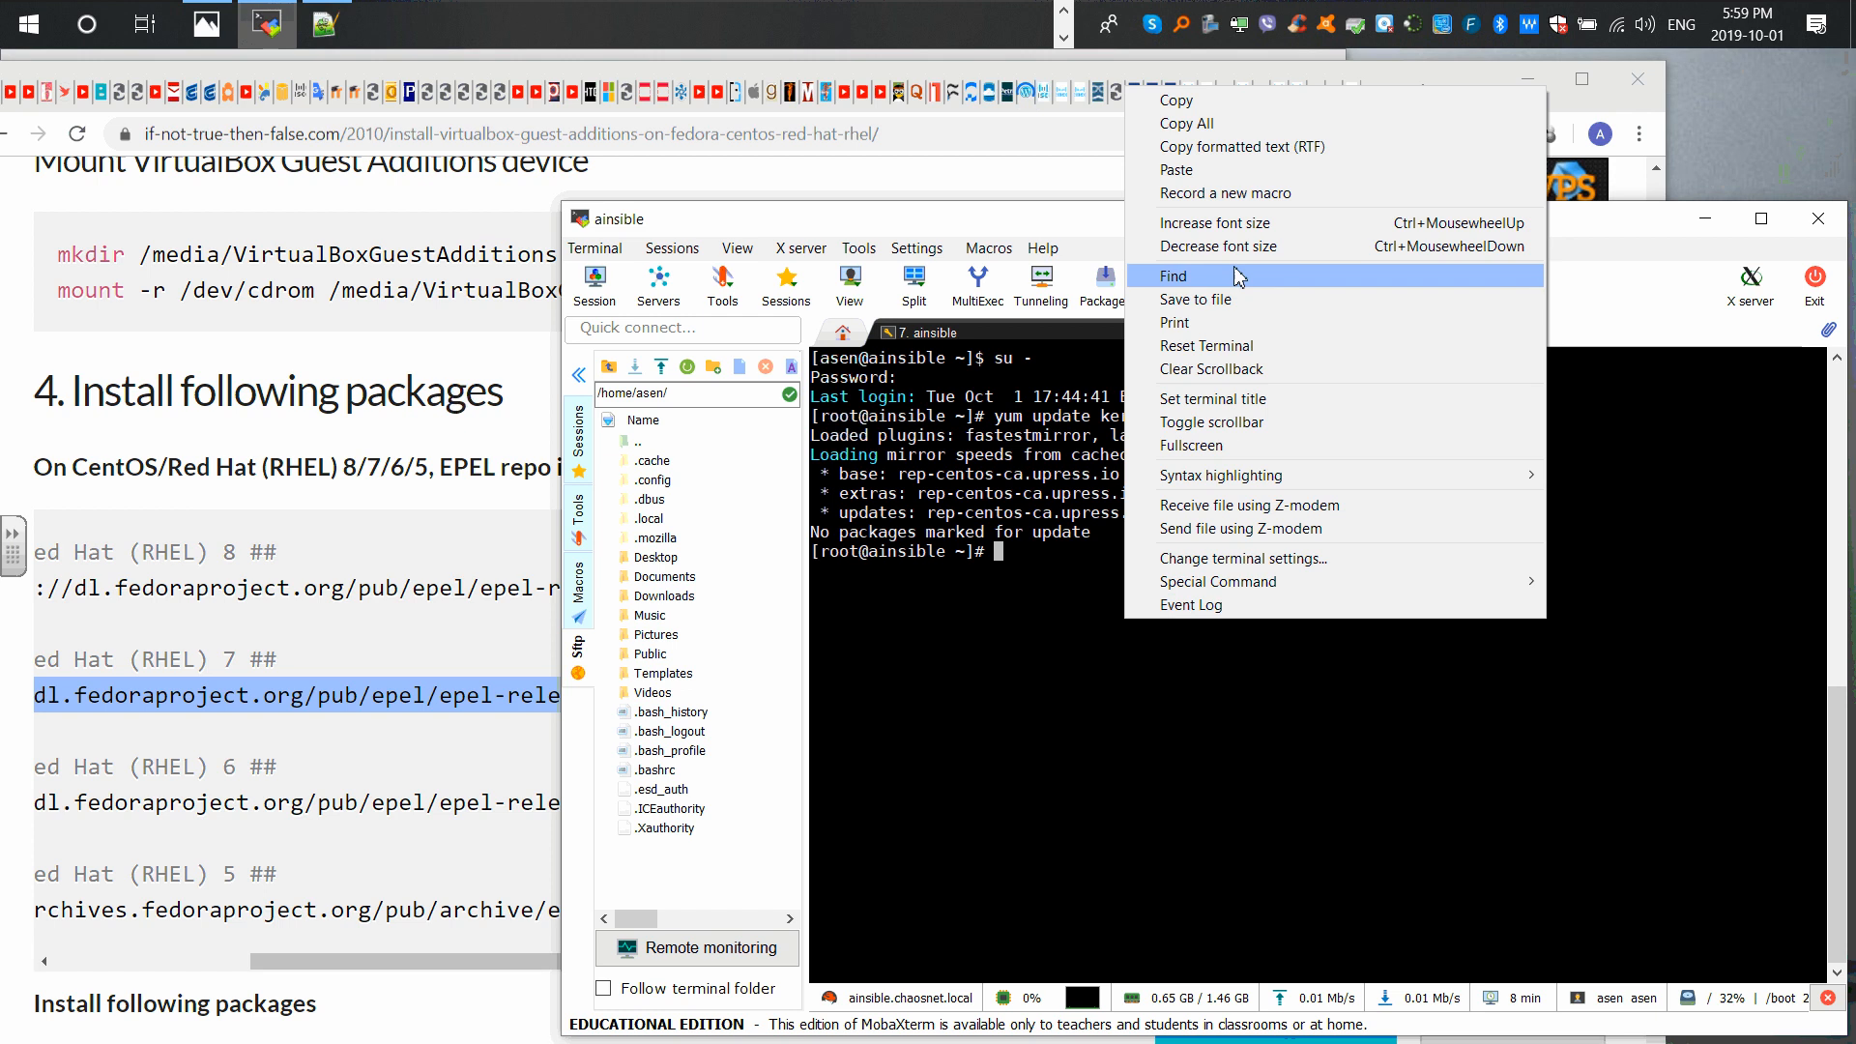
{"action": "left_click", "coordinate": [1175, 169]}
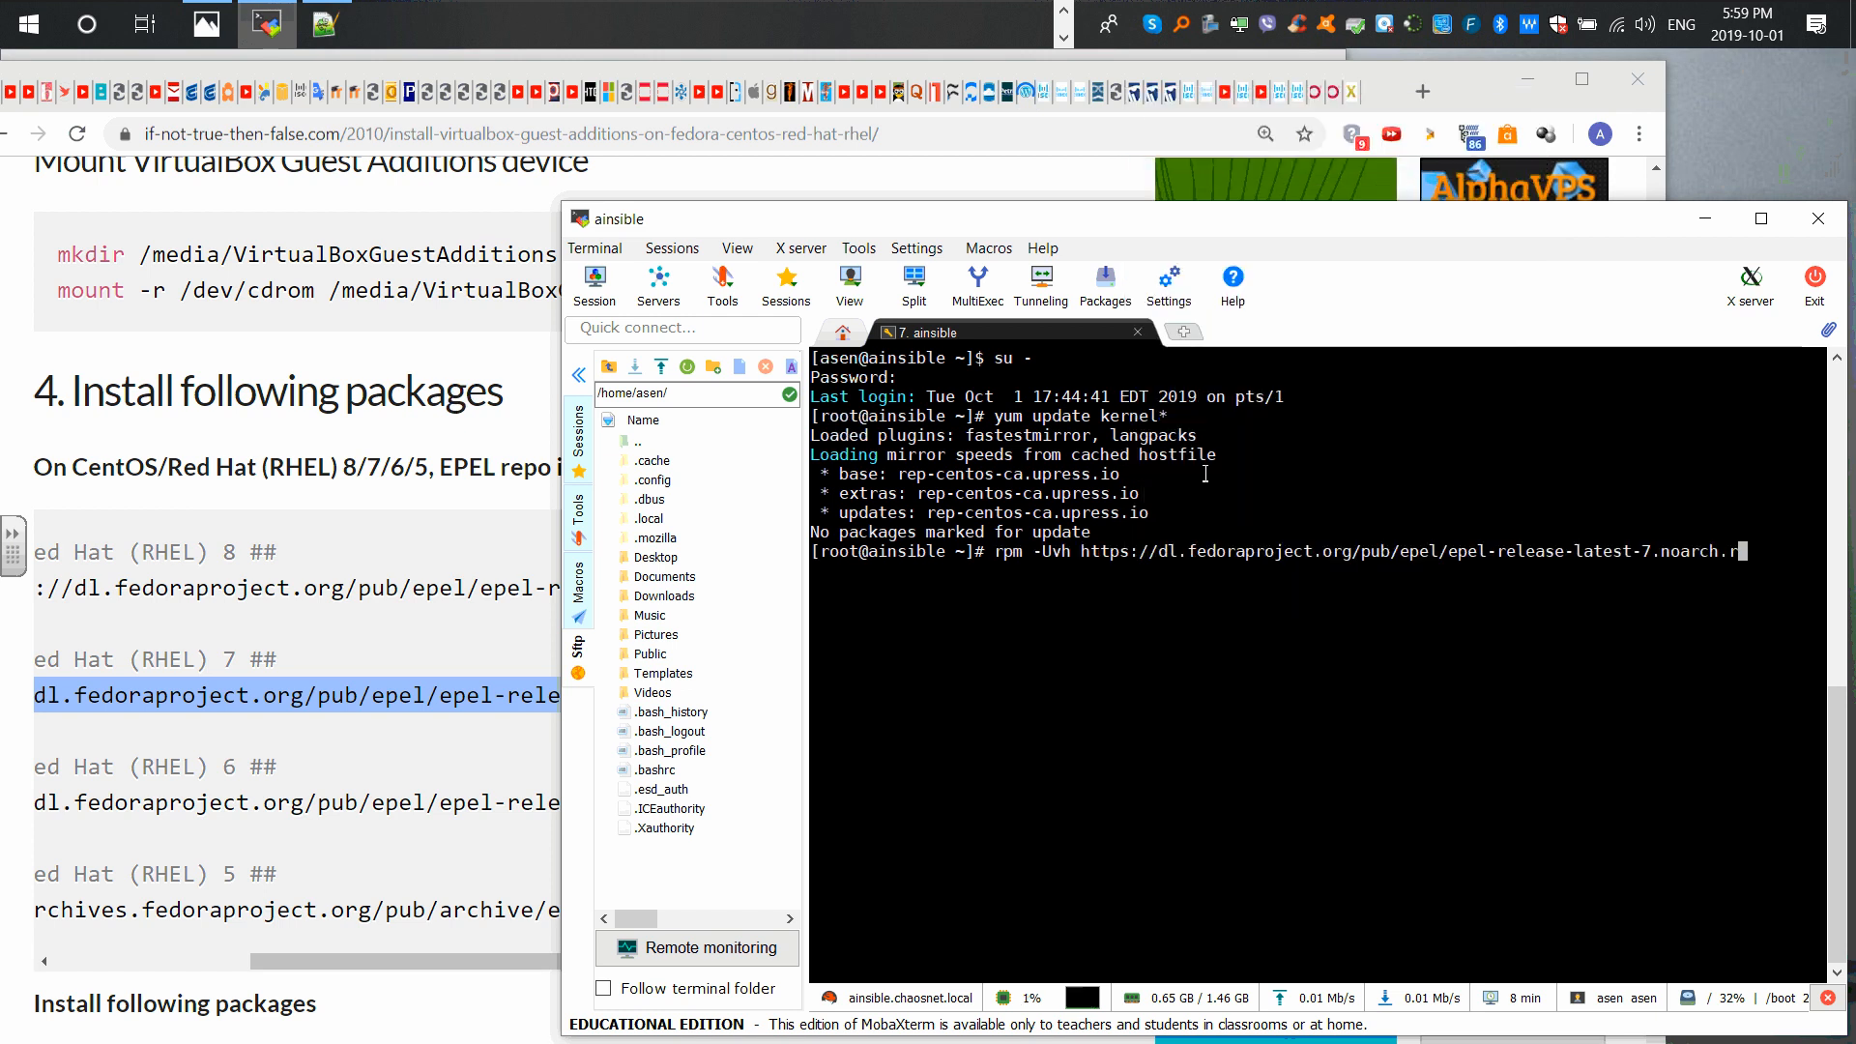
{"action": "type", "text": "m"}
{"action": "key", "text": "Return"}
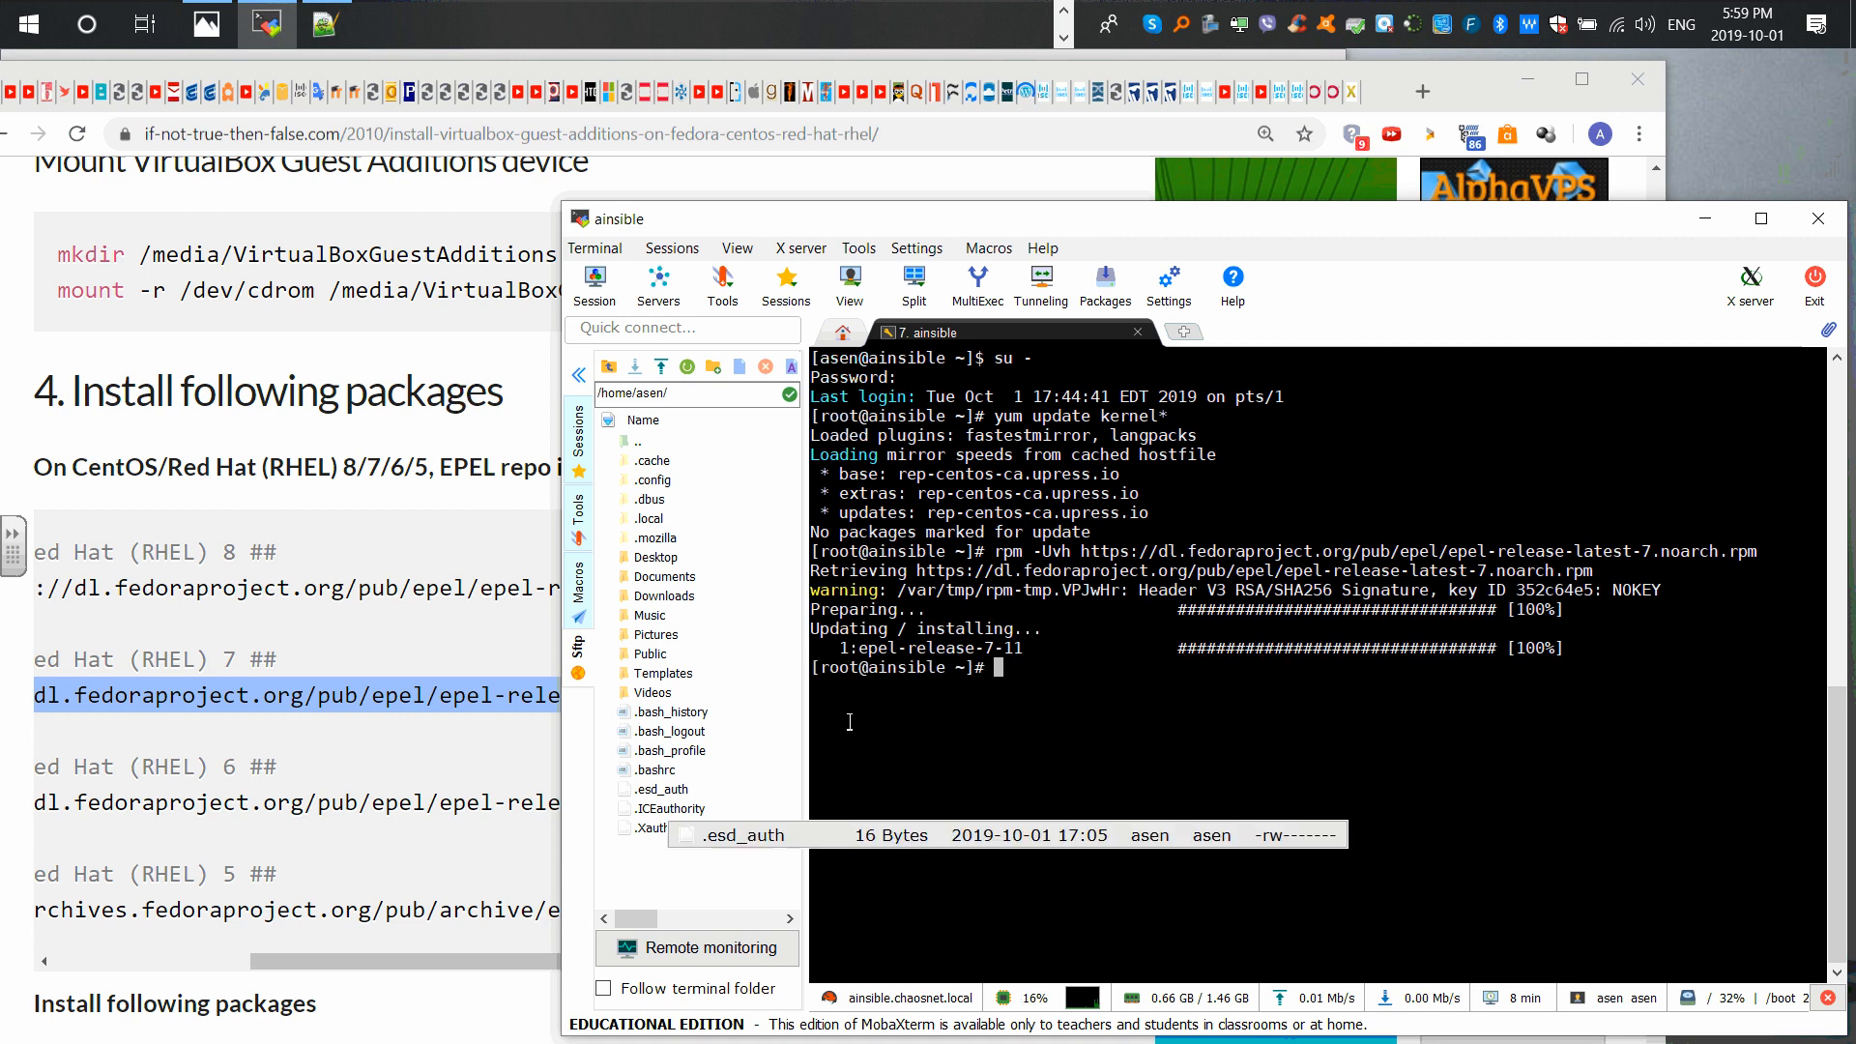
Step: Copy the guide's 'yum install gcc kernel-devel kernel-headers dkms make bzip2 perl' line
{"action": "left_click_drag", "start_coordinate": [372, 961], "coordinate": [174, 962]}
{"action": "scroll", "coordinate": [267, 773], "scroll_direction": "down", "scroll_amount": 2}
{"action": "scroll", "coordinate": [268, 771], "scroll_direction": "down", "scroll_amount": 2}
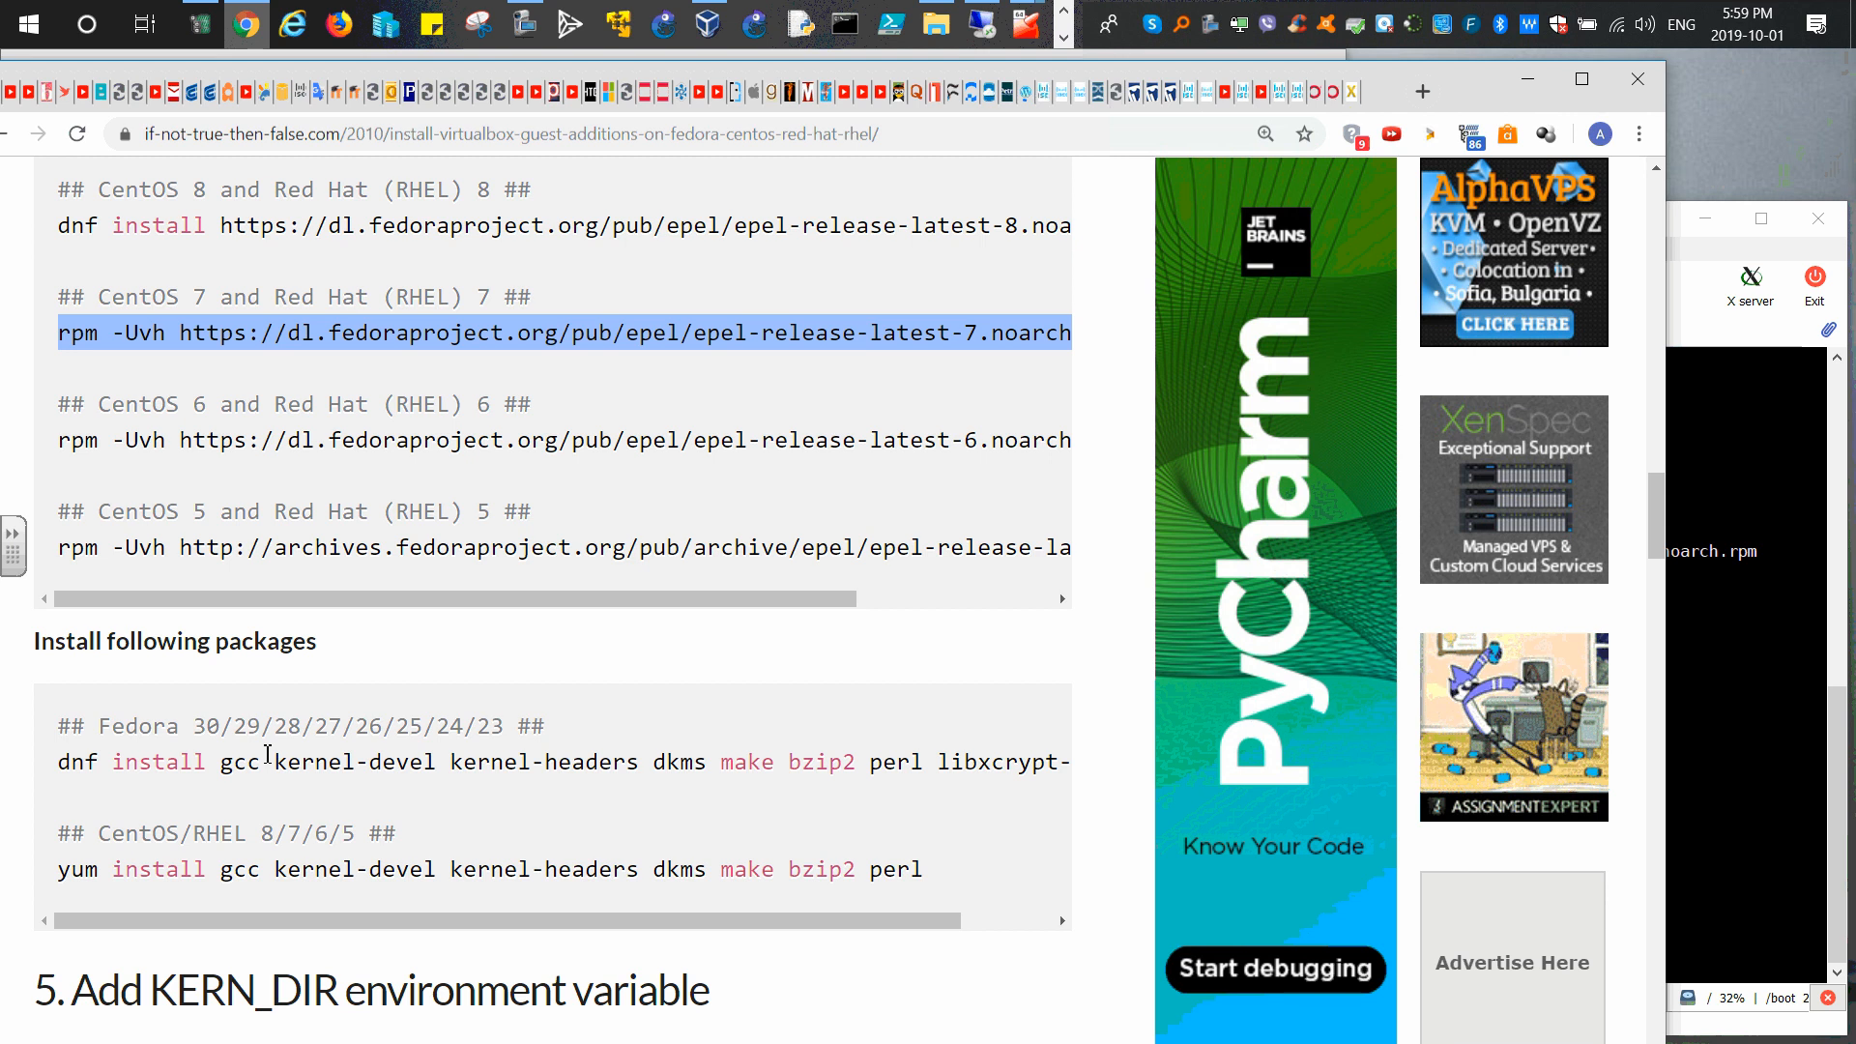
{"action": "scroll", "coordinate": [270, 875], "scroll_direction": "down", "scroll_amount": 2}
{"action": "left_click_drag", "start_coordinate": [64, 632], "coordinate": [938, 638]}
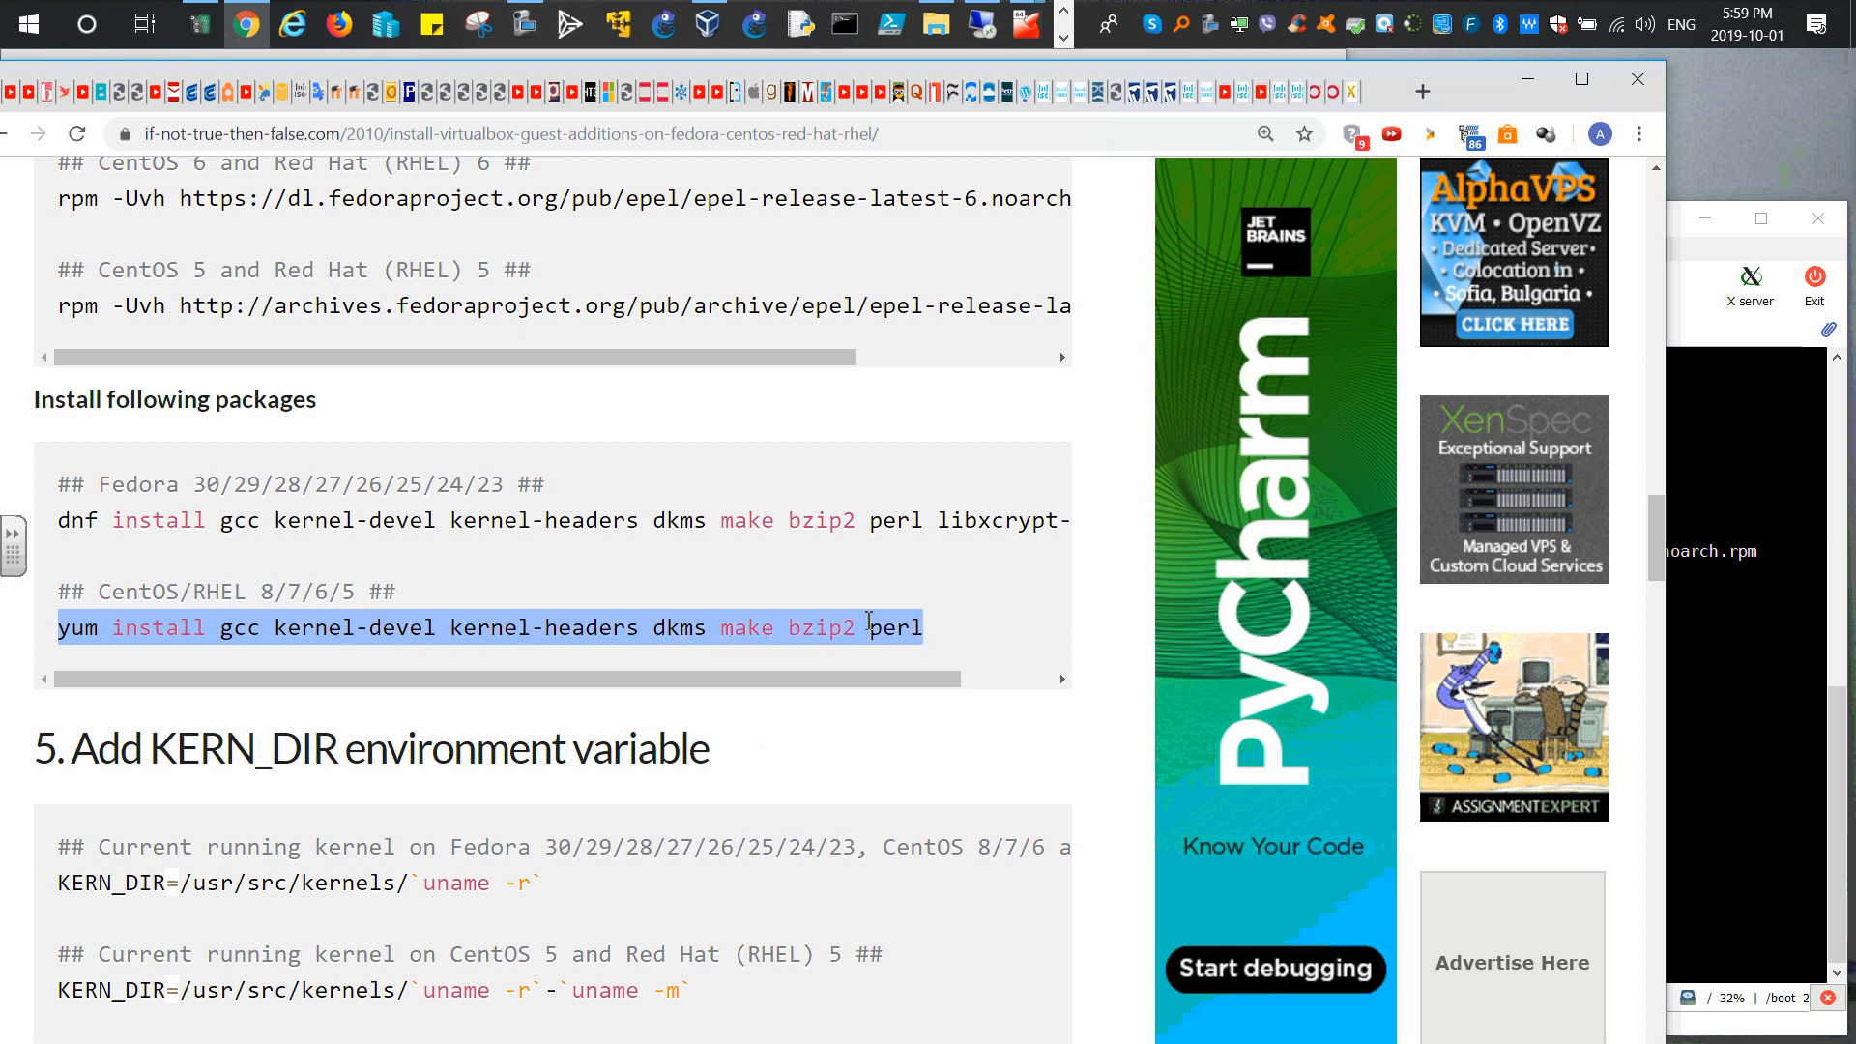
{"action": "right_click", "coordinate": [820, 619]}
{"action": "left_click", "coordinate": [870, 636]}
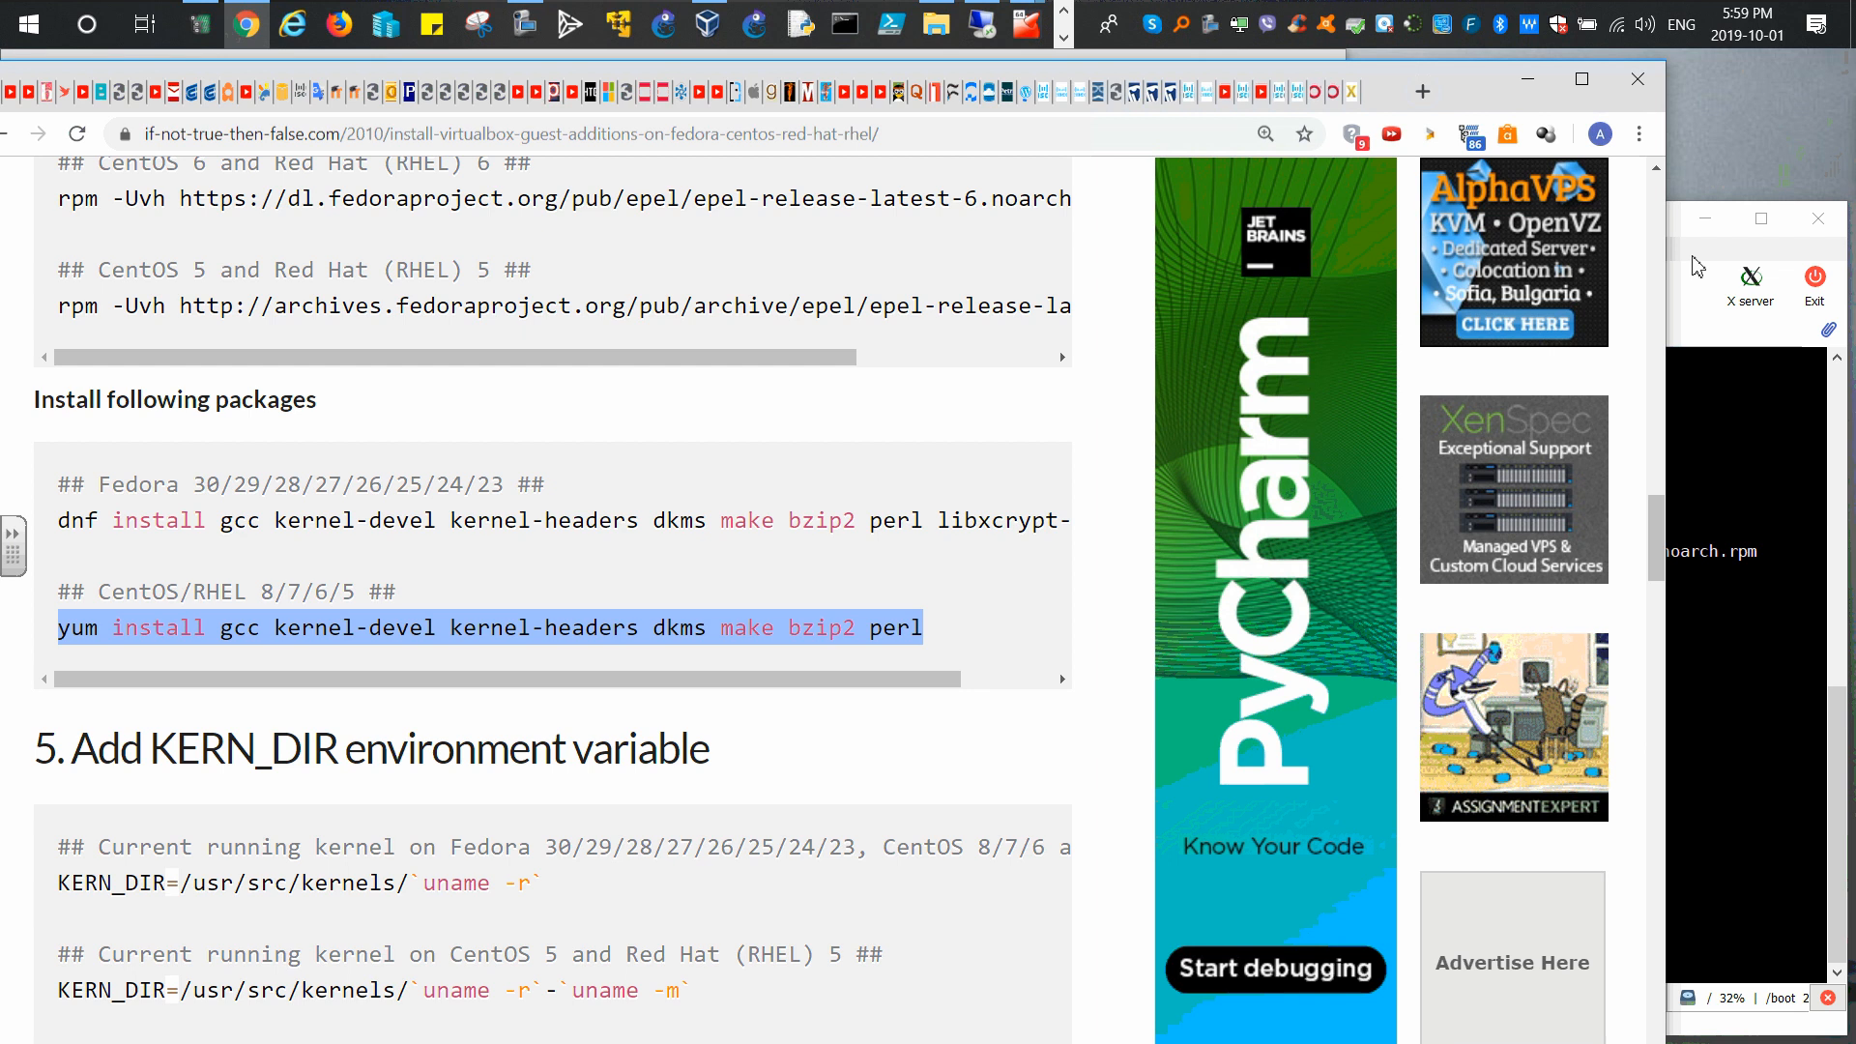
{"action": "left_click", "coordinate": [1683, 228]}
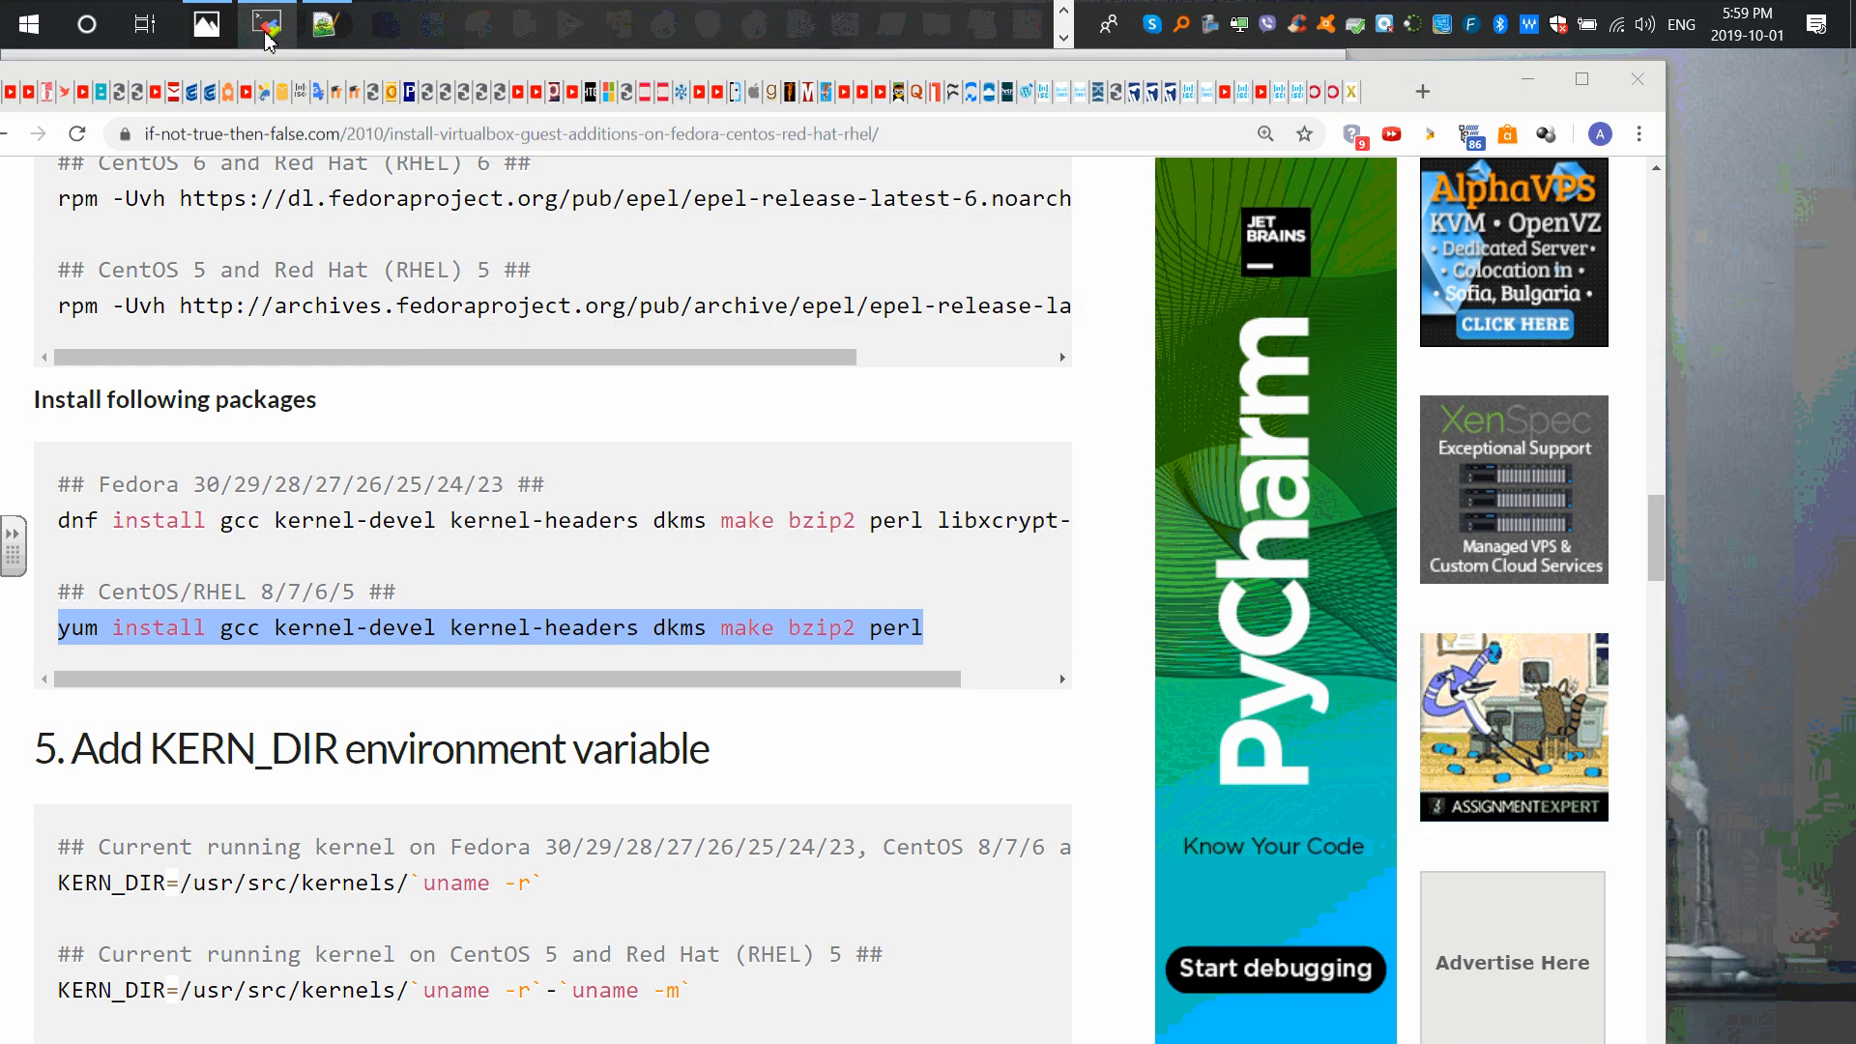
Step: Restore the ainsible MobaXterm session and clear its terminal screen
{"action": "left_click", "coordinate": [269, 25]}
{"action": "right_click", "coordinate": [1041, 711]}
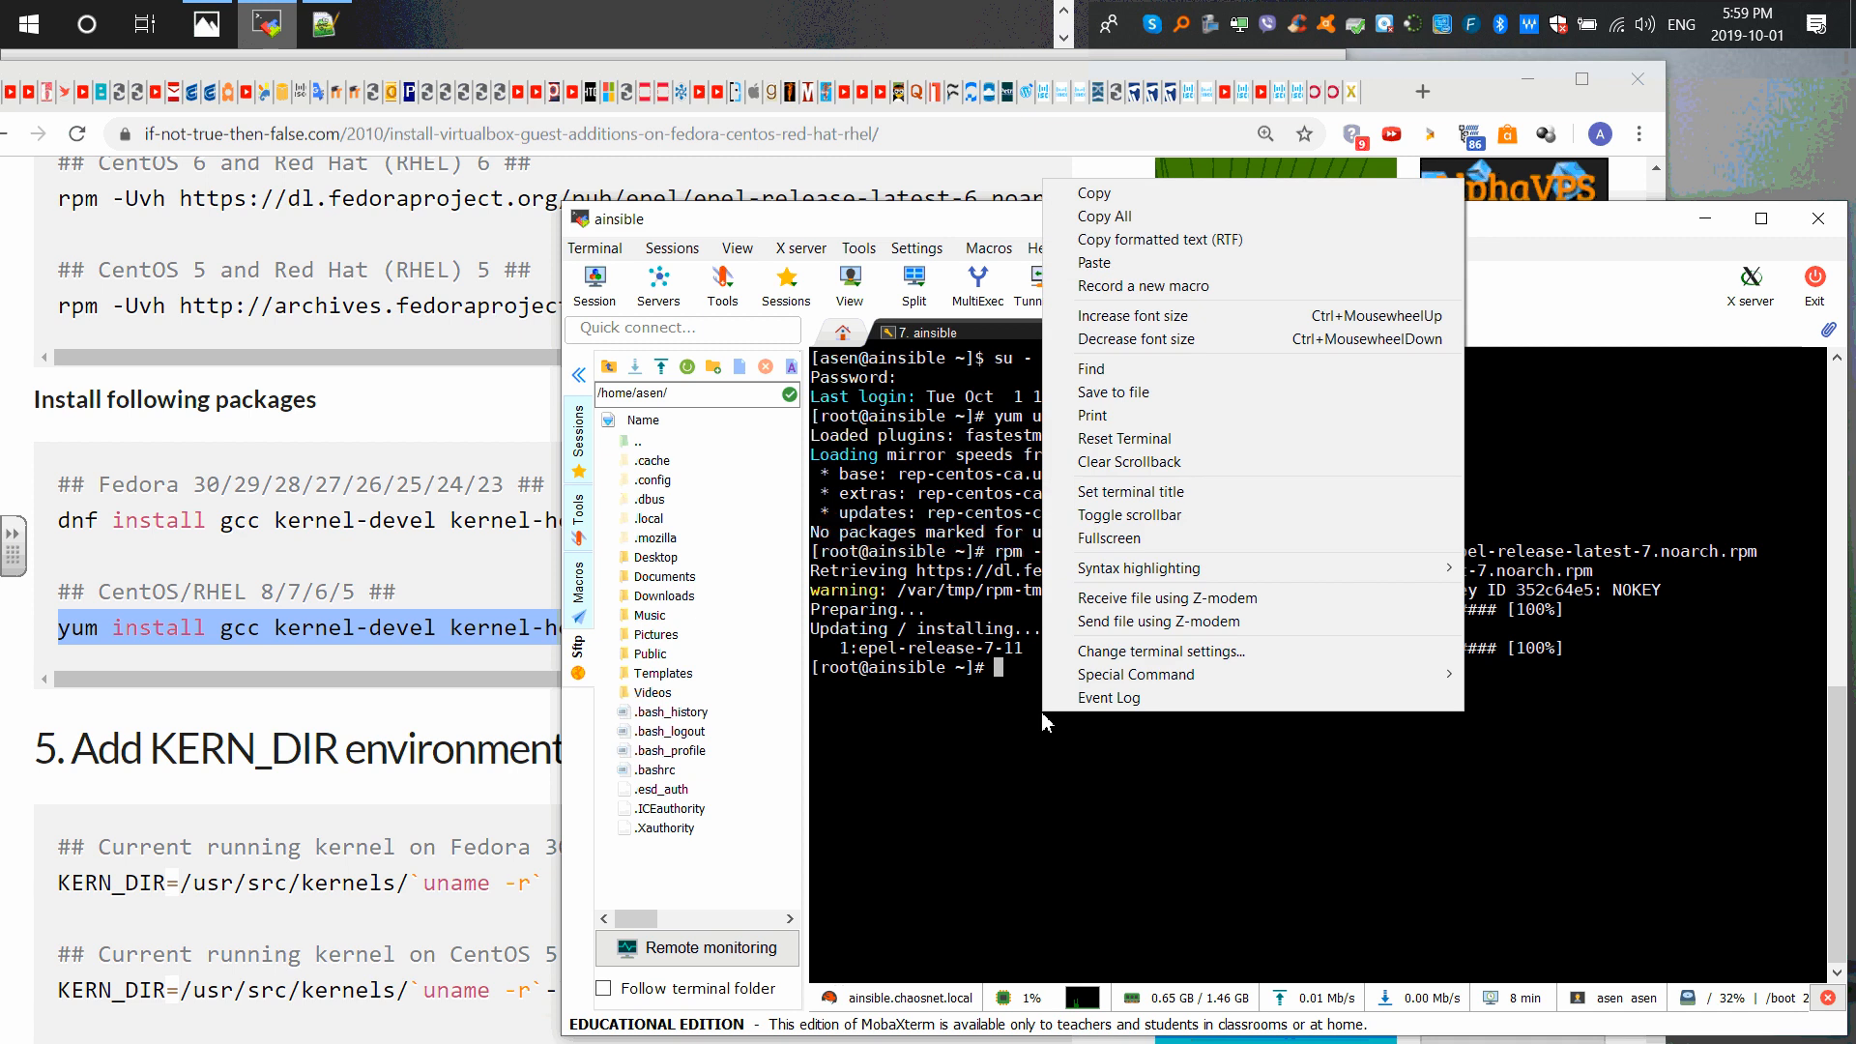
{"action": "left_click", "coordinate": [997, 765]}
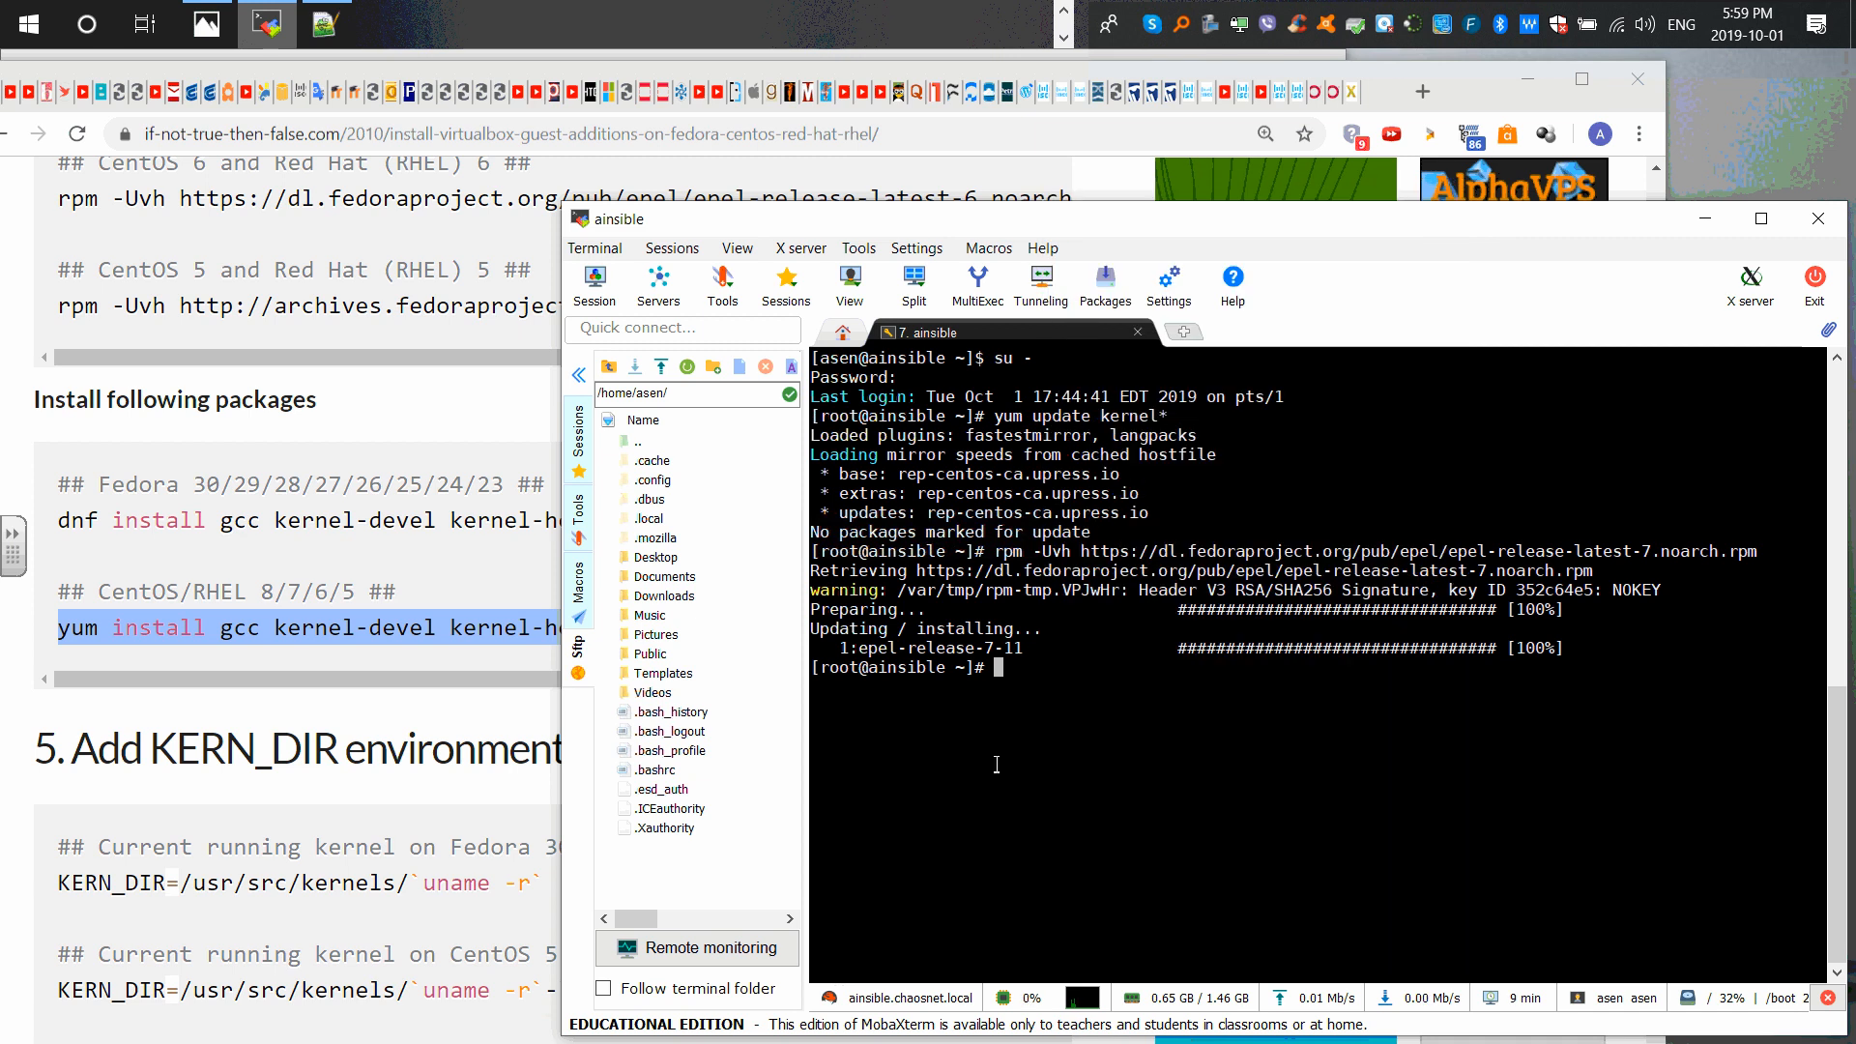
{"action": "key", "text": "ctrl+l"}
Step: Run yum install for gcc, kernel-devel, kernel-headers, dkms, make, bzip2, perl, tree, vim and wget
{"action": "right_click", "coordinate": [1030, 398]}
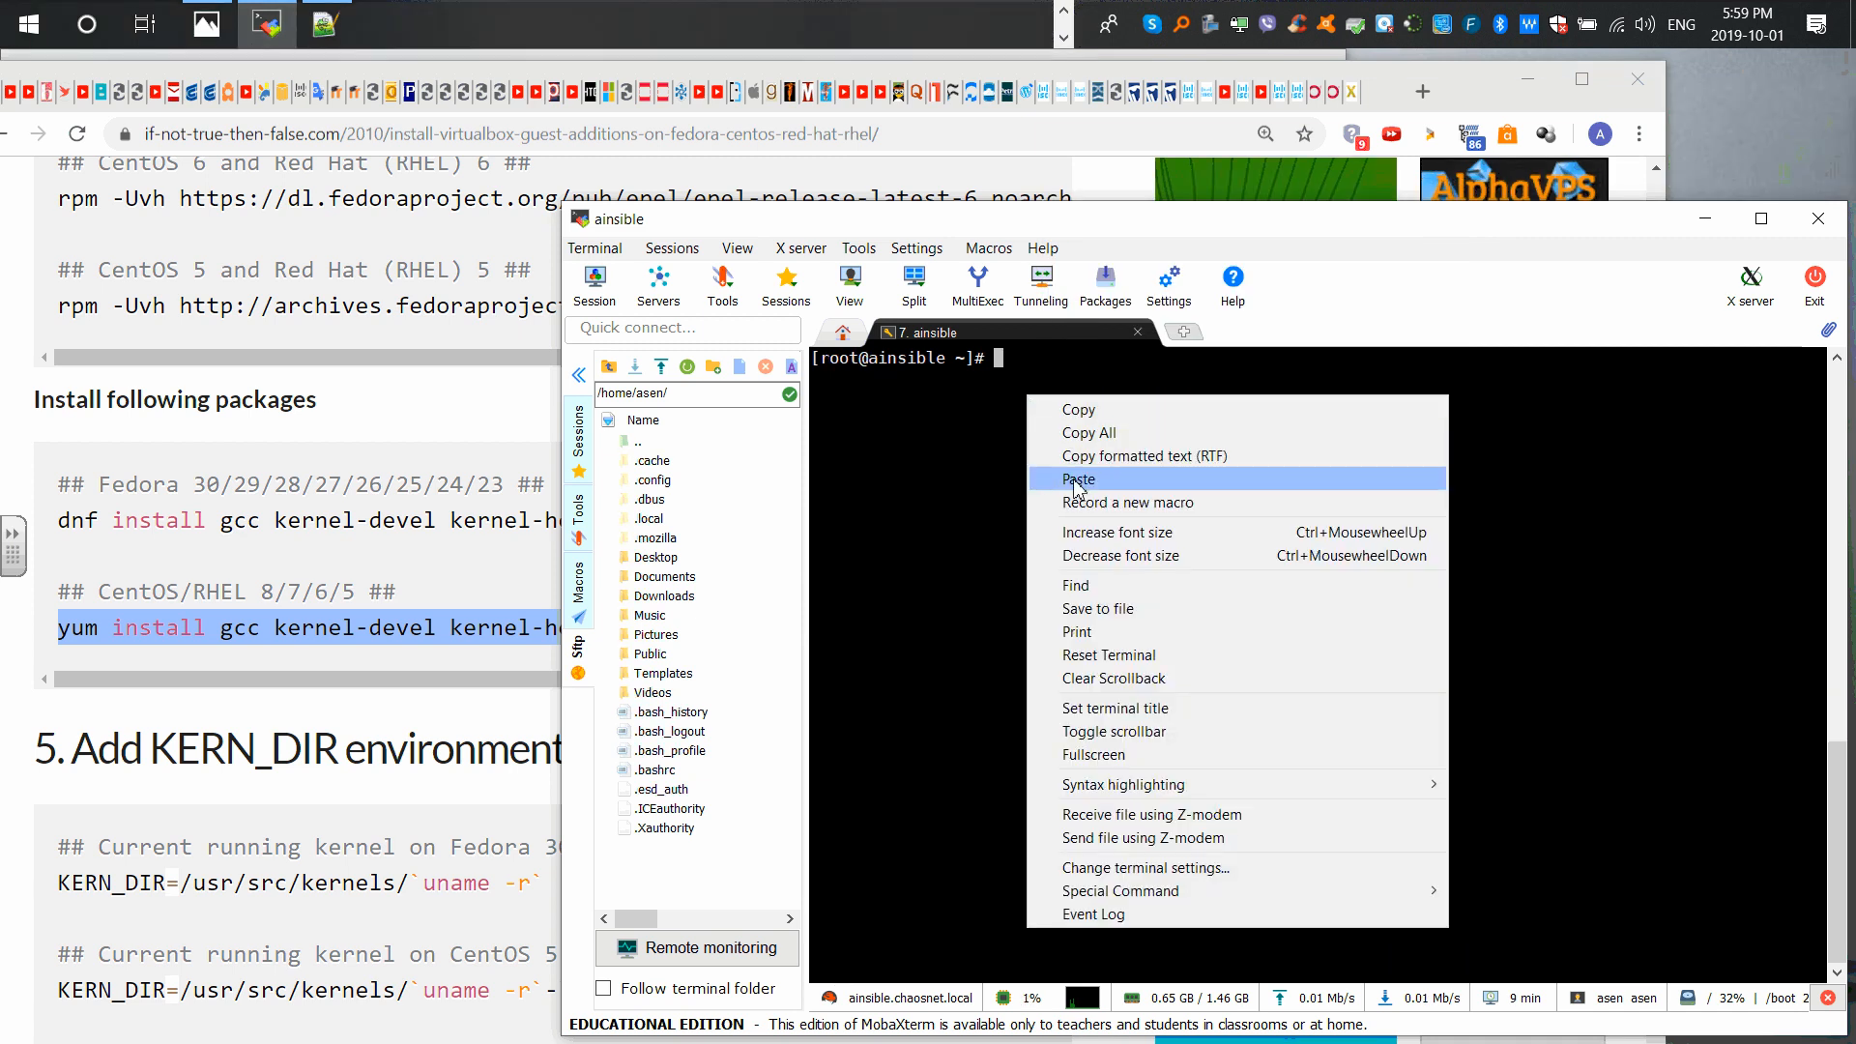
{"action": "left_click", "coordinate": [1247, 482]}
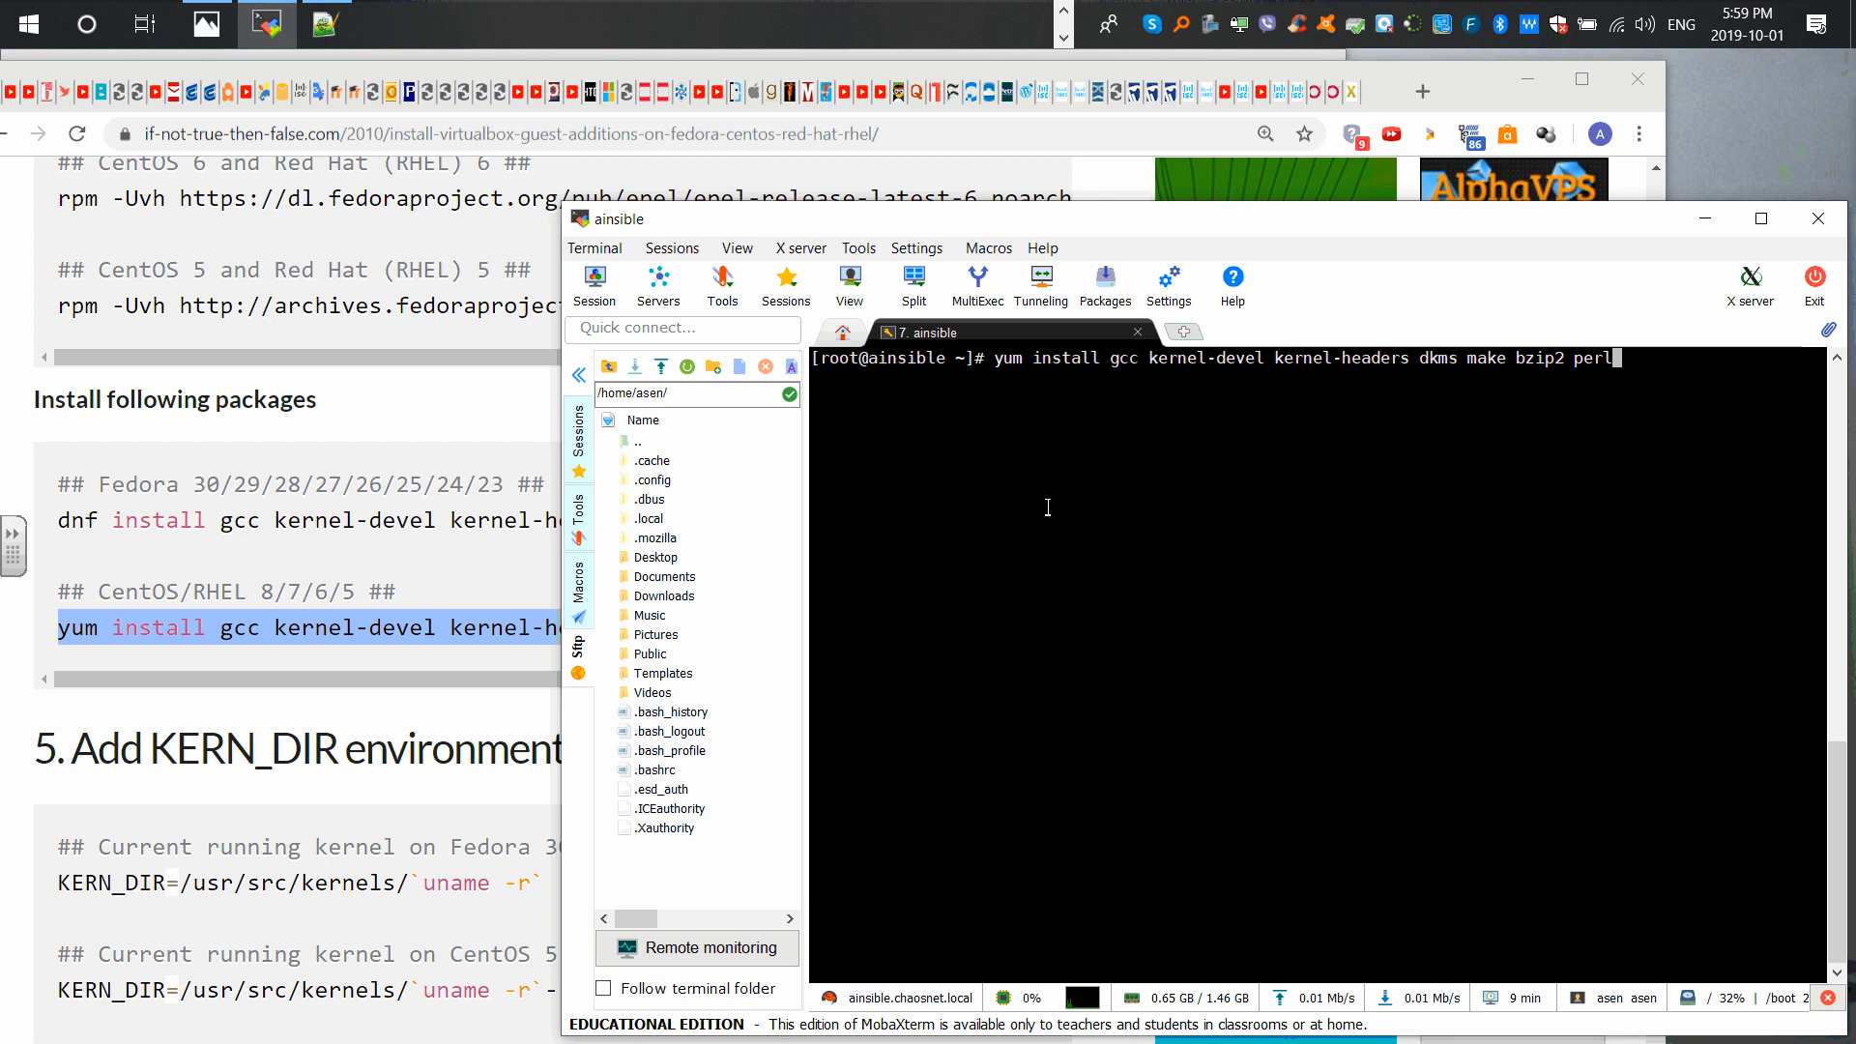
{"action": "type", "text": "tree vim"}
{"action": "type", "text": "wget"}
{"action": "key", "text": "Return"}
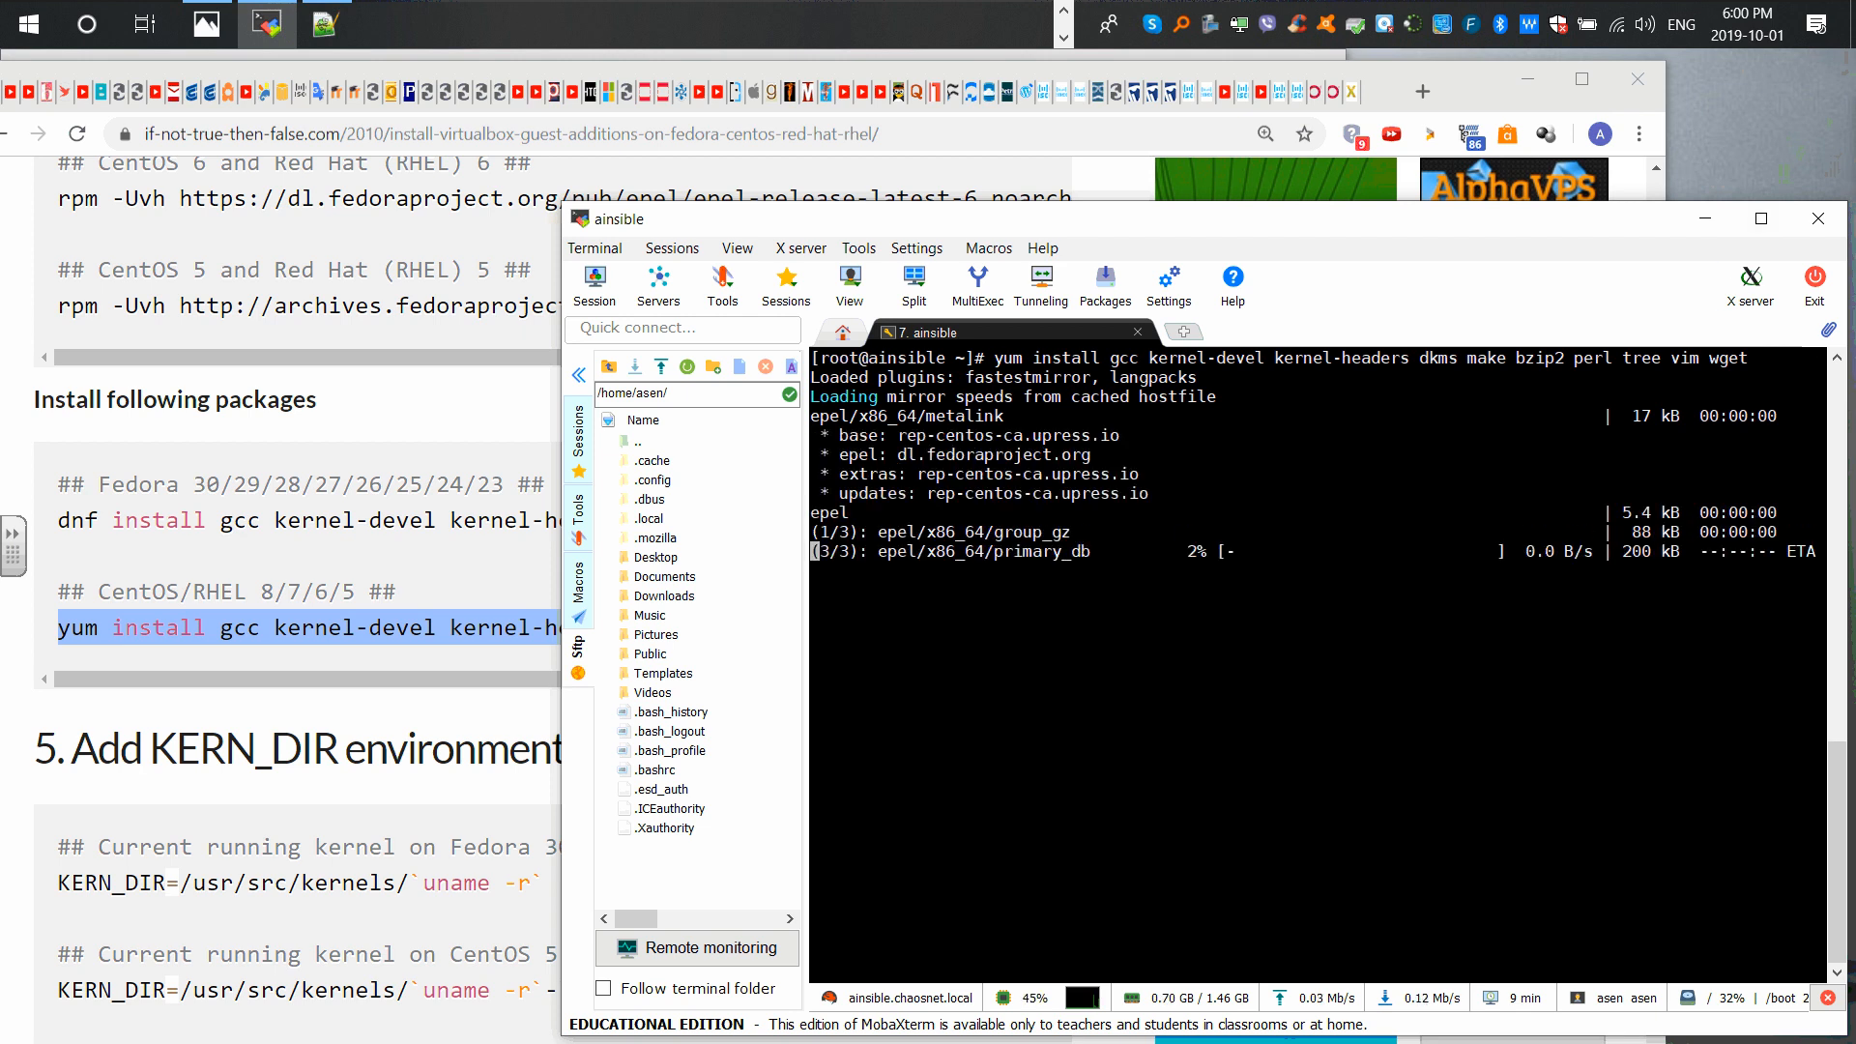
Step: Unlock the CentOS guest's lock screen with the user password
{"action": "left_click_drag", "start_coordinate": [867, 514], "coordinate": [820, 520]}
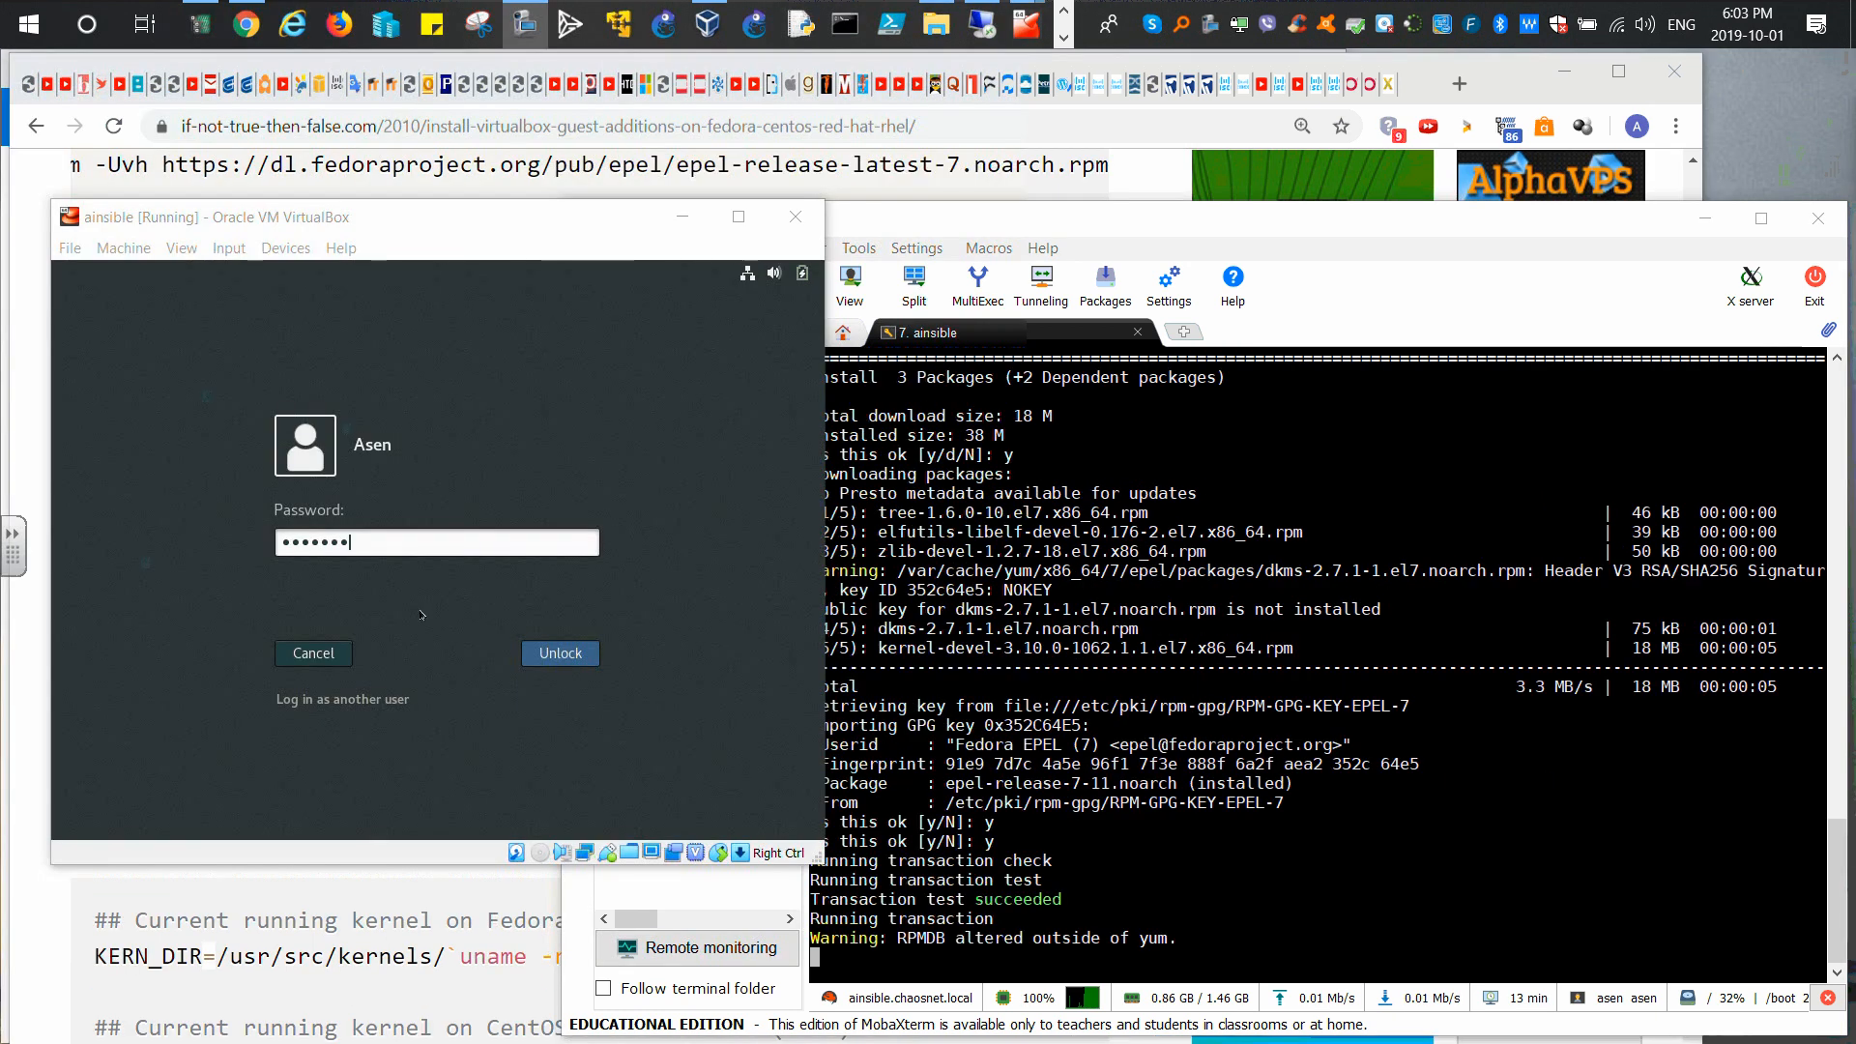
{"action": "left_click", "coordinate": [560, 654]}
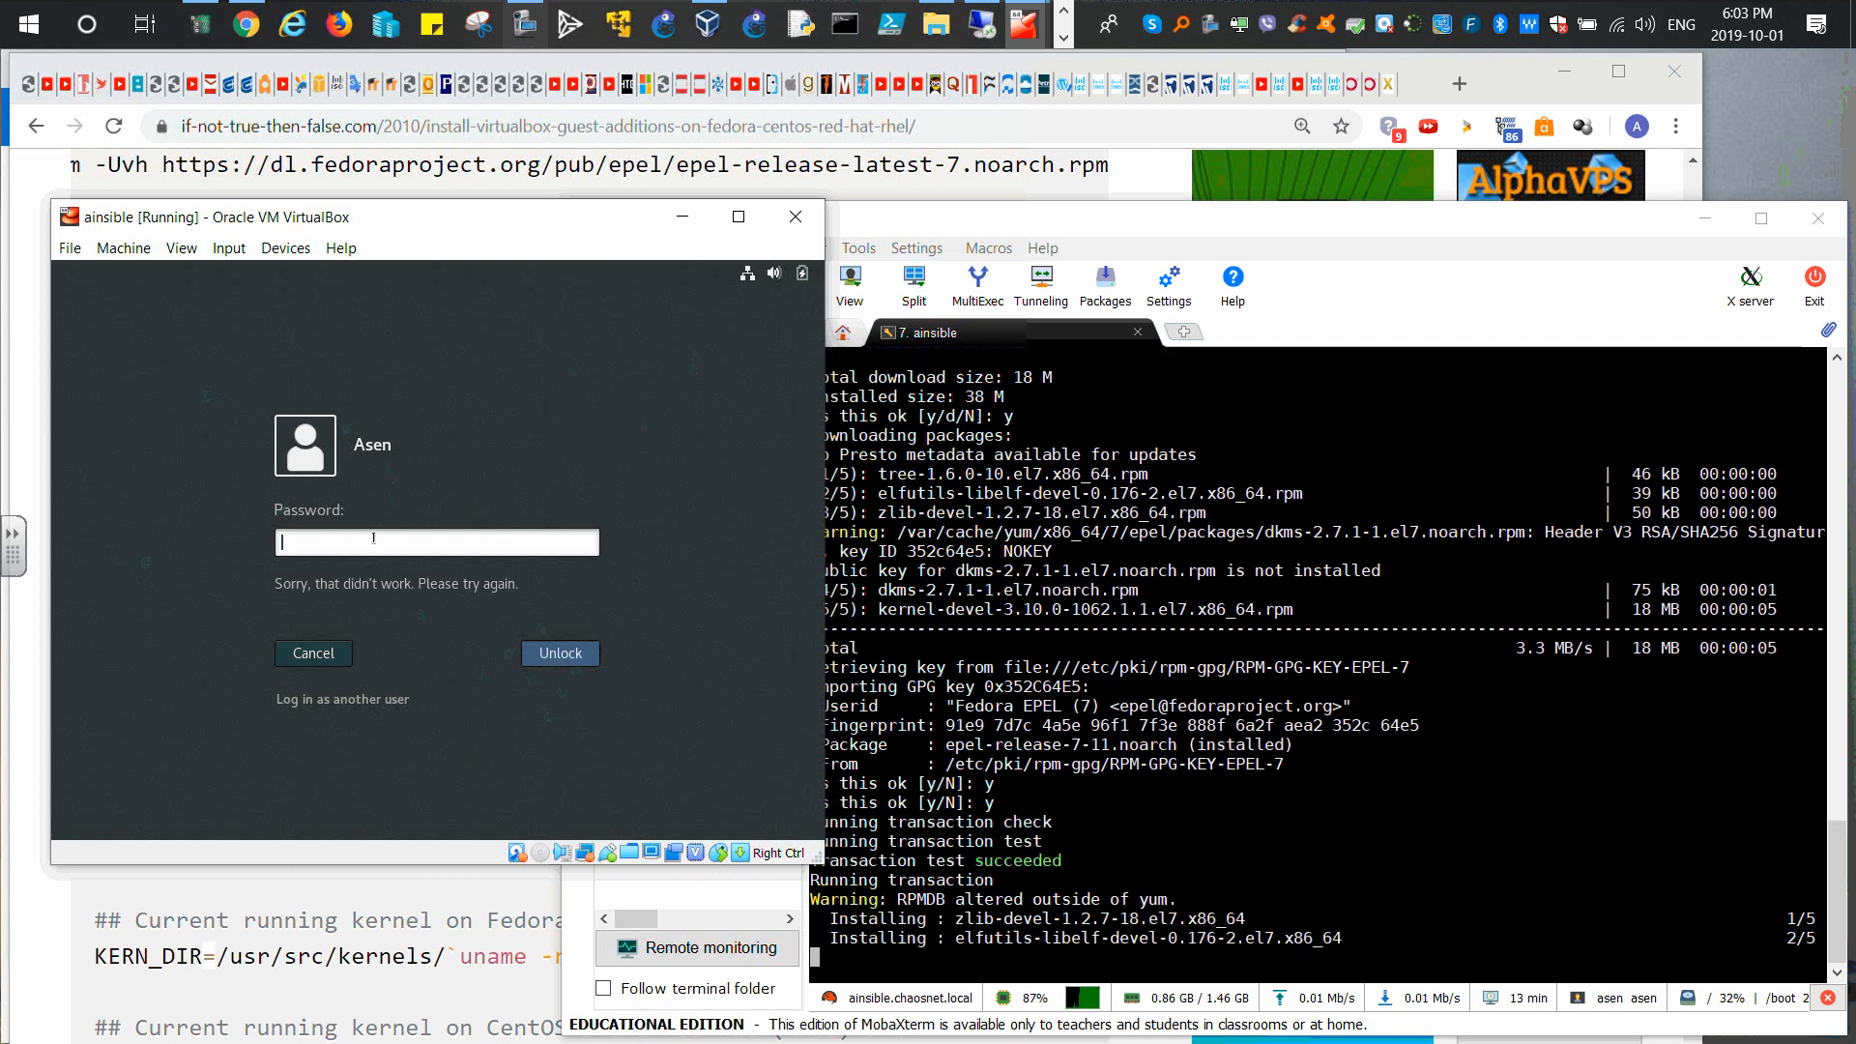
{"action": "type", "text": "********"}
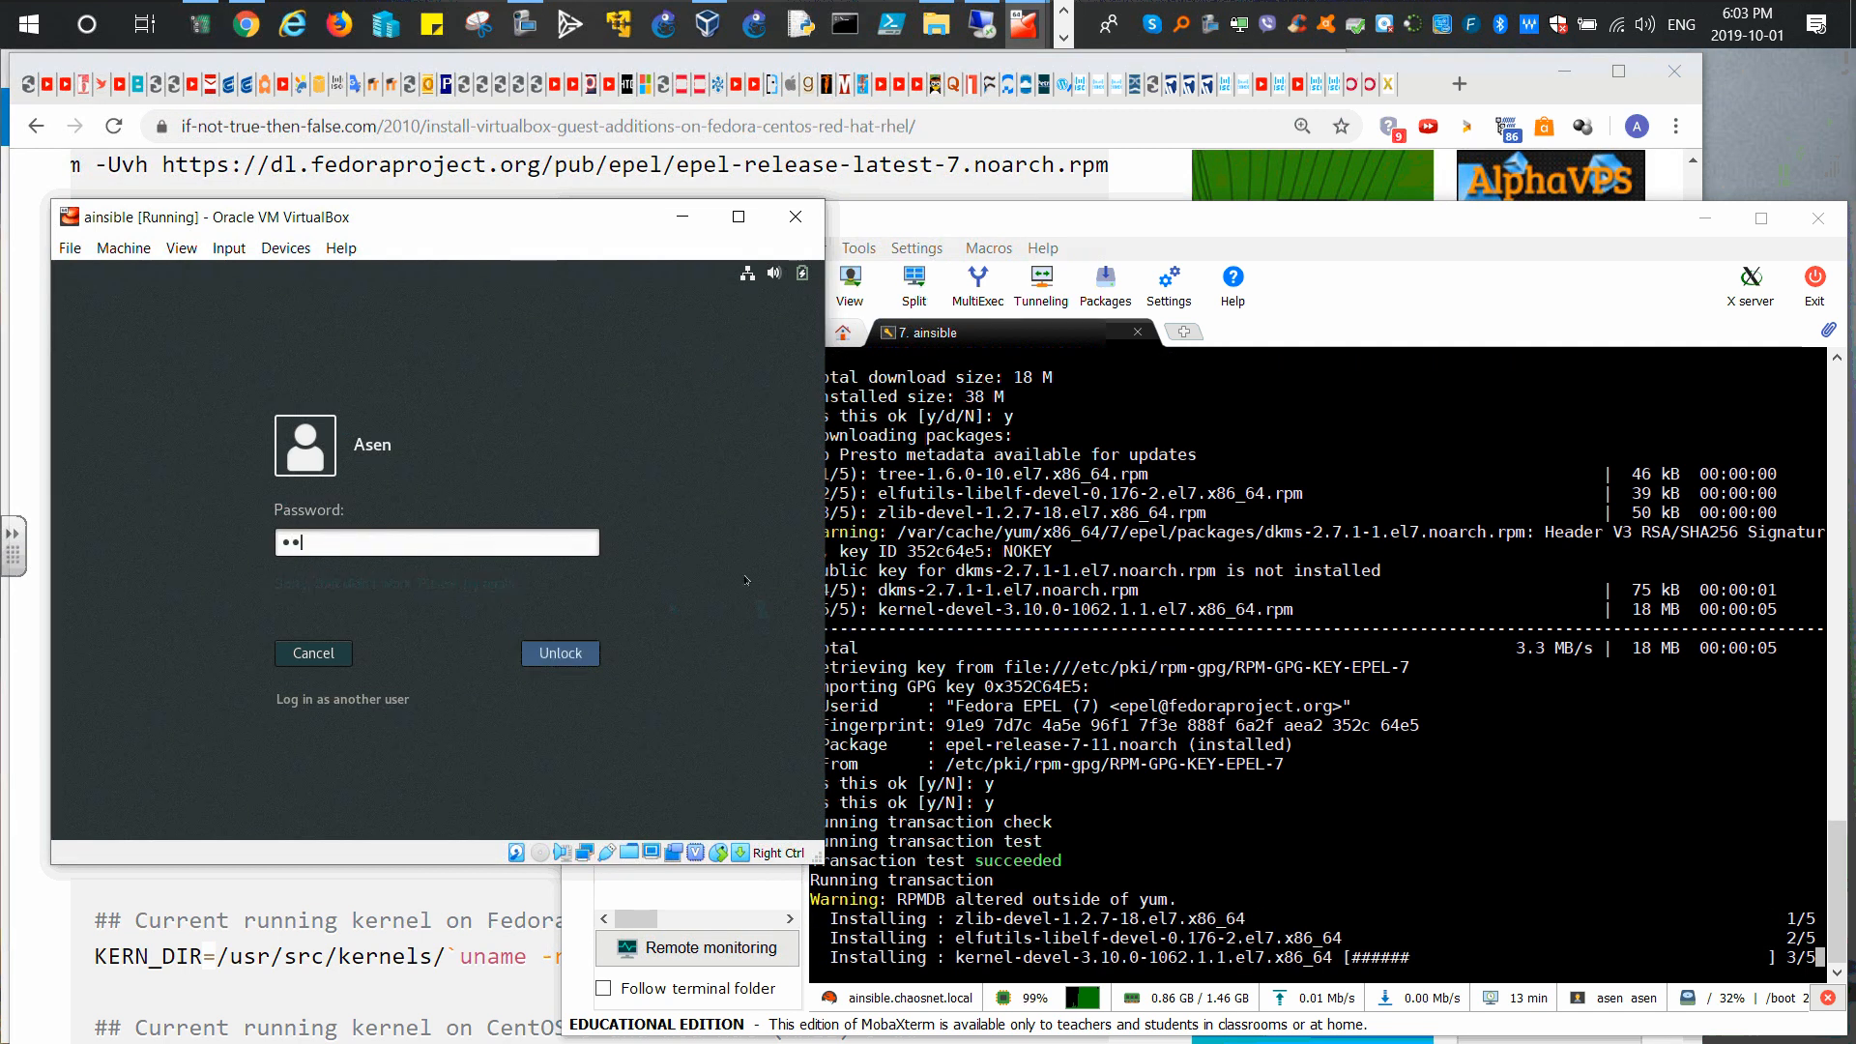
{"action": "key", "text": "Return"}
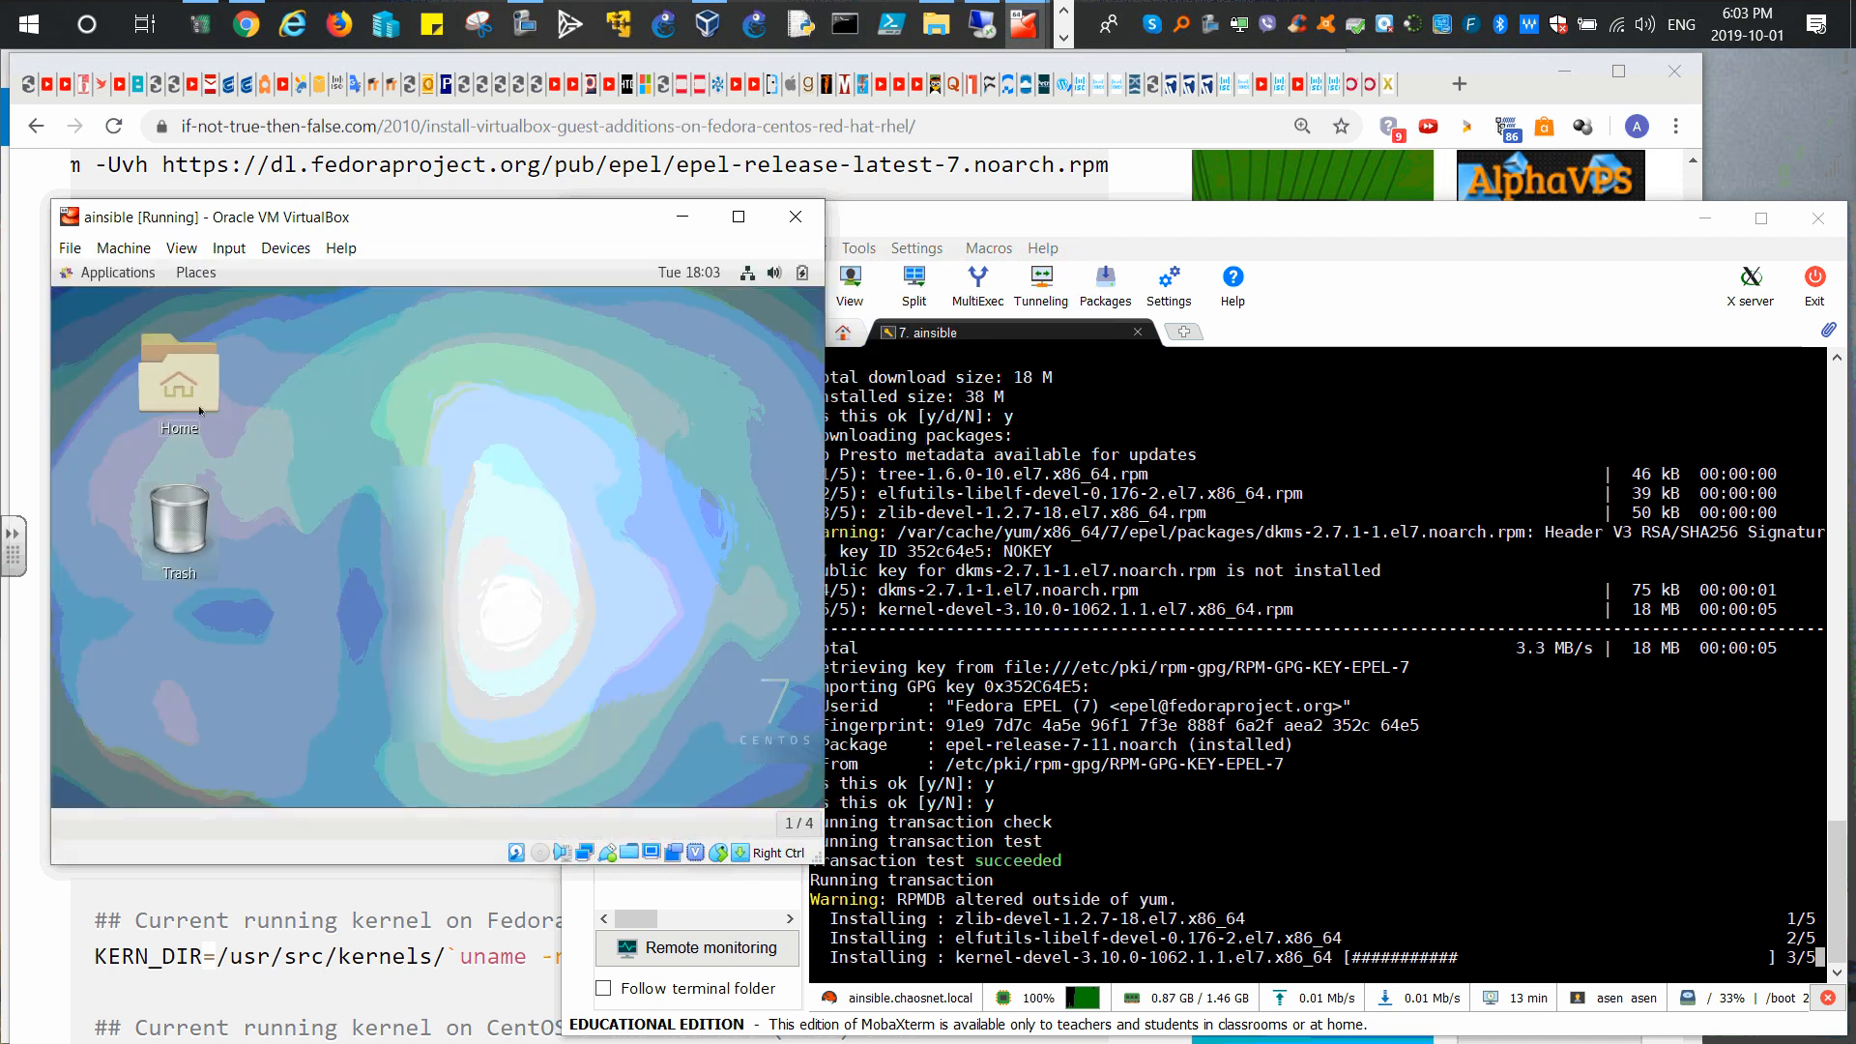
Step: Open the guest's top-right system status menu
{"action": "left_click", "coordinate": [116, 279]}
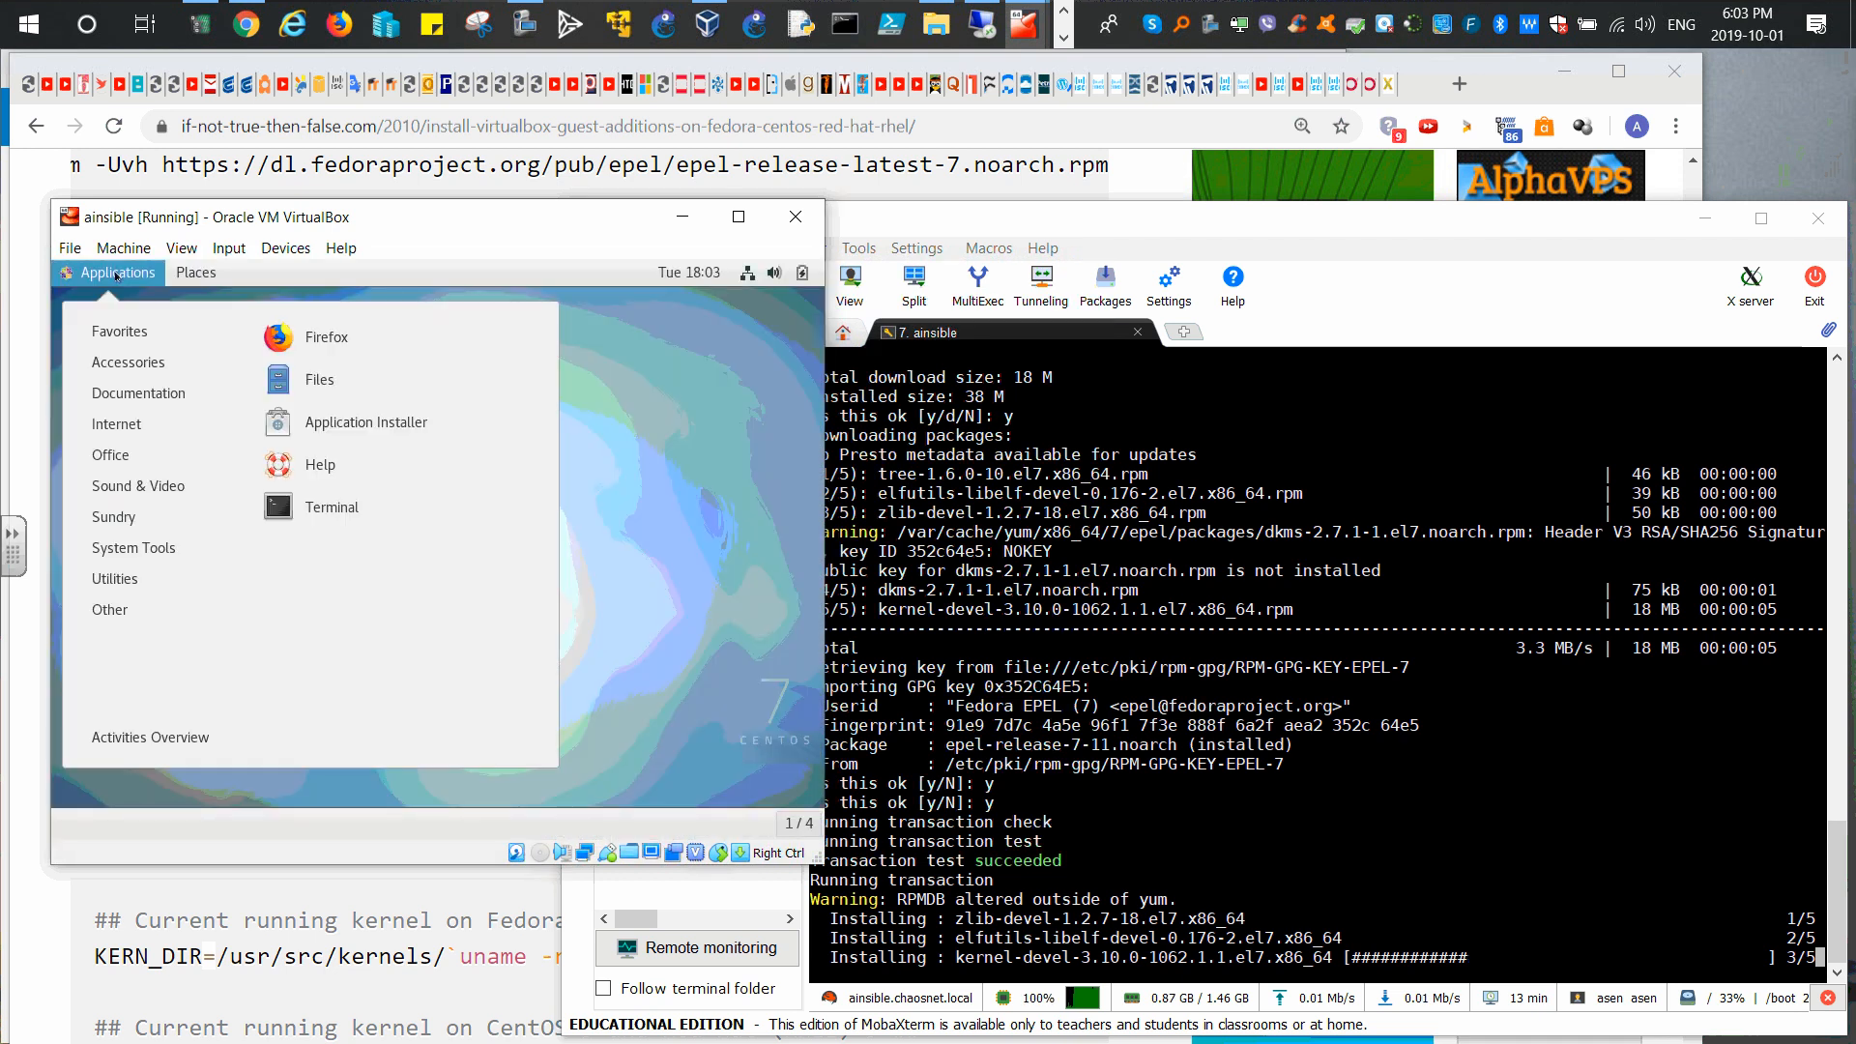
{"action": "left_click", "coordinate": [728, 339]}
{"action": "left_click", "coordinate": [747, 273]}
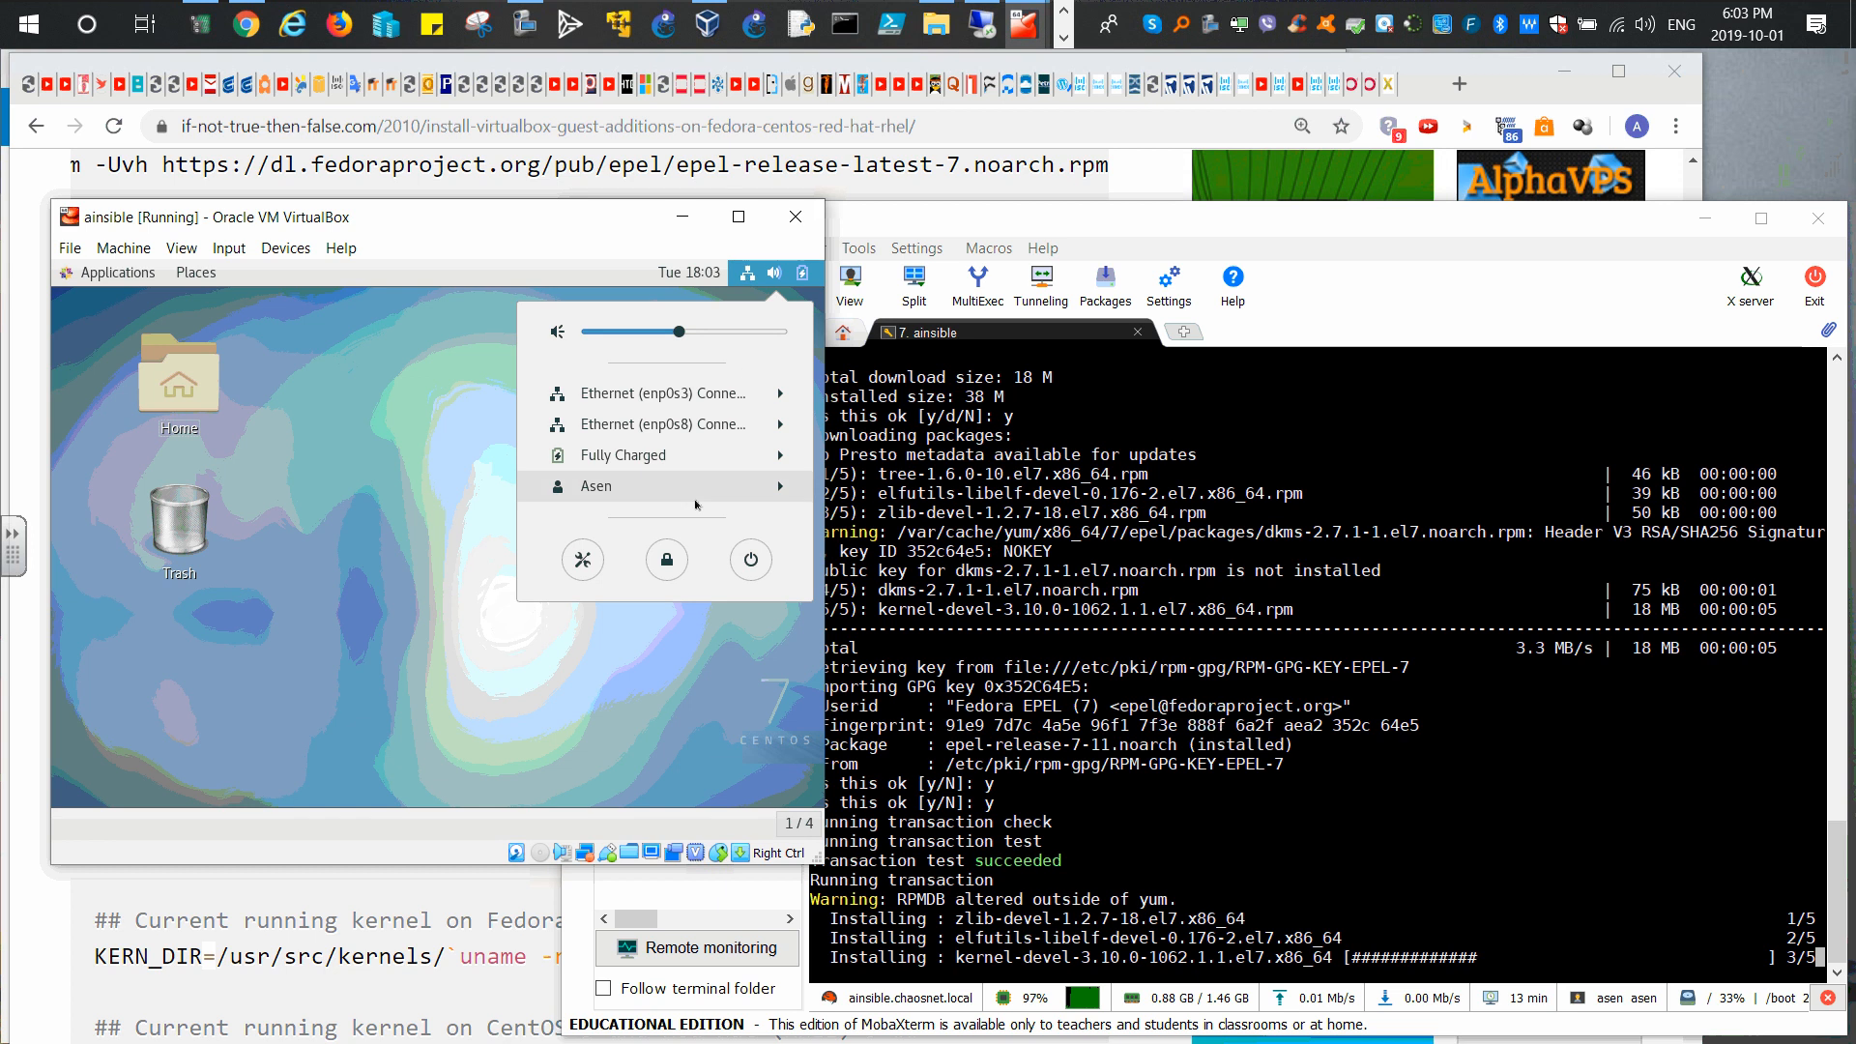
Step: Set the guest's Power setting Blank screen to Never
{"action": "left_click", "coordinate": [582, 559]}
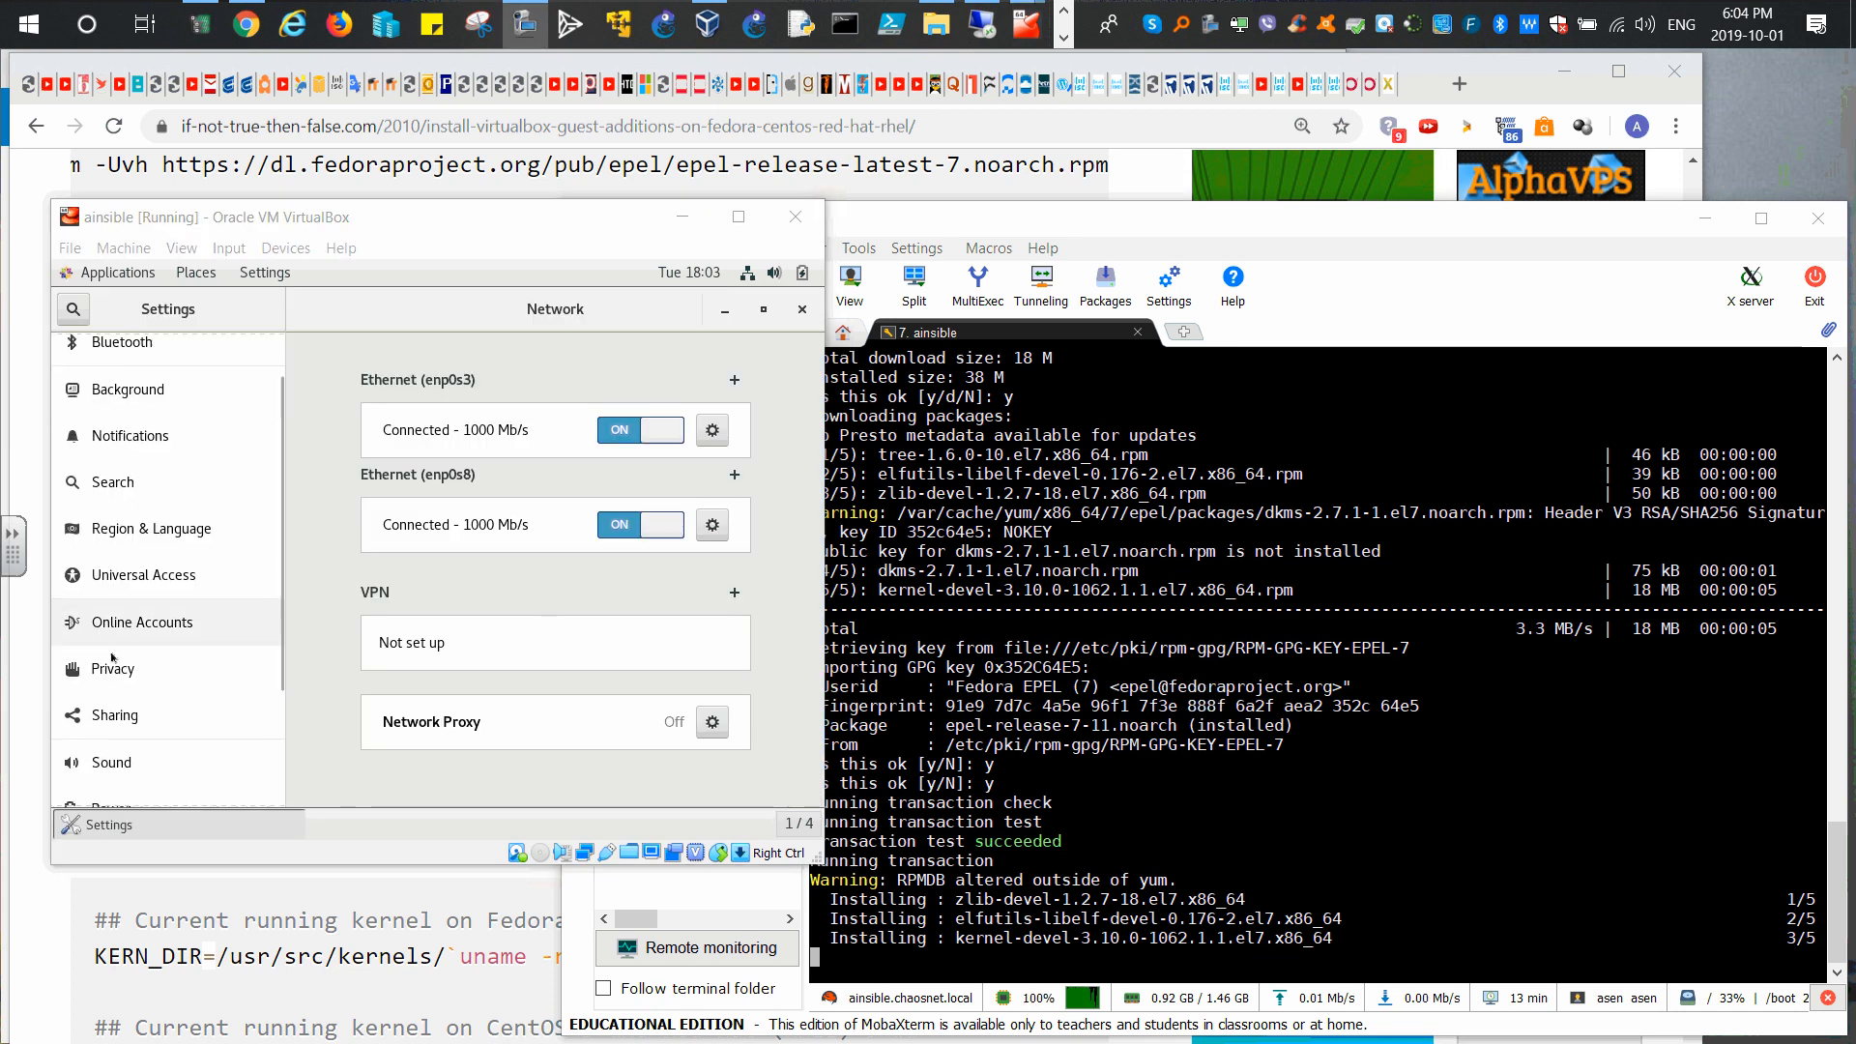
{"action": "scroll", "coordinate": [120, 638], "scroll_direction": "down", "scroll_amount": 5}
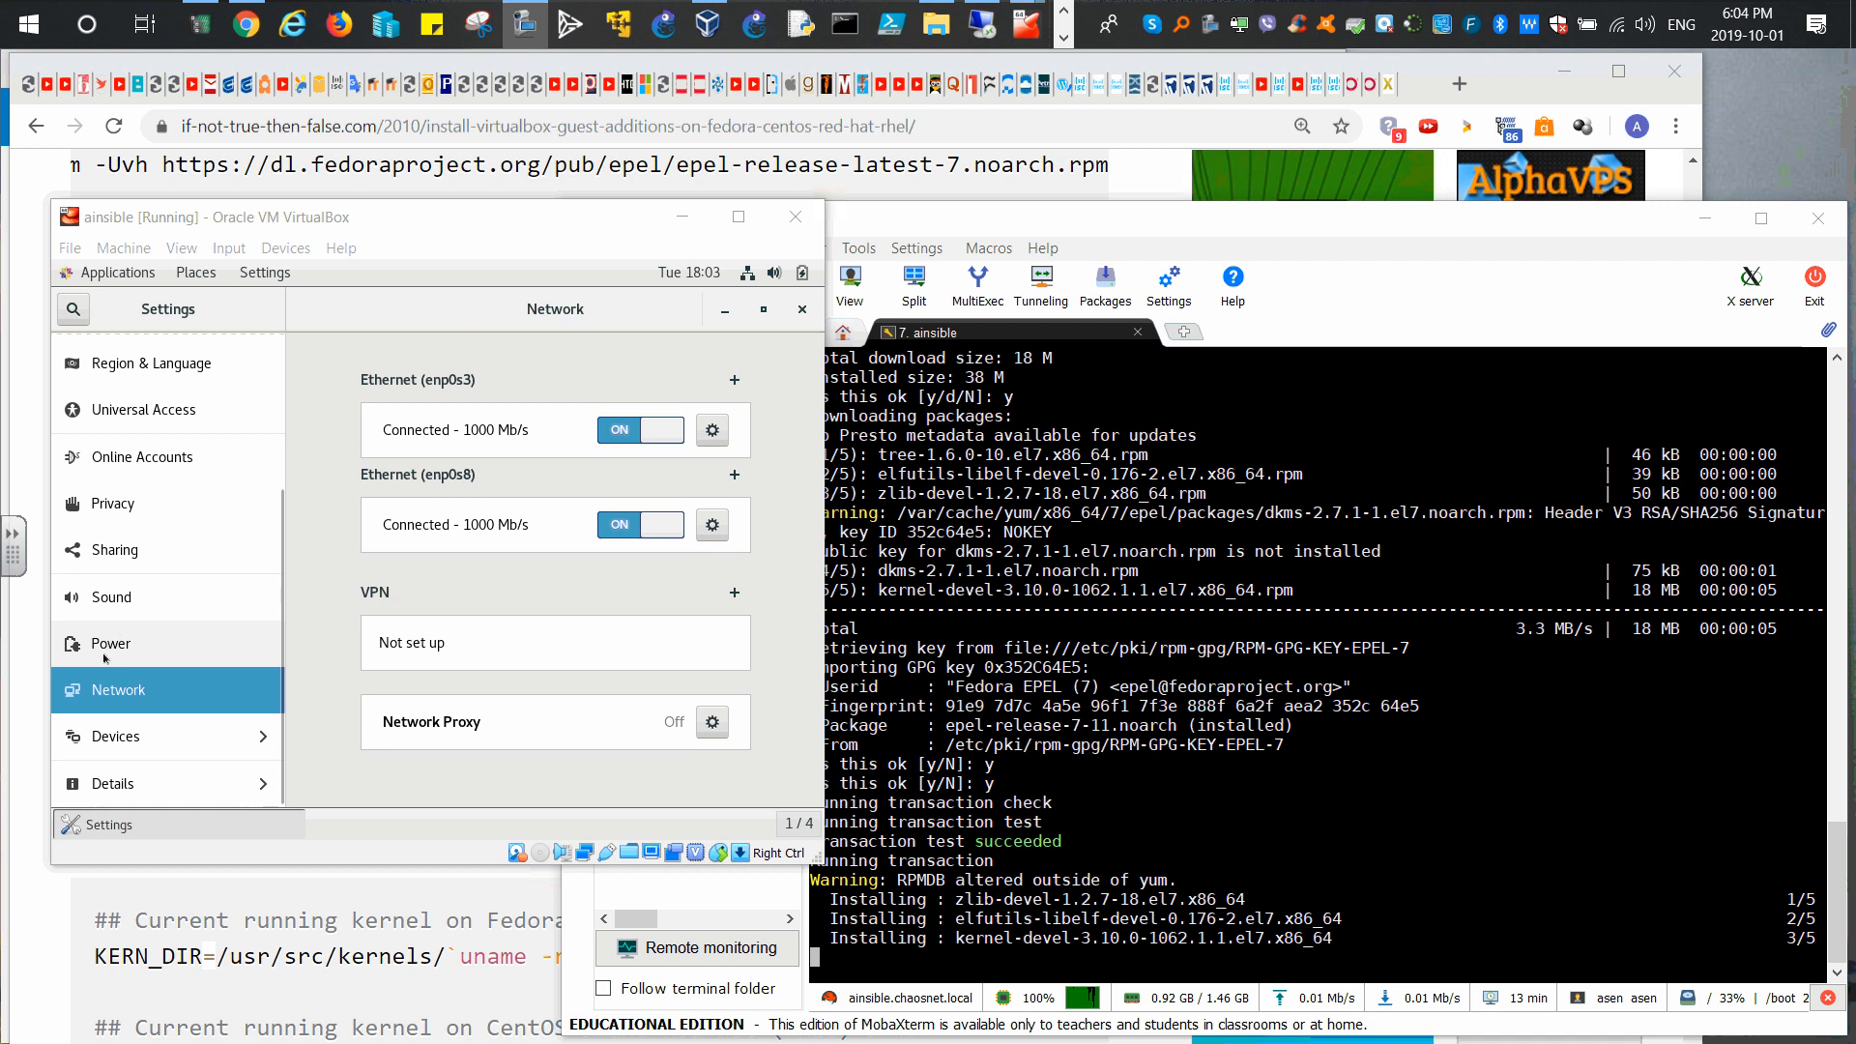
{"action": "left_click", "coordinate": [103, 651]}
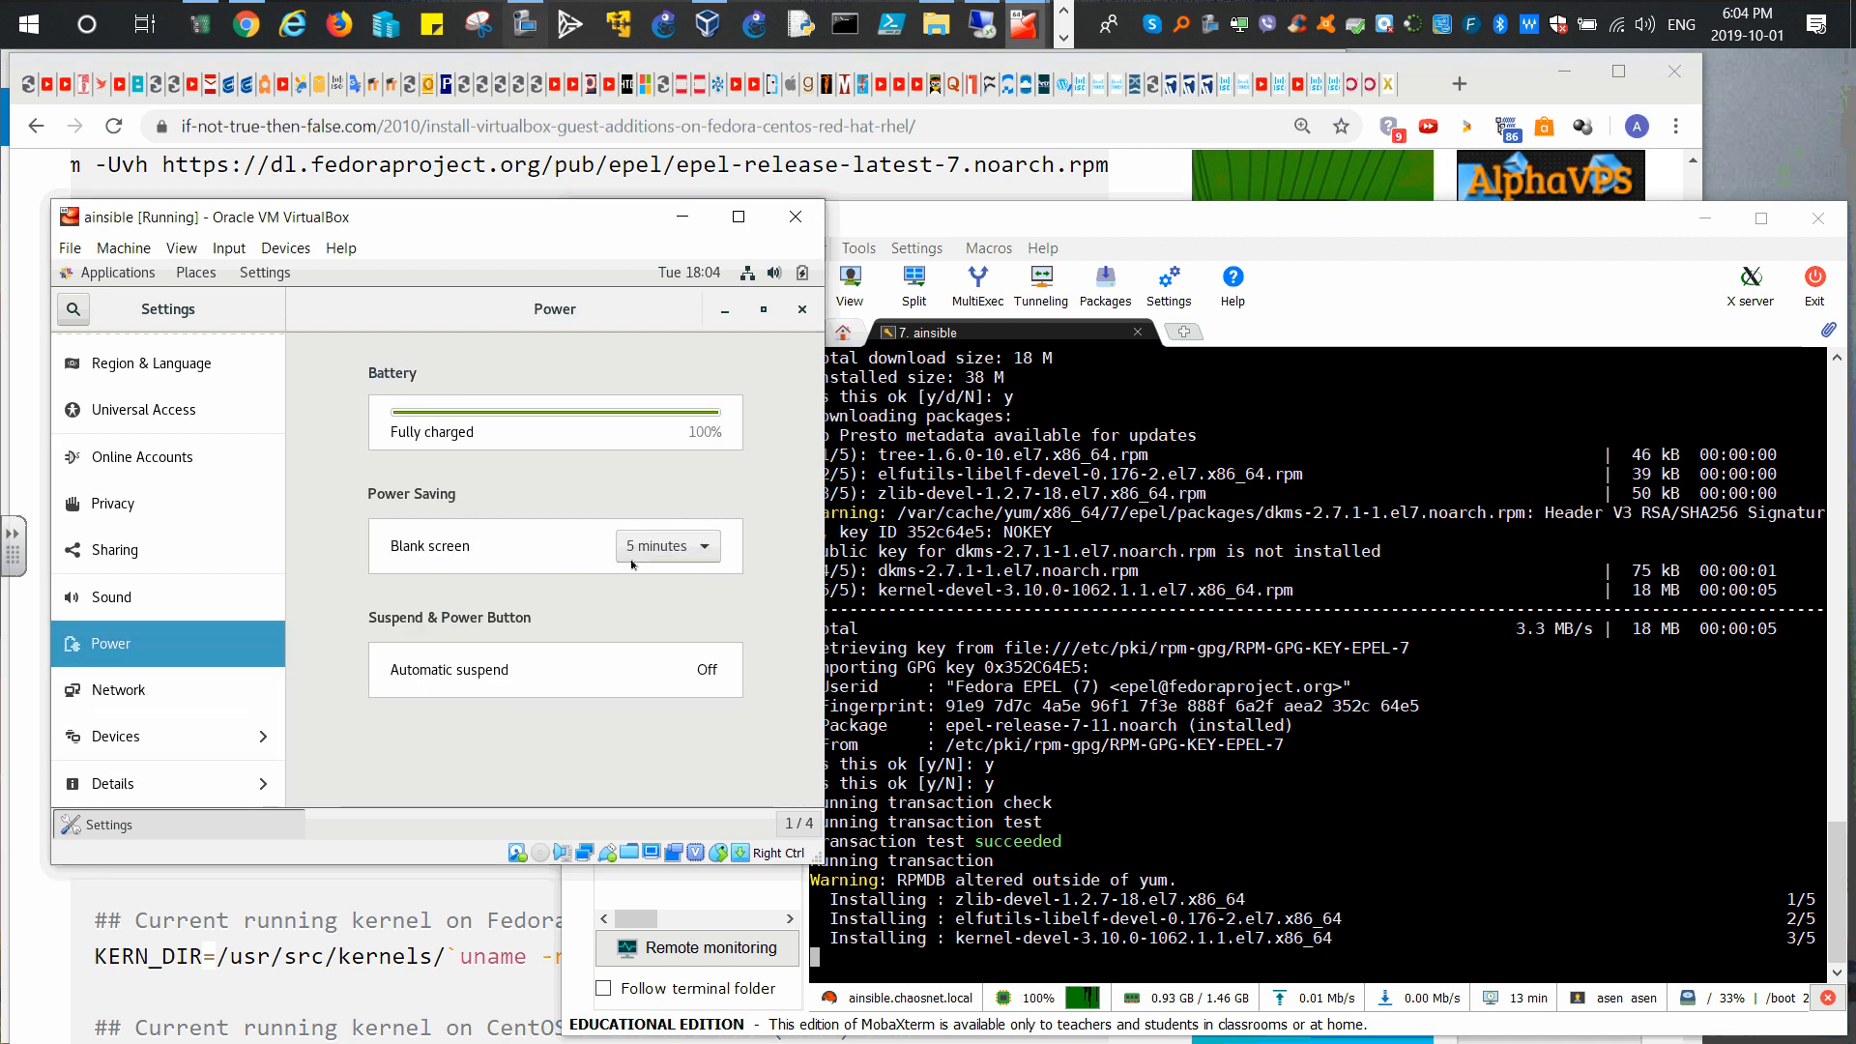
{"action": "left_click", "coordinate": [661, 553]}
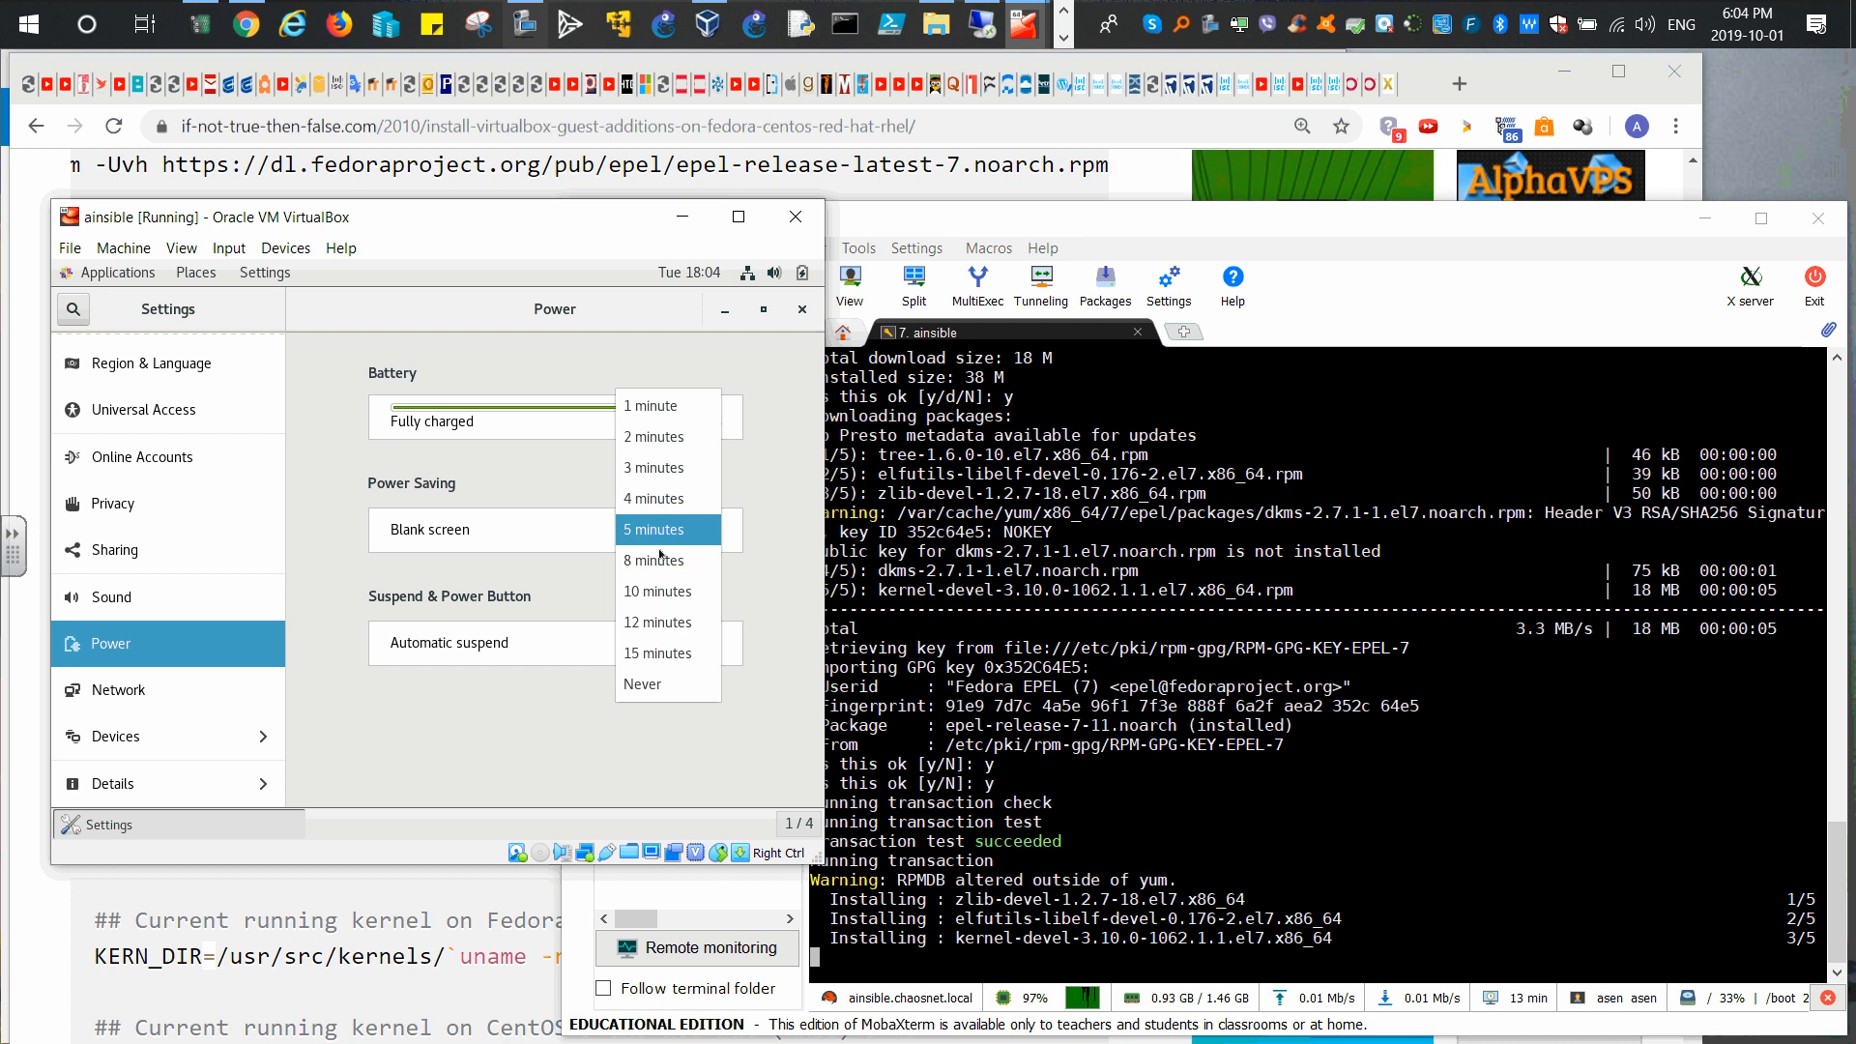
{"action": "left_click", "coordinate": [633, 685]}
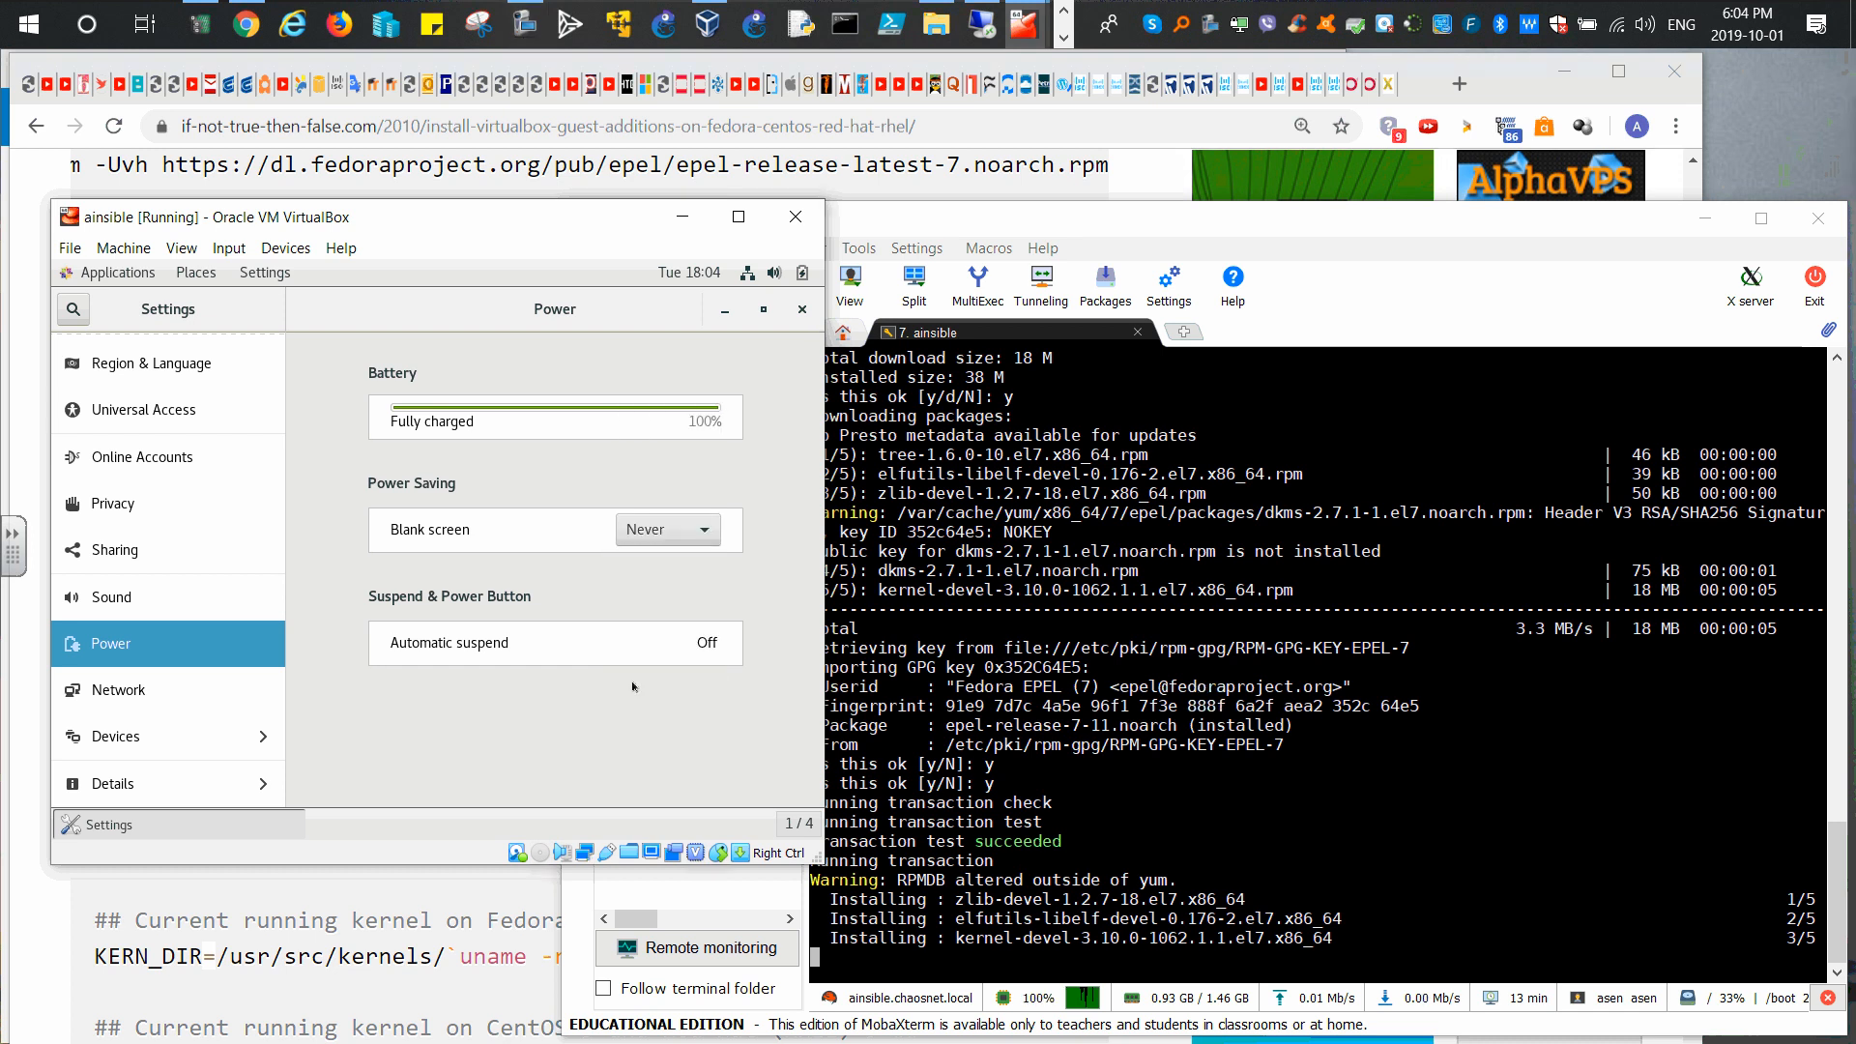
Step: Turn off Automatic Screen Lock under Privacy > Screen Lock and close Settings
{"action": "left_click", "coordinate": [115, 542]}
{"action": "left_click", "coordinate": [112, 510]}
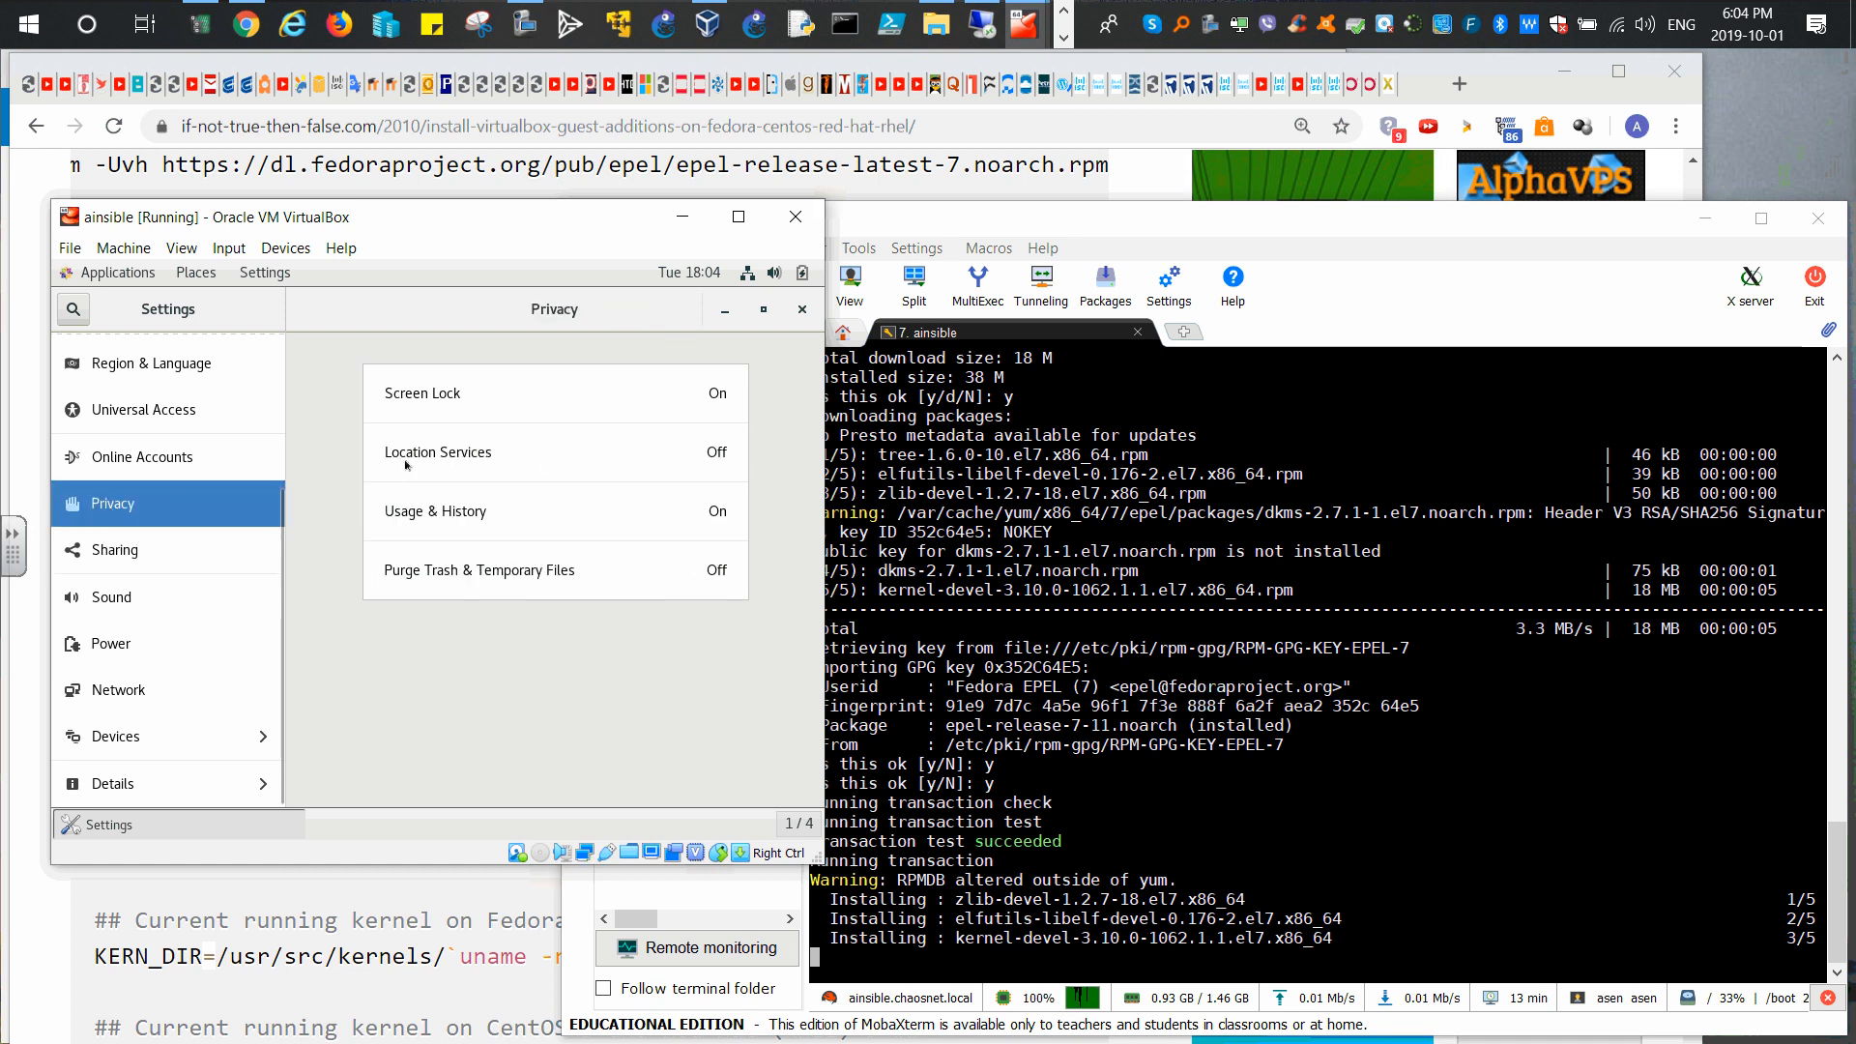
{"action": "left_click", "coordinate": [705, 402]}
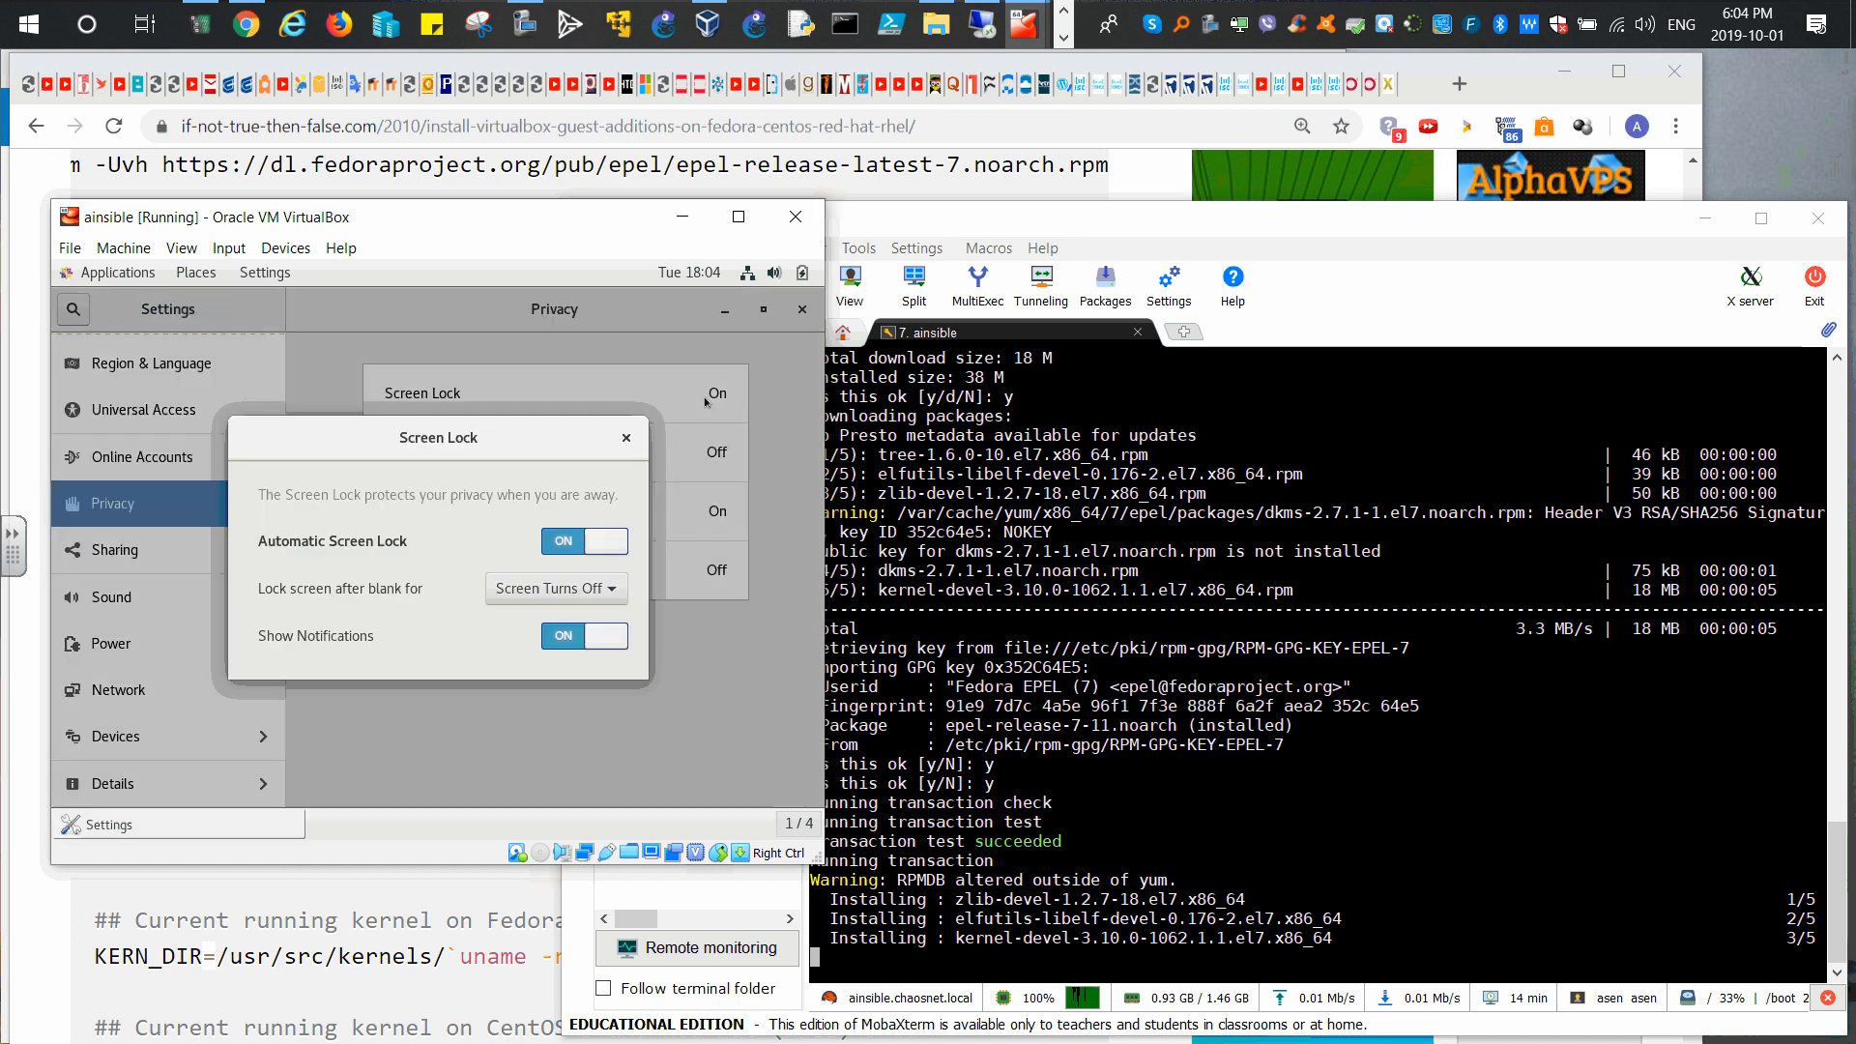
{"action": "left_click", "coordinate": [562, 539]}
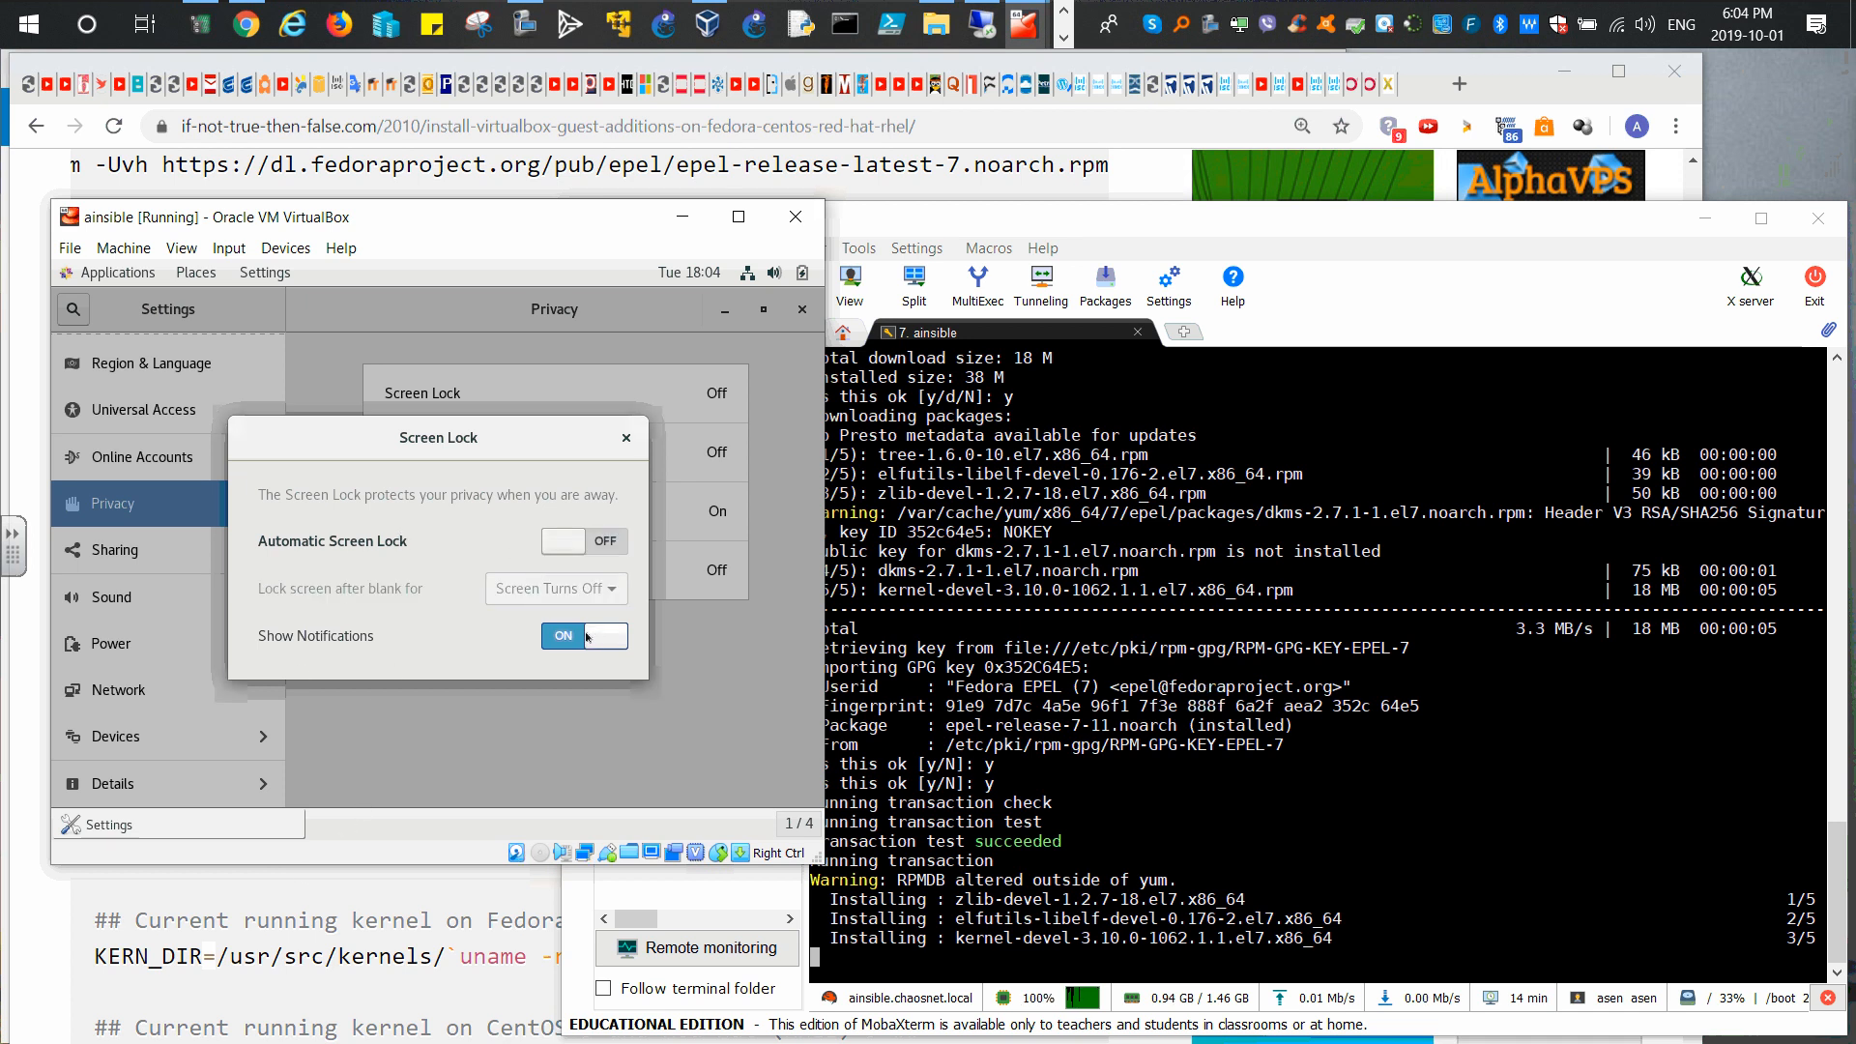
{"action": "left_click", "coordinate": [626, 437]}
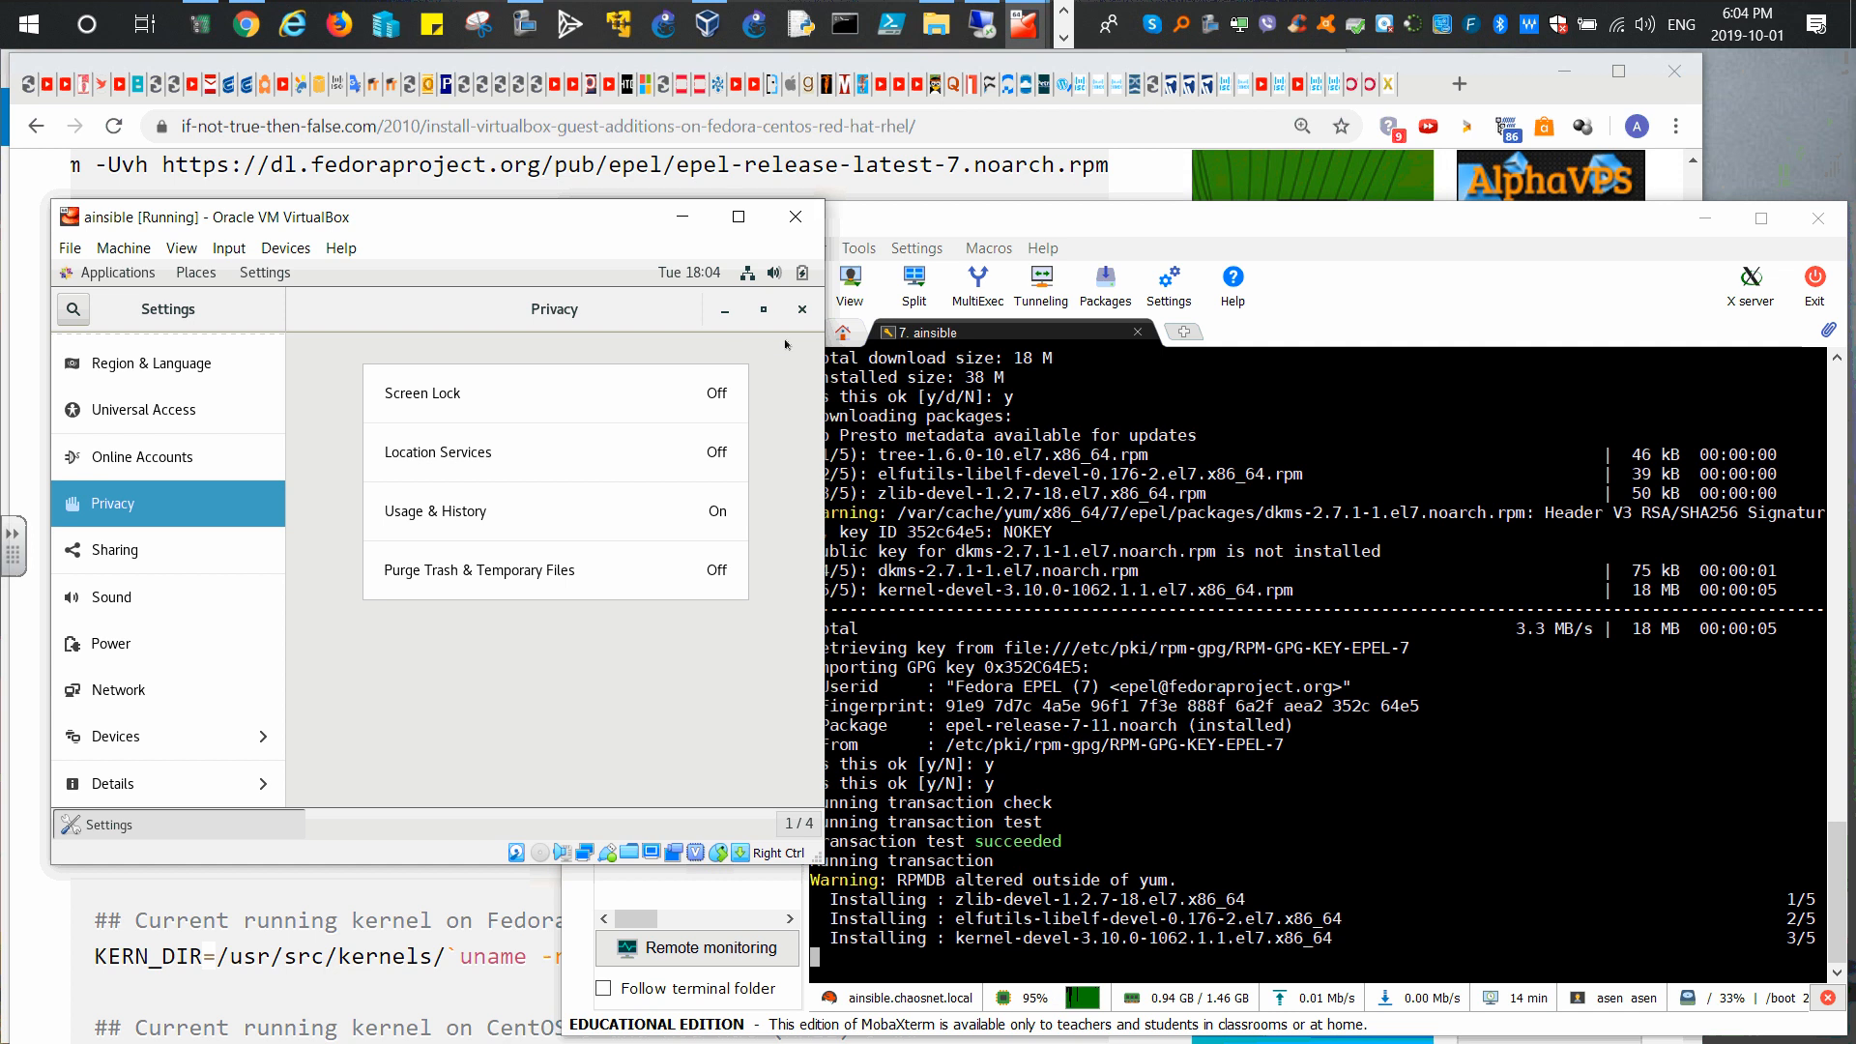
{"action": "left_click", "coordinate": [801, 310]}
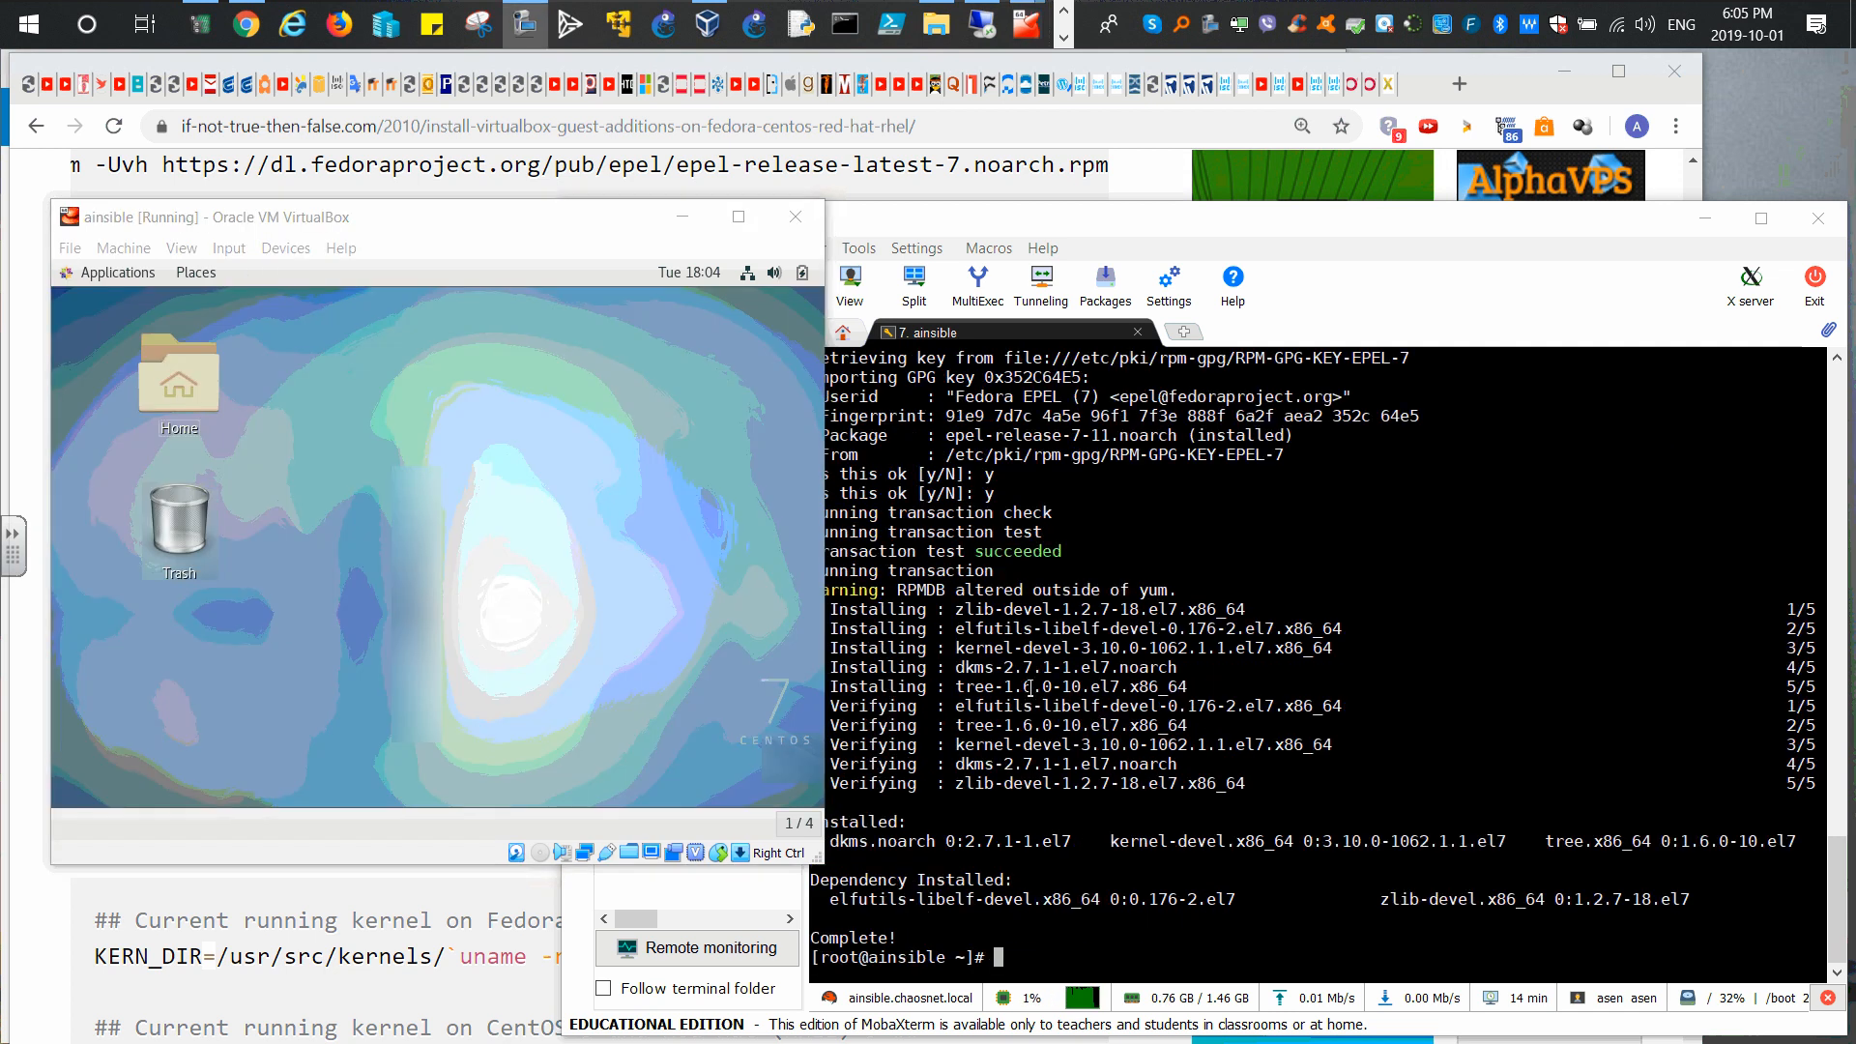
Step: Insert the Guest Additions CD image and run its installer, authenticating with the password
{"action": "left_click", "coordinate": [941, 875]}
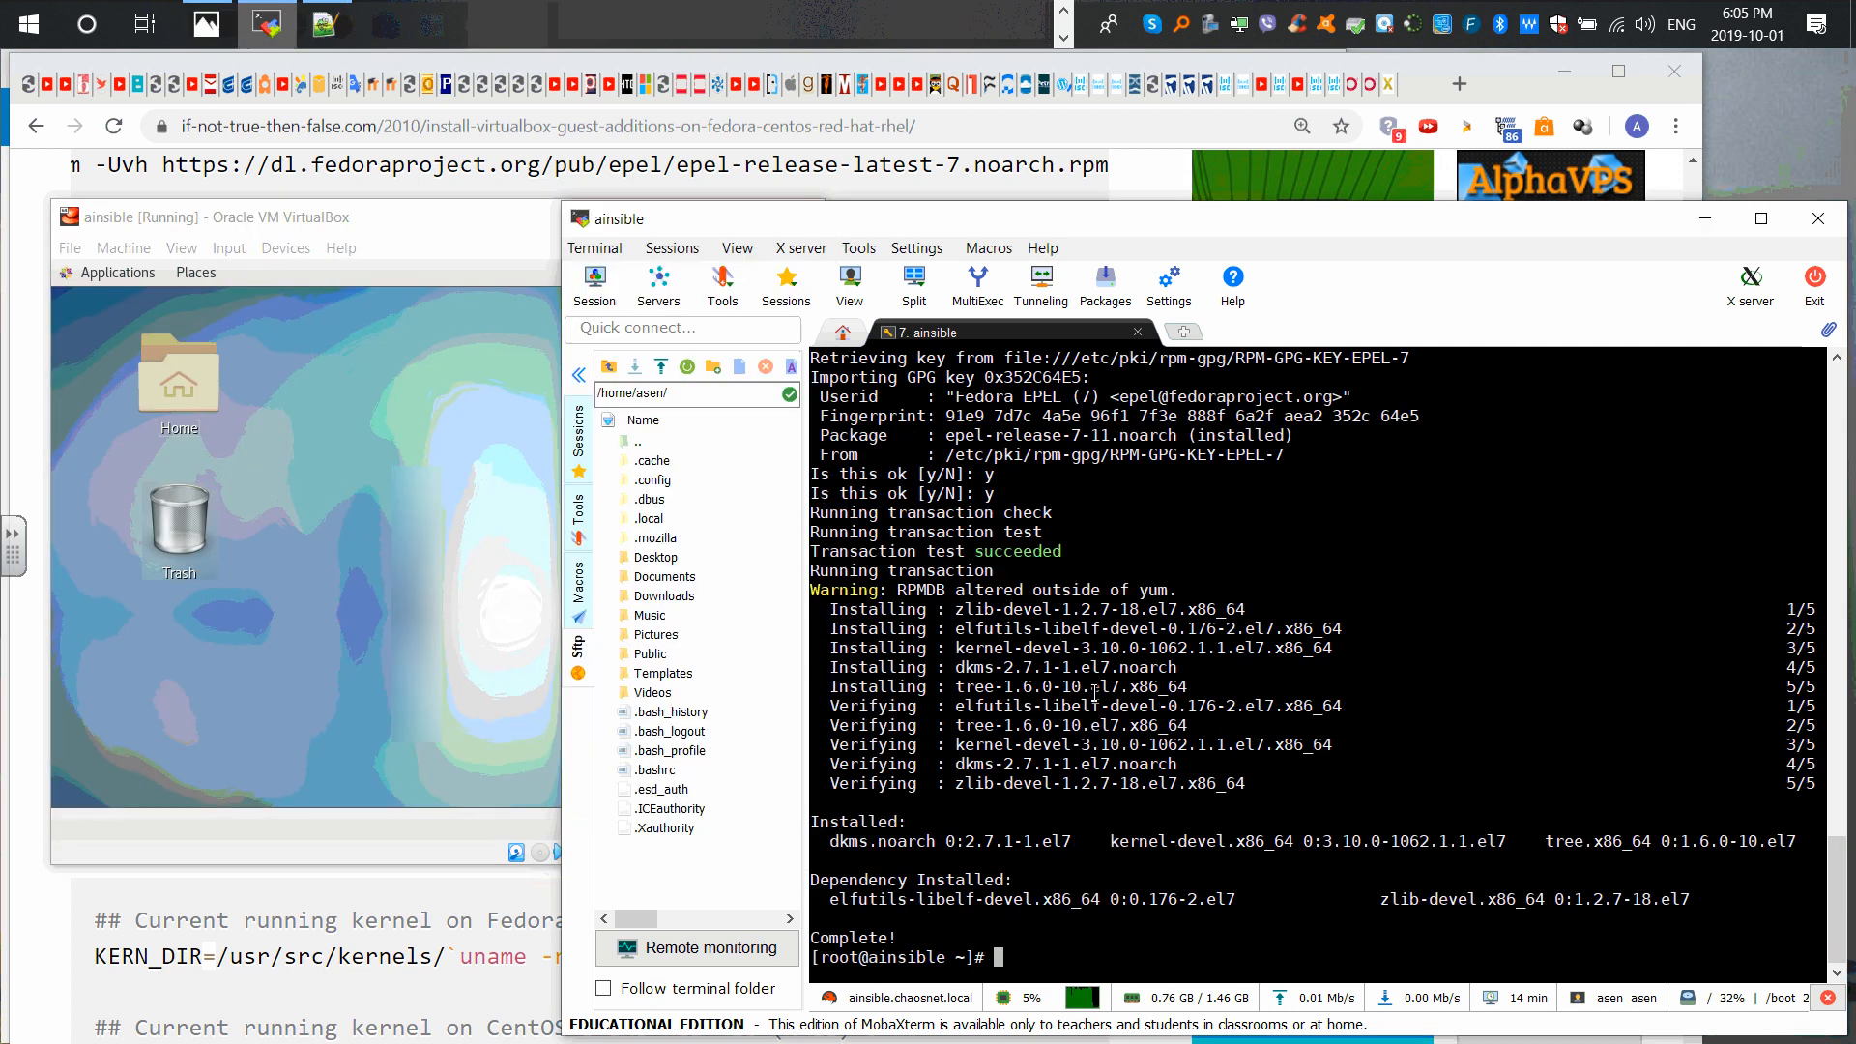
{"action": "left_click", "coordinate": [272, 440]}
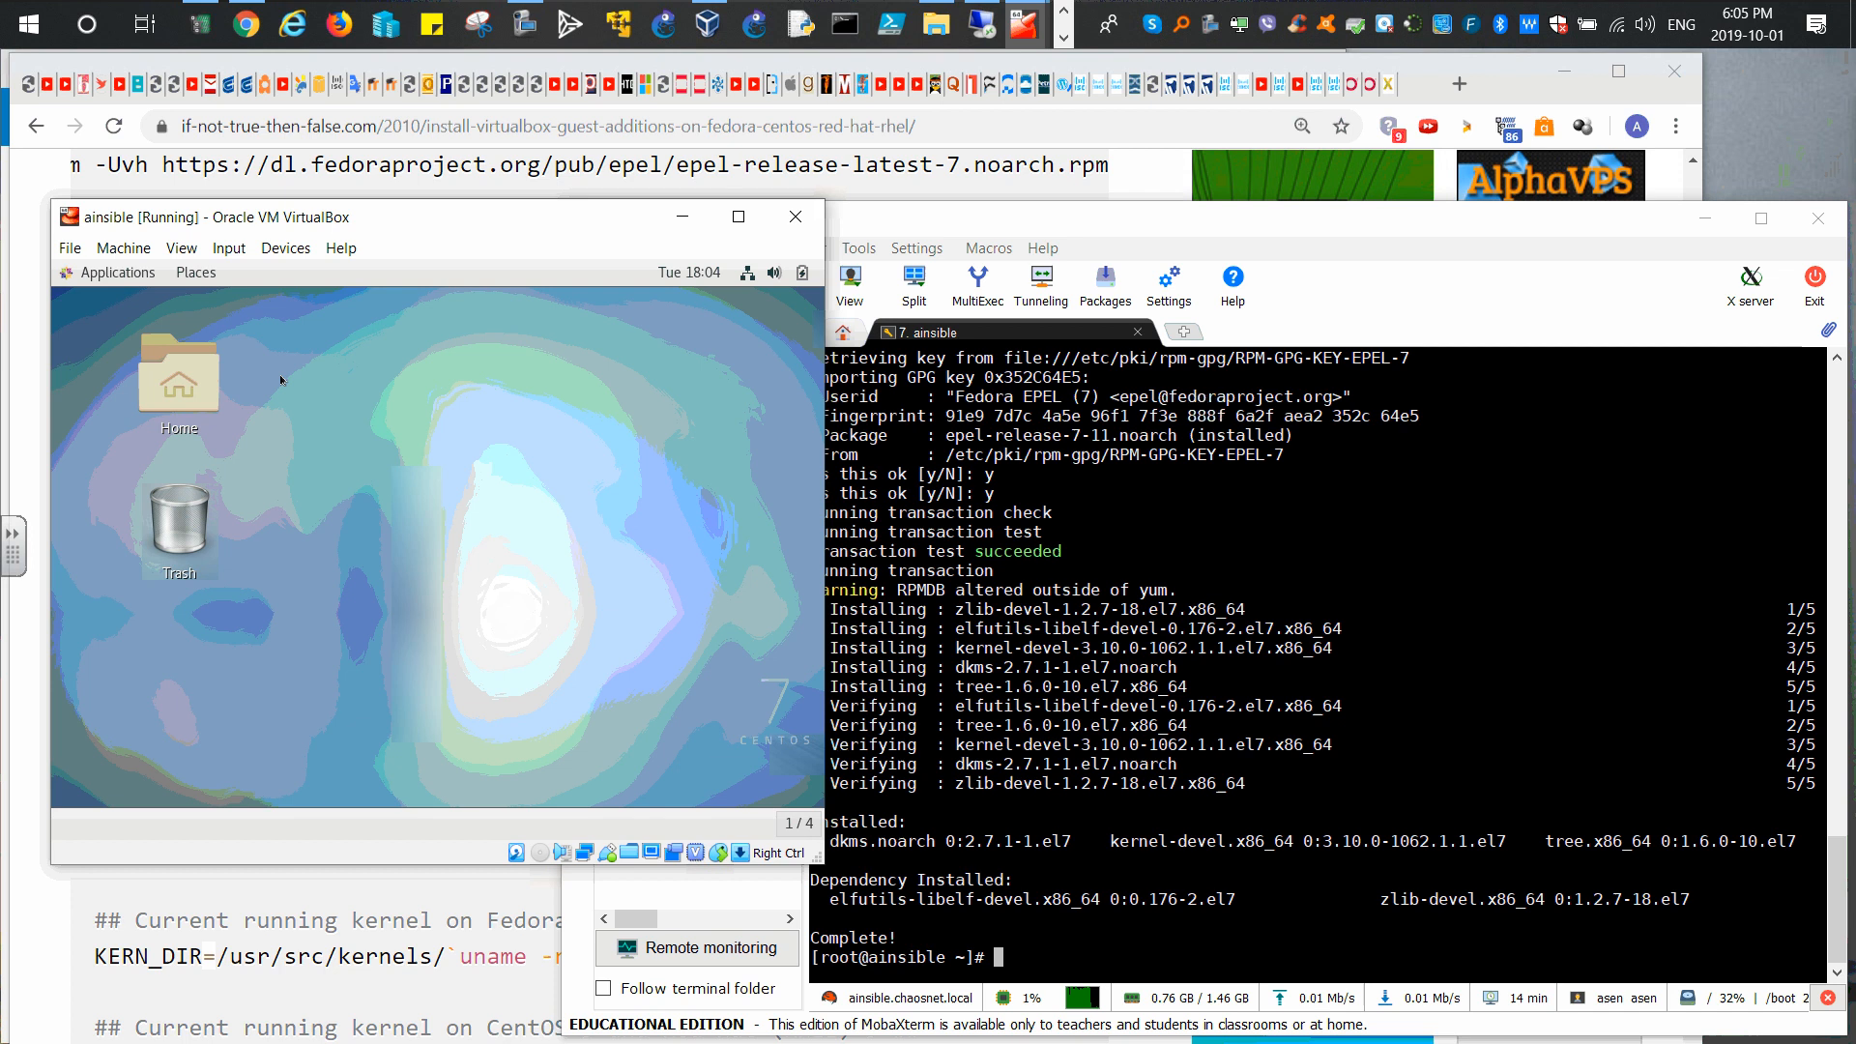
{"action": "left_click", "coordinate": [285, 247]}
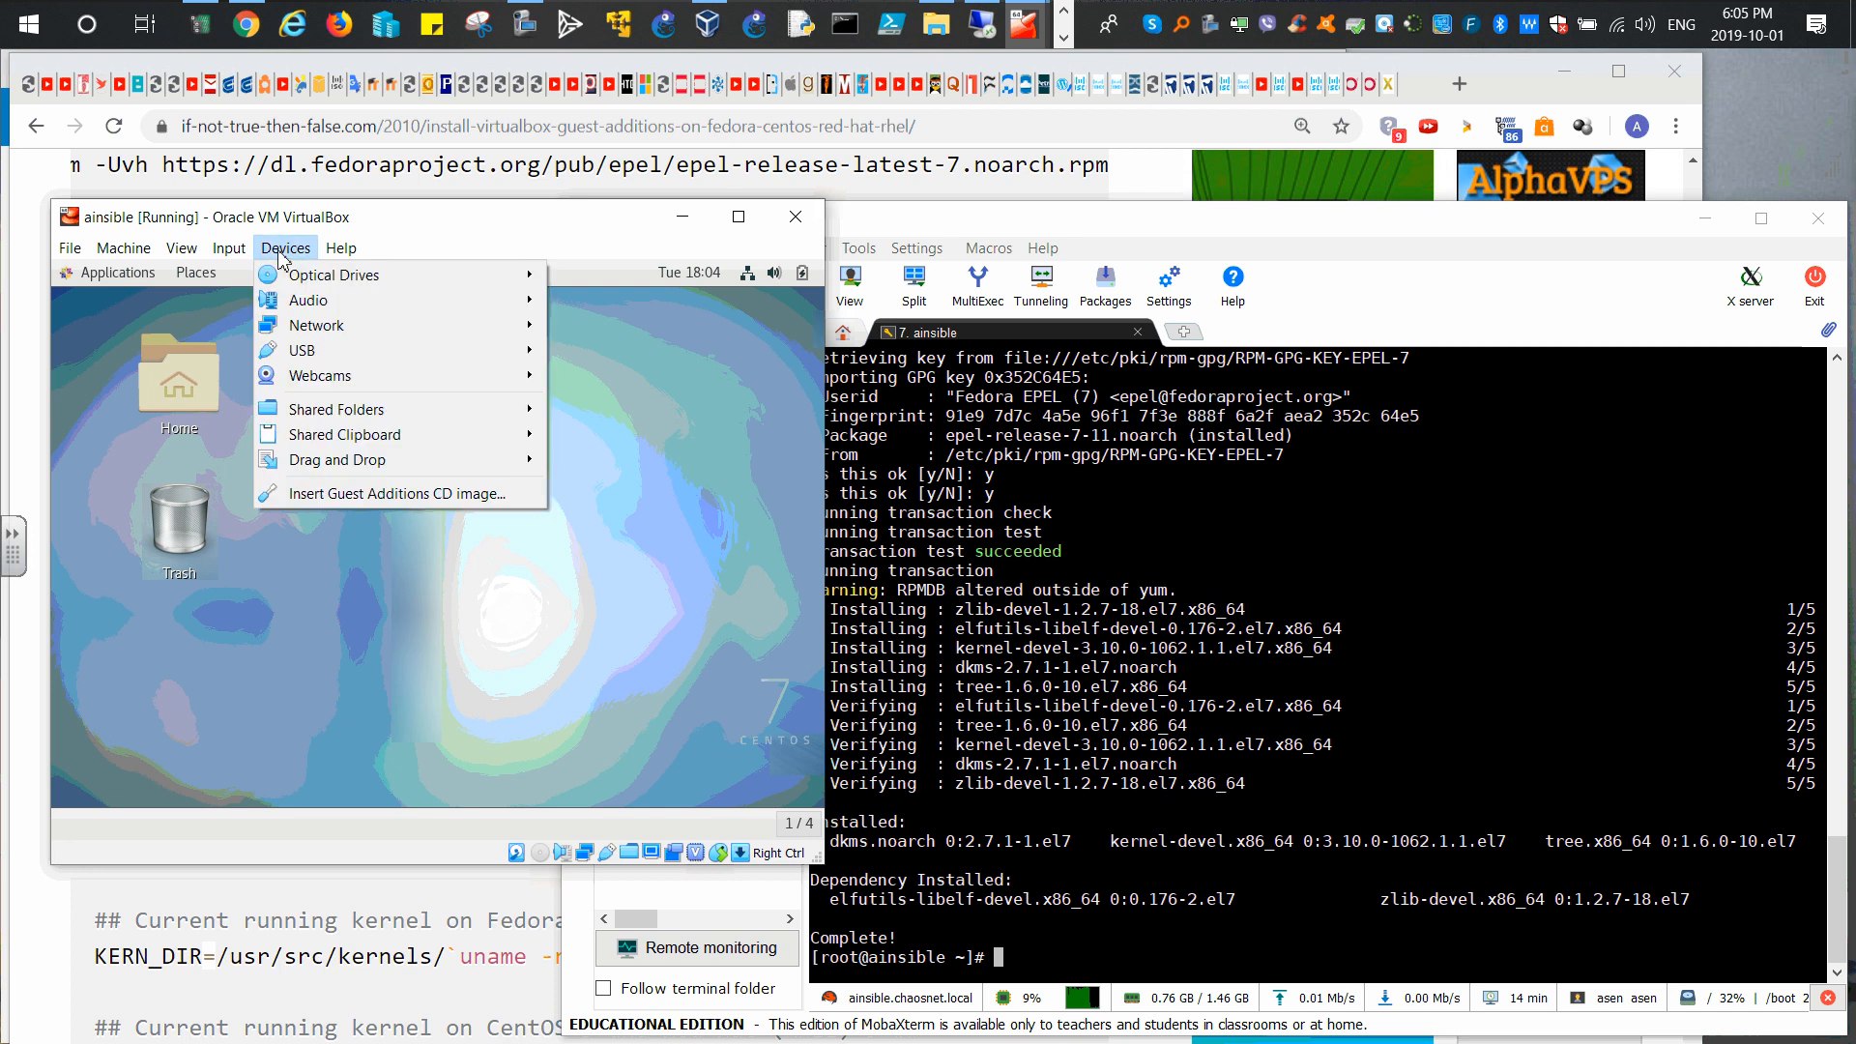
{"action": "left_click", "coordinate": [298, 493]}
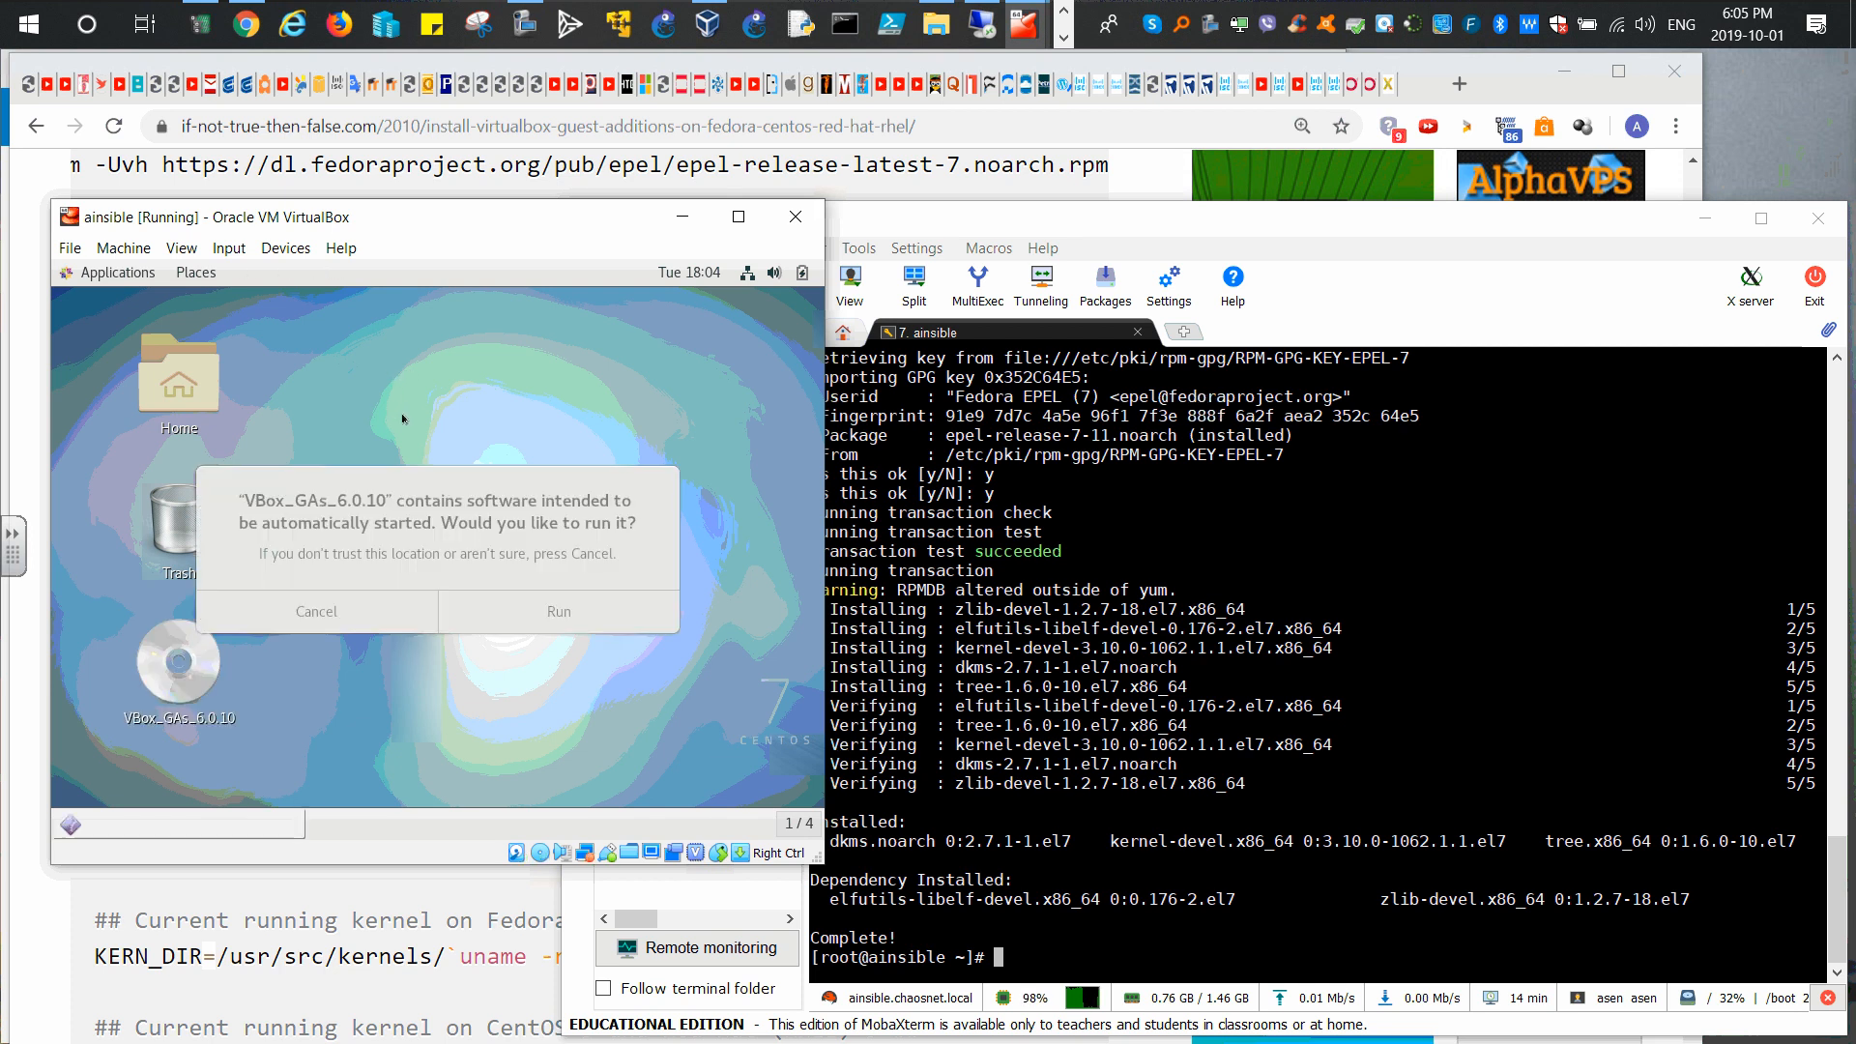
{"action": "left_click", "coordinate": [456, 601]}
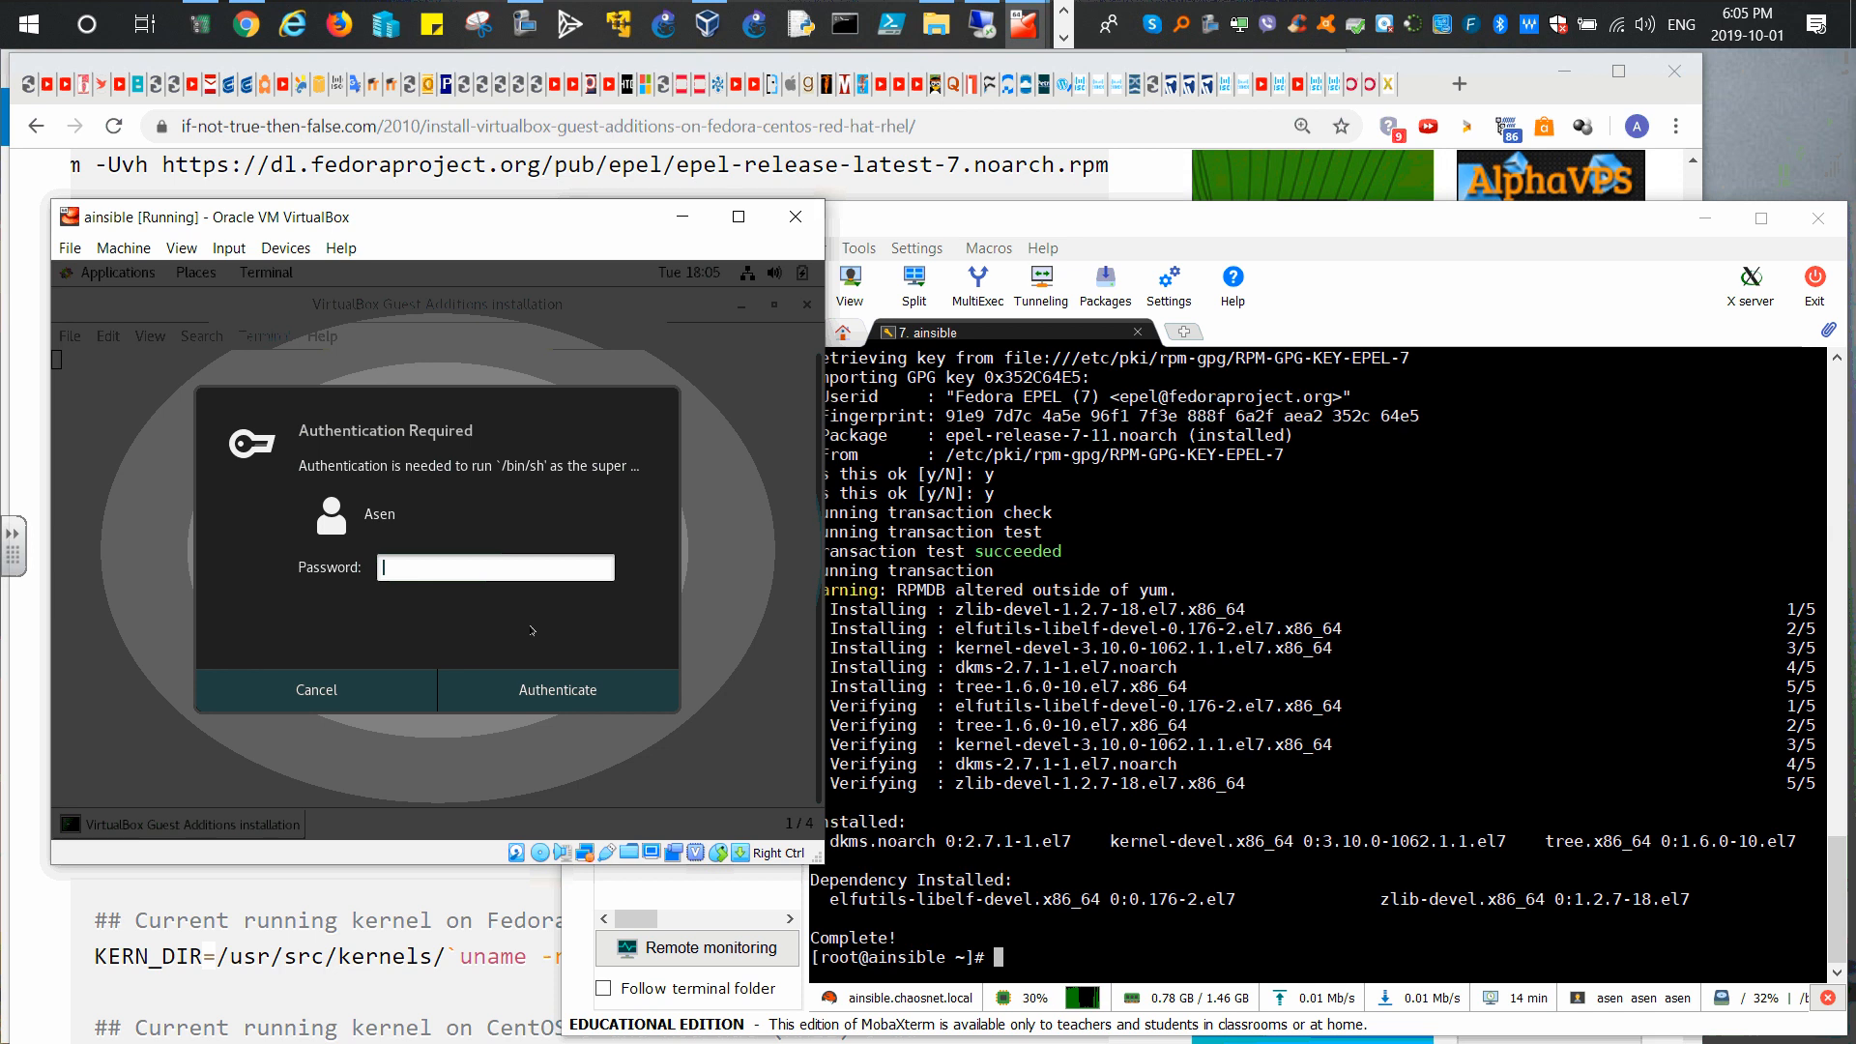
{"action": "type", "text": "*******"}
{"action": "key", "text": "Return"}
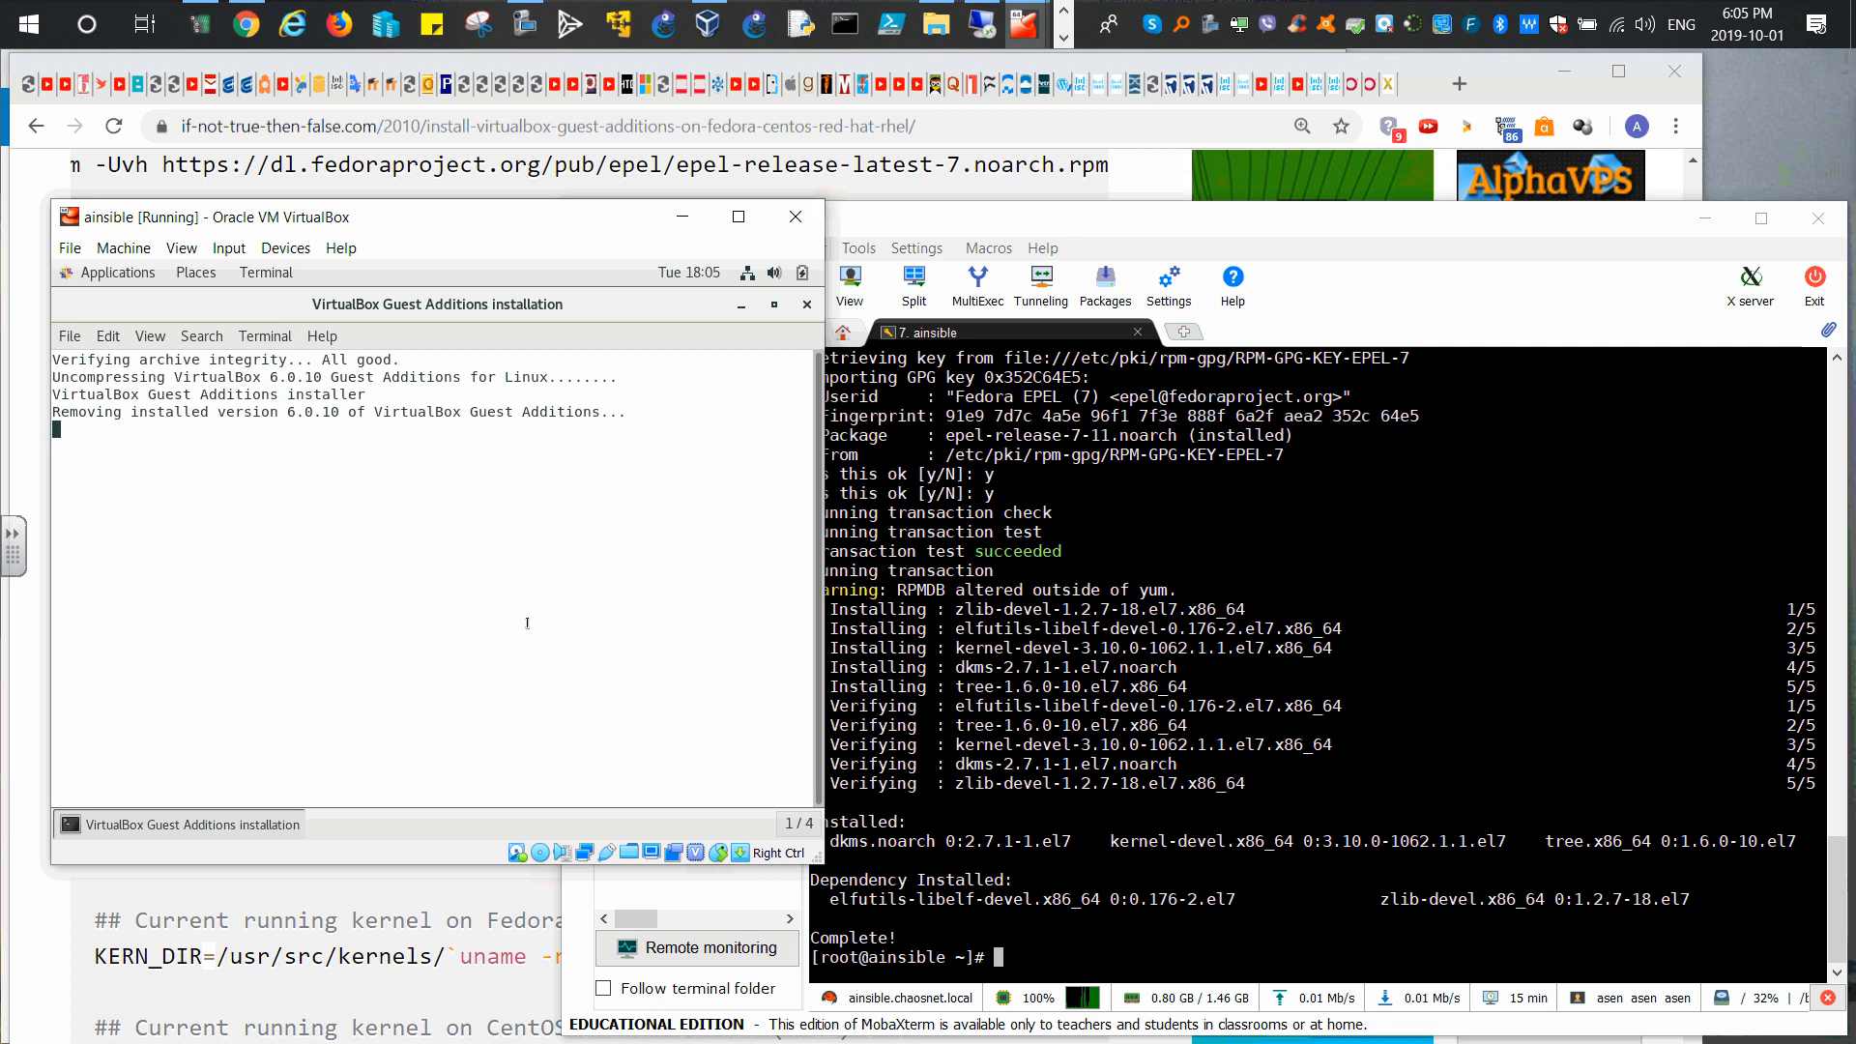
Step: Clear the MobaXterm SSH terminal, then watch the installer build kernel modules in the VM
{"action": "left_click", "coordinate": [1174, 943]}
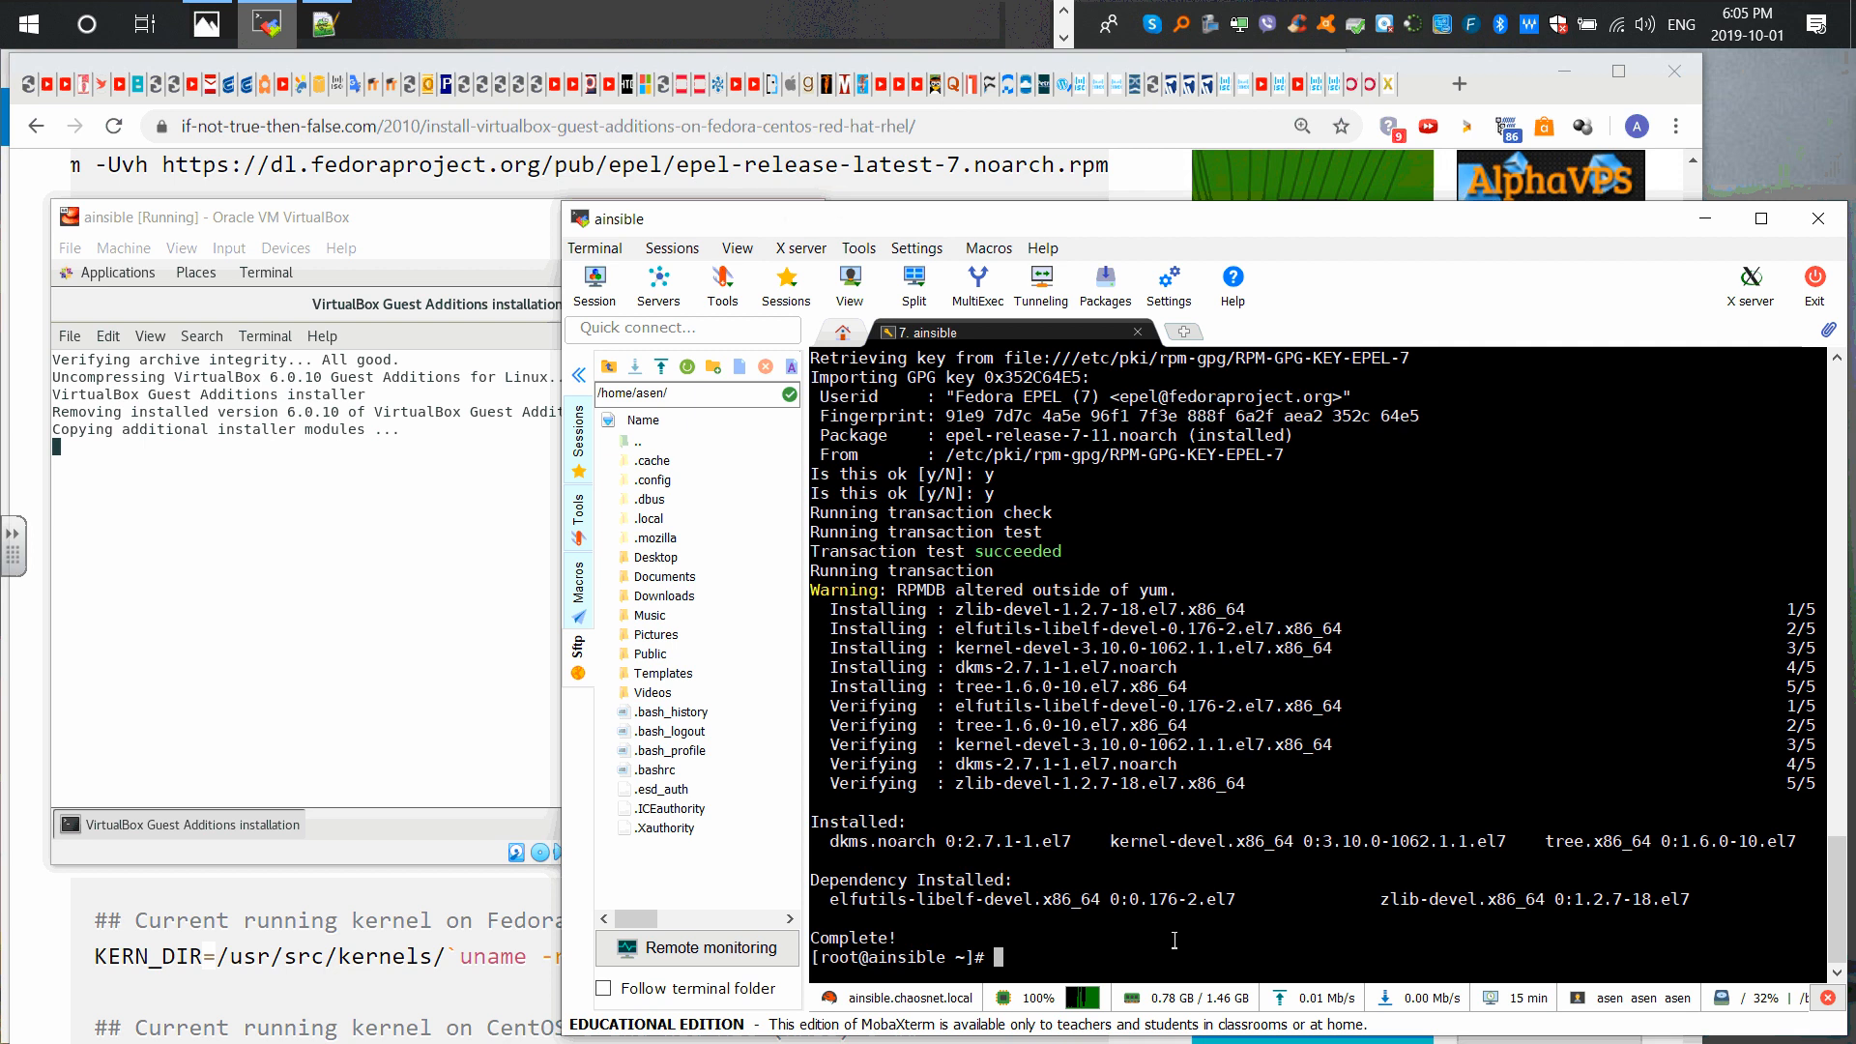
{"action": "key", "text": "ctrl+l"}
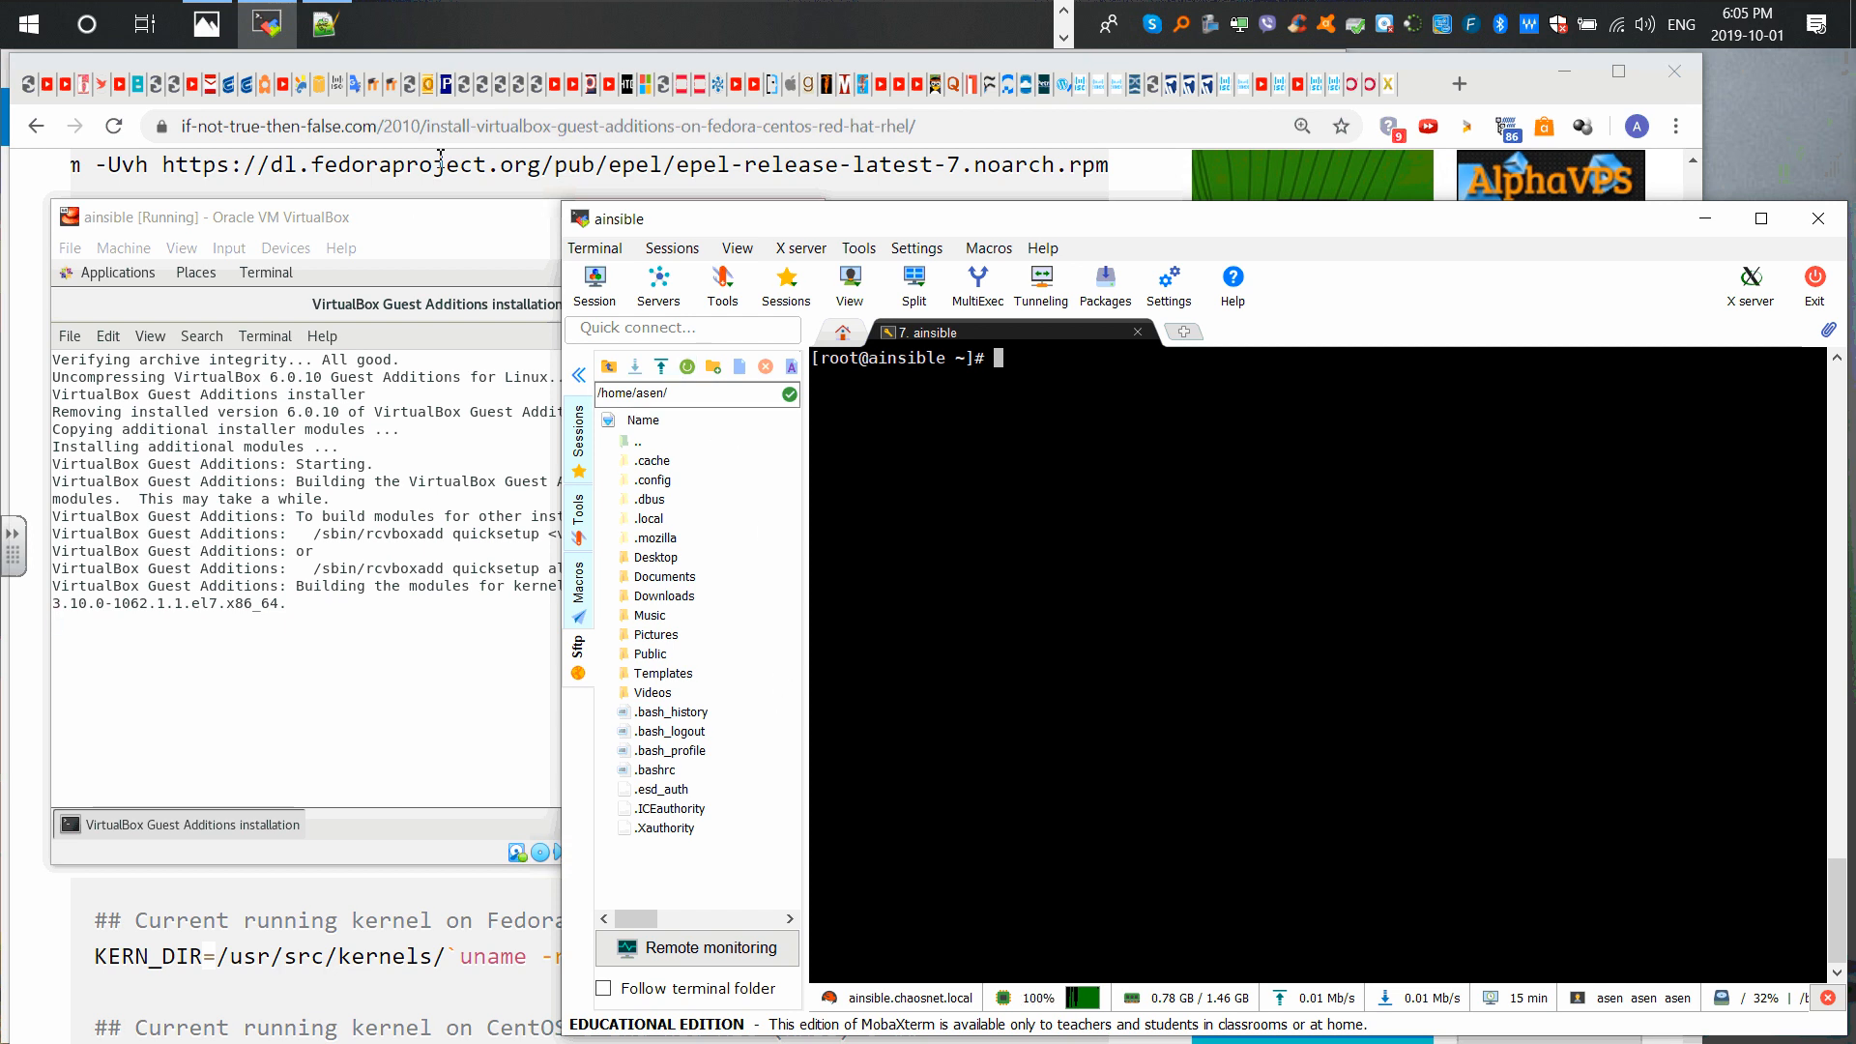
{"action": "left_click", "coordinate": [406, 232]}
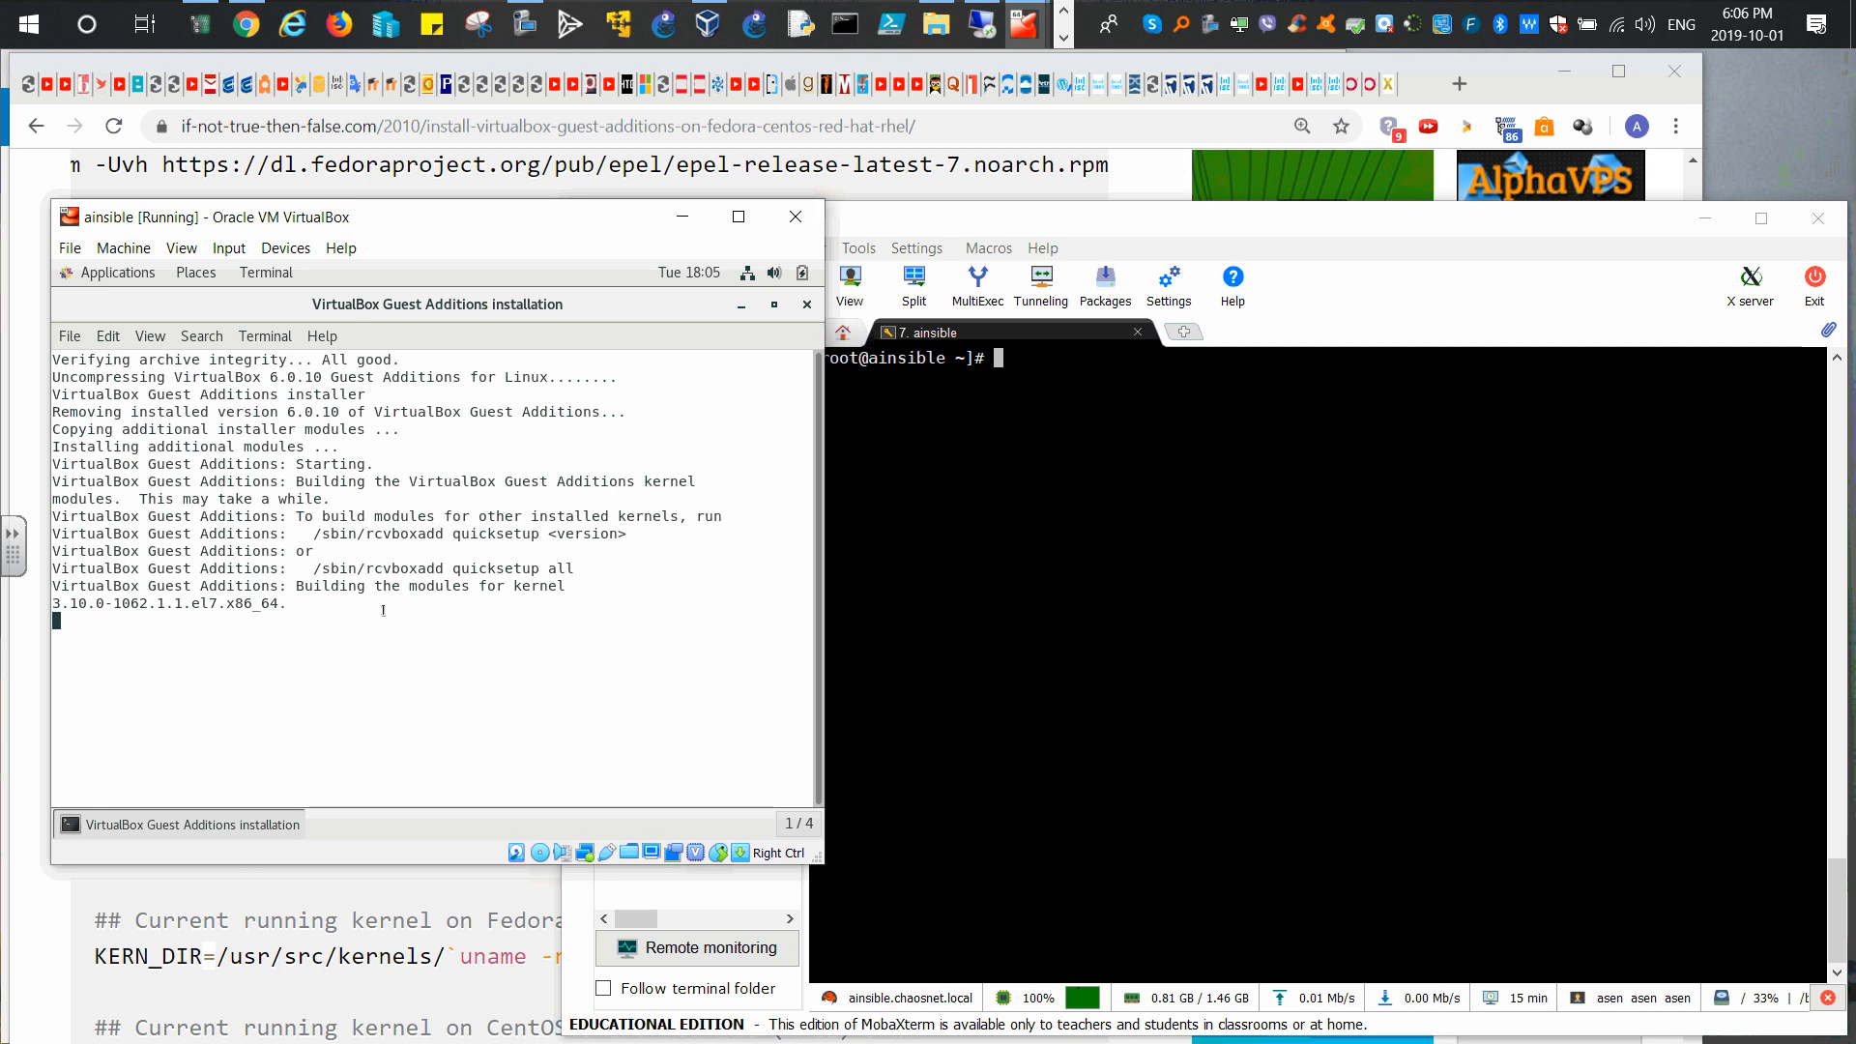
{"action": "left_click", "coordinate": [1027, 488]}
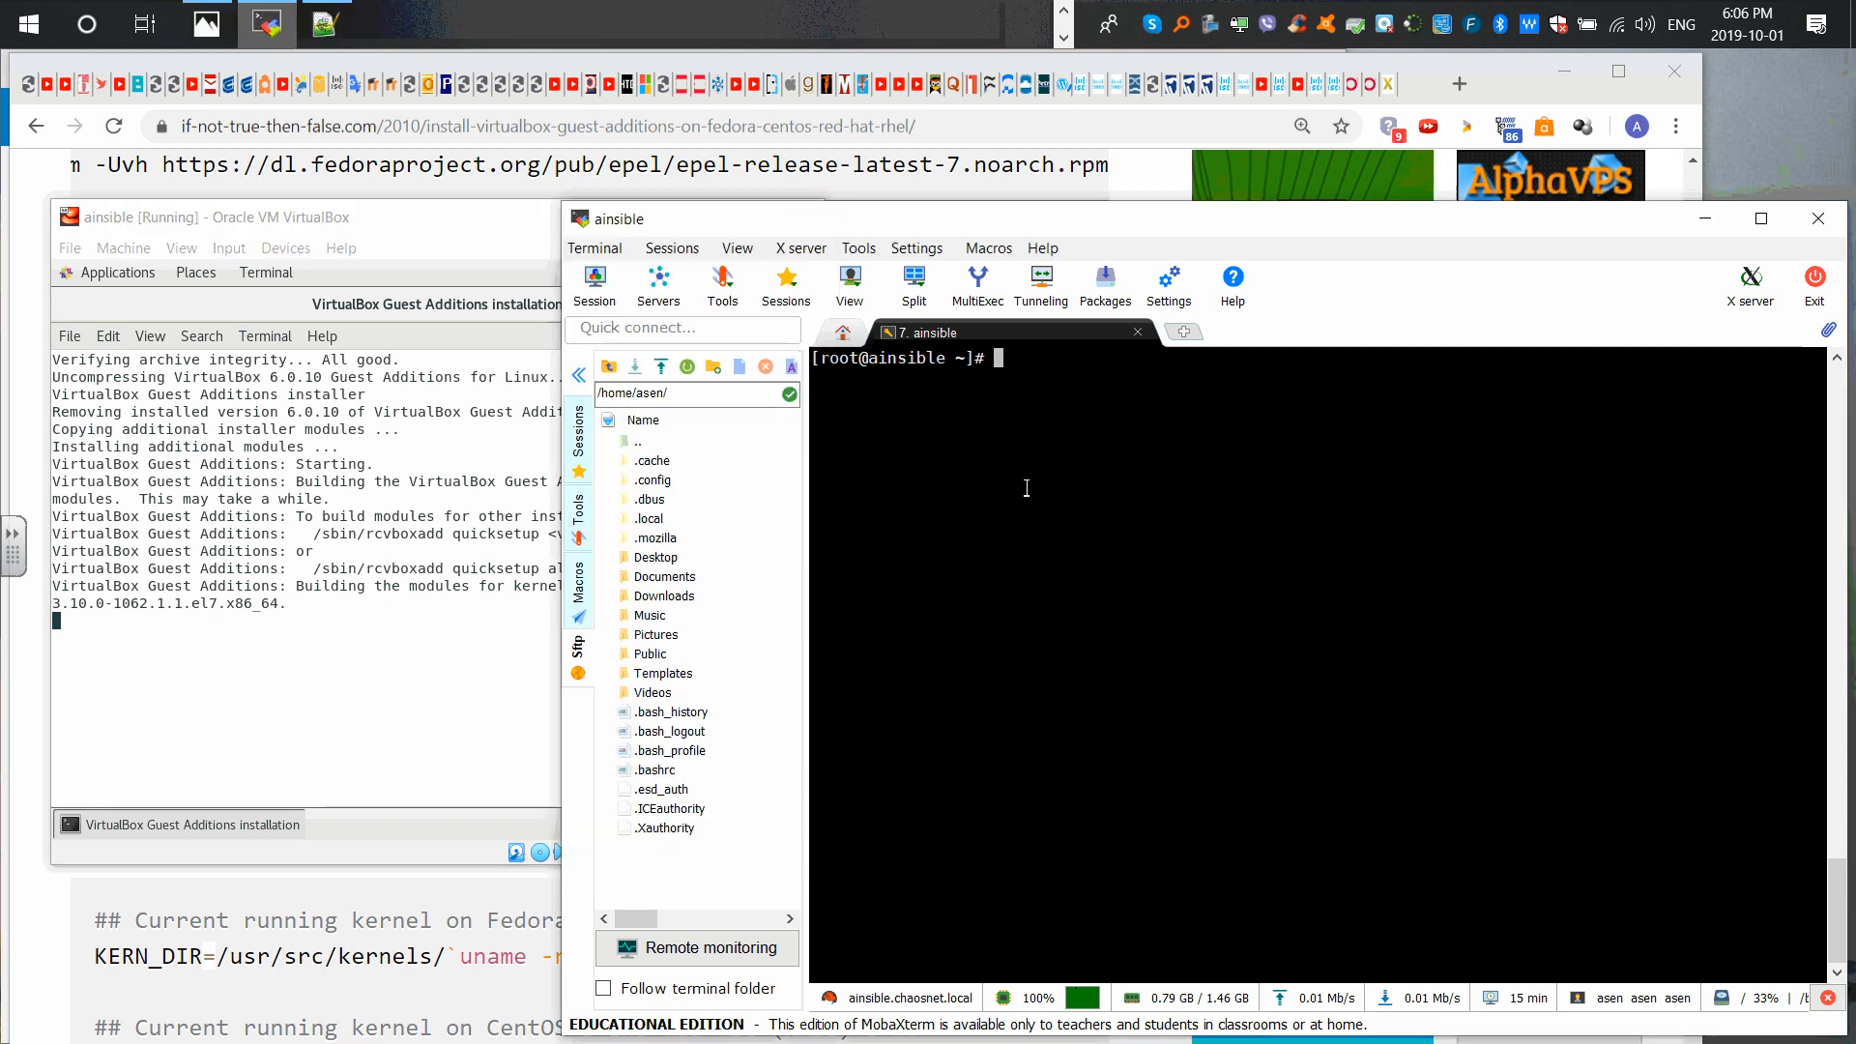
{"action": "type", "text": "reboot"}
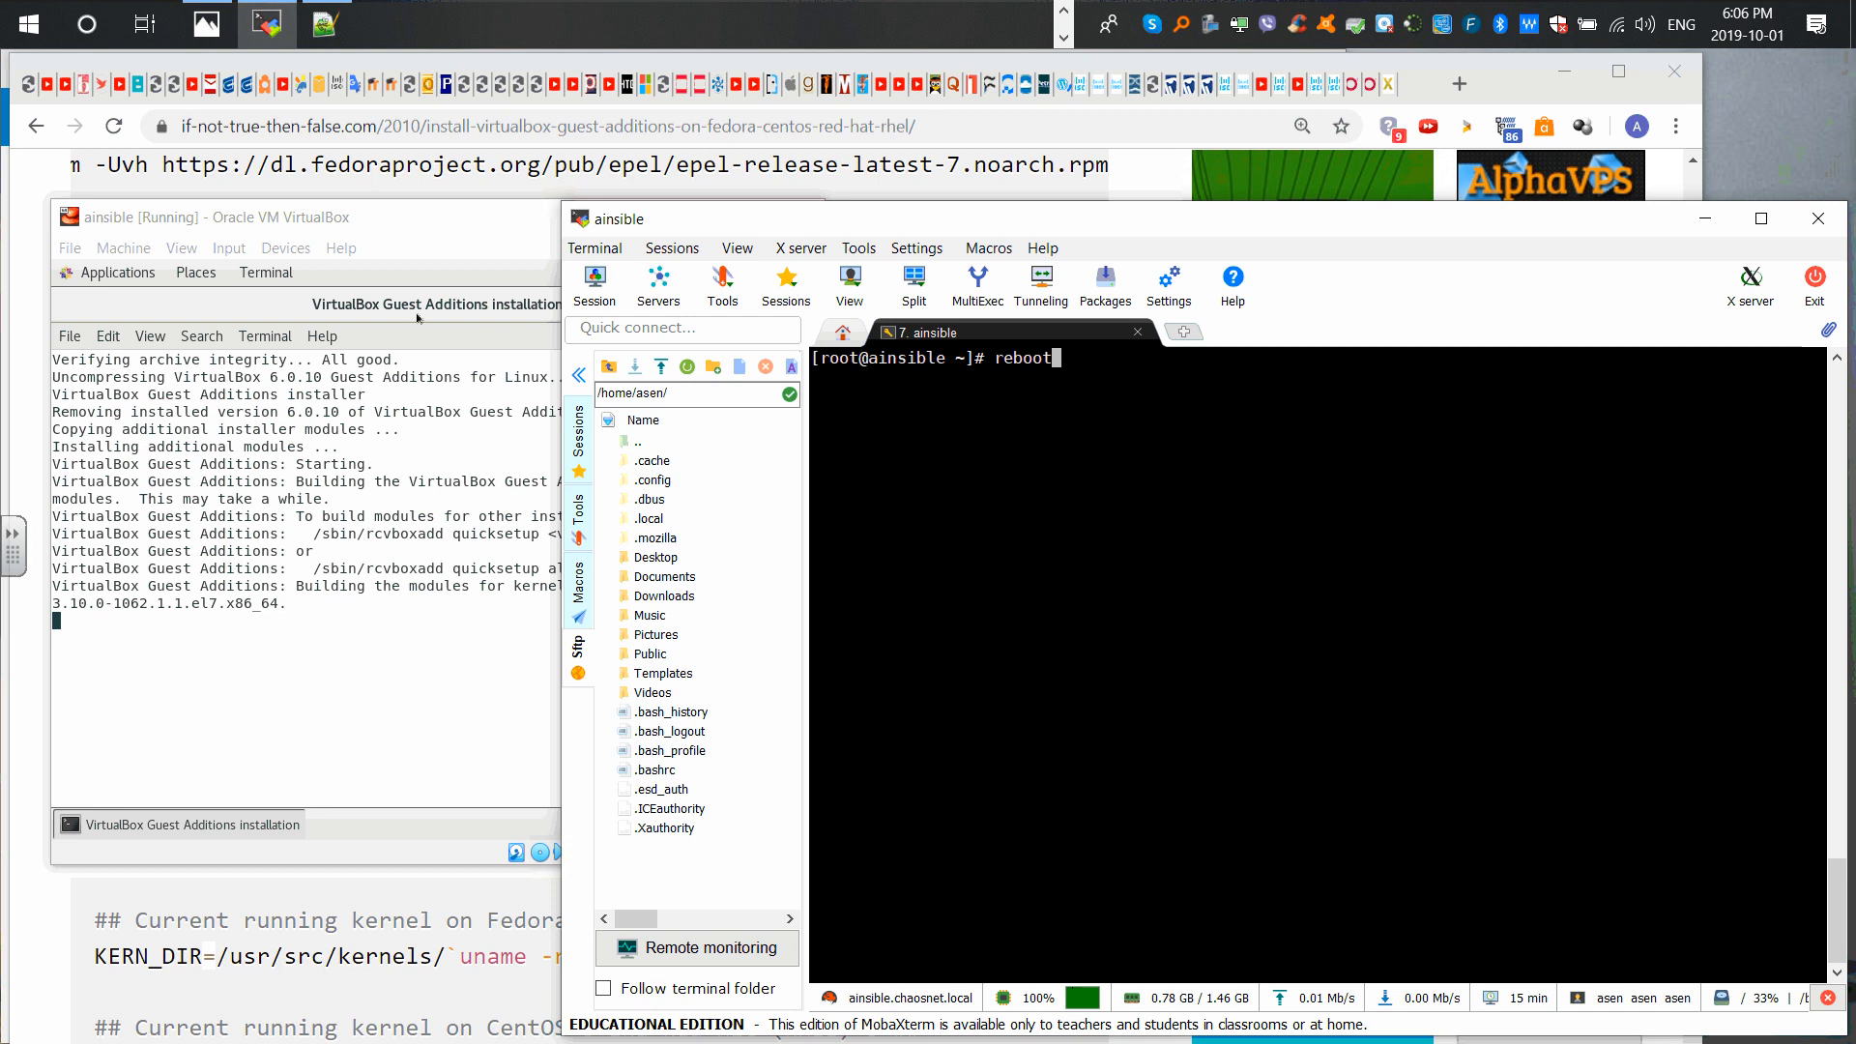
{"action": "left_click", "coordinate": [416, 236]}
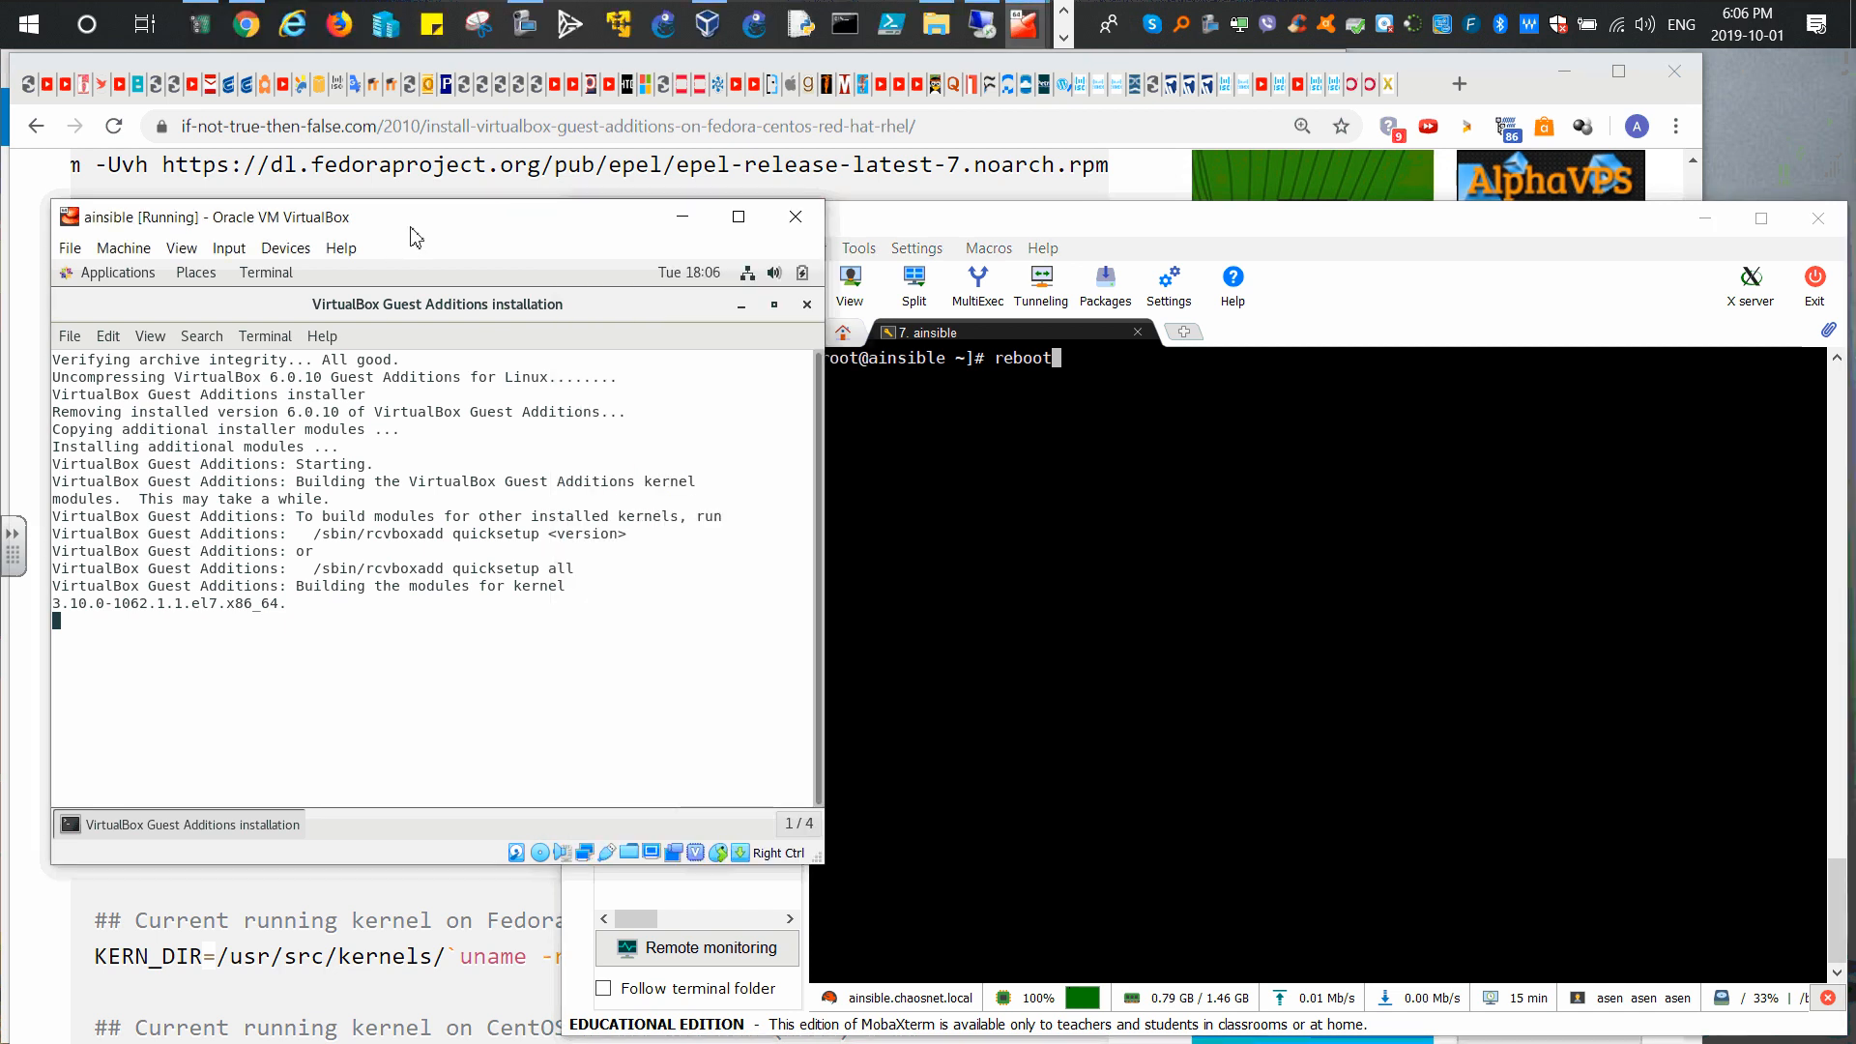
{"action": "left_click", "coordinate": [1001, 594]}
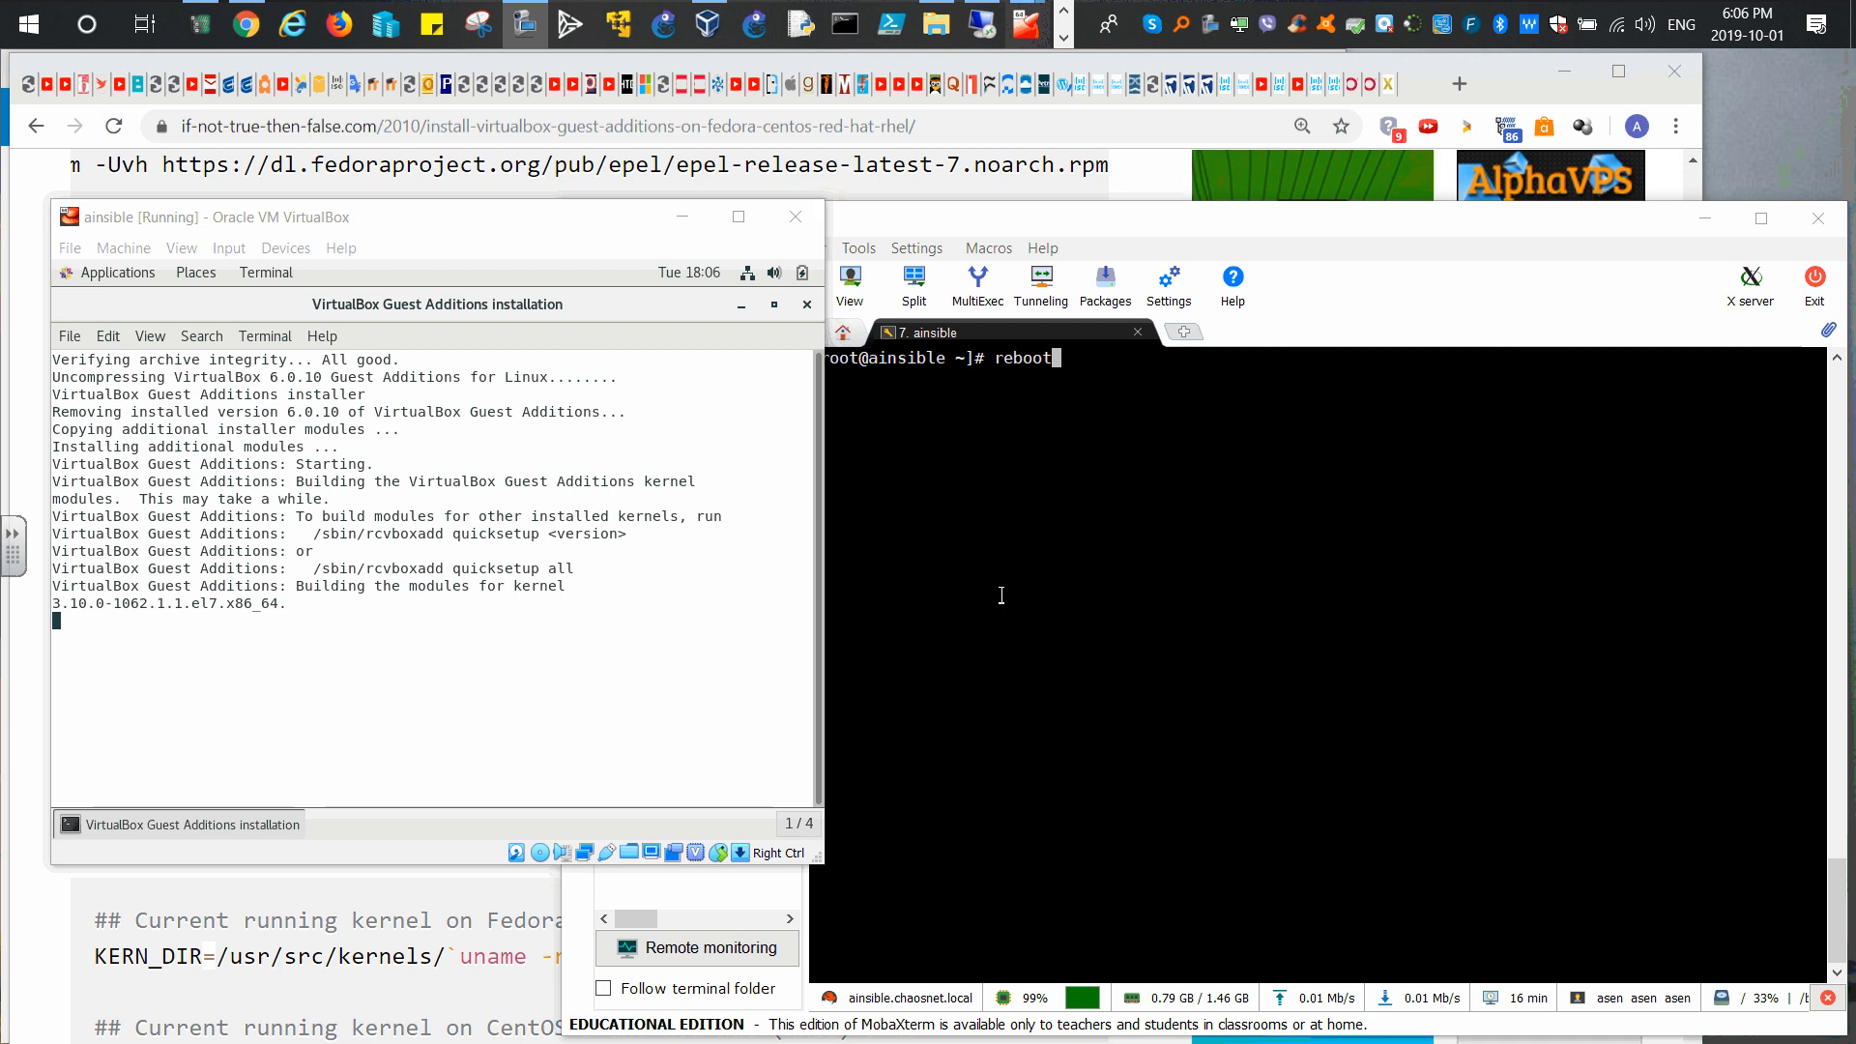
{"action": "key", "text": "BackSpace"}
{"action": "key", "text": "BackSpace"}
{"action": "key", "text": "BackSpace"}
{"action": "key", "text": "BackSpace"}
{"action": "key", "text": "BackSpace"}
{"action": "key", "text": "BackSpace"}
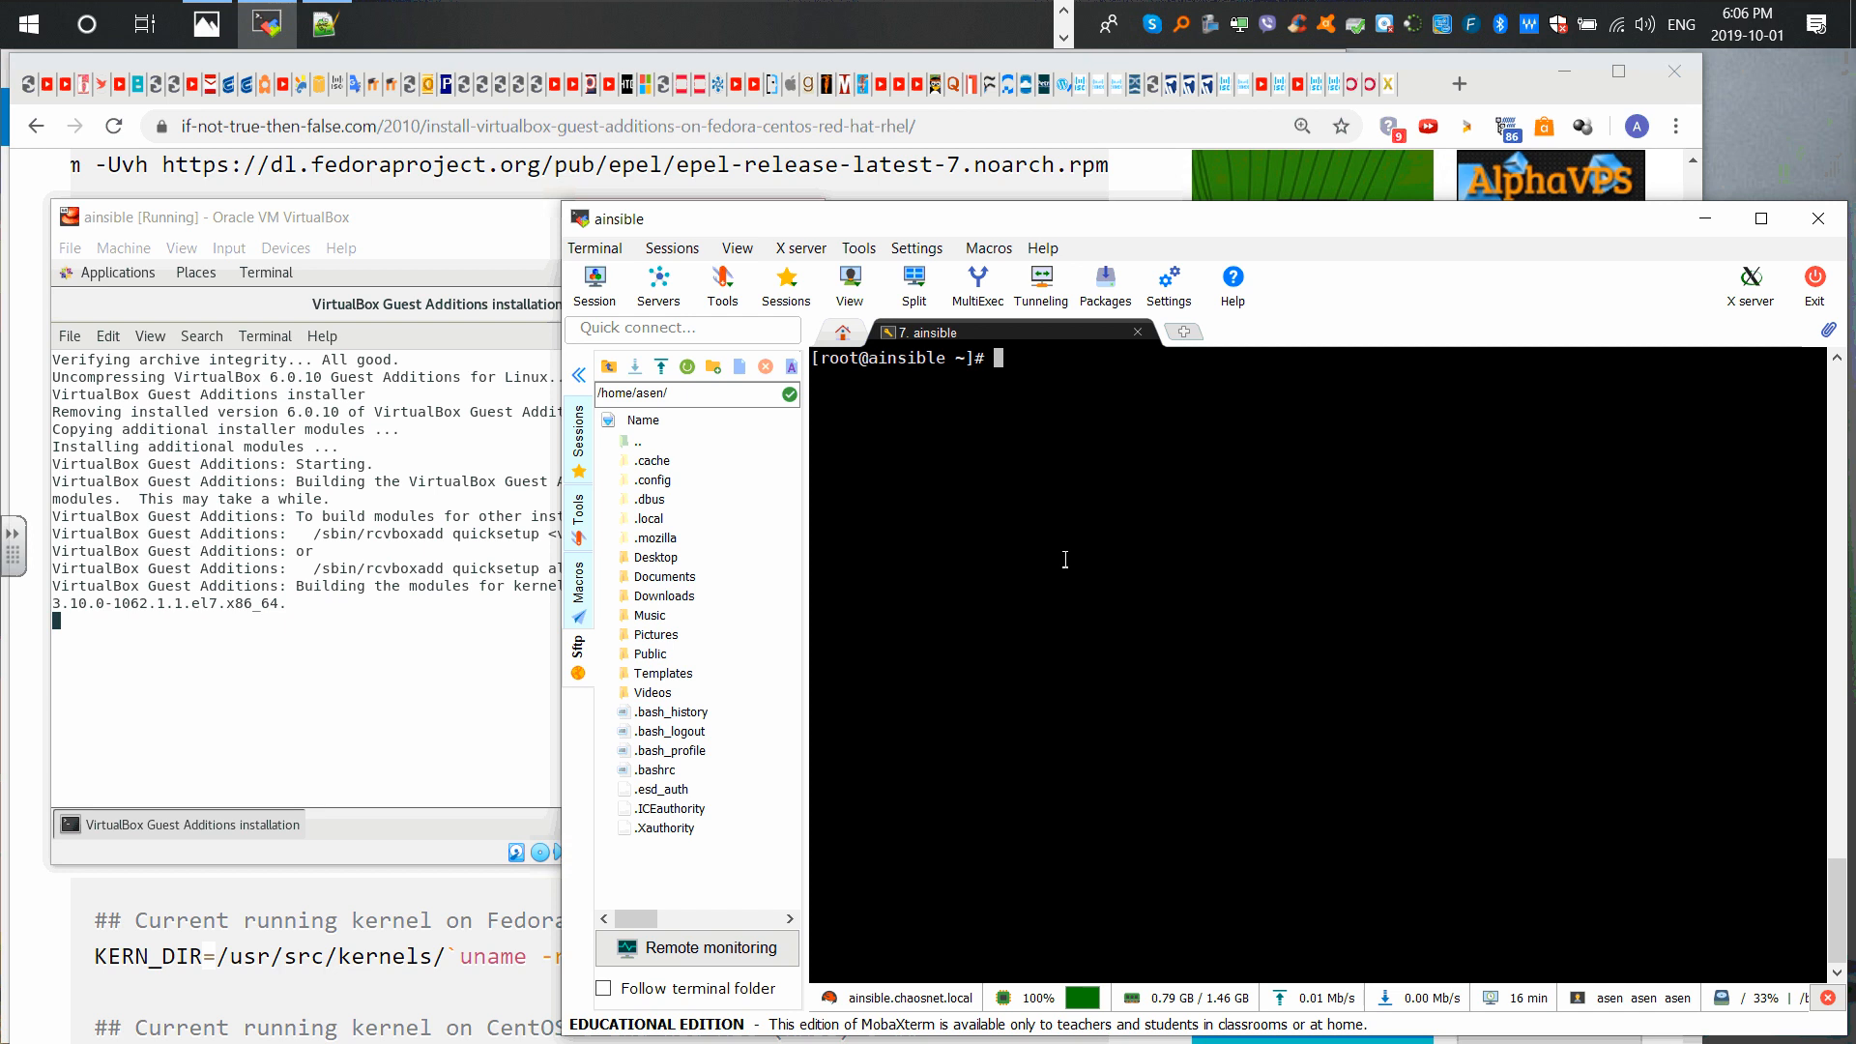
Step: Run 'firefox &' in the ainsible terminal to launch Firefox in the background
{"action": "type", "text": "firefox &"}
{"action": "key", "text": "Return"}
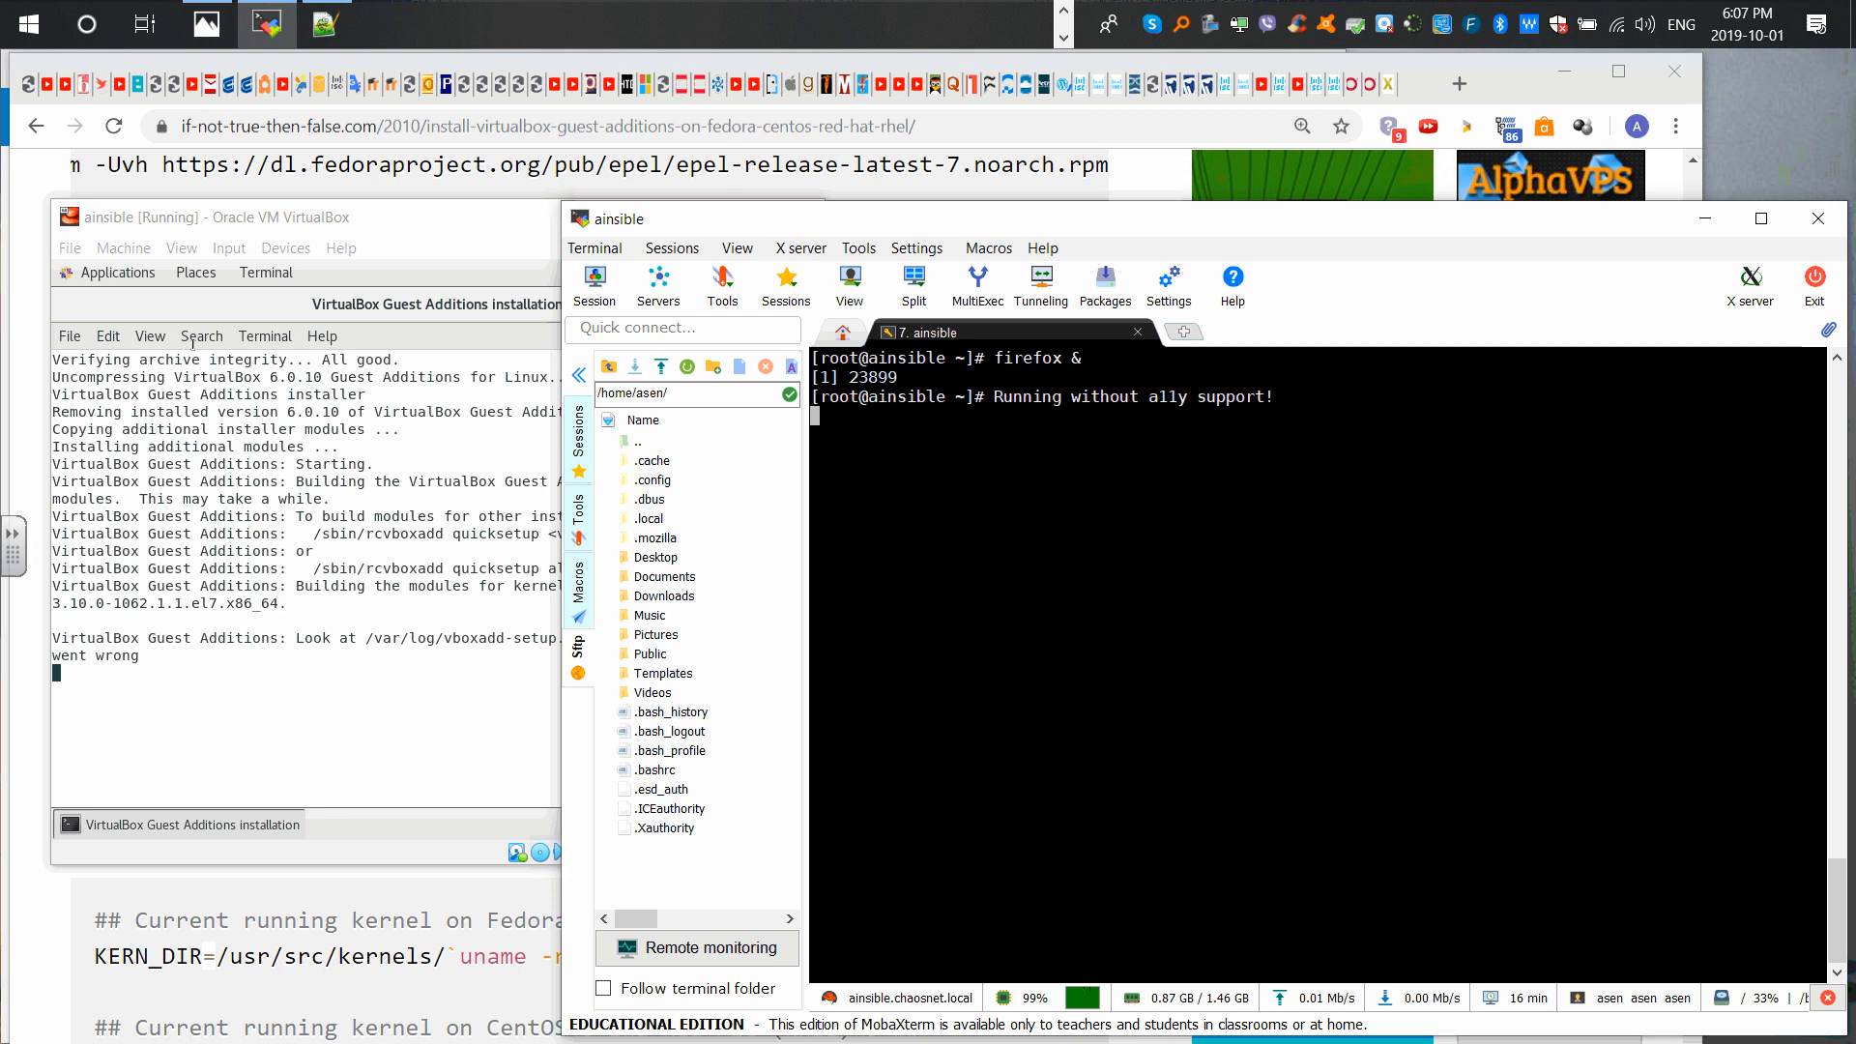
{"action": "left_click", "coordinate": [393, 218]}
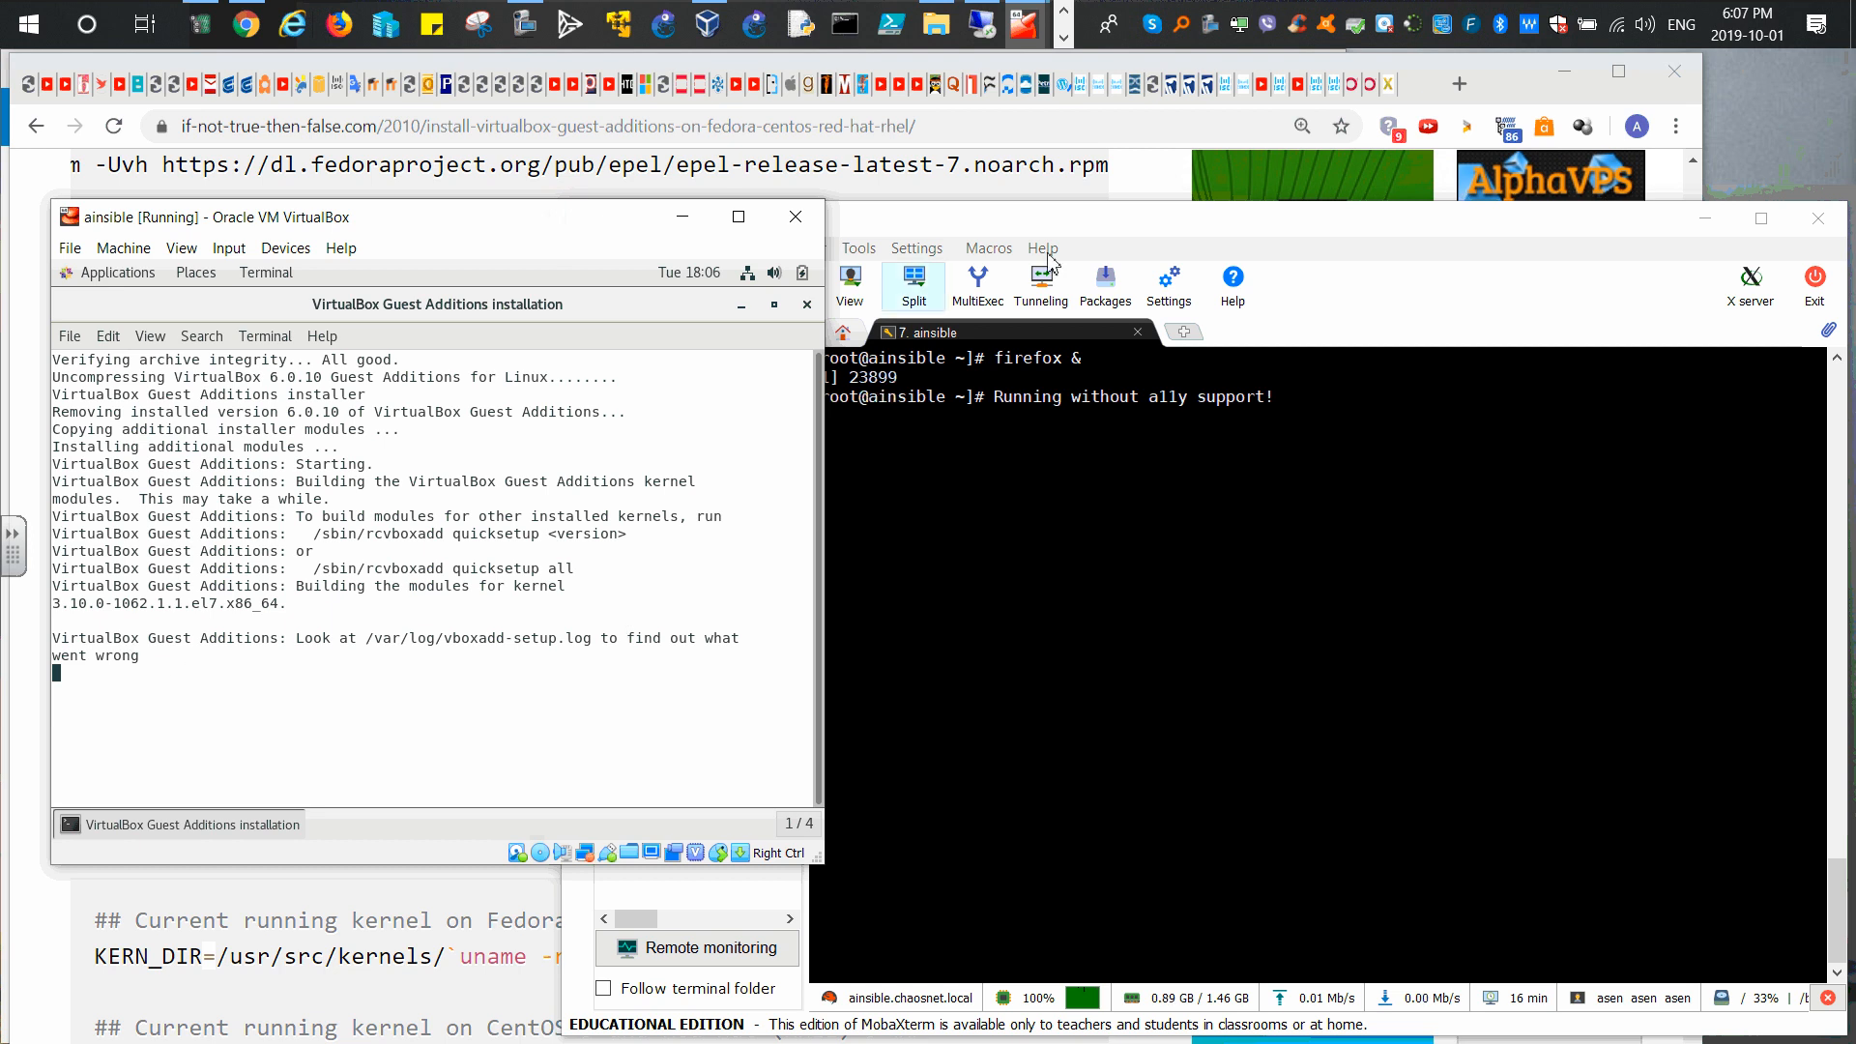
Step: Minimize the SSH terminal, then shrink and reposition the forwarded Firefox window
{"action": "left_click", "coordinate": [1019, 471]}
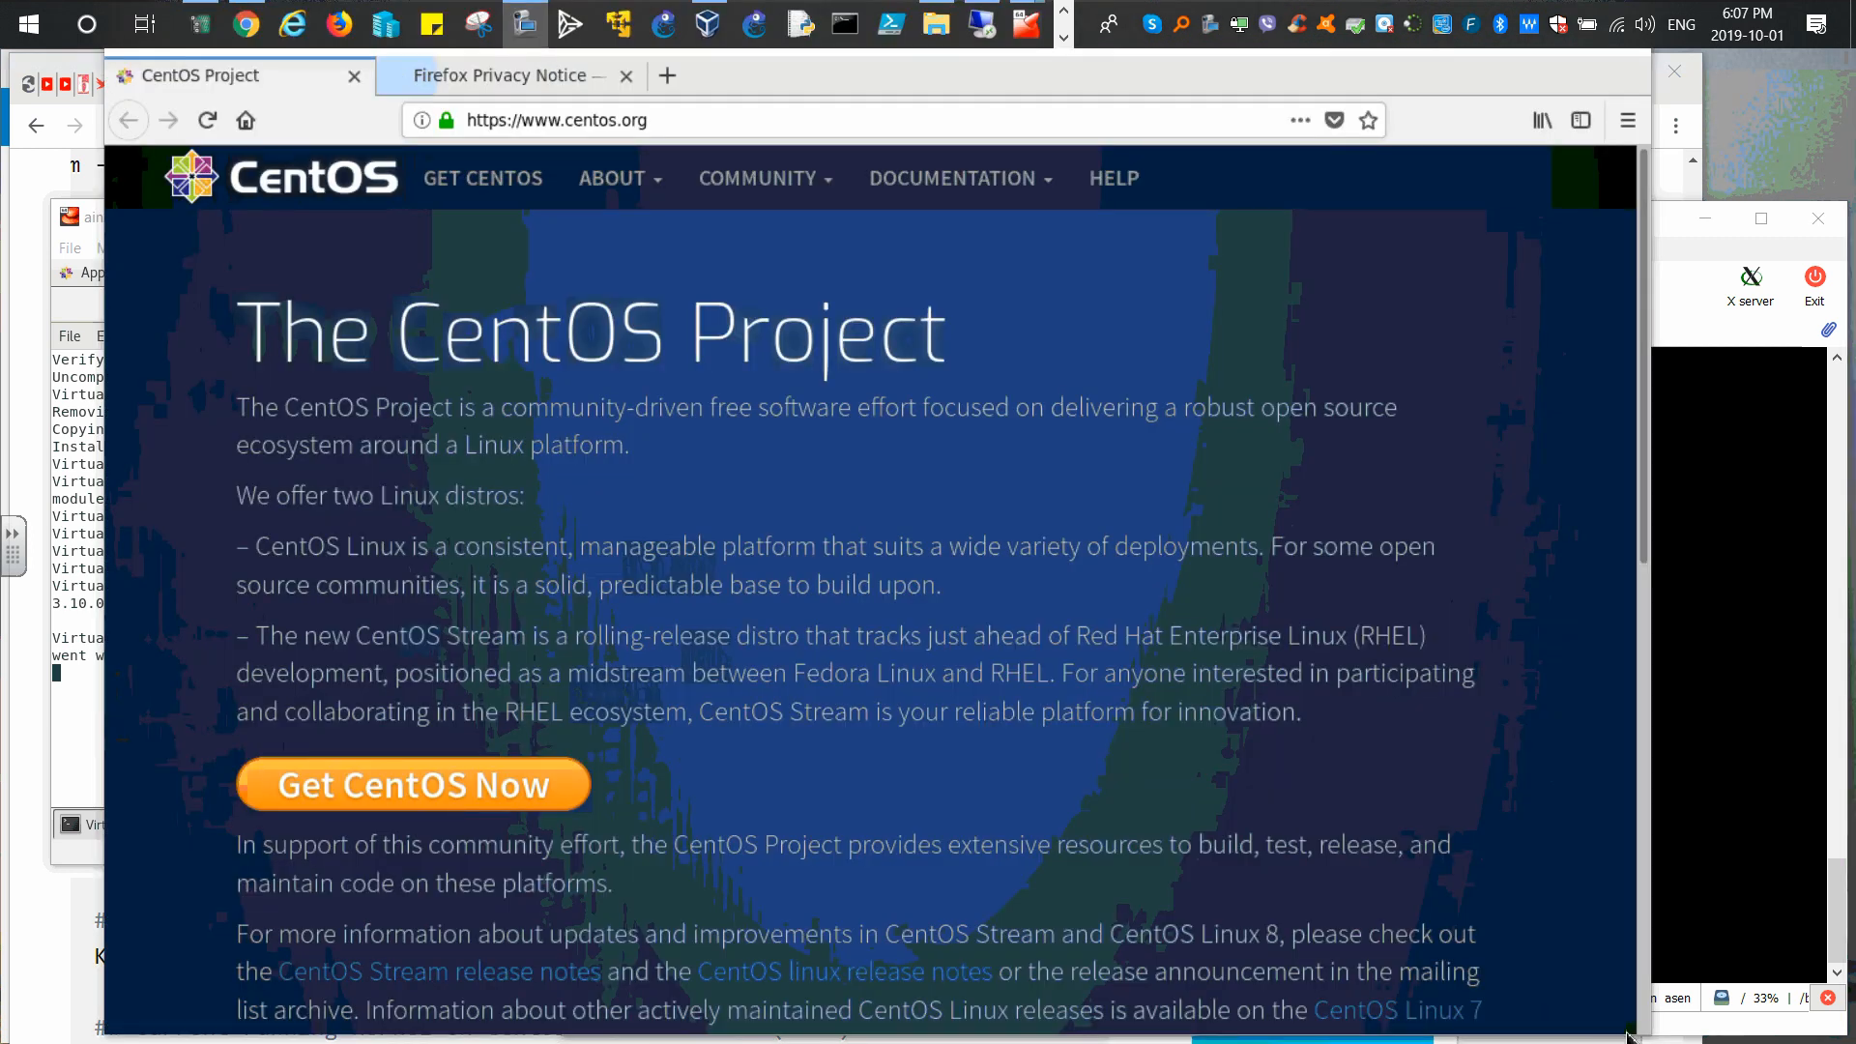
{"action": "left_click", "coordinate": [1666, 310]}
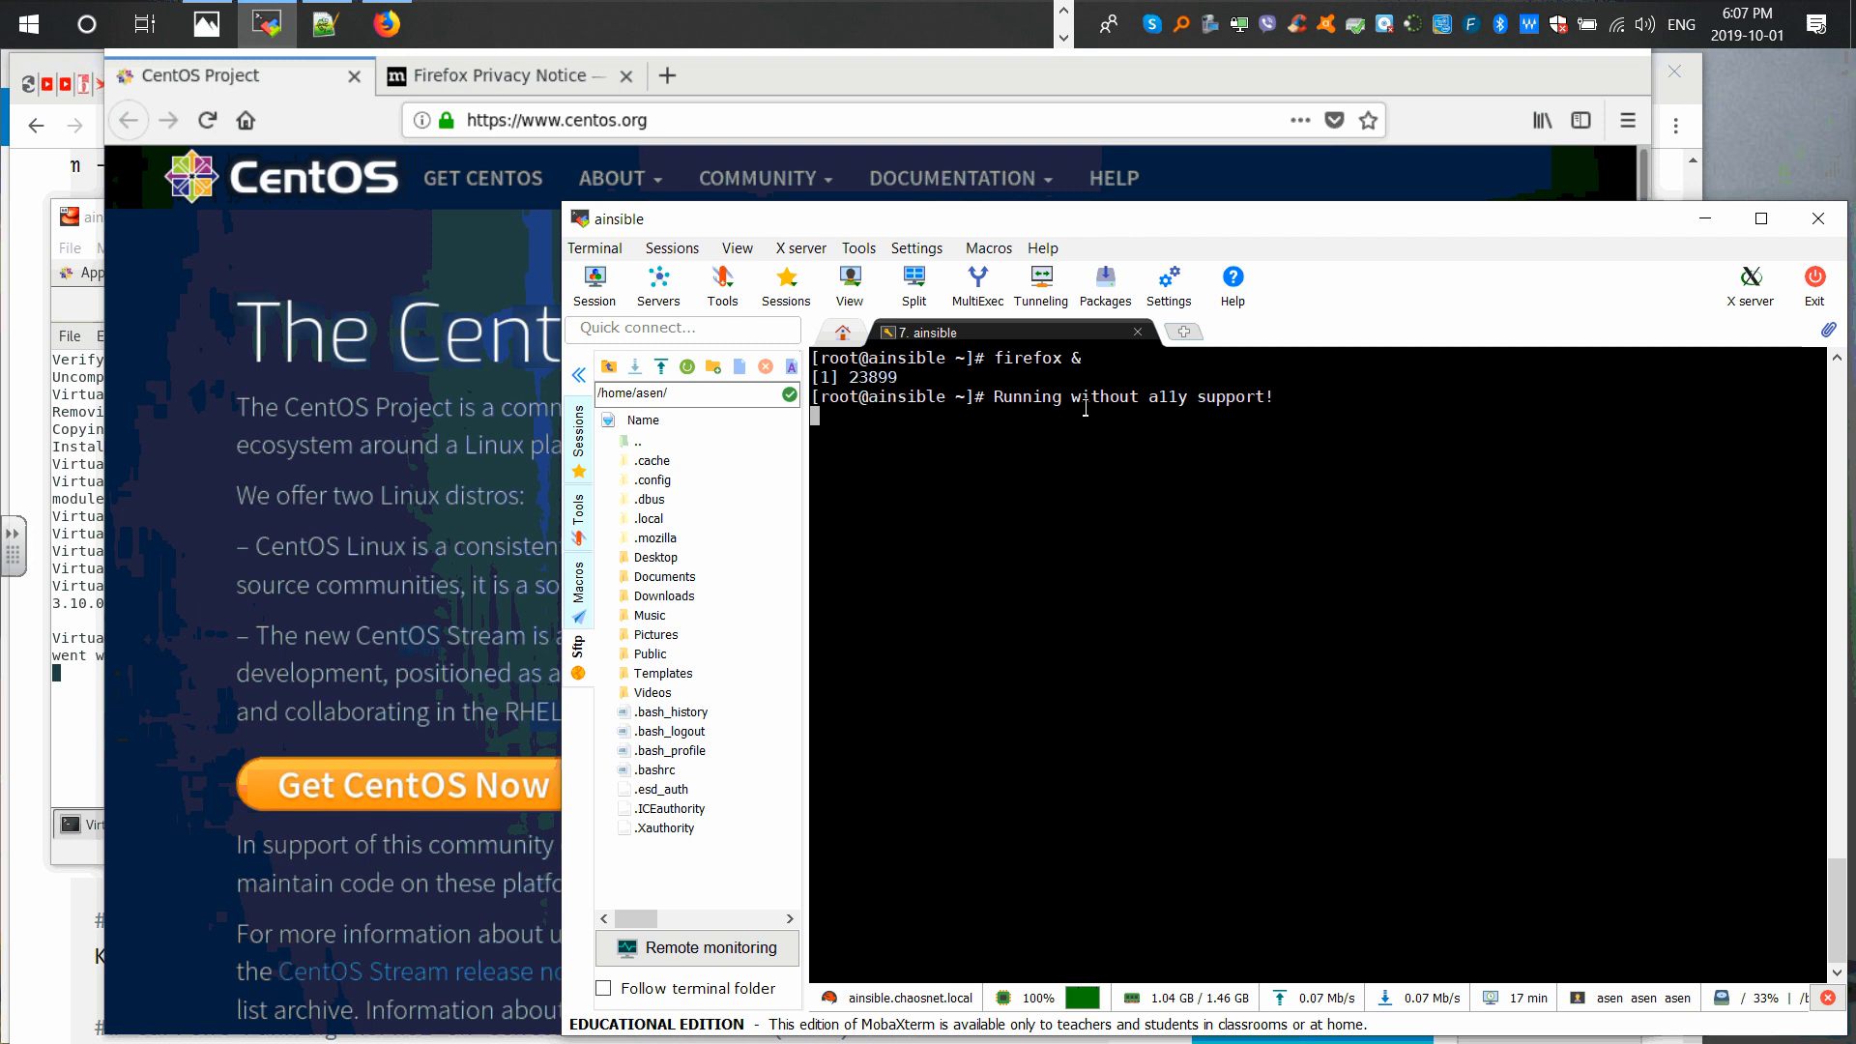
{"action": "key", "text": "Return"}
{"action": "key", "text": "Return"}
{"action": "key", "text": "Return"}
{"action": "key", "text": "Return"}
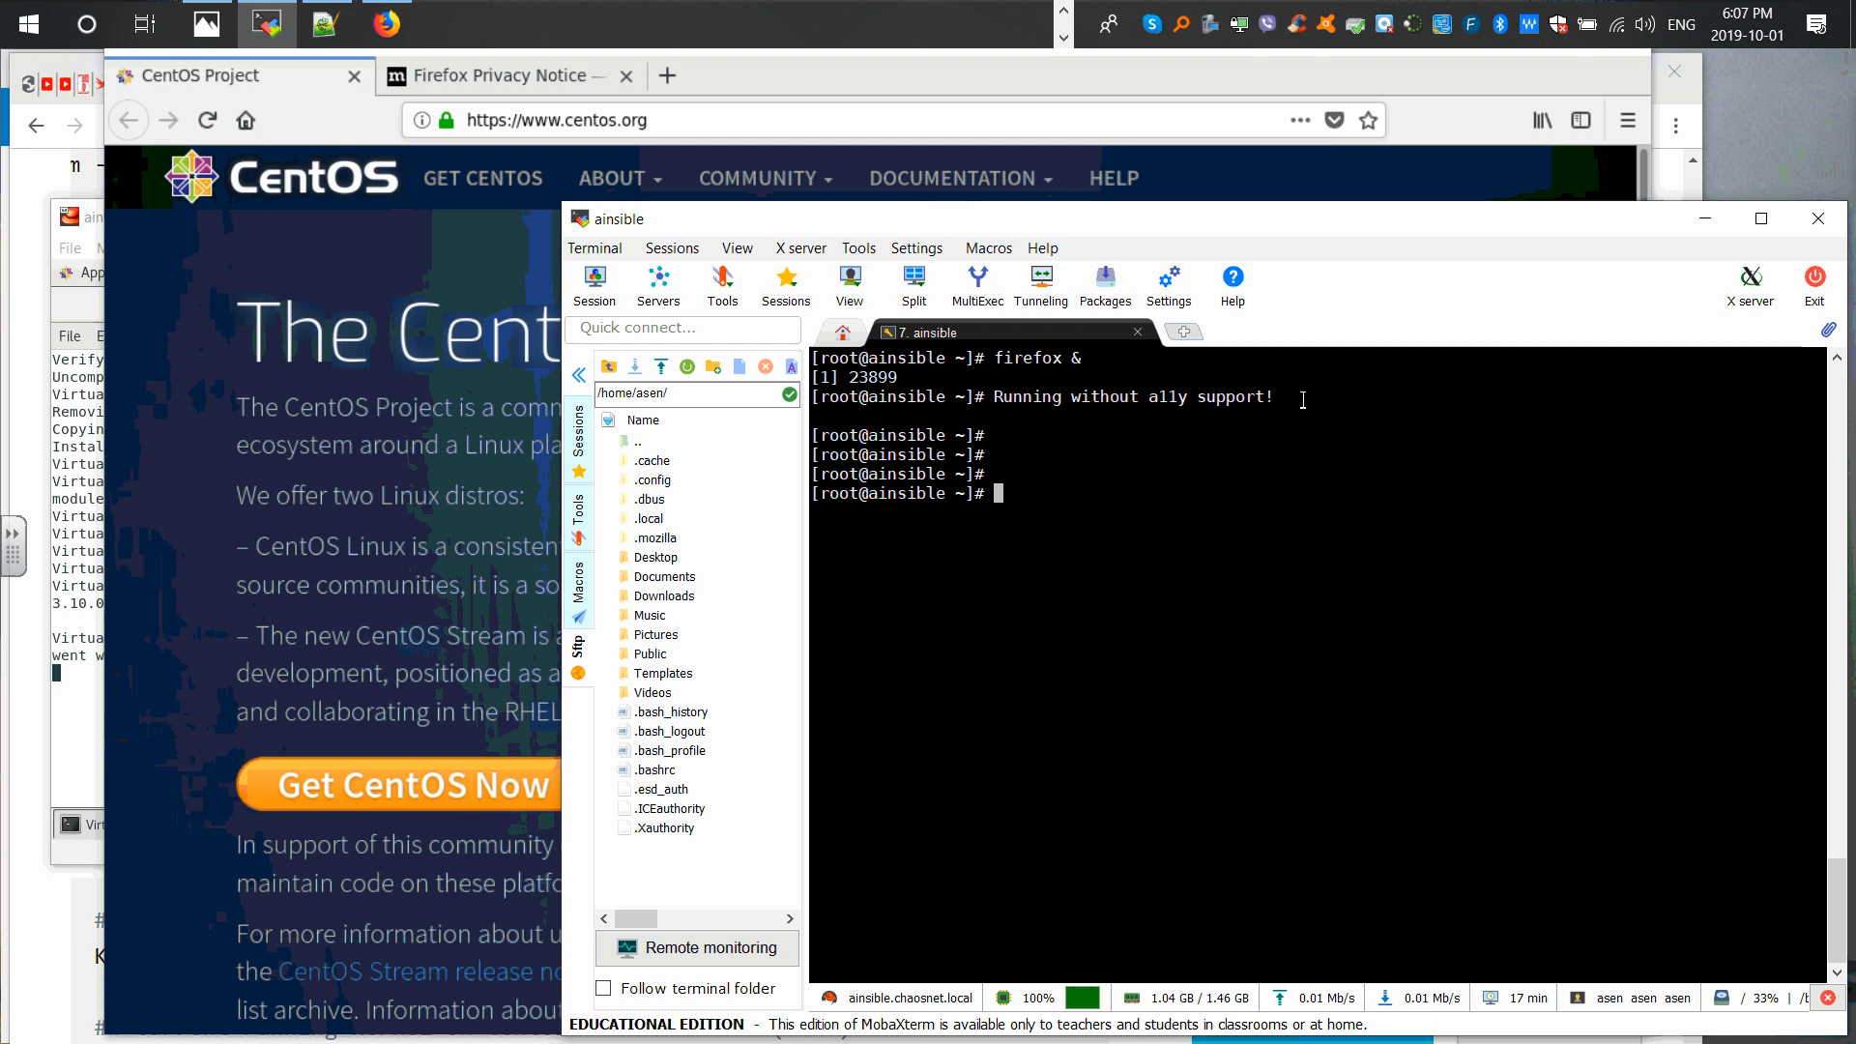
{"action": "left_click", "coordinate": [1706, 219]}
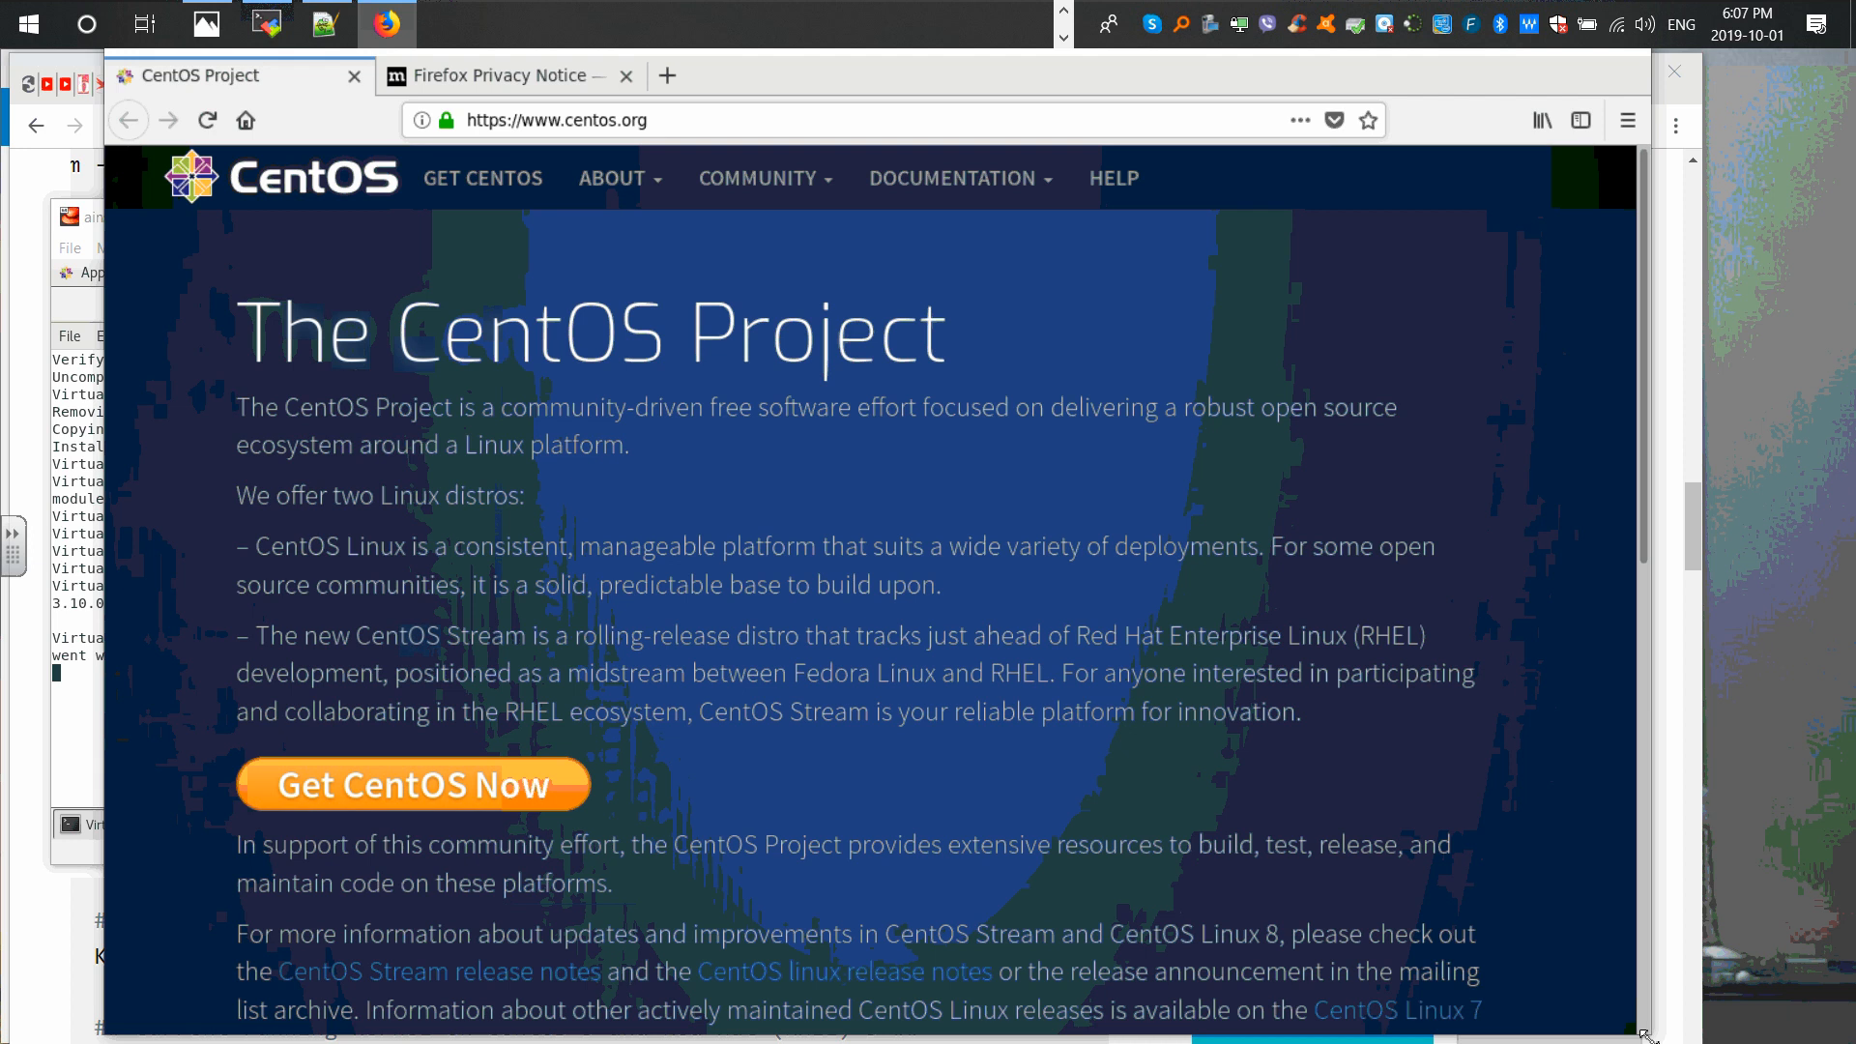
{"action": "left_click_drag", "start_coordinate": [1648, 1034], "coordinate": [1579, 948]}
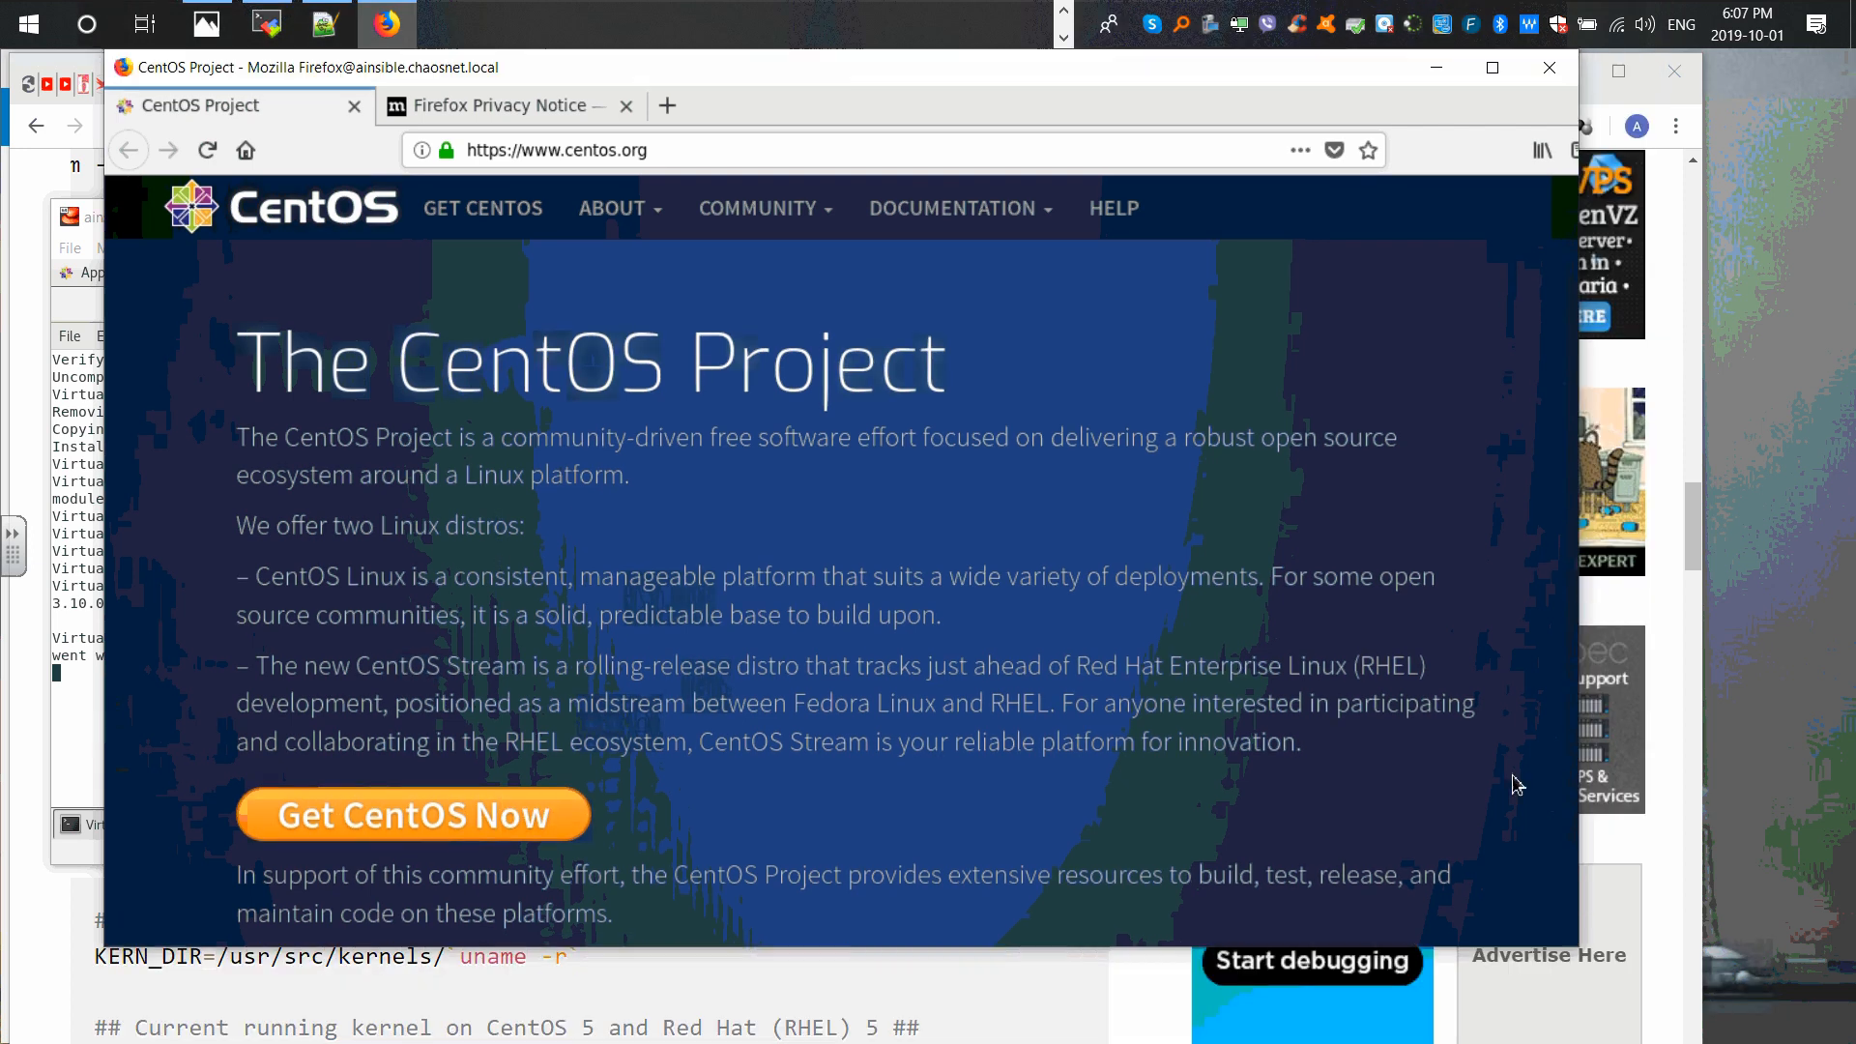
{"action": "left_click_drag", "start_coordinate": [875, 75], "coordinate": [1112, 95]}
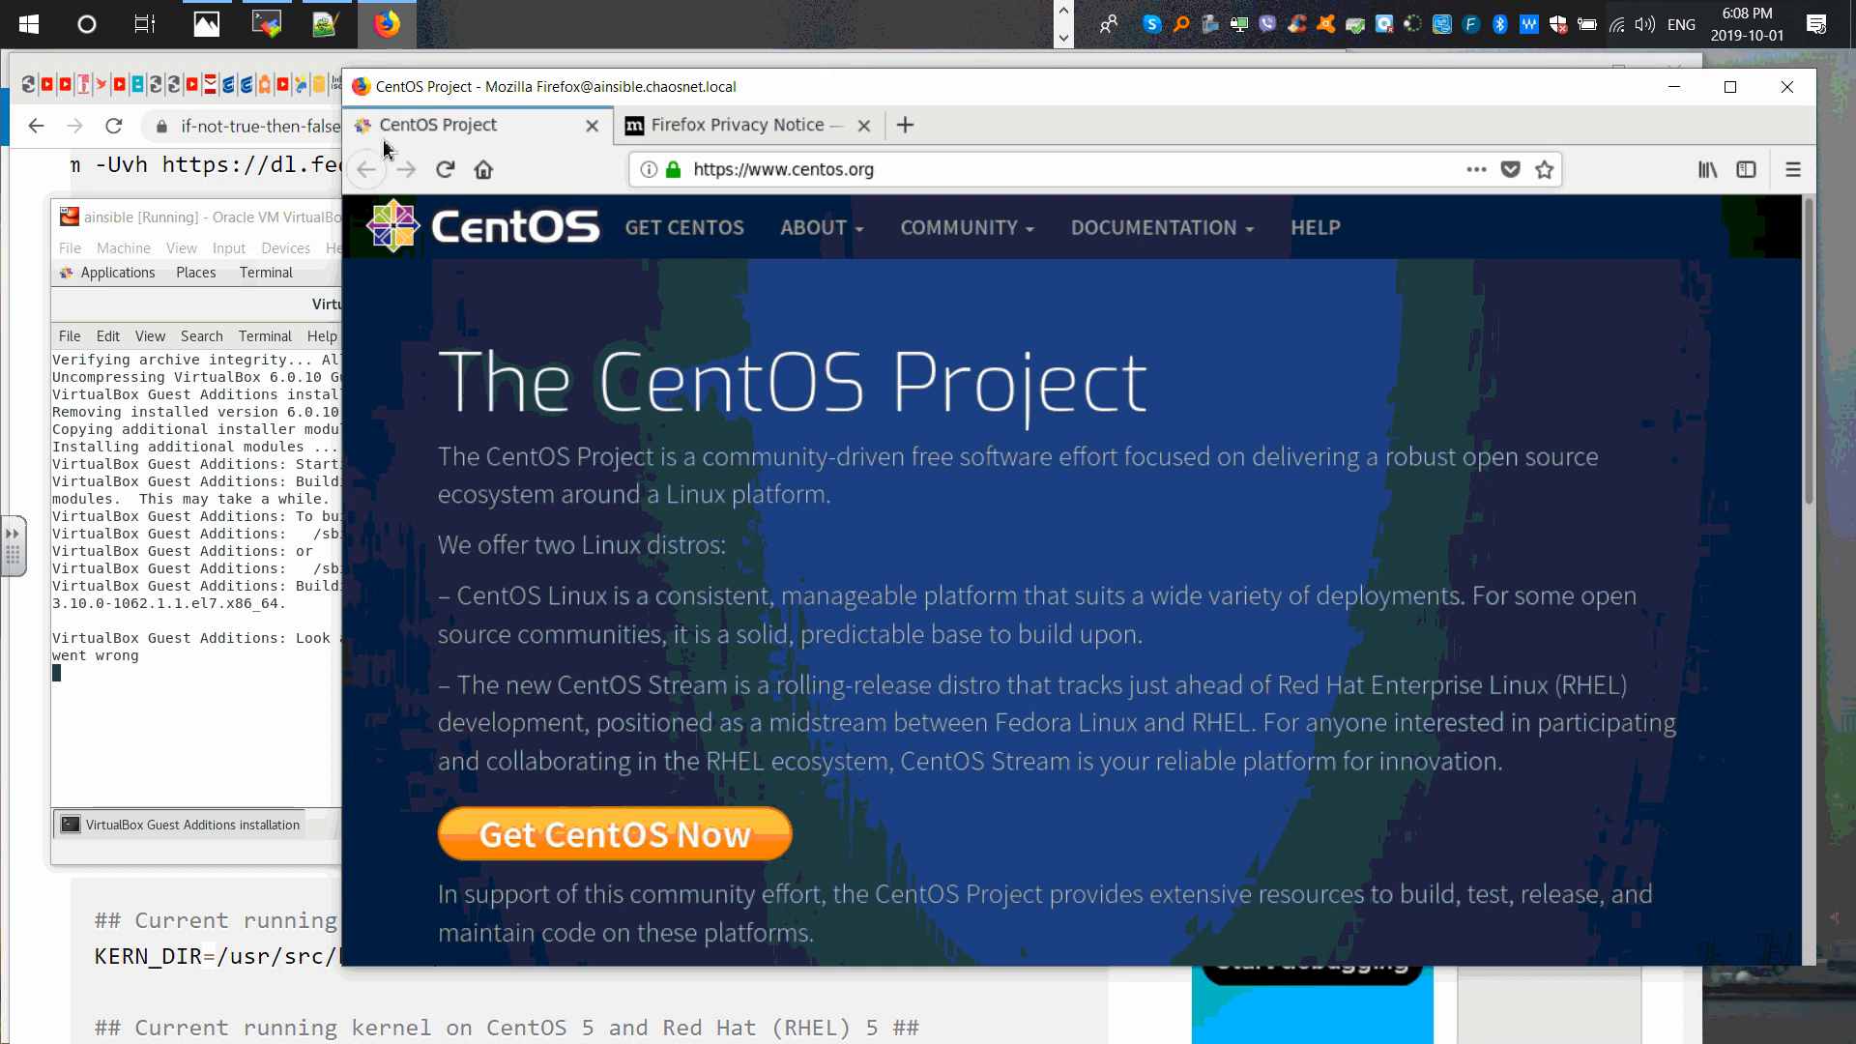
Step: Type the pfSense address 192.168.100.1 into Firefox's address bar
{"action": "left_click", "coordinate": [865, 170]}
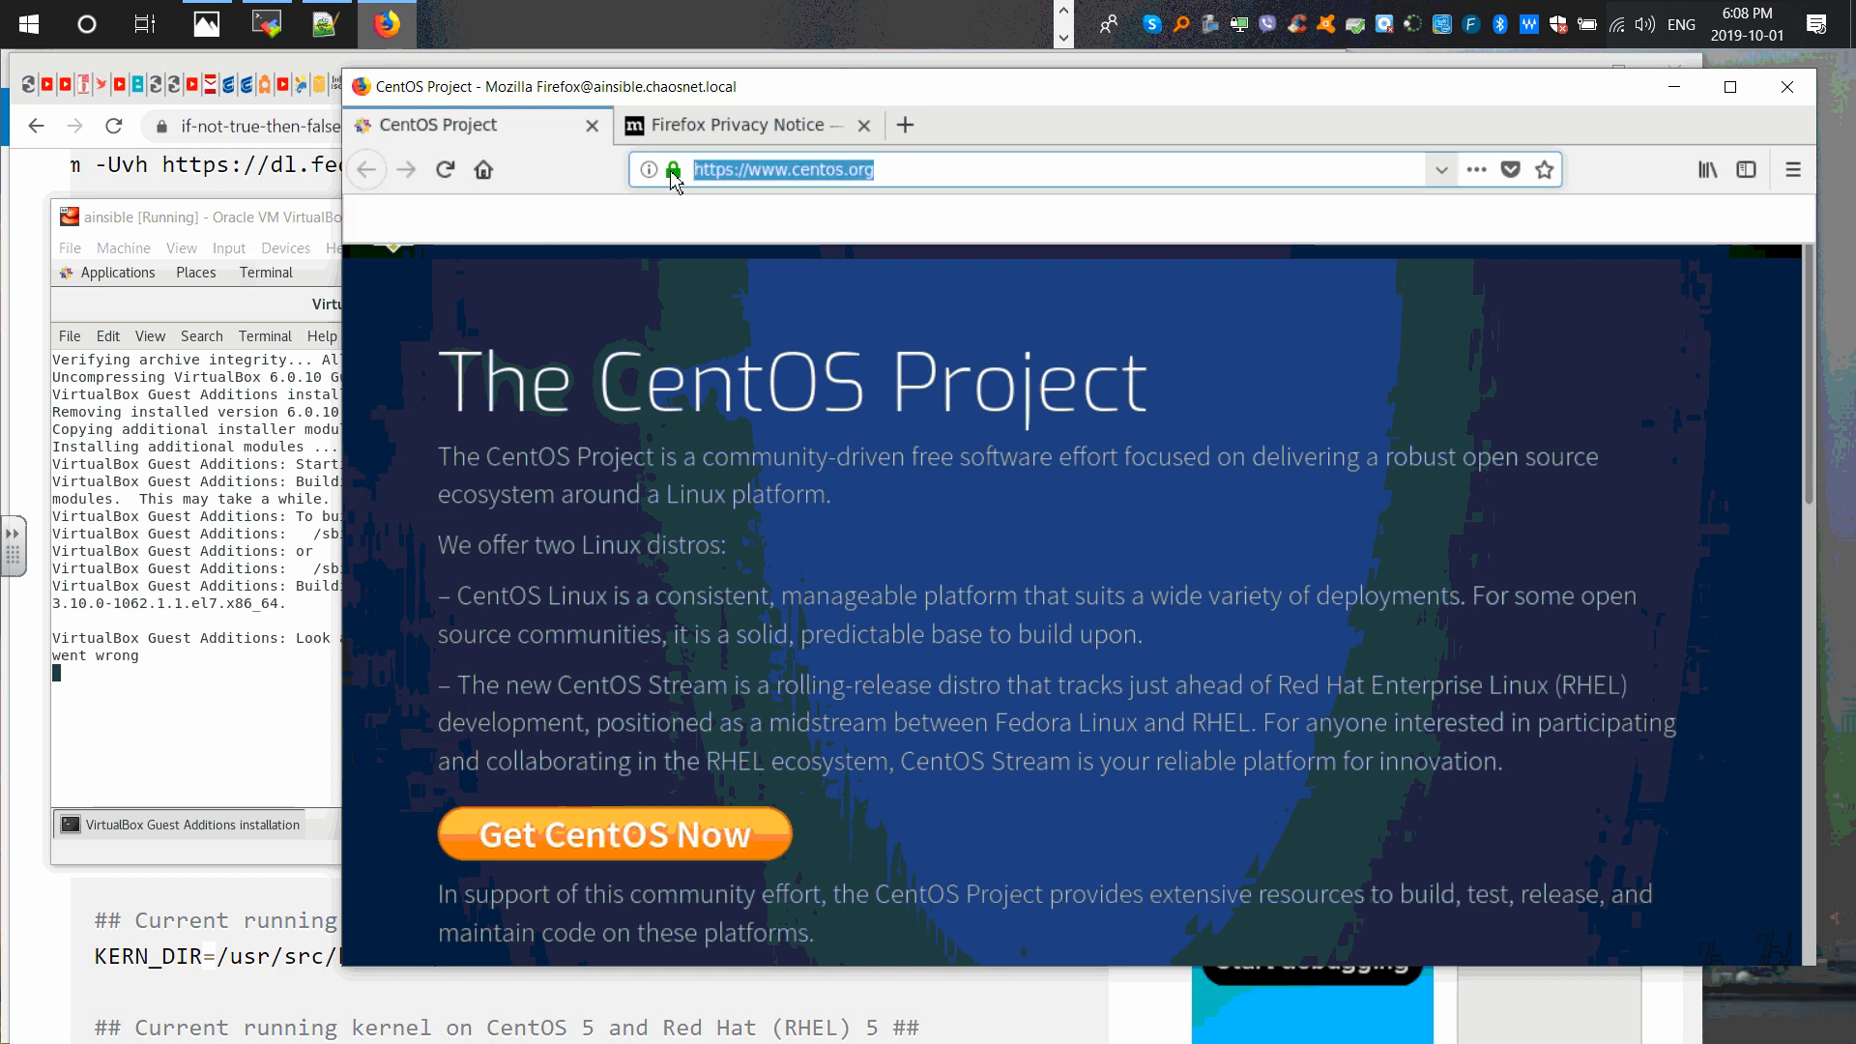
{"action": "type", "text": "1"}
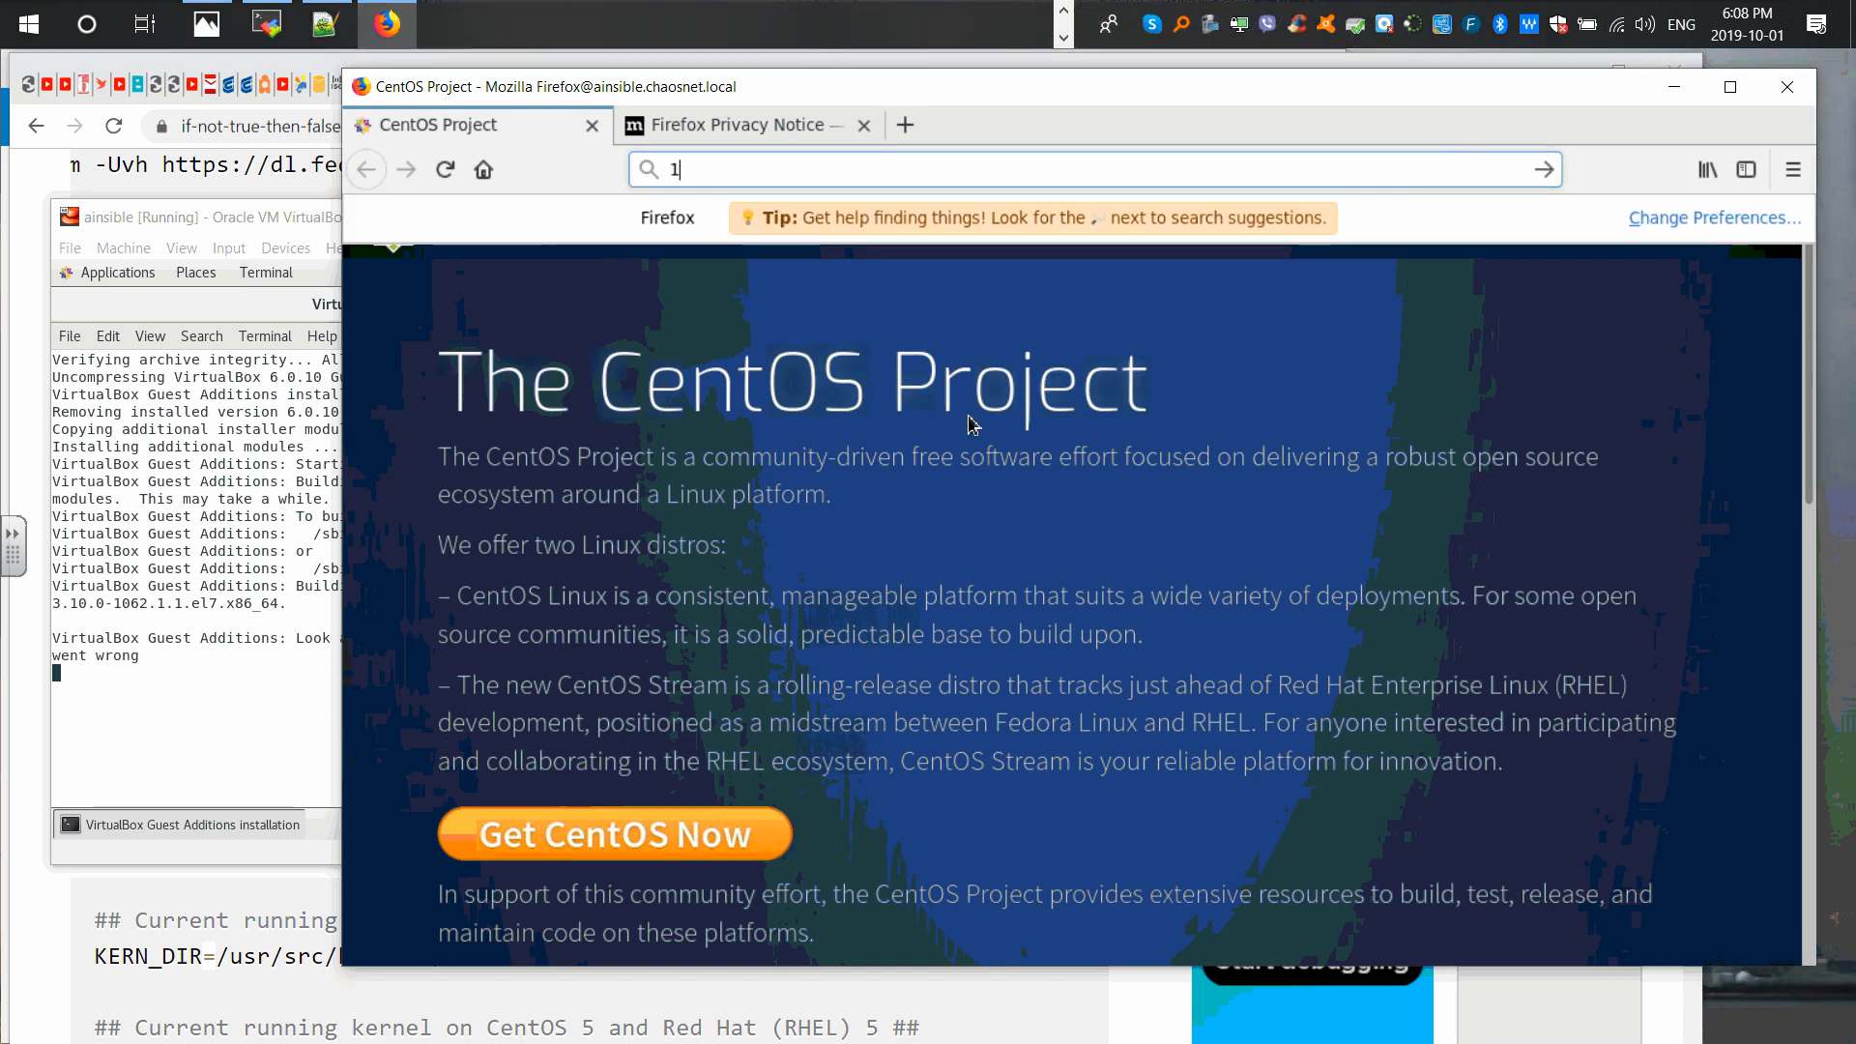
{"action": "type", "text": "92.1"}
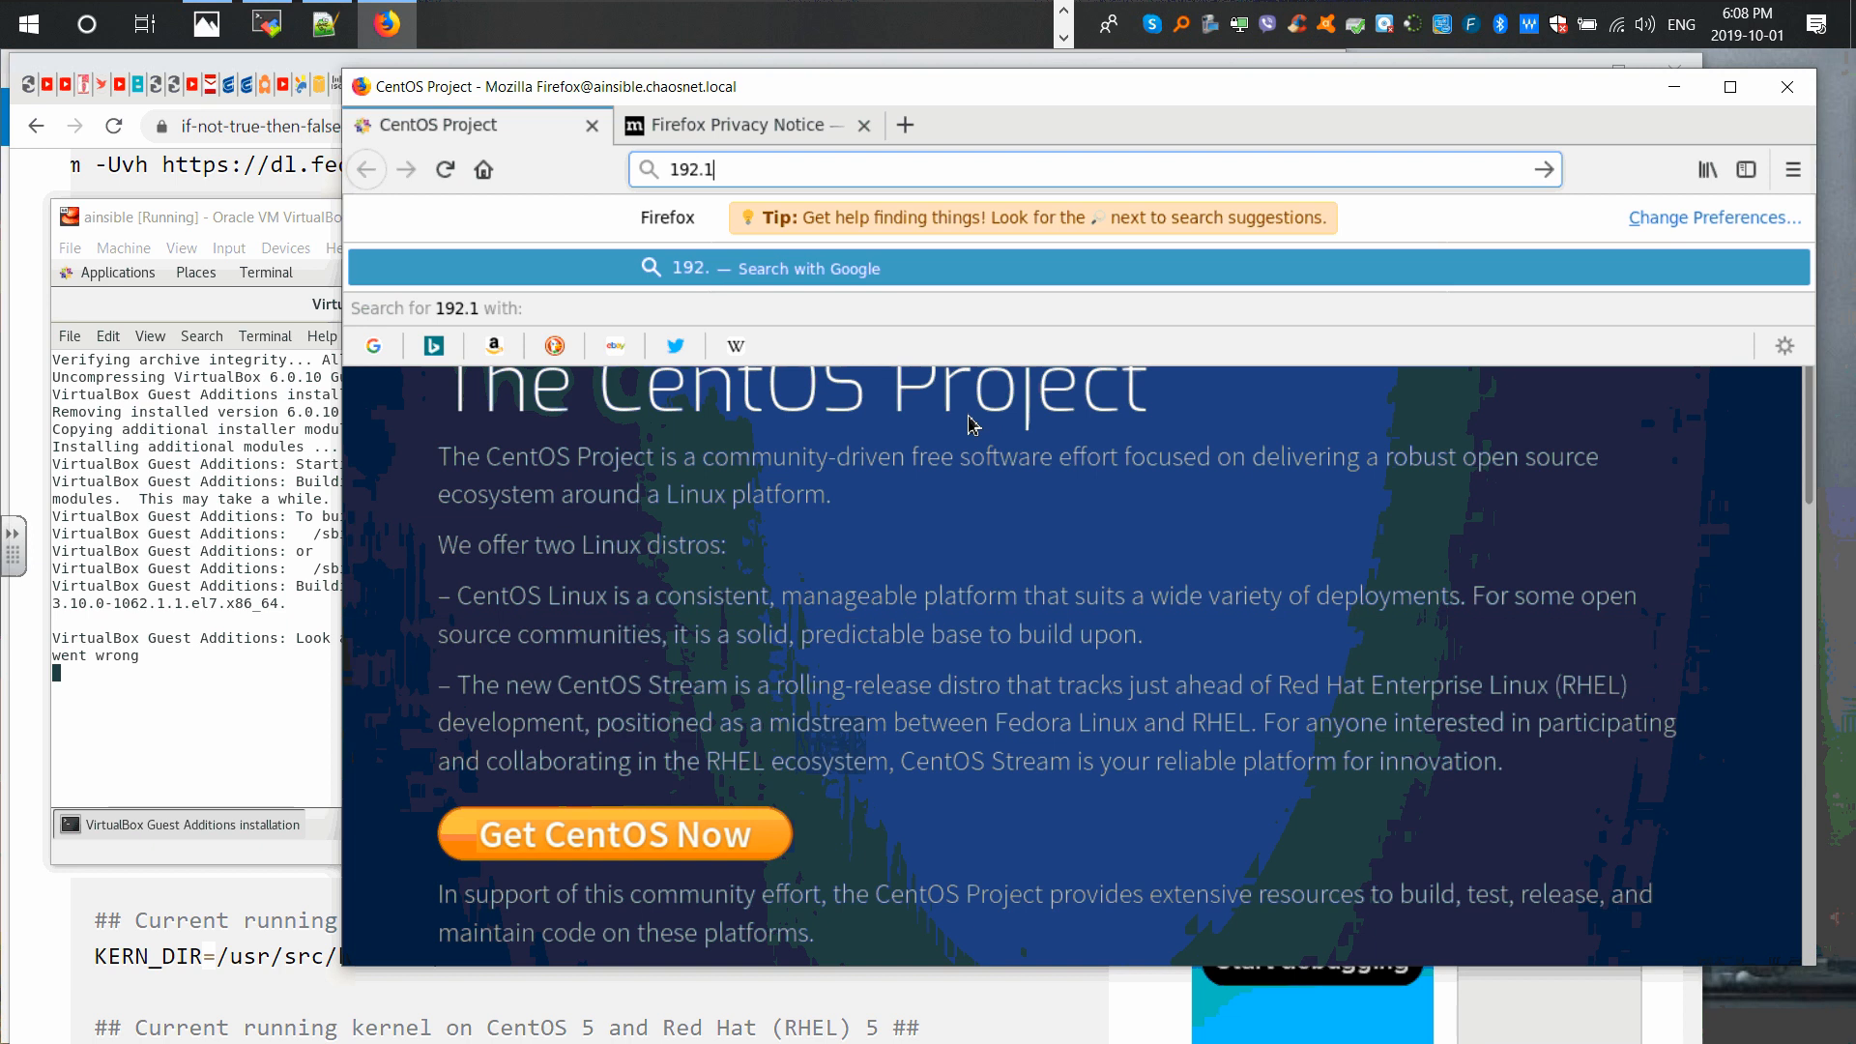
{"action": "type", "text": "68.19"}
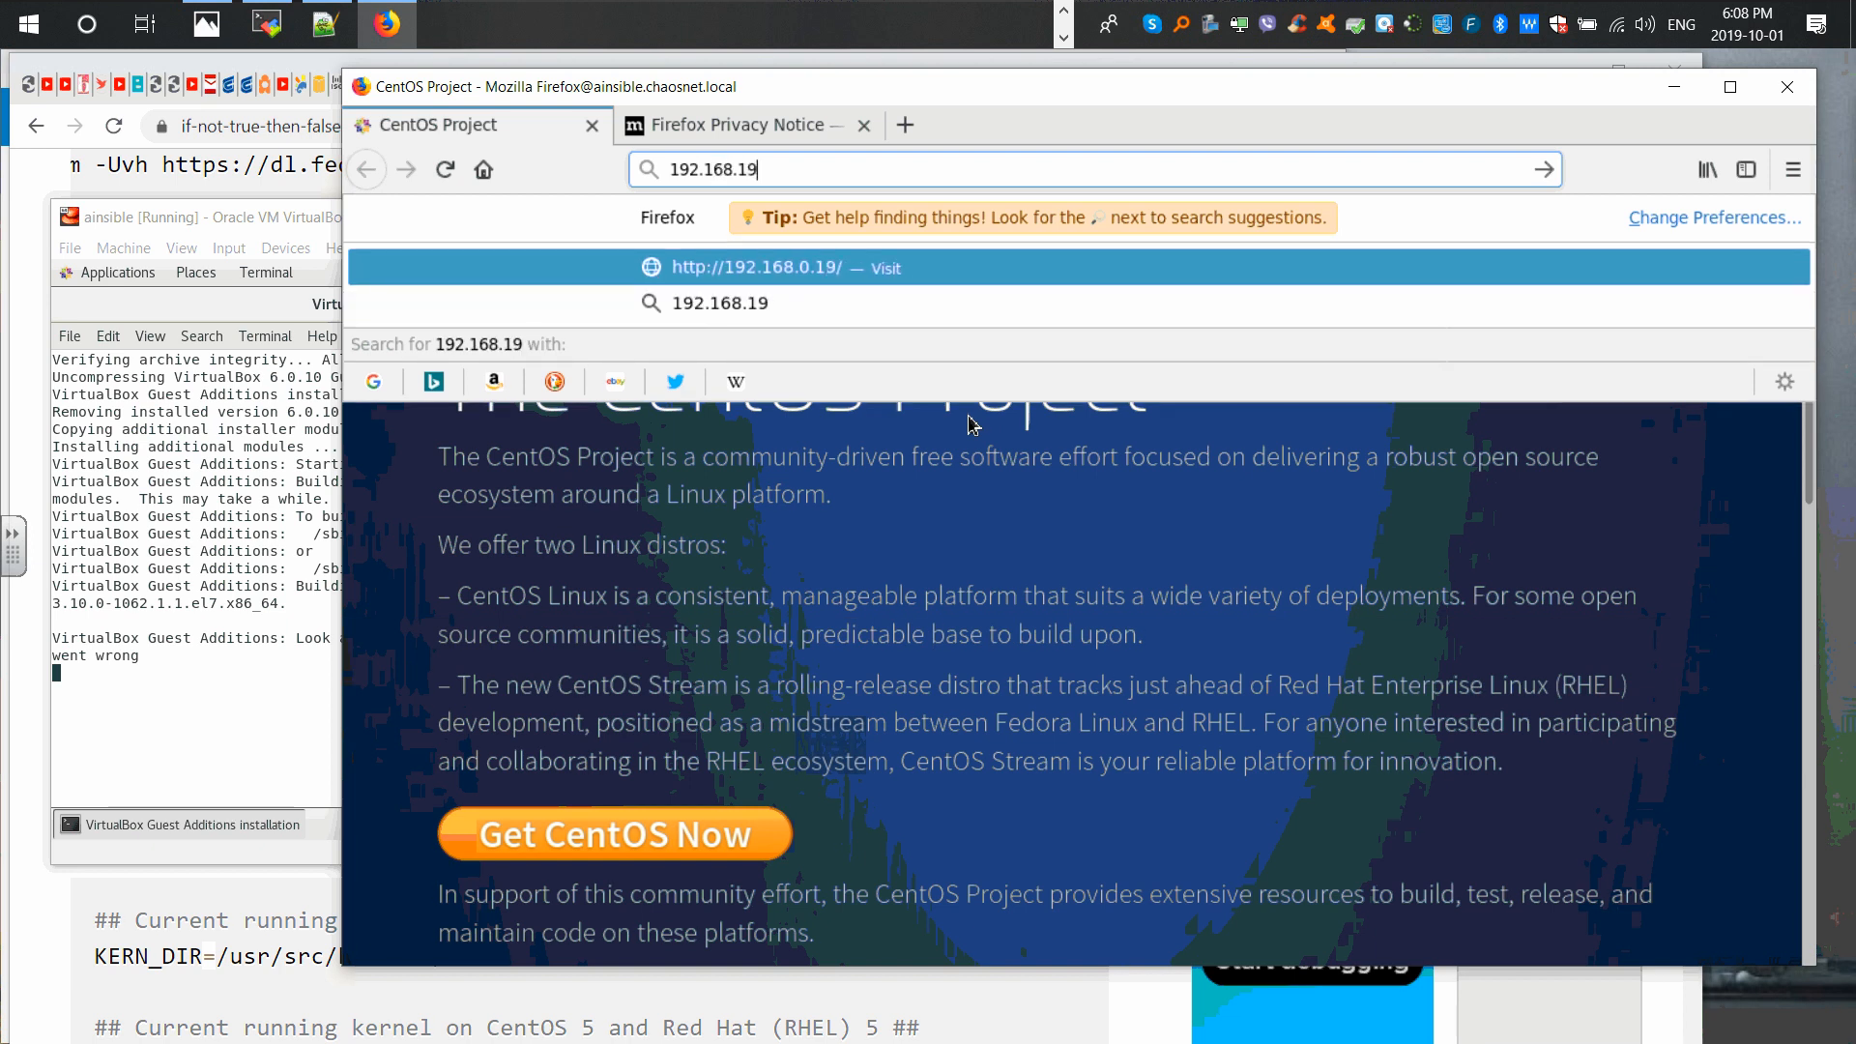
{"action": "key", "text": "BackSpace"}
{"action": "type", "text": "00.1"}
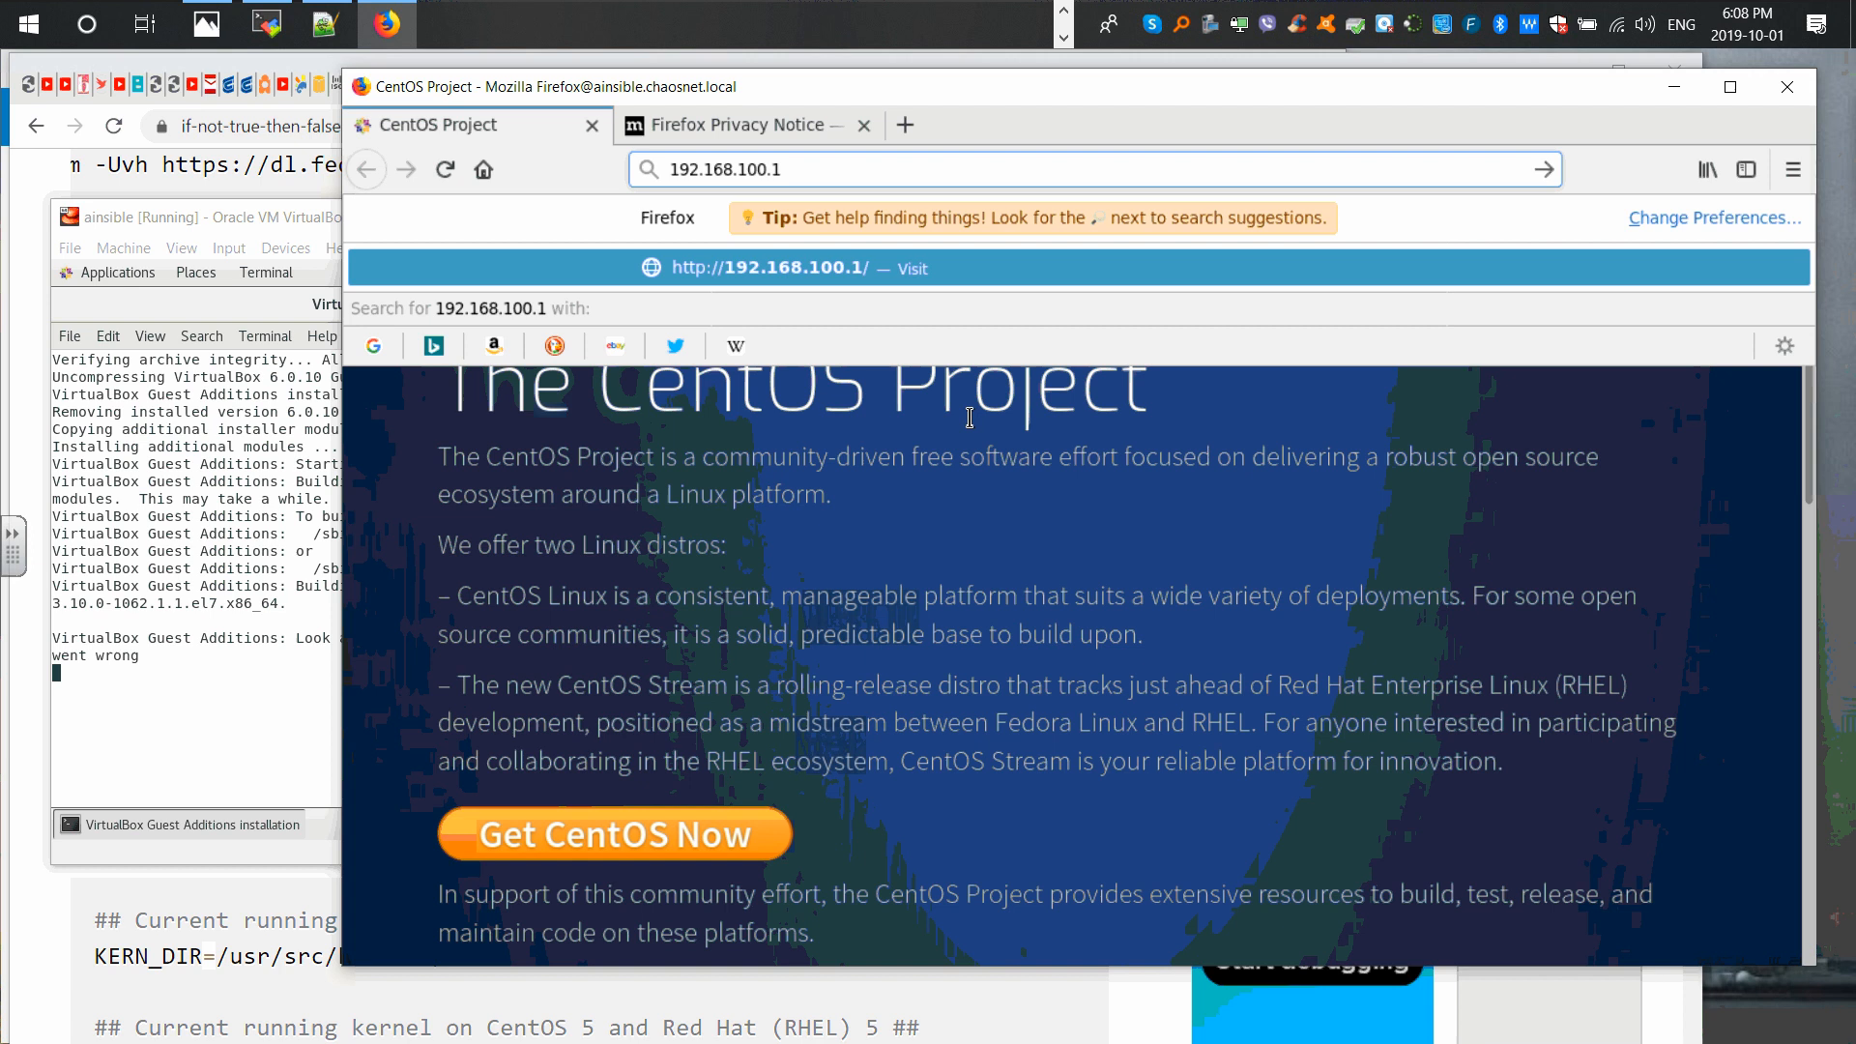
Step: Load pfSense at 192.168.100.1 and sign in as admin with the account password
{"action": "key", "text": "Return"}
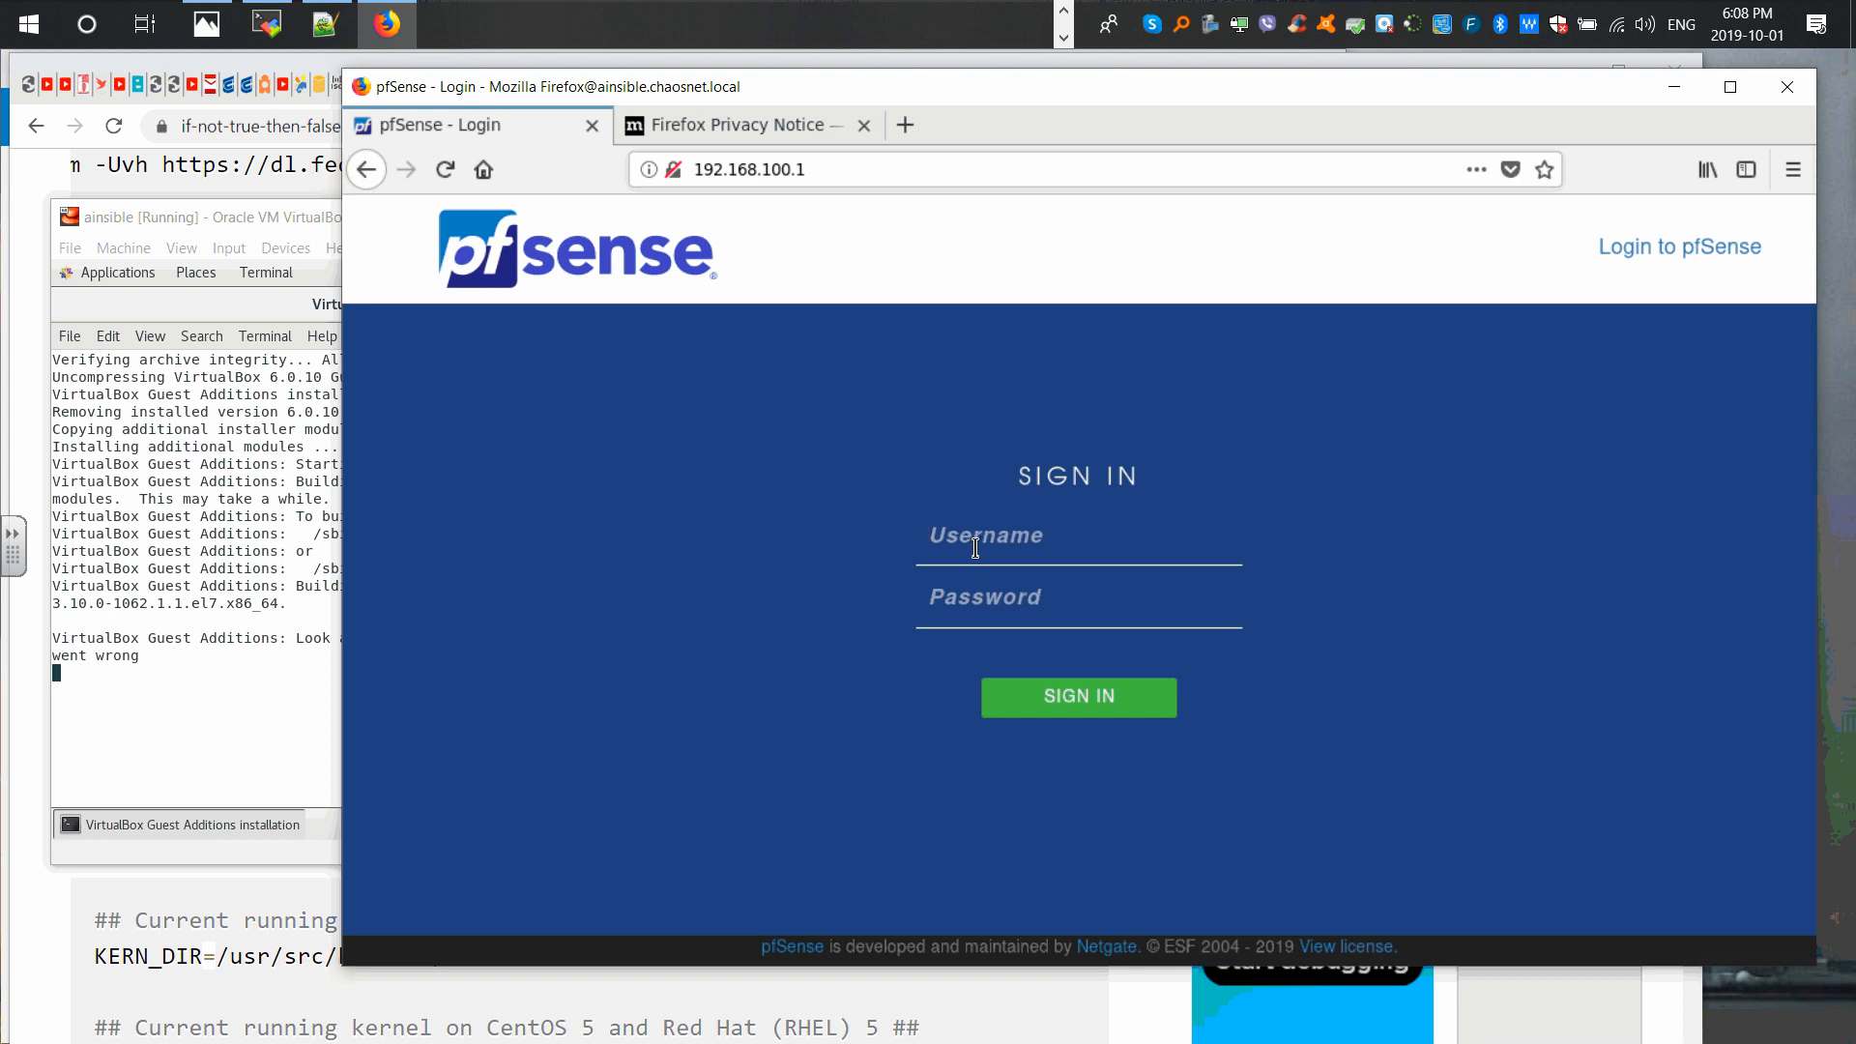
{"action": "type", "text": "admin"}
{"action": "key", "text": "Tab"}
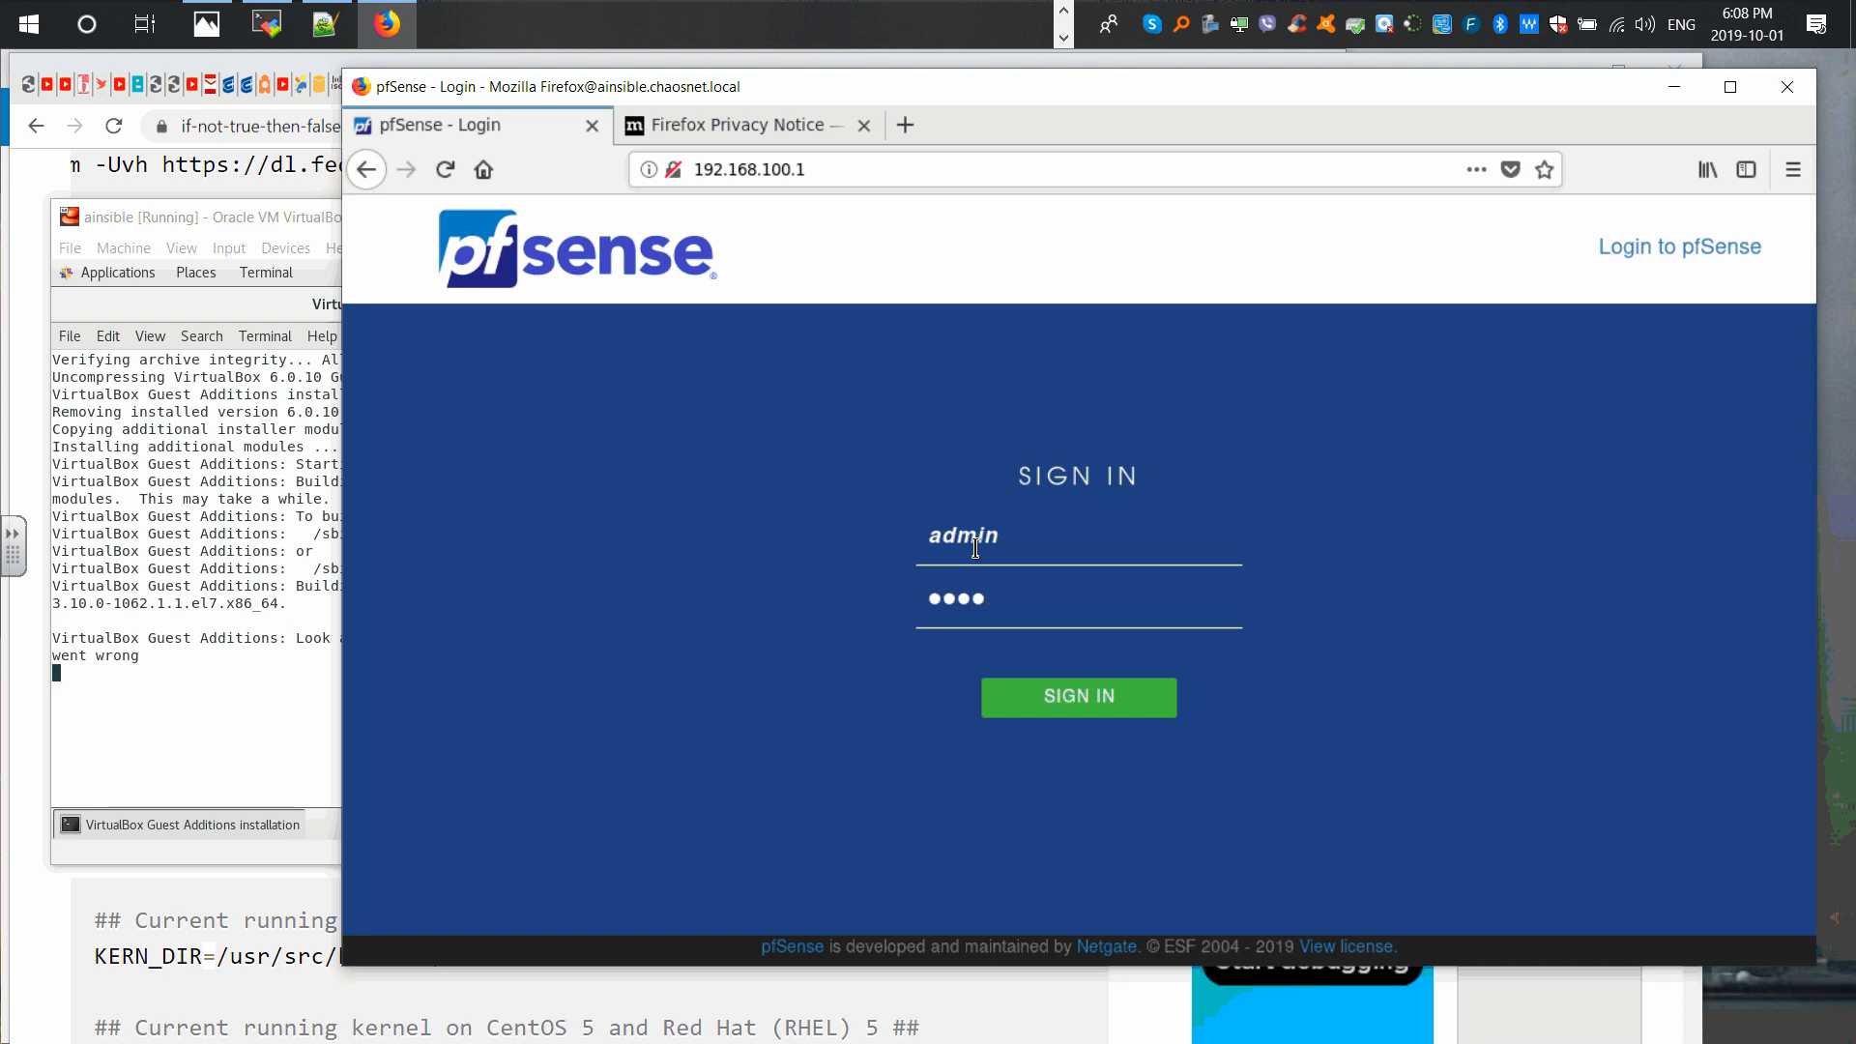
{"action": "key", "text": "Return"}
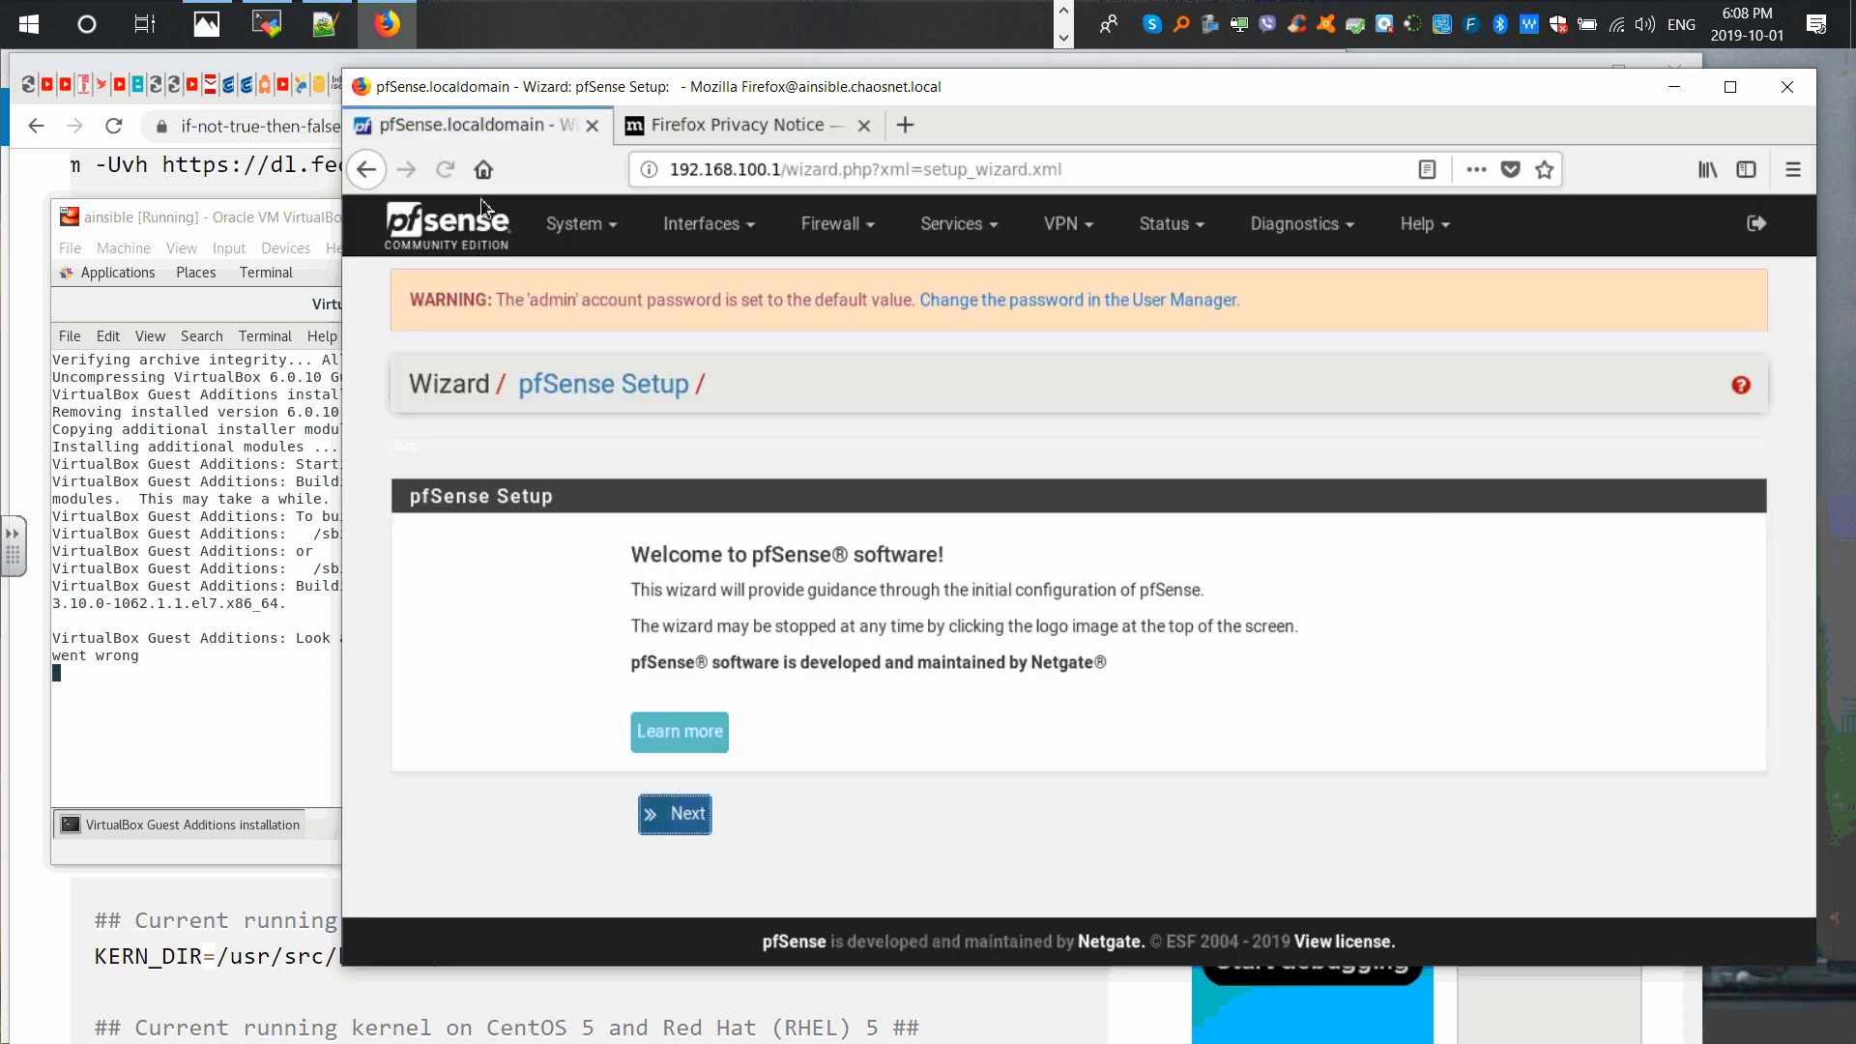
{"action": "left_click", "coordinate": [174, 610]}
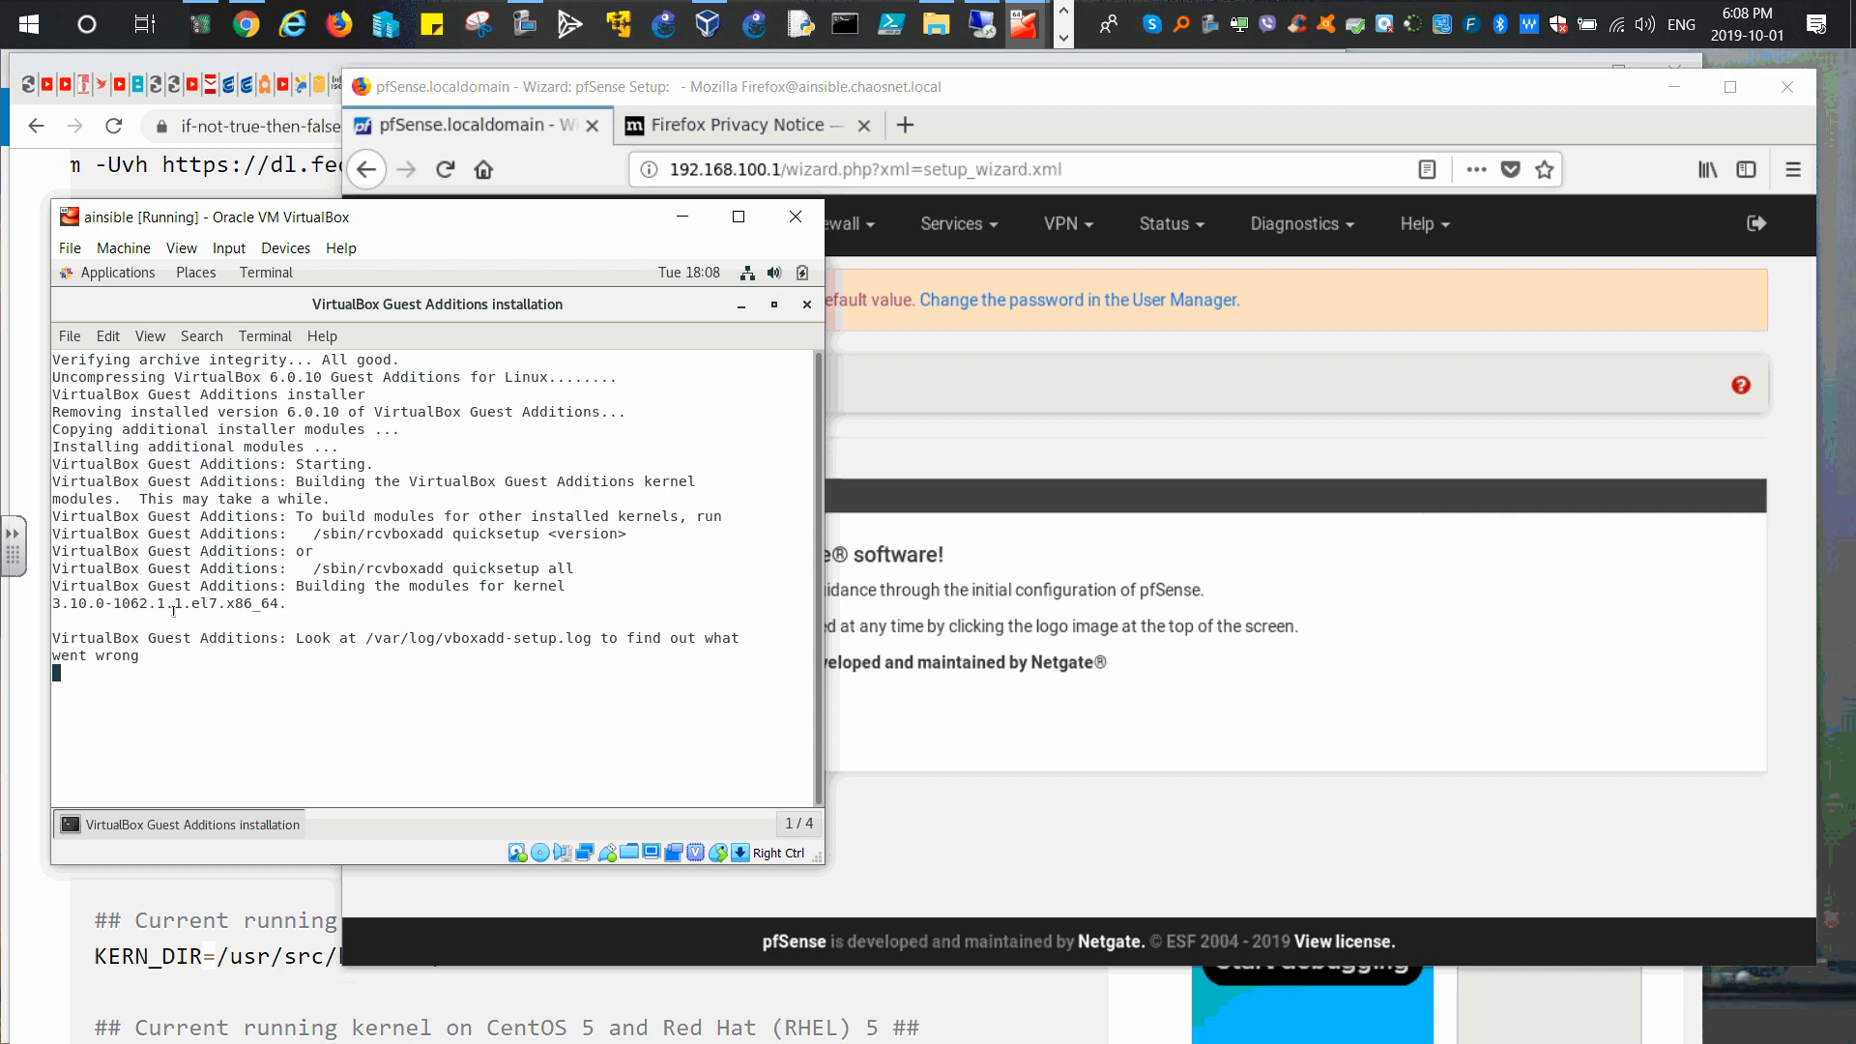
{"action": "left_click", "coordinate": [683, 216]}
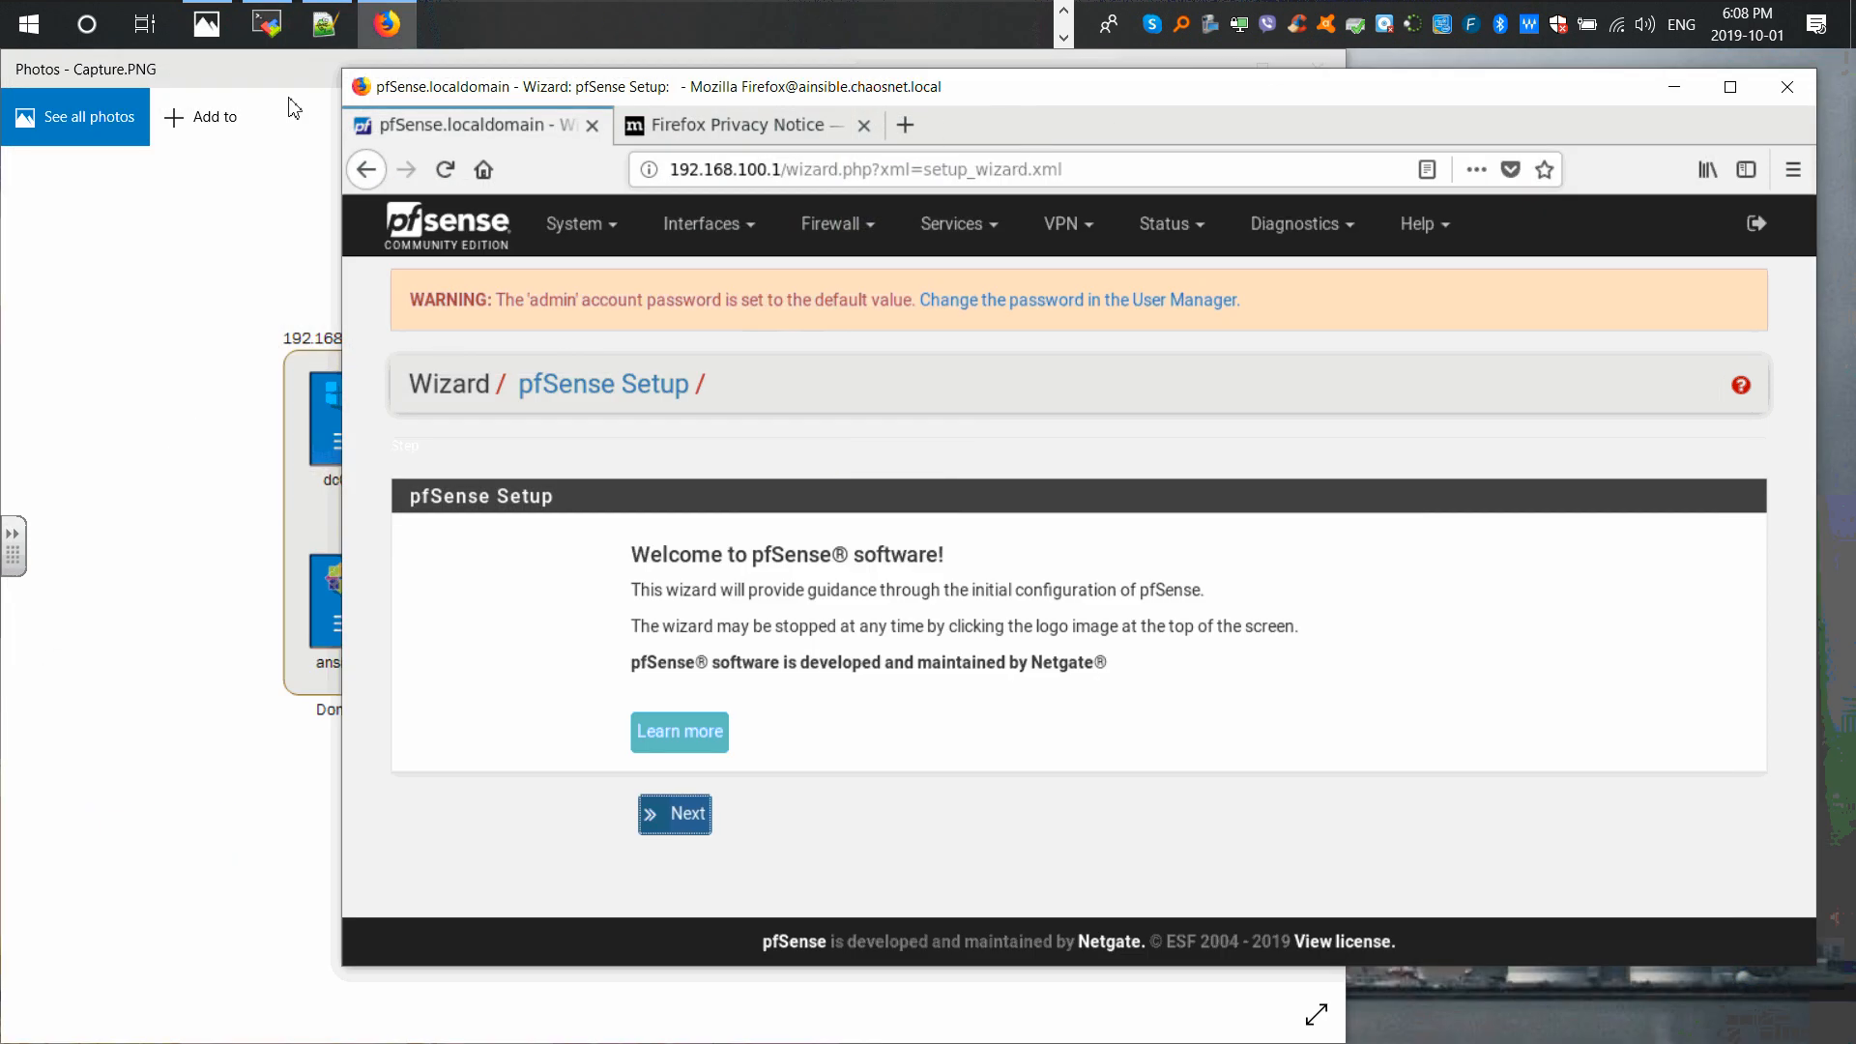
Step: View the Capture.PNG network diagram, minimize Photos, and shift Firefox slightly left
{"action": "left_click", "coordinate": [269, 85]}
{"action": "left_click", "coordinate": [1202, 72]}
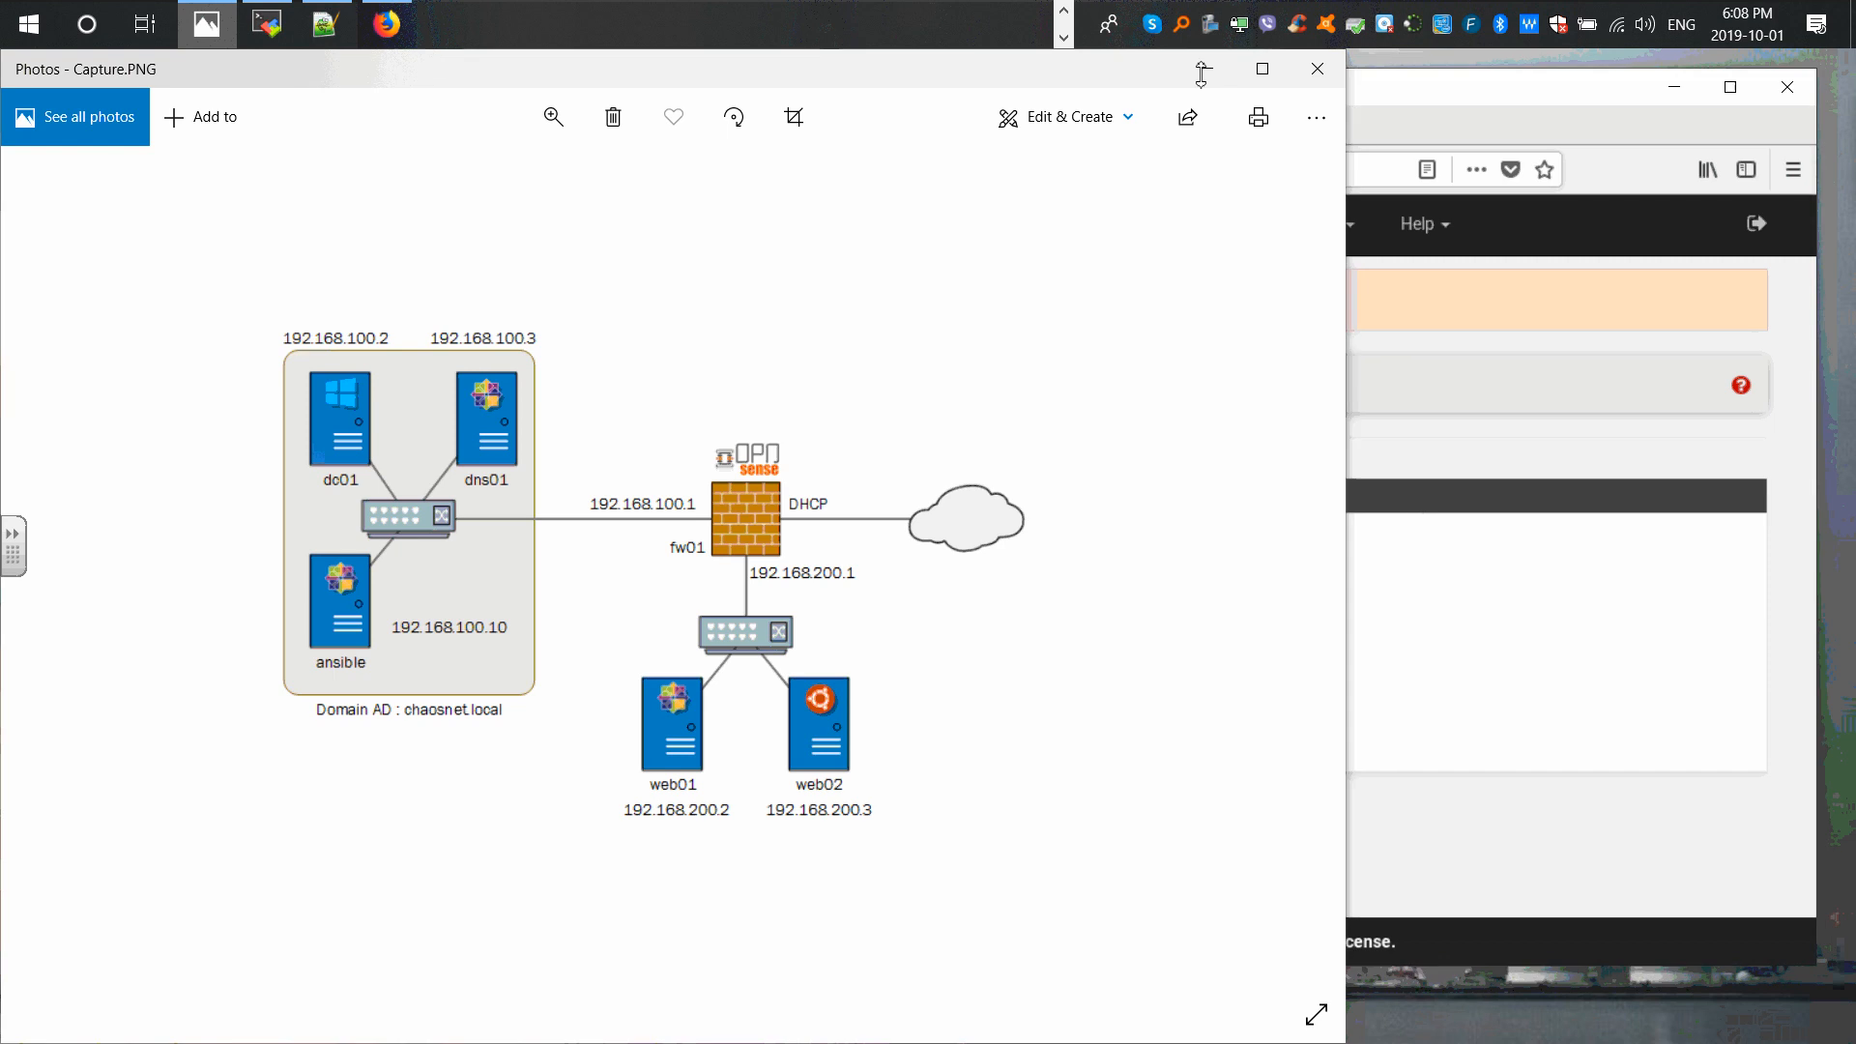
{"action": "left_click_drag", "start_coordinate": [1201, 108], "coordinate": [1090, 145]}
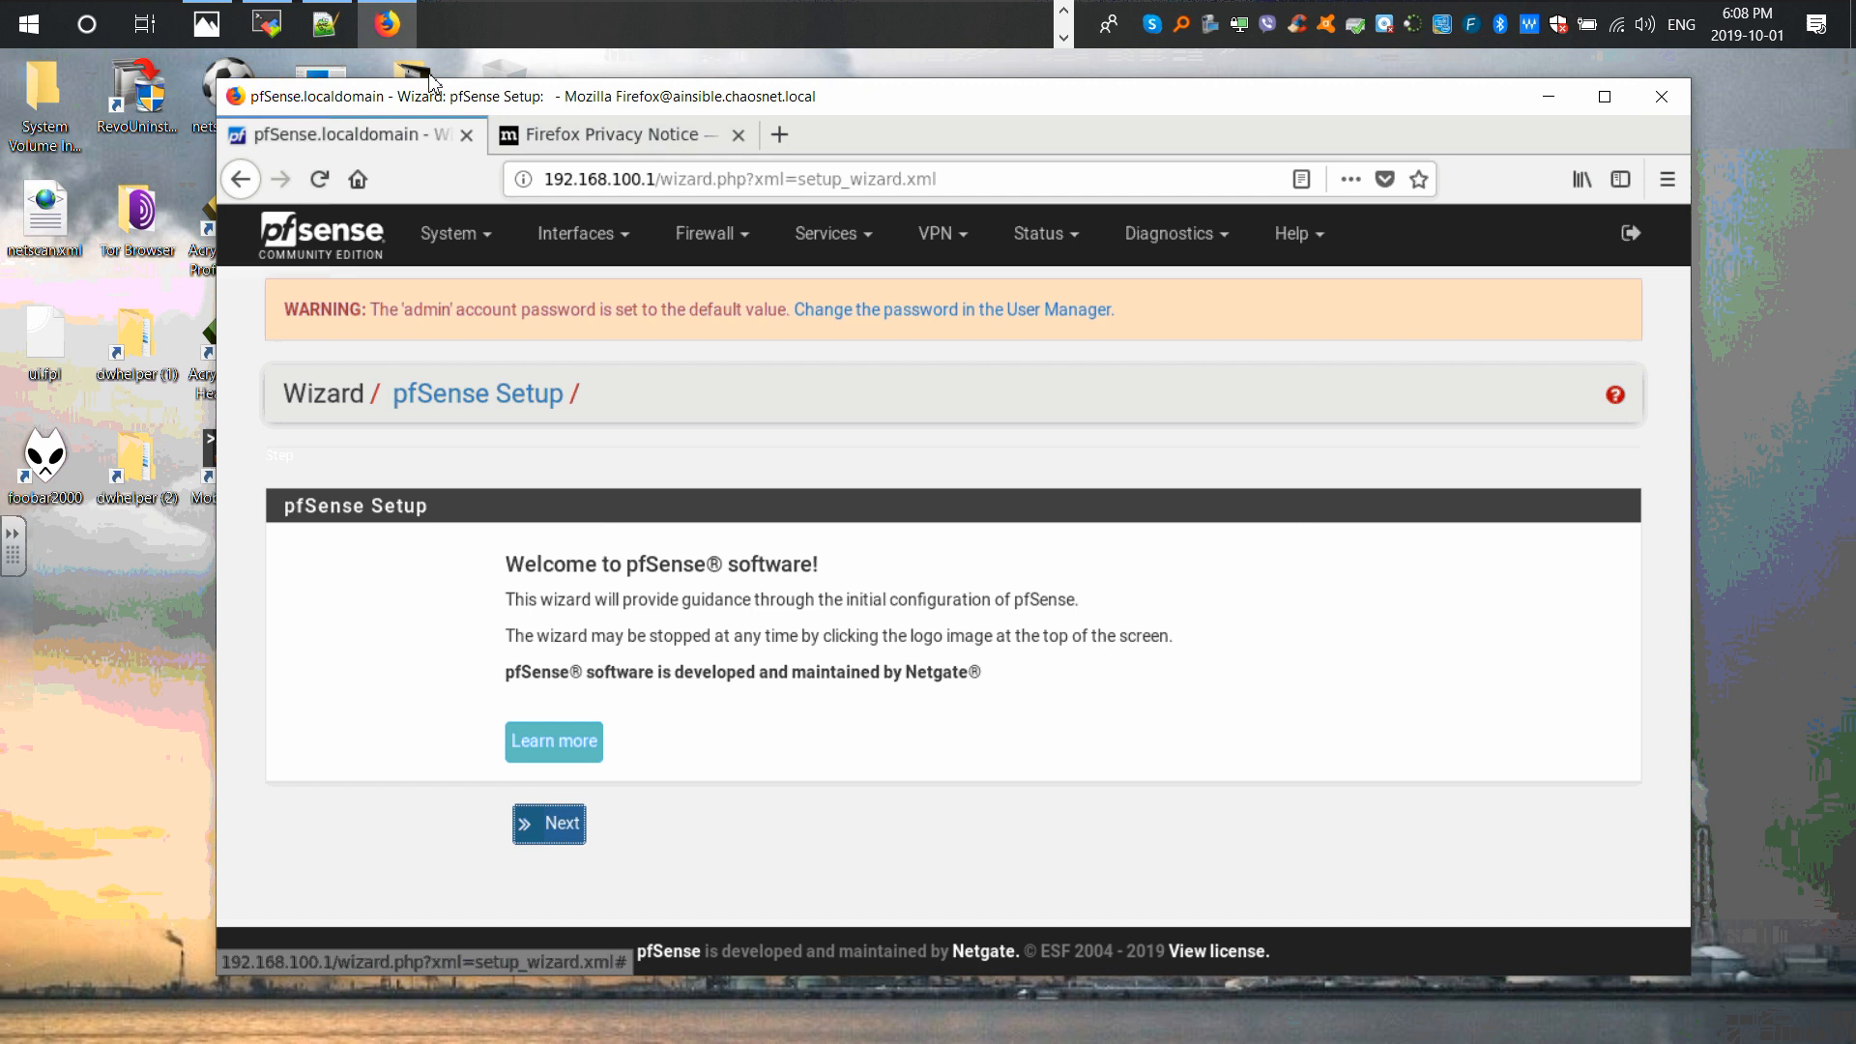
Step: Bring up the ainsible VM, cancel input with Ctrl+C and close the Guest Additions installer terminal
{"action": "left_click", "coordinate": [1063, 10]}
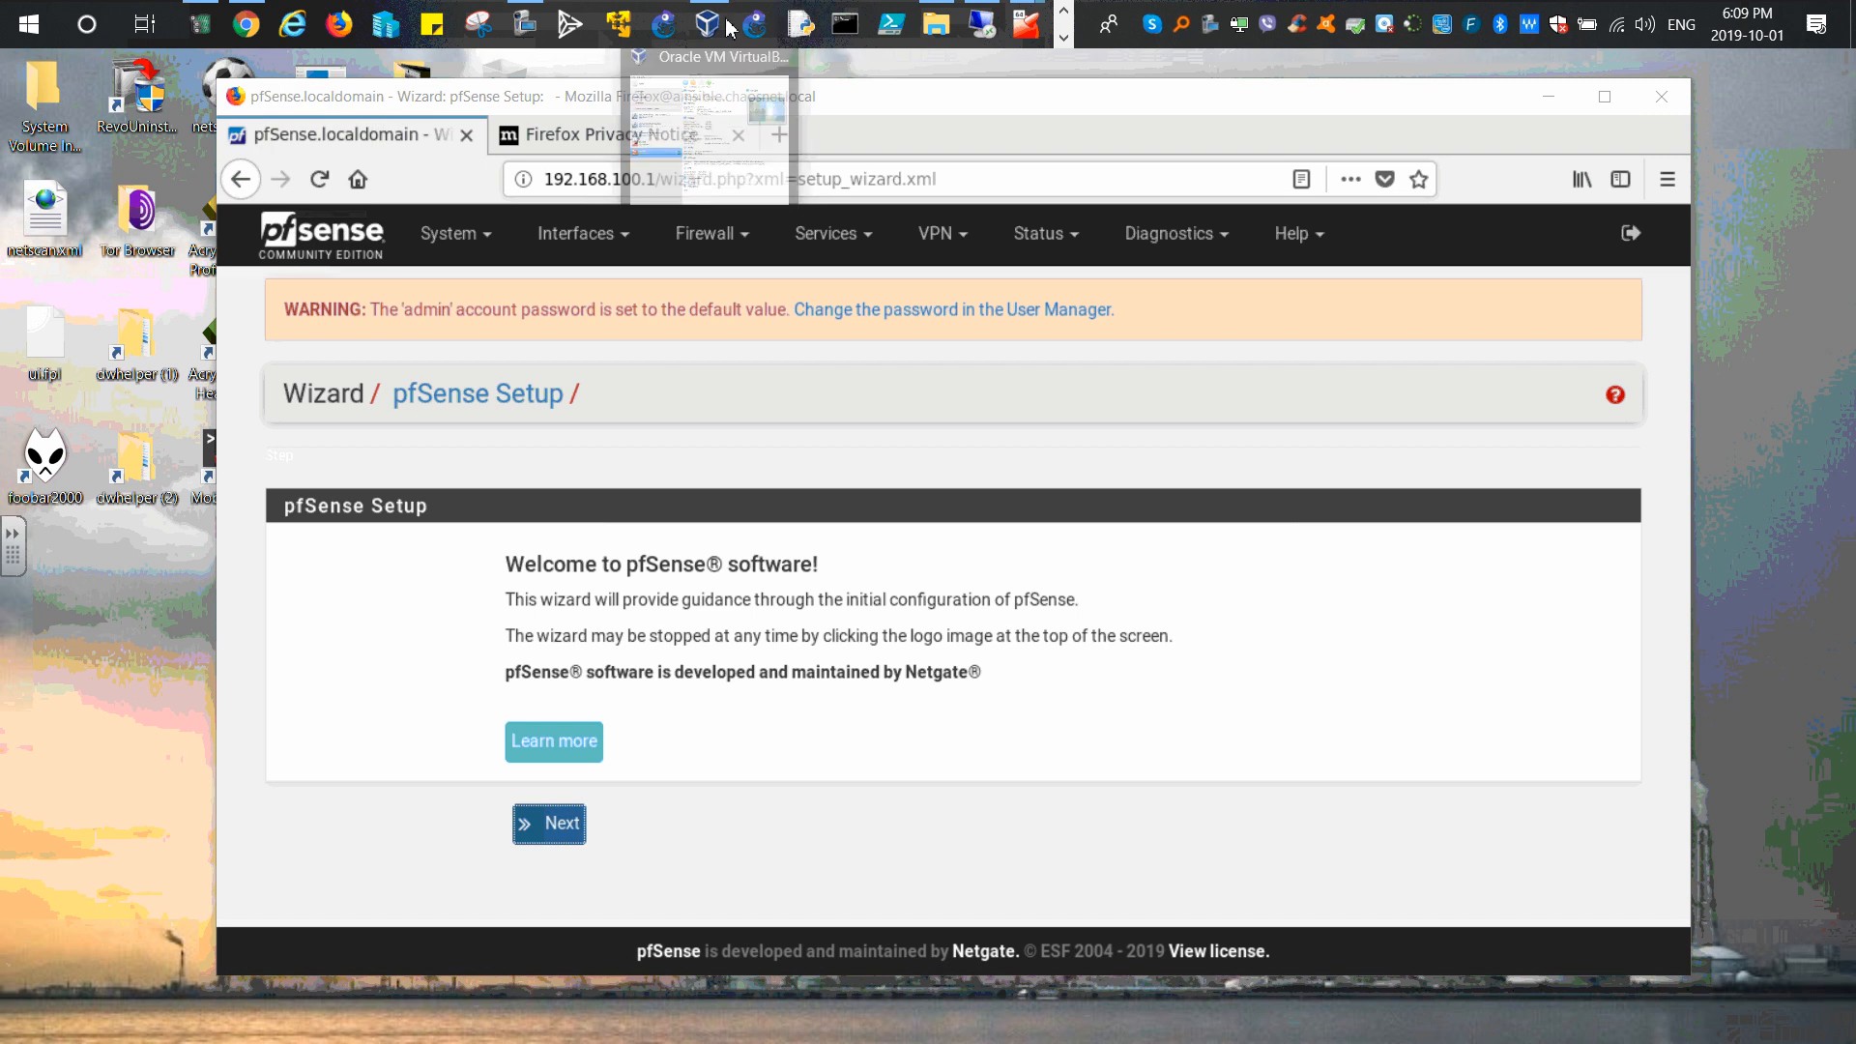
{"action": "mouse_move", "coordinate": [1023, 47]}
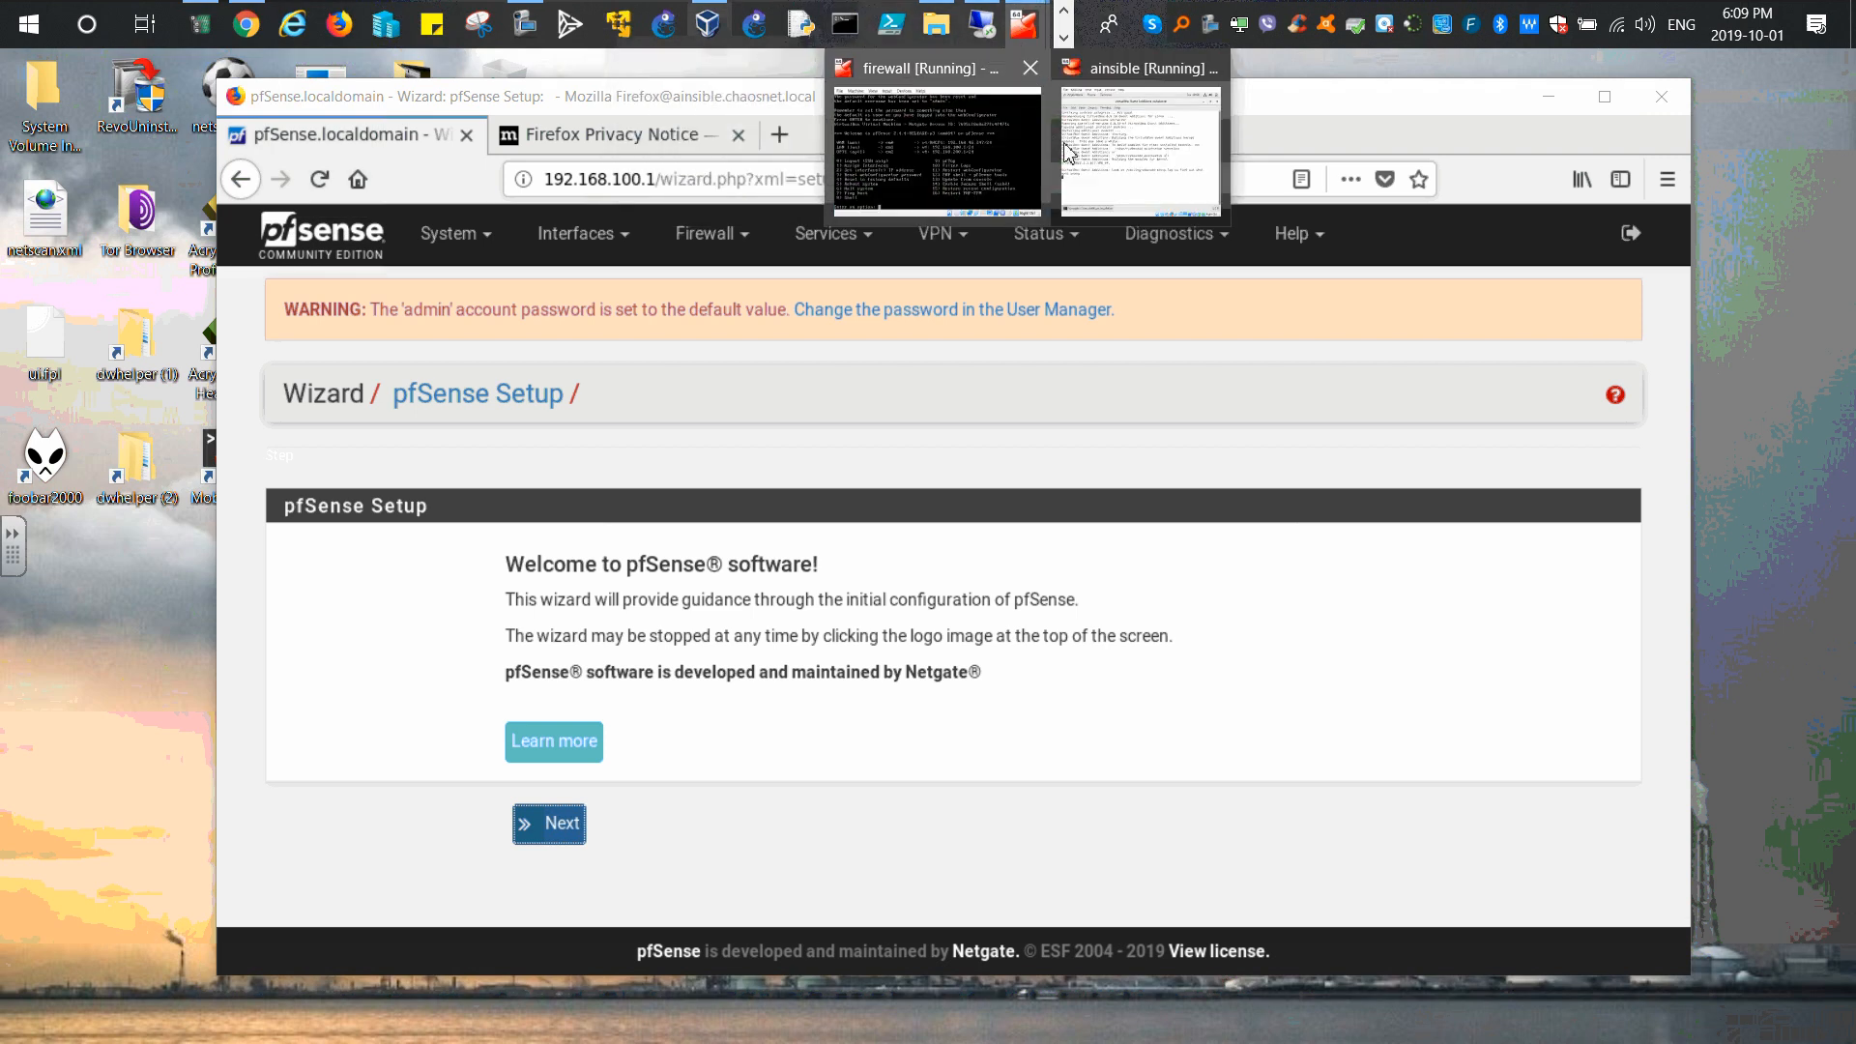
{"action": "left_click", "coordinate": [1126, 145]}
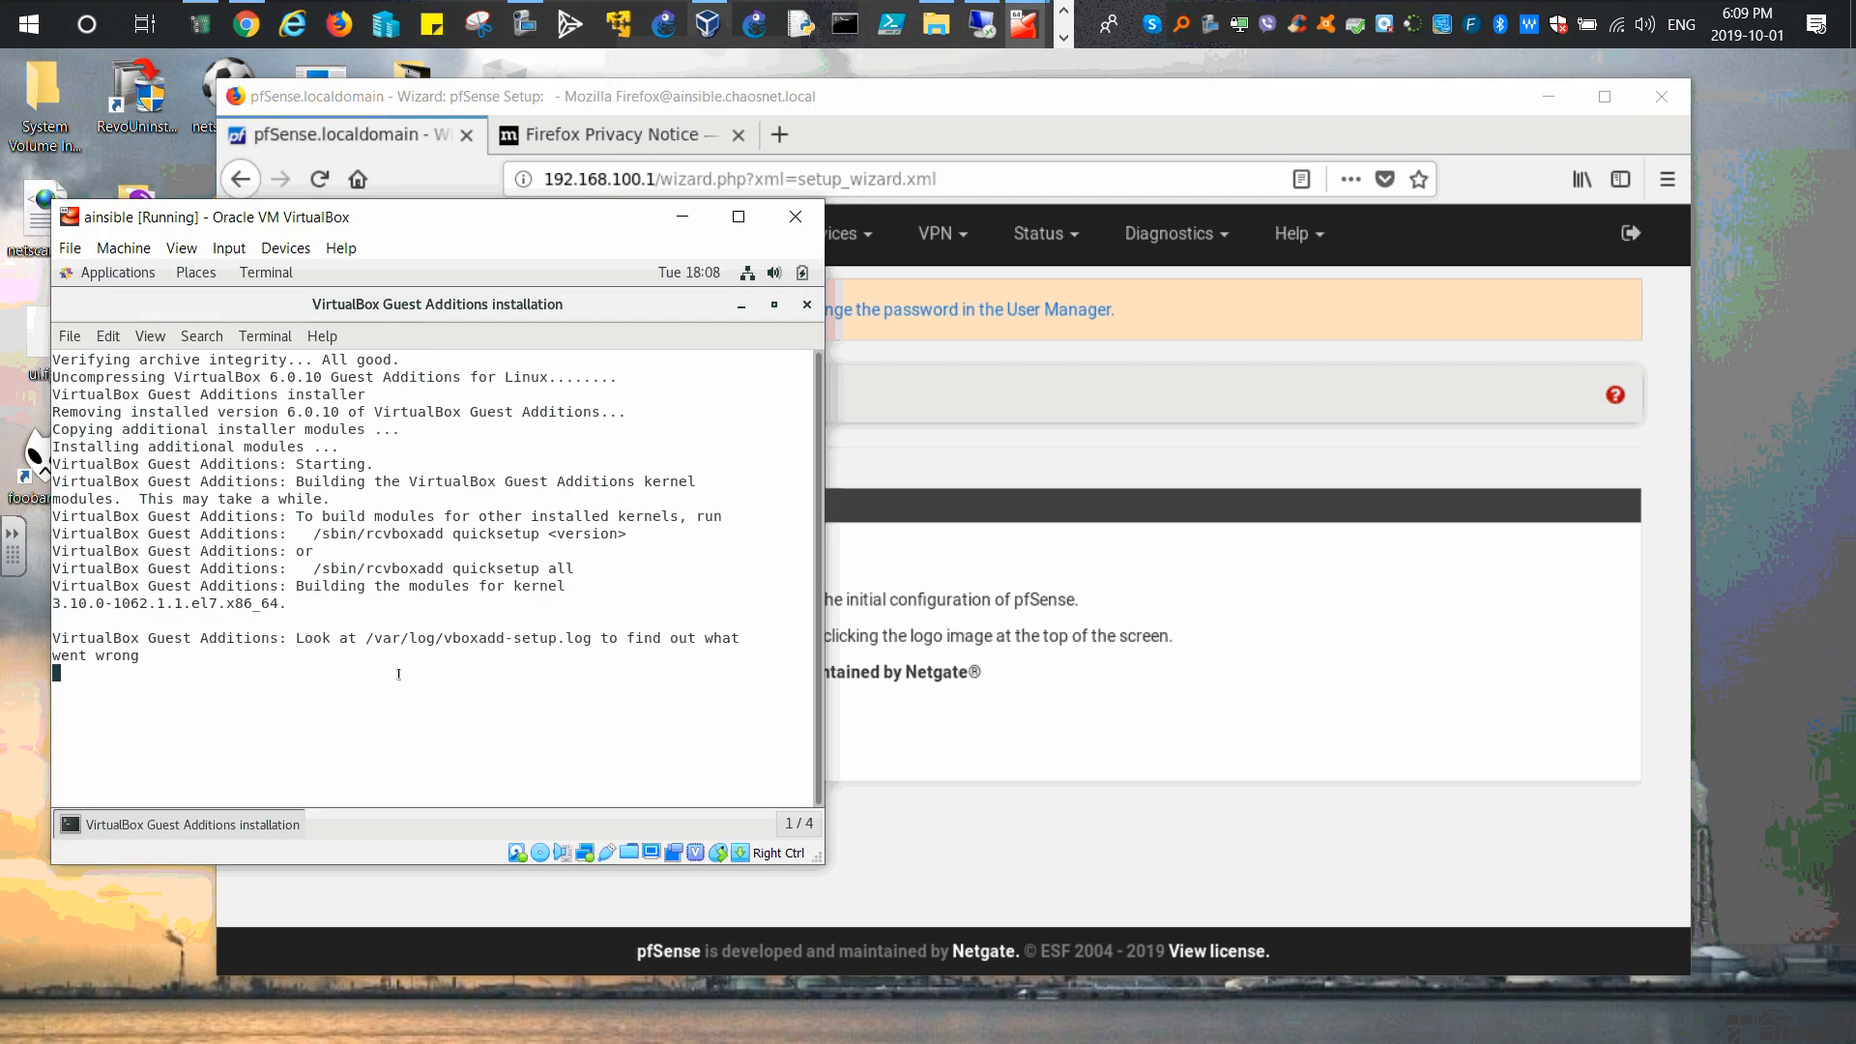
{"action": "key", "text": "Return"}
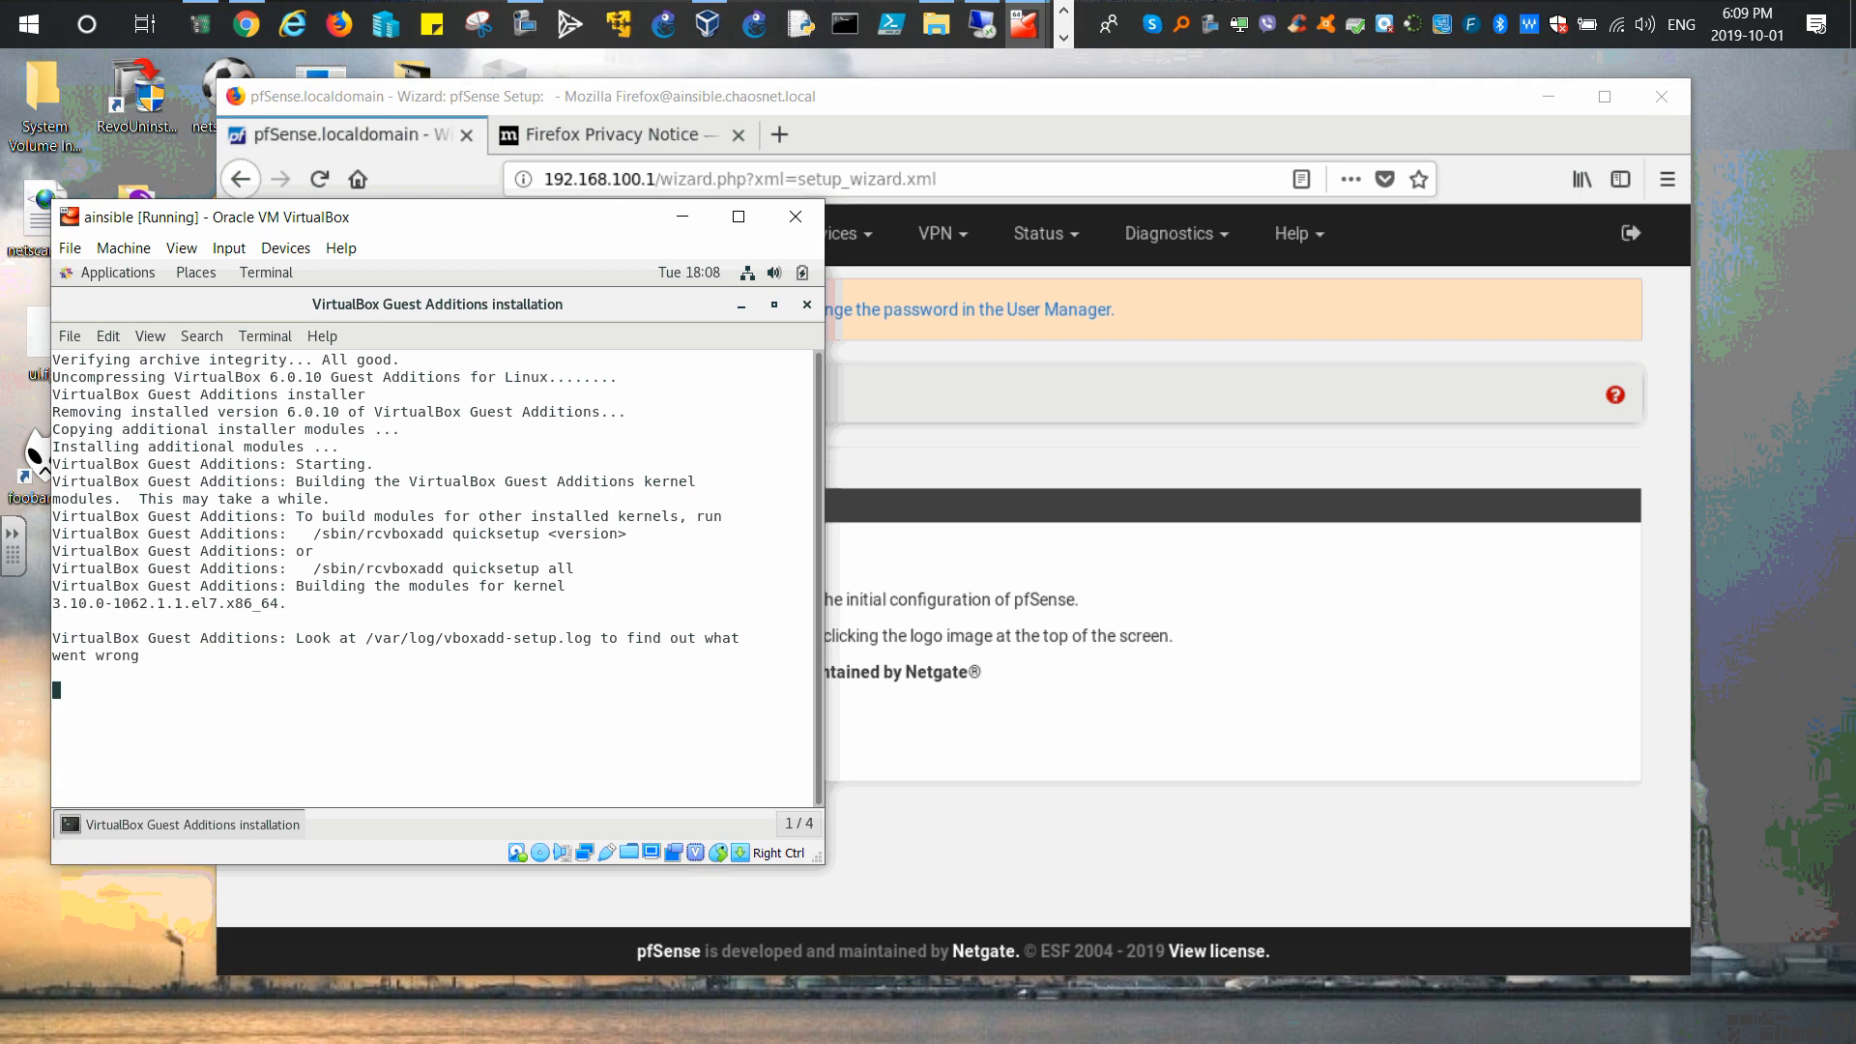
{"action": "key", "text": "ctrl+c"}
{"action": "left_click", "coordinate": [803, 307]}
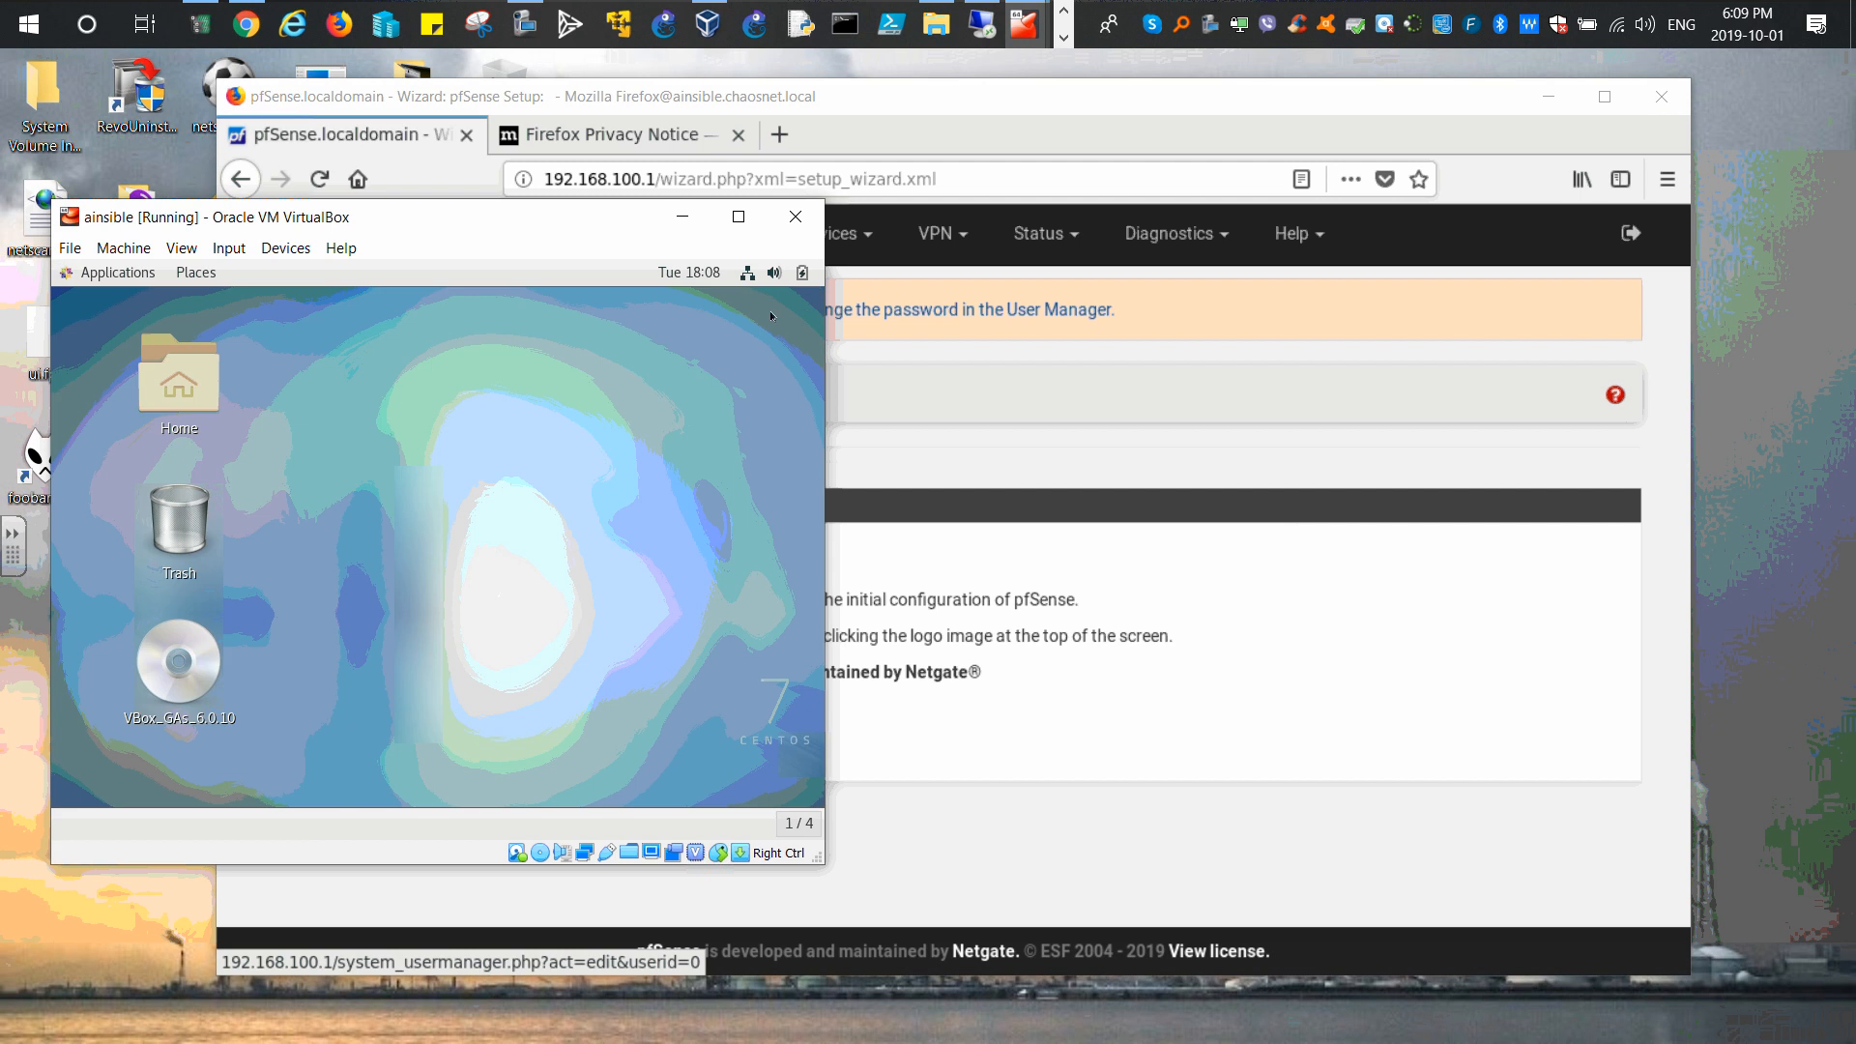
Step: Eject the VBox_GAs Guest Additions disc from the CentOS desktop
{"action": "right_click", "coordinate": [193, 663]}
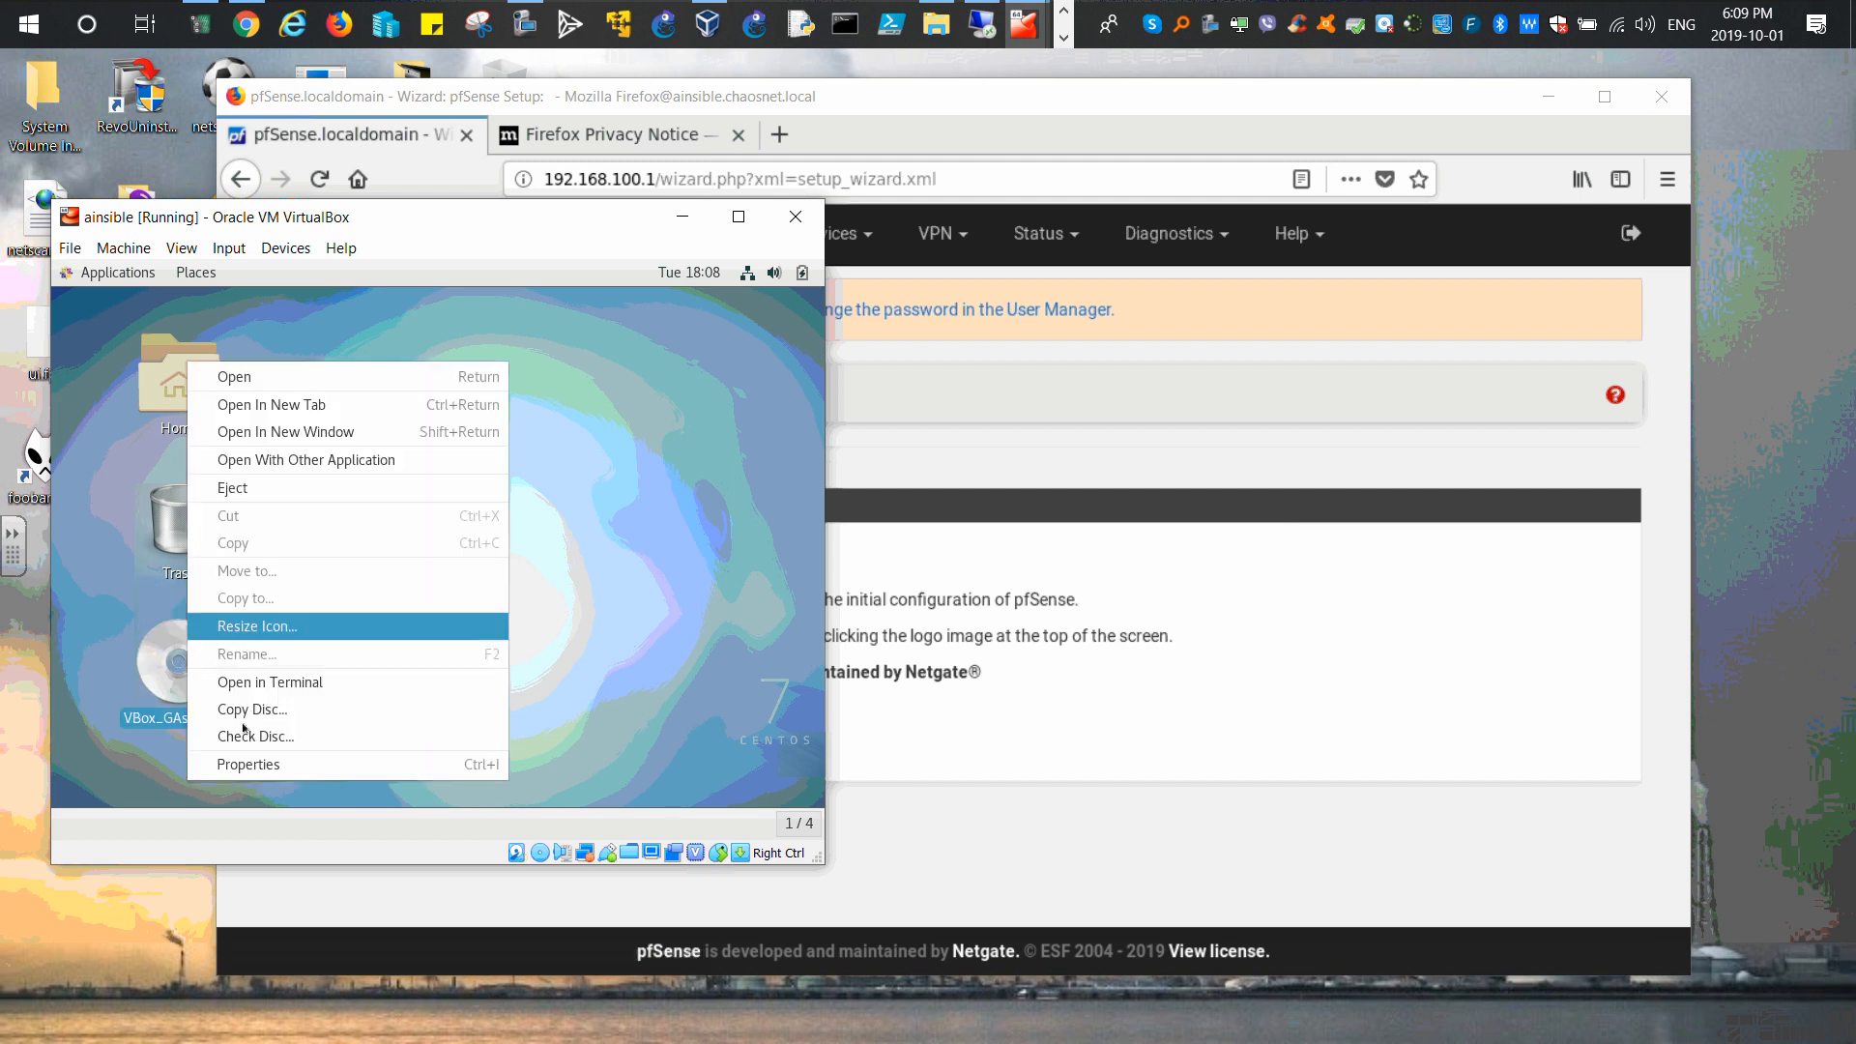
{"action": "left_click", "coordinate": [263, 488]}
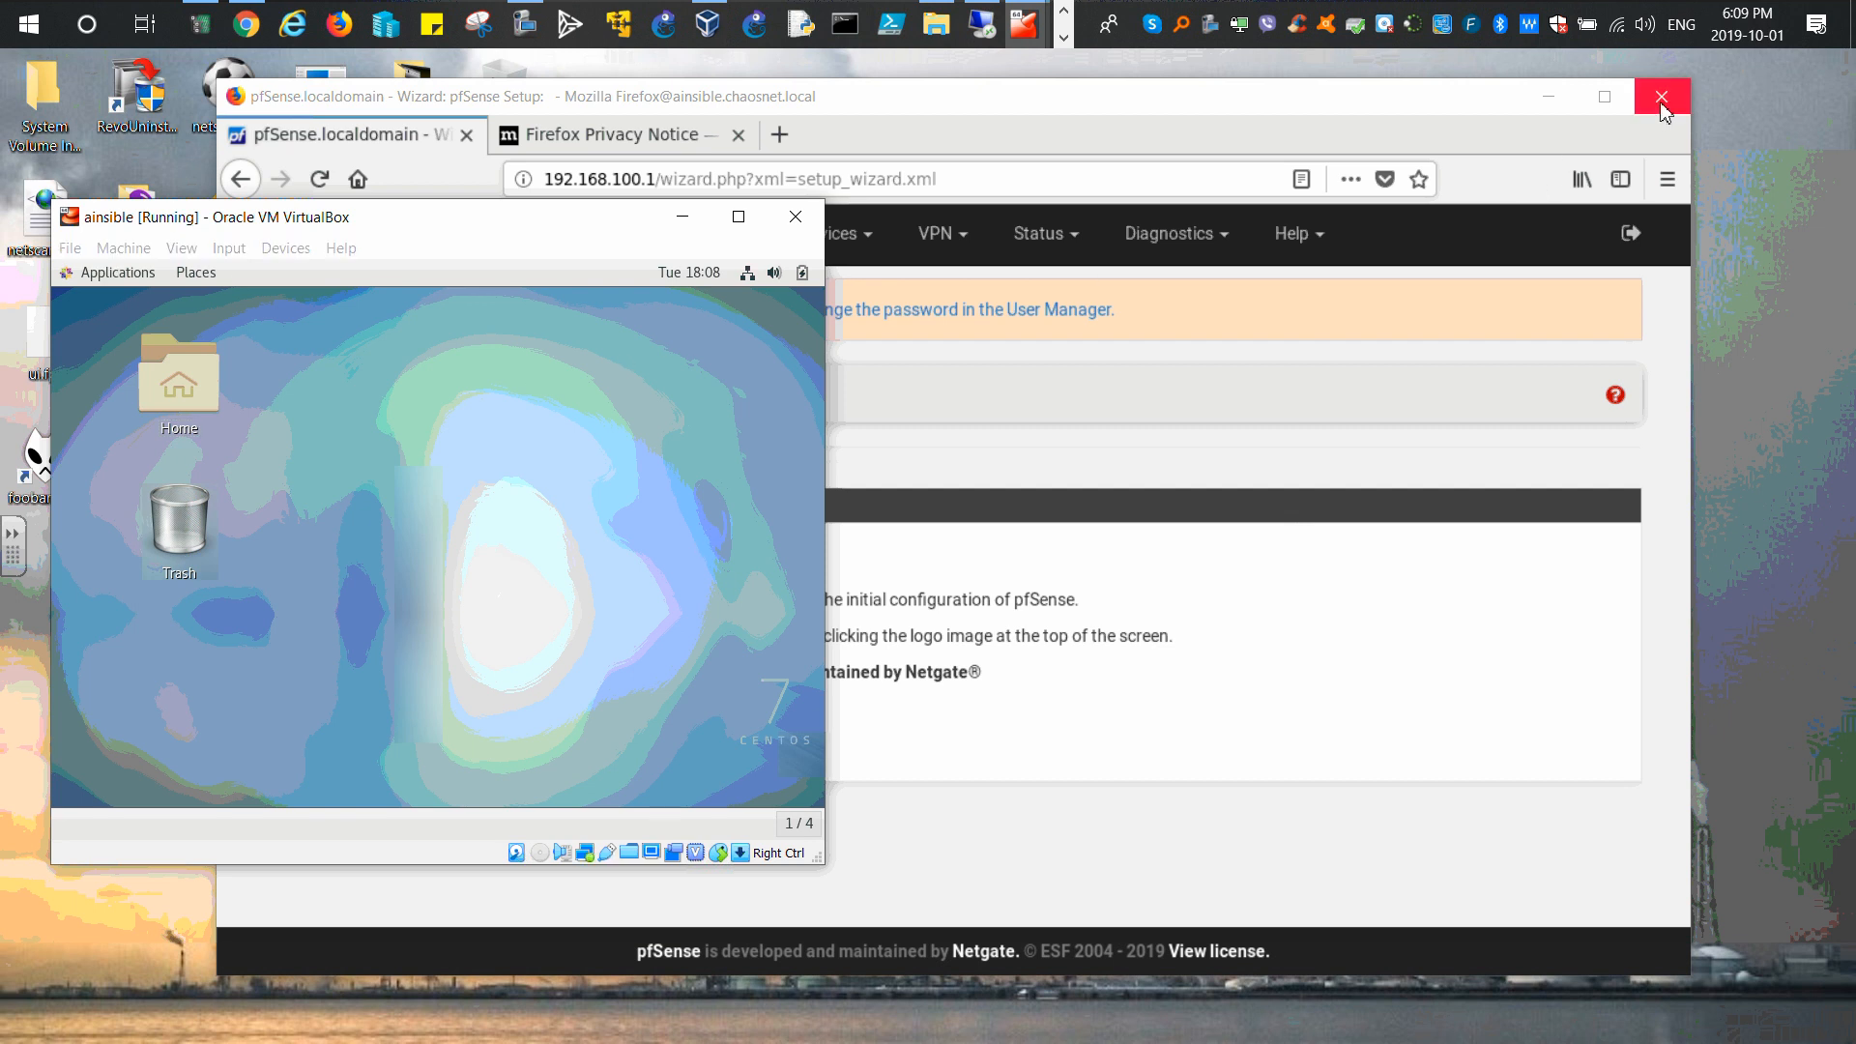
{"action": "left_click", "coordinate": [1102, 157]}
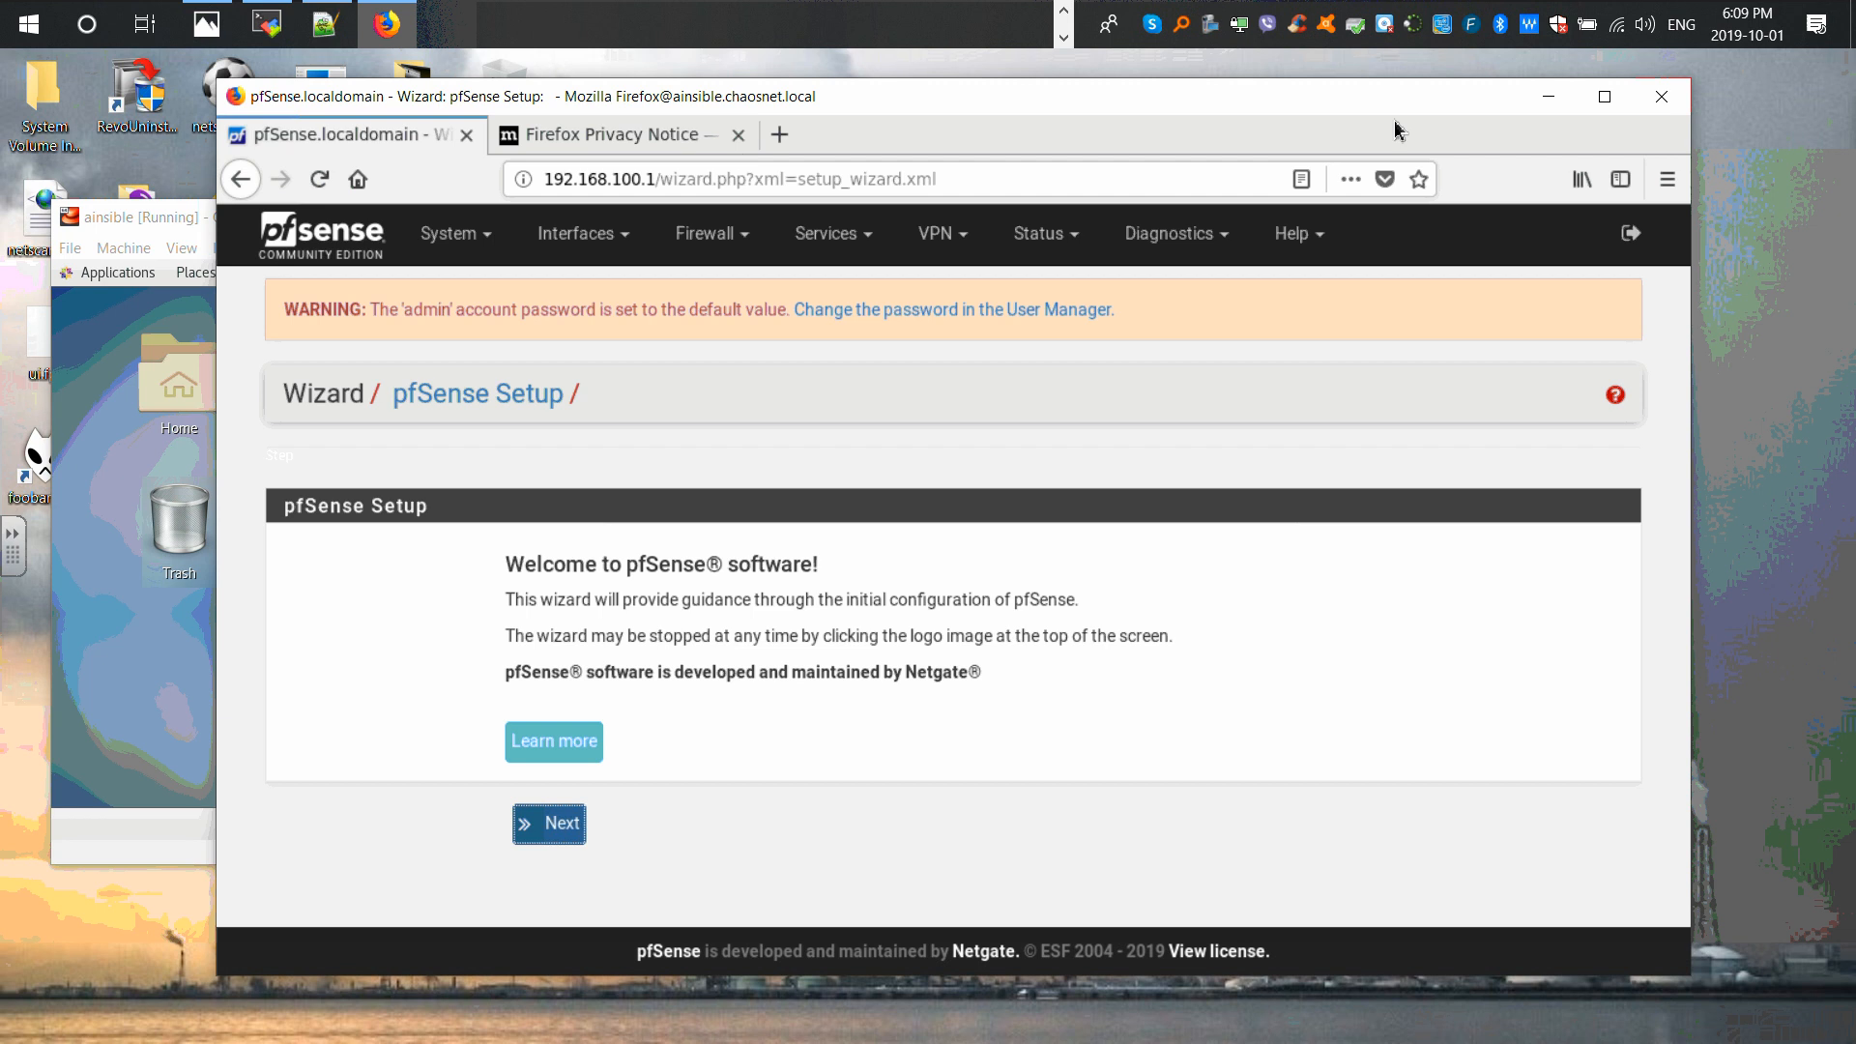
Step: Close Firefox's two tabs with the multi-tab warning disabled, then bring back the ainsible terminal
{"action": "left_click", "coordinate": [1661, 99]}
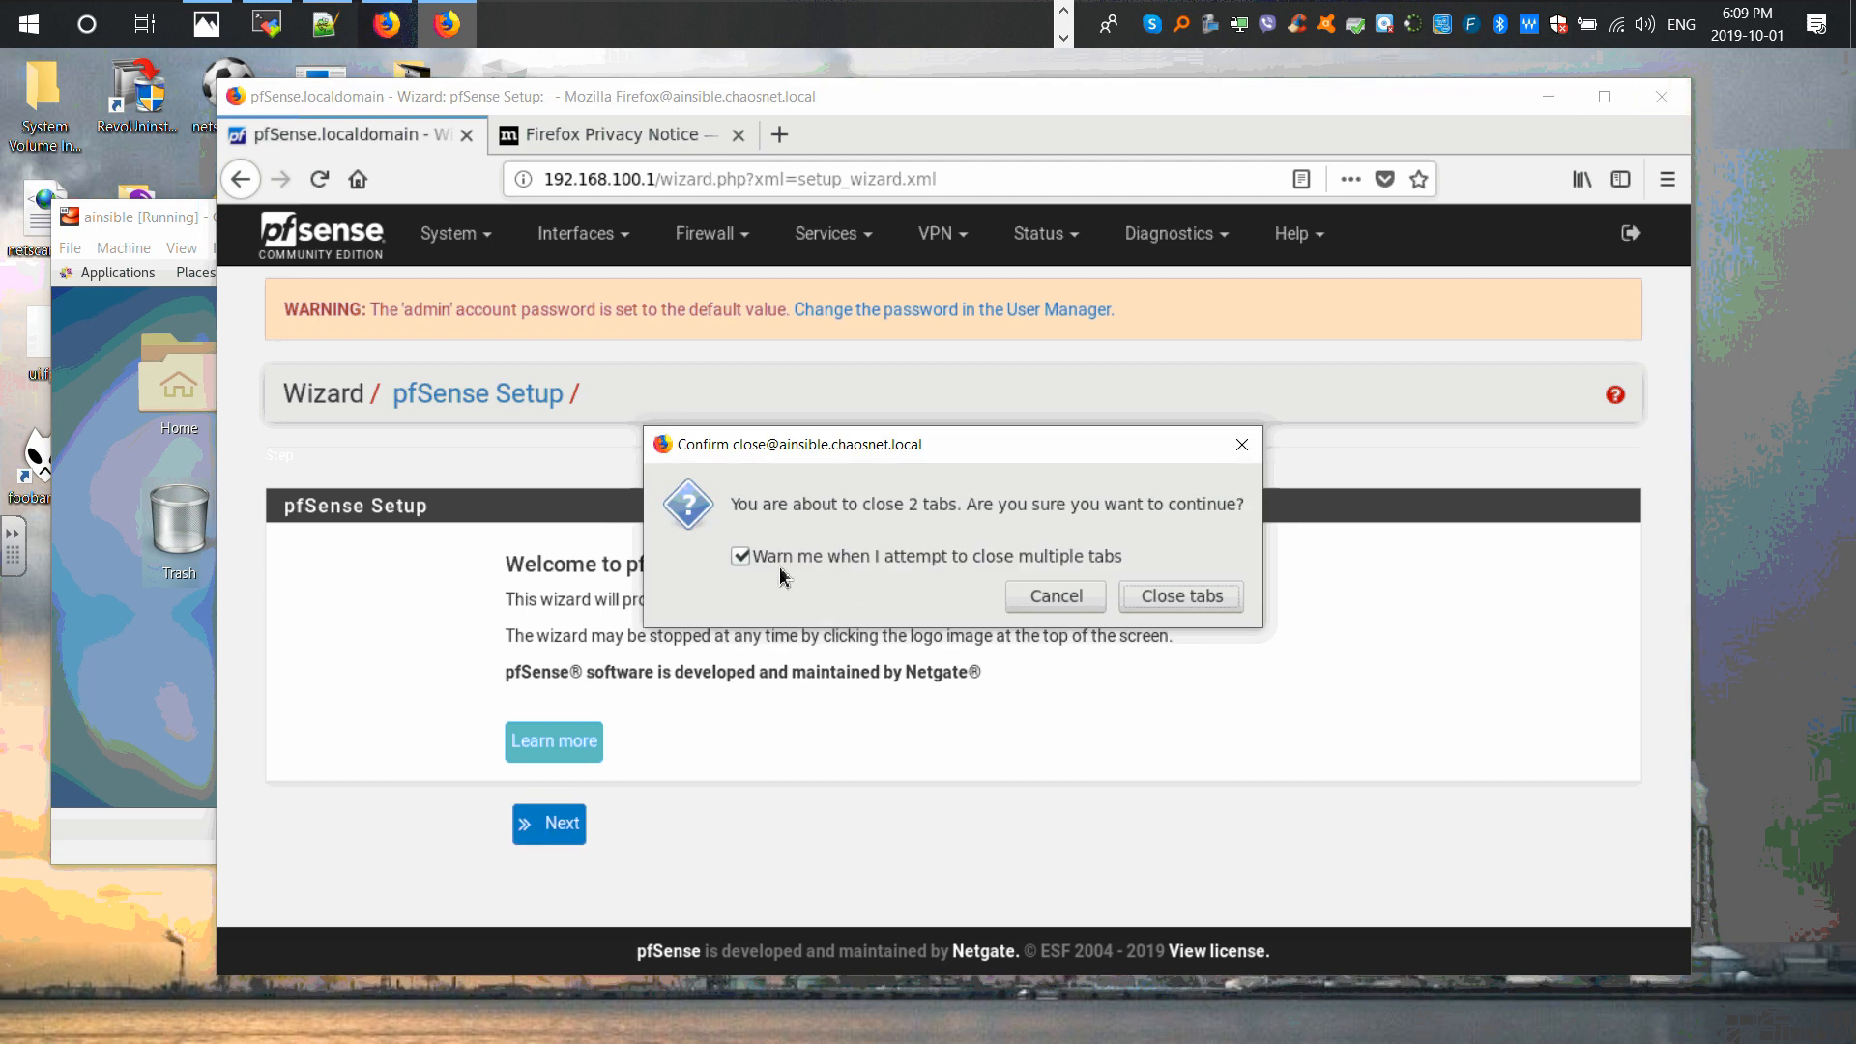
{"action": "left_click", "coordinate": [743, 559]}
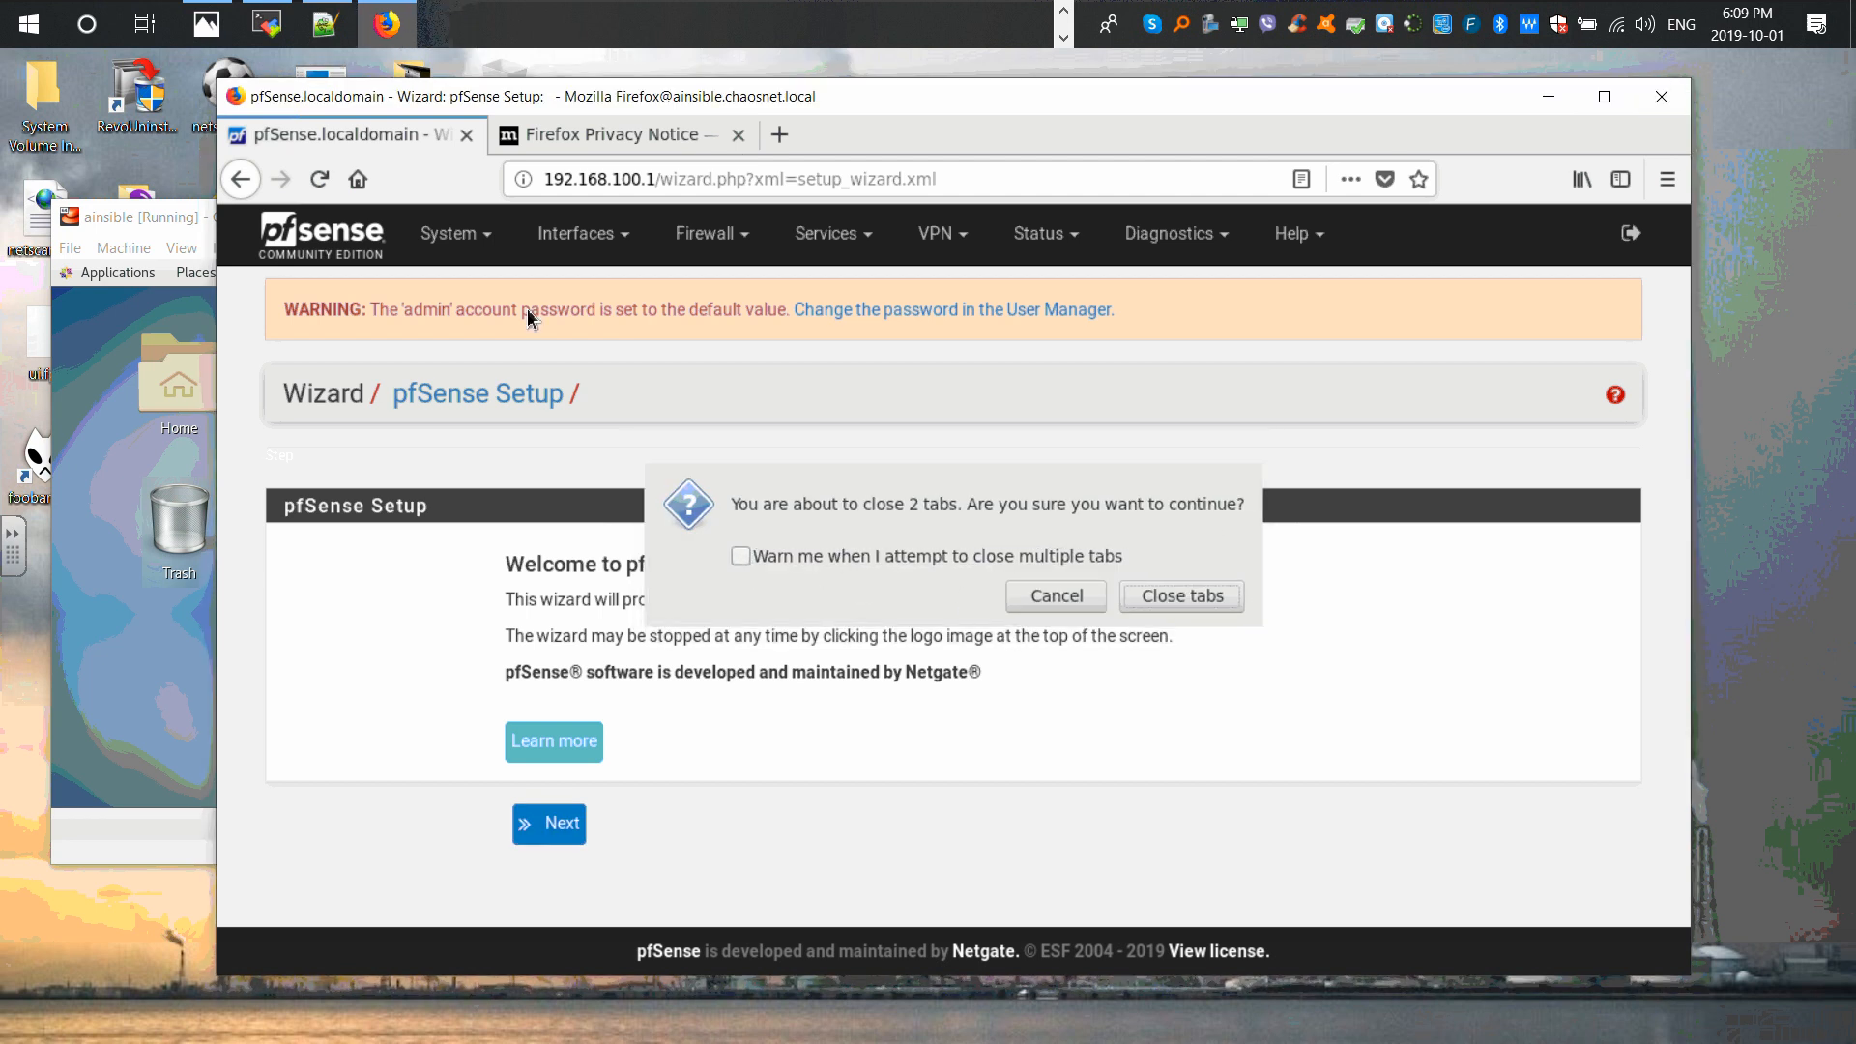
{"action": "left_click", "coordinate": [161, 220]}
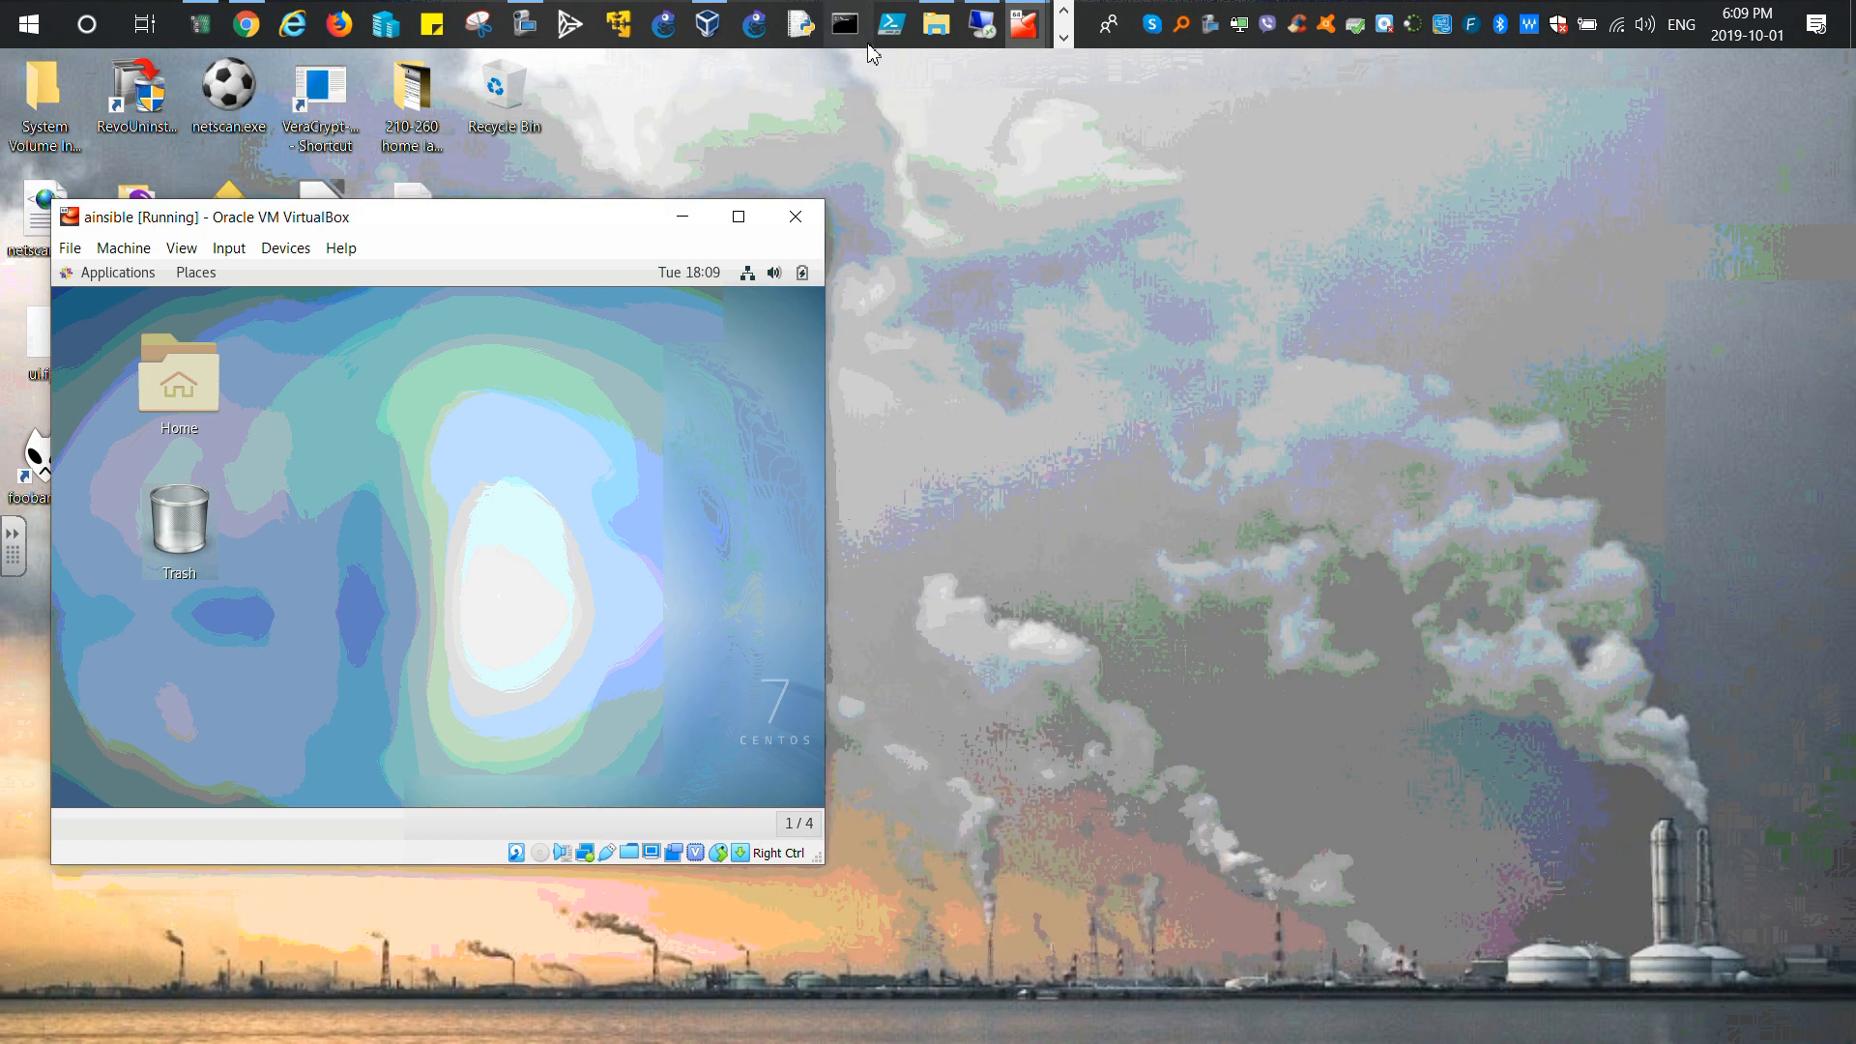
{"action": "left_click", "coordinate": [1067, 39]}
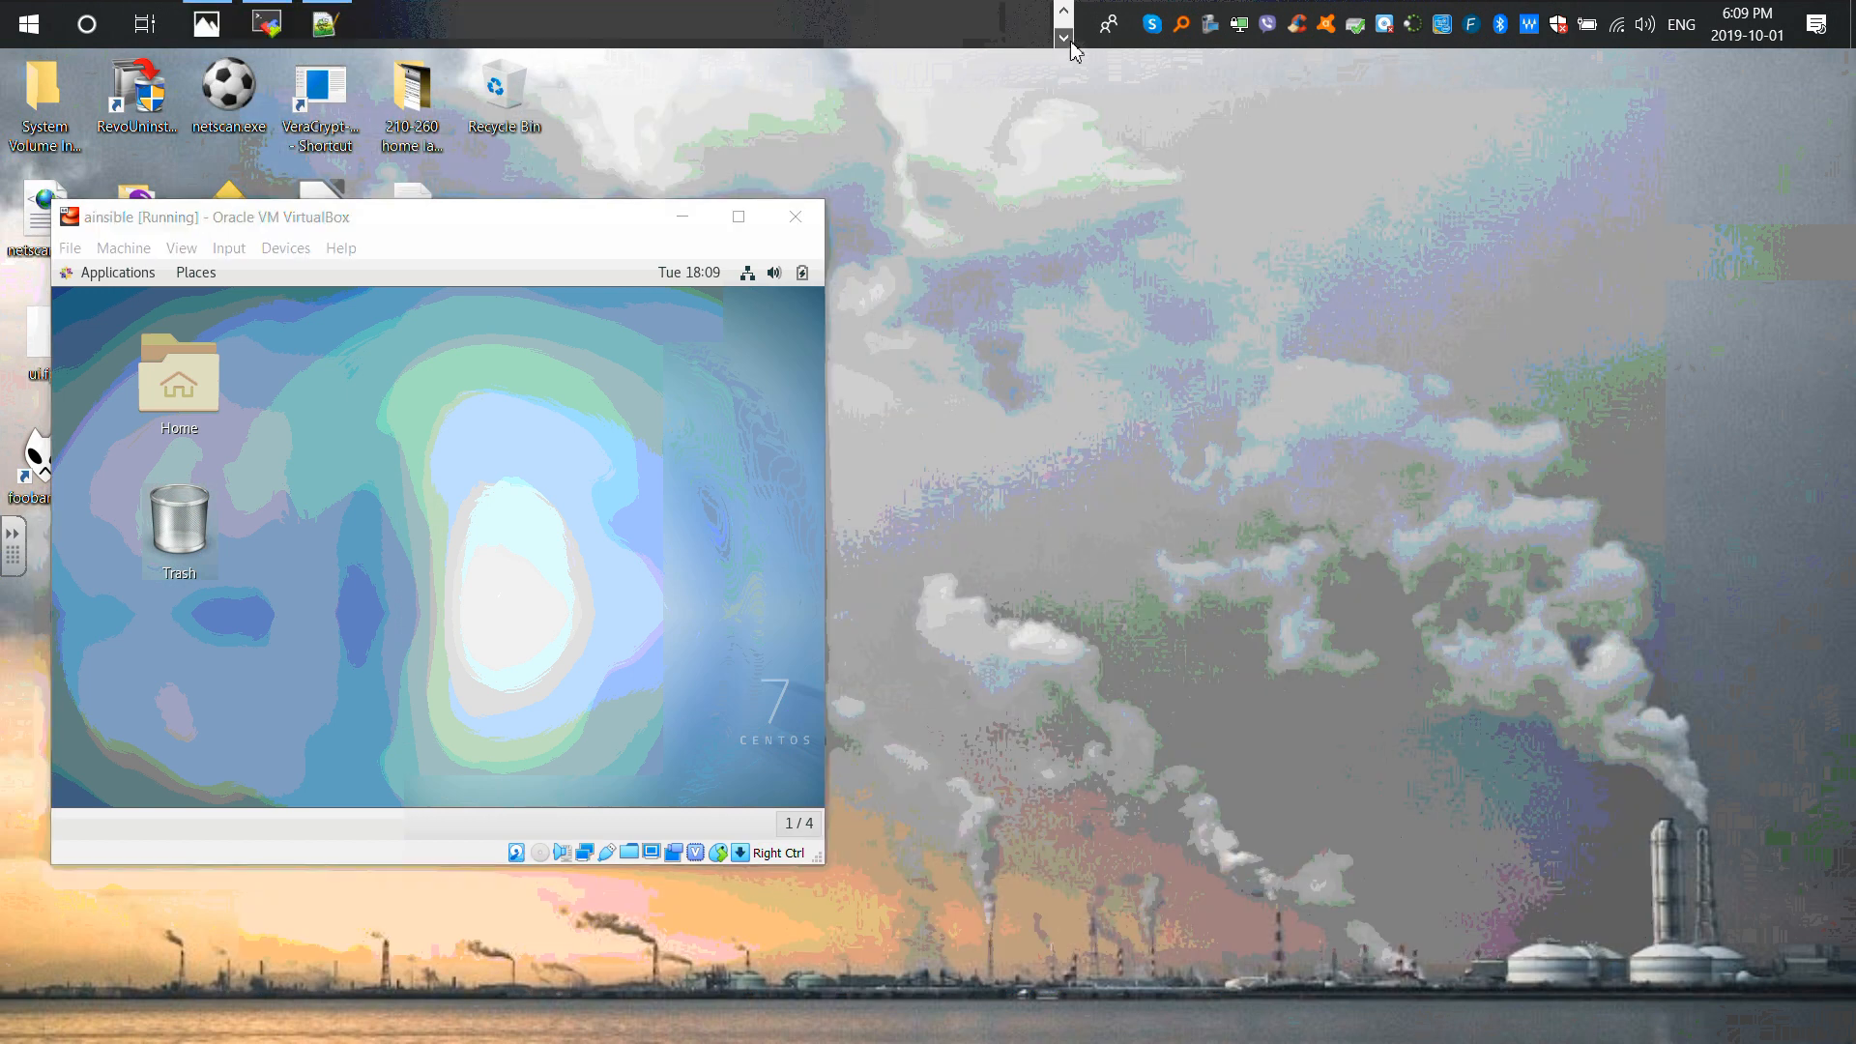
{"action": "left_click", "coordinate": [267, 24]}
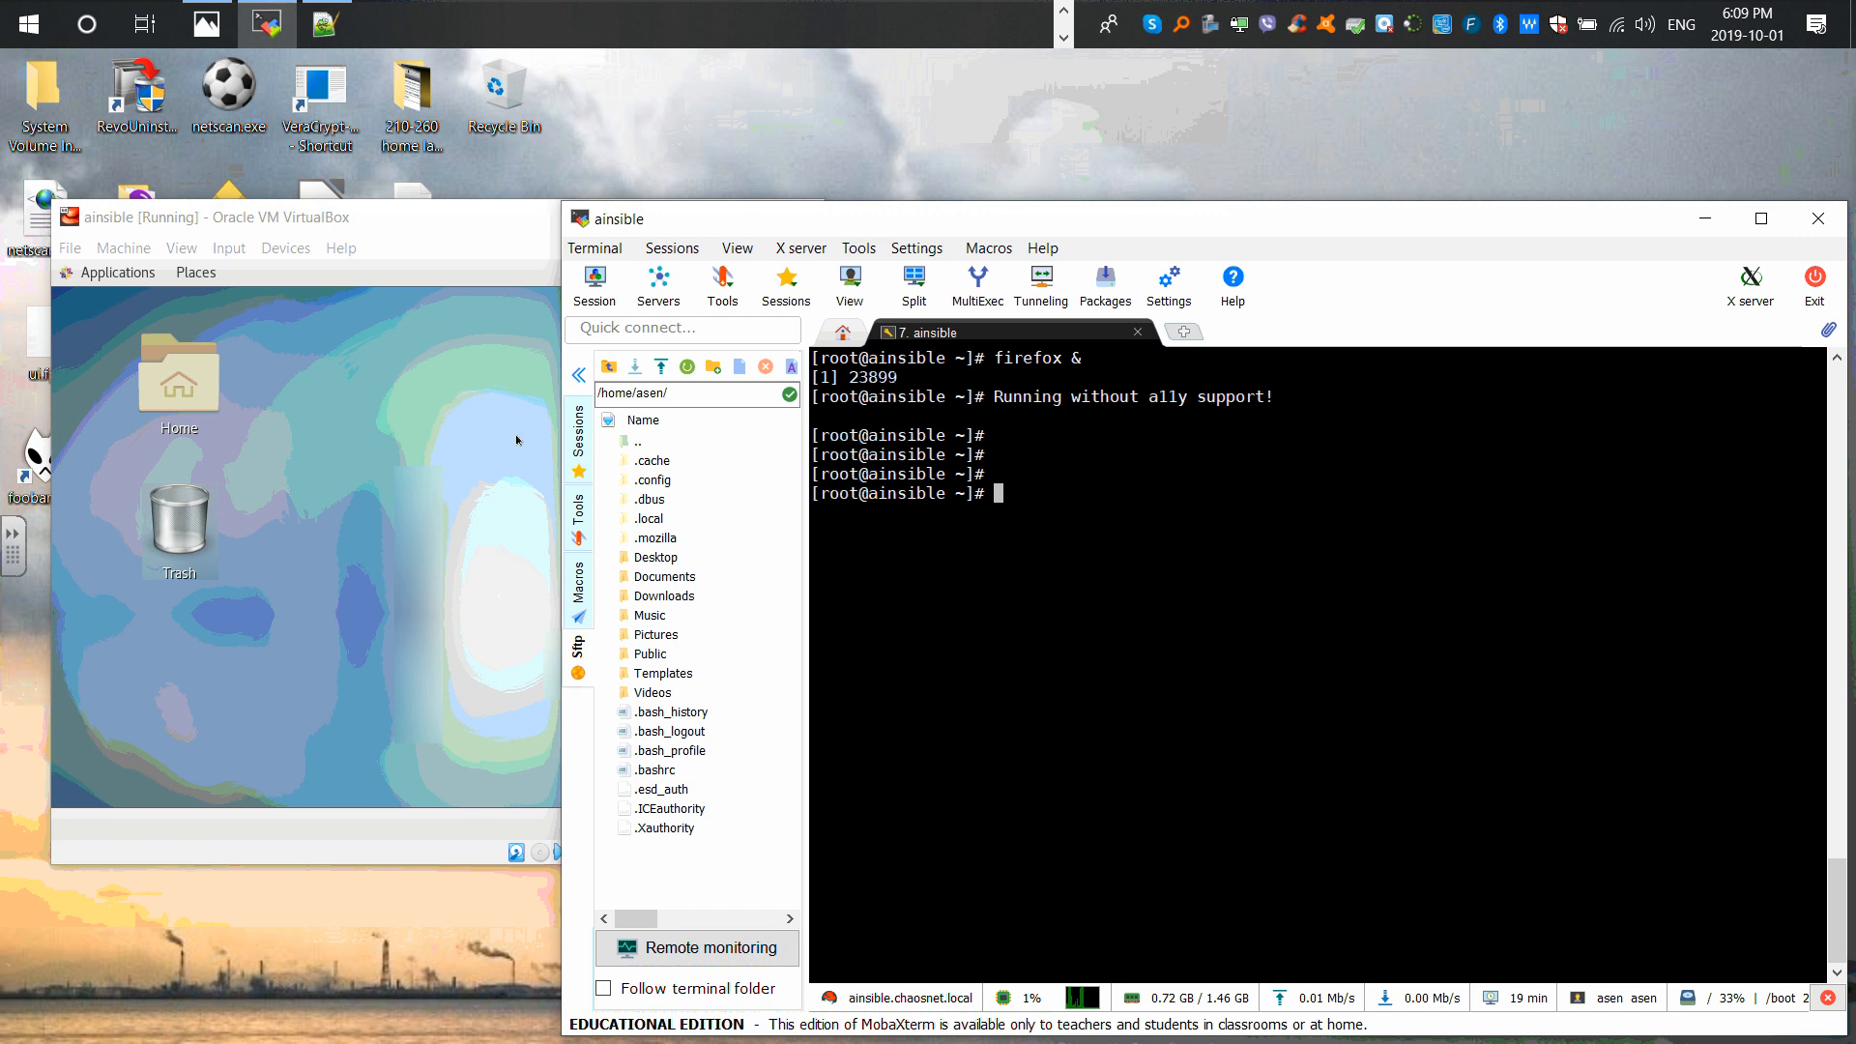
Step: Run reboot in the ainsible root shell, then restart the SSH session with R
{"action": "type", "text": "re"}
{"action": "type", "text": "boor"}
{"action": "key", "text": "BackSpace"}
{"action": "type", "text": "t"}
{"action": "key", "text": "Return"}
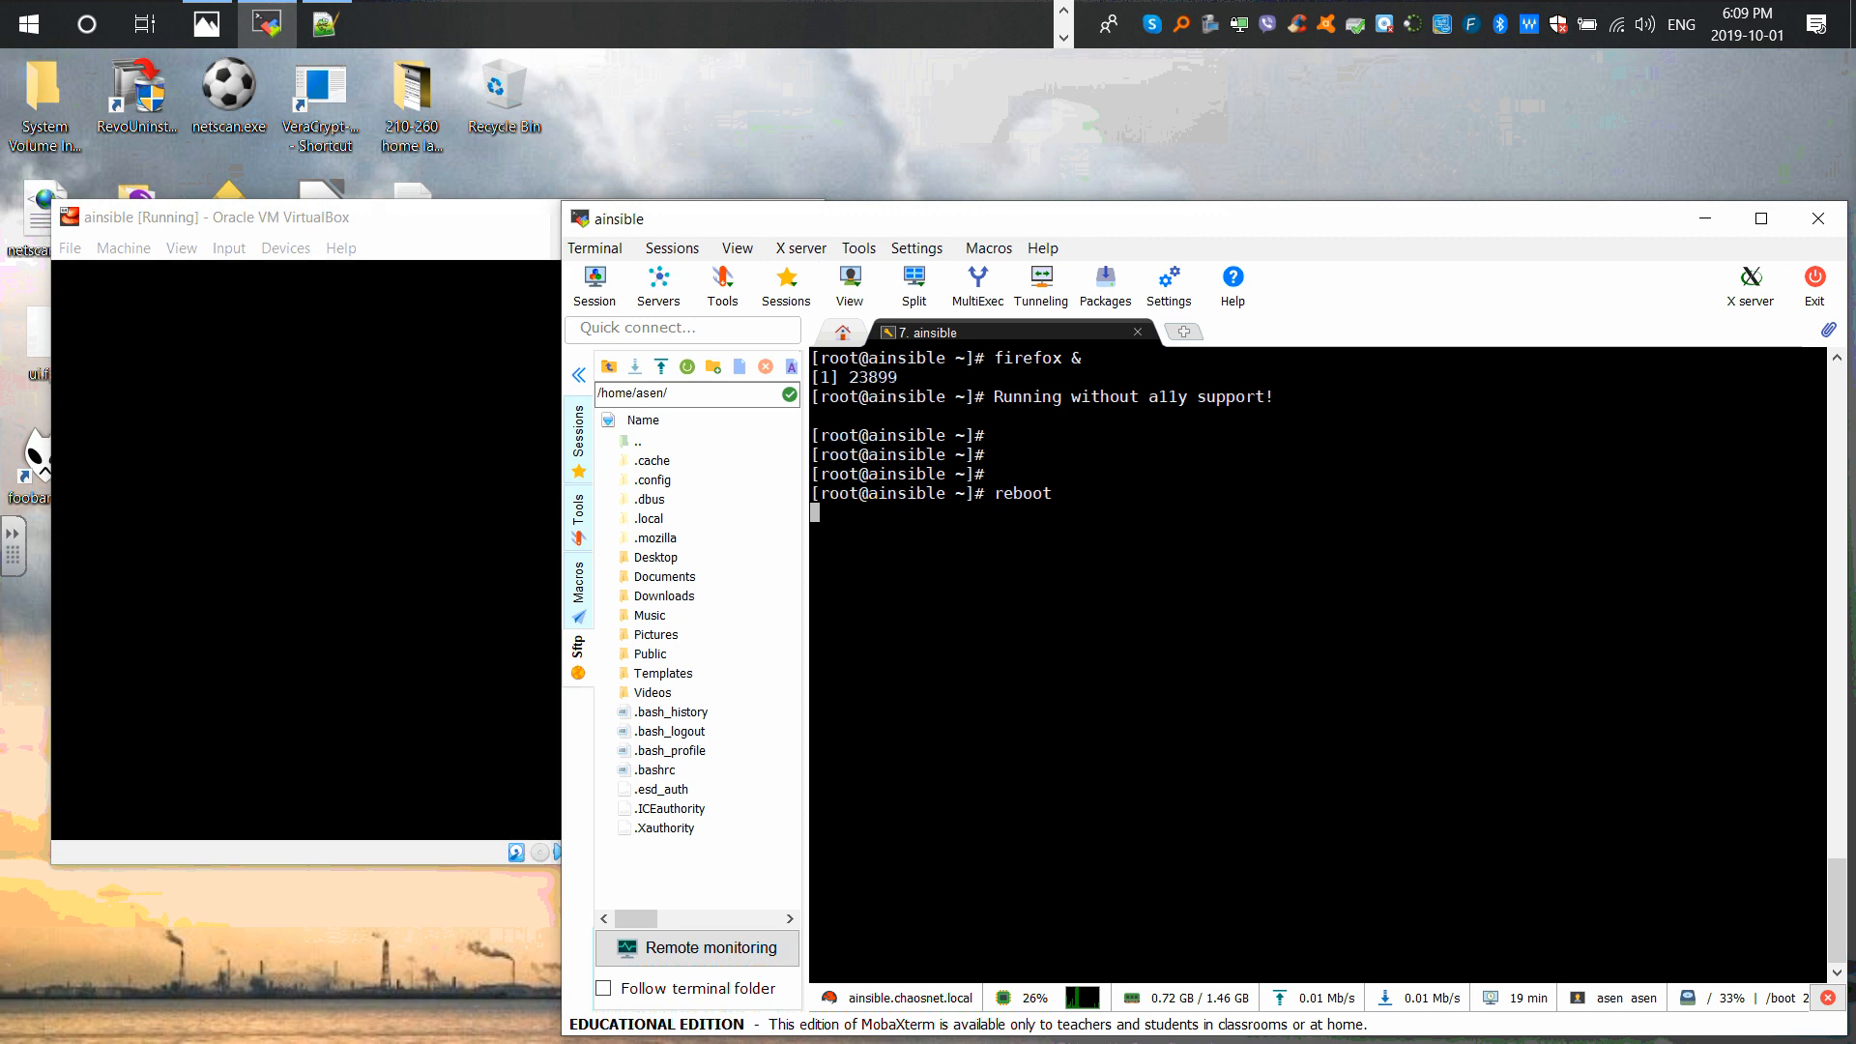
{"action": "key", "text": "r"}
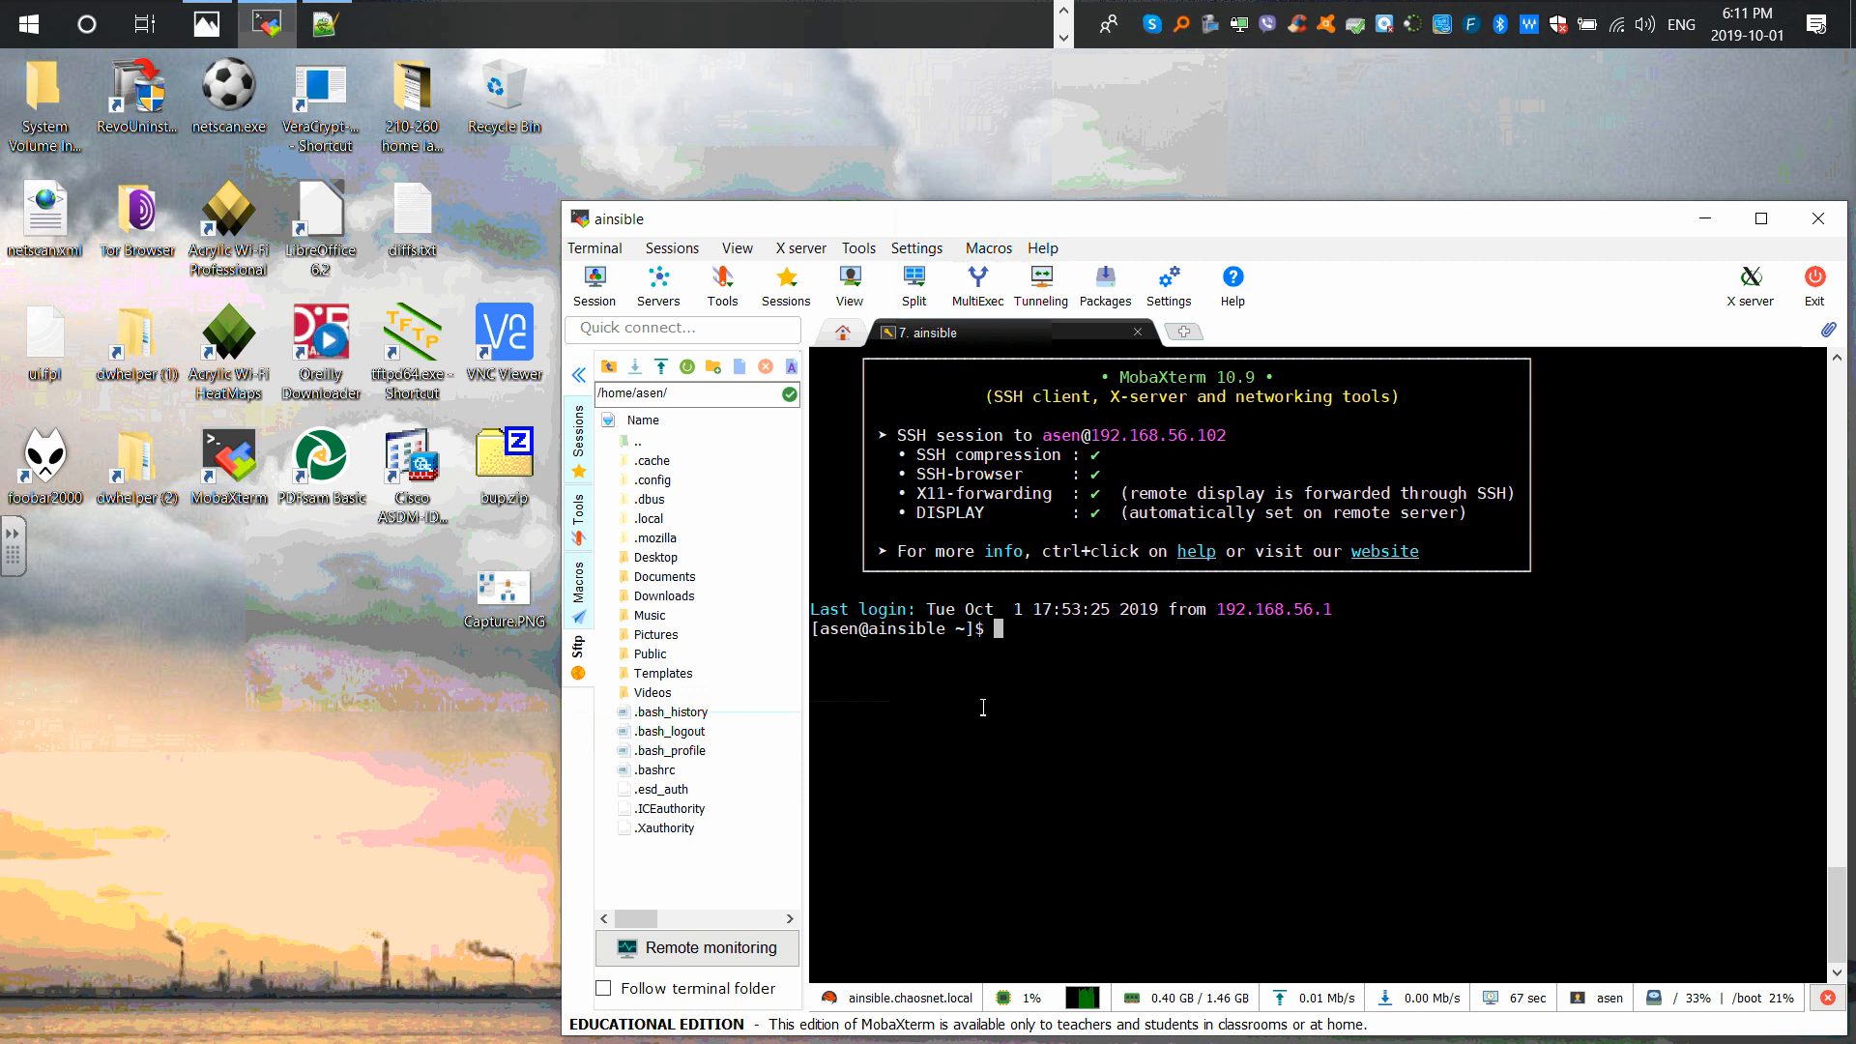
Step: Log in to the rebooted CentOS guest with the user's password, then move and enlarge the VM window
{"action": "left_click", "coordinate": [1063, 11]}
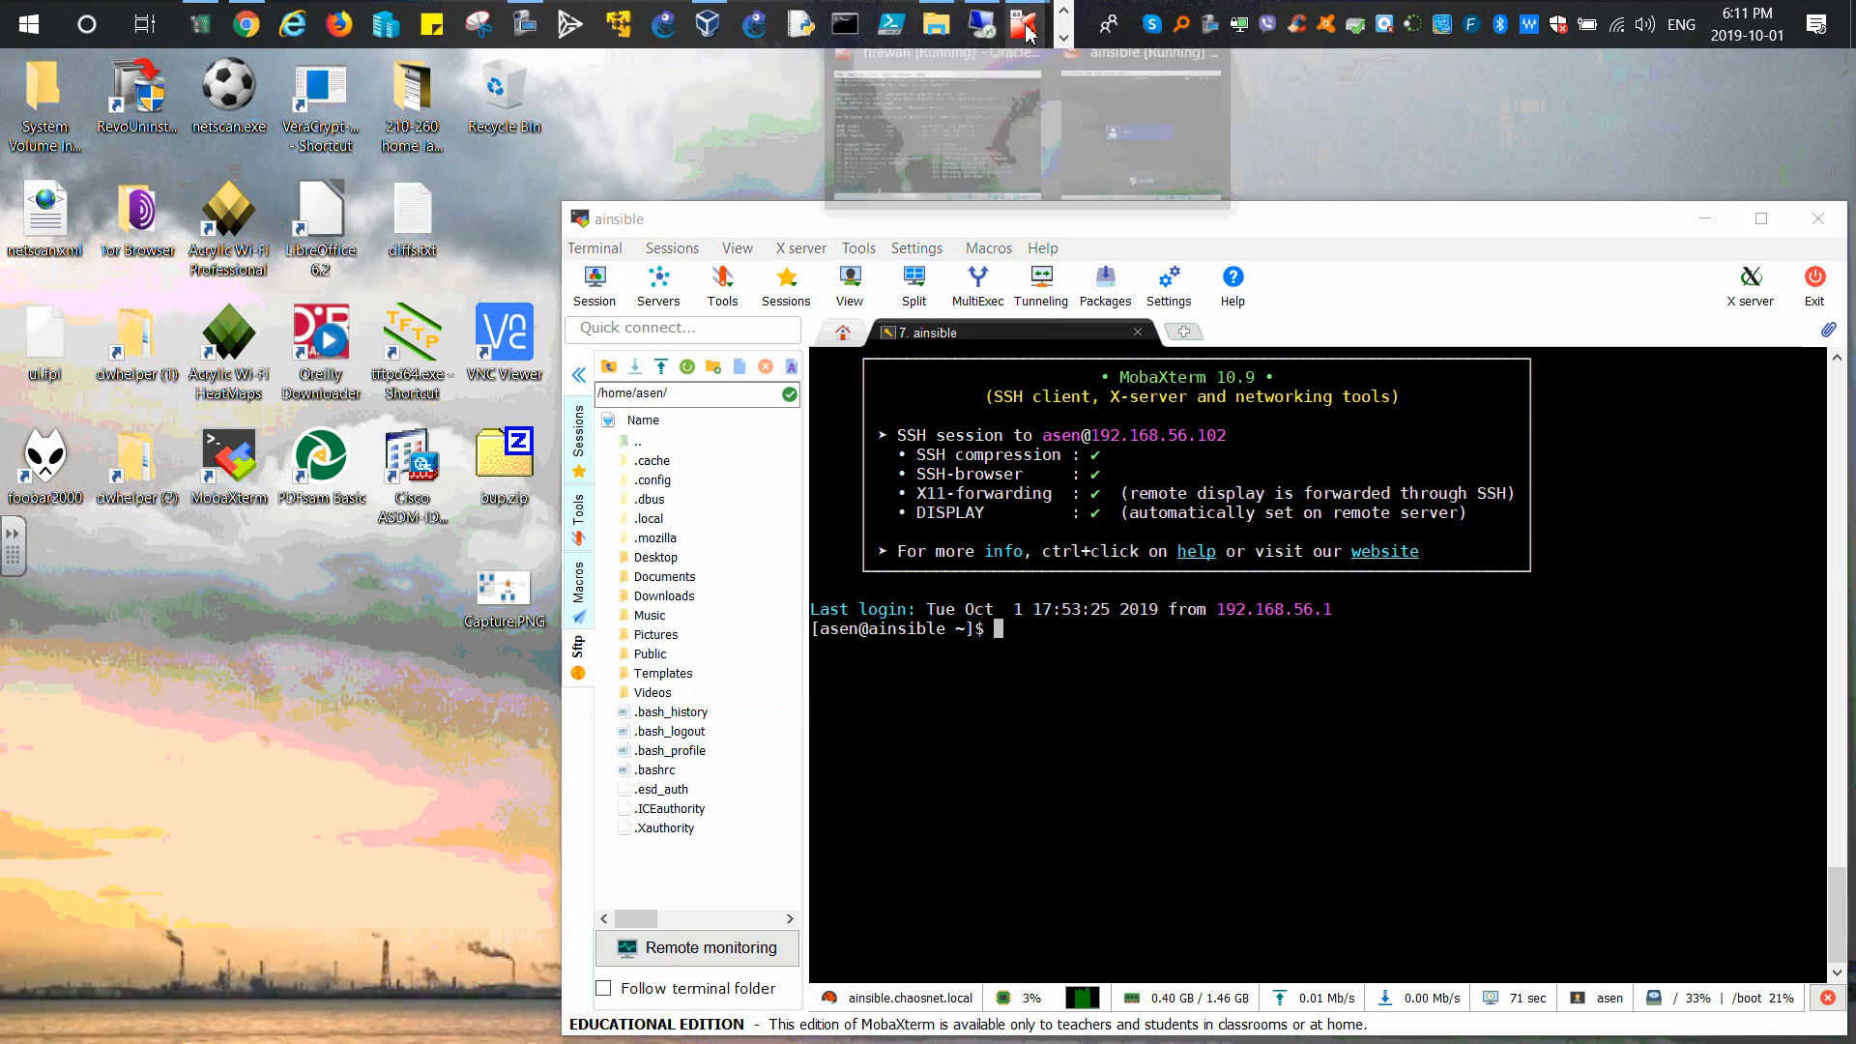
{"action": "mouse_move", "coordinate": [1025, 24]}
{"action": "left_click", "coordinate": [1140, 126]}
{"action": "left_click", "coordinate": [386, 559]}
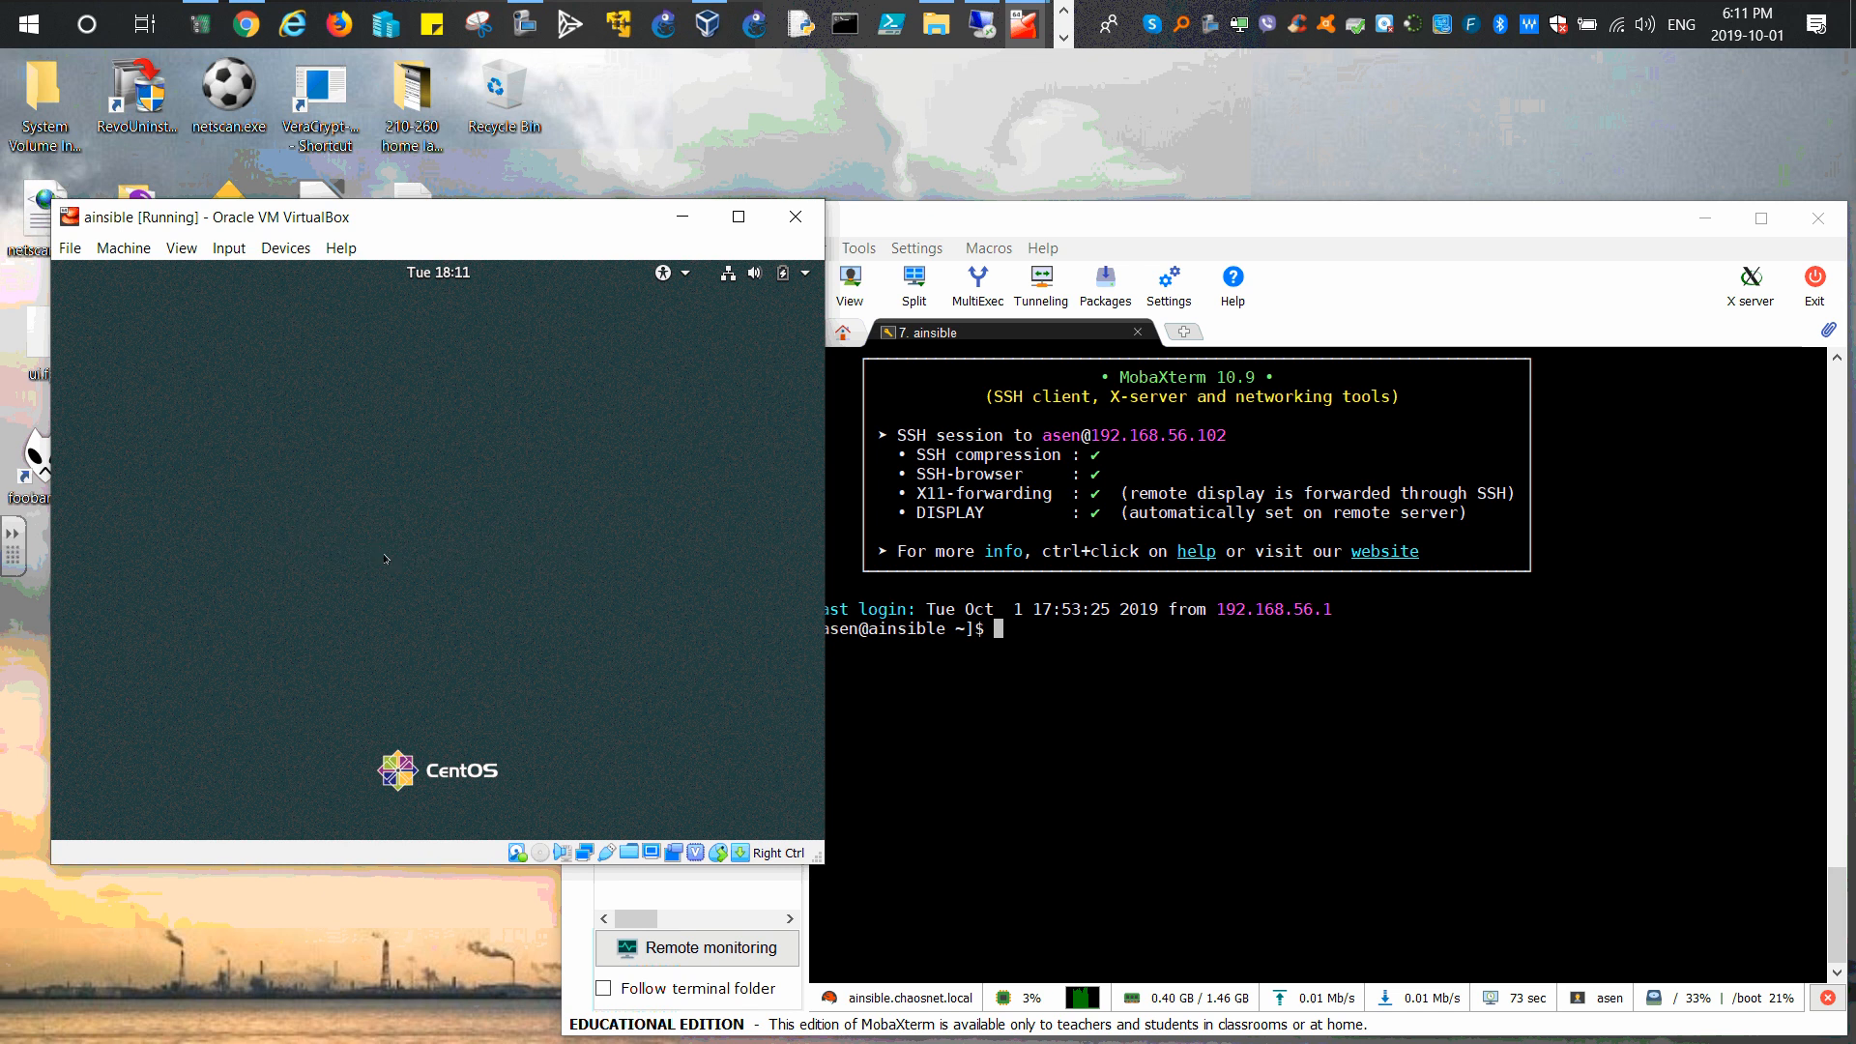
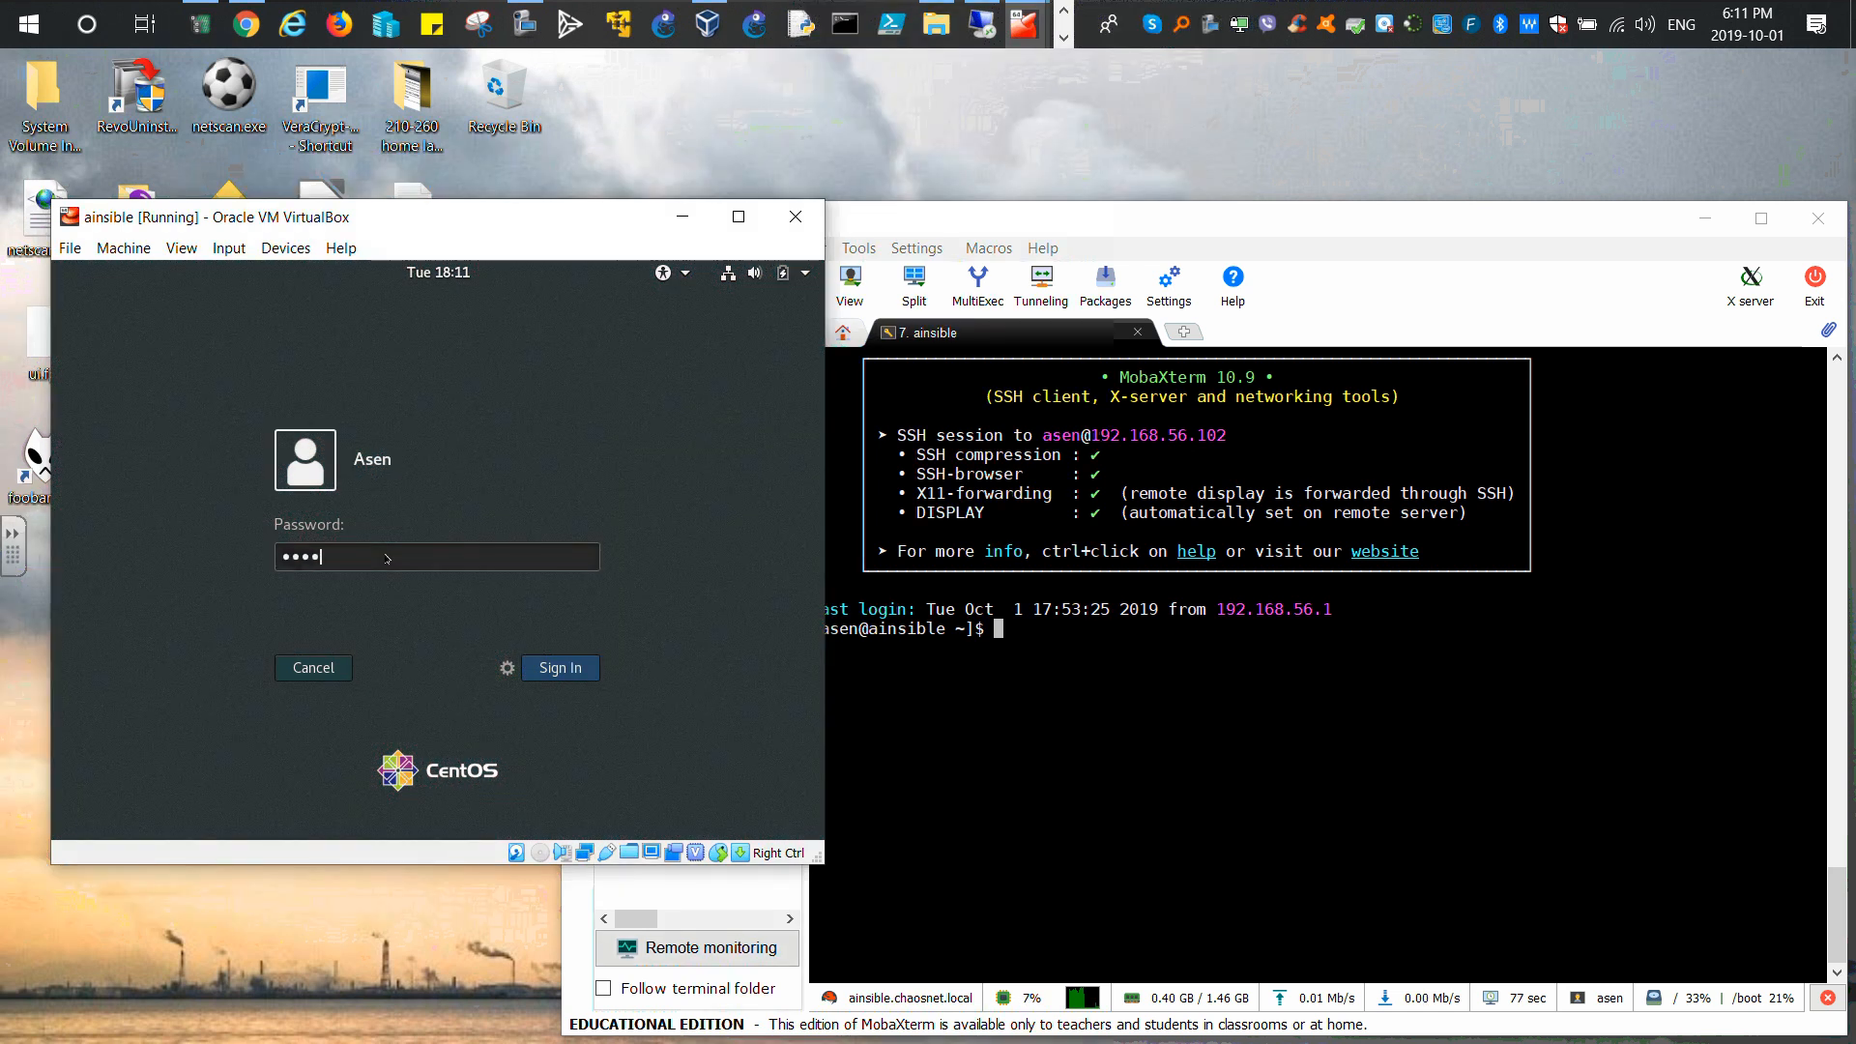
{"action": "key", "text": "Return"}
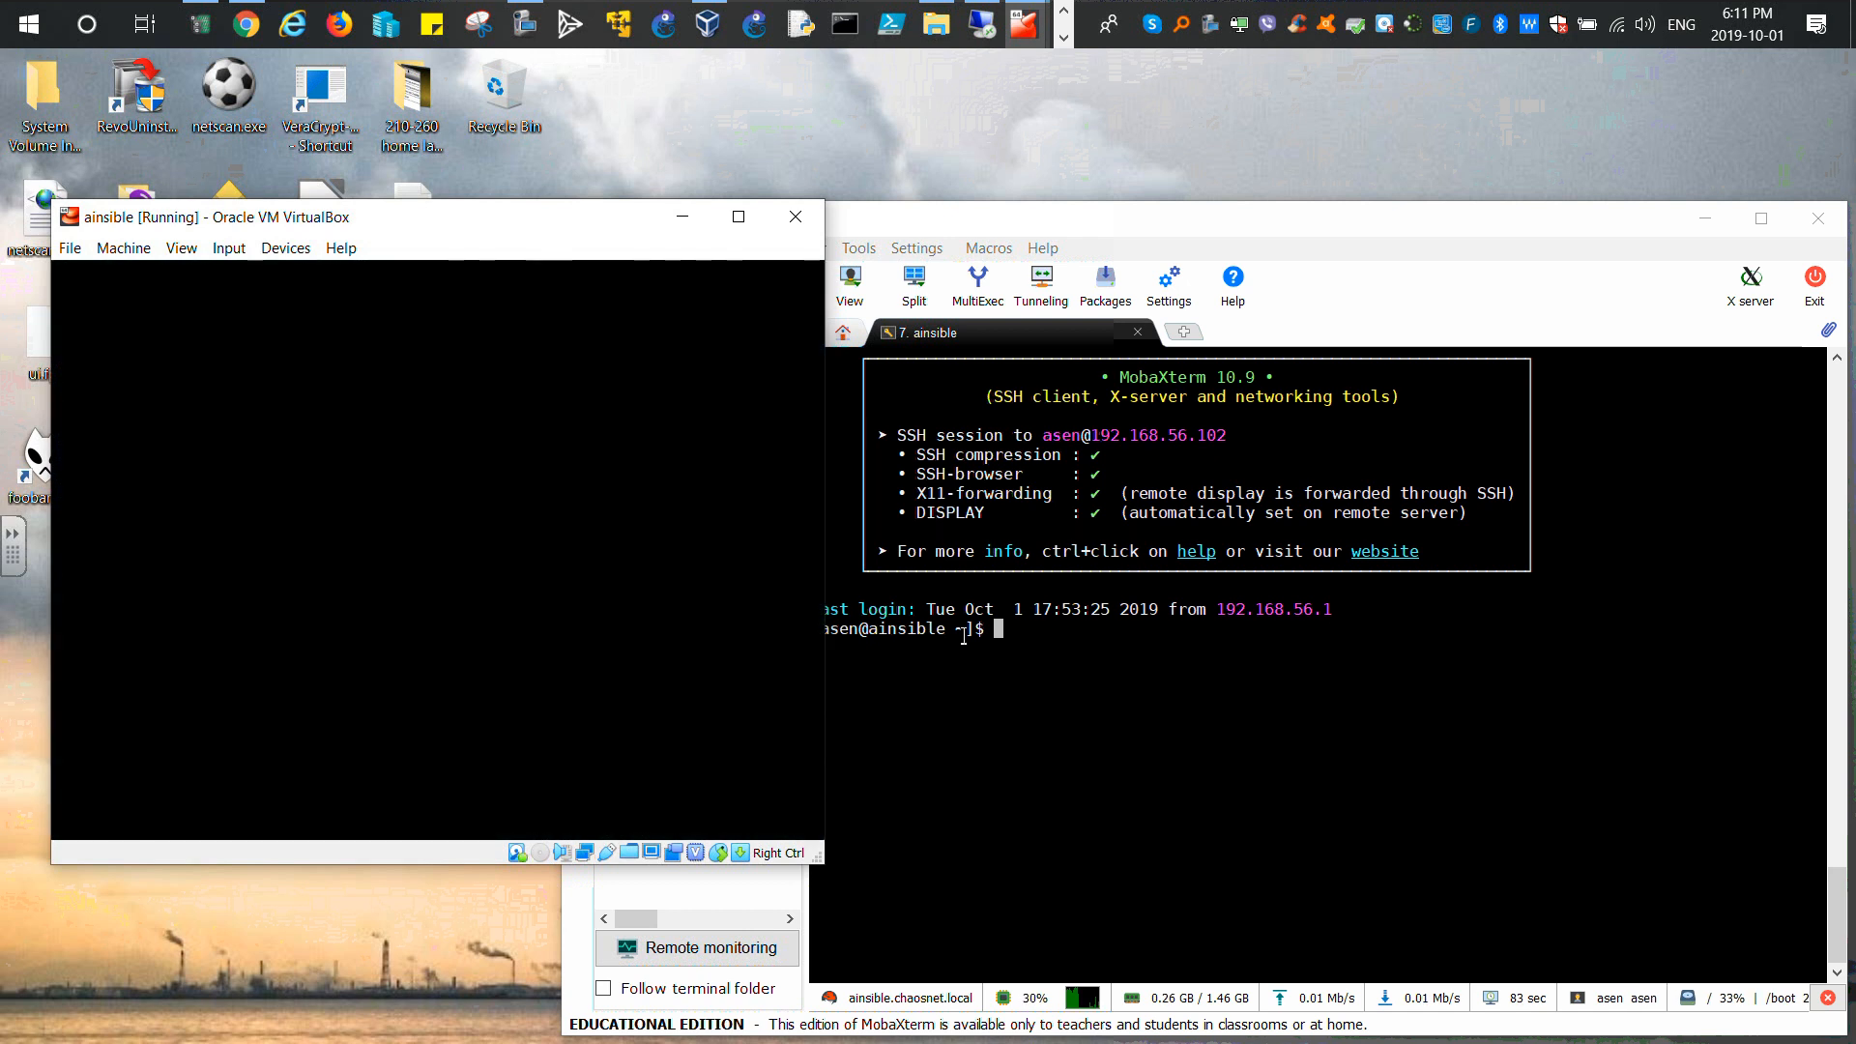
{"action": "left_click_drag", "start_coordinate": [476, 222], "coordinate": [471, 140]}
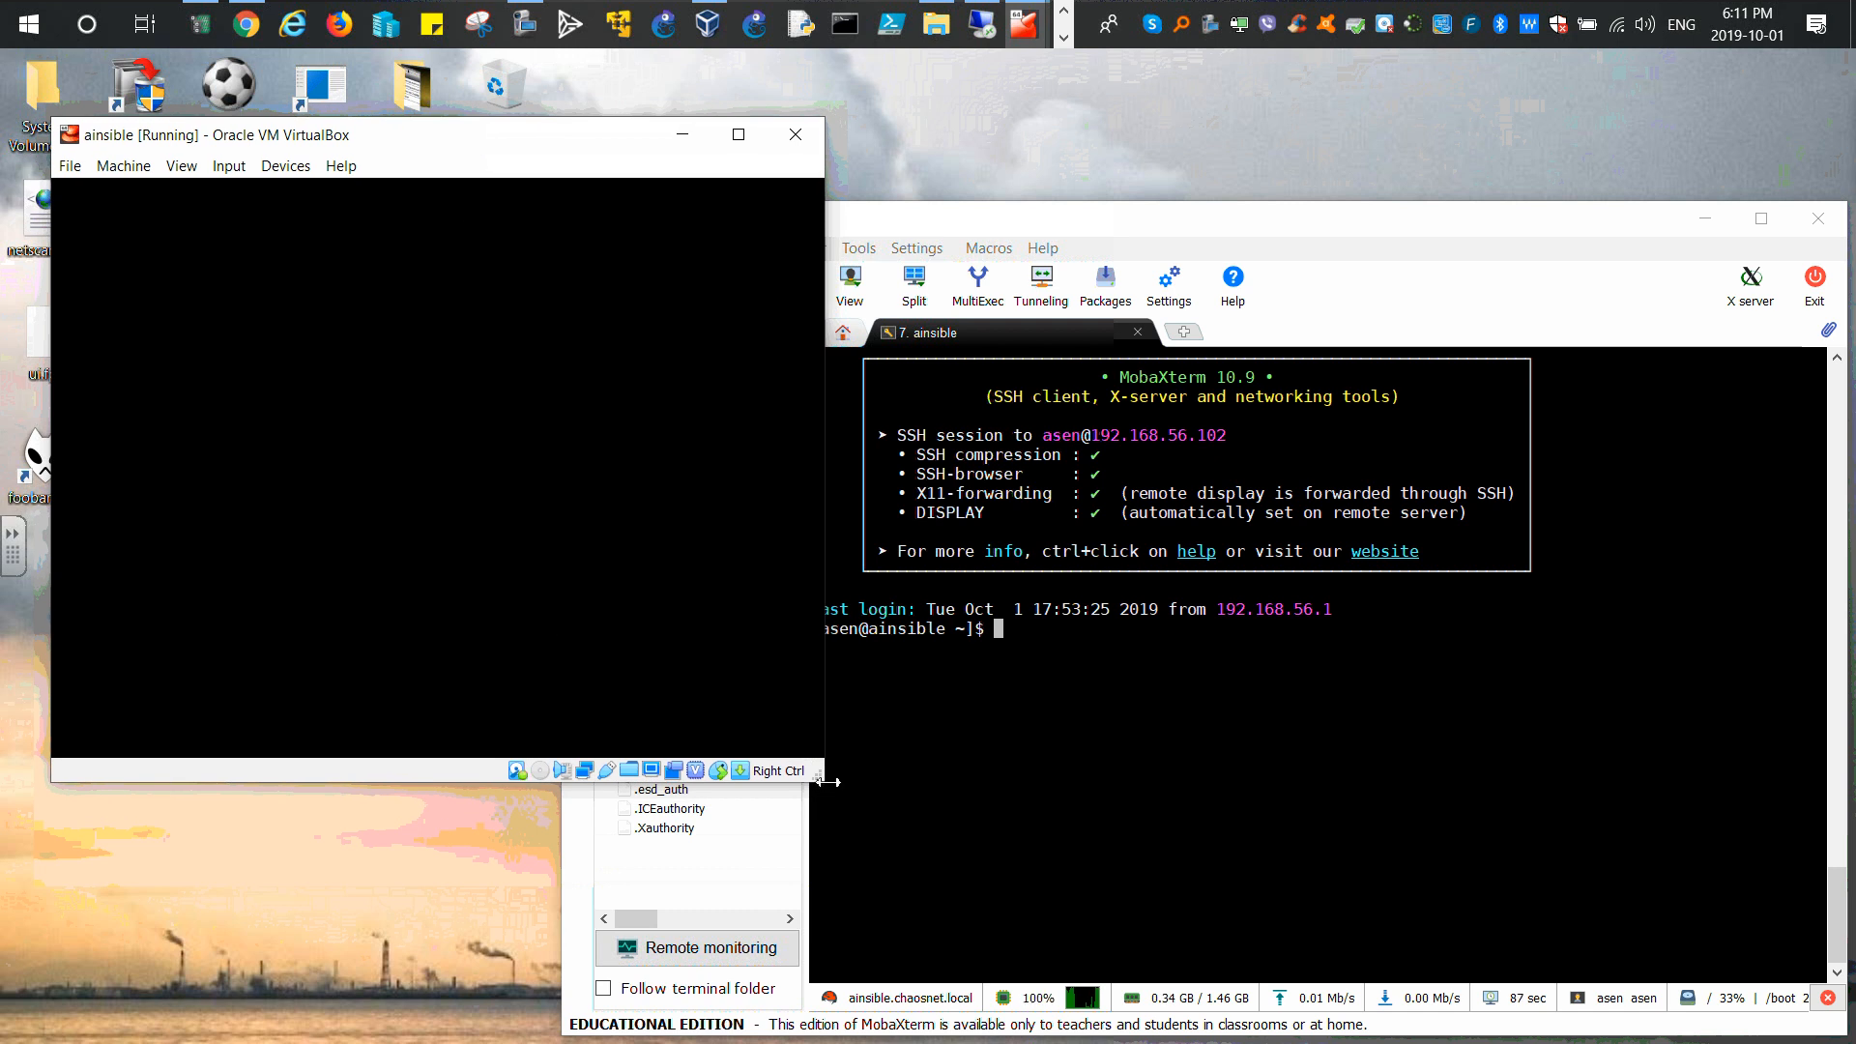
{"action": "left_click_drag", "start_coordinate": [823, 780], "coordinate": [1203, 1012]}
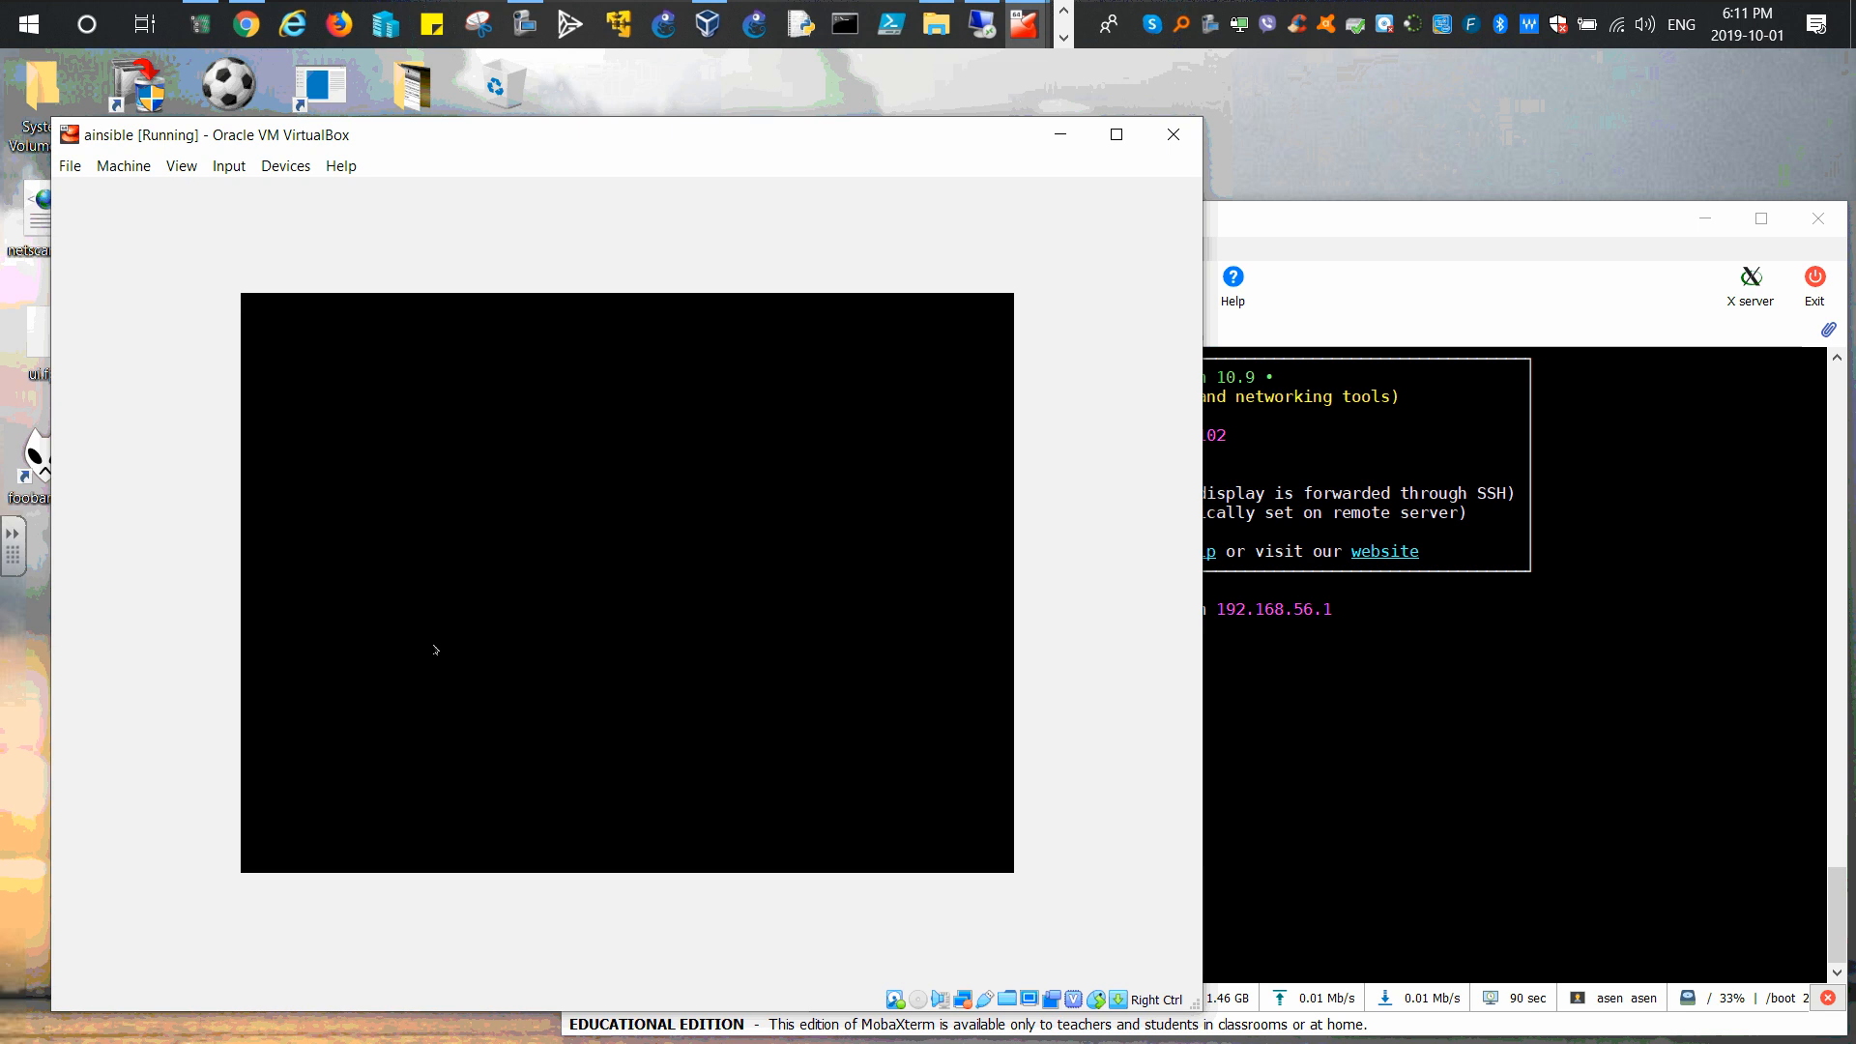